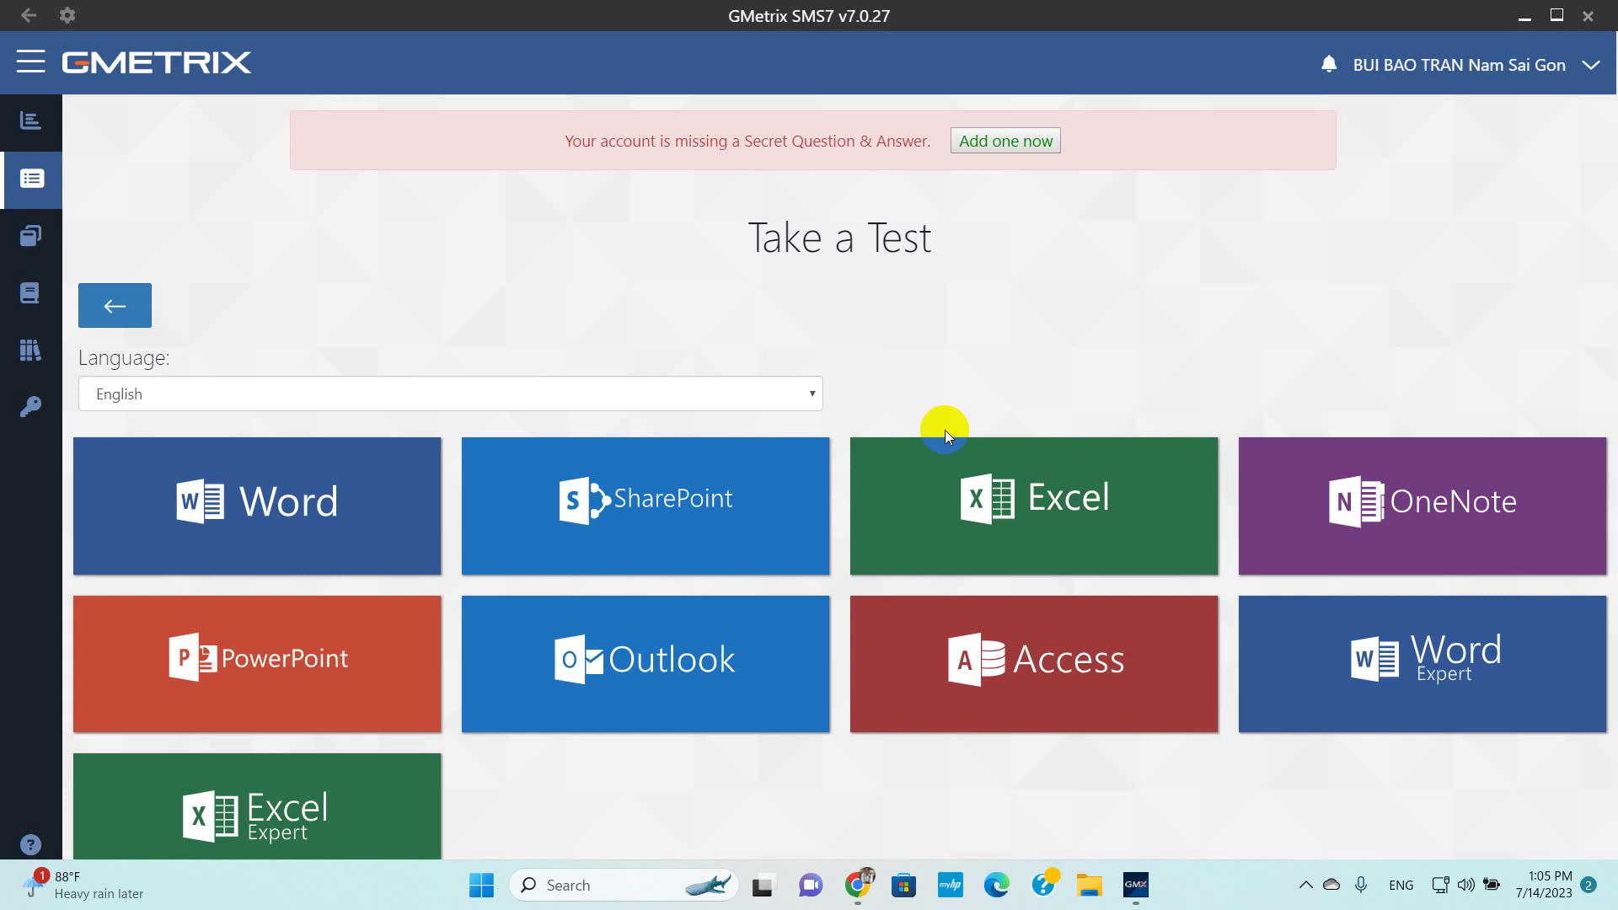
Start Excel 2013 Core Practice Exam 1 in Training Mode from the Excel tile
left_click(986, 491)
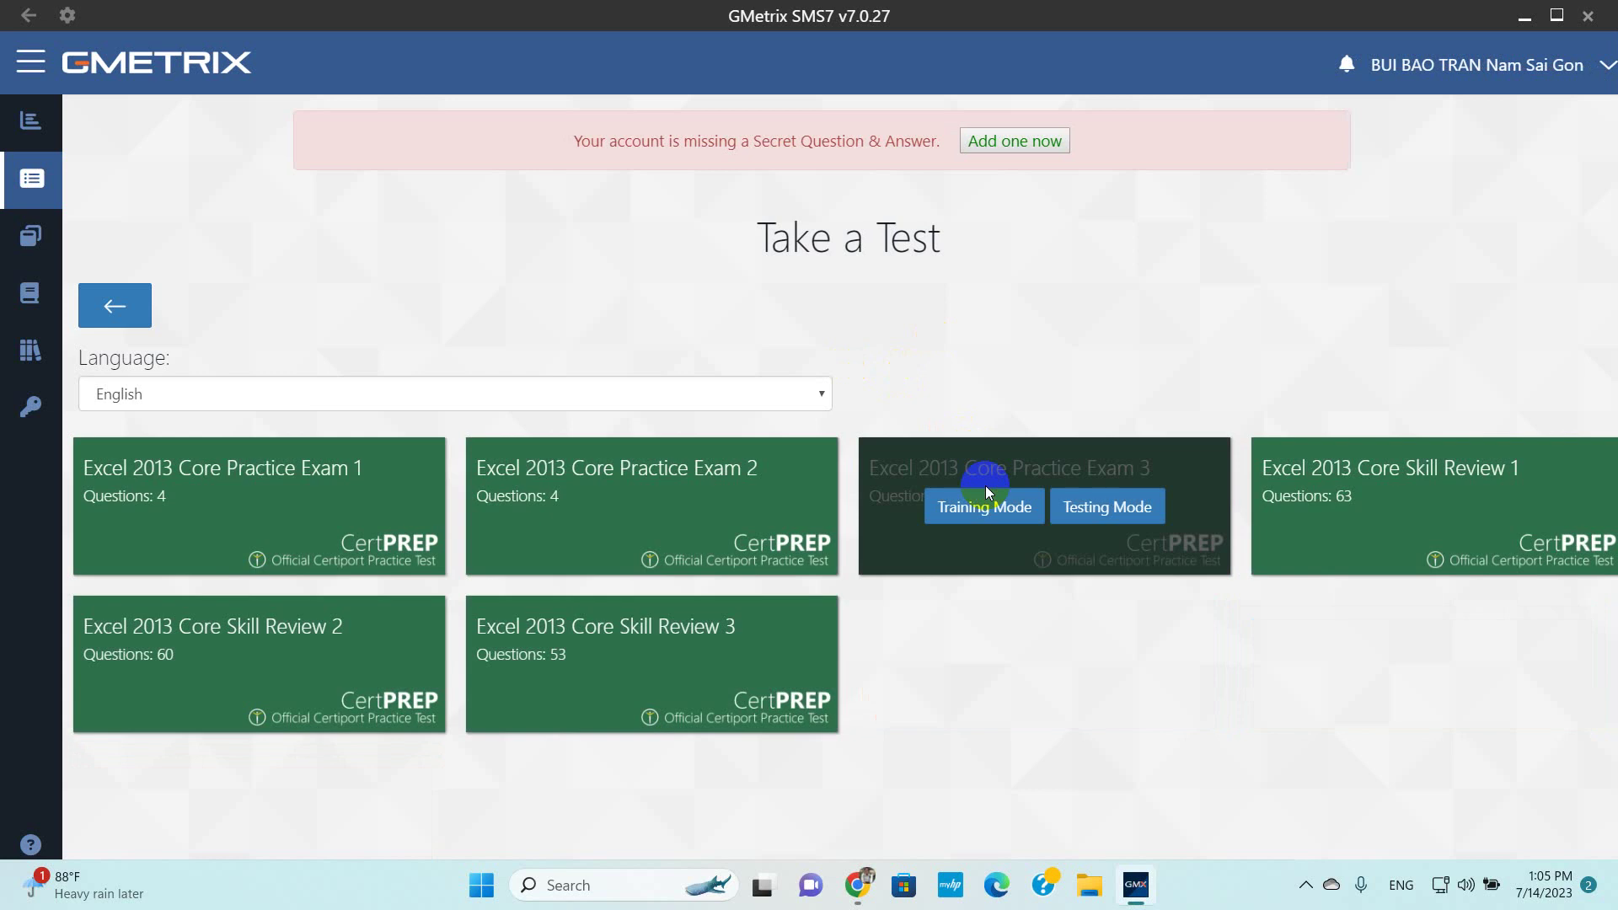
mouse_move(260, 506)
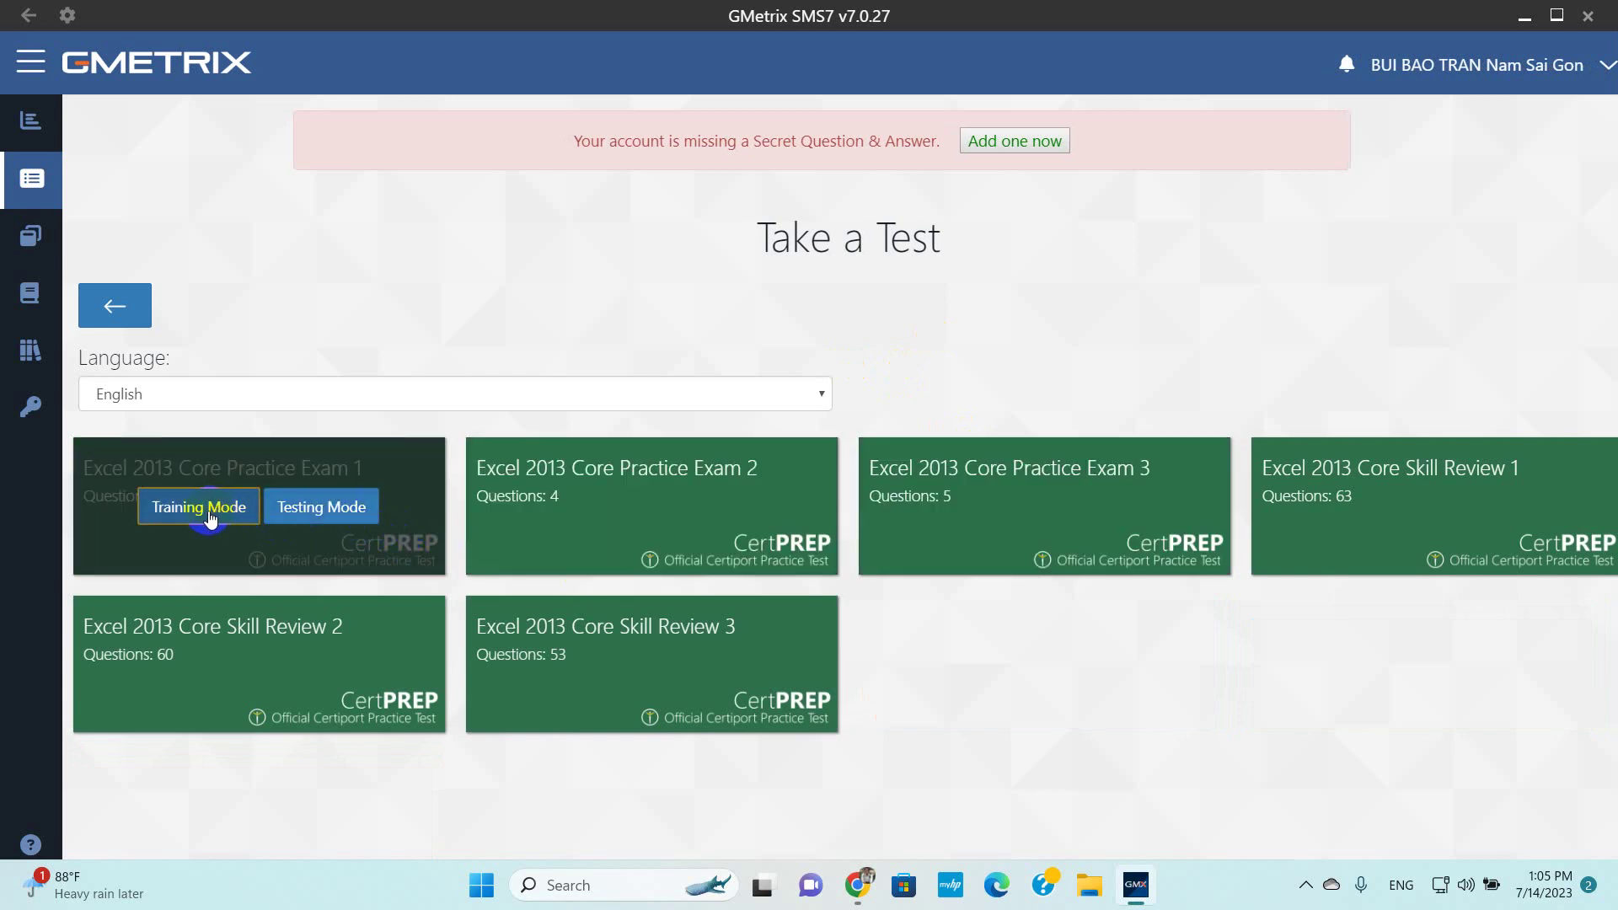
left_click(210, 516)
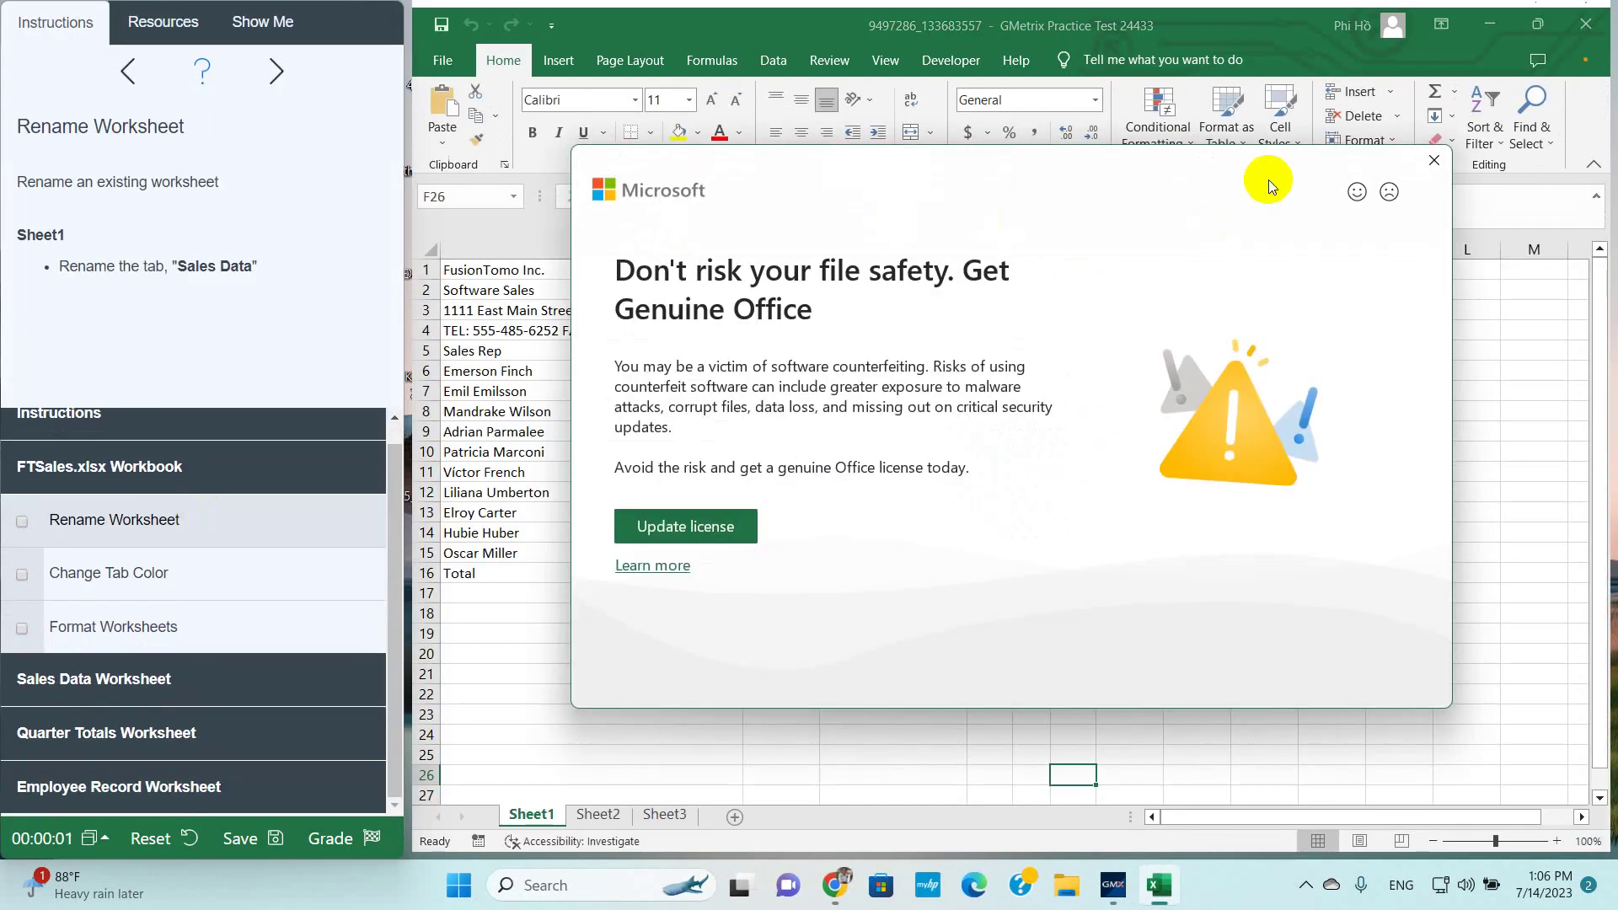
Dismiss the Genuine Office notice and review the test instructions and FTSales.xlsx task list
left_click(1435, 159)
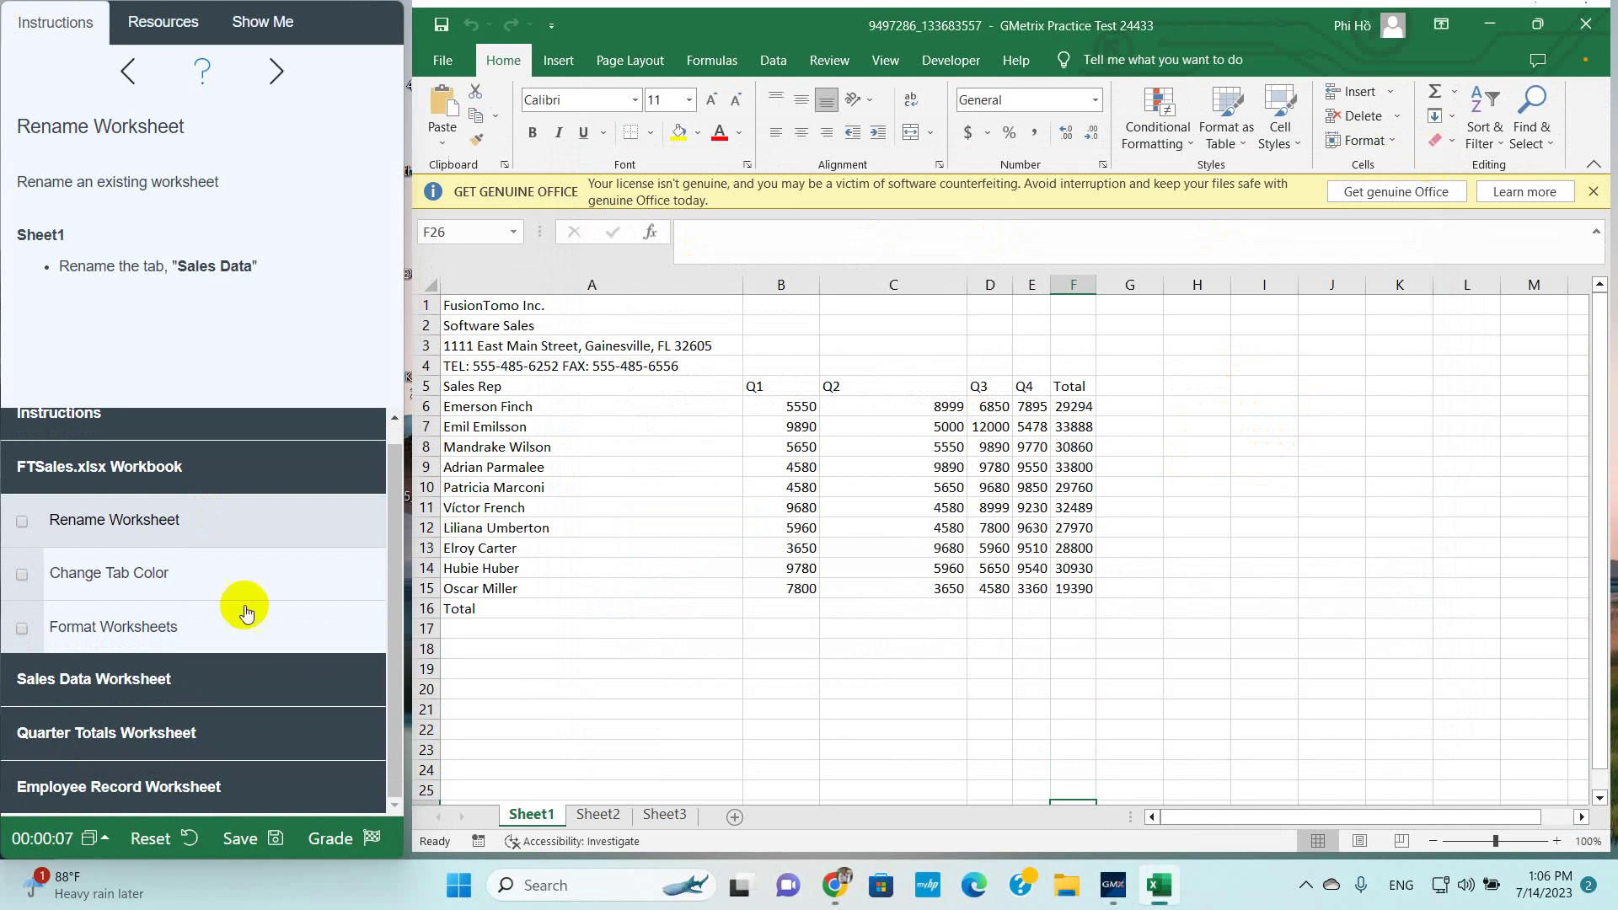
left_click(102, 437)
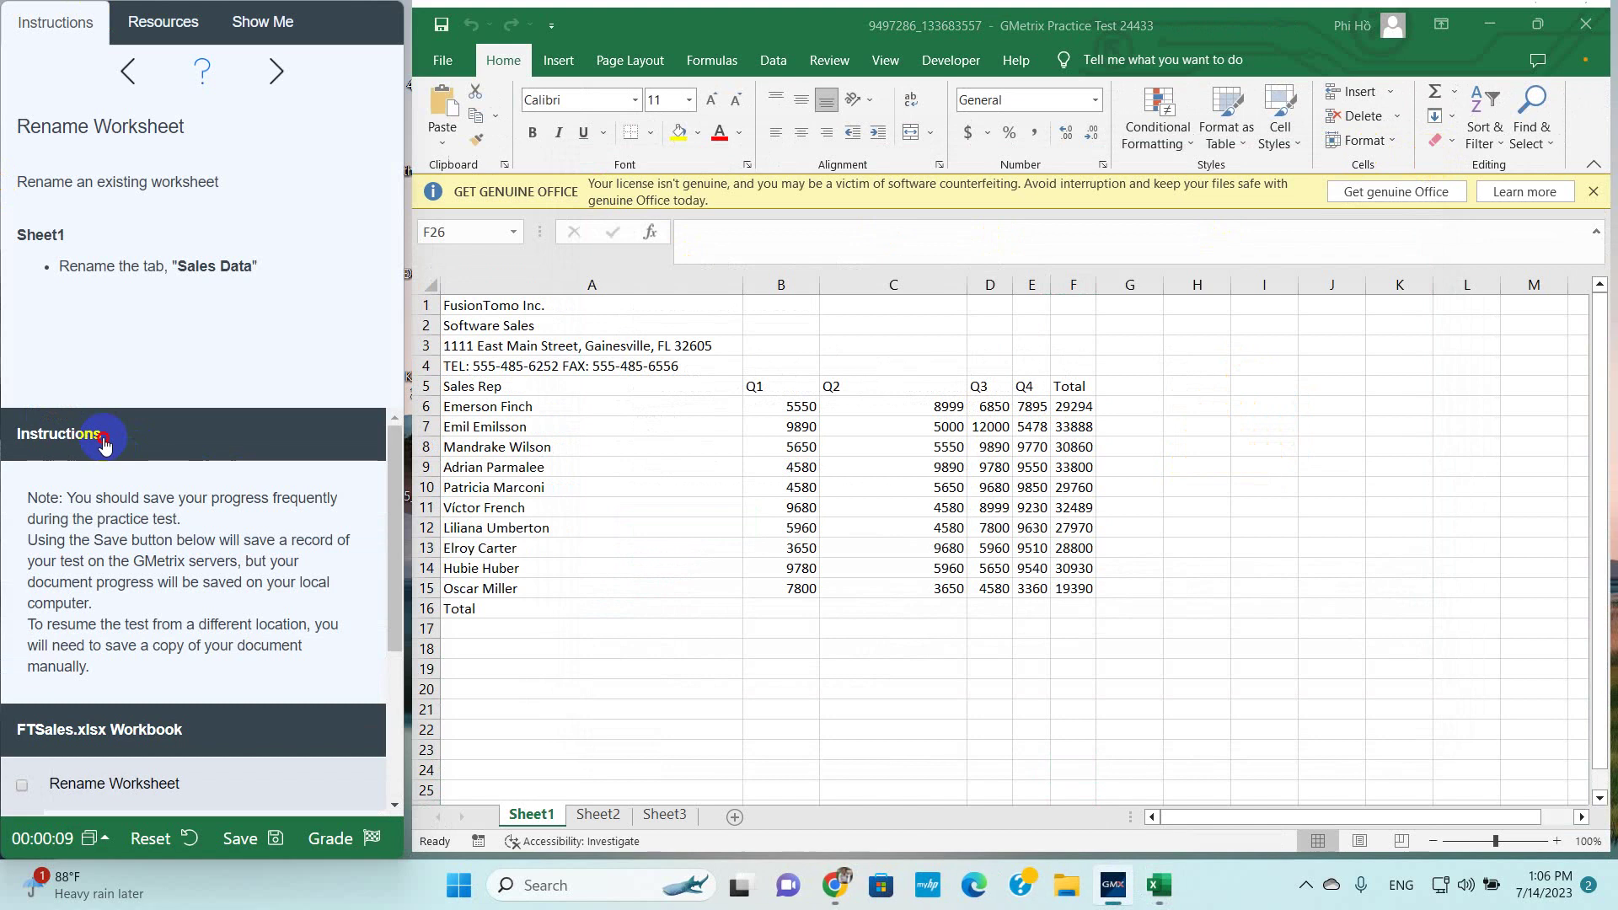
left_click(102, 438)
left_click(95, 493)
left_click(95, 493)
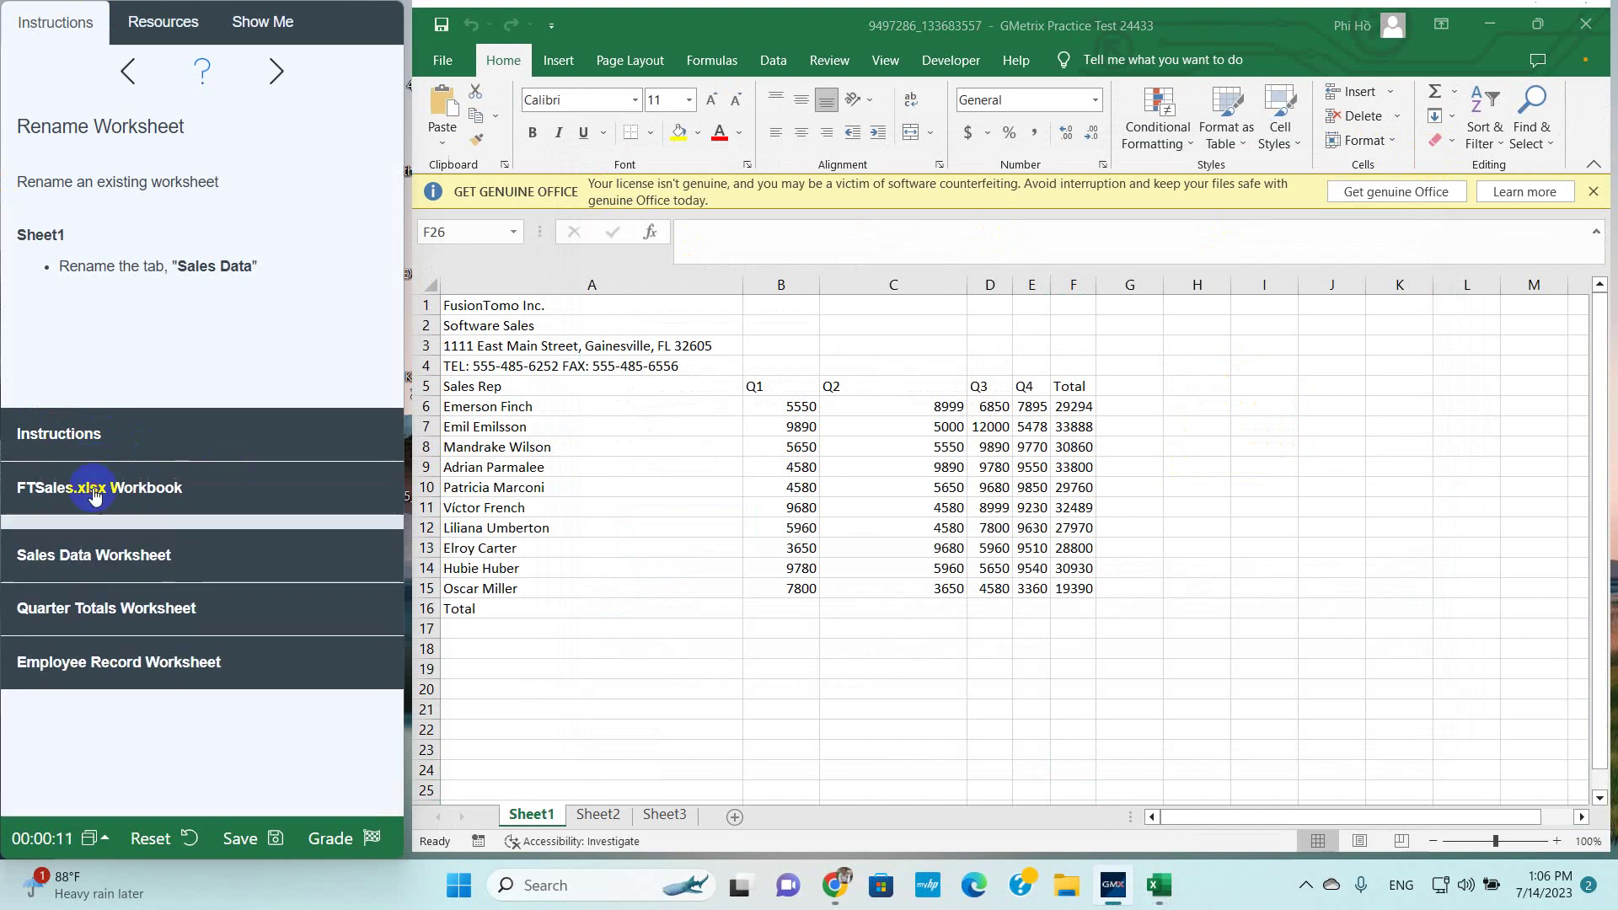
left_click(112, 506)
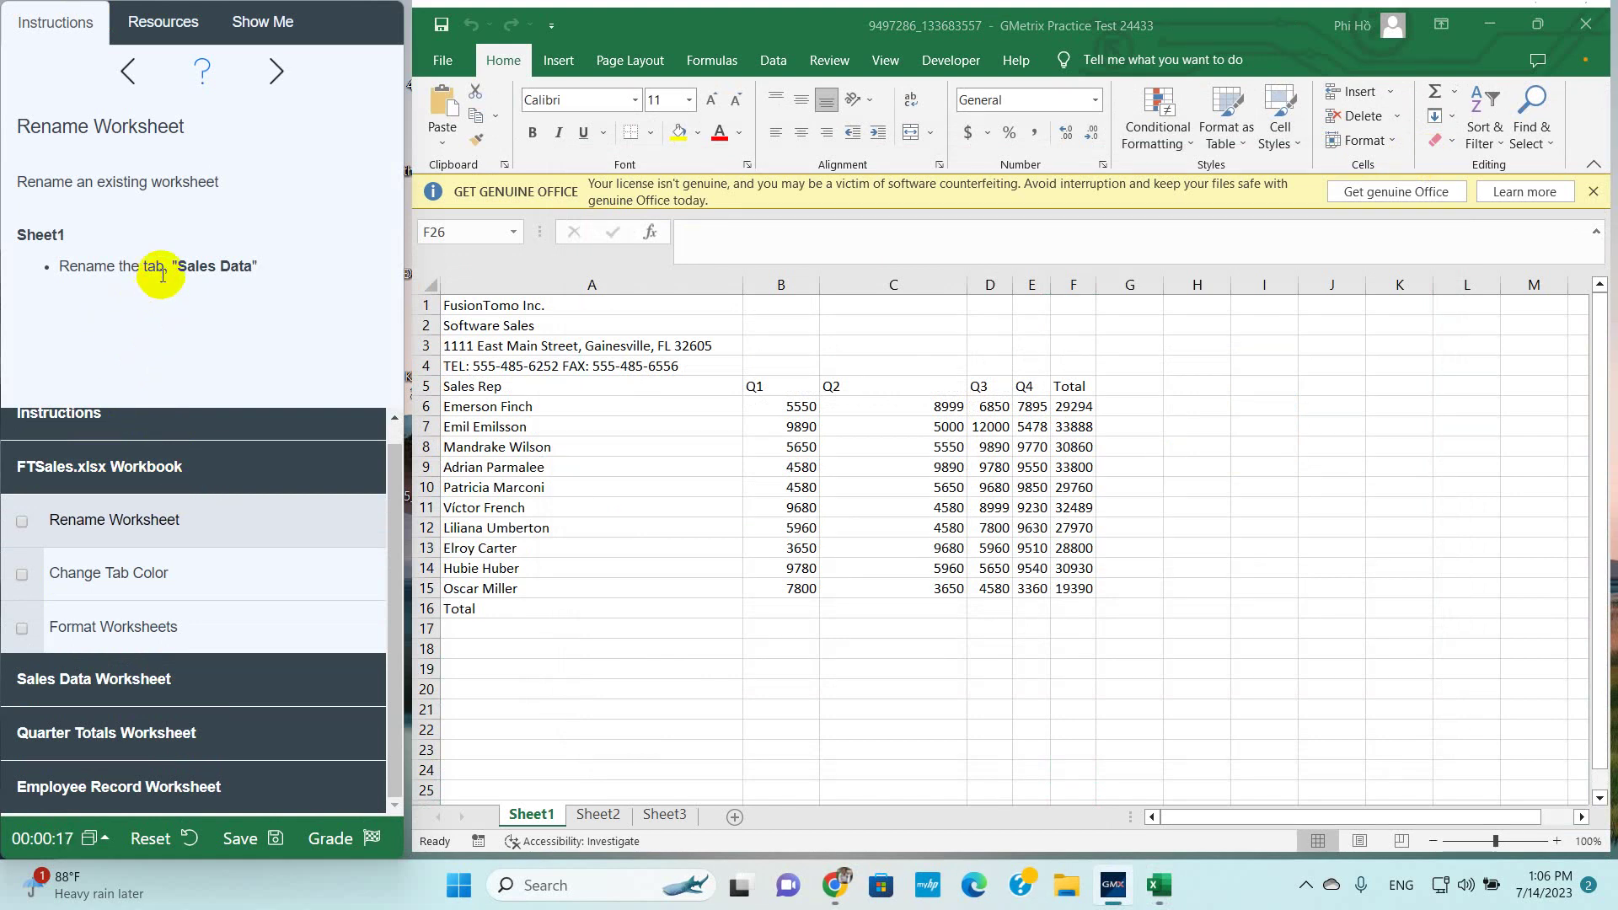
left_click(115, 499)
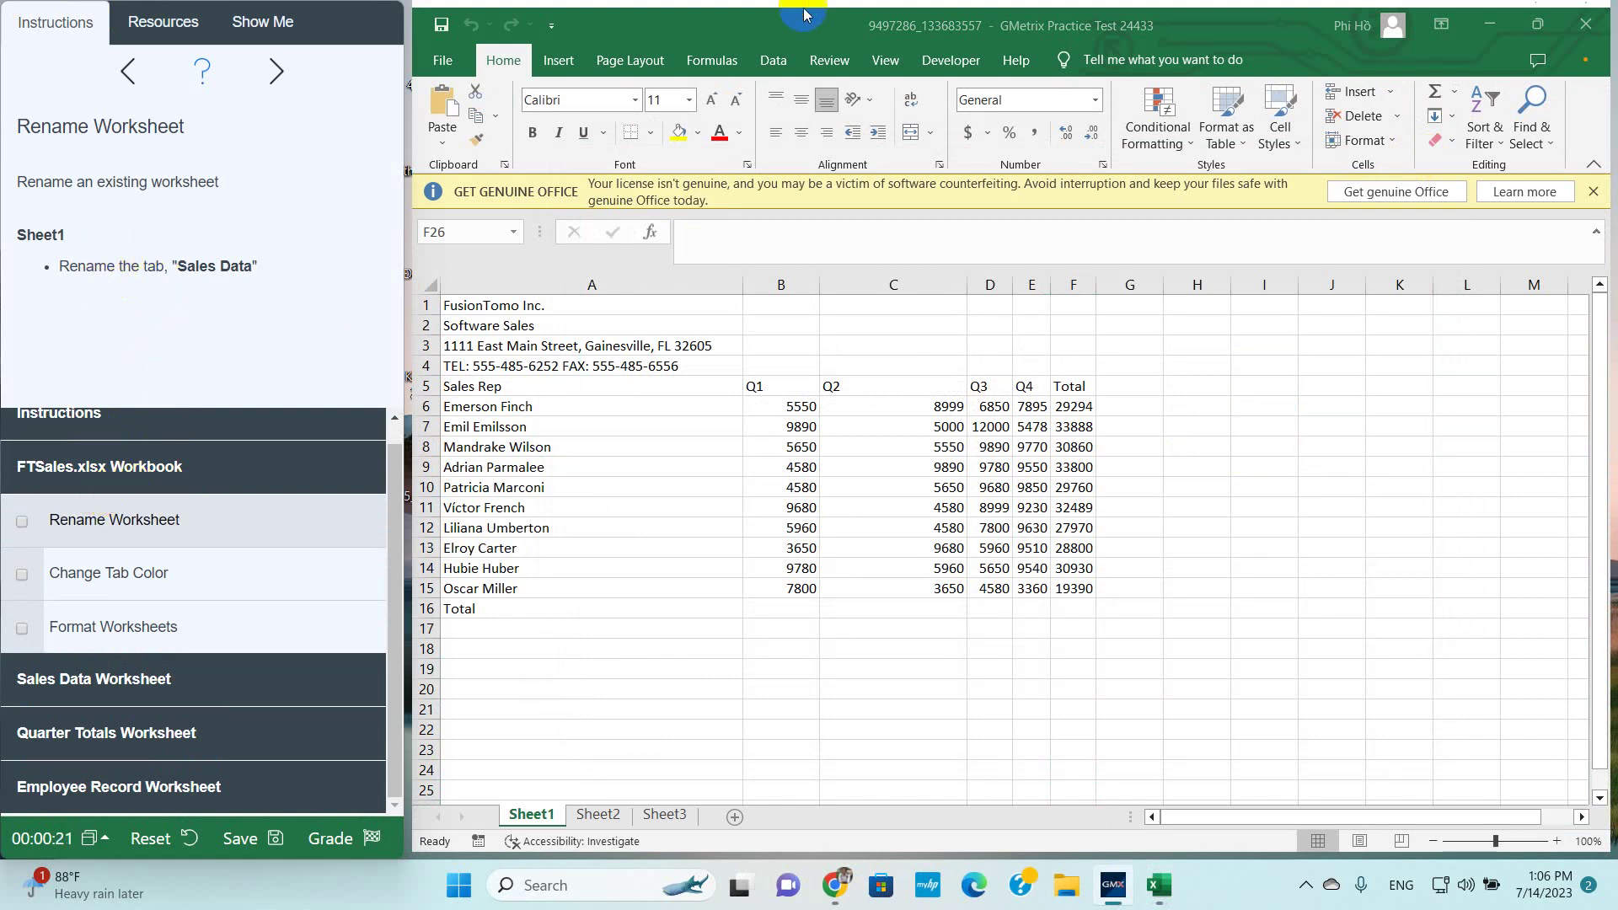
Rename Sheet1 to 'Sales Data', pasting the name copied from the task text
left_click_drag(178, 270, 255, 270)
key("ctrl+c")
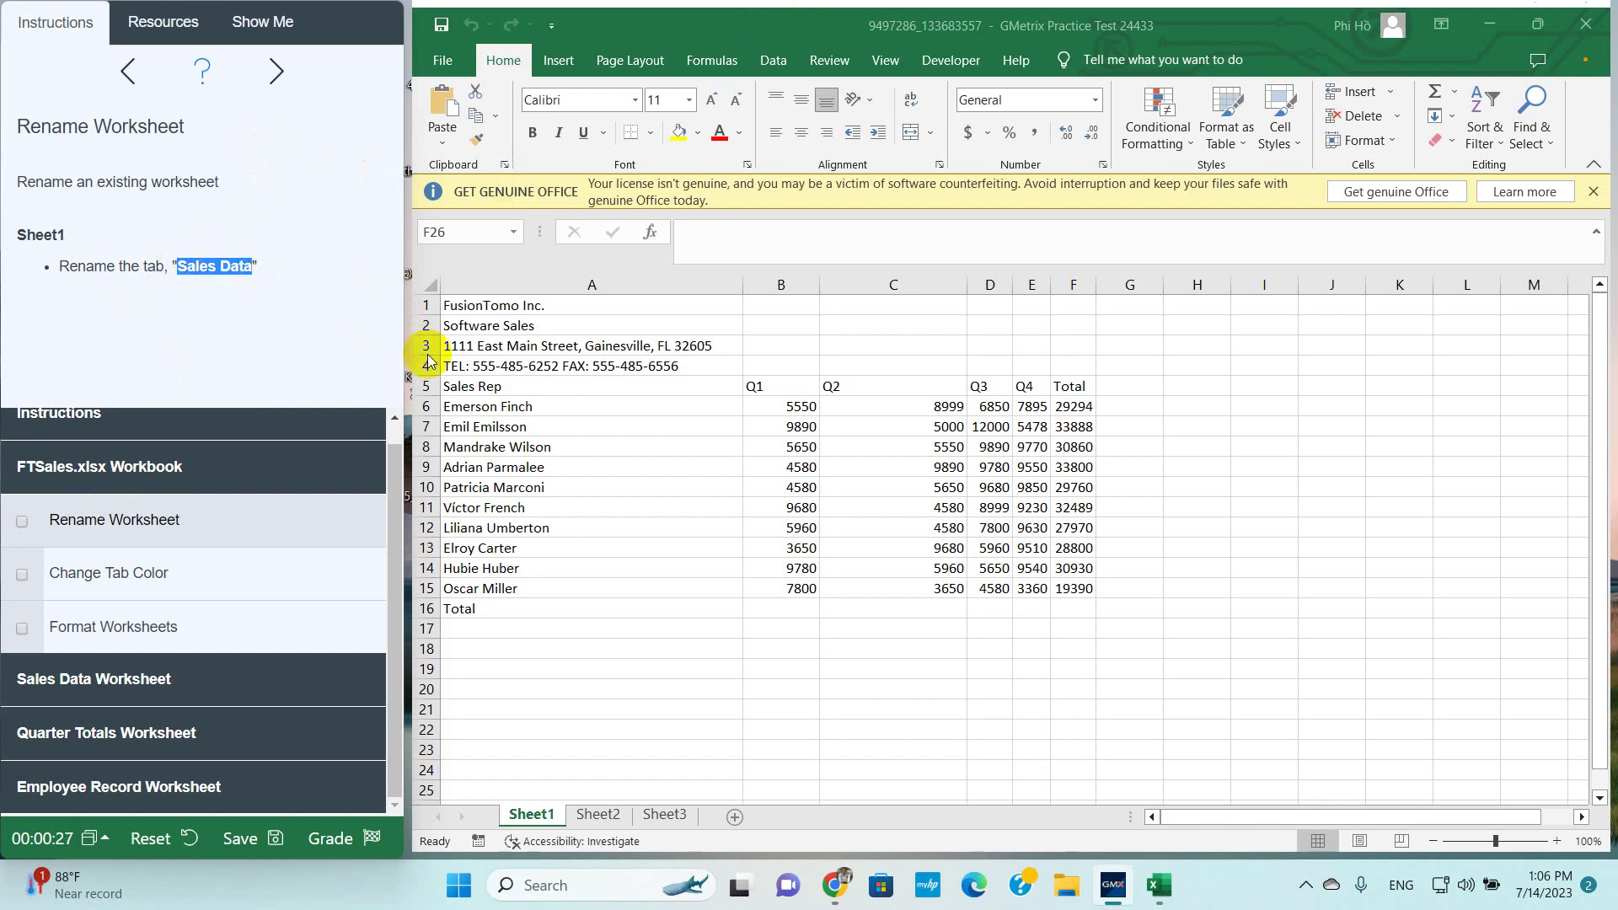
double_click(531, 814)
key("ctrl+v")
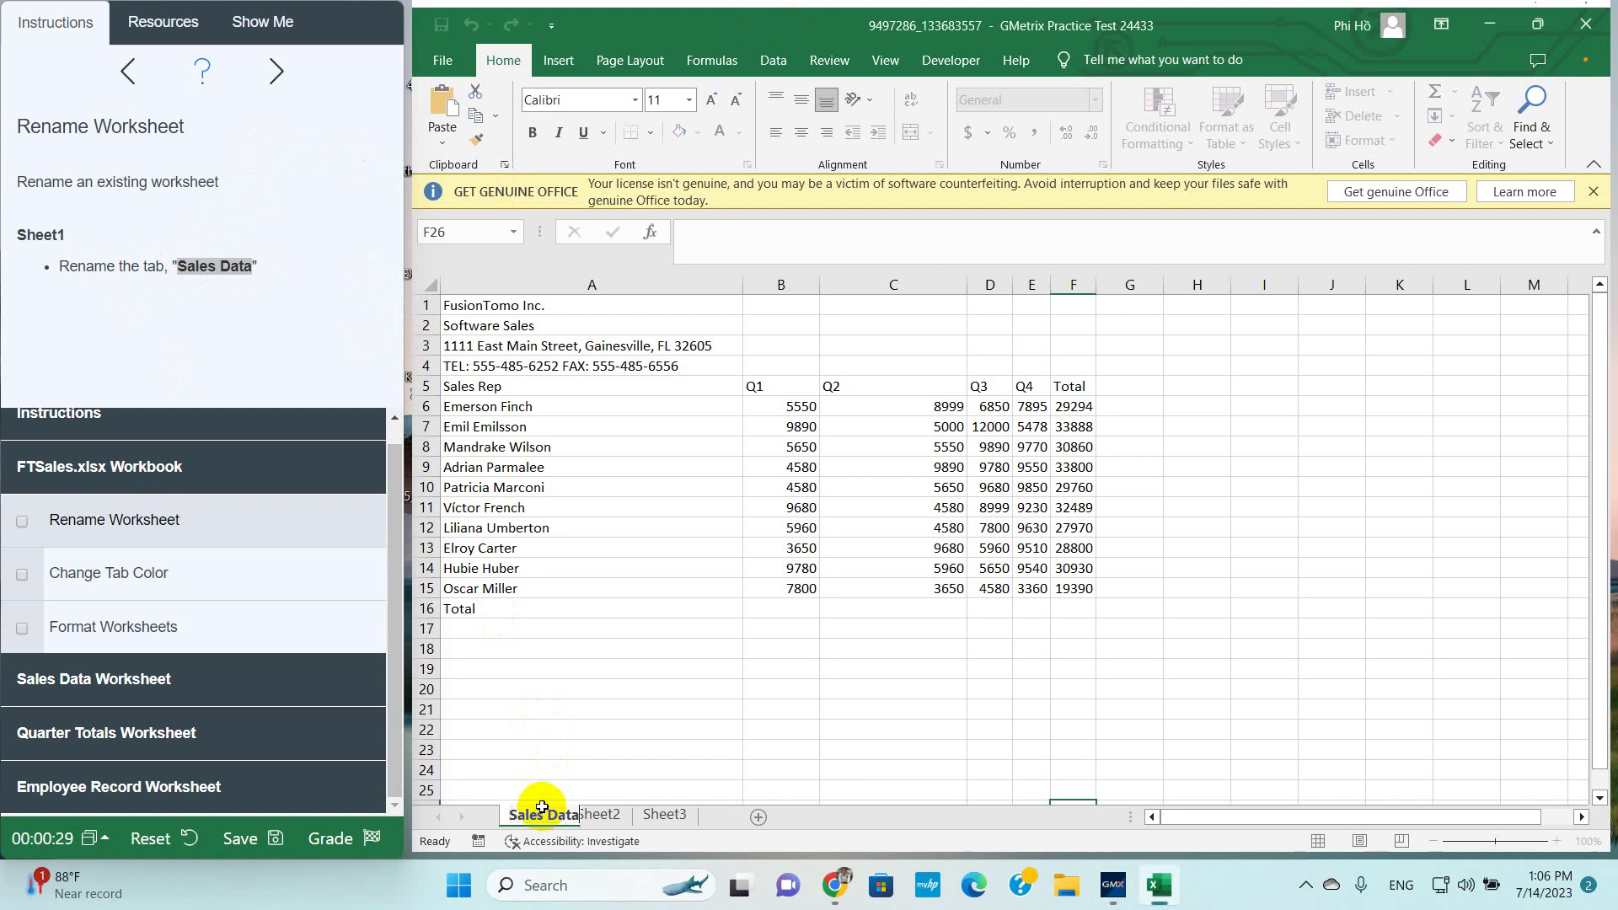
left_click(550, 738)
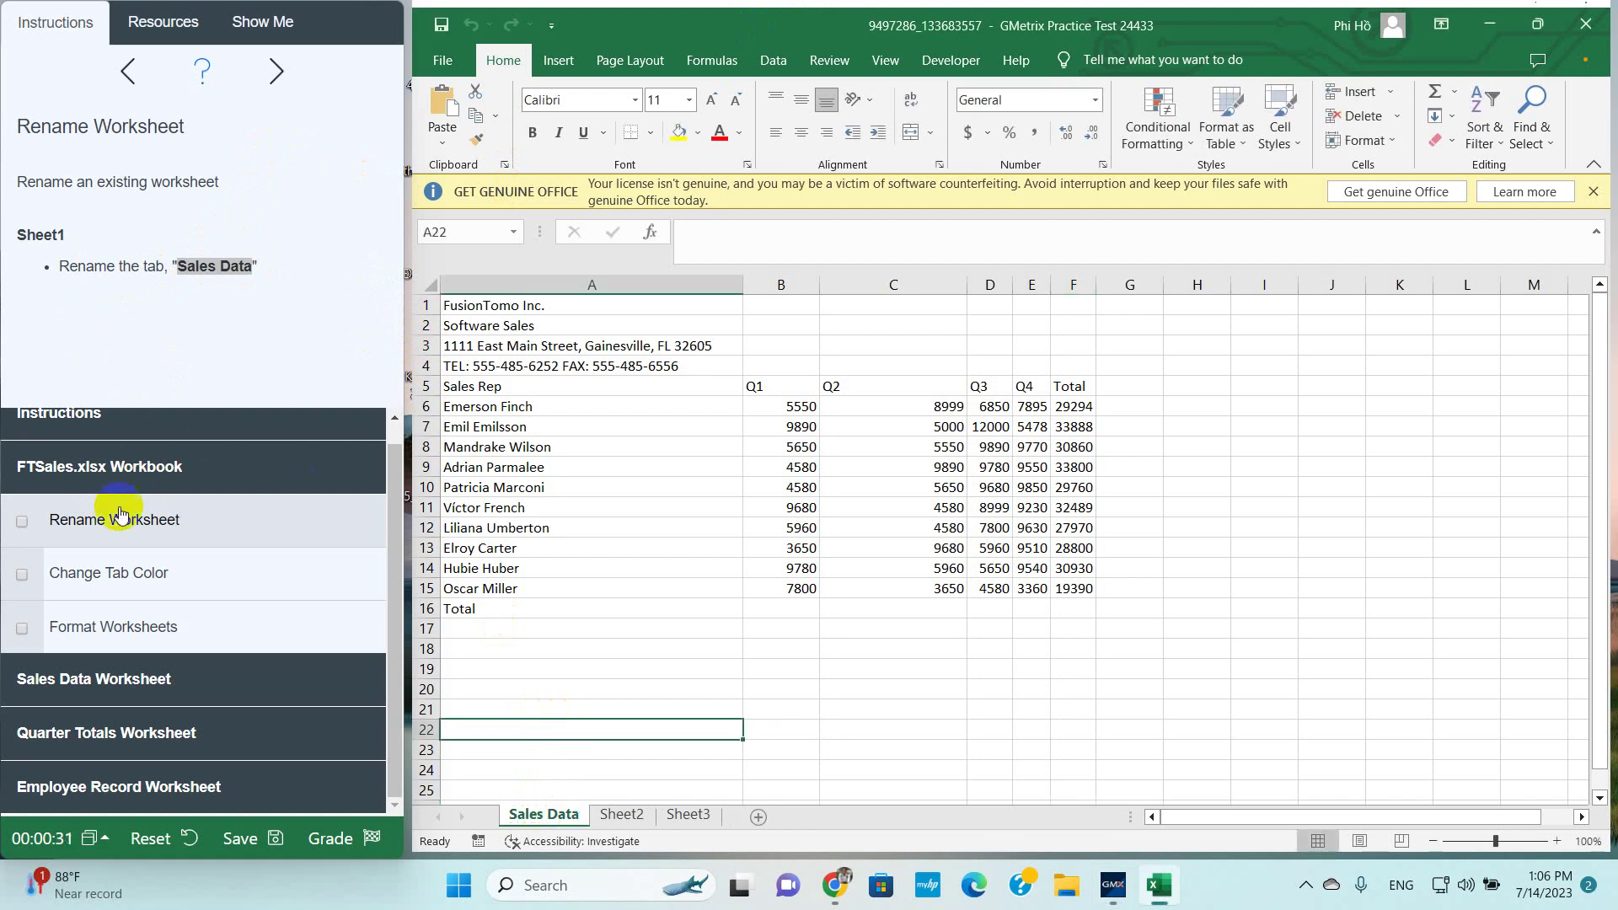
Color the Sales Data tab Blue, Accent 5
left_click(160, 578)
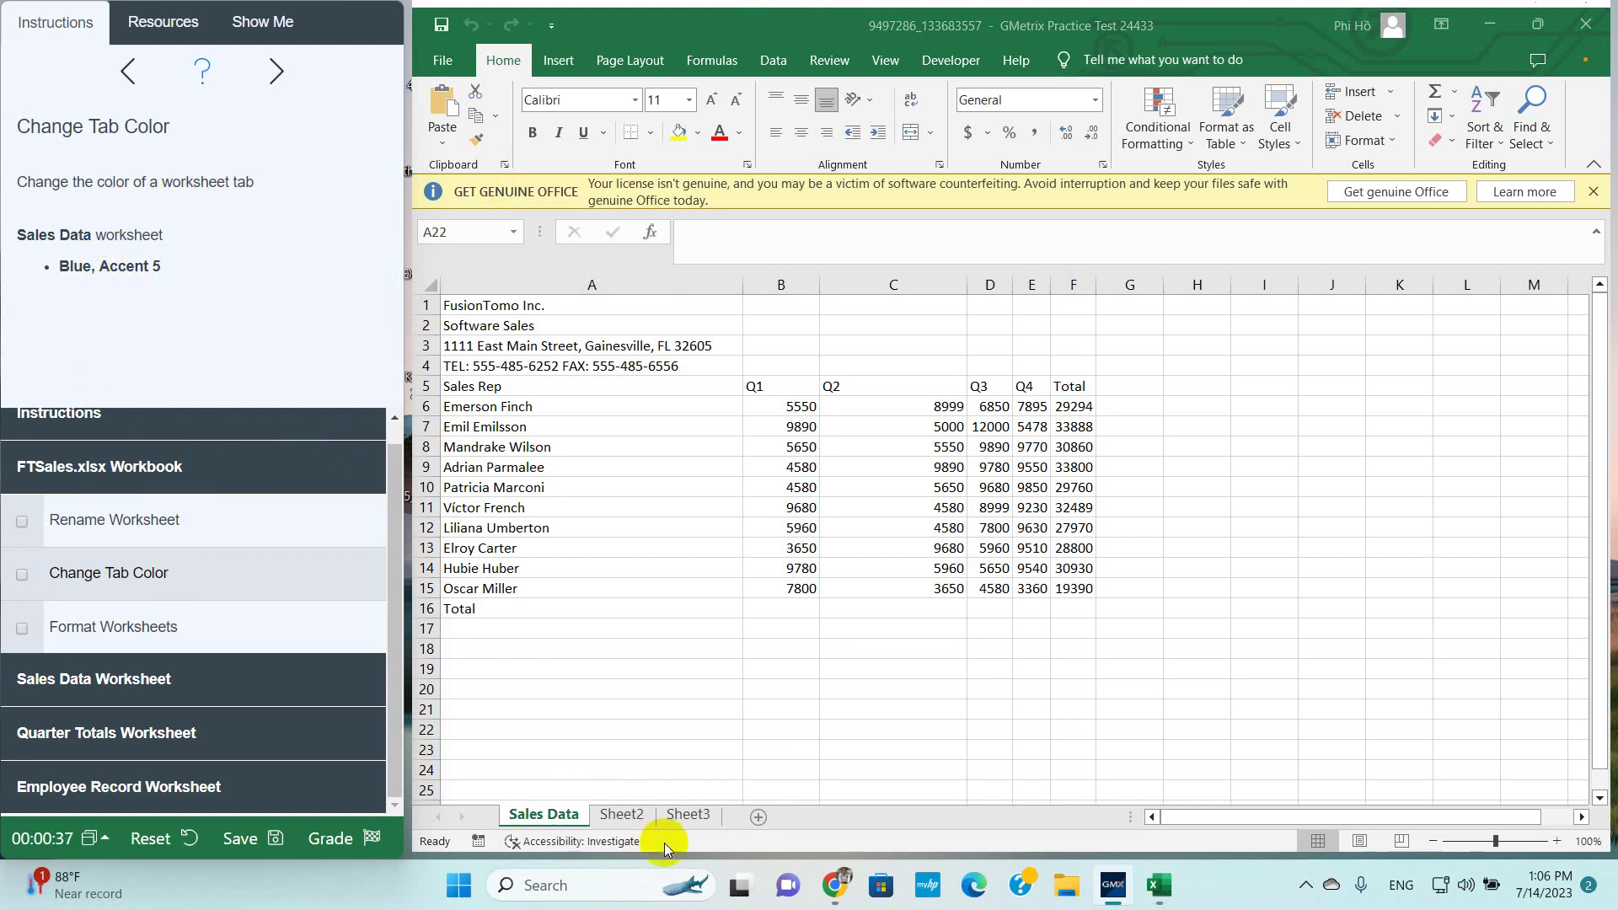
left_click(554, 820)
right_click(553, 819)
mouse_move(626, 726)
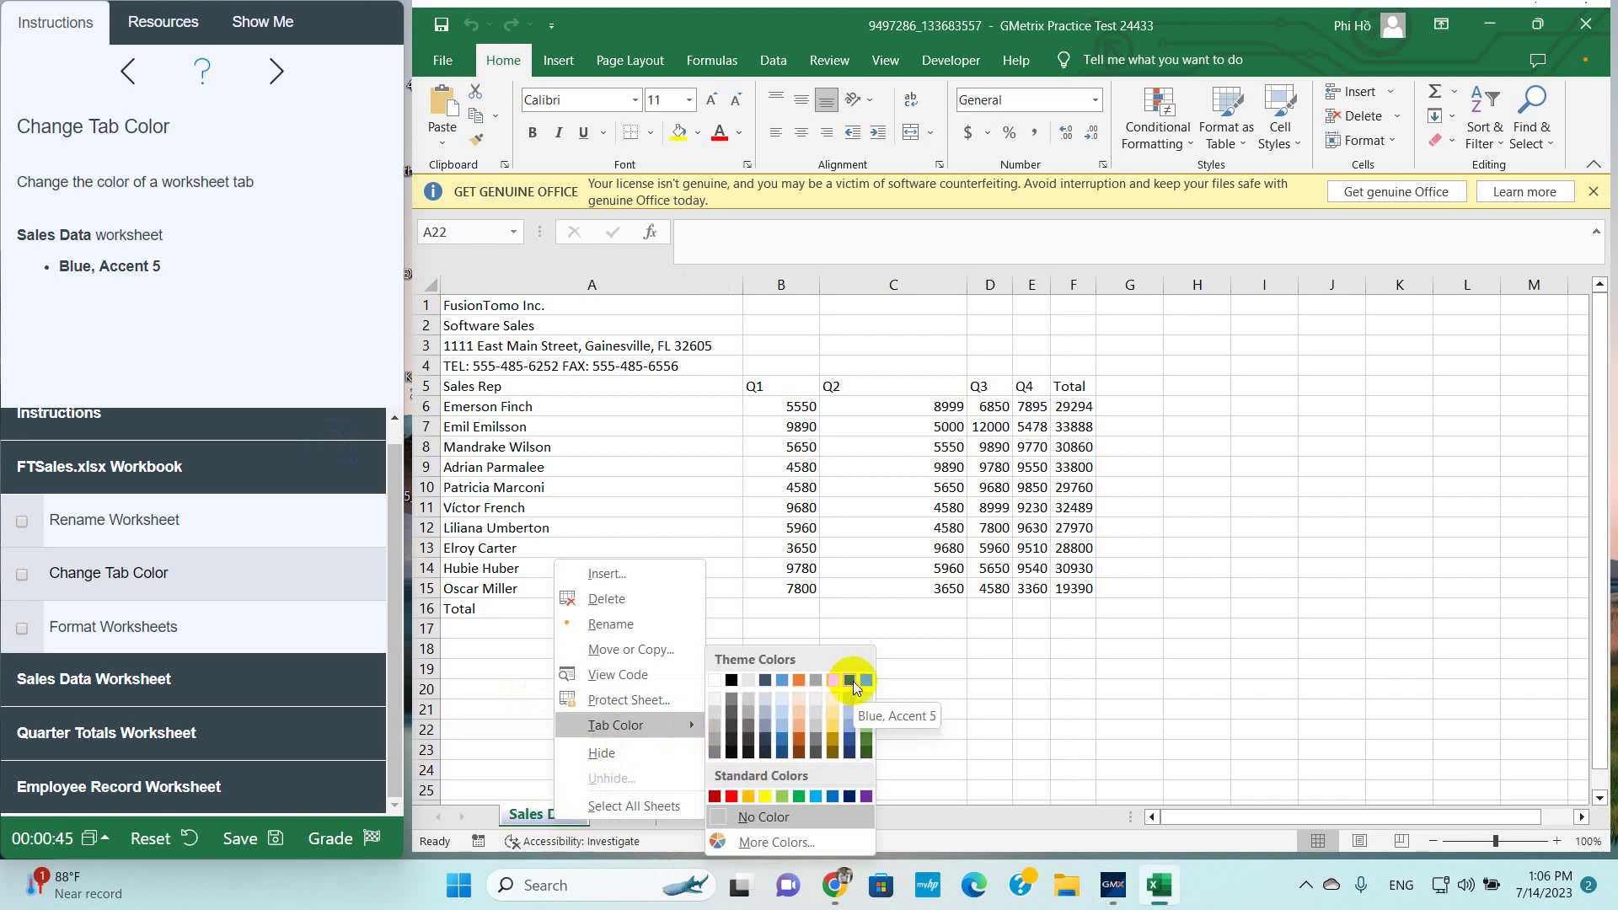
left_click(852, 681)
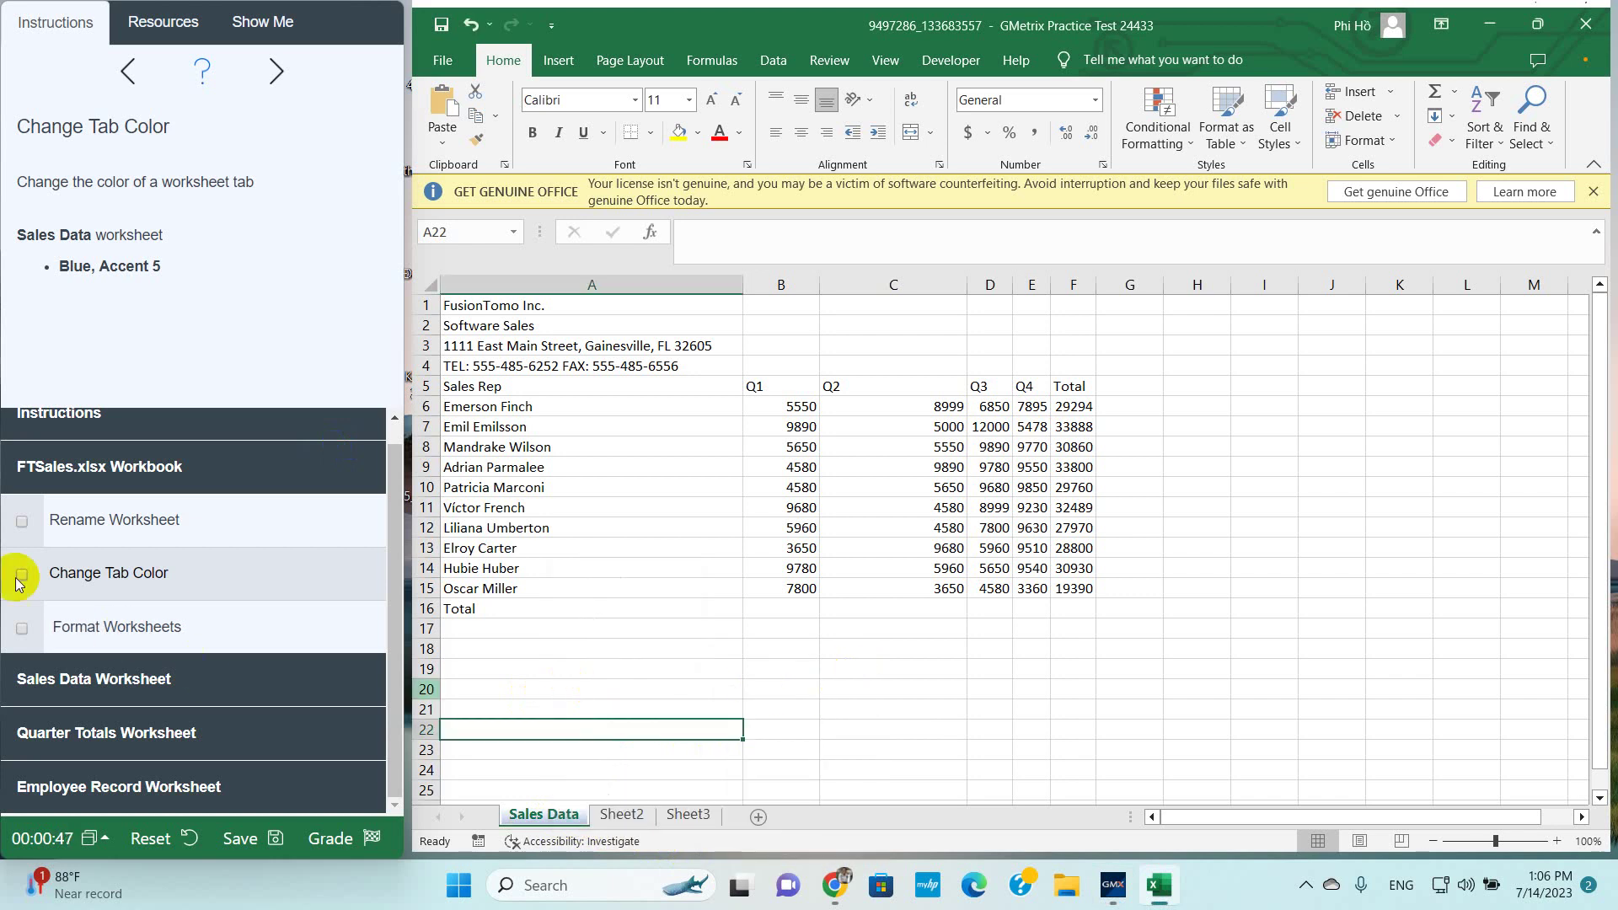
Check off the Rename Worksheet and Change Tab Color tasks
left_click(29, 535)
left_click(23, 526)
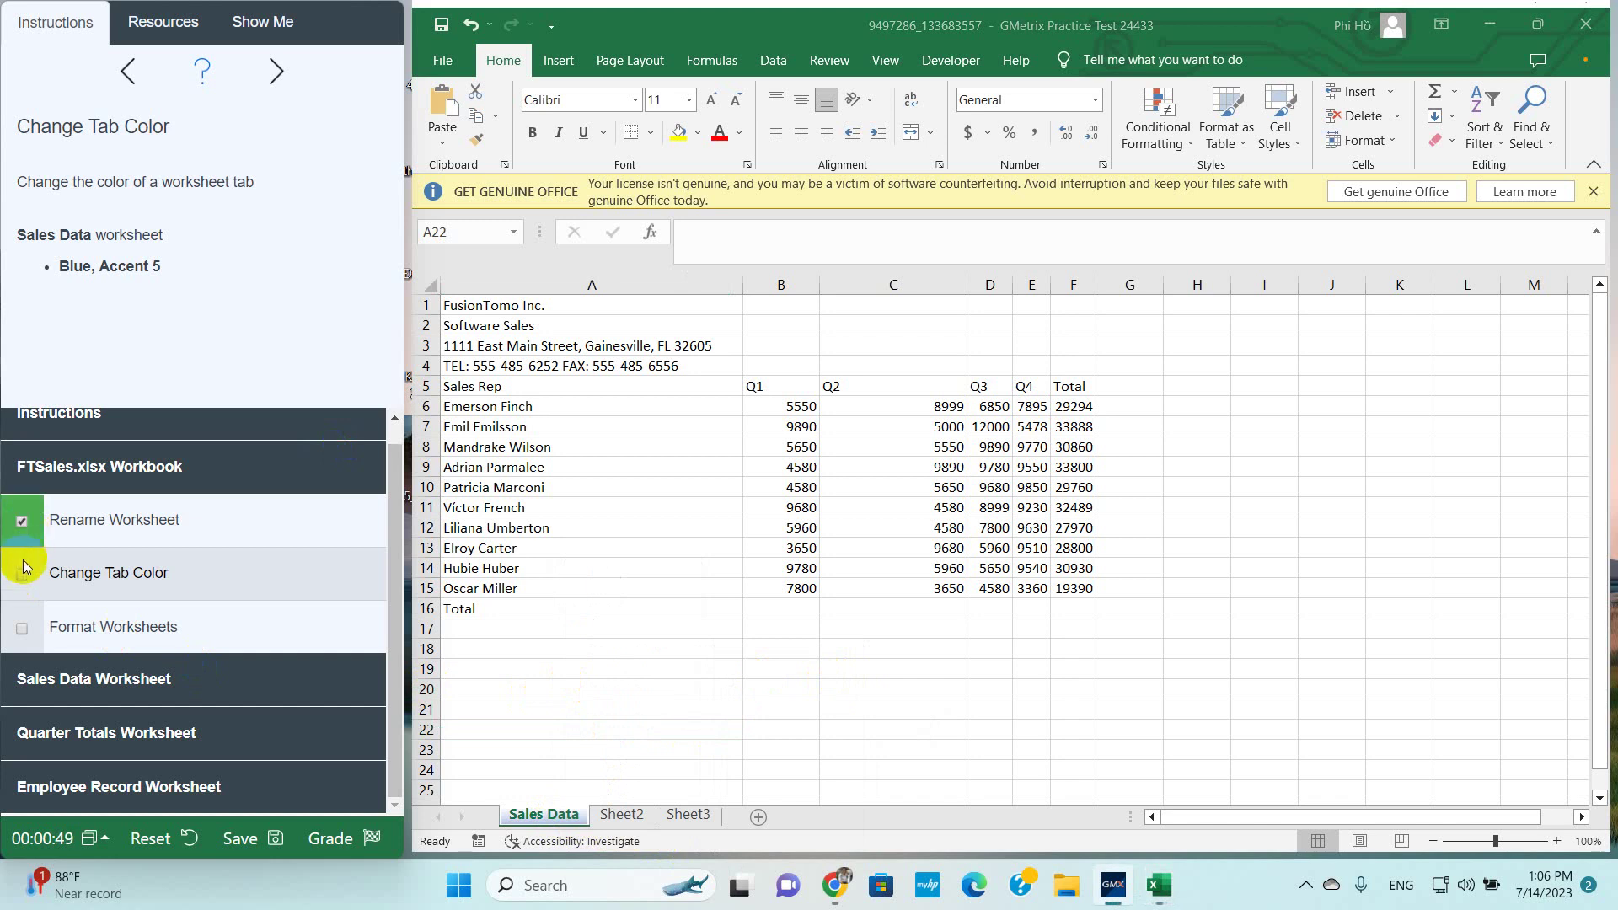
left_click(21, 574)
left_click(105, 638)
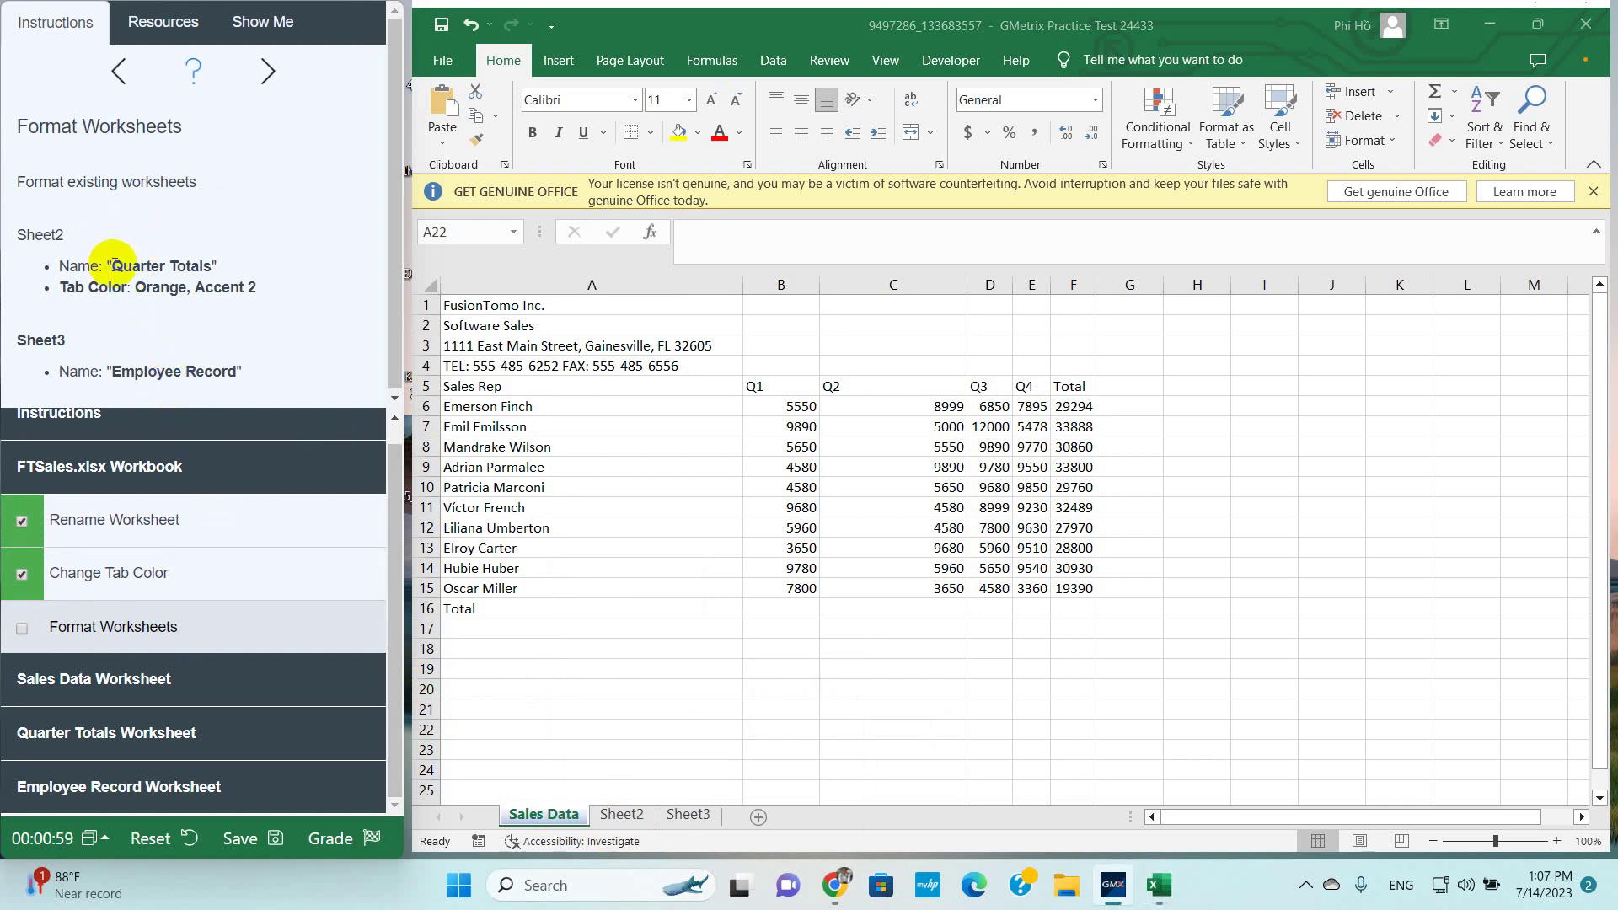
Rename Sheet2 to 'Quarter Totals' and color its tab Orange, Accent 2
left_click_drag(113, 267, 213, 270)
key("ctrl+c")
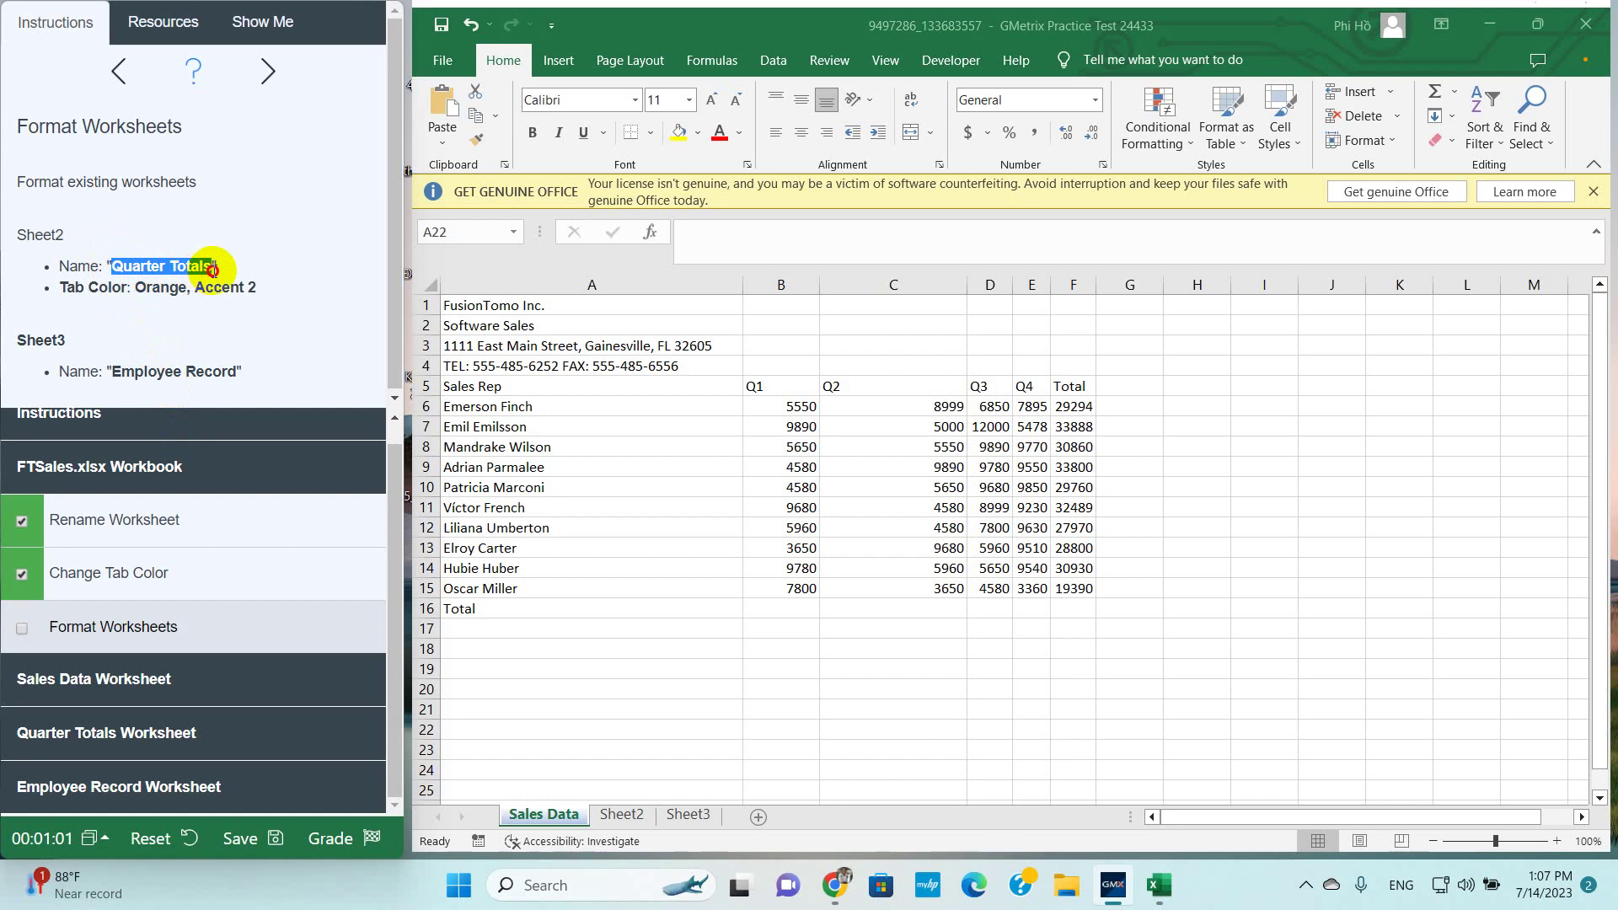
left_click(621, 816)
double_click(621, 816)
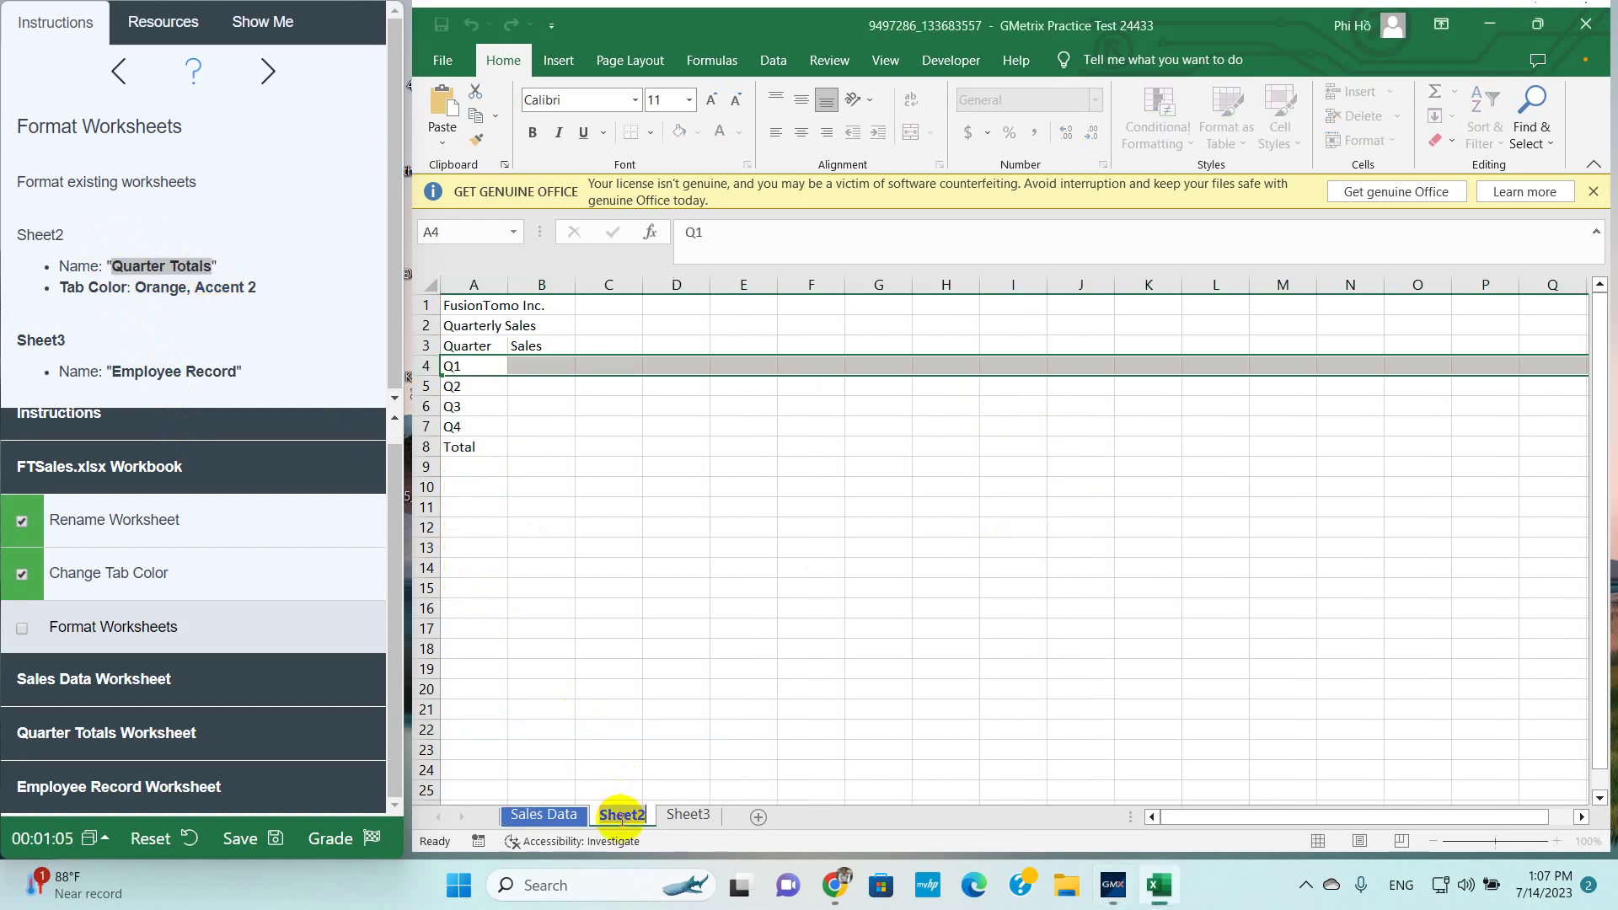
key("ctrl+v")
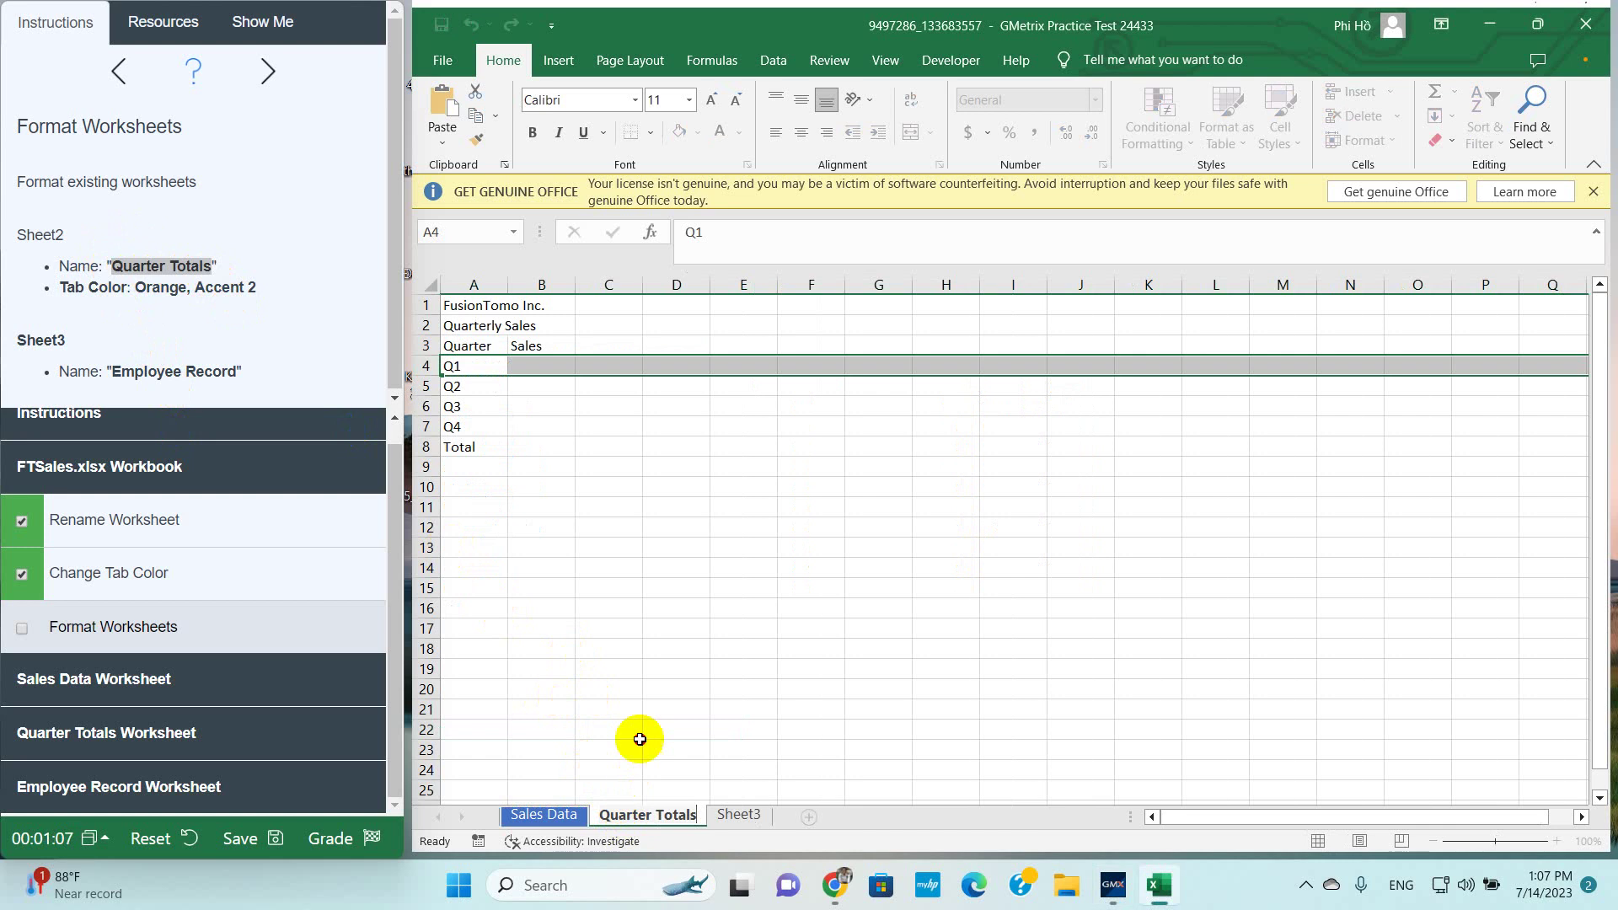
left_click(637, 735)
right_click(645, 814)
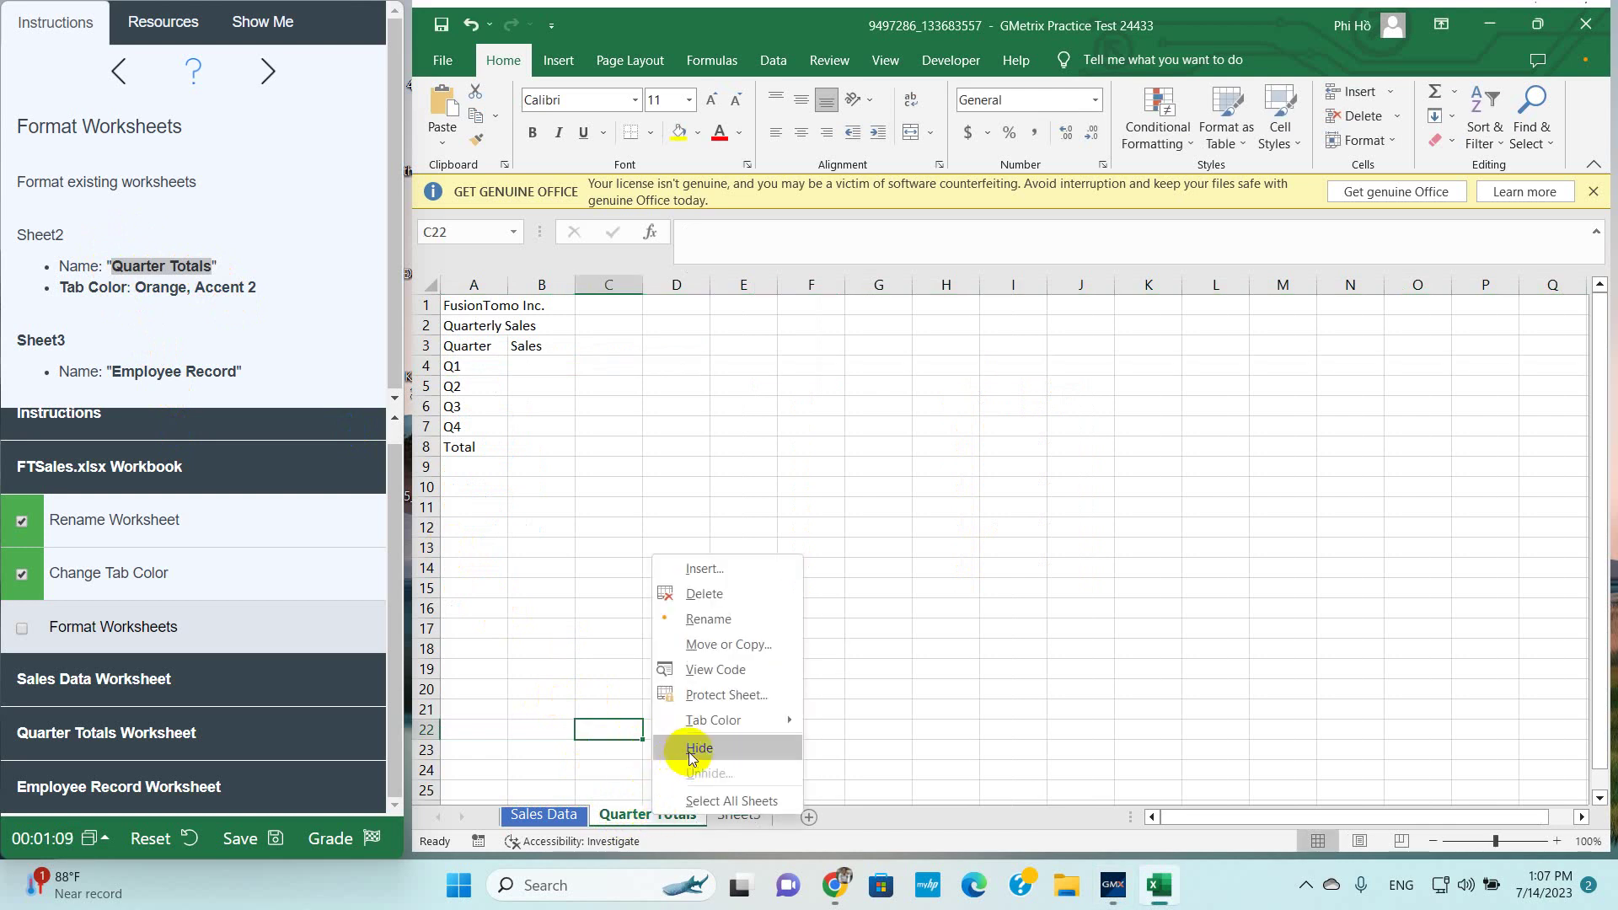
mouse_move(713, 720)
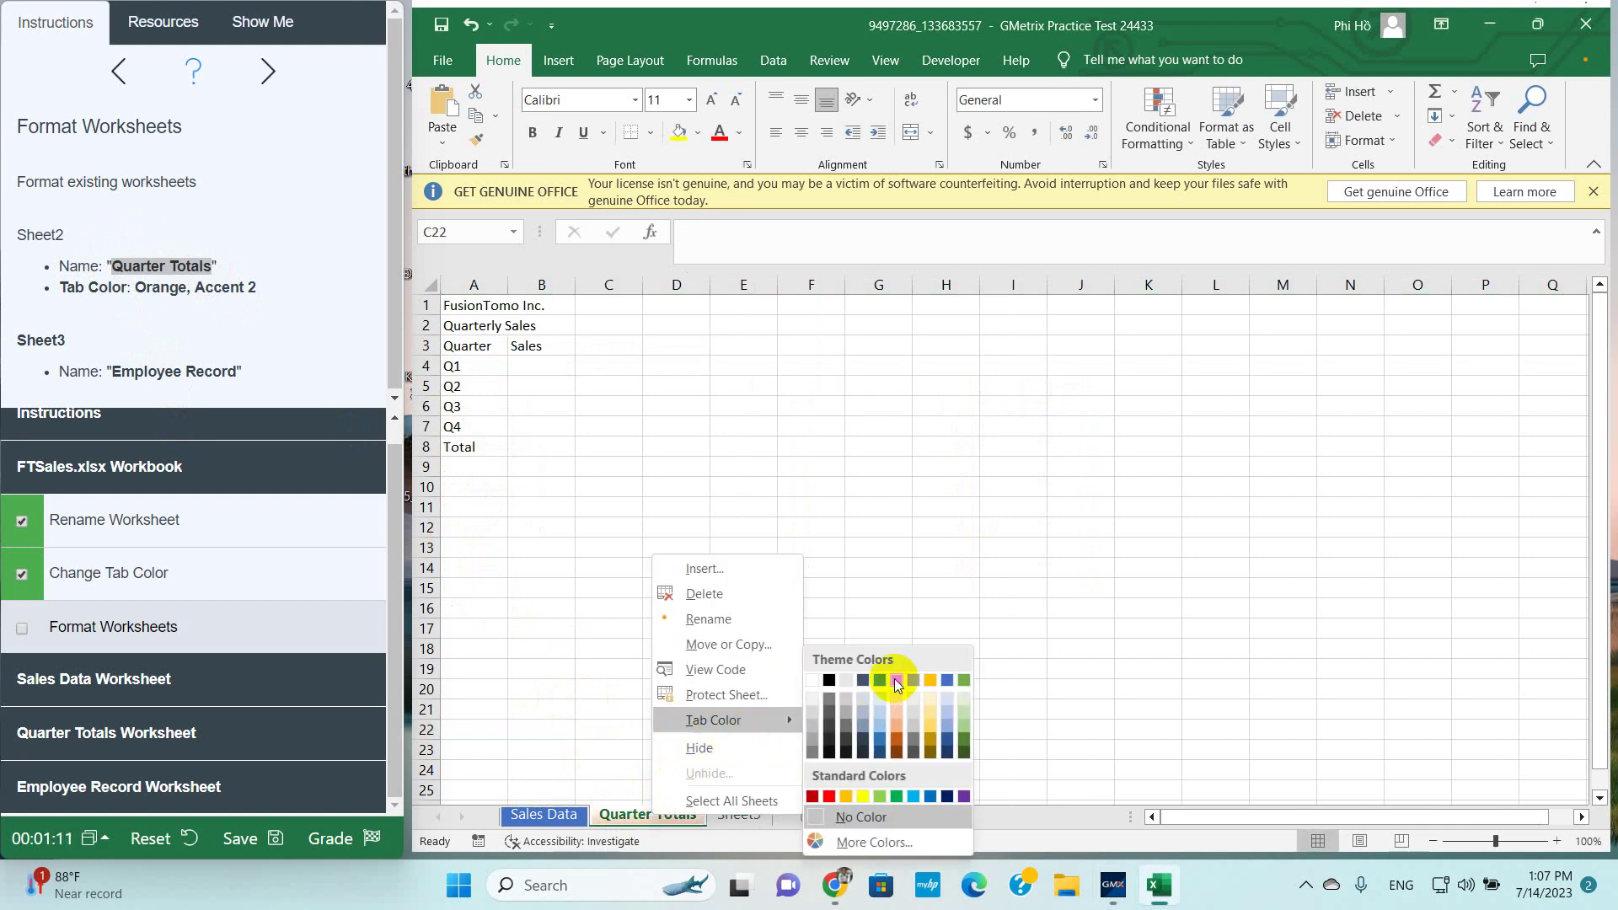
left_click(897, 681)
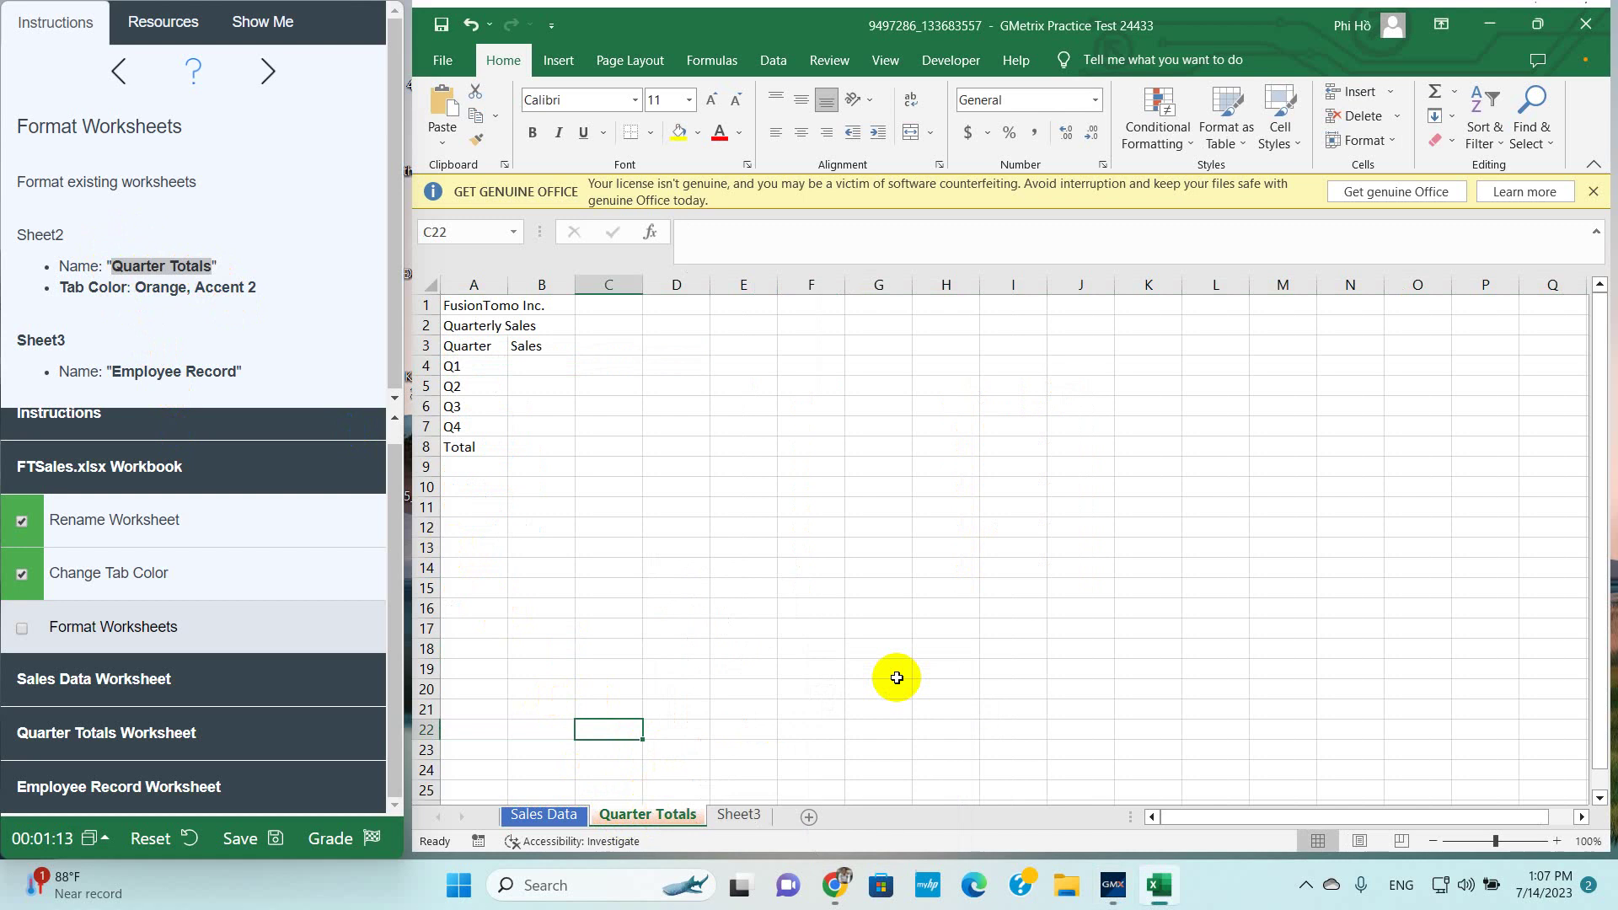
Rename Sheet3 to 'Employee Record' and check off the Format Worksheets task
left_click_drag(116, 374, 232, 376)
key("ctrl+c")
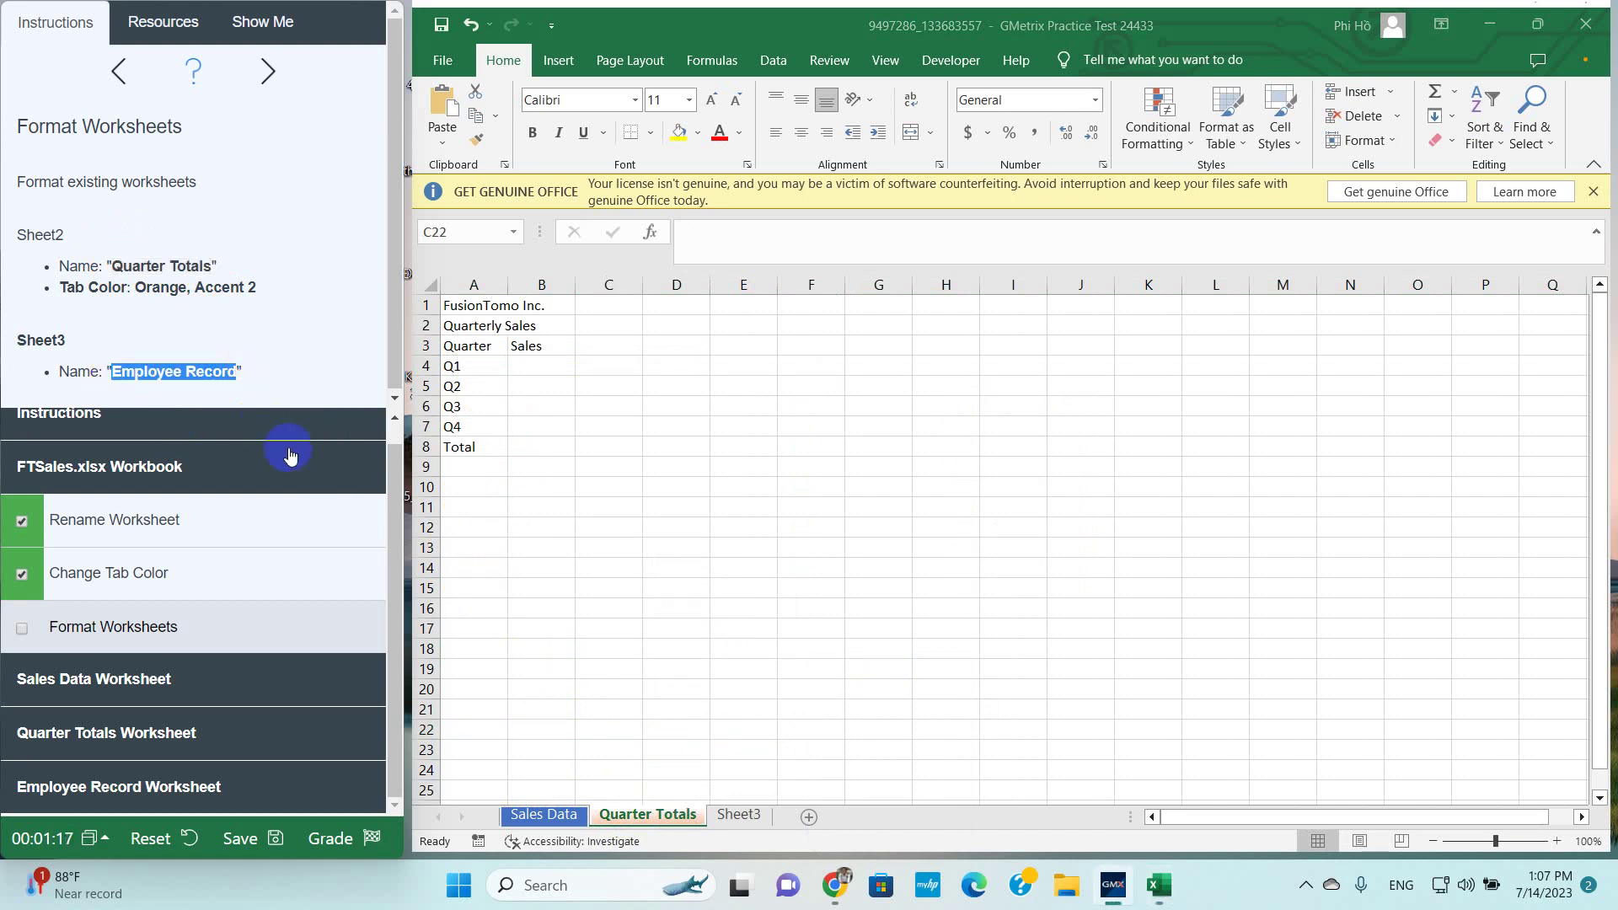
left_click(741, 816)
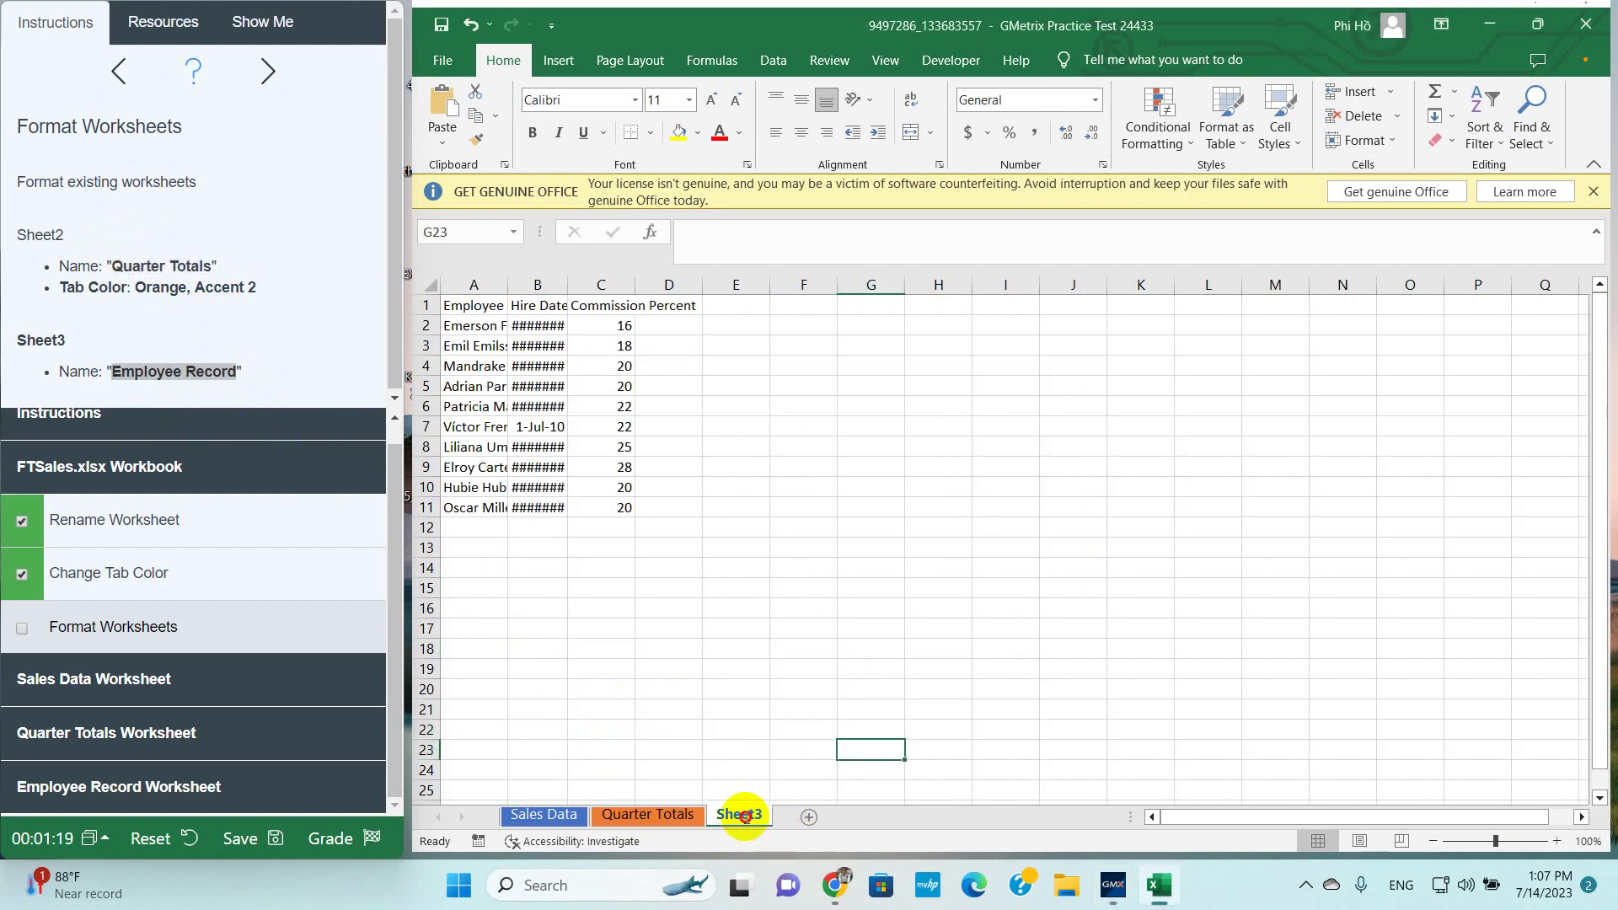
double_click(741, 816)
key("ctrl+v")
left_click(728, 701)
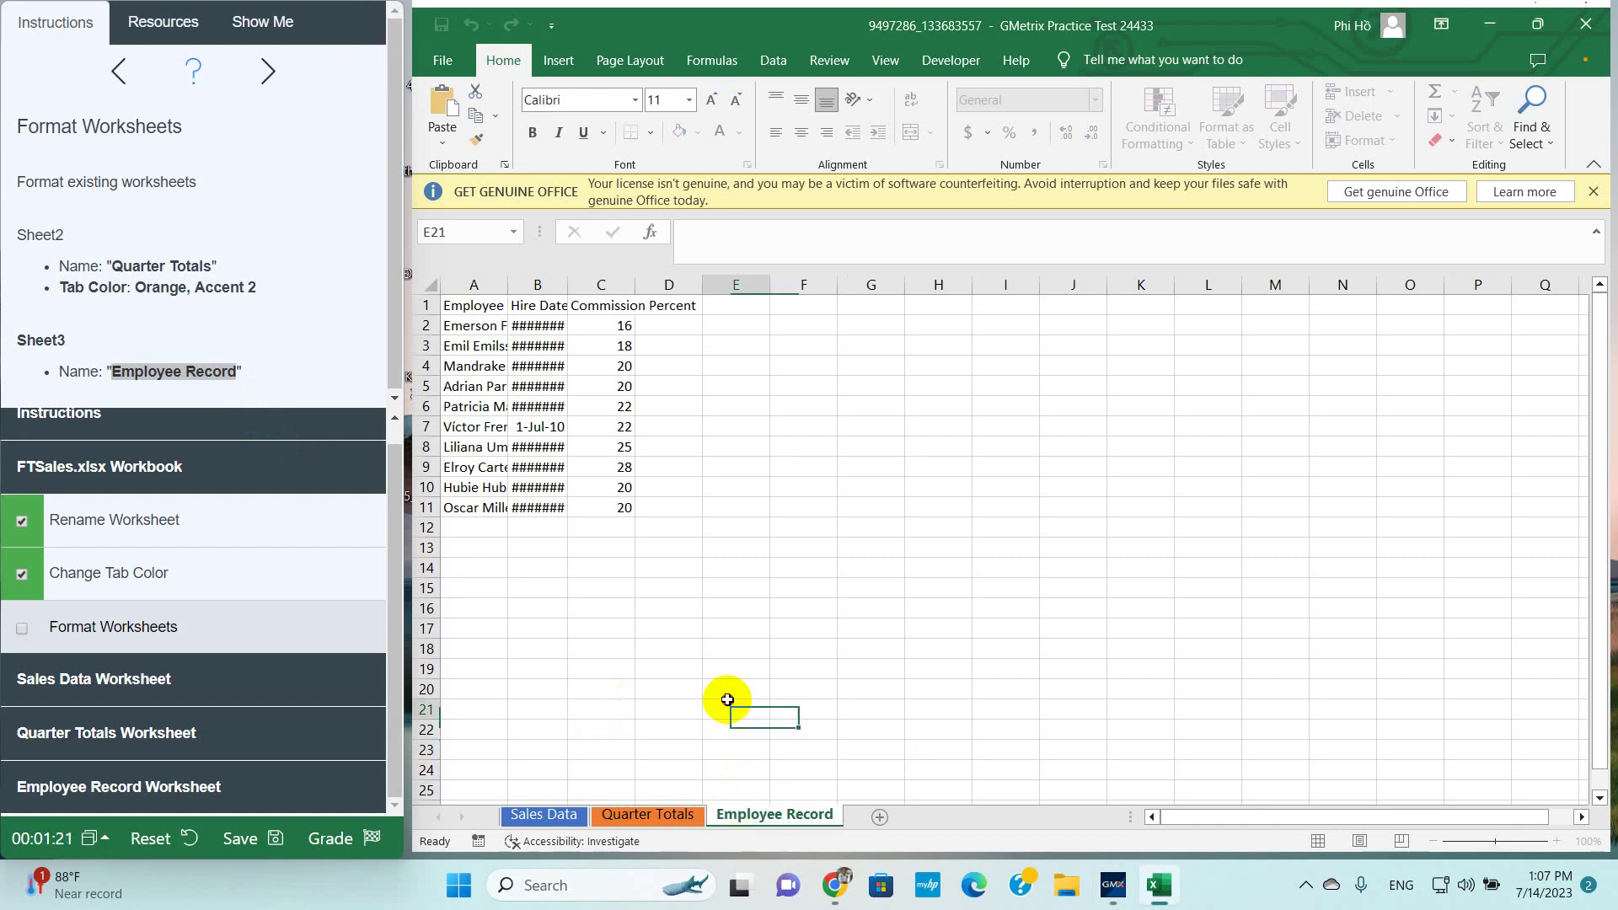
left_click(551, 565)
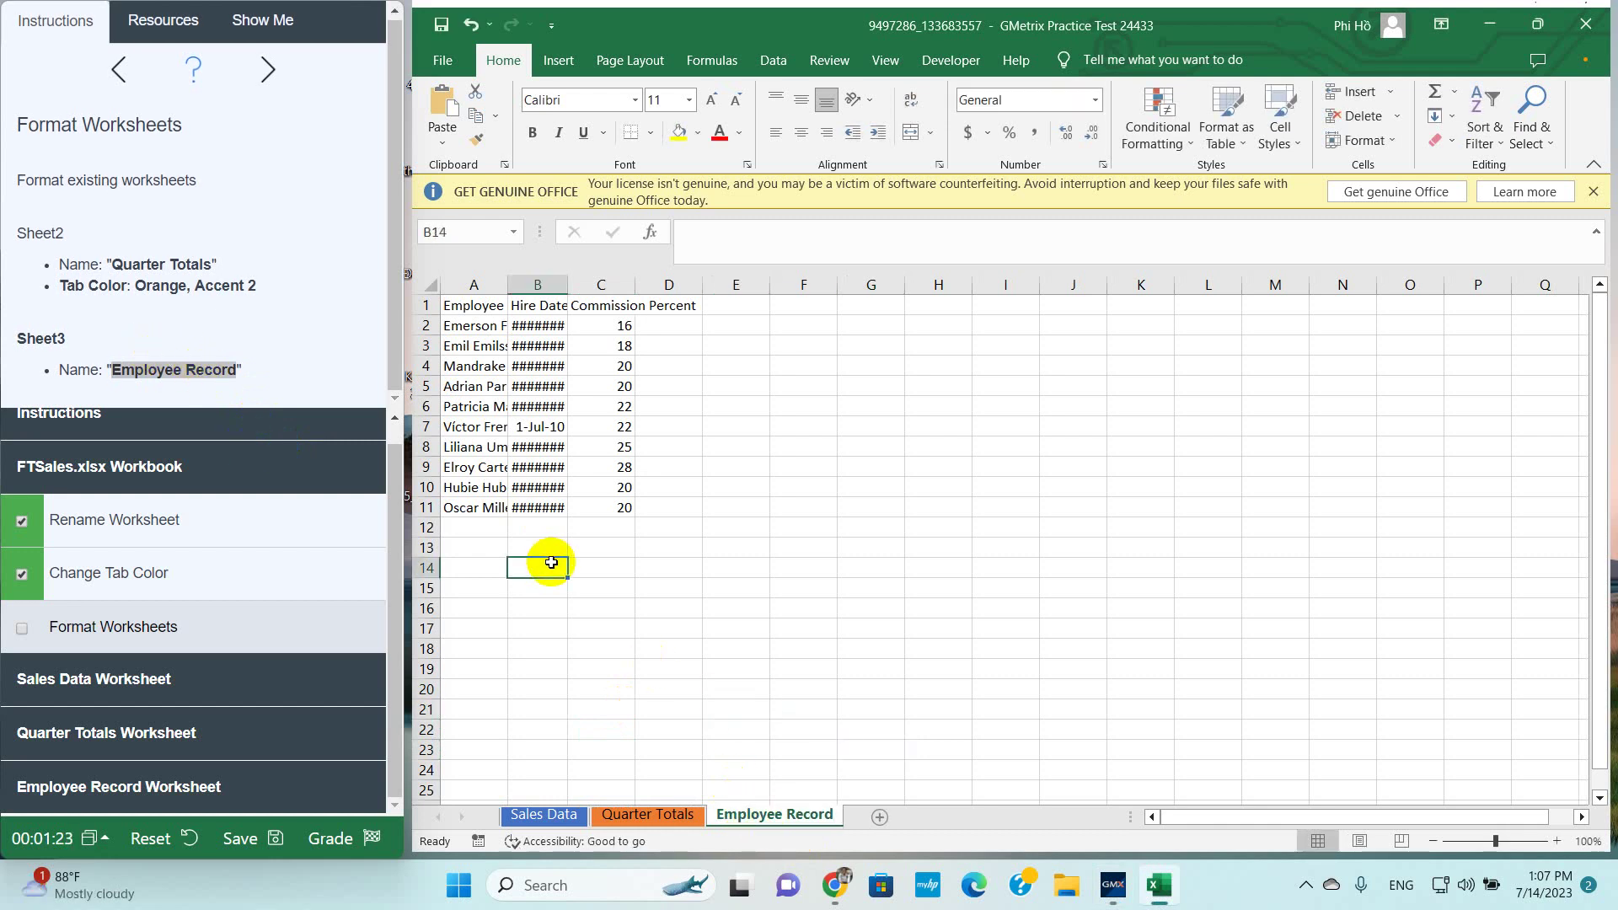
left_click(56, 626)
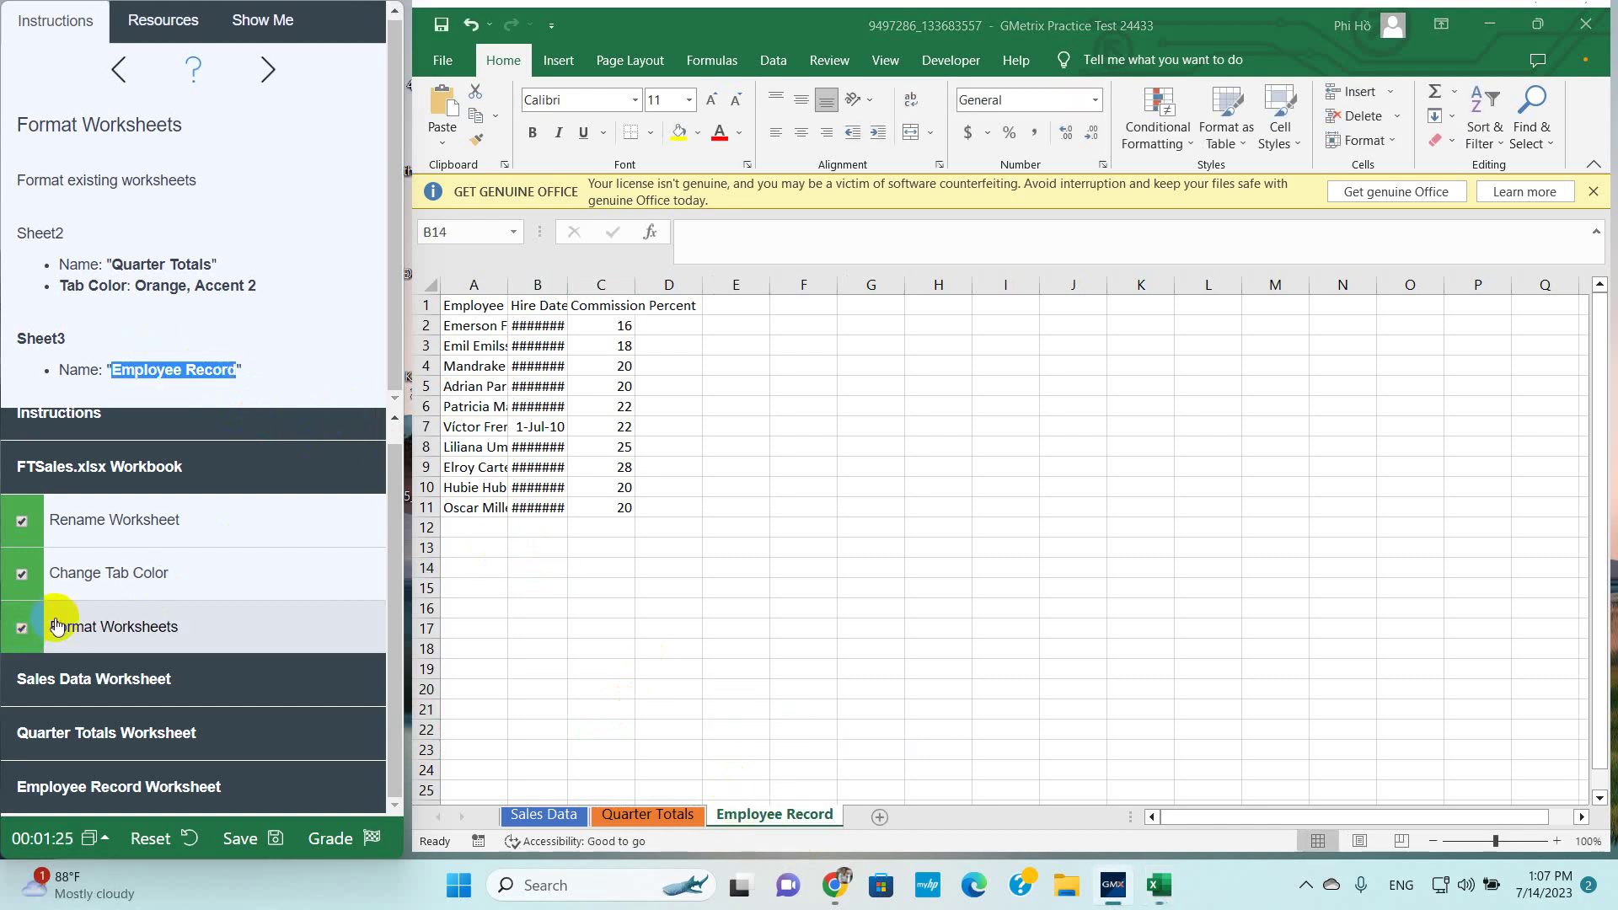
On Sales Data, merge and center the company name across A1:F1
left_click(105, 689)
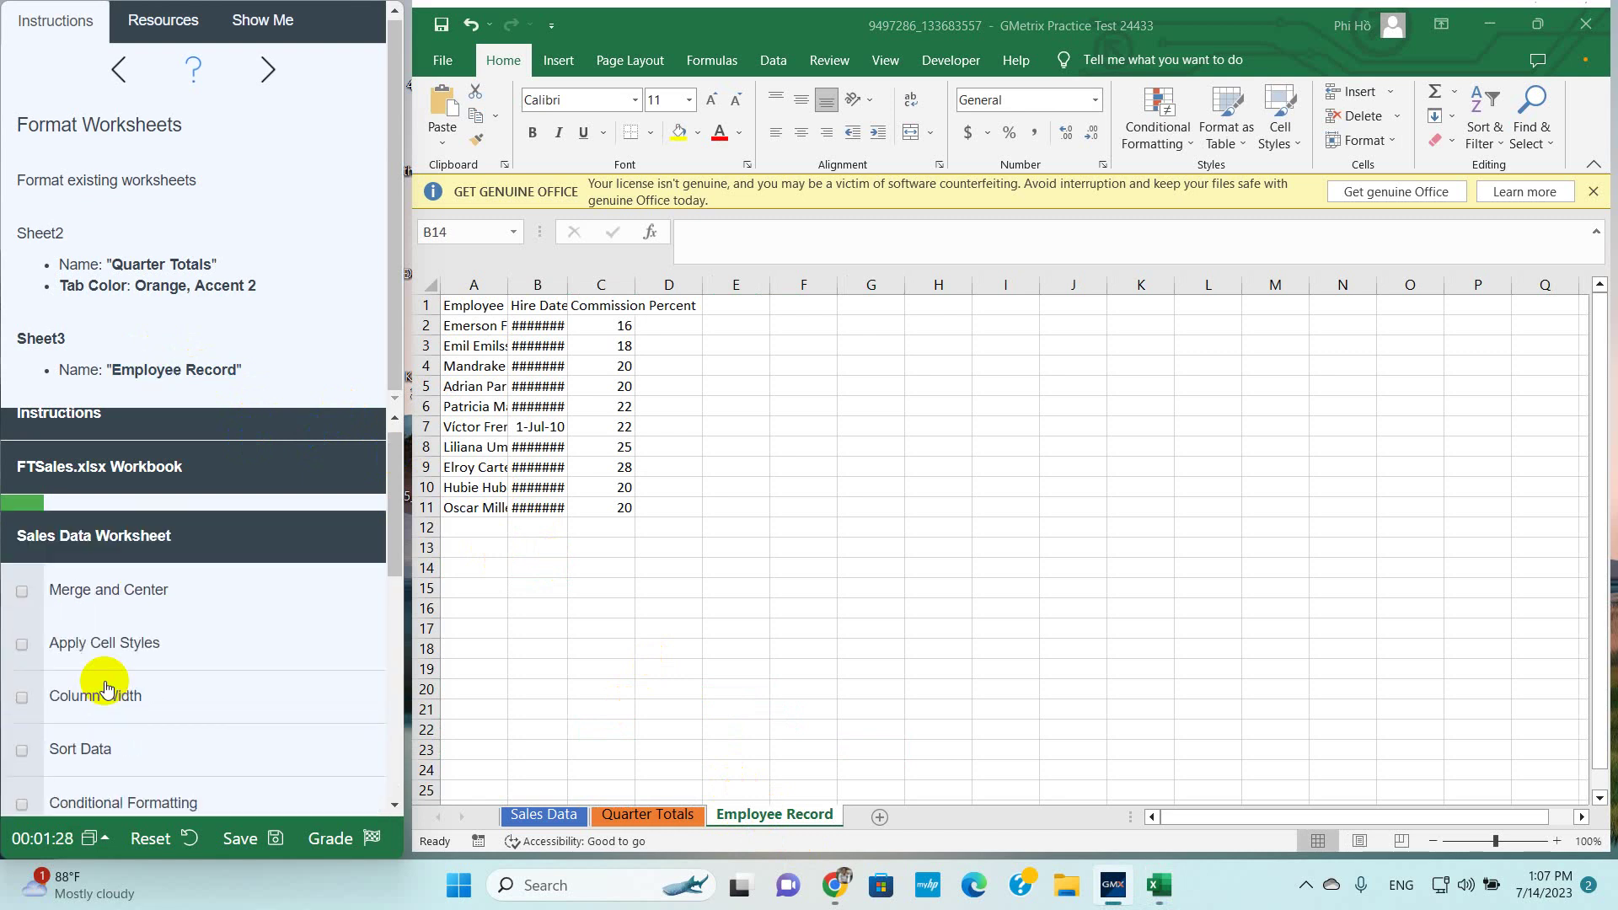
left_click(525, 814)
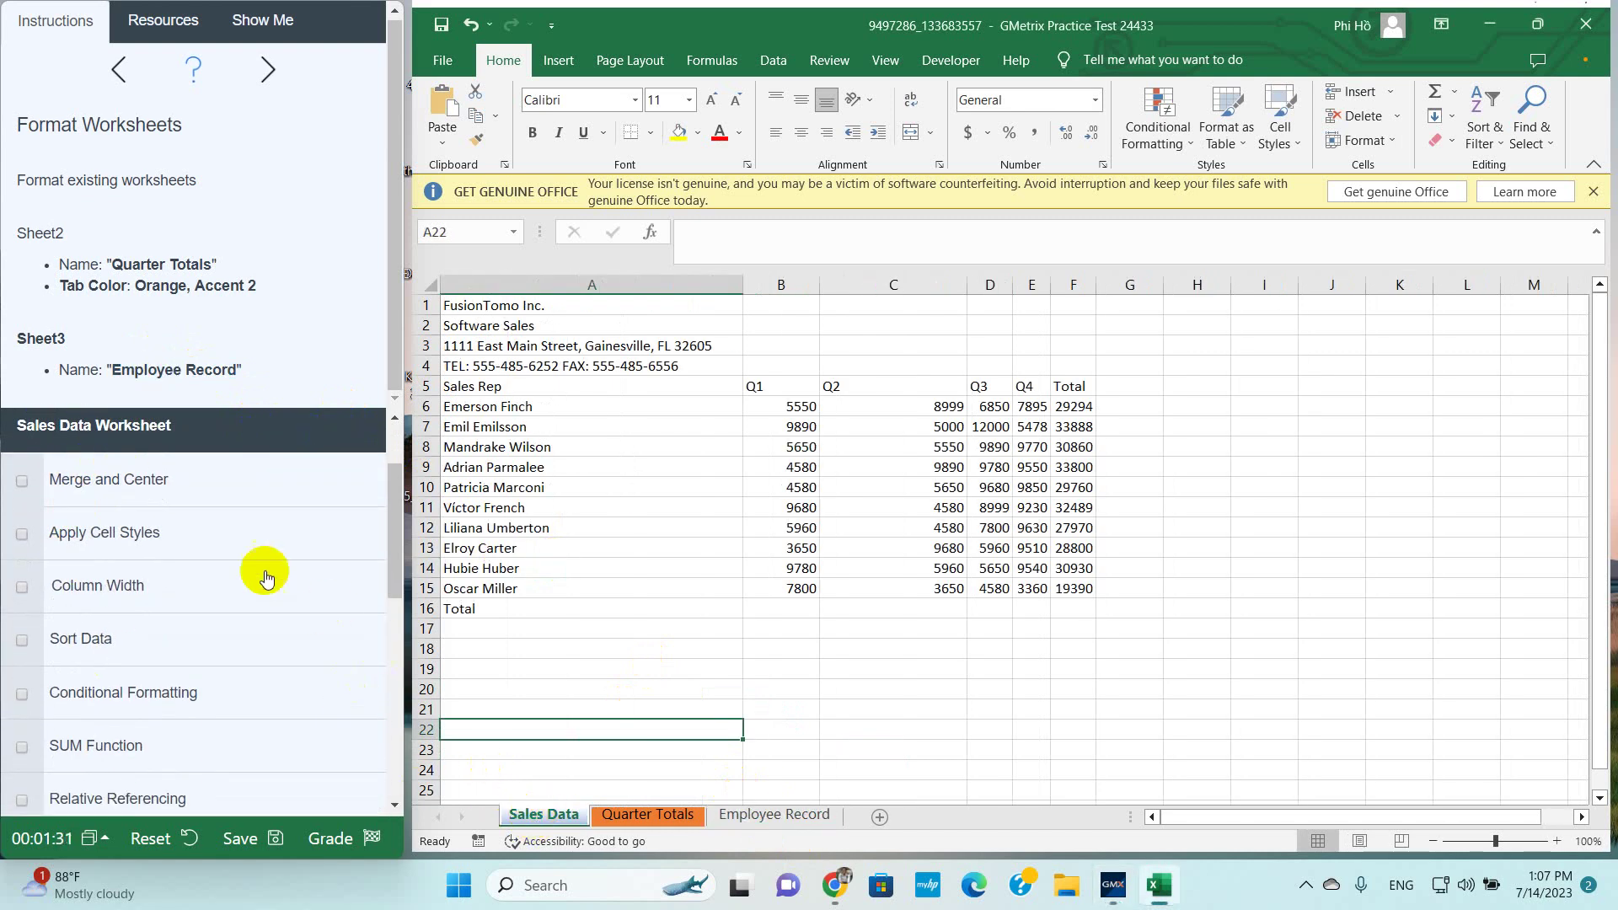
left_click(78, 487)
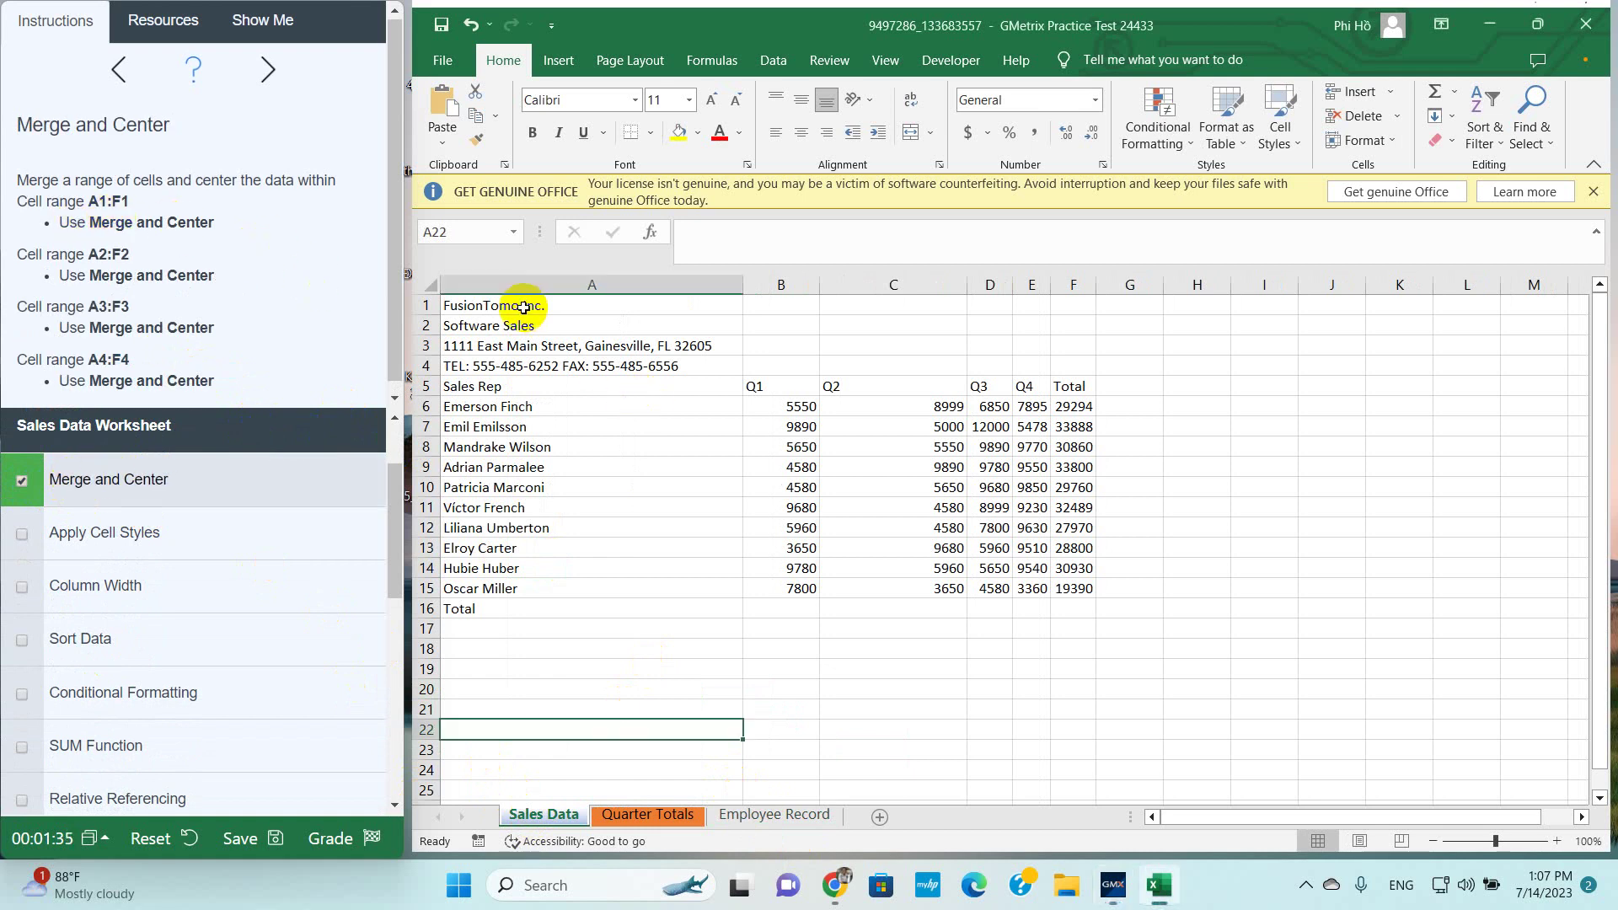
left_click_drag(523, 306, 1062, 308)
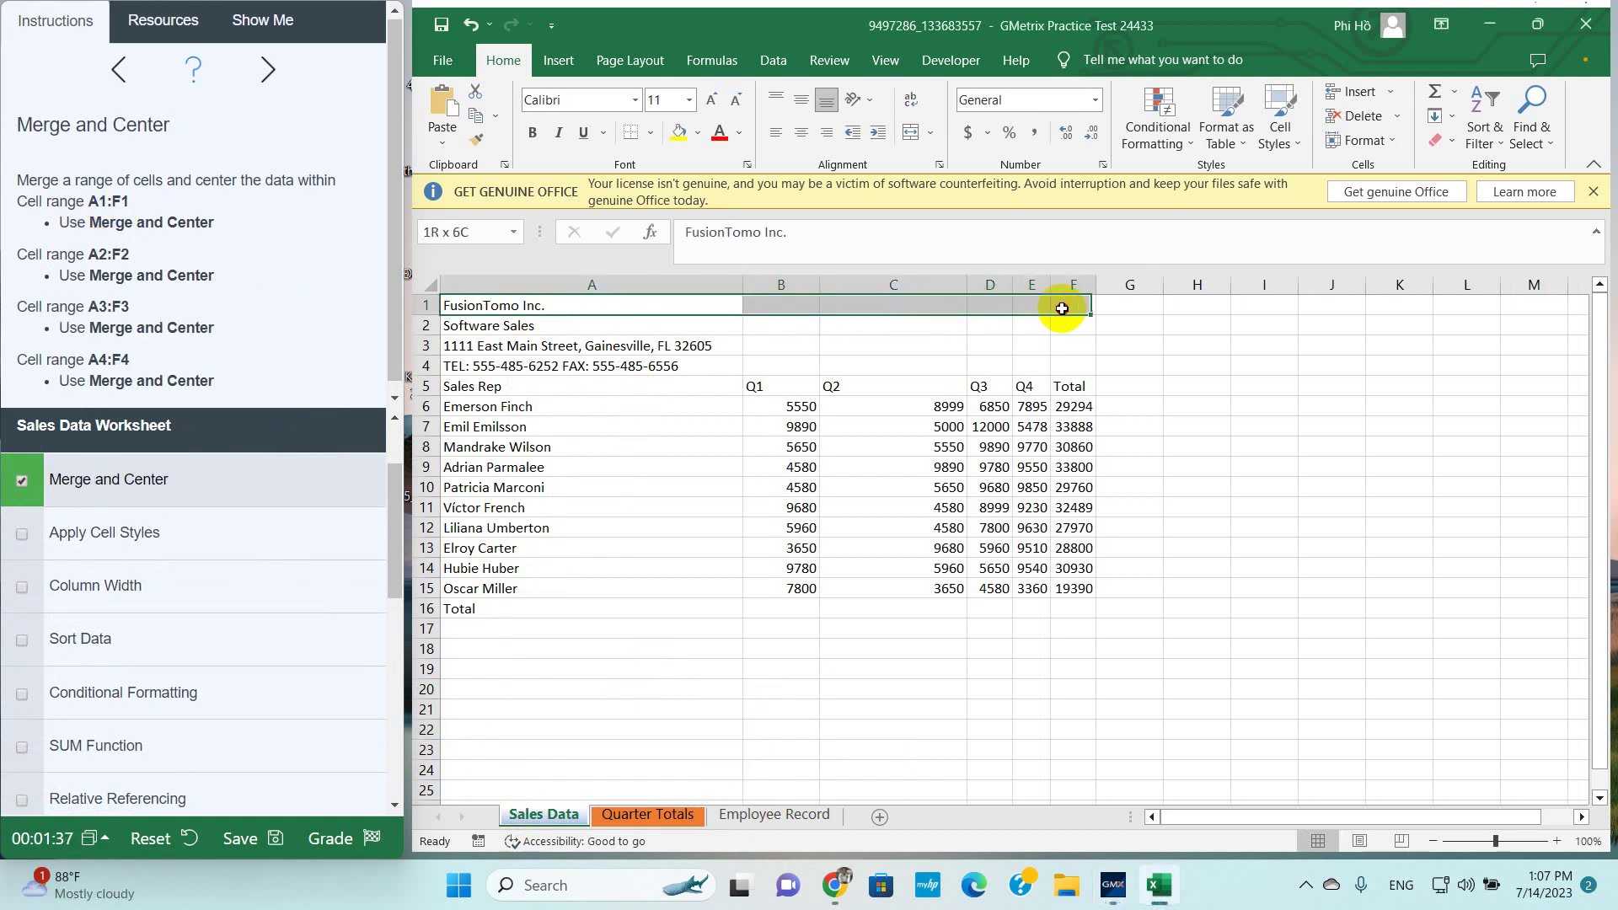
left_click(933, 134)
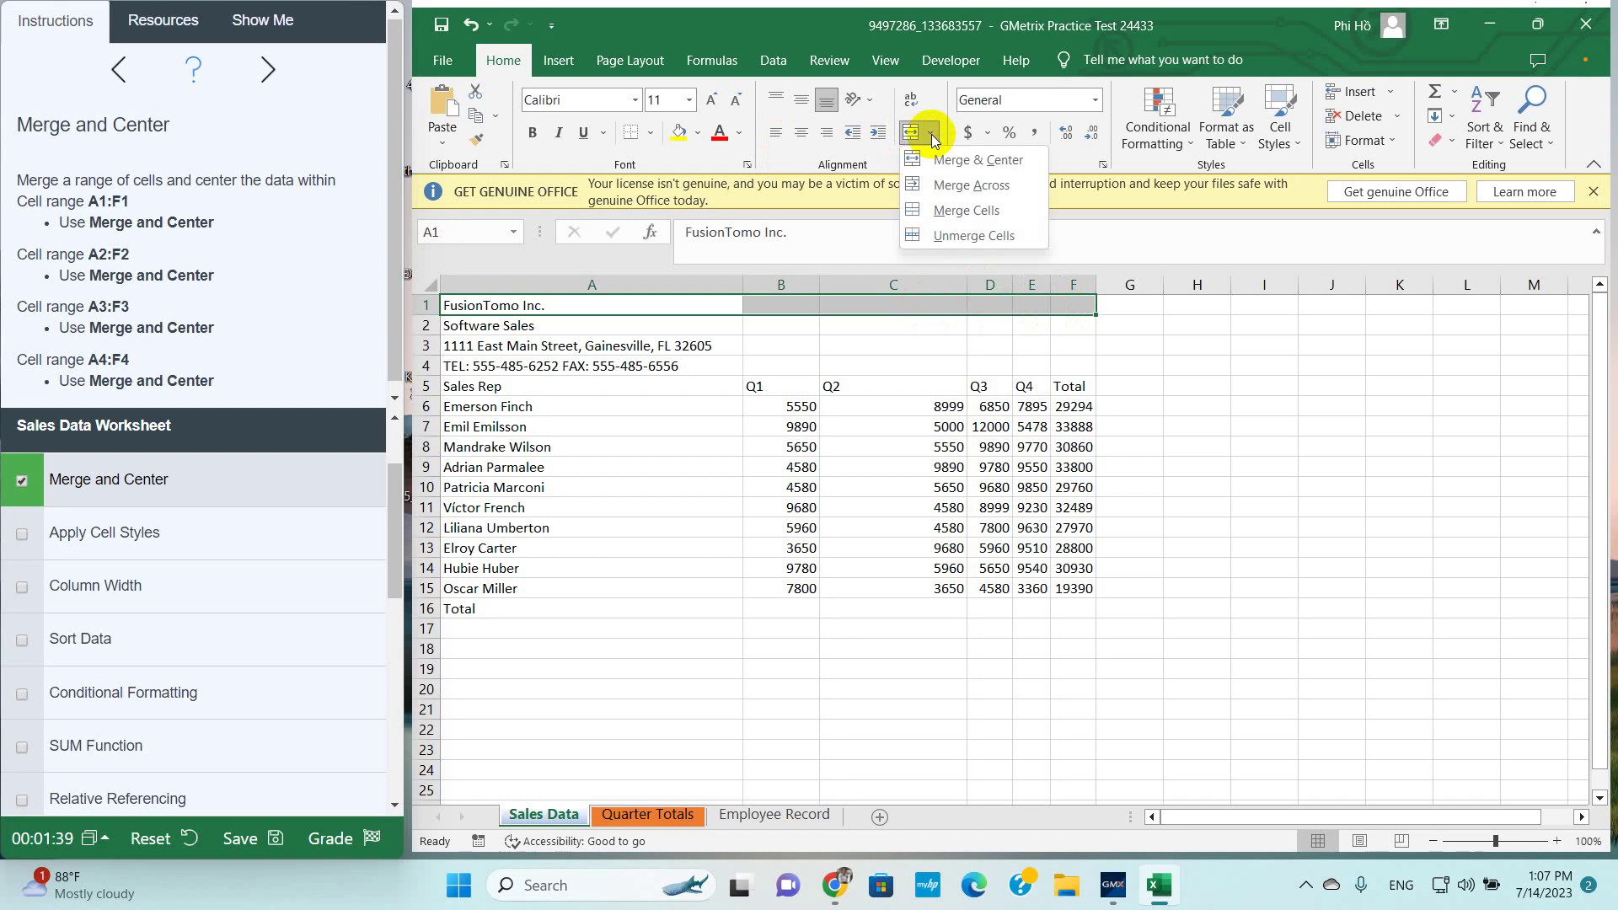
left_click(944, 159)
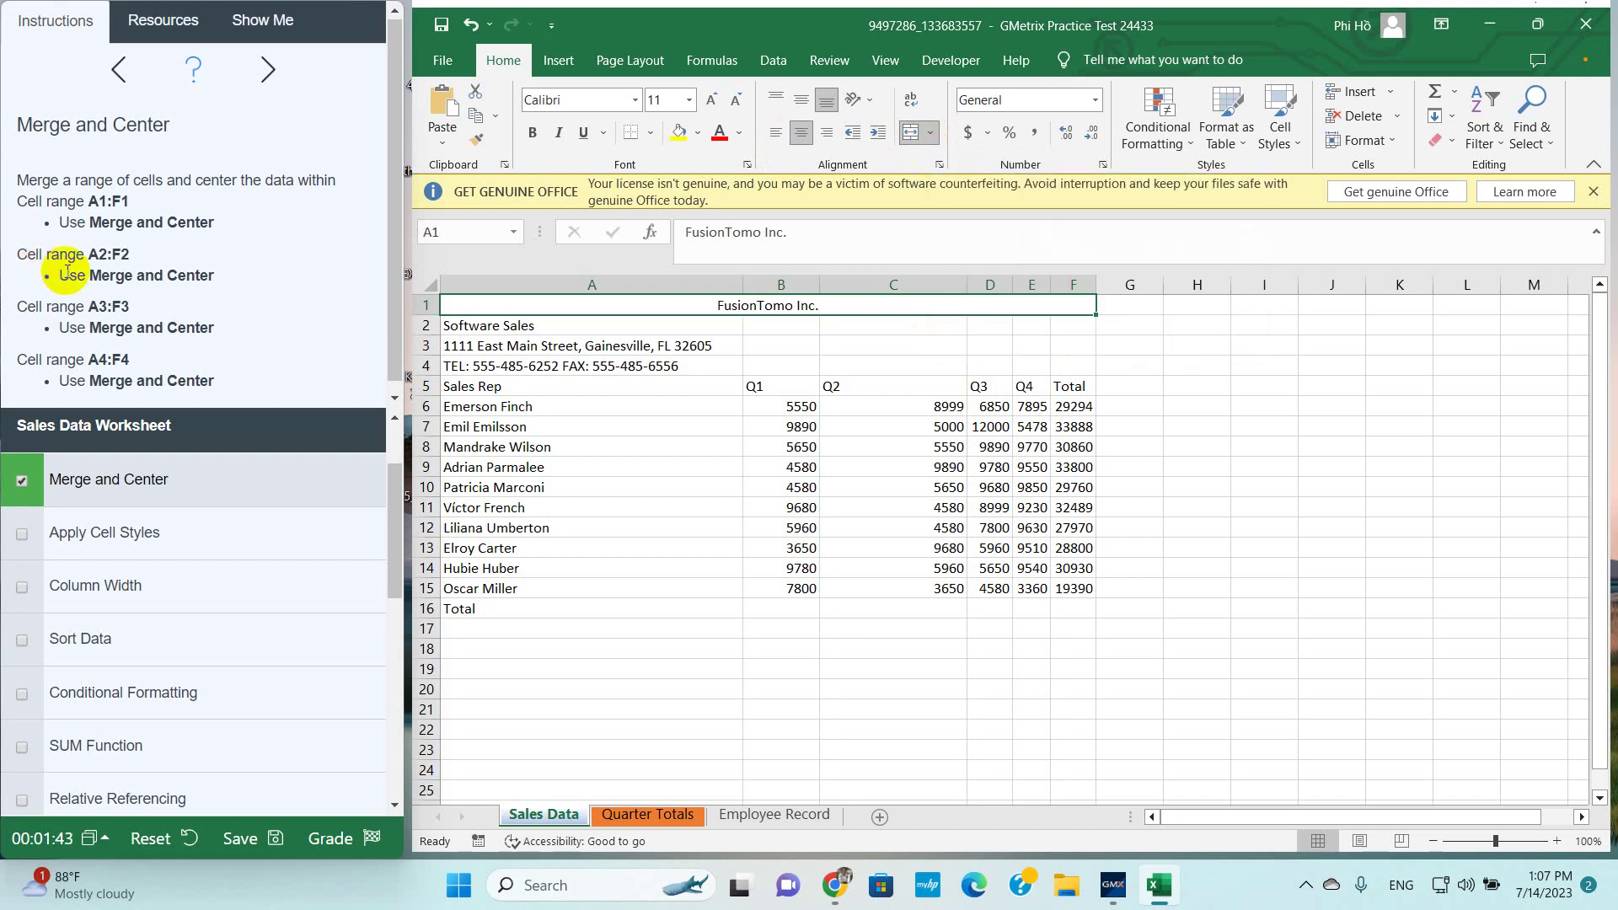
Copy the merged format from row 1 onto rows 2, 3 and 4 with Format Painter
left_click(477, 141)
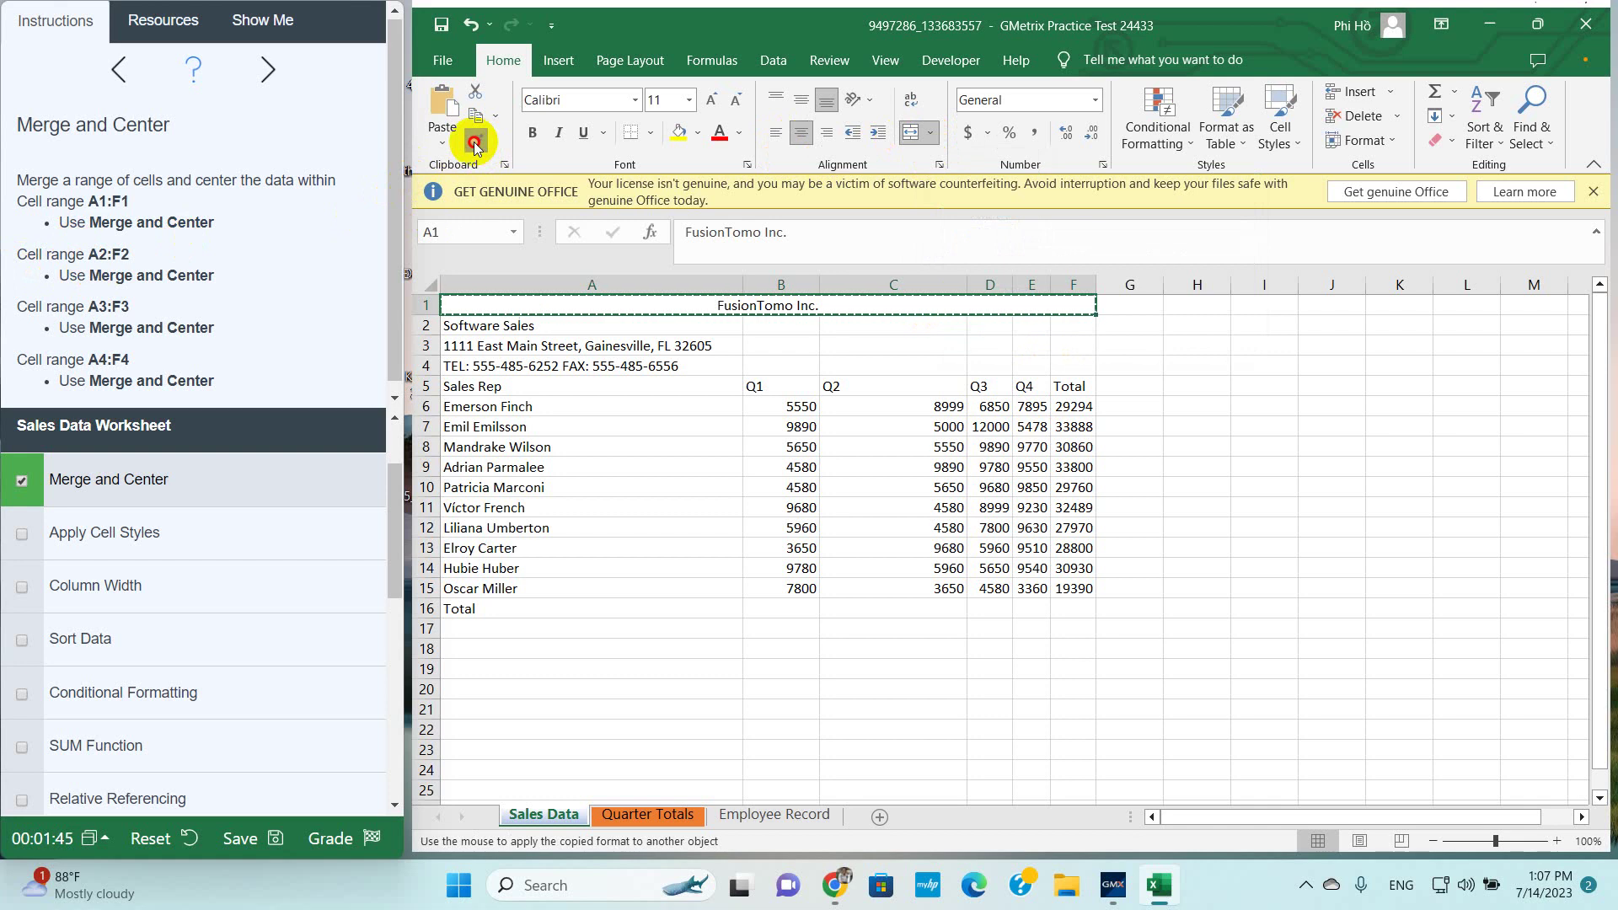
left_click(470, 326)
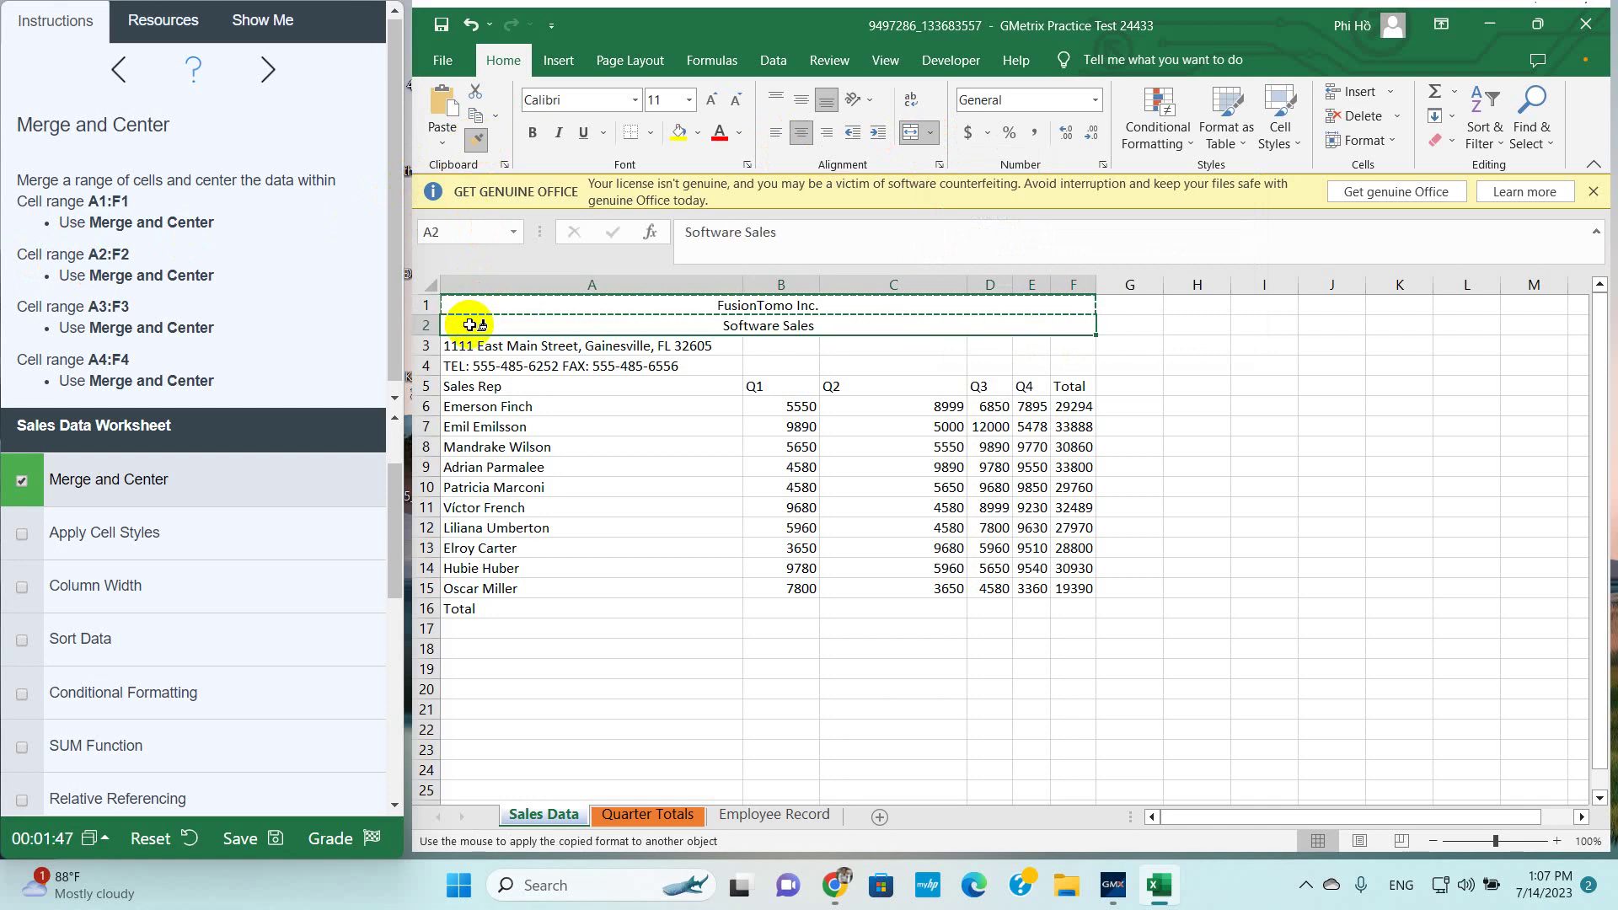
left_click(472, 346)
left_click(470, 366)
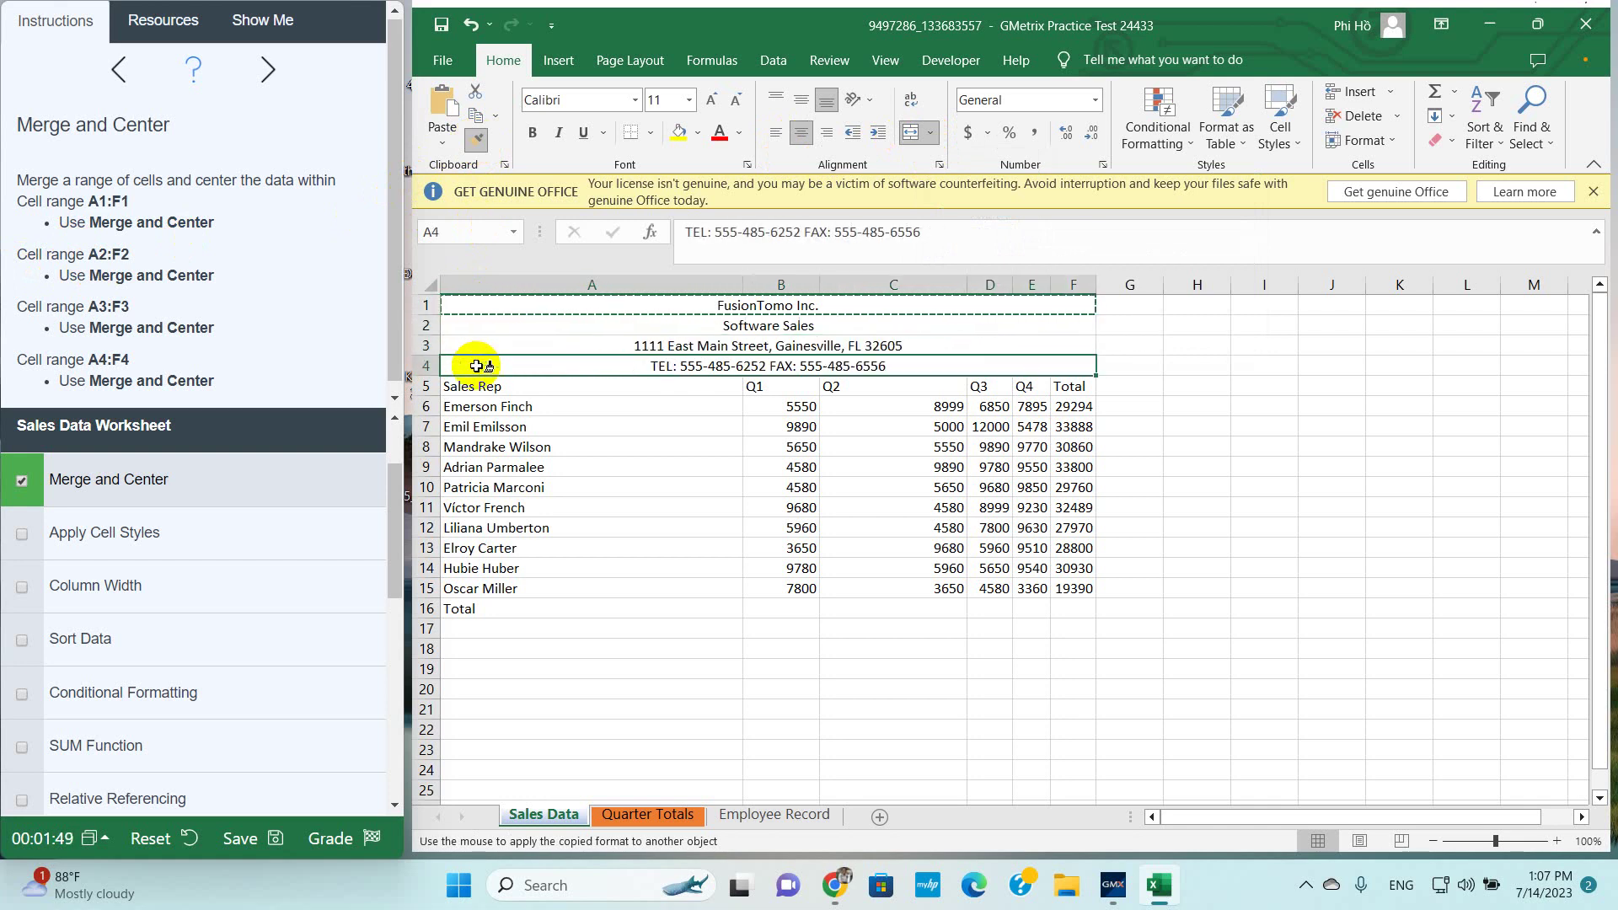
left_click_drag(408, 351, 397, 362)
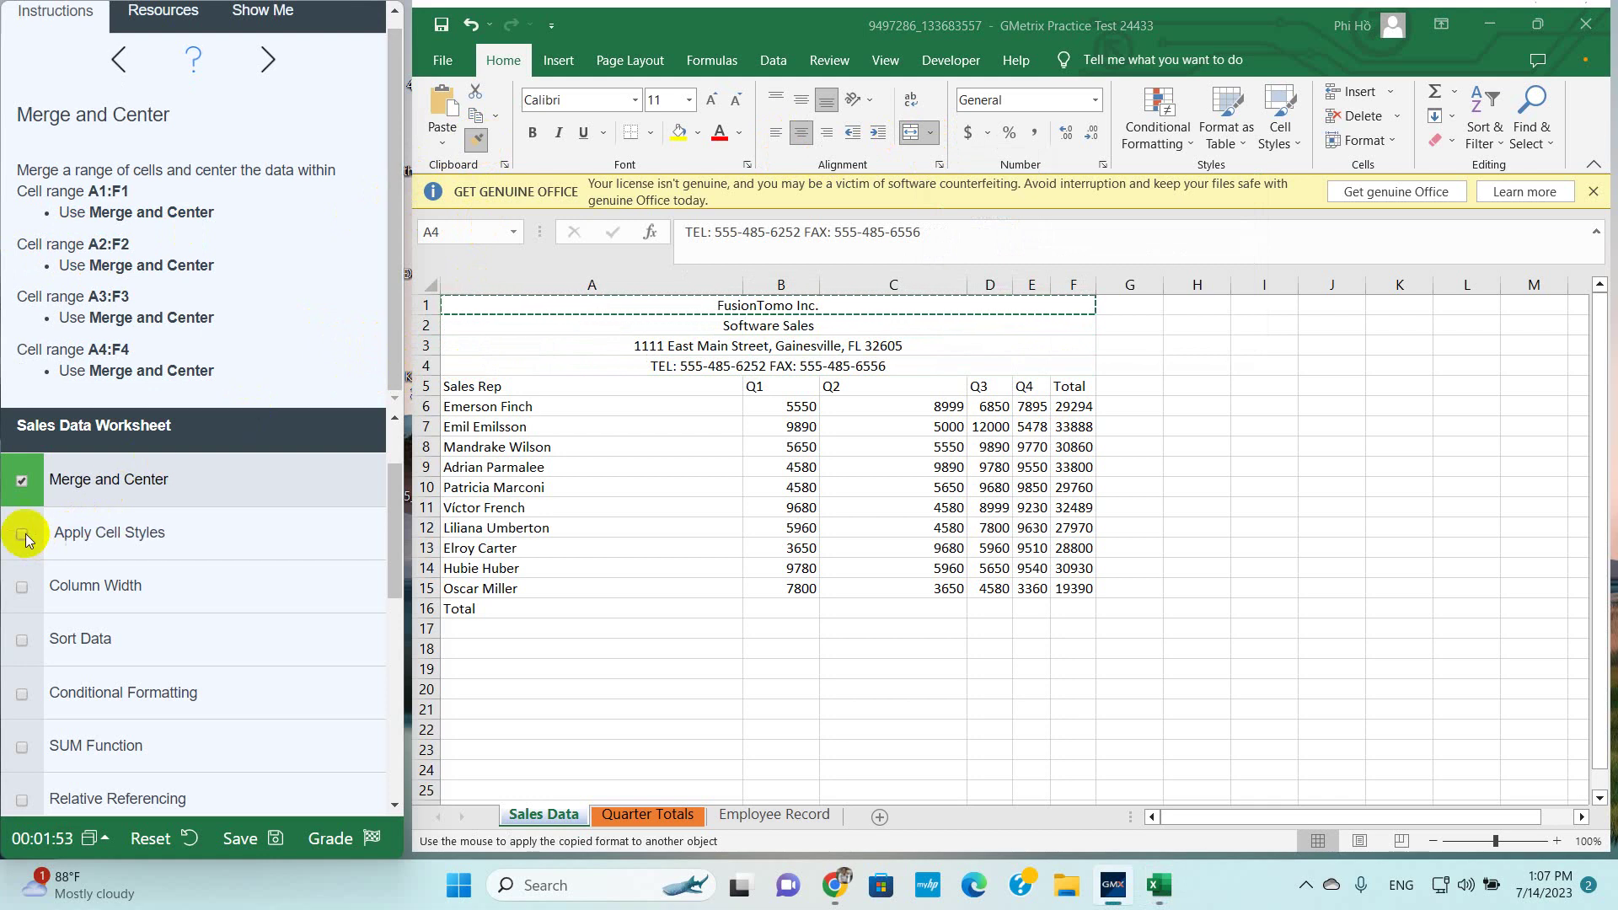
Apply the Title cell style to the company name in A1
left_click(84, 537)
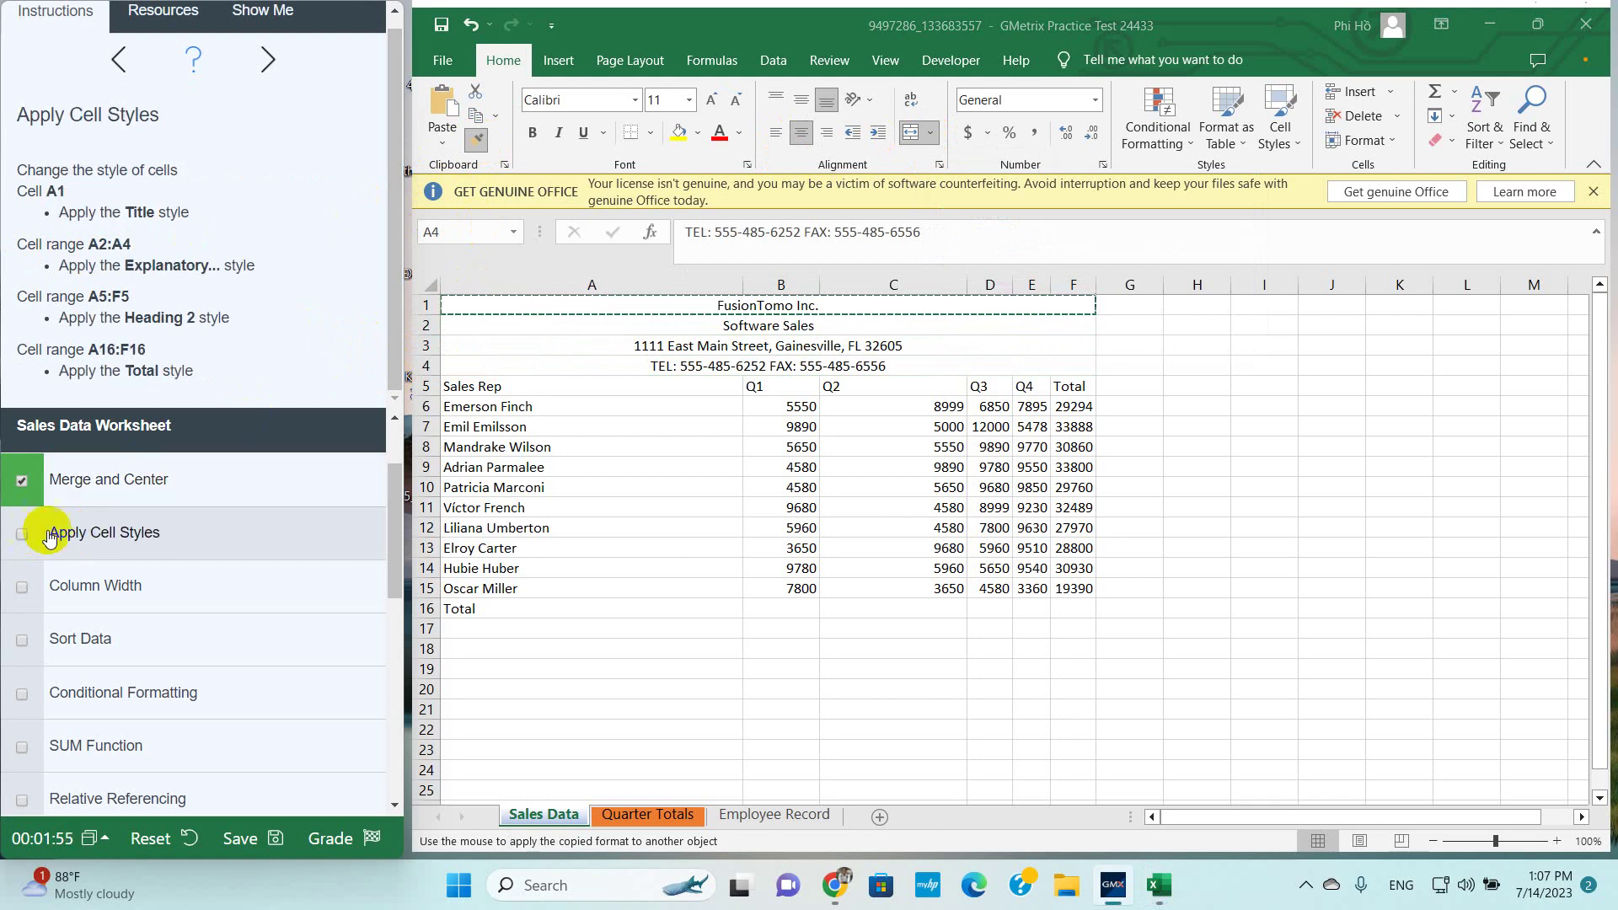
left_click(621, 369)
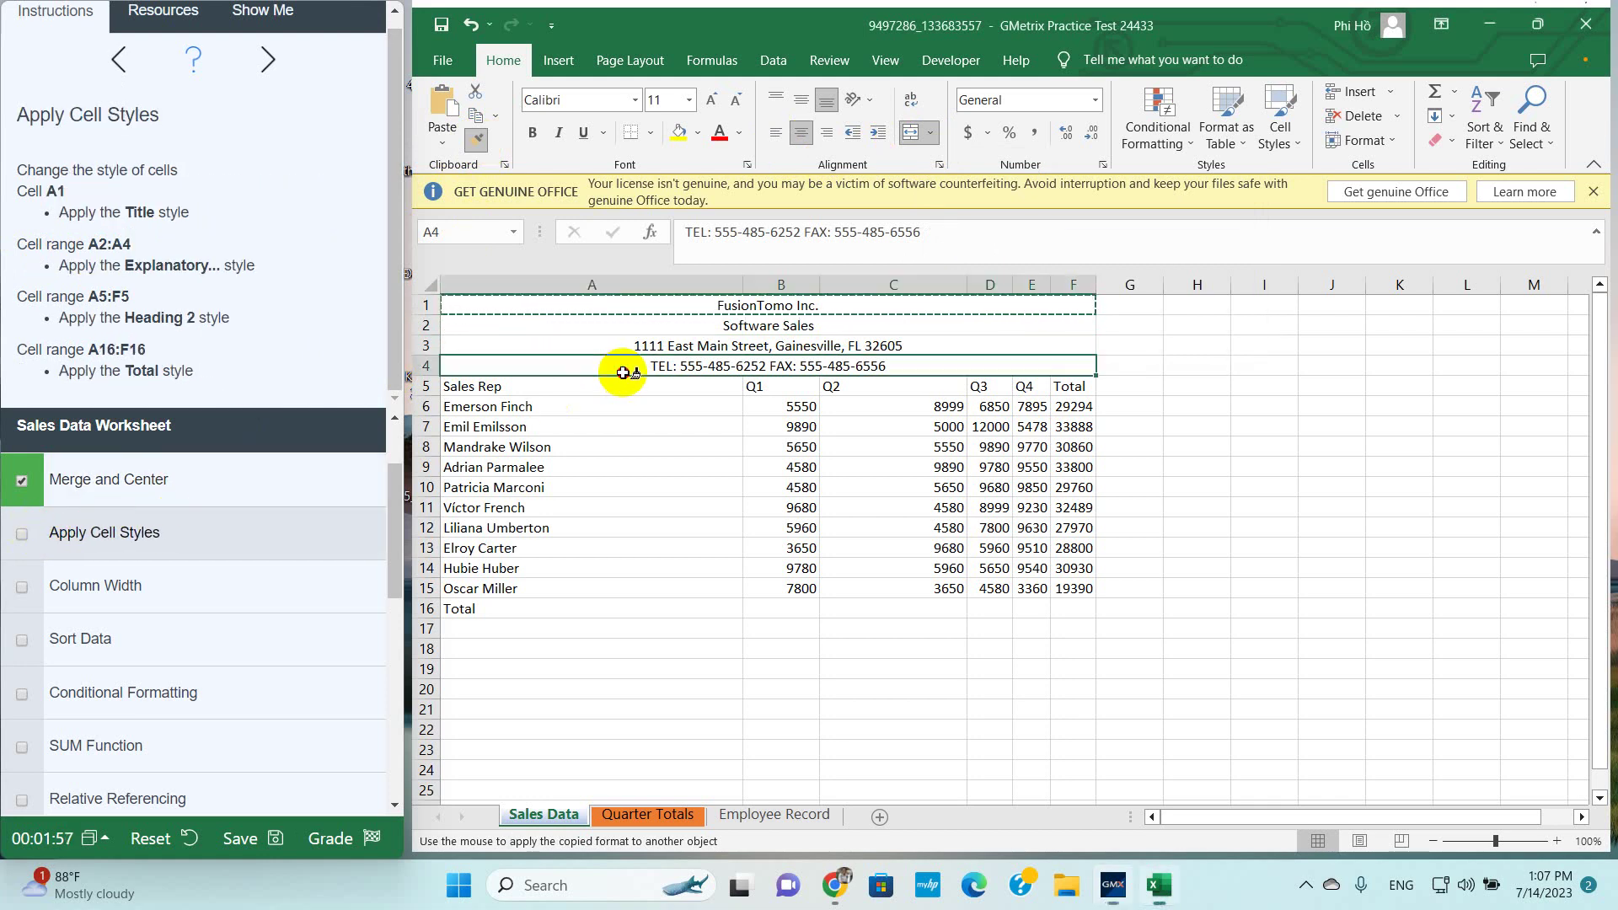
left_click(135, 533)
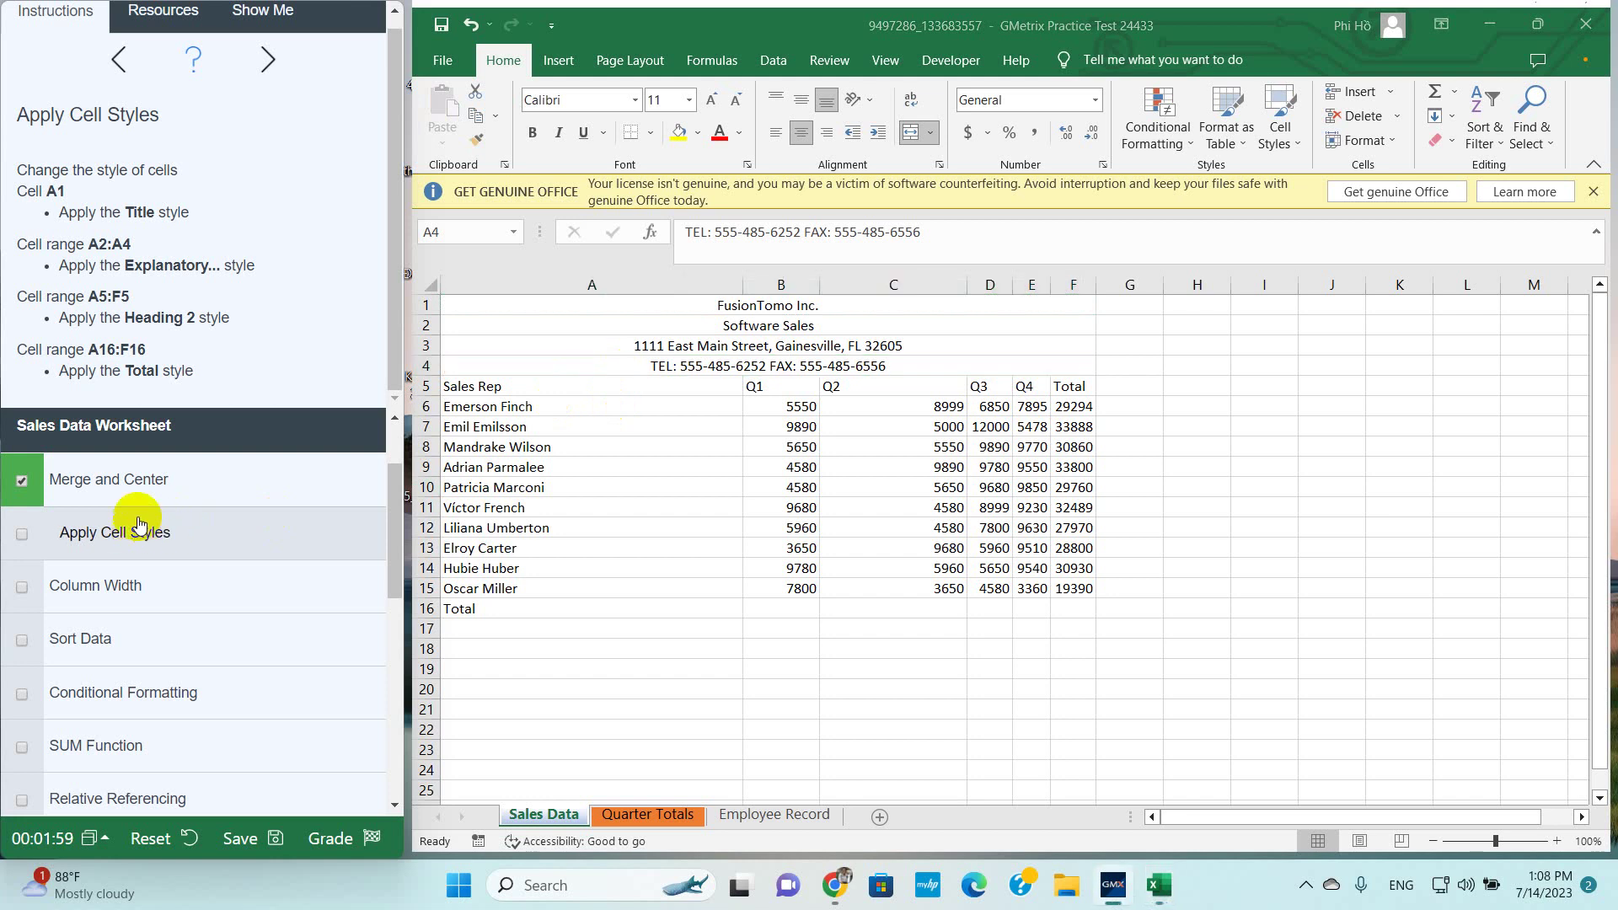
left_click(574, 305)
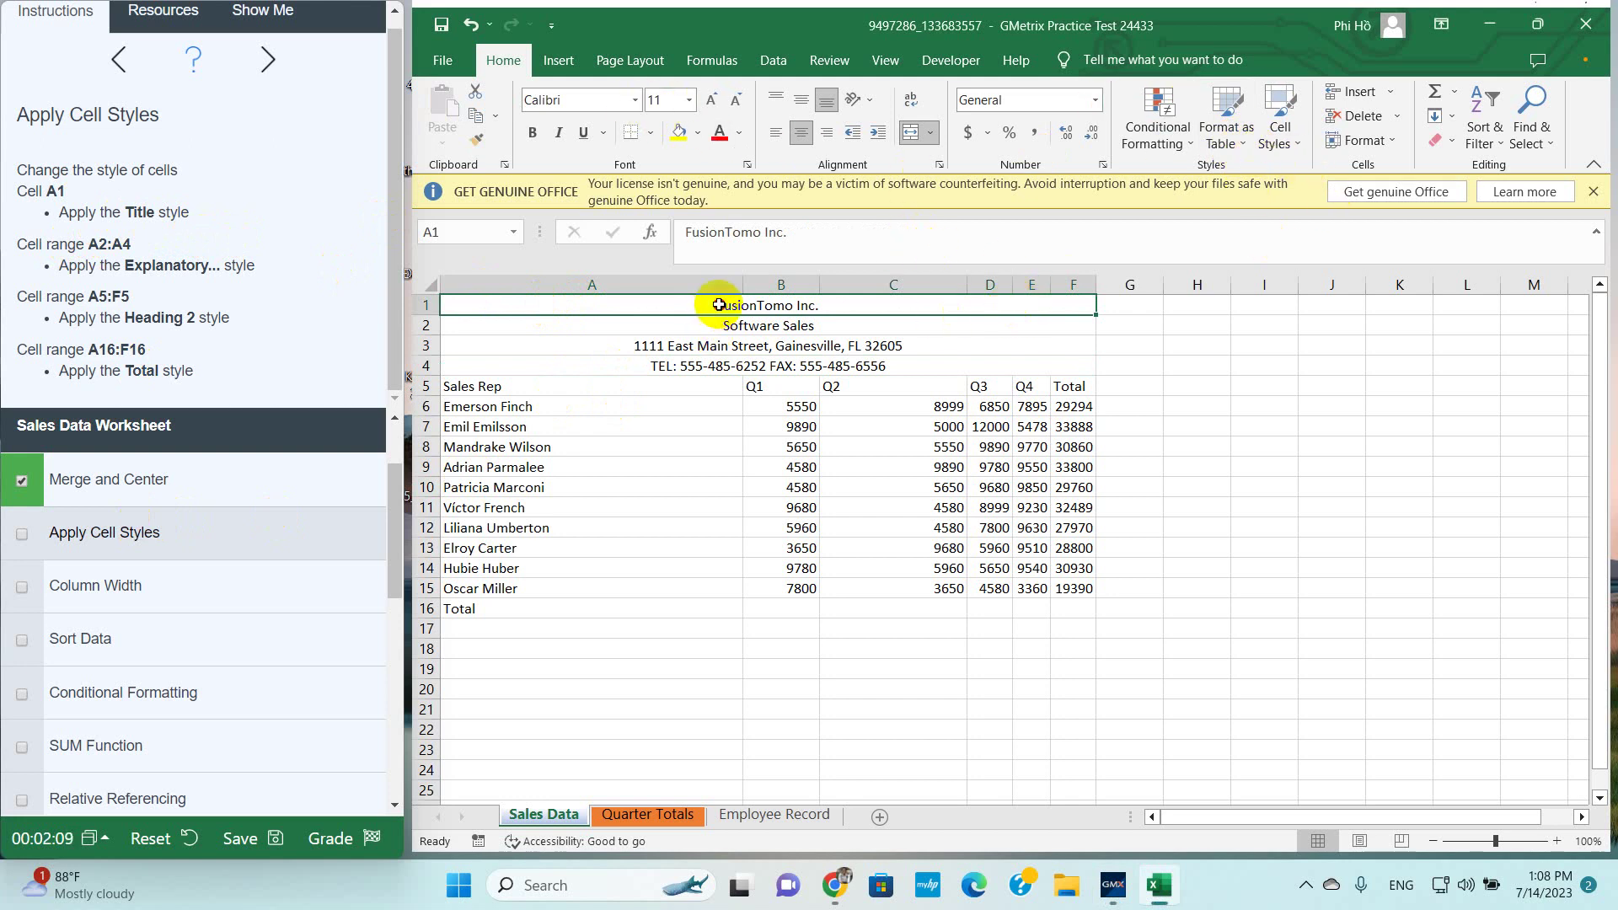
left_click(1295, 144)
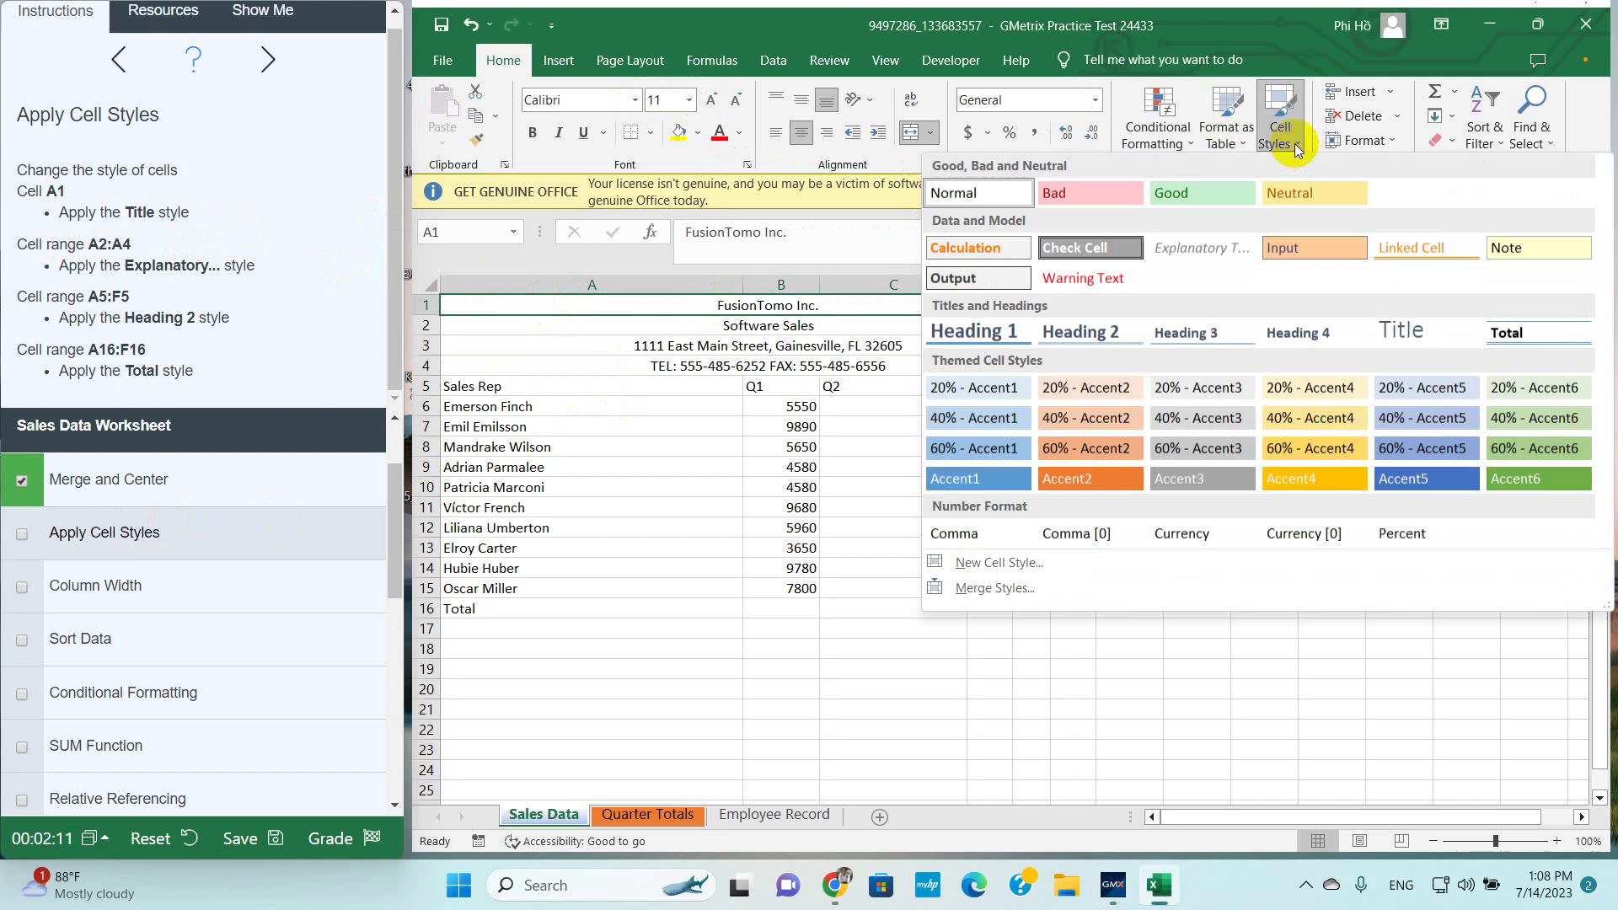
left_click(1409, 327)
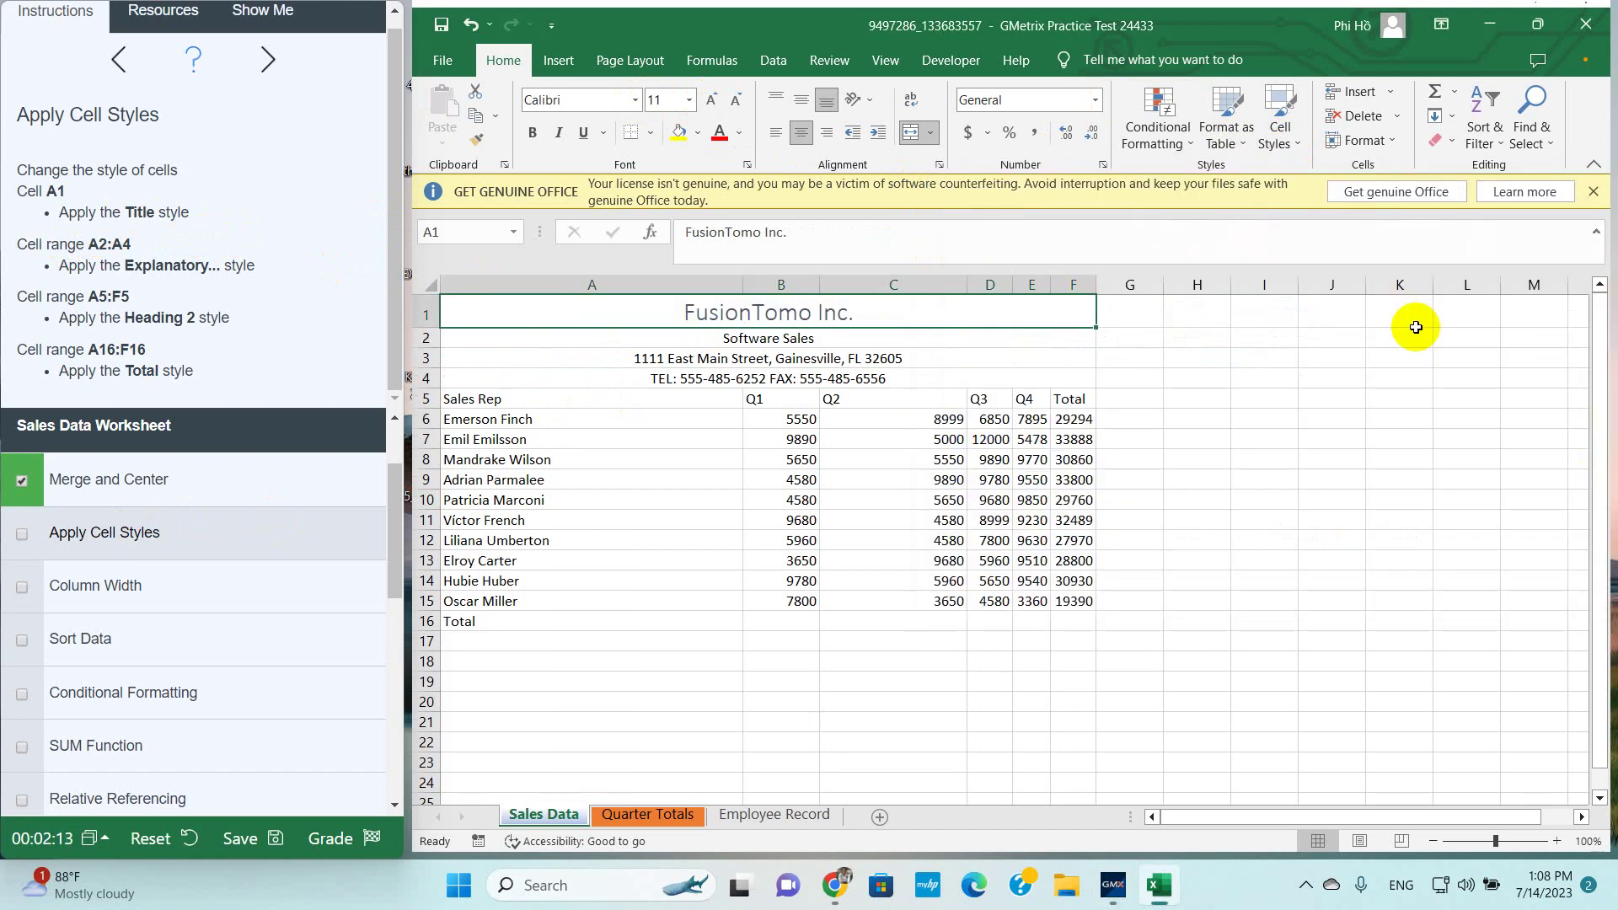
Apply Explanatory to A2:A4 and Heading 2 to the A5:F5 column headers
left_click_drag(620, 337, 618, 375)
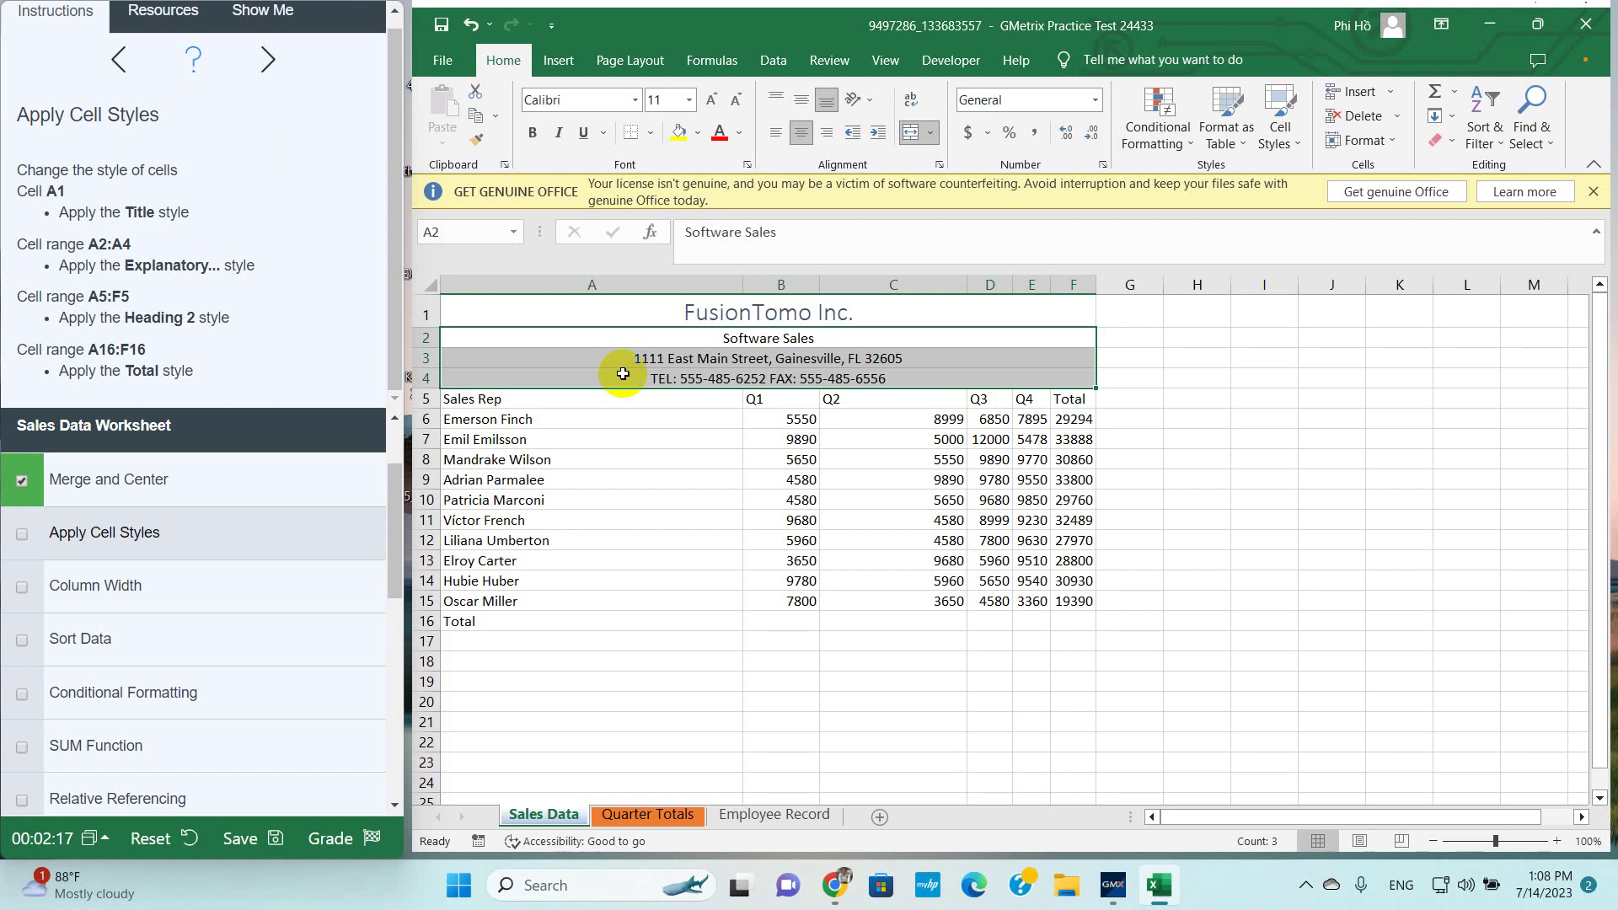
left_click(1289, 152)
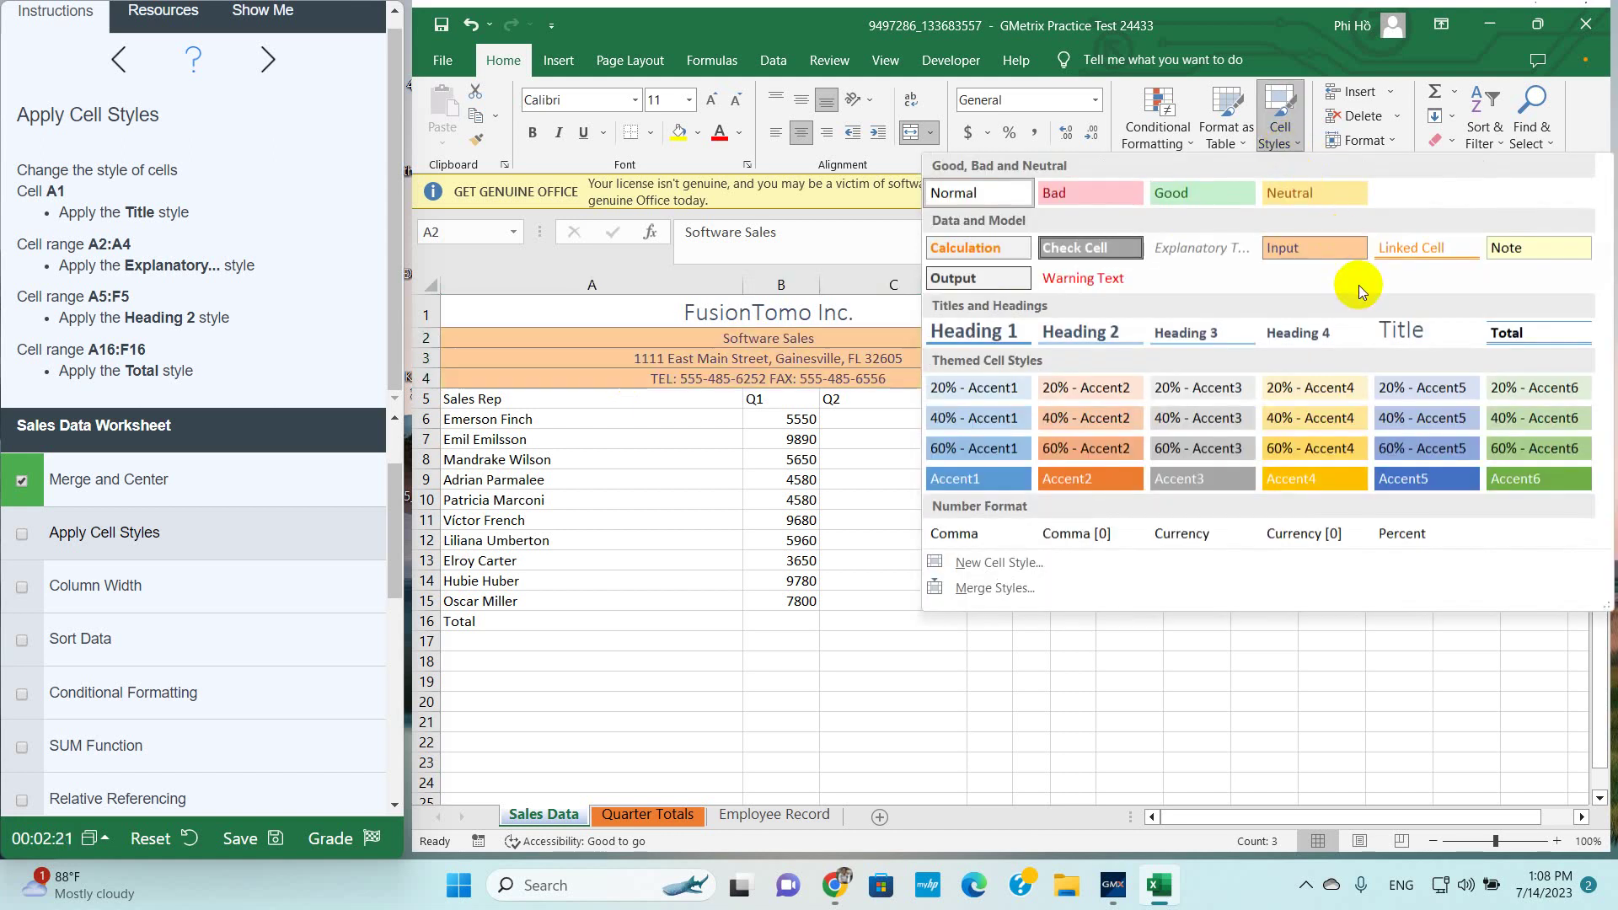
left_click(1211, 250)
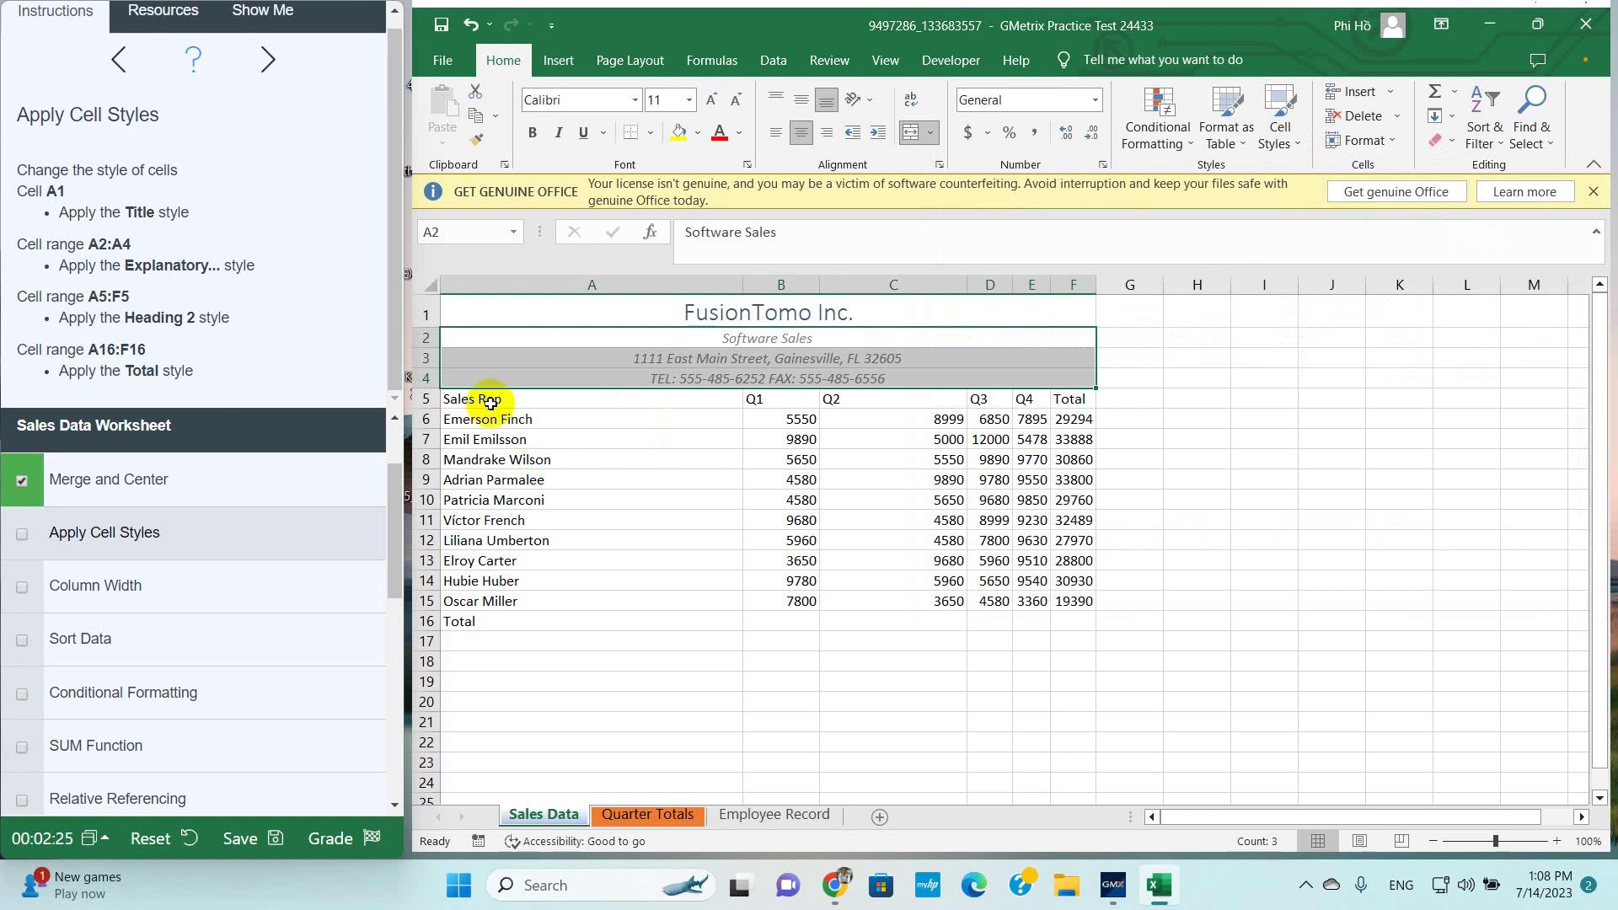
left_click_drag(506, 398, 1071, 398)
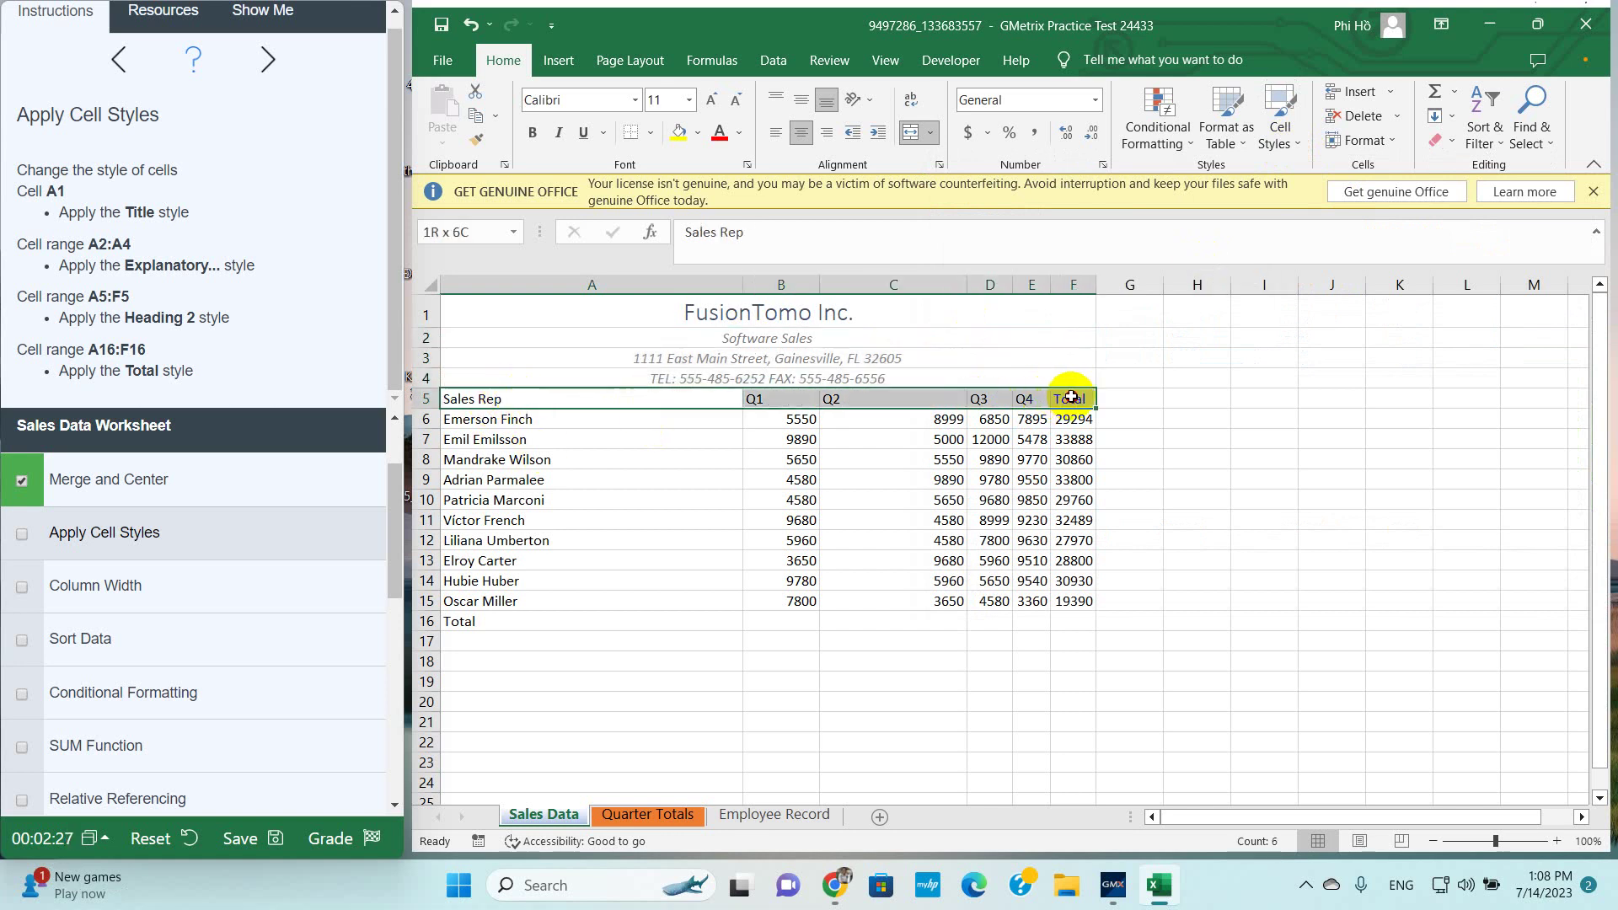
left_click(1274, 148)
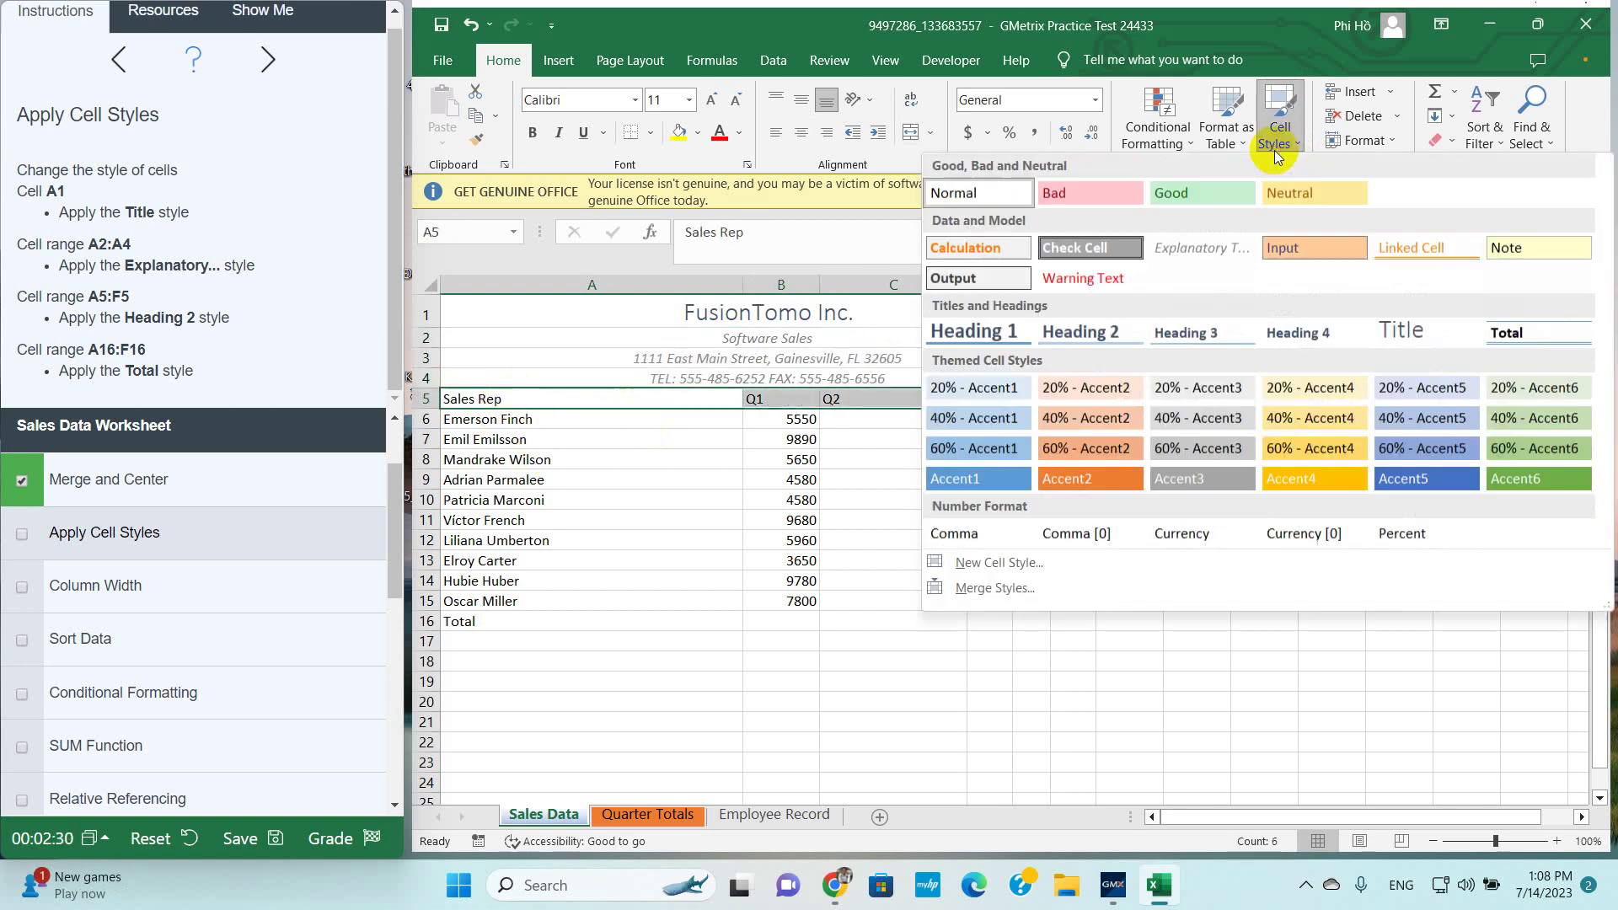
left_click(1083, 329)
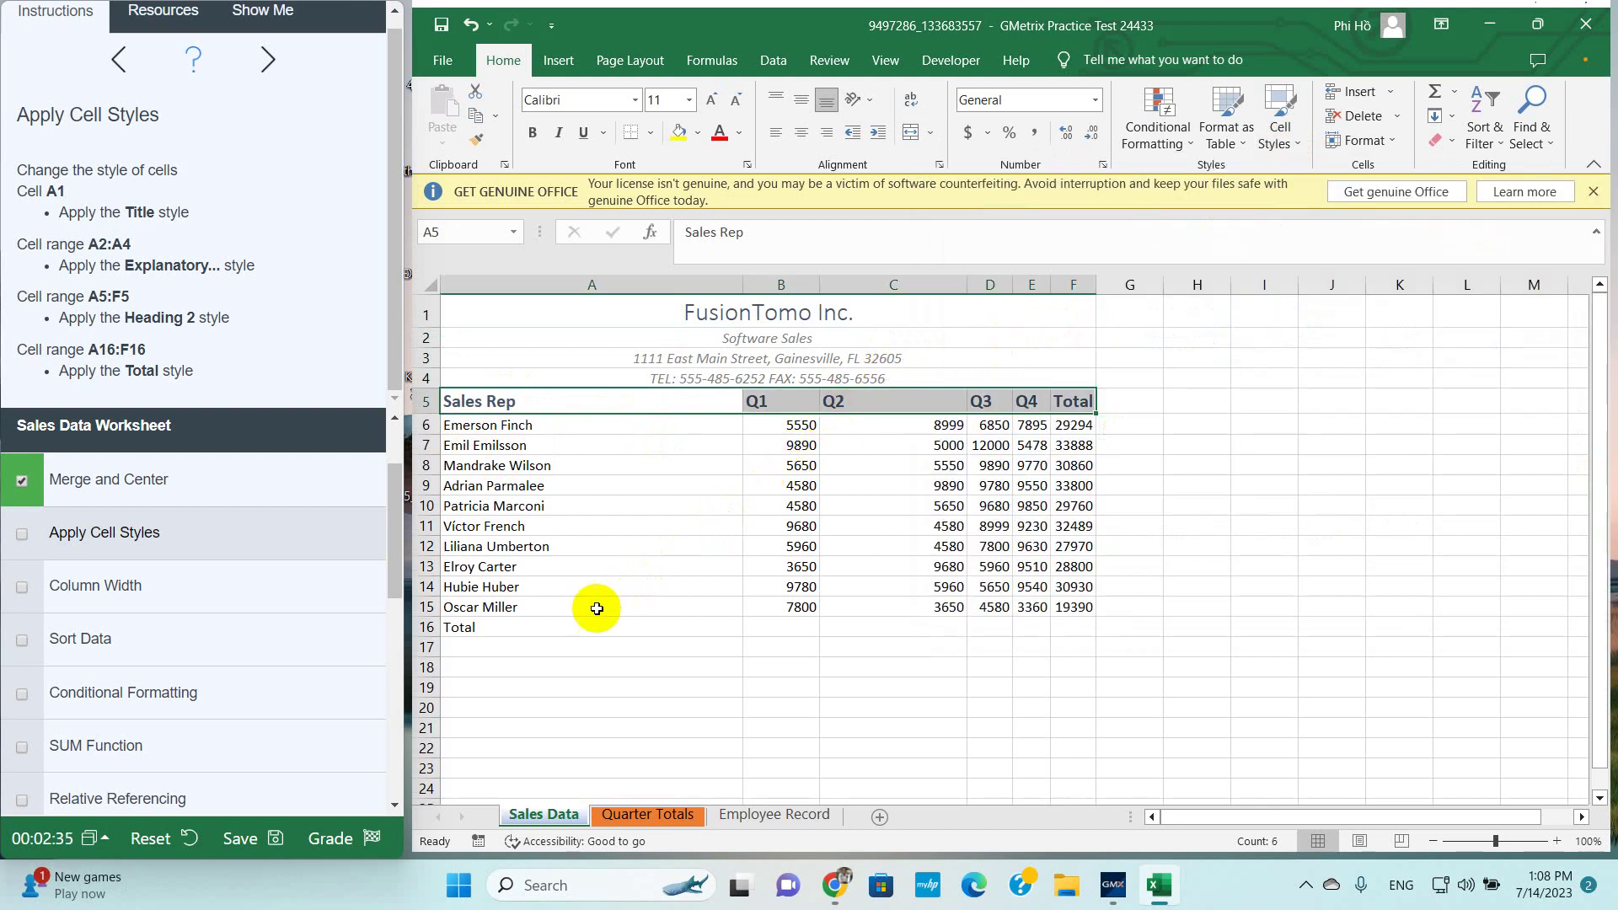
Apply the Total style to row A16:F16 and check off Apply Cell Styles
left_click_drag(566, 629, 903, 623)
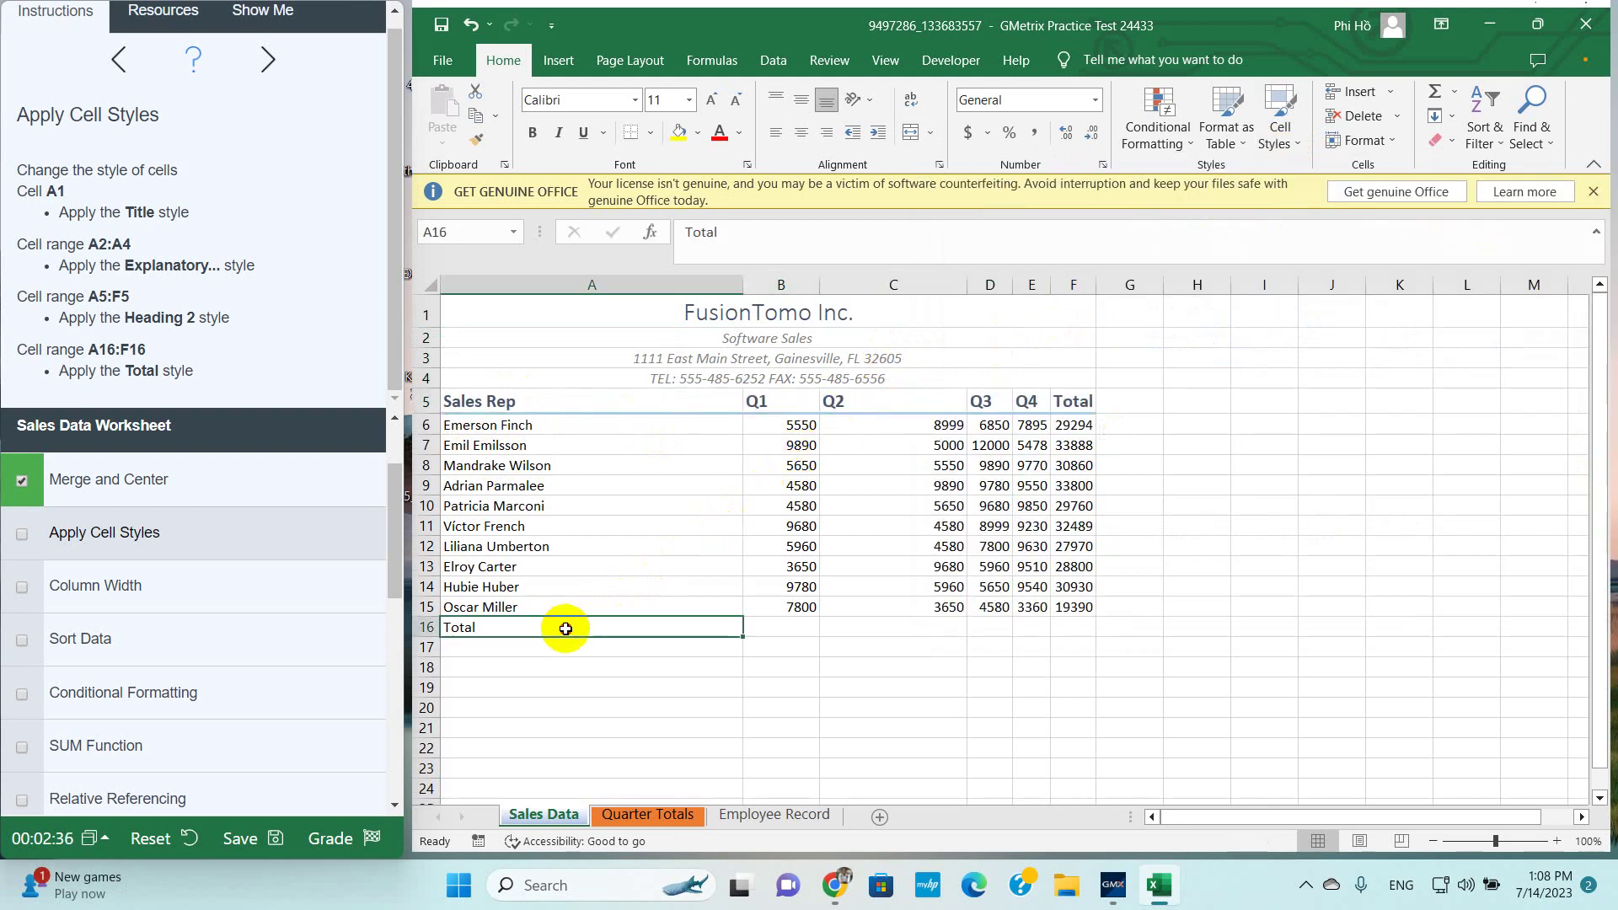
left_click(726, 667)
left_click_drag(680, 632, 1085, 627)
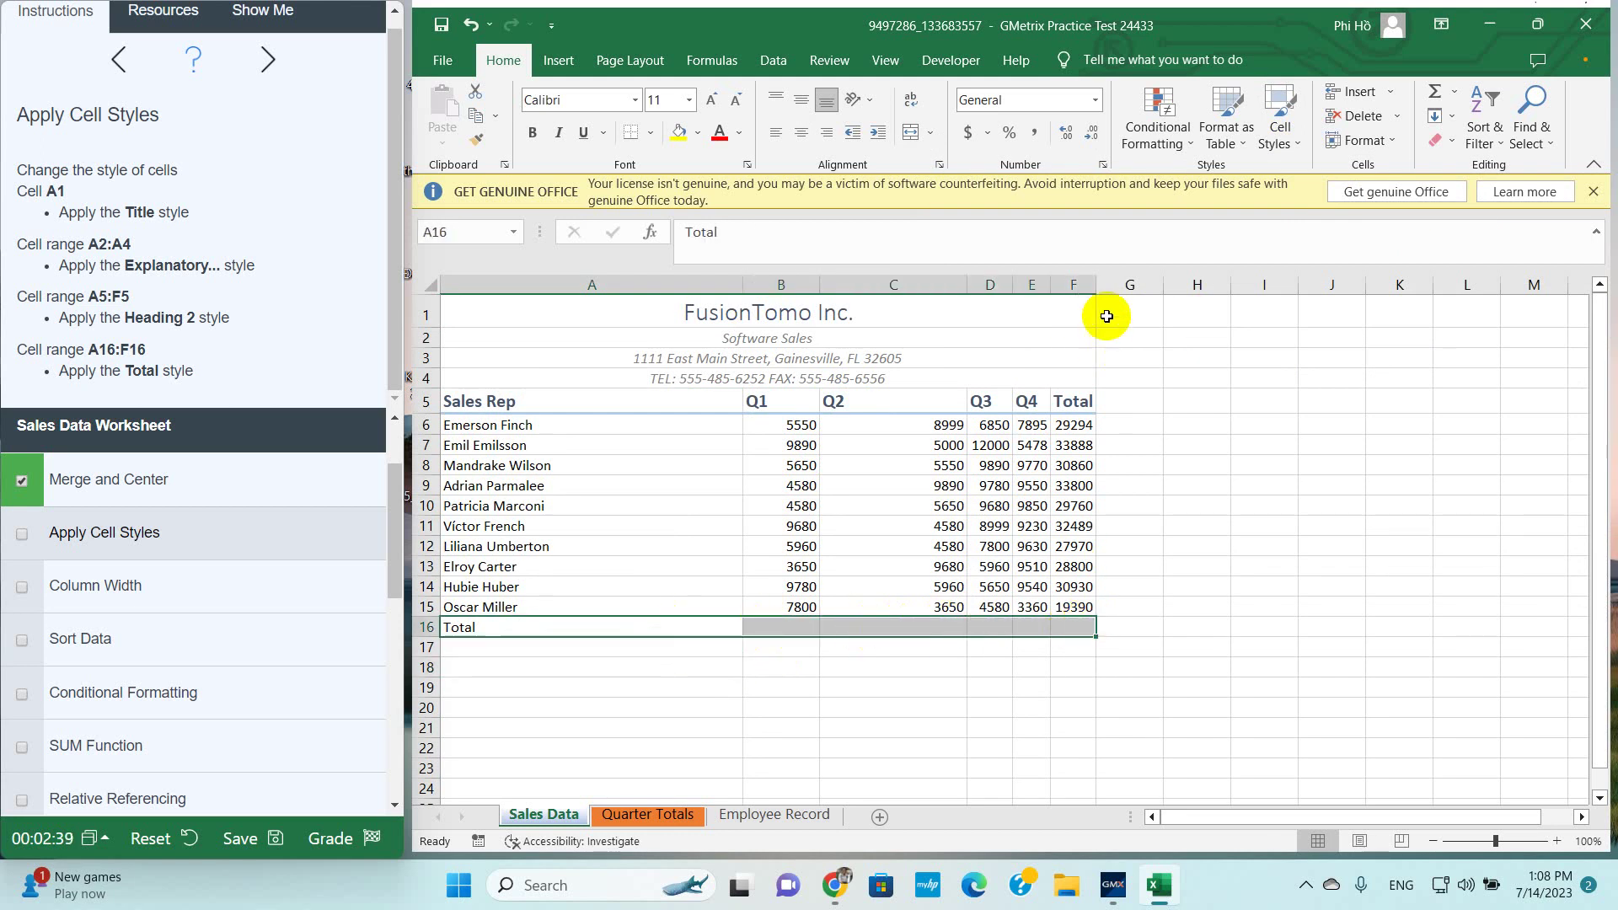
left_click(1281, 126)
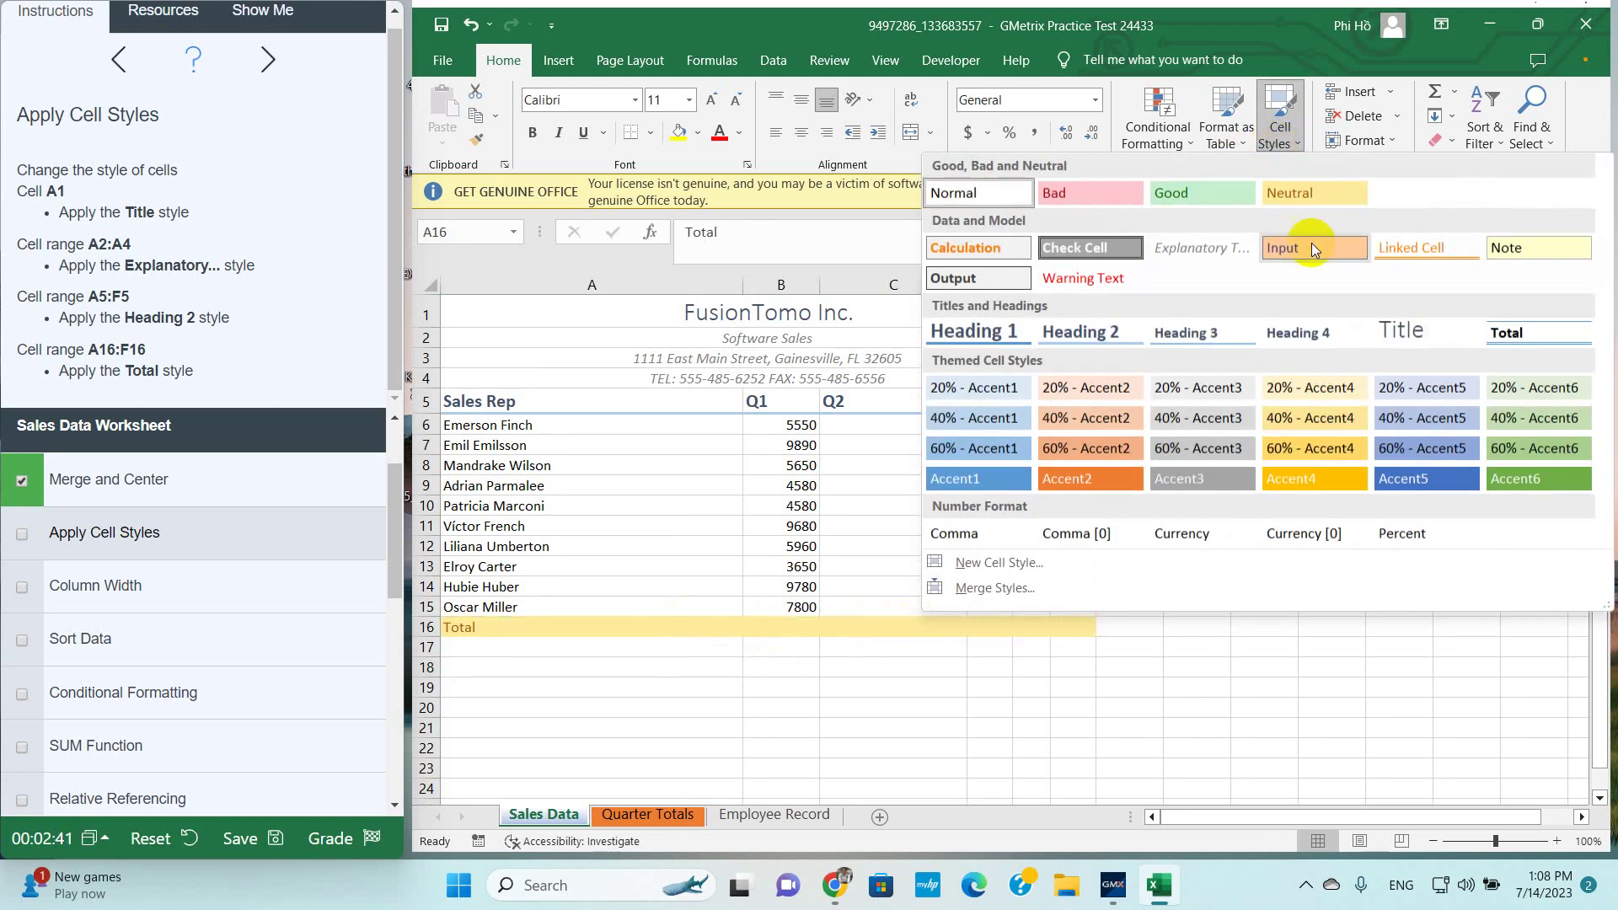
left_click(1524, 334)
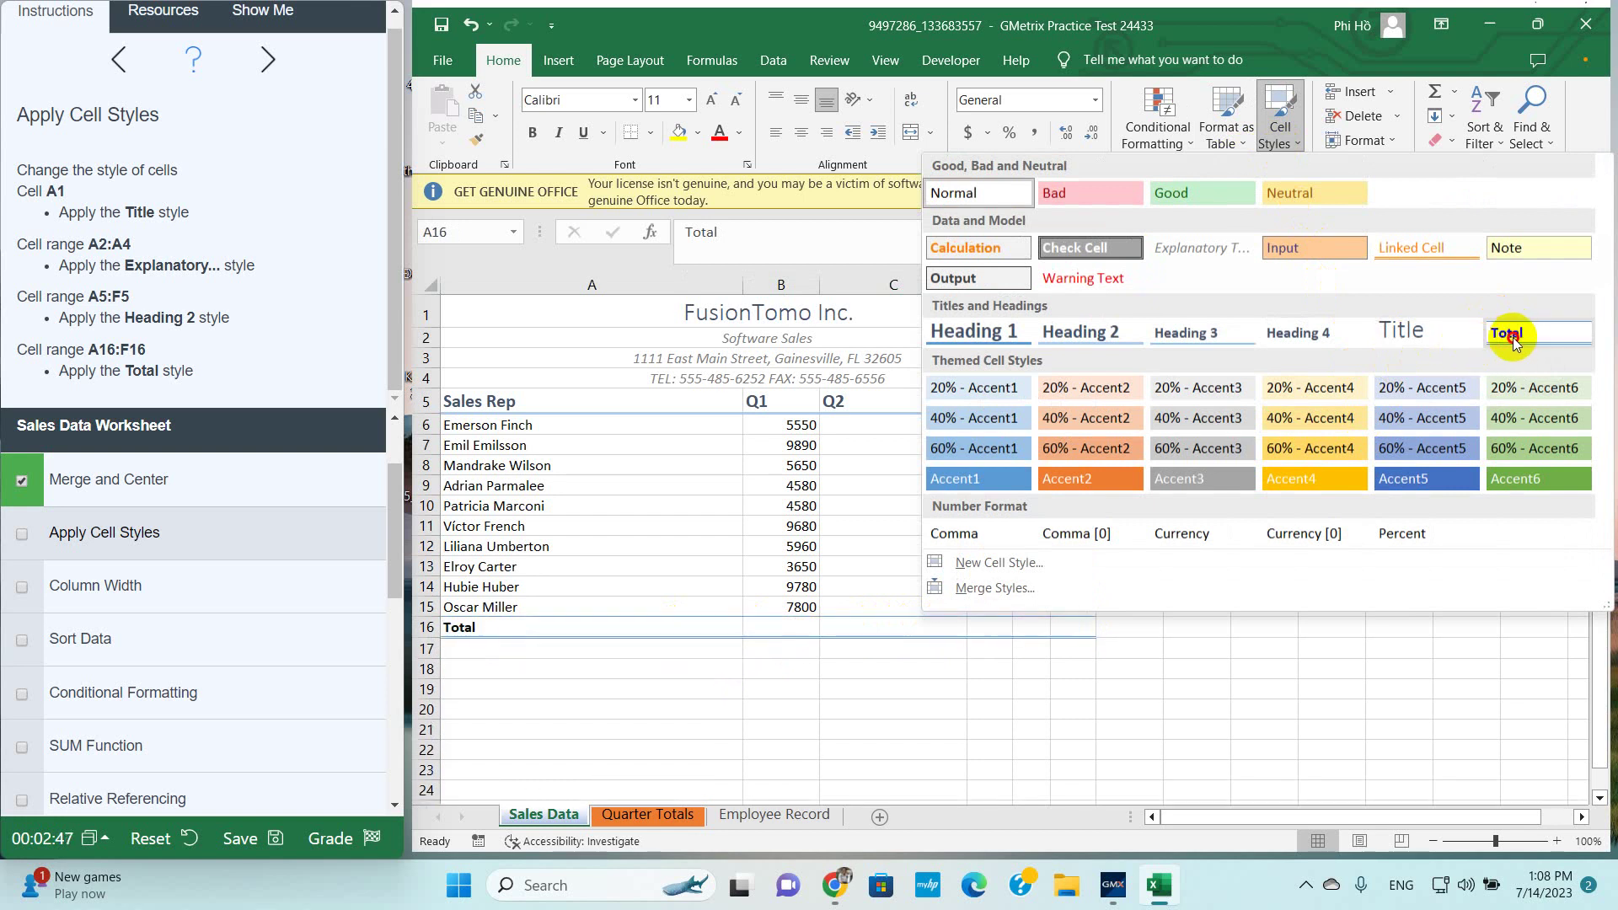
left_click(1505, 337)
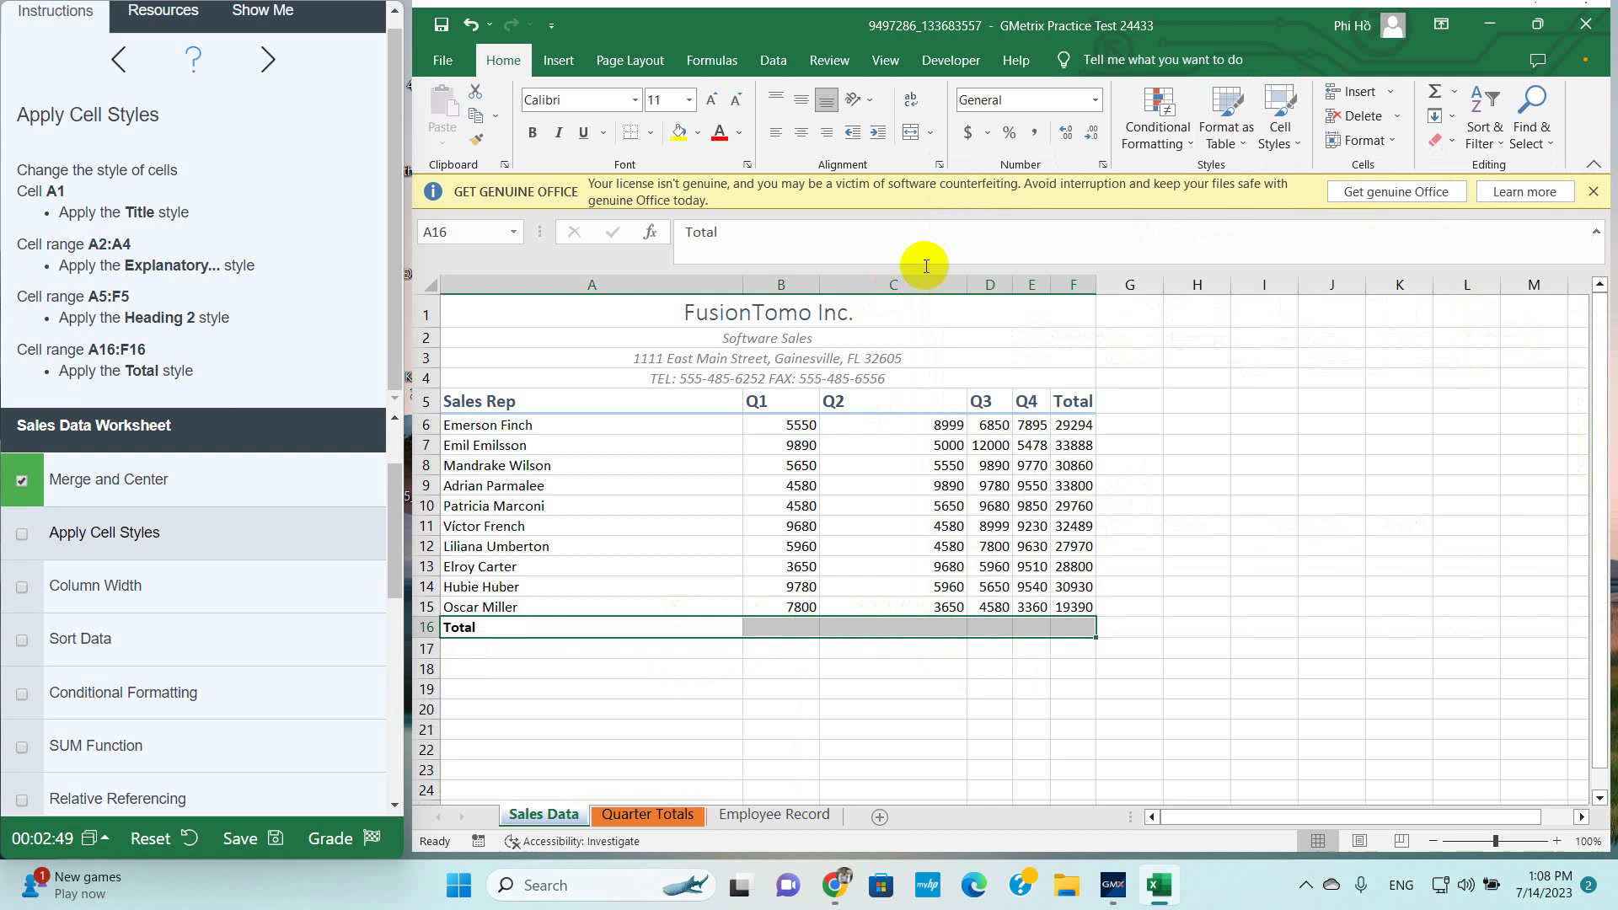
left_click(1273, 142)
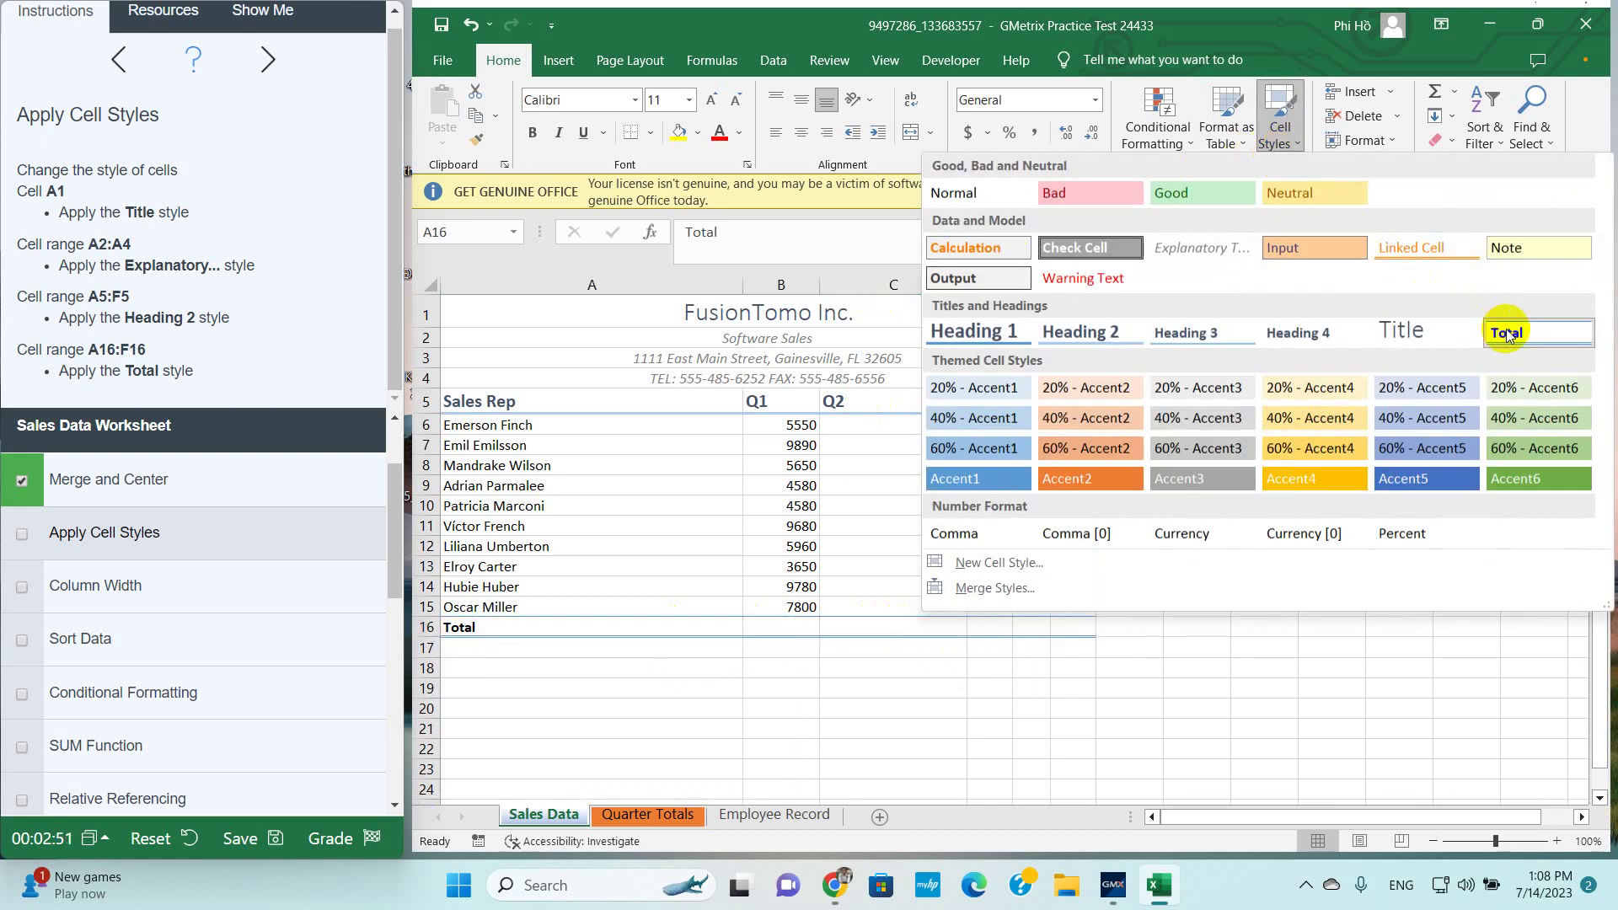
left_click(1484, 333)
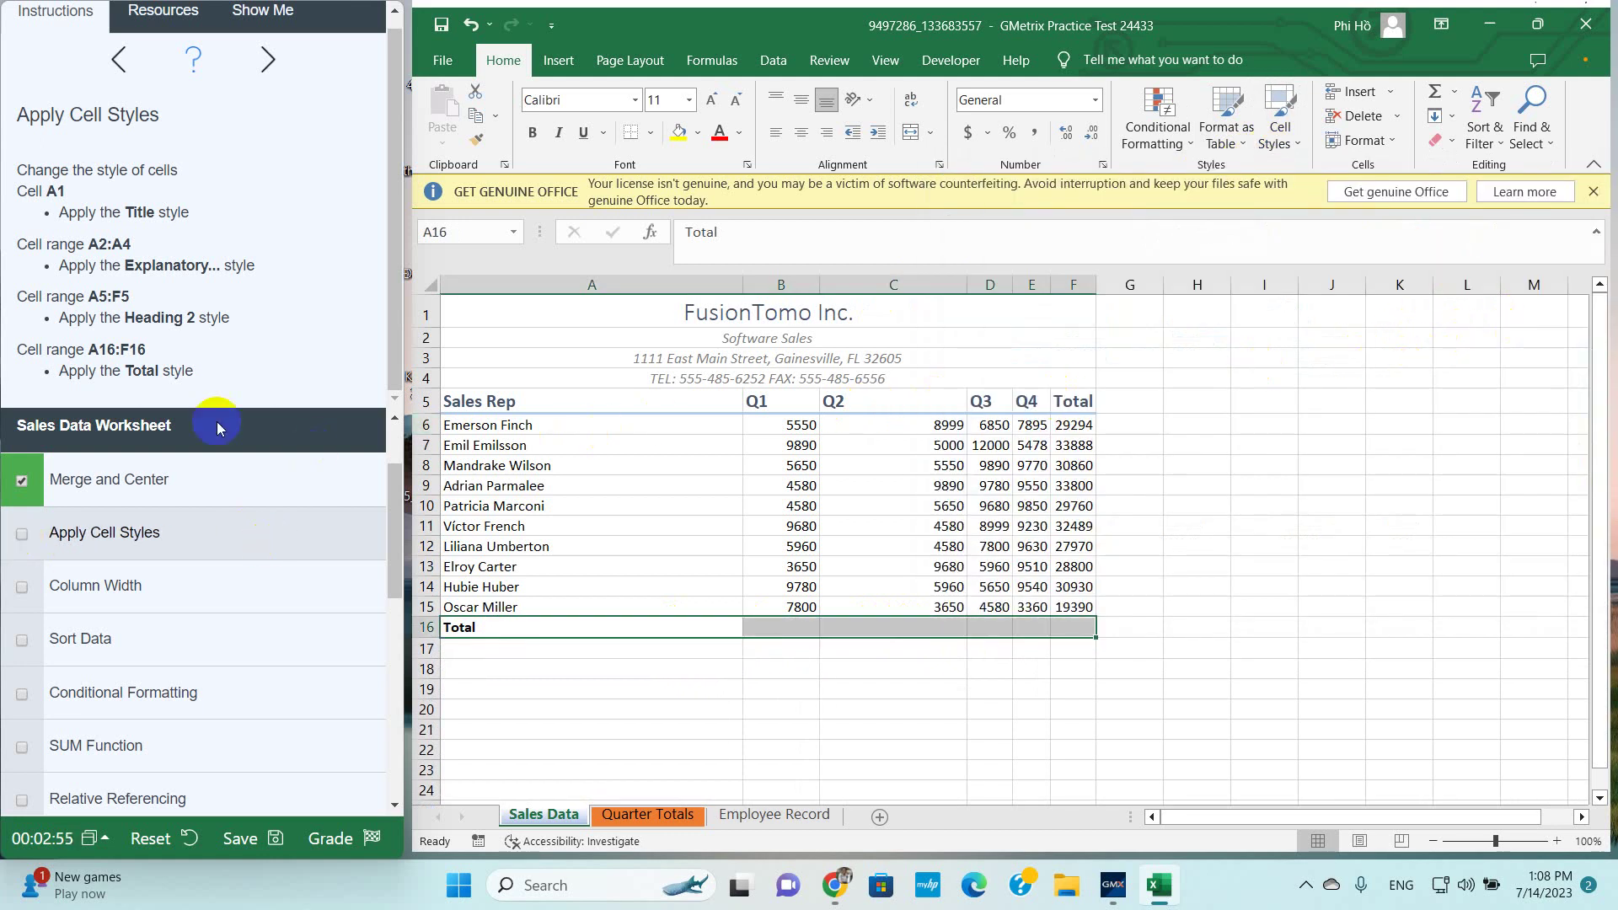
left_click(22, 537)
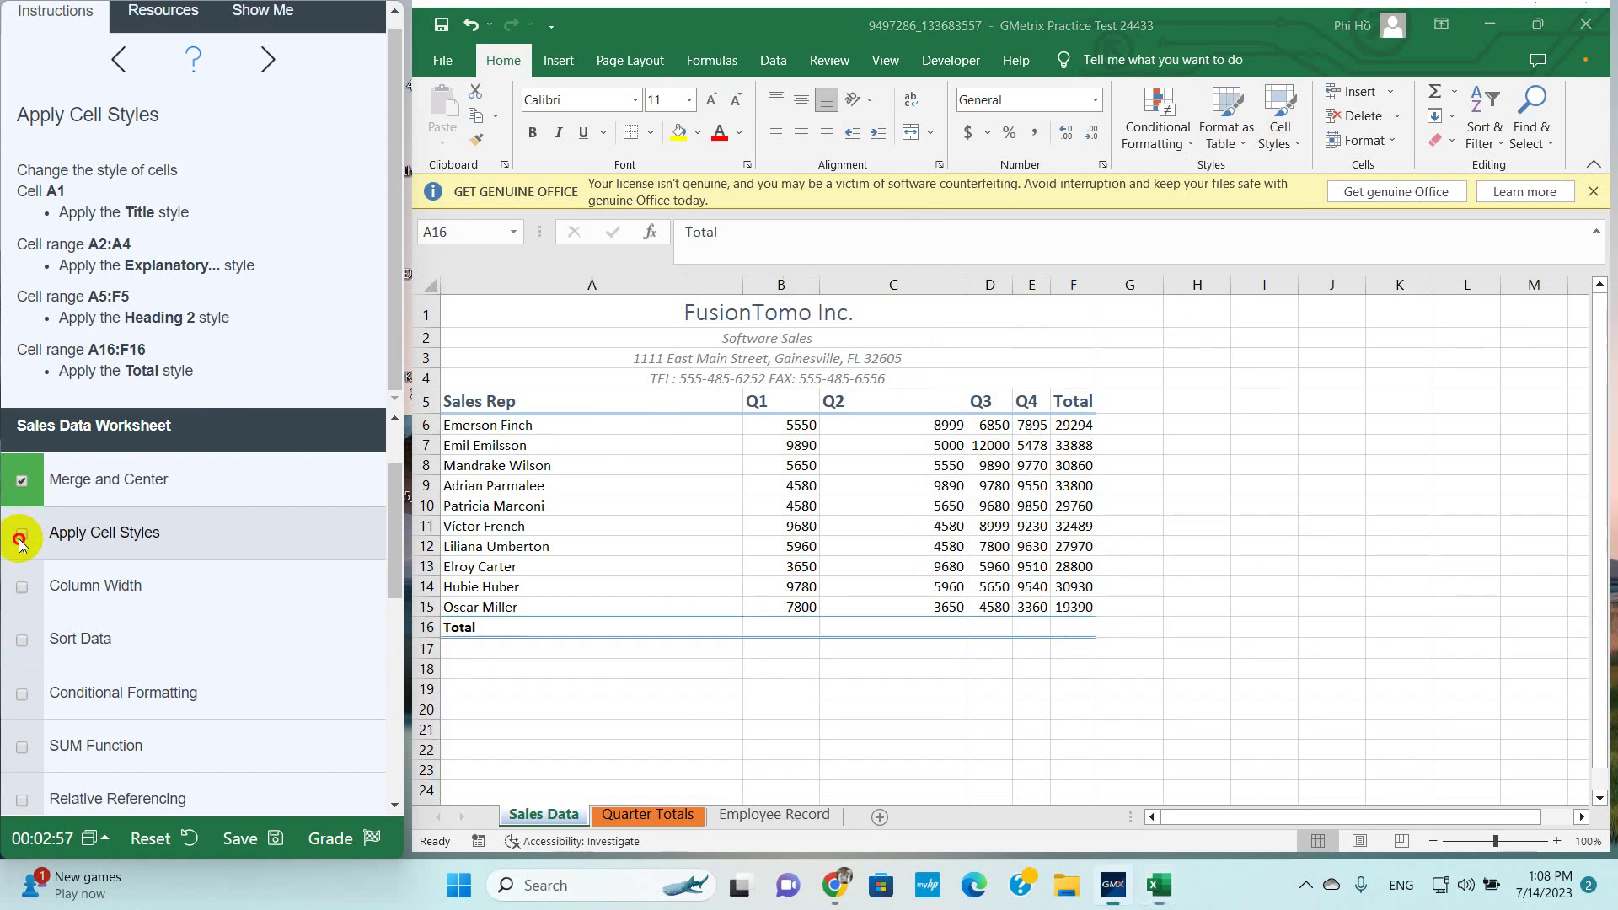
left_click(63, 586)
Set column A's width to 20
left_click(22, 587)
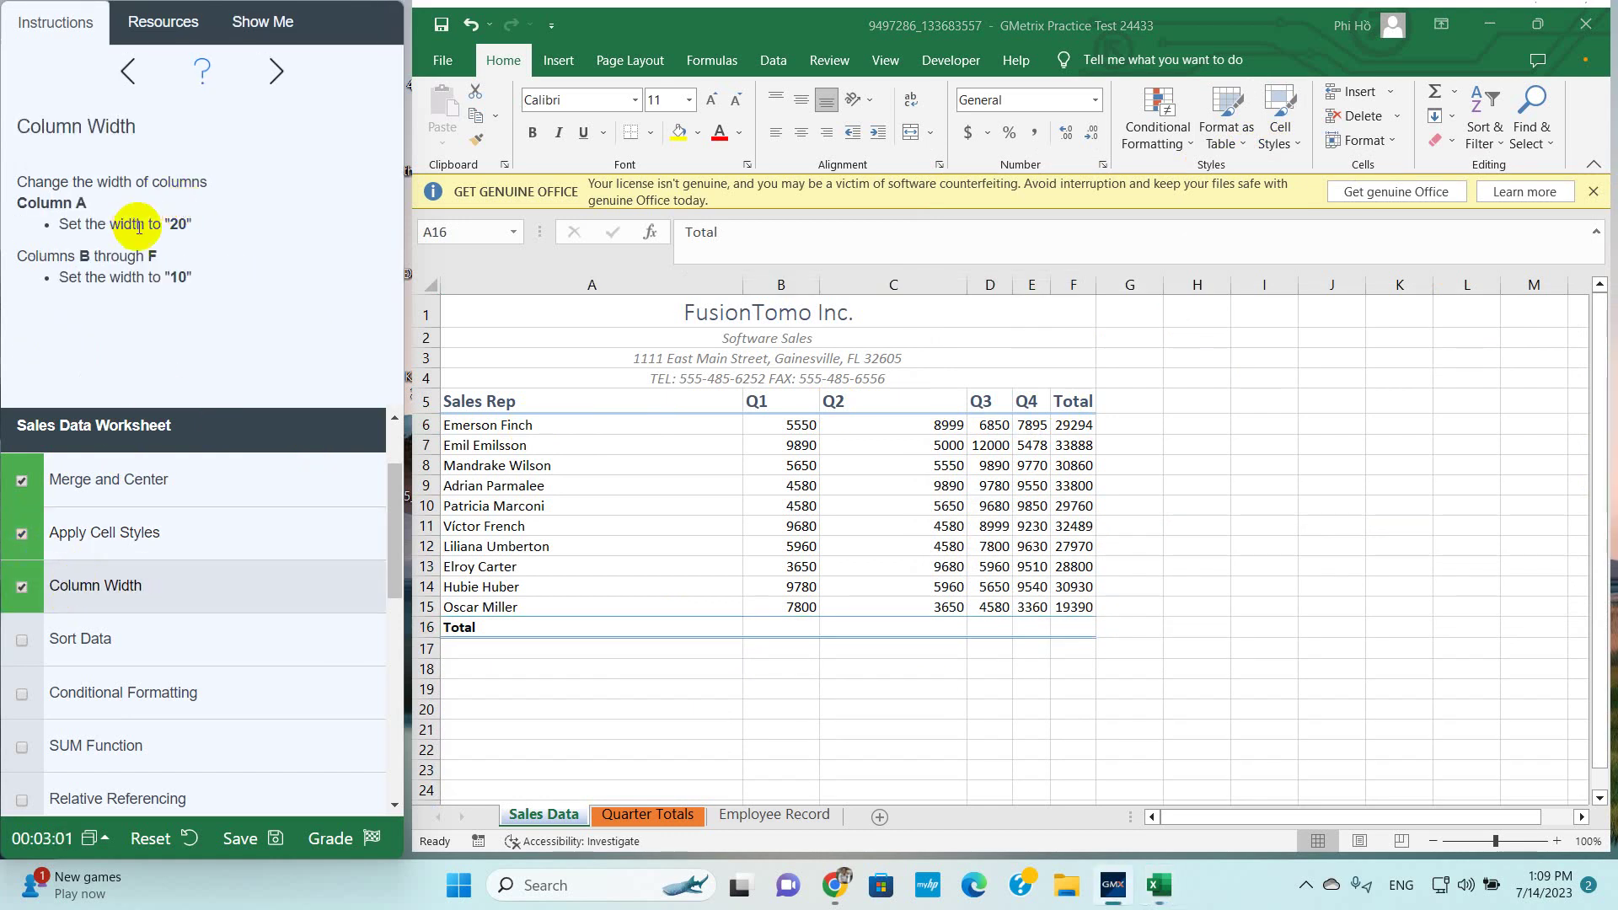
left_click(531, 285)
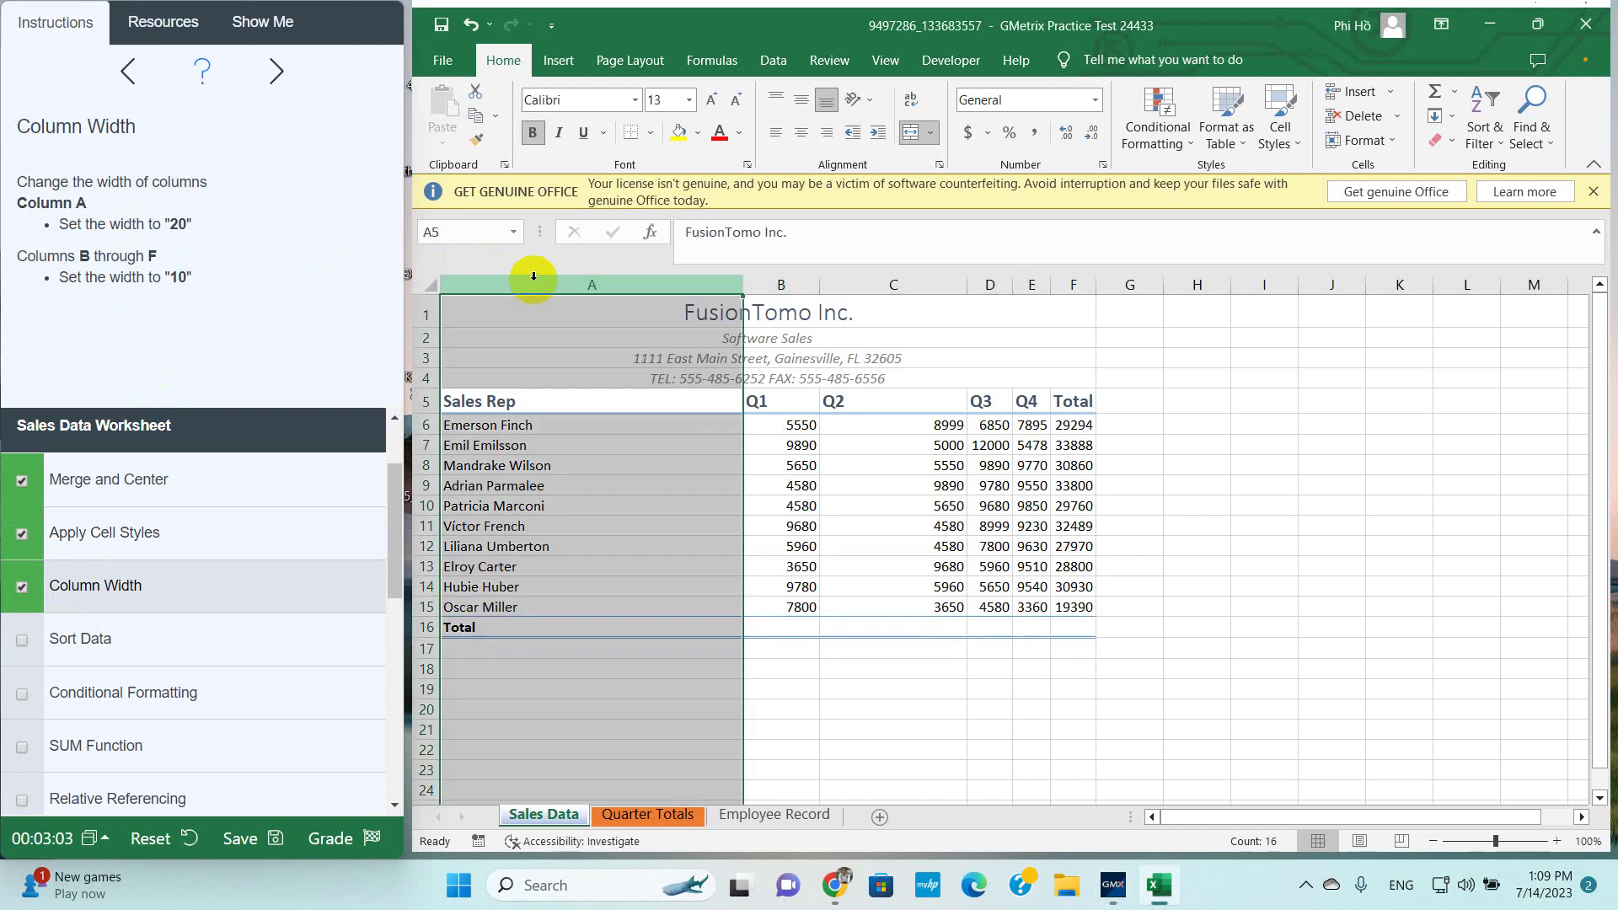
mouse_move(751, 287)
left_mouse_down()
mouse_move(654, 293)
mouse_move(678, 291)
left_mouse_up()
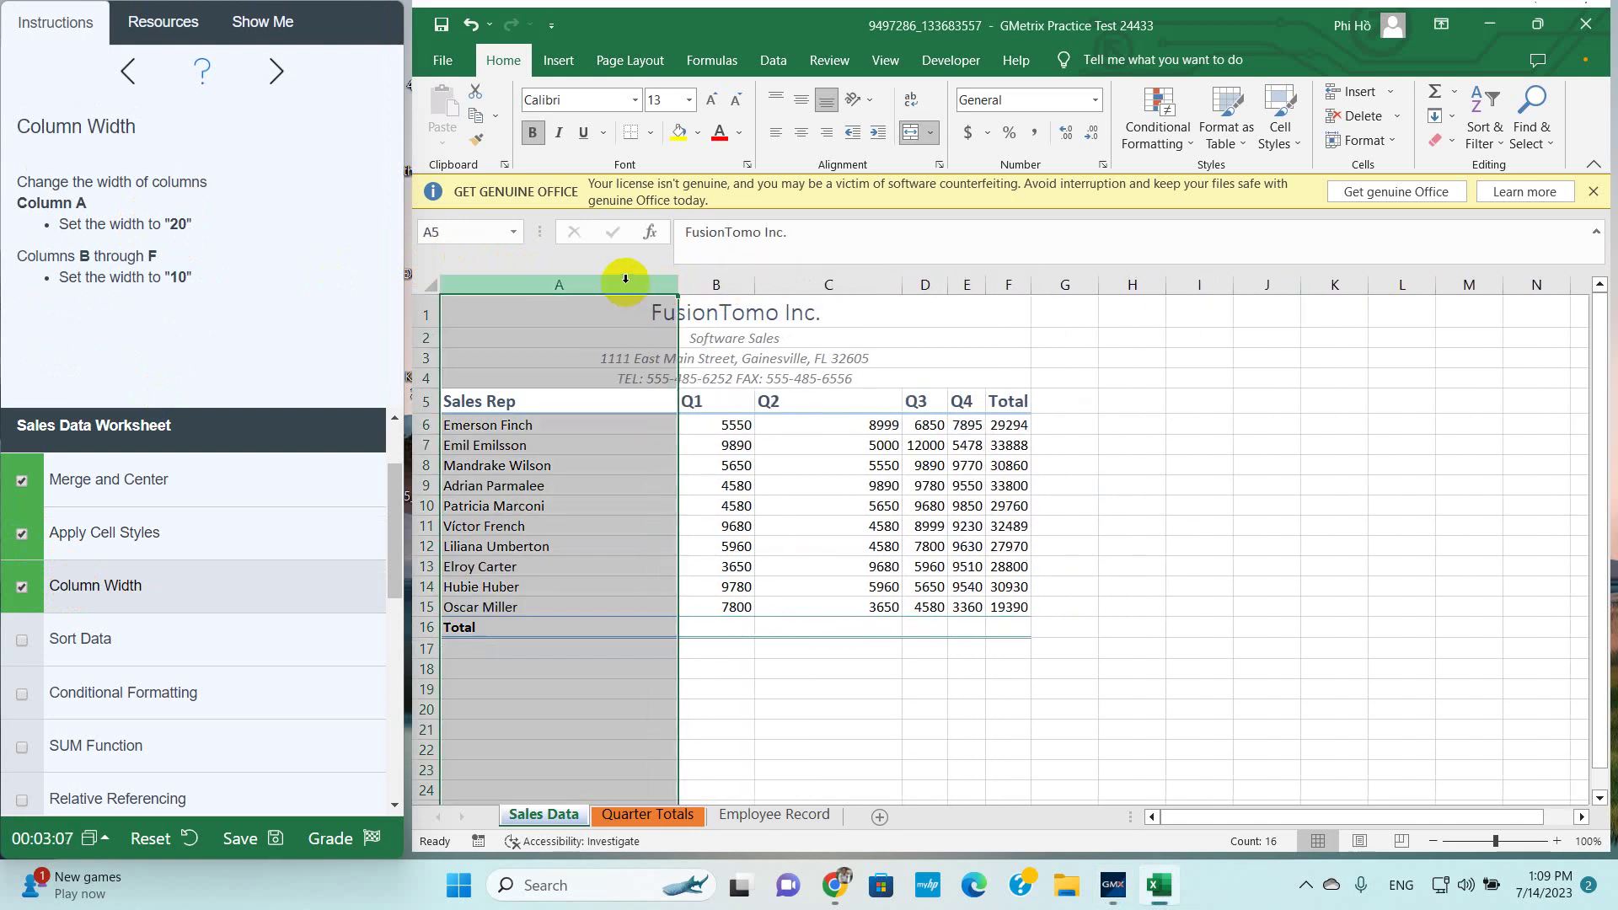
left_click(1364, 143)
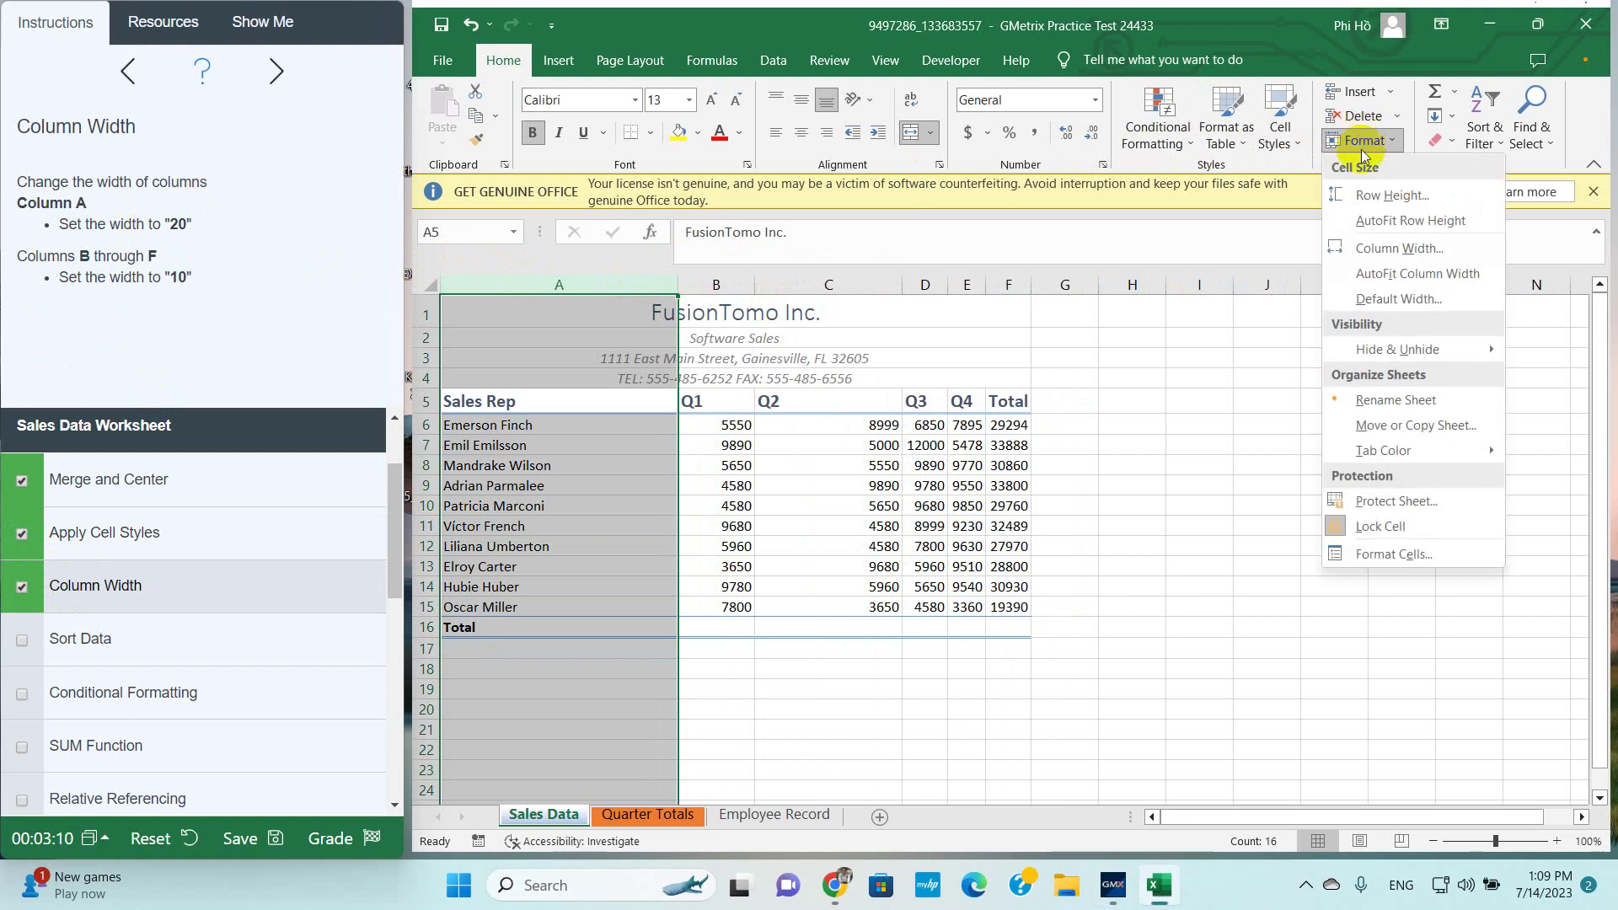
left_click(1392, 249)
type("20")
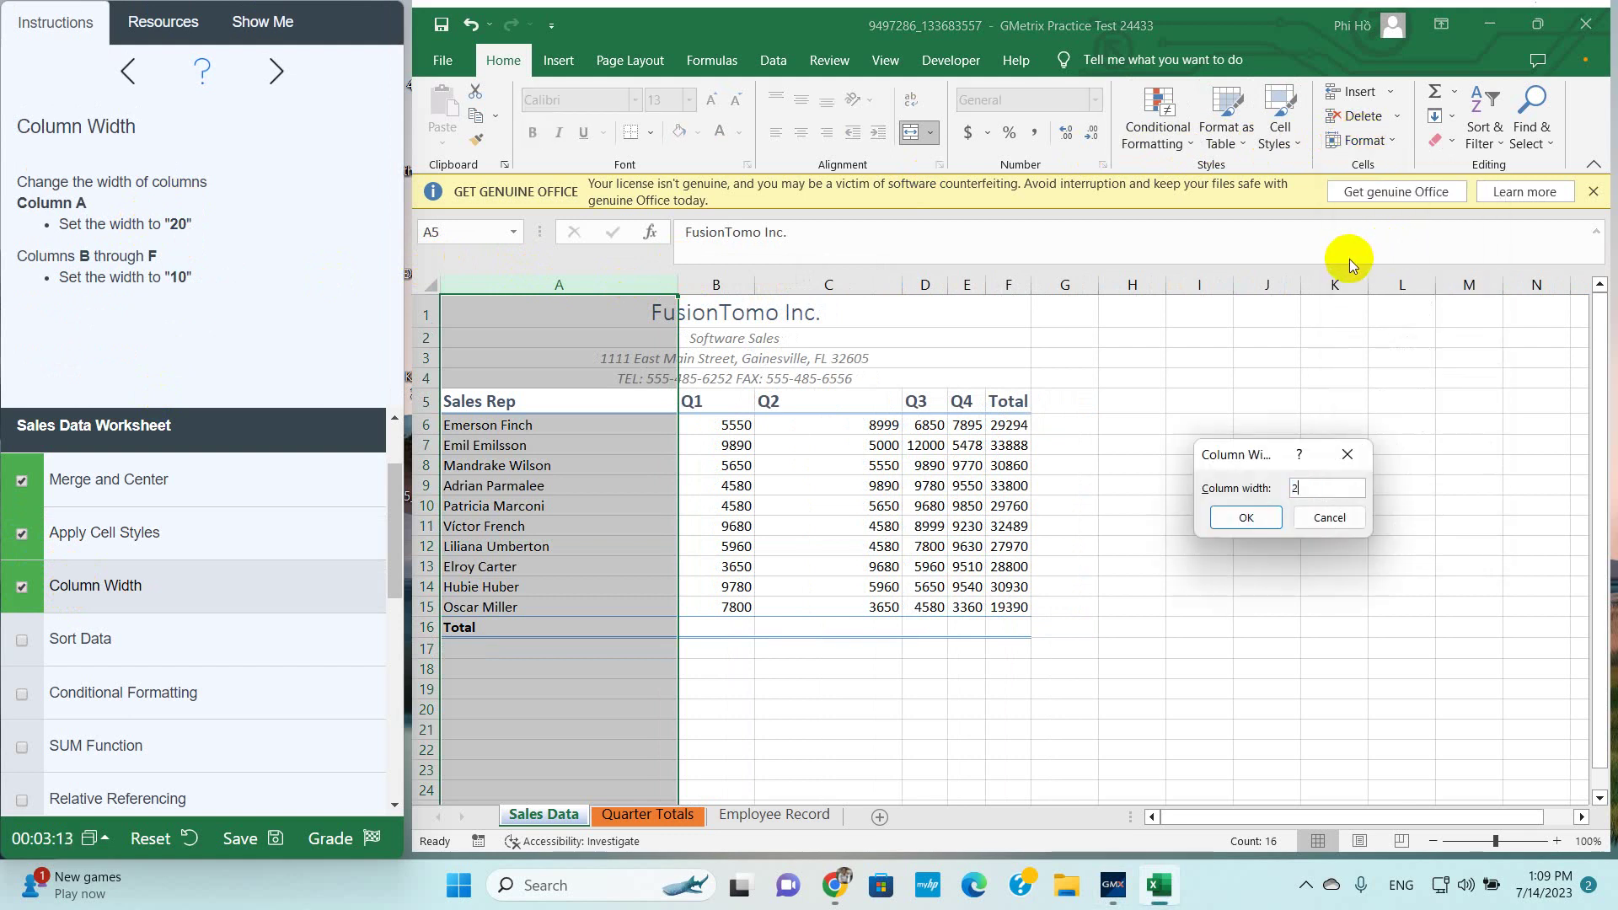
key("Return")
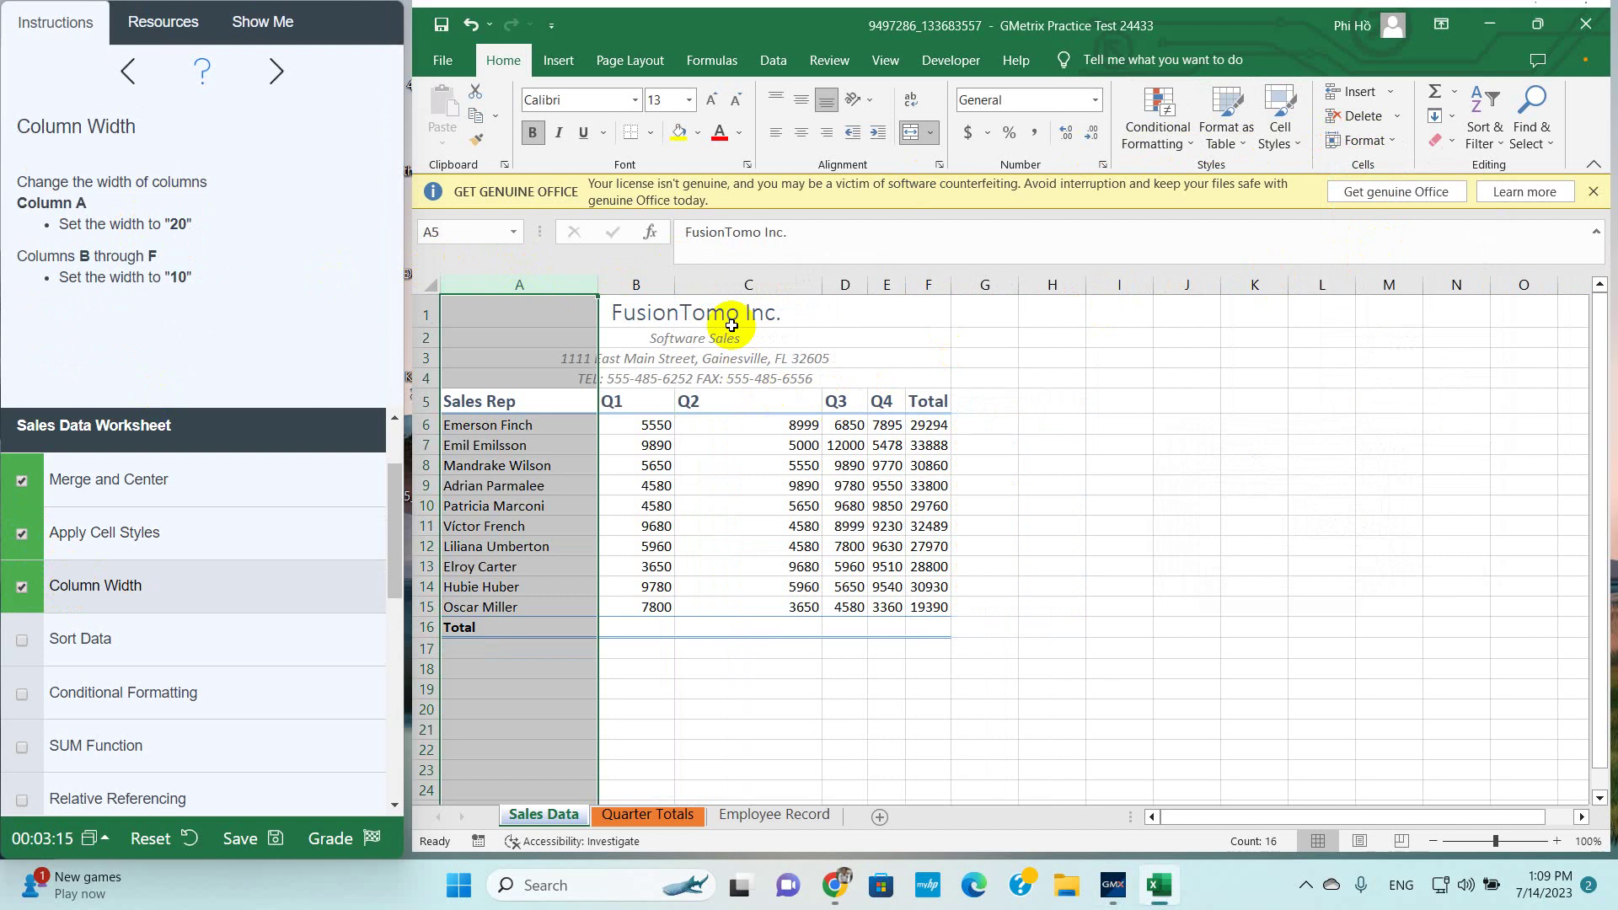
Set columns B through F to width 10
left_click(652, 286)
mouse_move(652, 286)
left_mouse_down()
mouse_move(917, 317)
mouse_move(924, 285)
left_mouse_up()
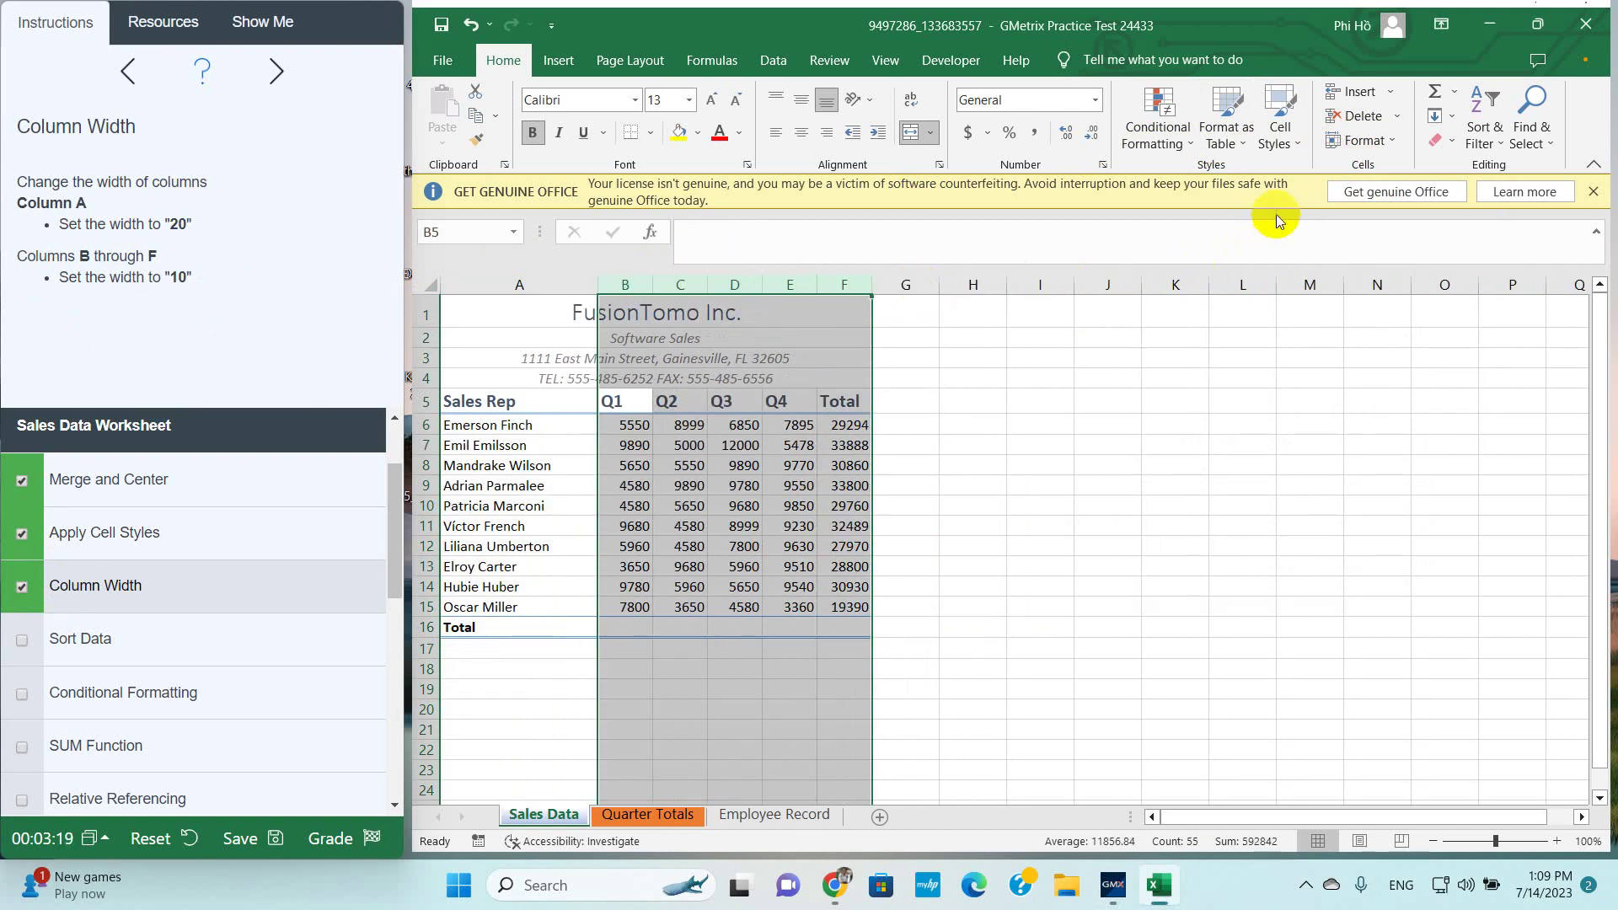
left_click(1359, 140)
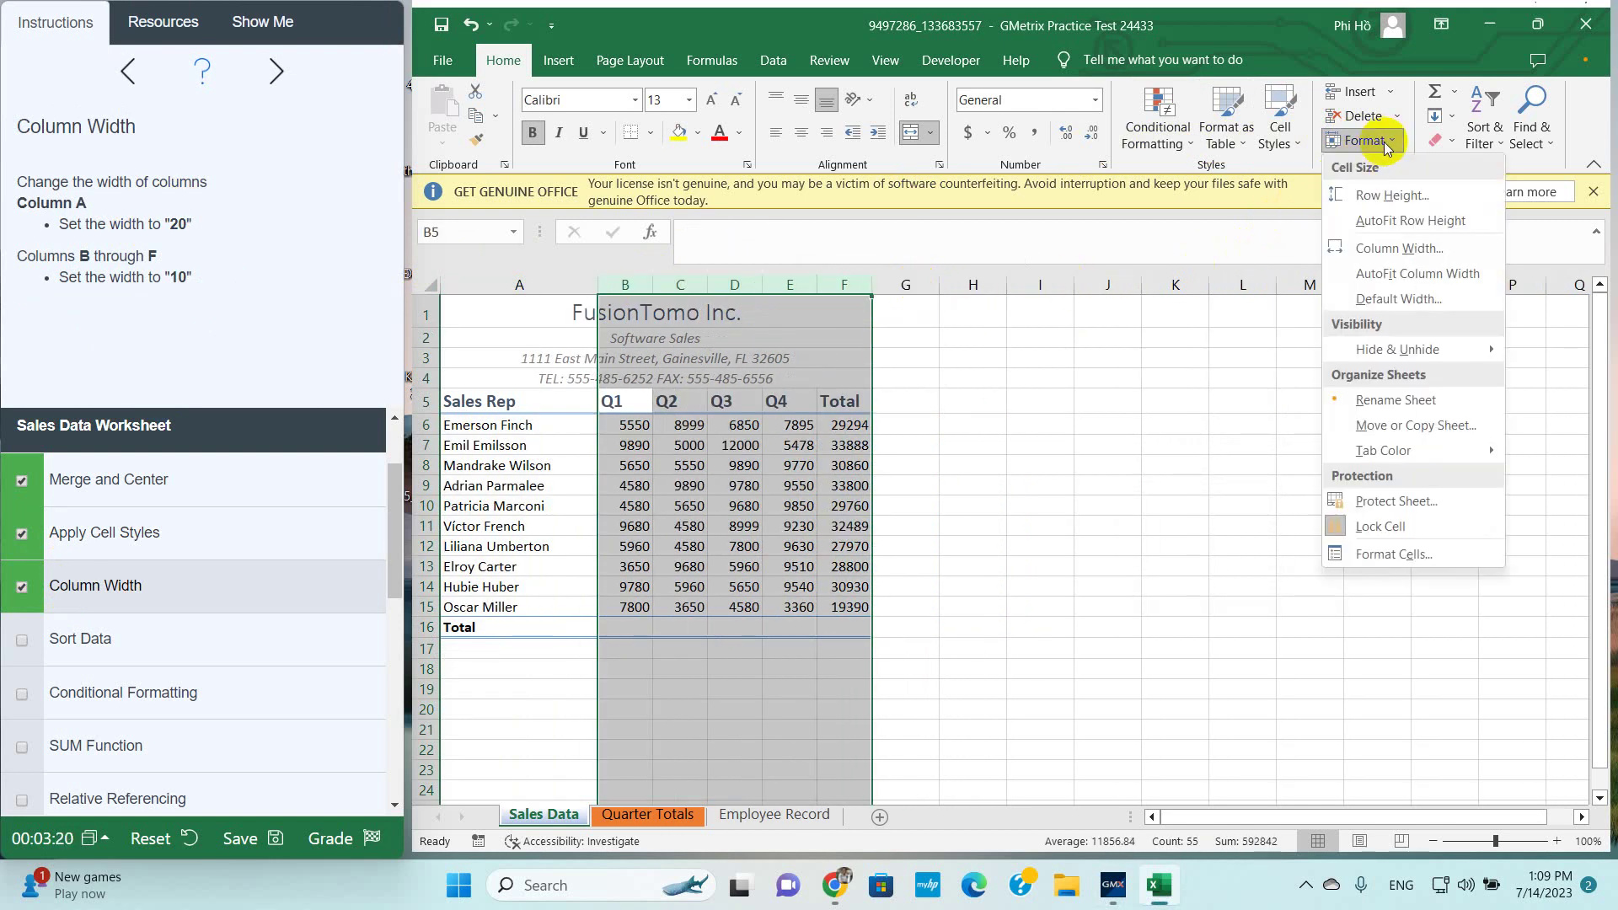
left_click(1397, 249)
type("10")
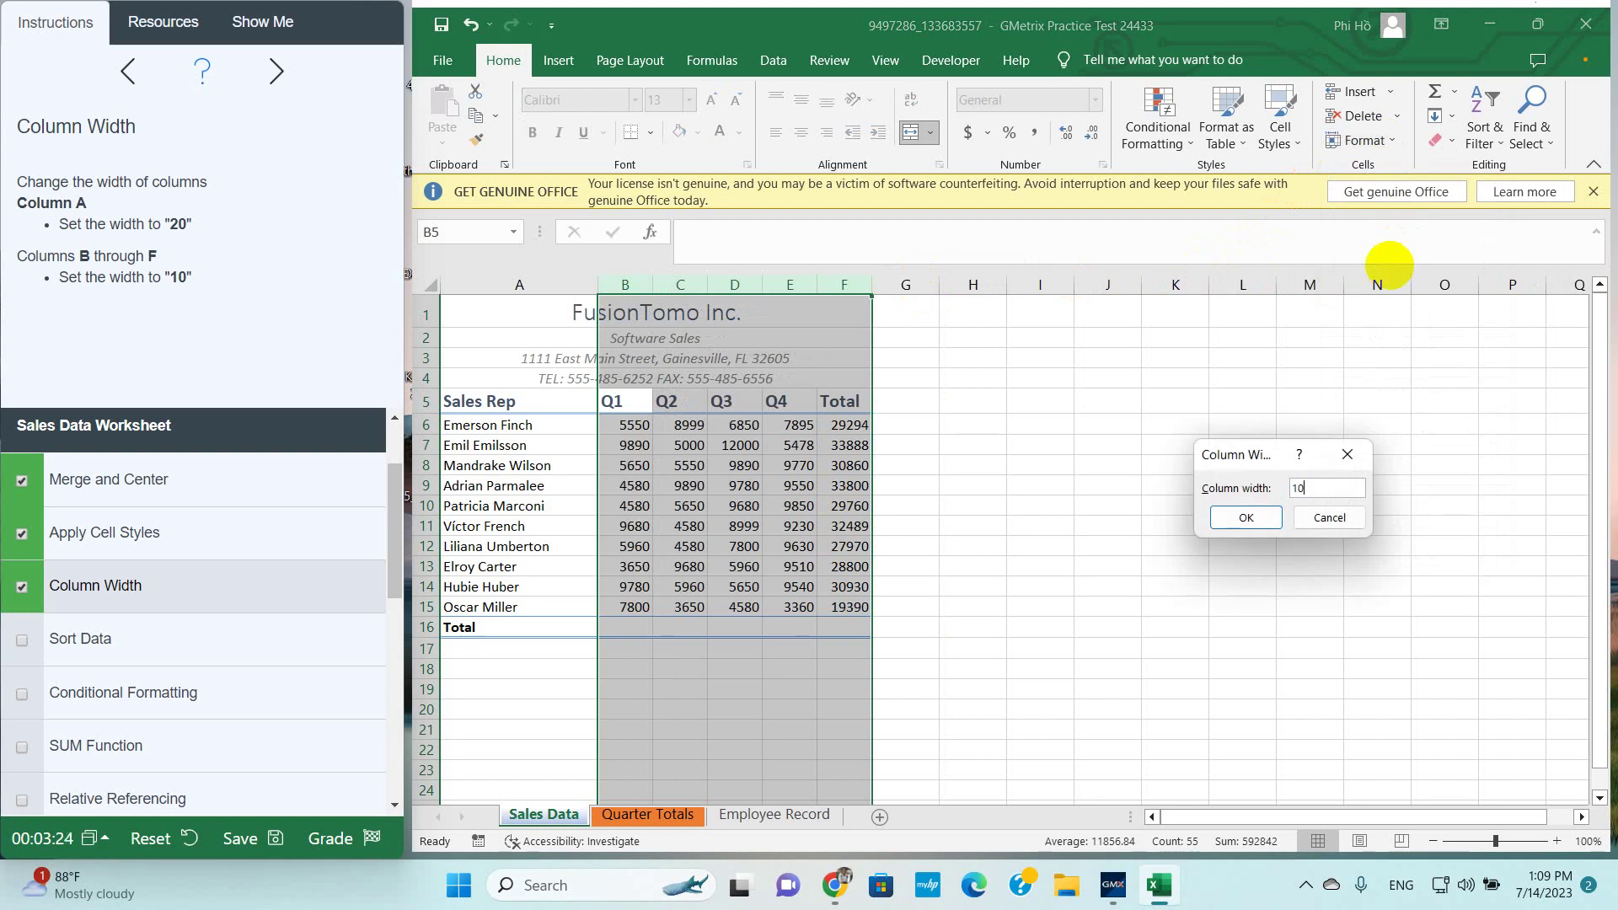
key("Return")
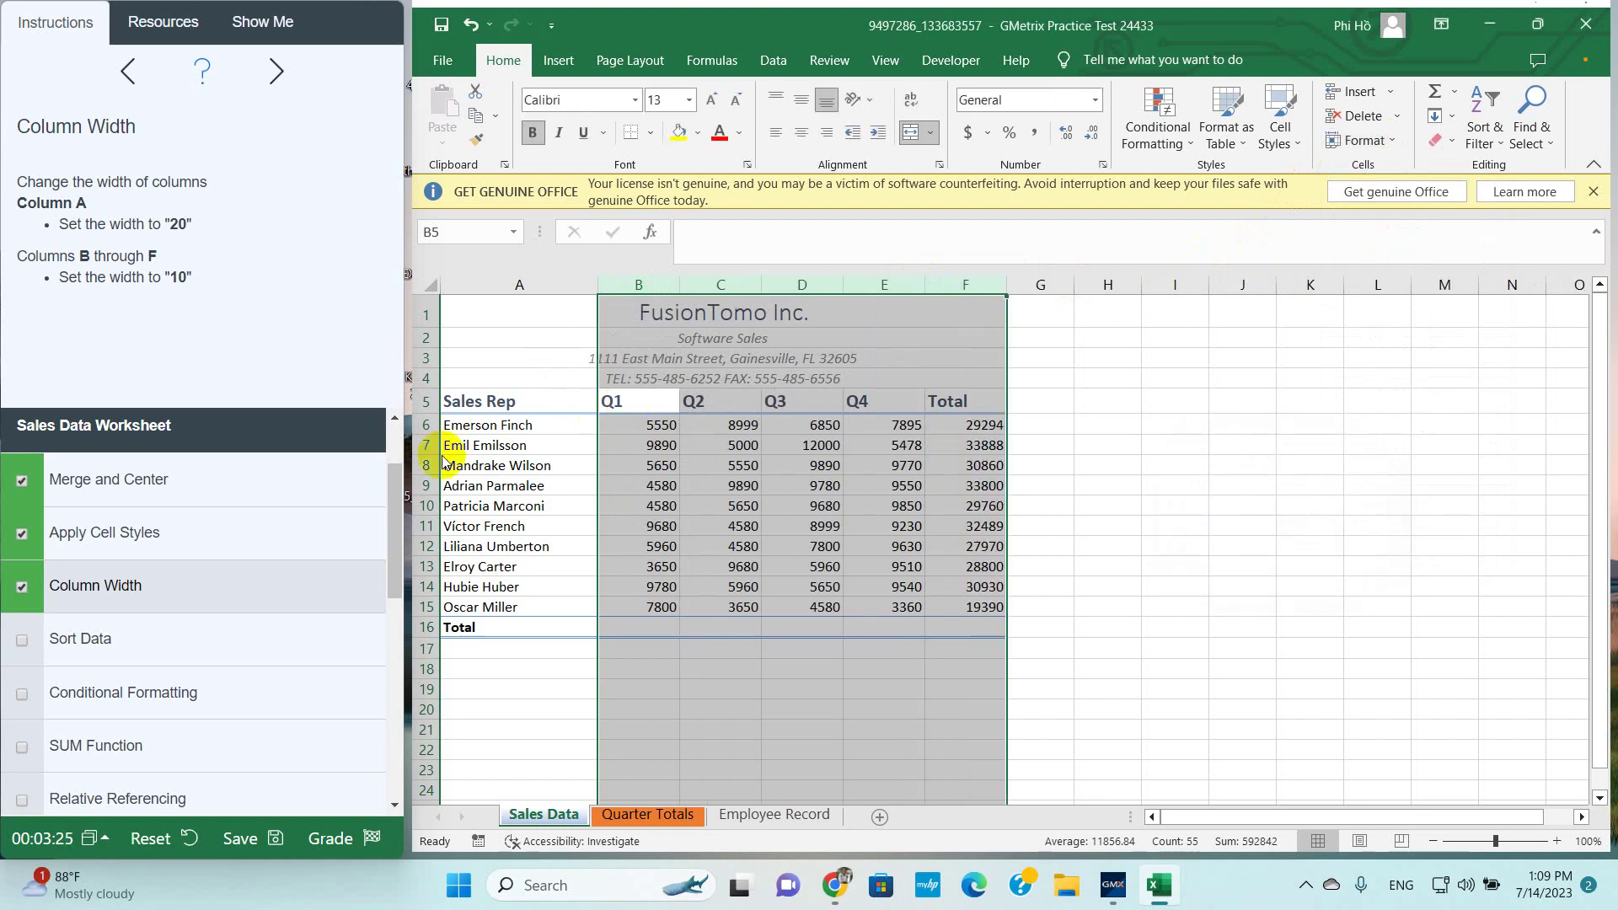
left_click(40, 647)
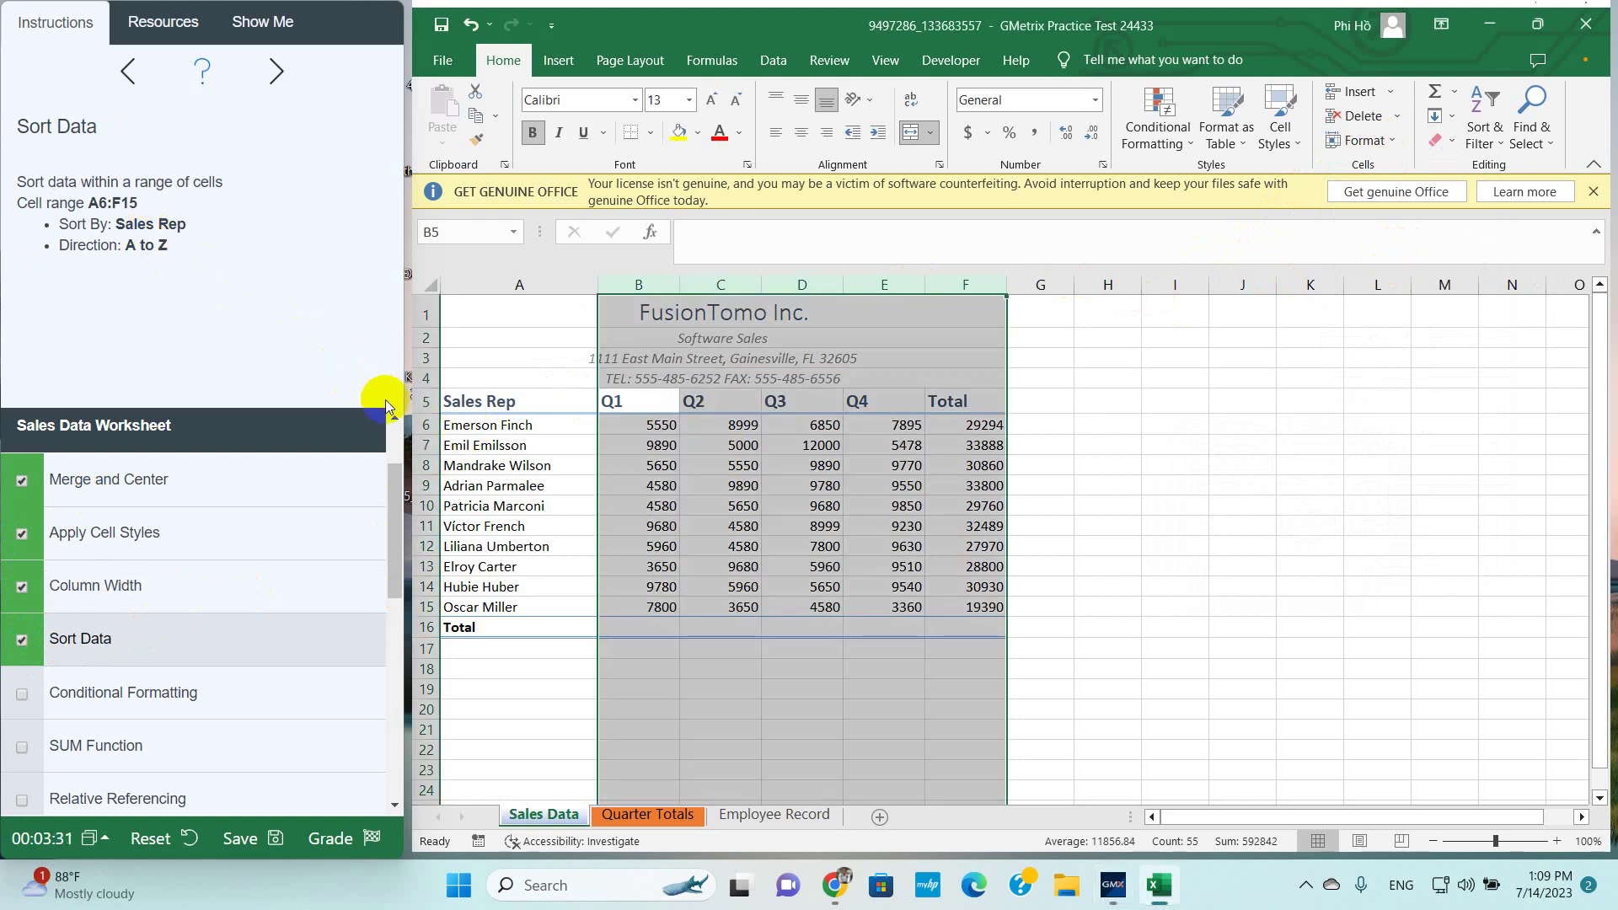
Select the sales table A5:F15, including the Sales Rep header
left_click(477, 417)
left_click(505, 600)
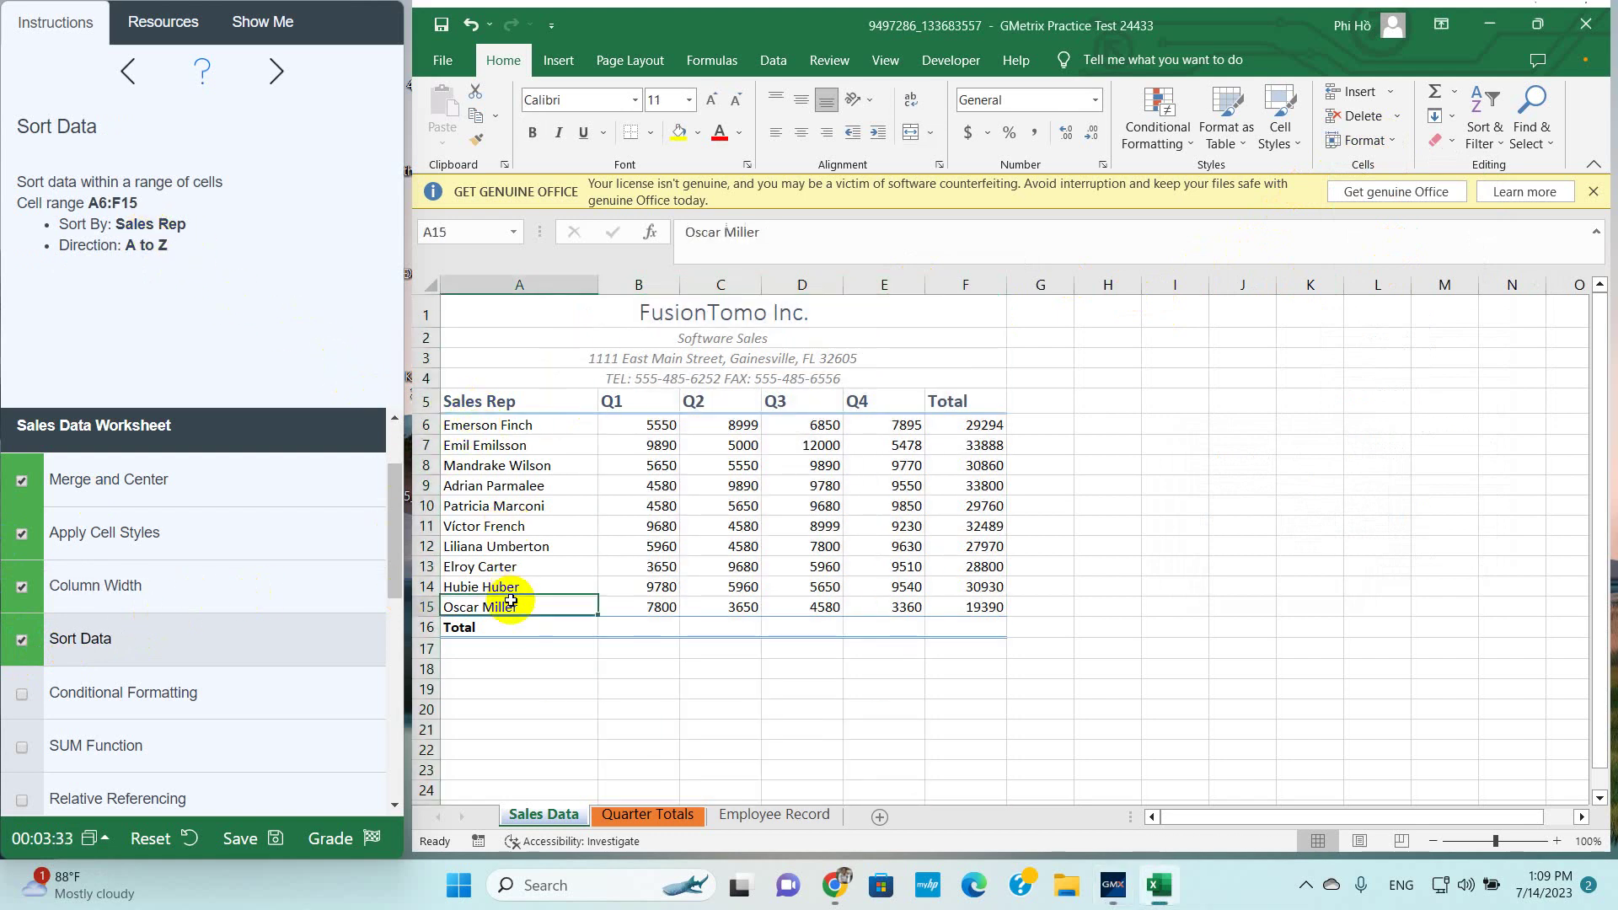
left_click_drag(472, 402, 957, 605)
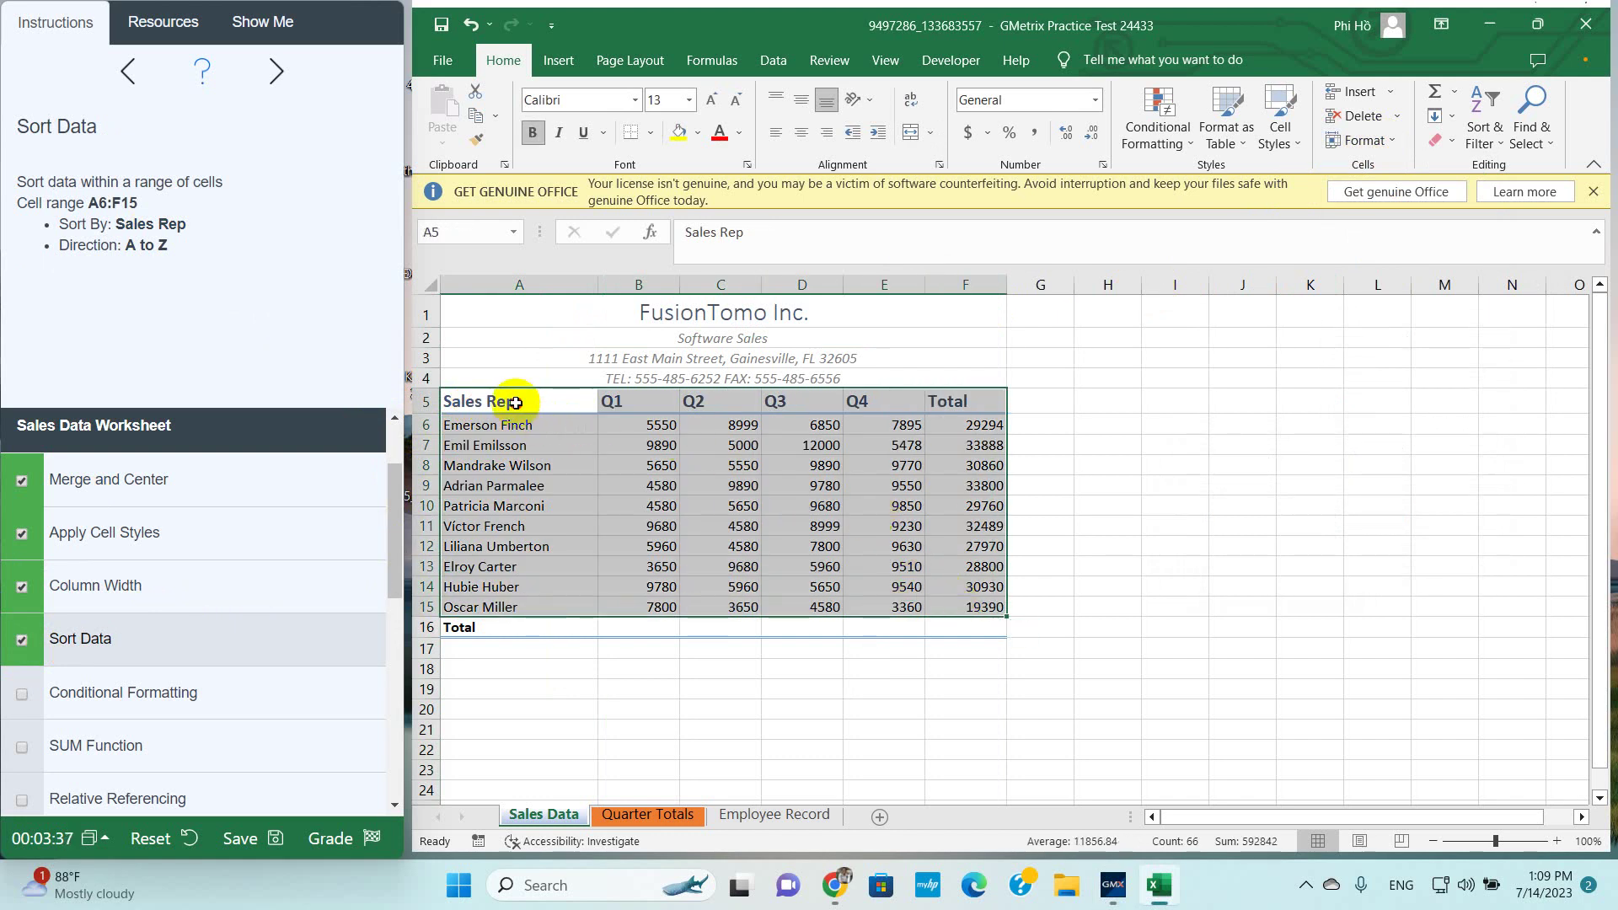
mouse_move(514, 403)
left_mouse_down()
mouse_move(866, 552)
mouse_move(952, 605)
left_mouse_up()
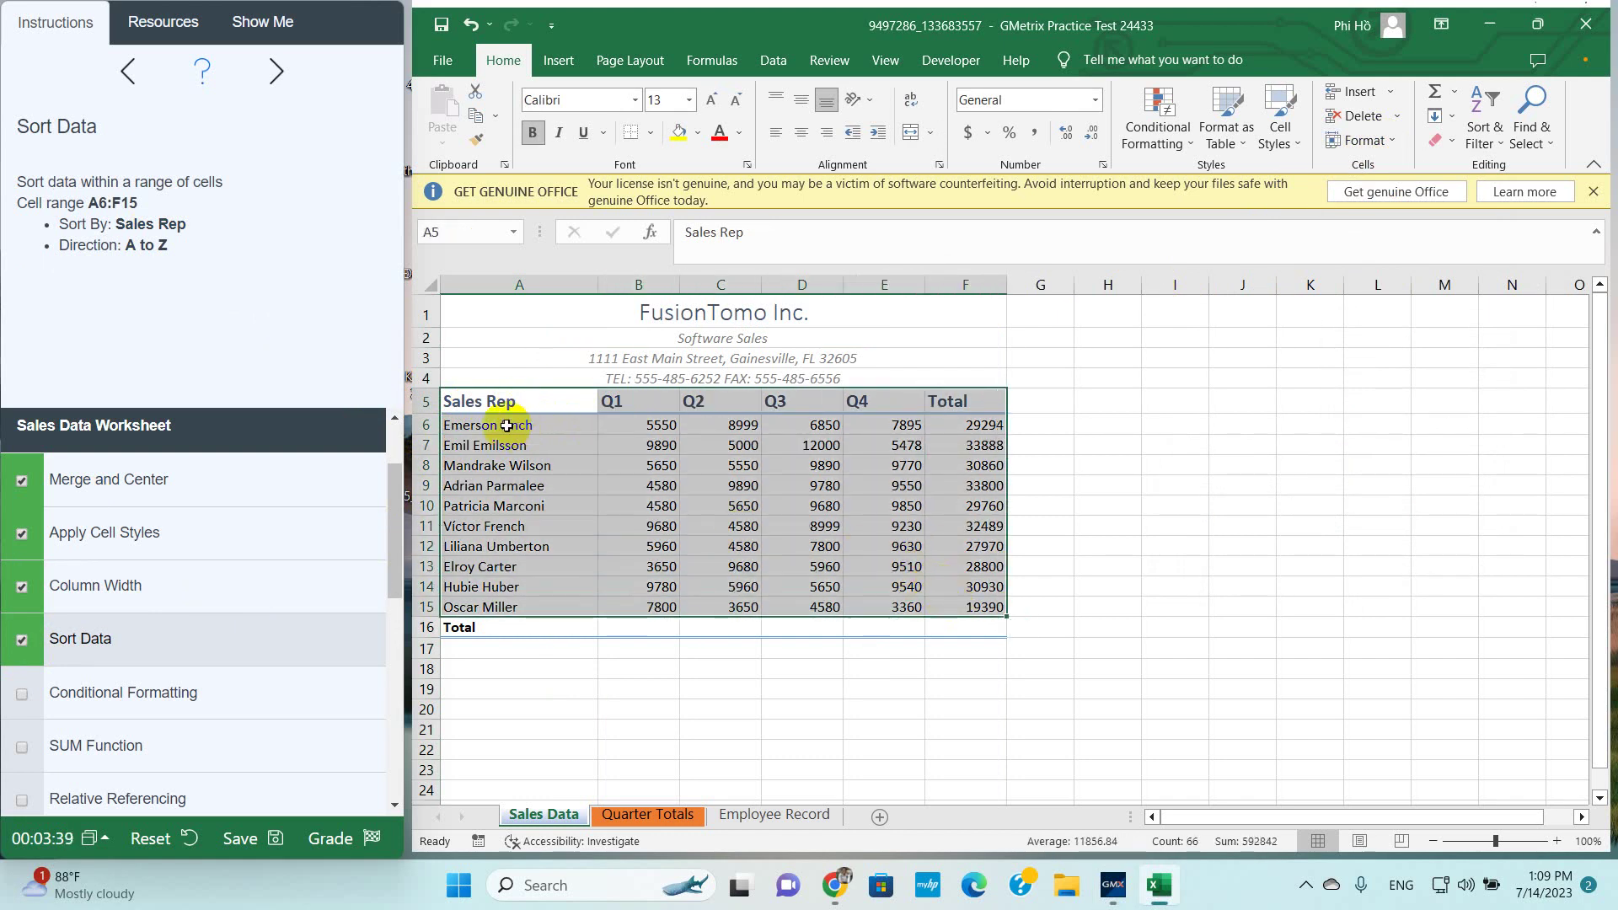
Sort the table by Sales Rep on cell values, A to Z
left_click(774, 63)
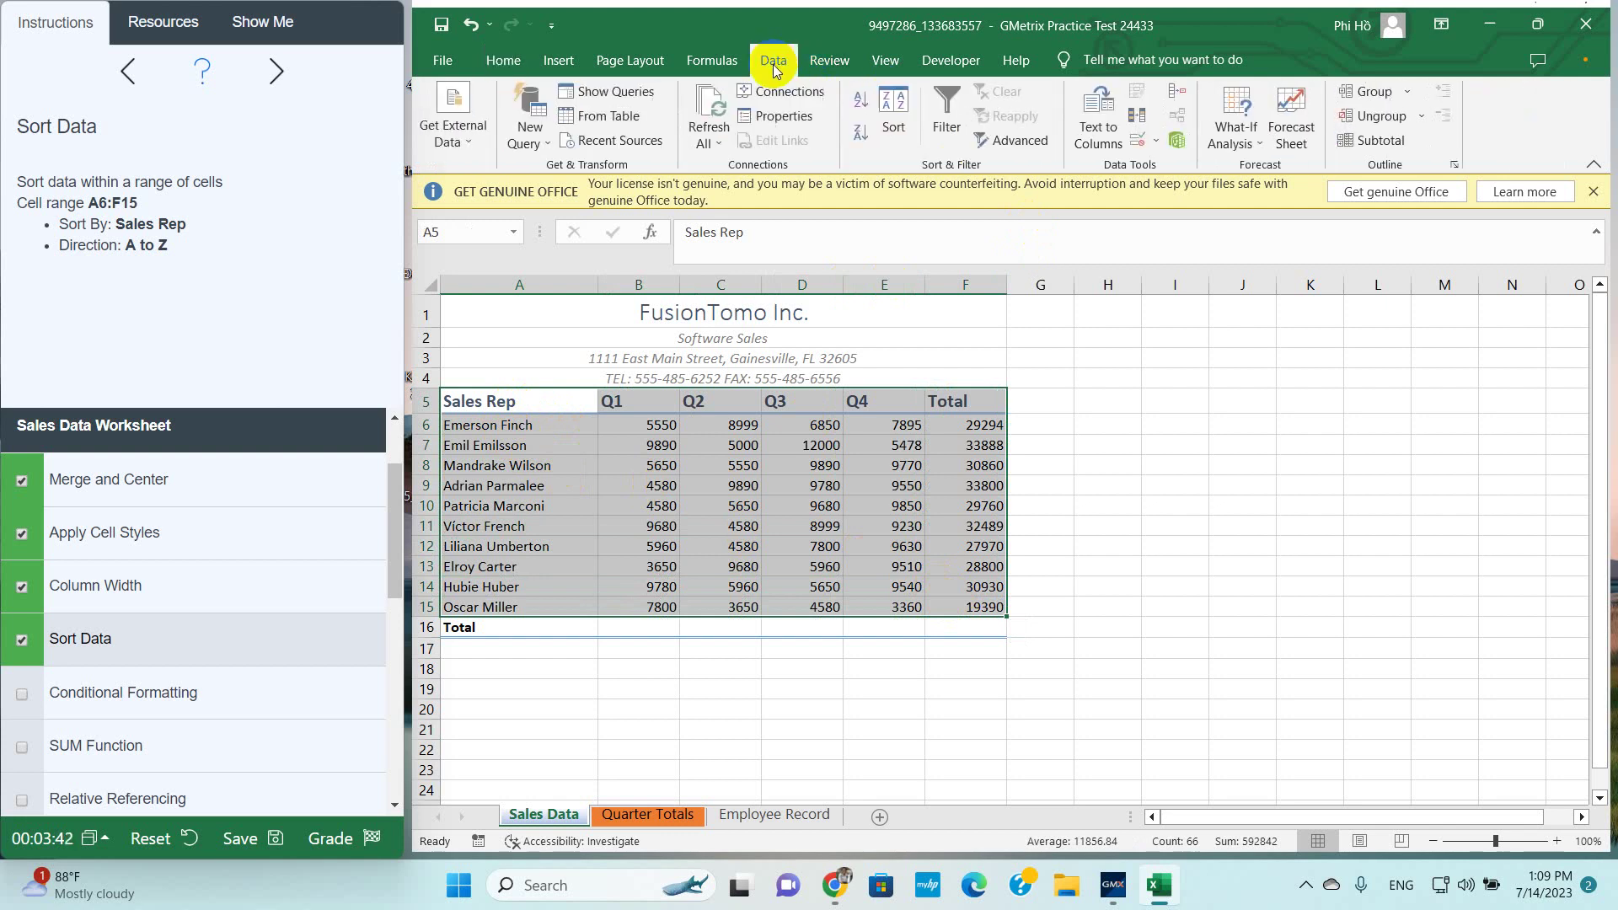
left_click(892, 126)
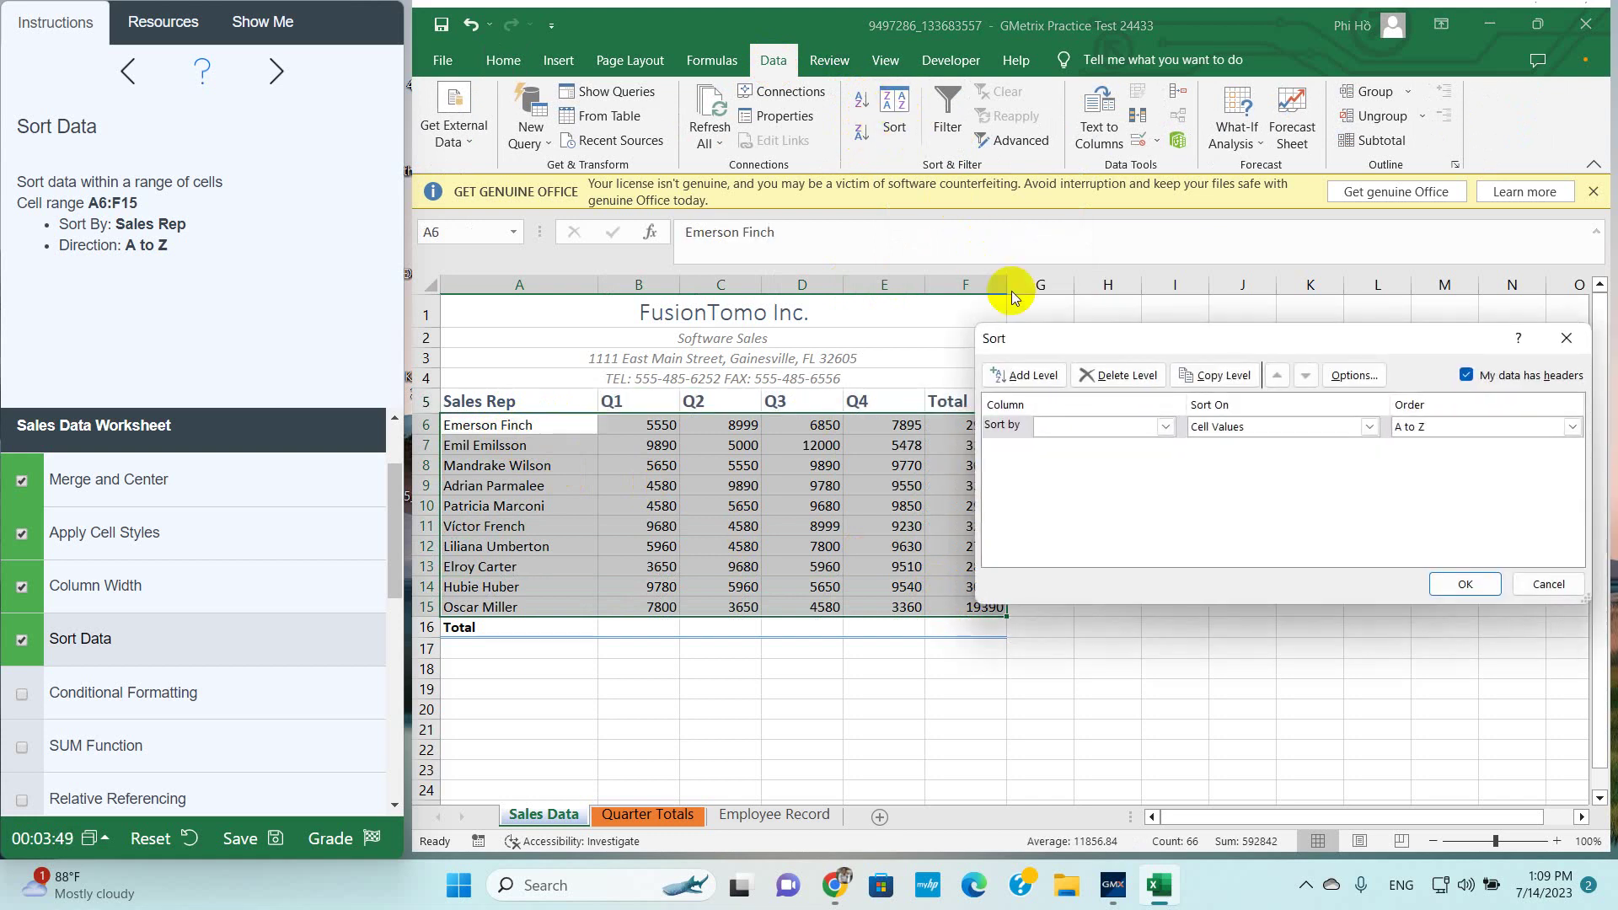
left_click(1100, 428)
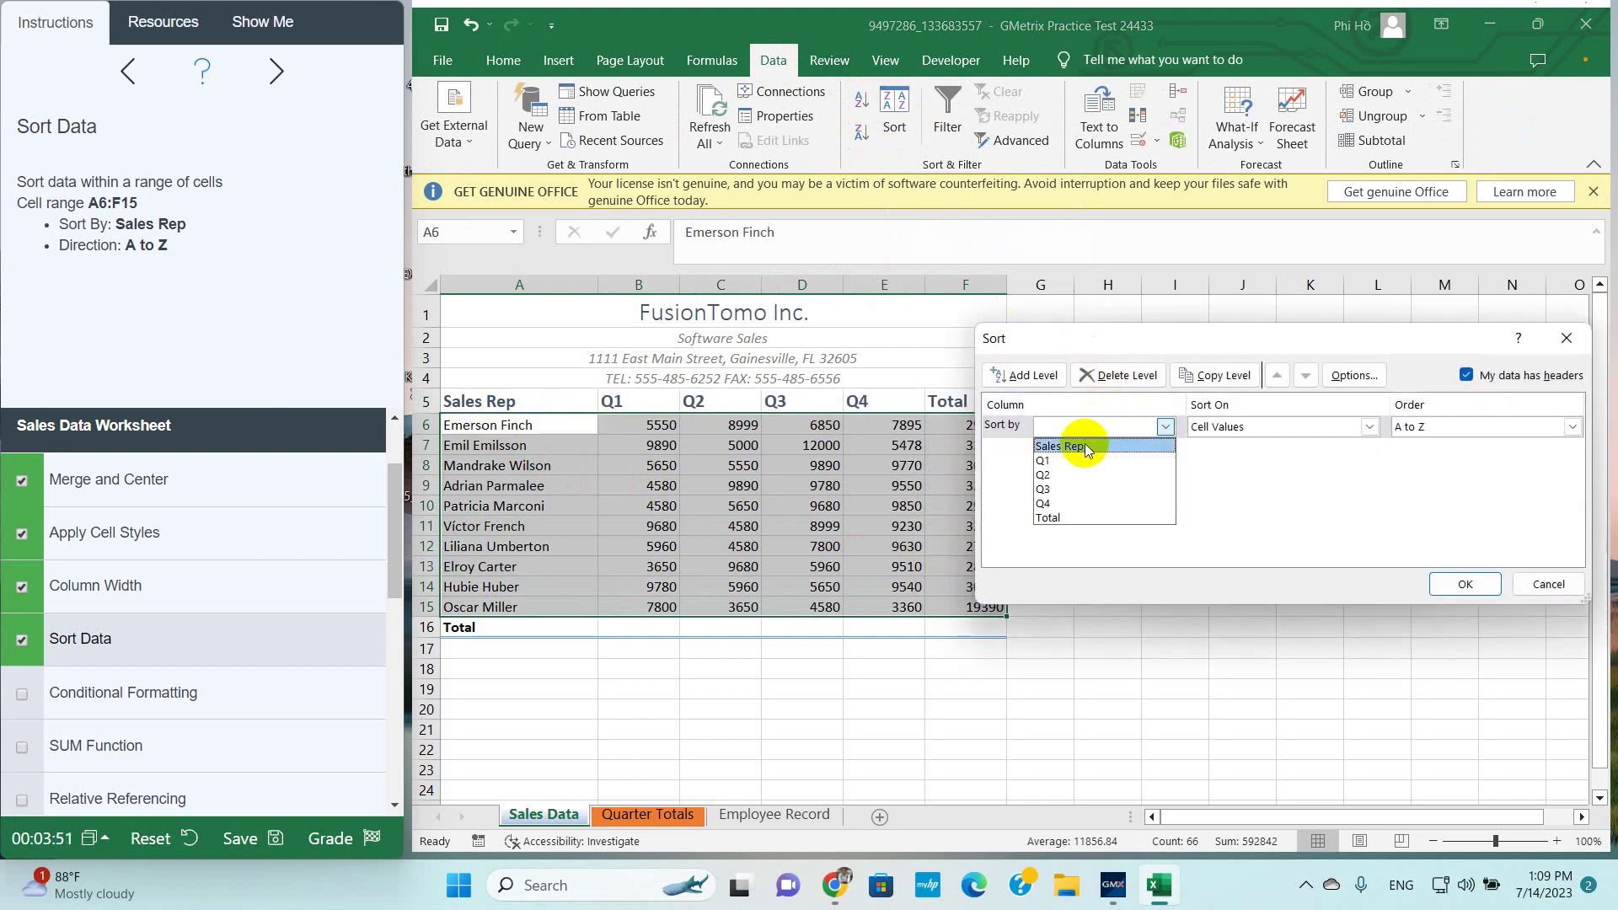
left_click(1083, 447)
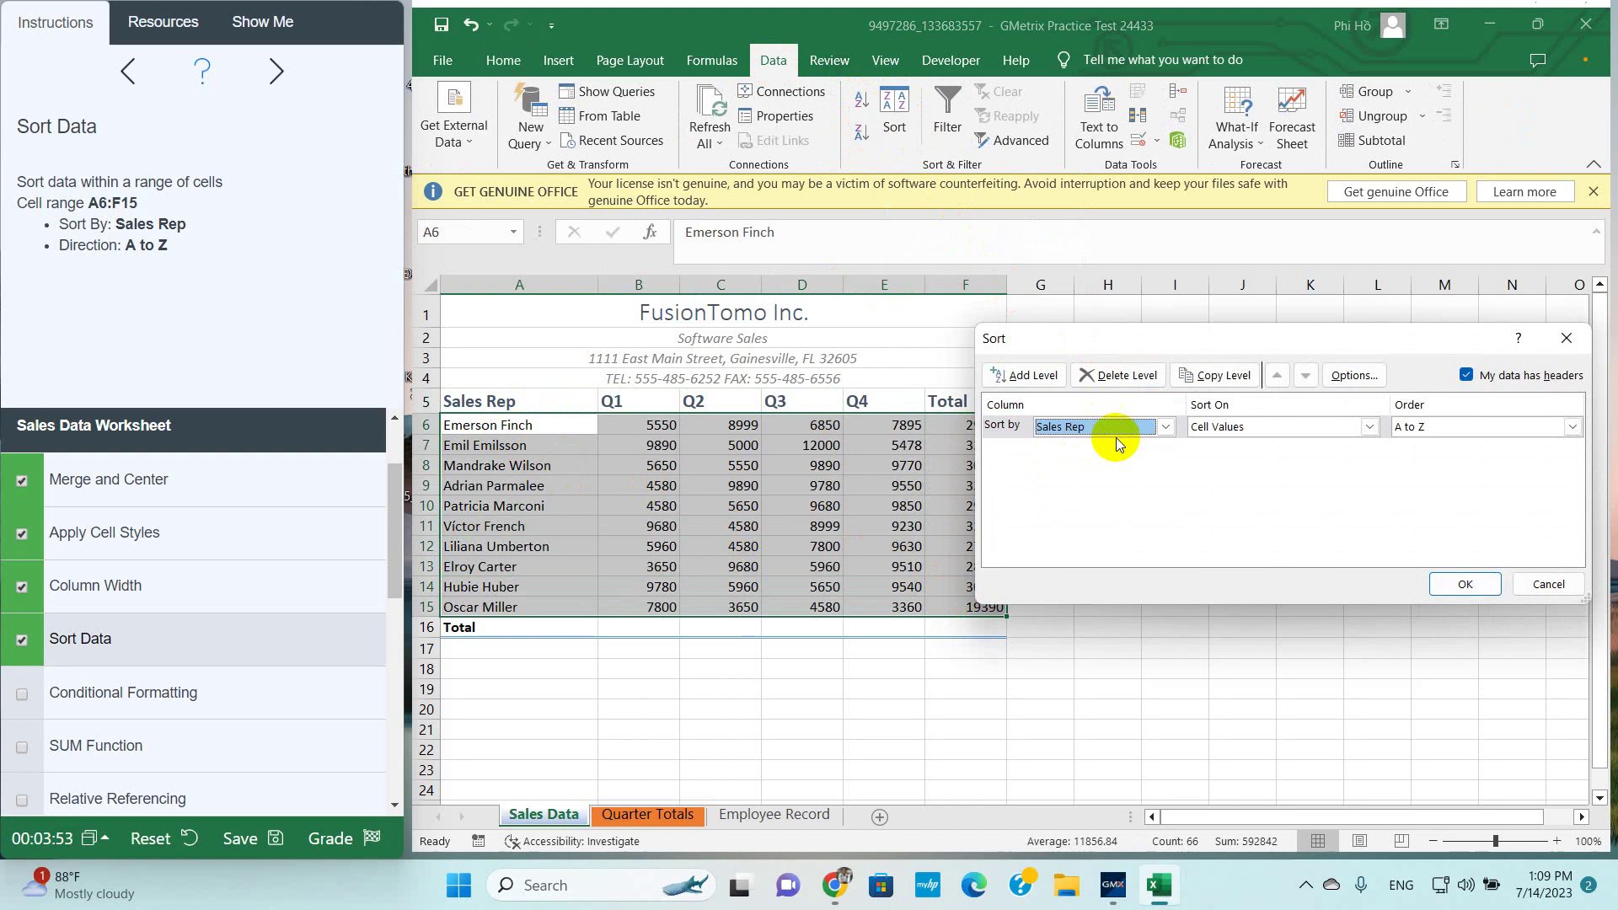
left_click(1422, 428)
left_click(1428, 448)
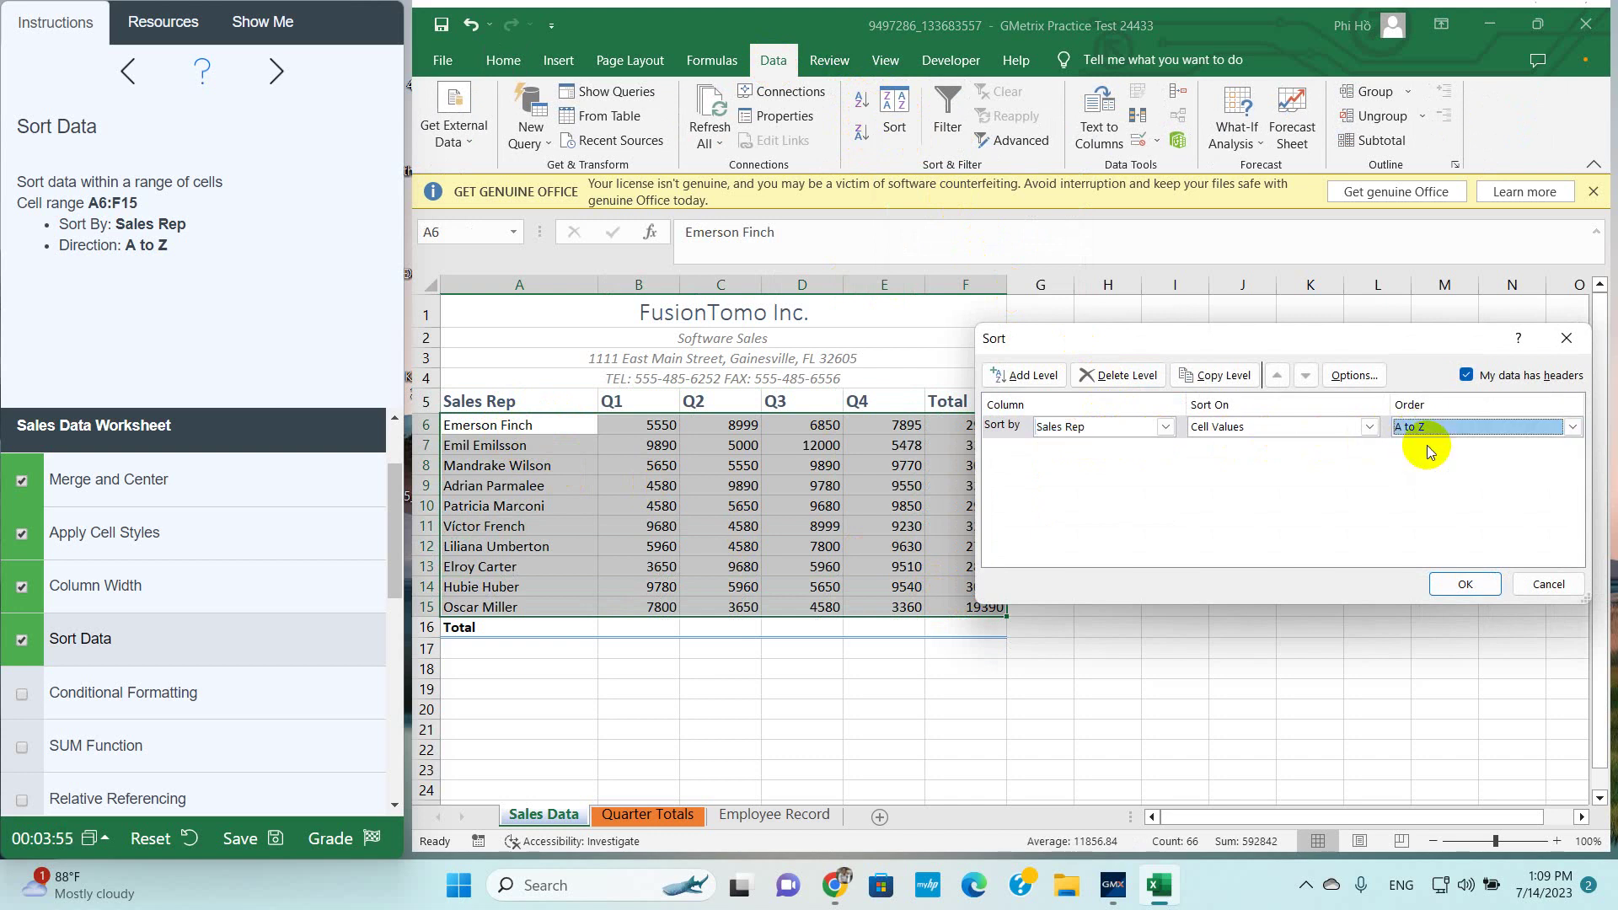
left_click(1261, 427)
left_click(1261, 430)
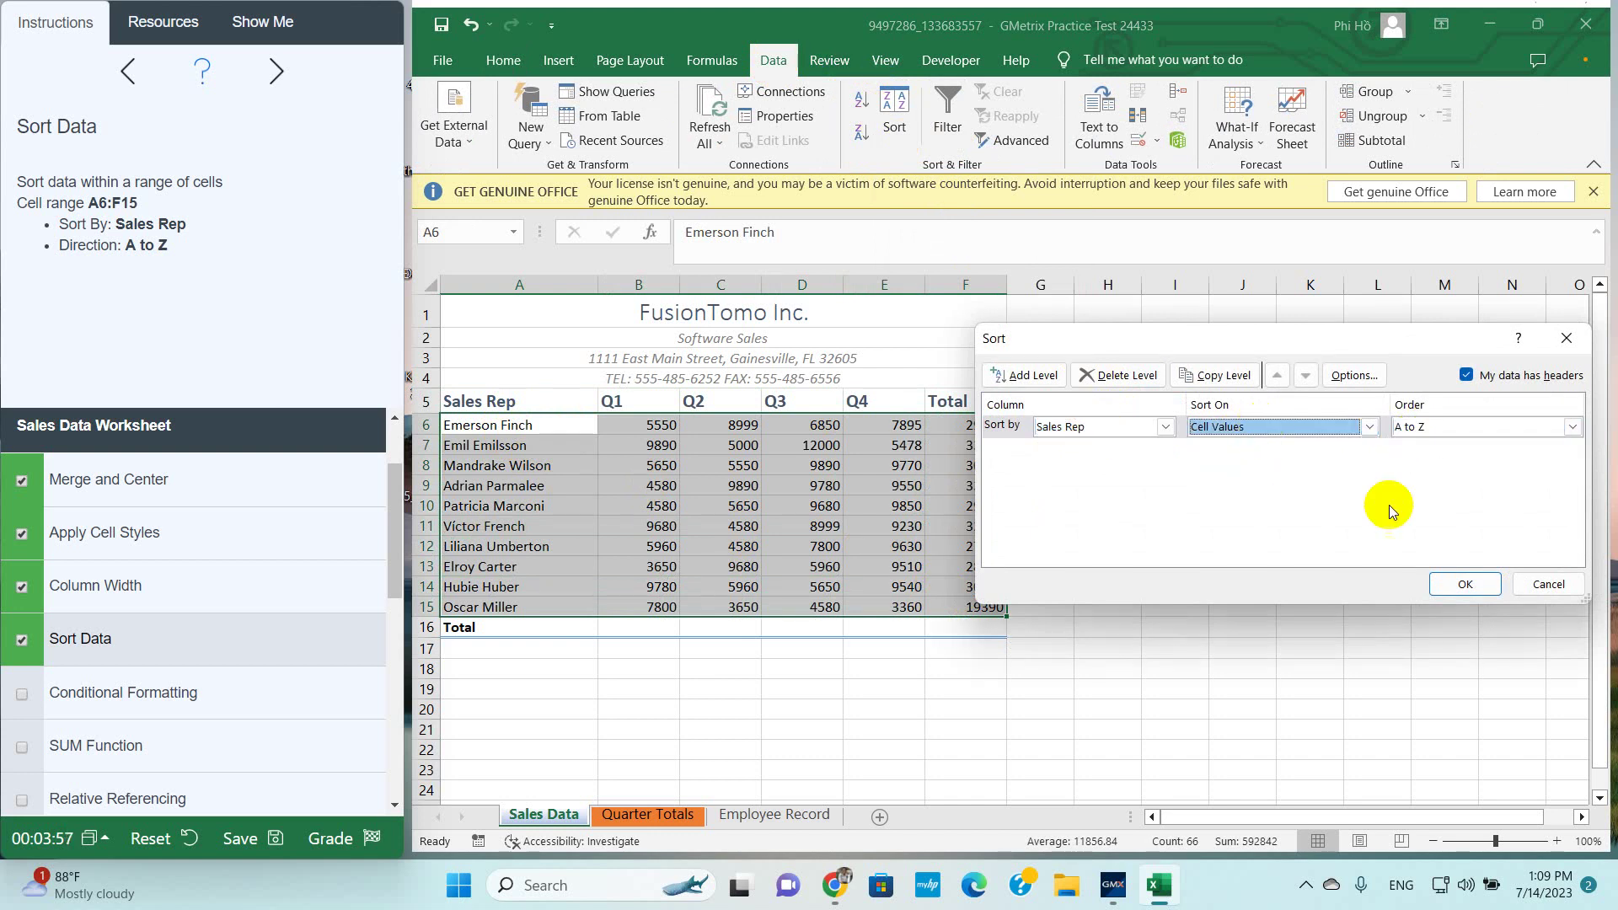
left_click(1465, 584)
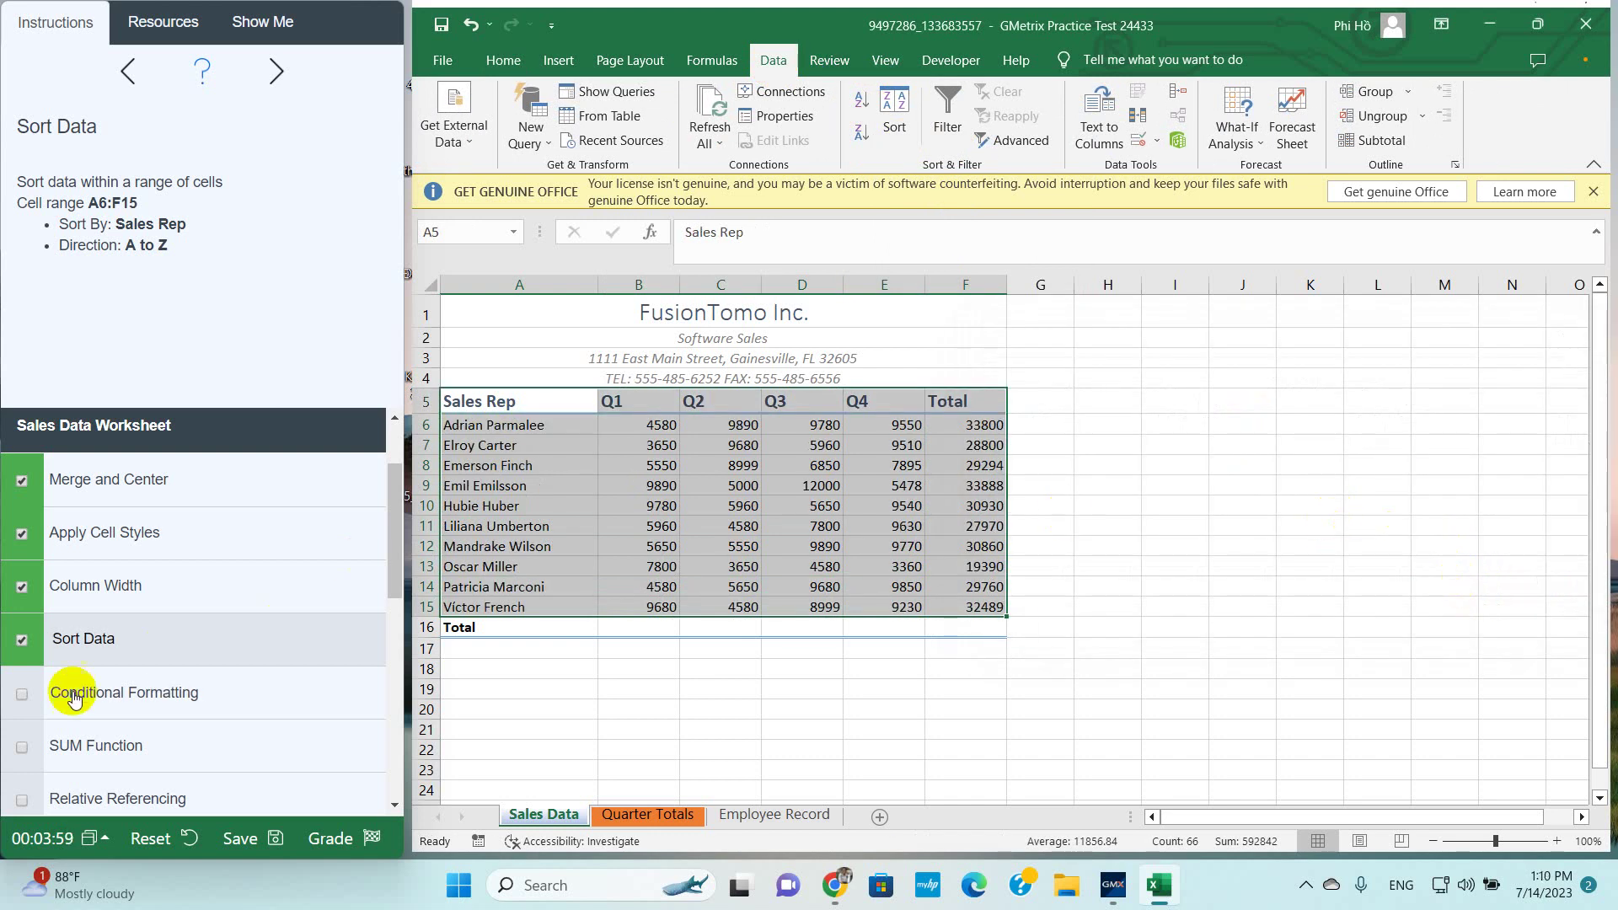
left_click(29, 691)
Apply the 3 Arrows (Colored) icon set to the Total values in F6:F15
left_click(61, 699)
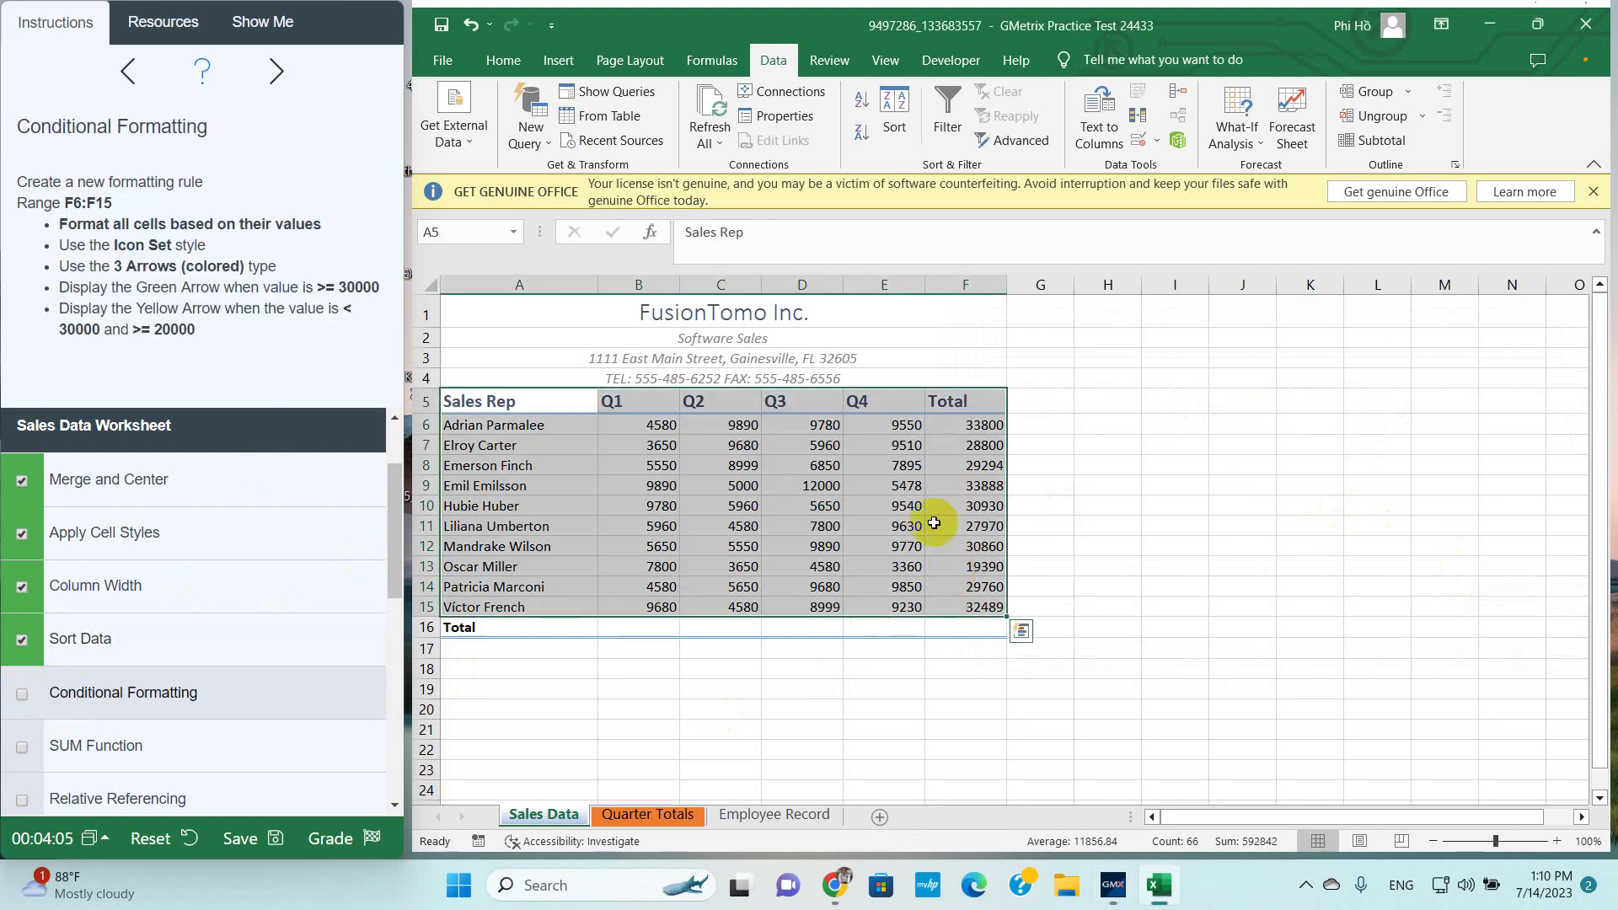
left_click(79, 221)
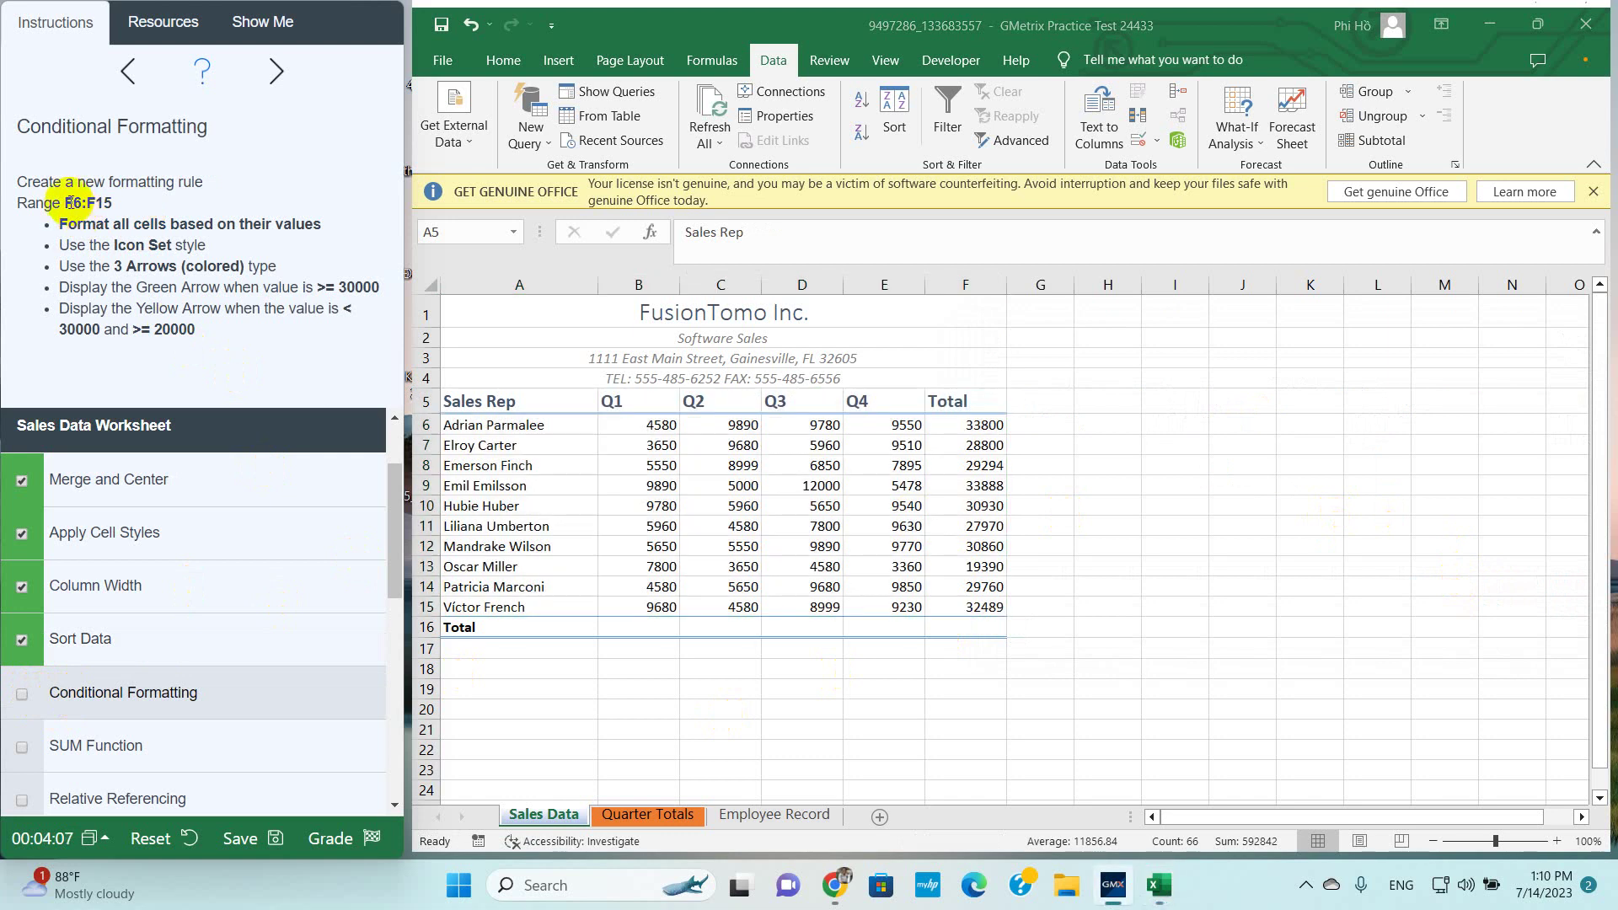
left_click_drag(65, 203, 110, 206)
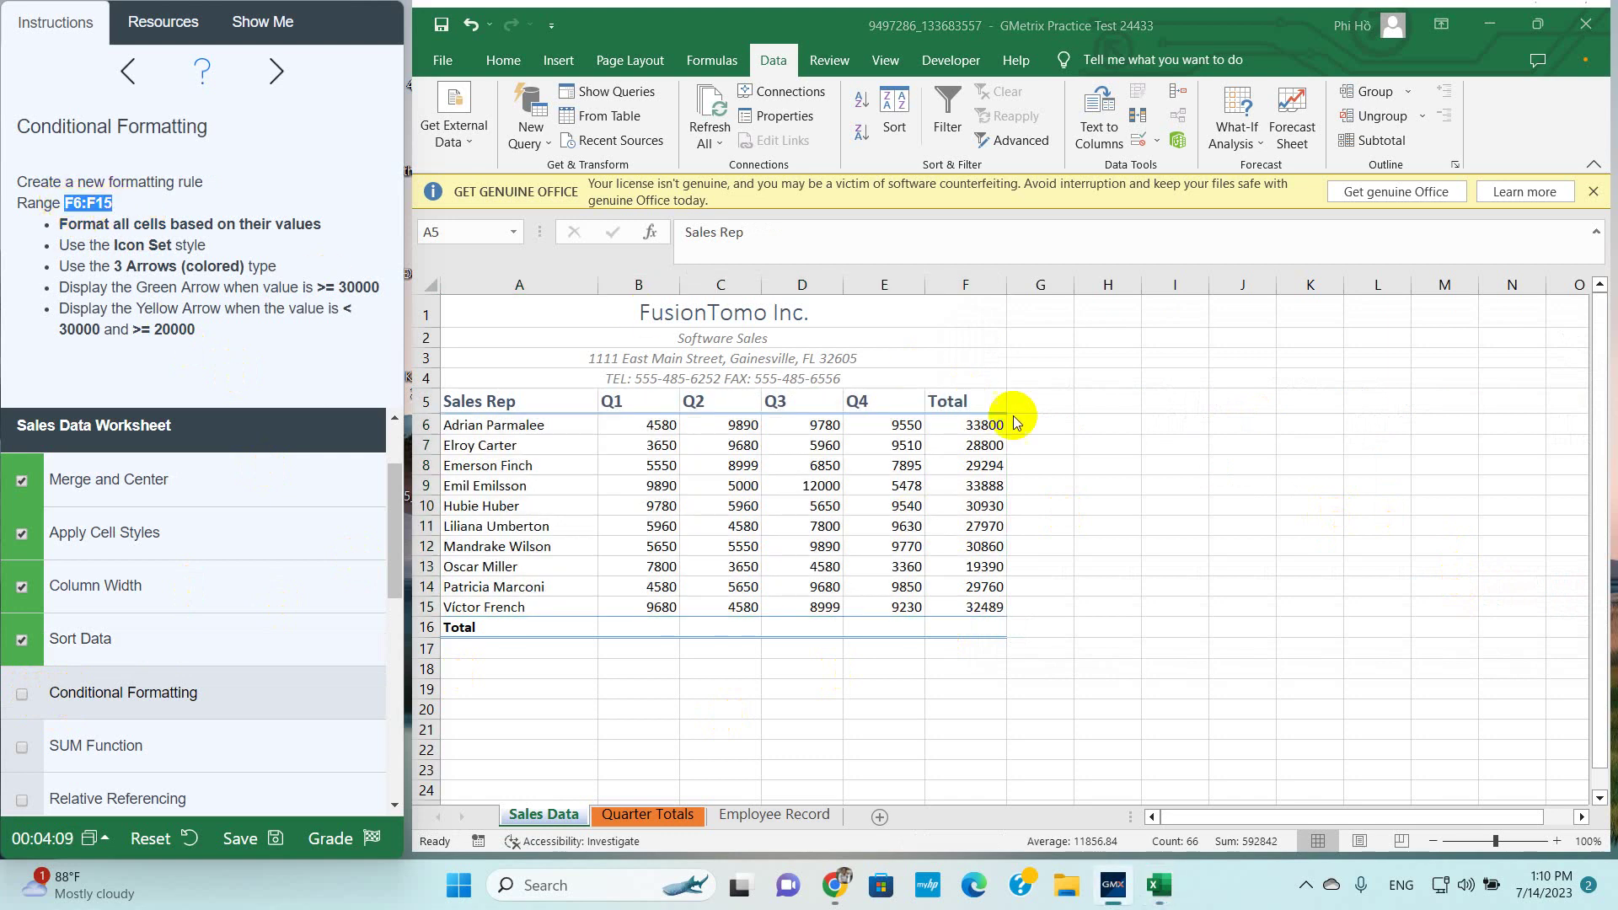
left_click_drag(982, 425, 978, 598)
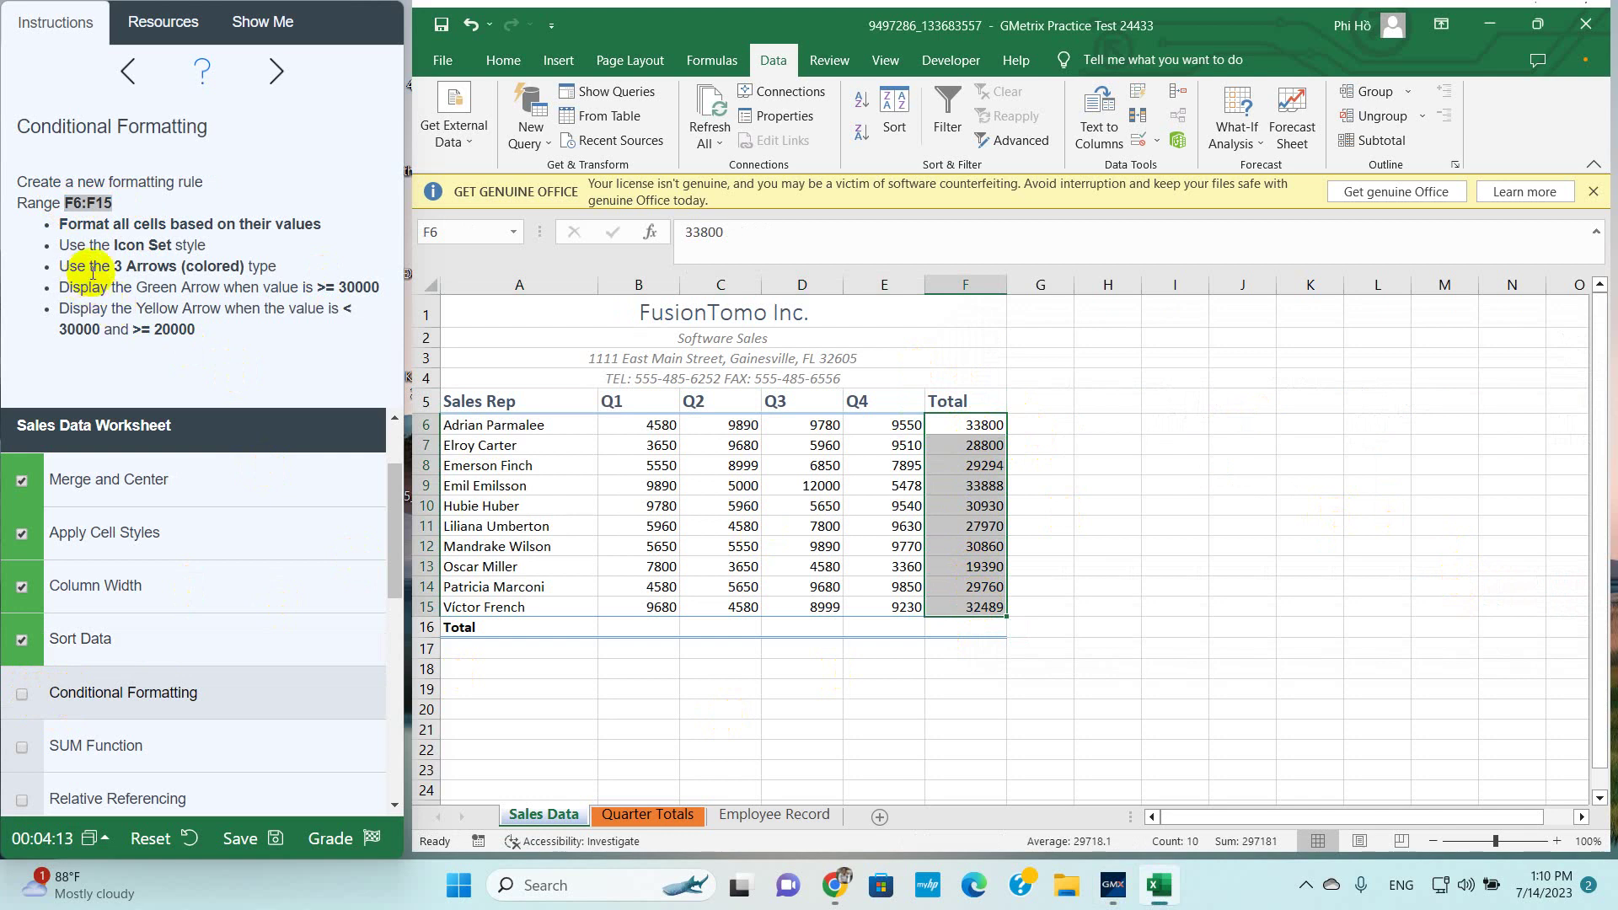
left_click(489, 66)
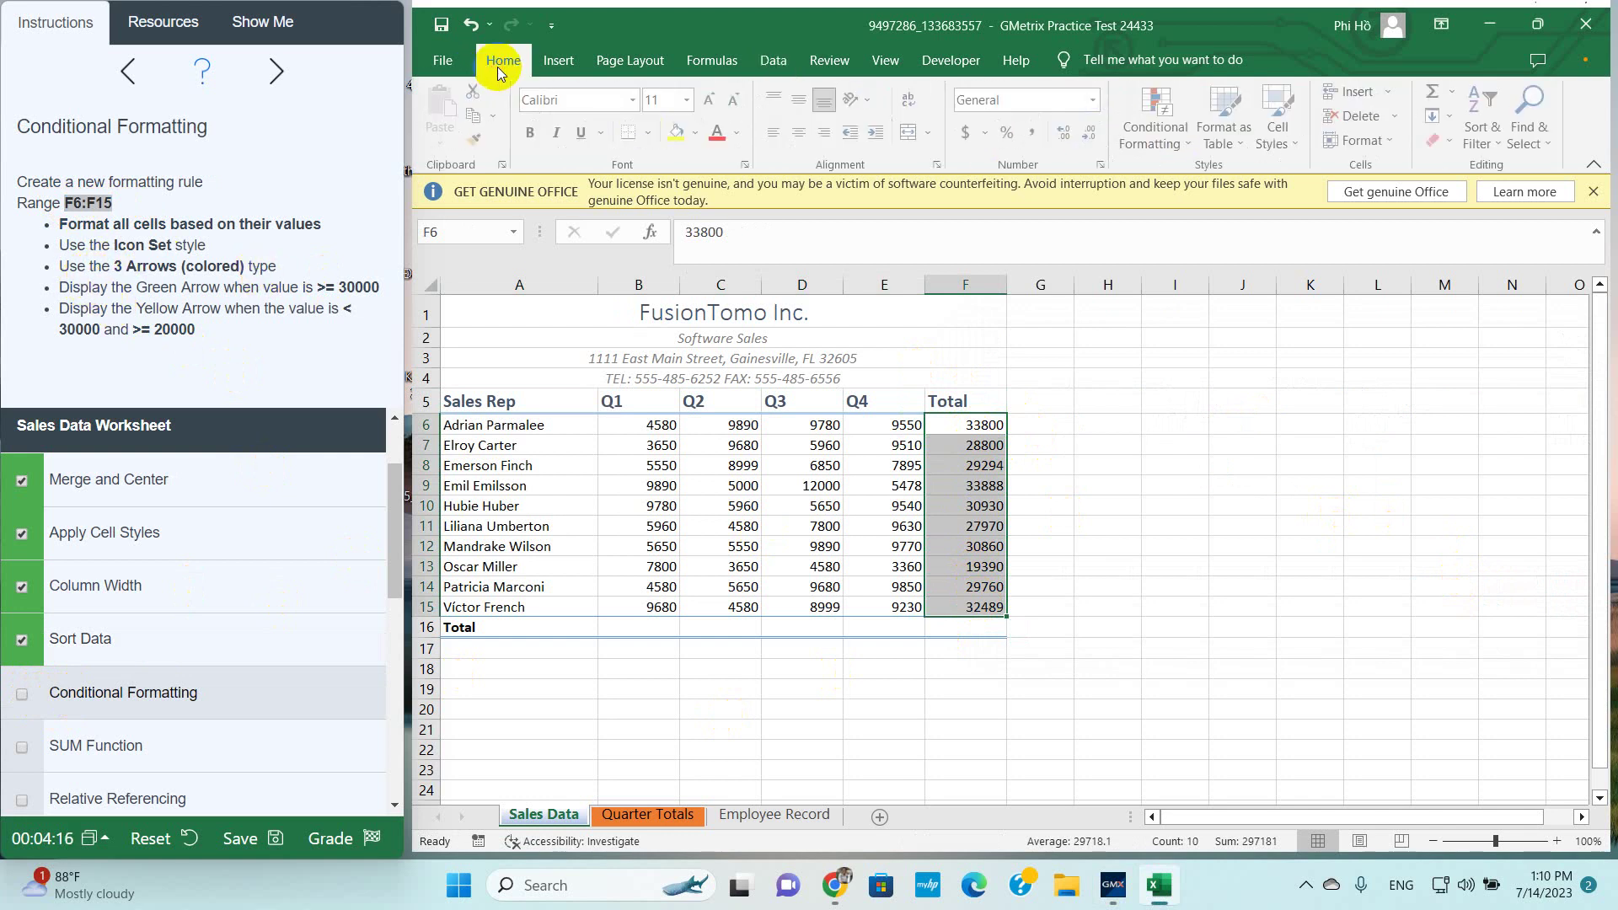
left_click(1185, 145)
mouse_move(1196, 367)
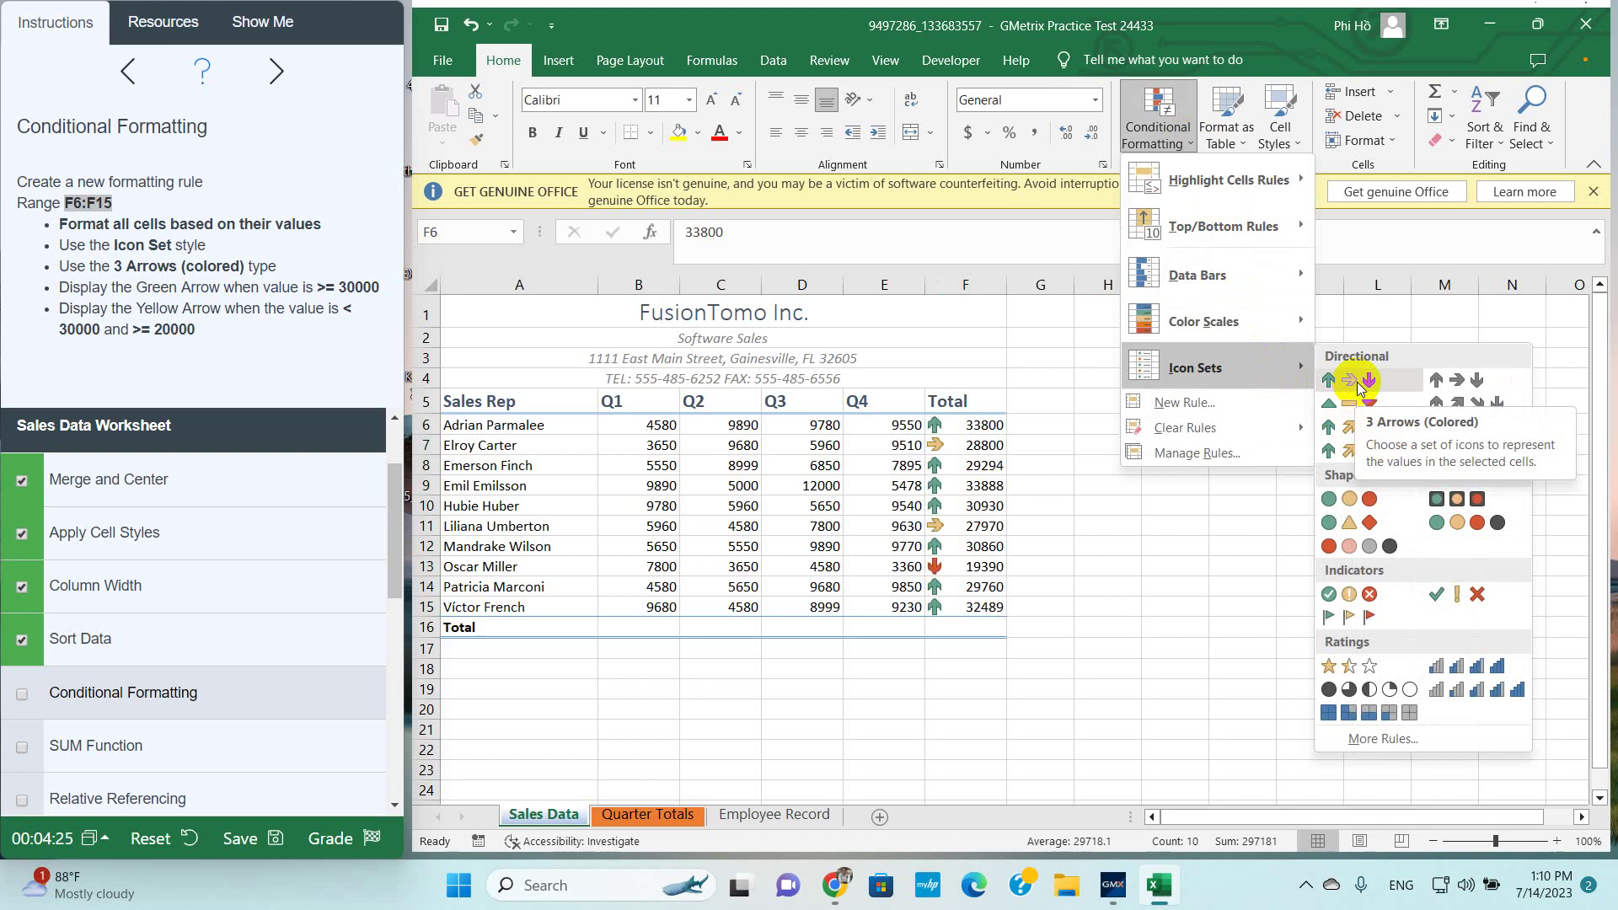
left_click(1357, 381)
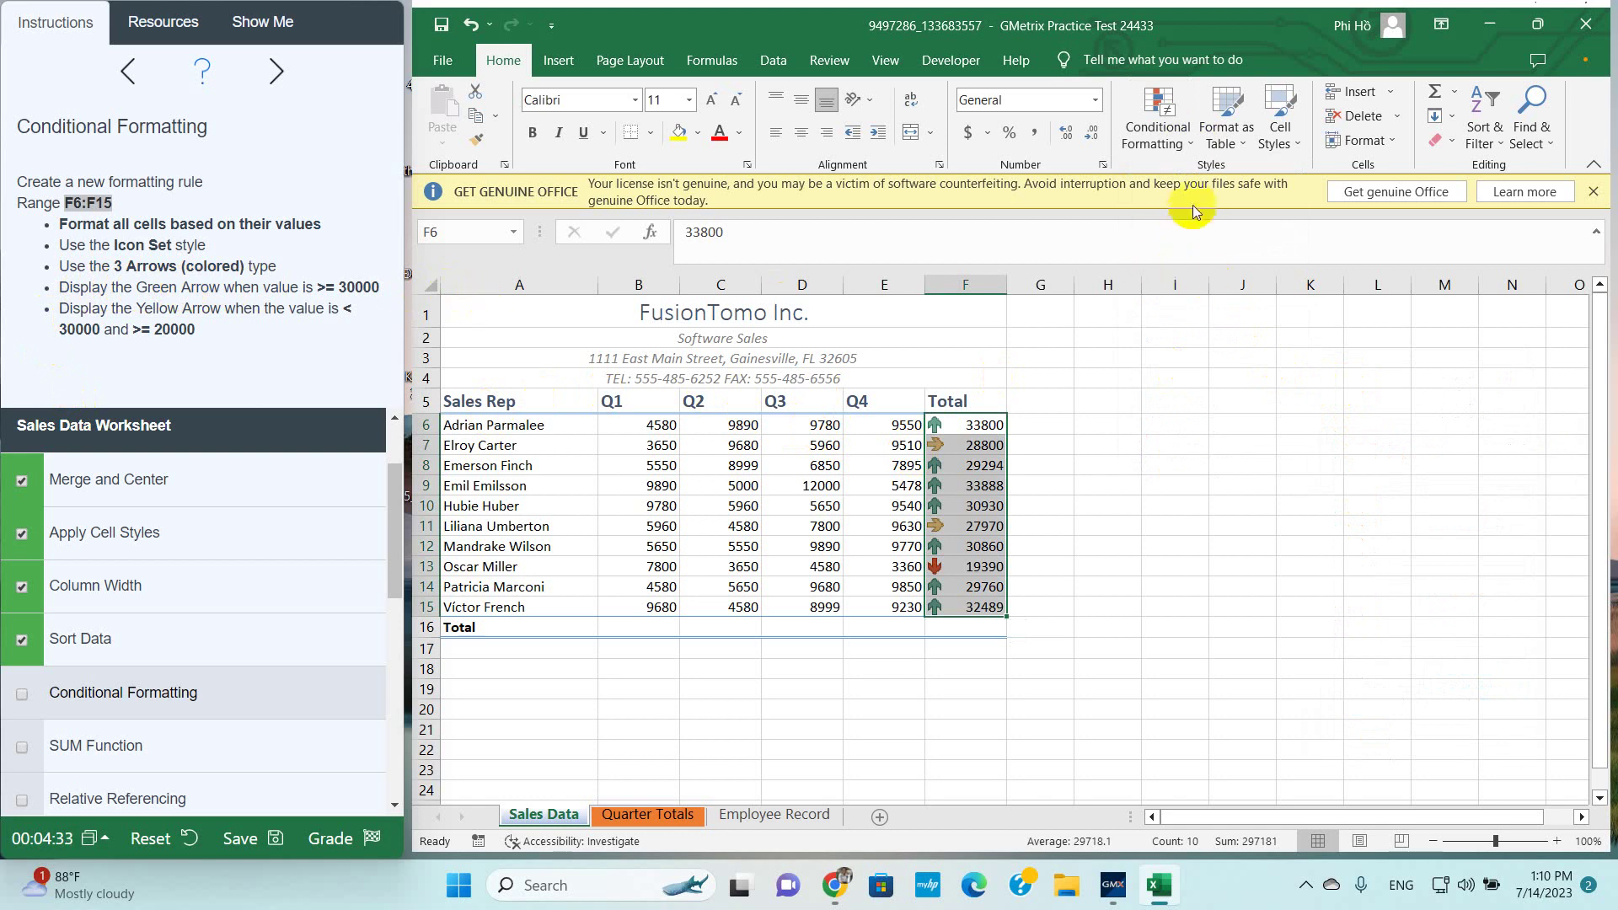
Reopen the Conditional Formatting menu to adjust the icon set rule
left_click(1194, 148)
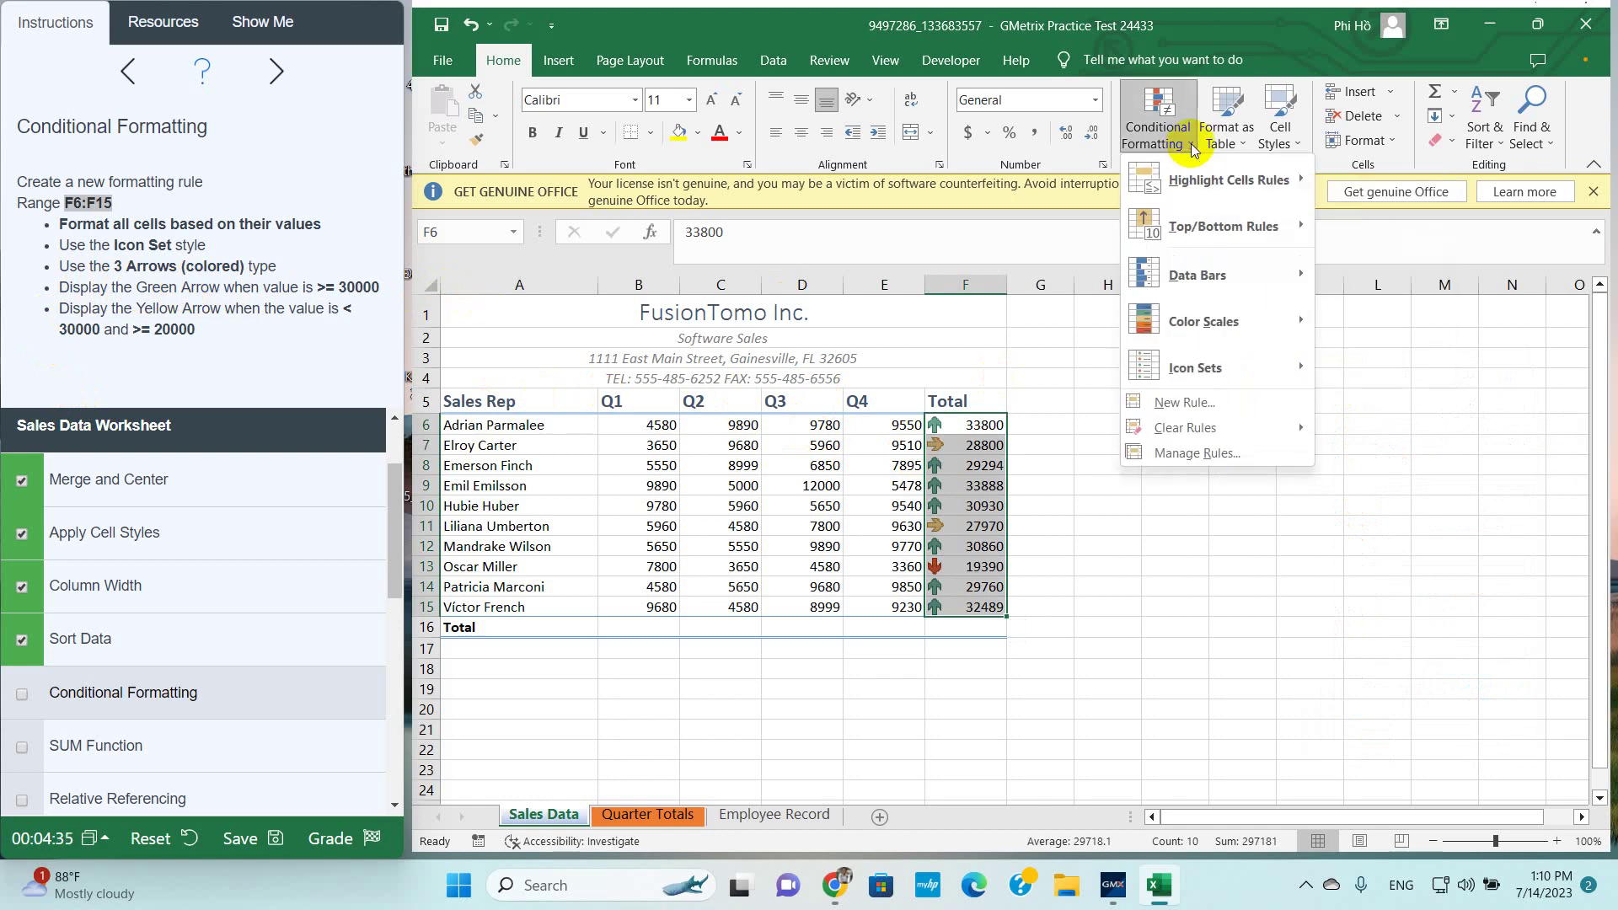
left_click(1193, 148)
left_click(1193, 149)
left_click(1194, 149)
left_click(1194, 148)
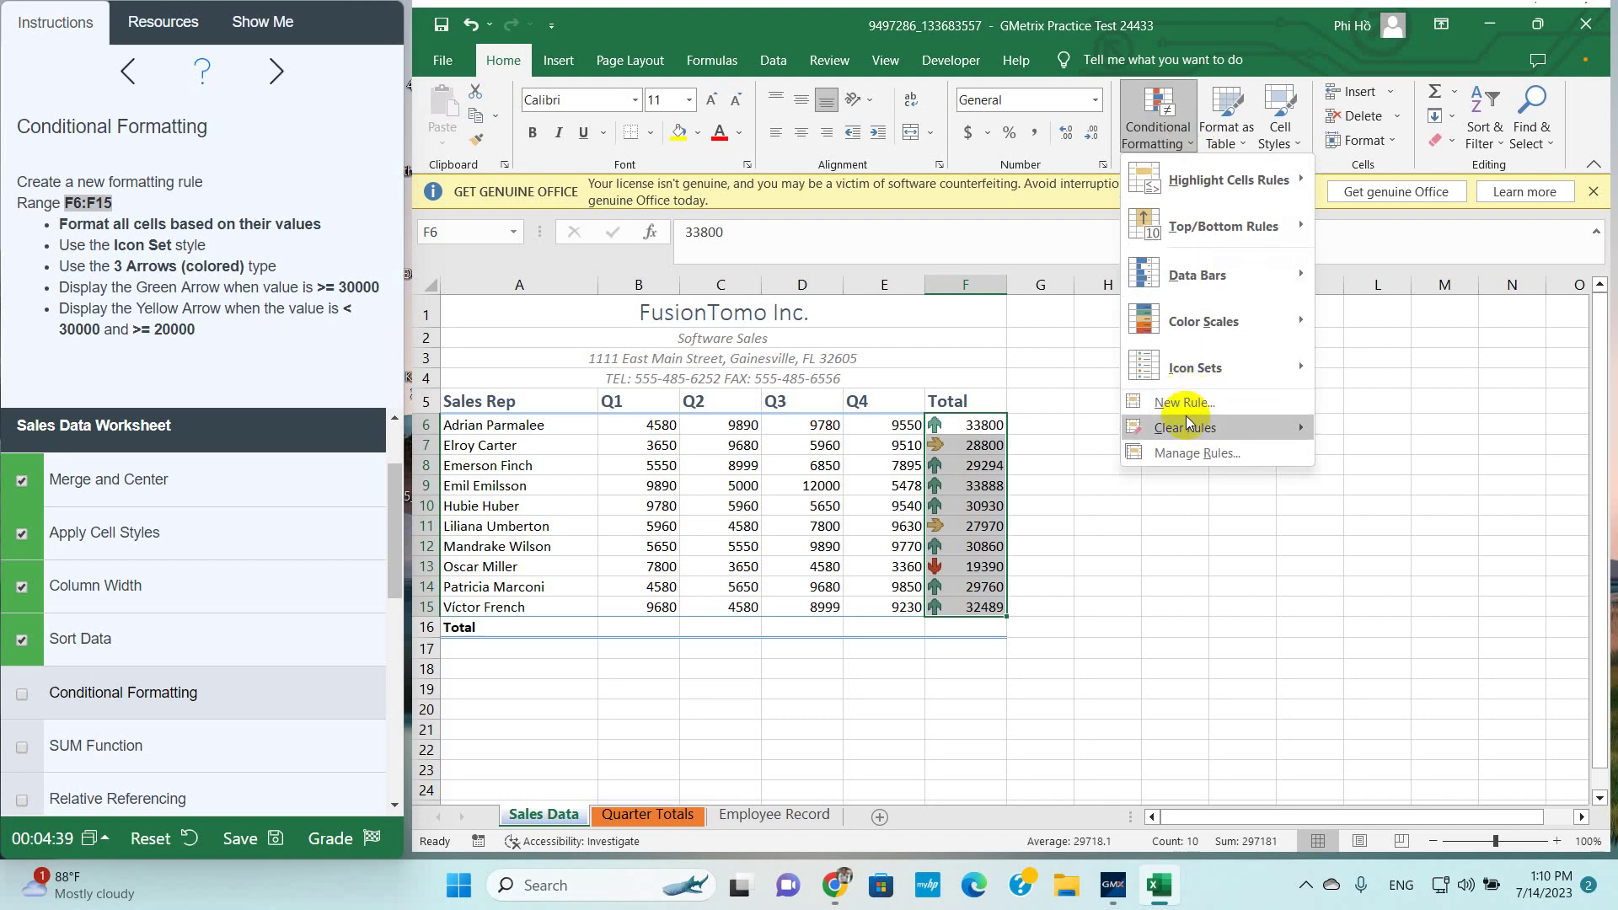
left_click(1194, 148)
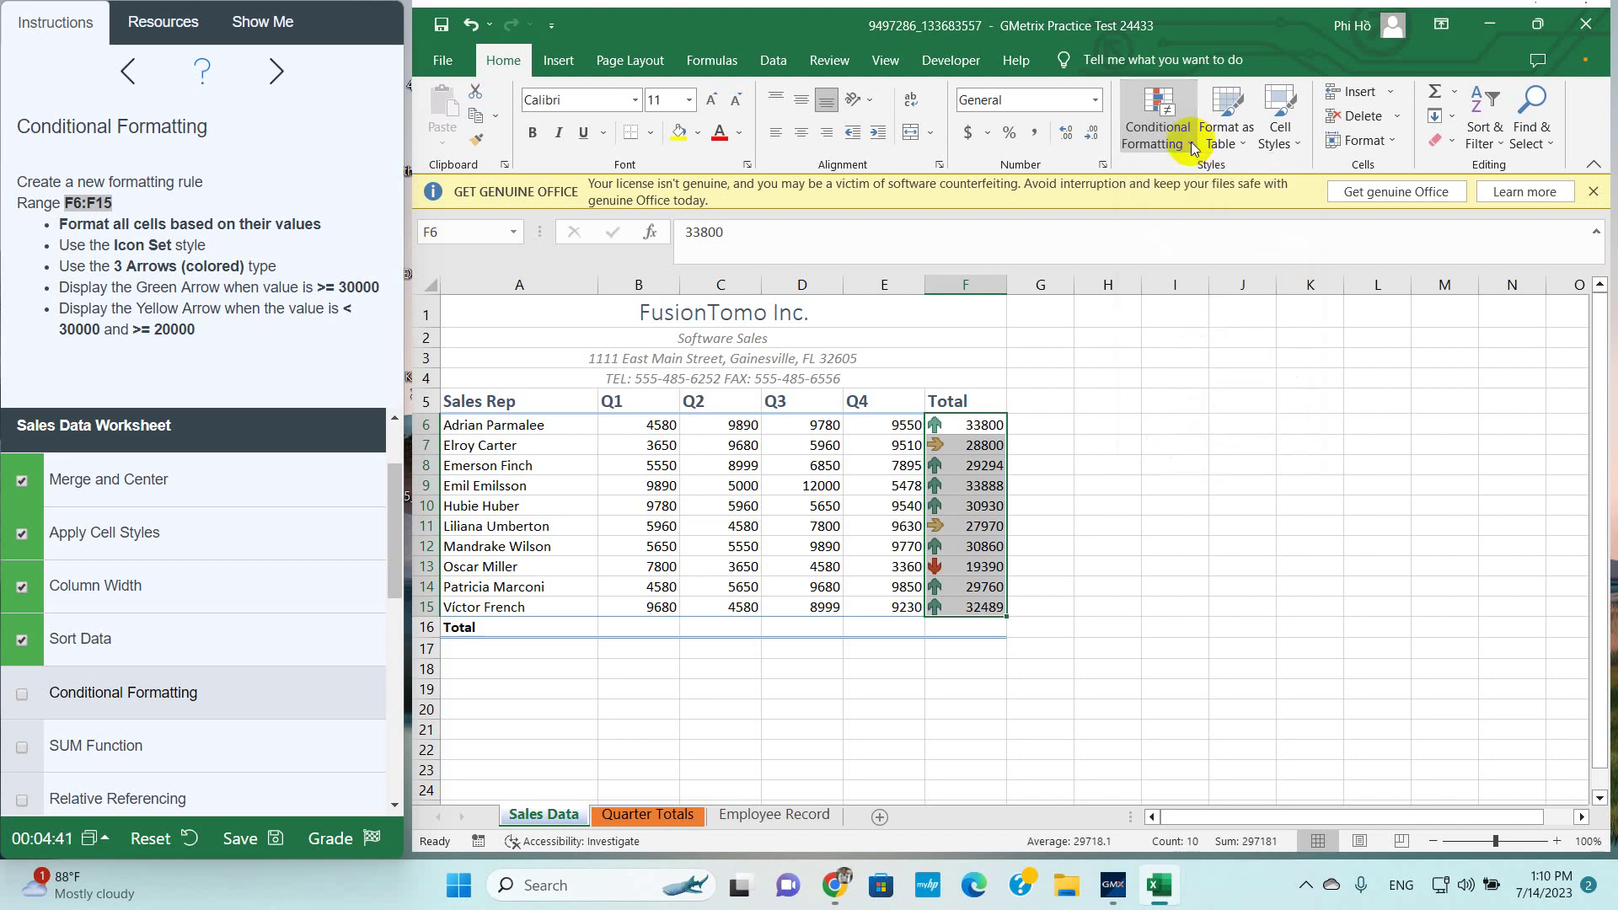
left_click(1193, 149)
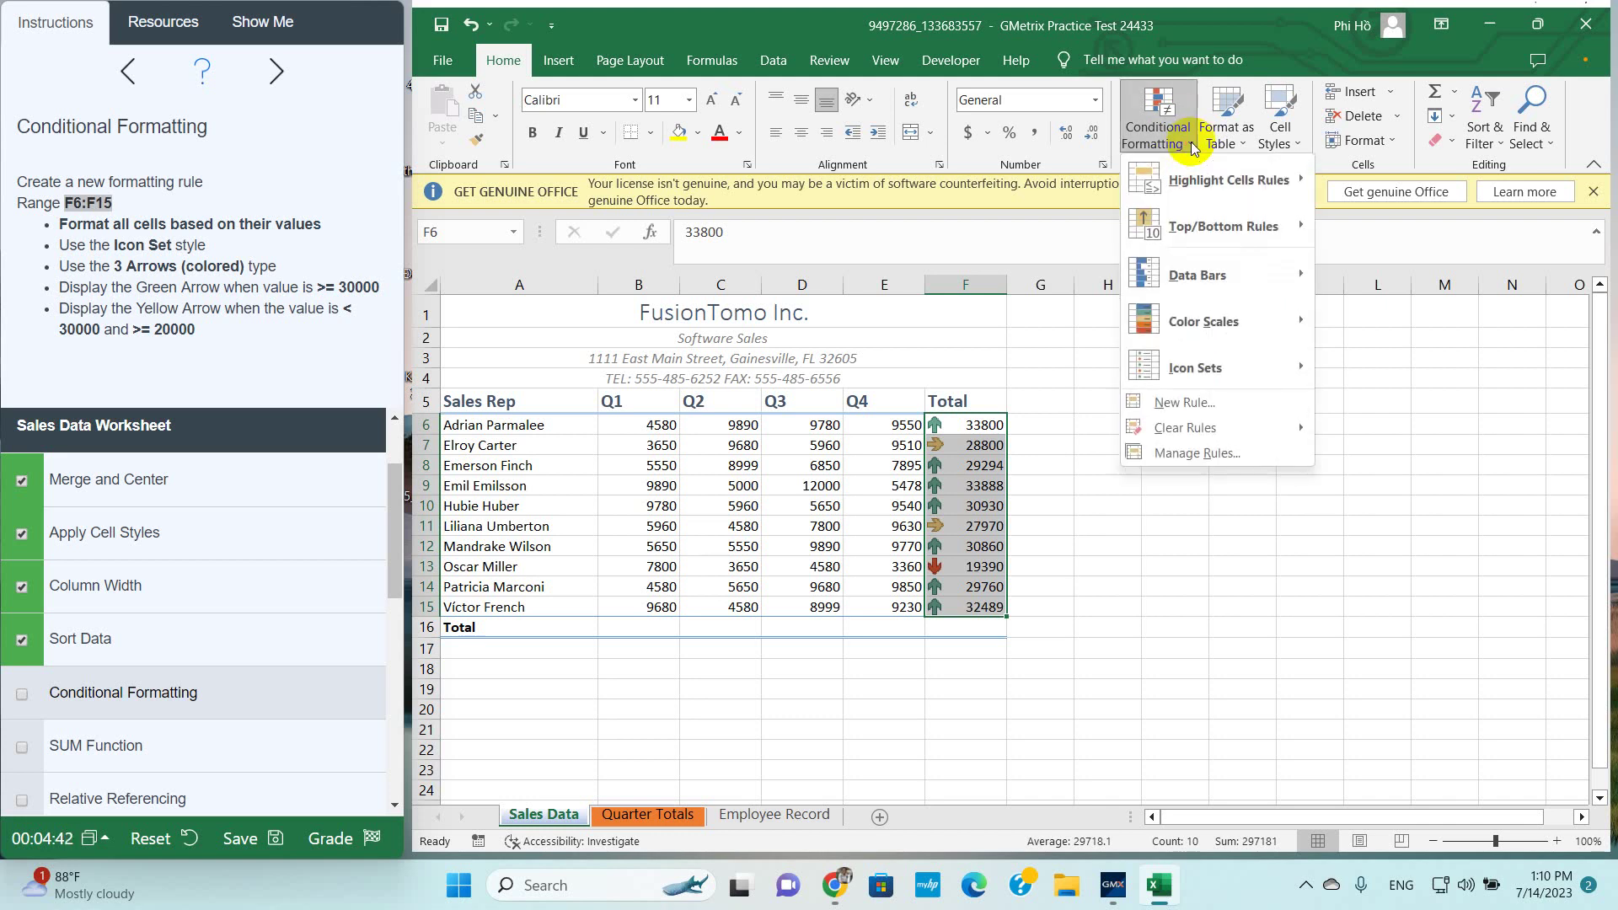
Edit the icon set rule to Number thresholds: green at >= 30000, yellow at >= 20000
left_click(1192, 453)
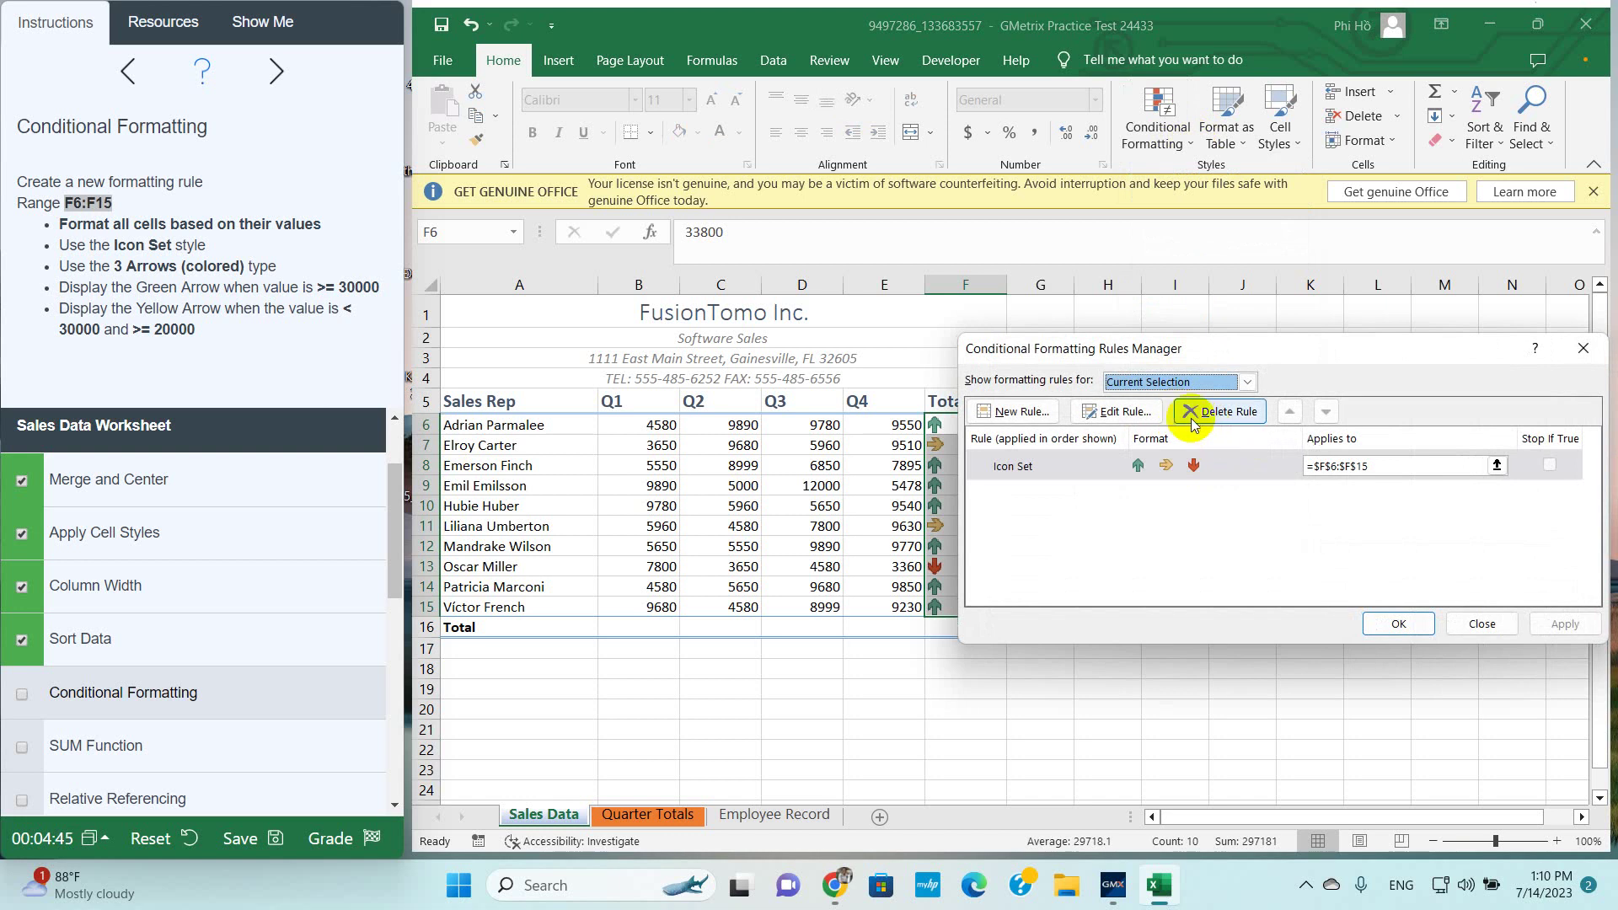
left_click(1115, 412)
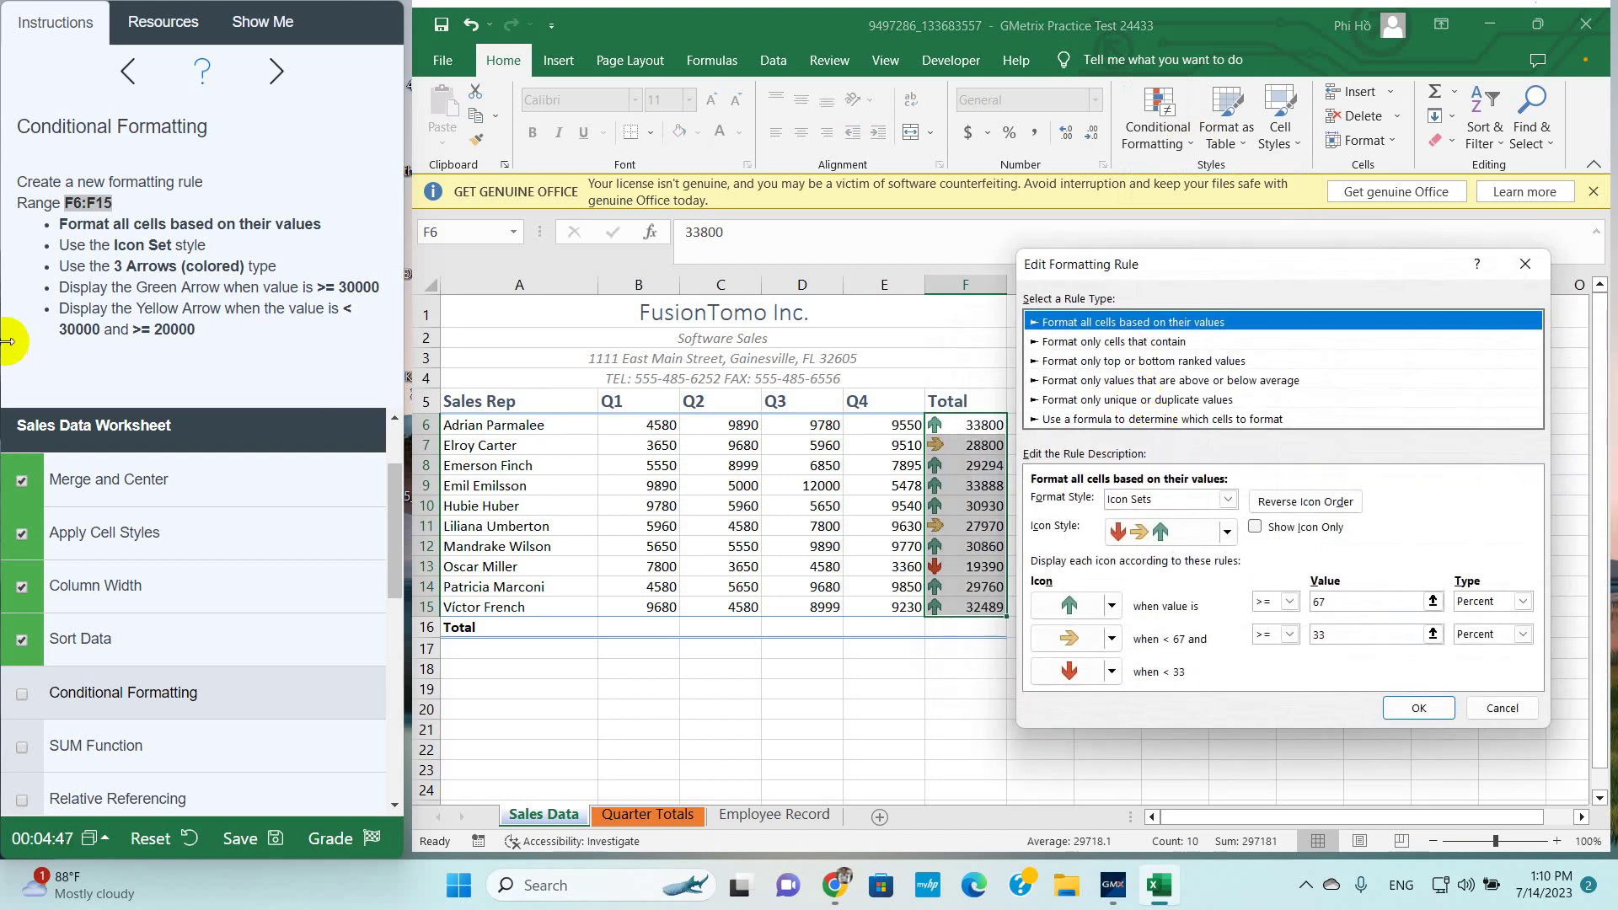
left_click(1478, 601)
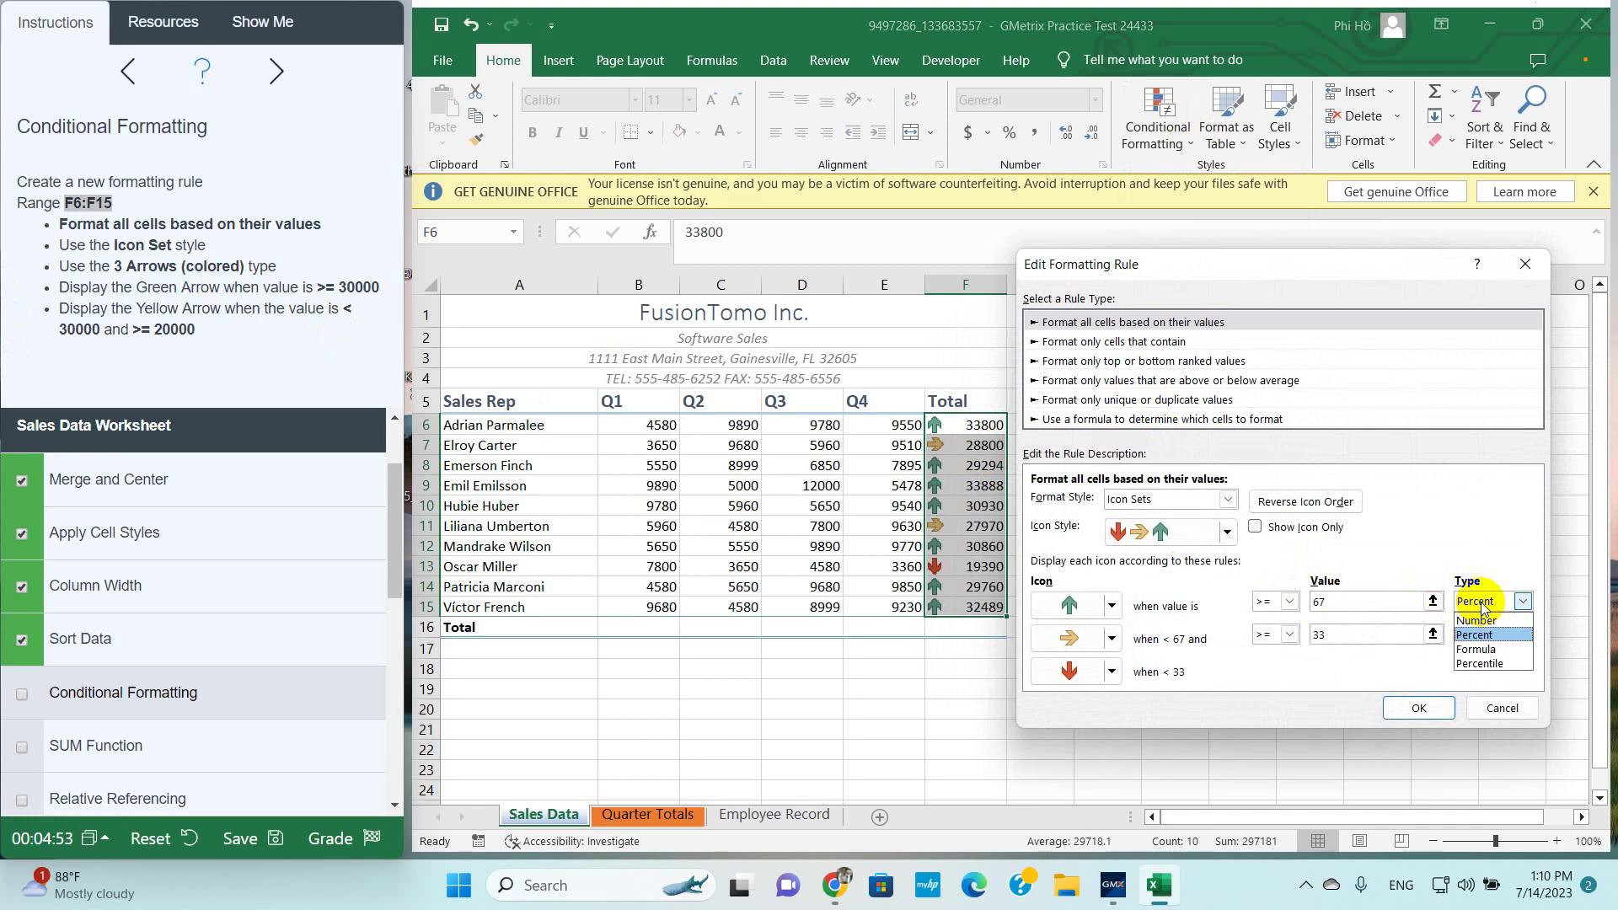
left_click(1479, 621)
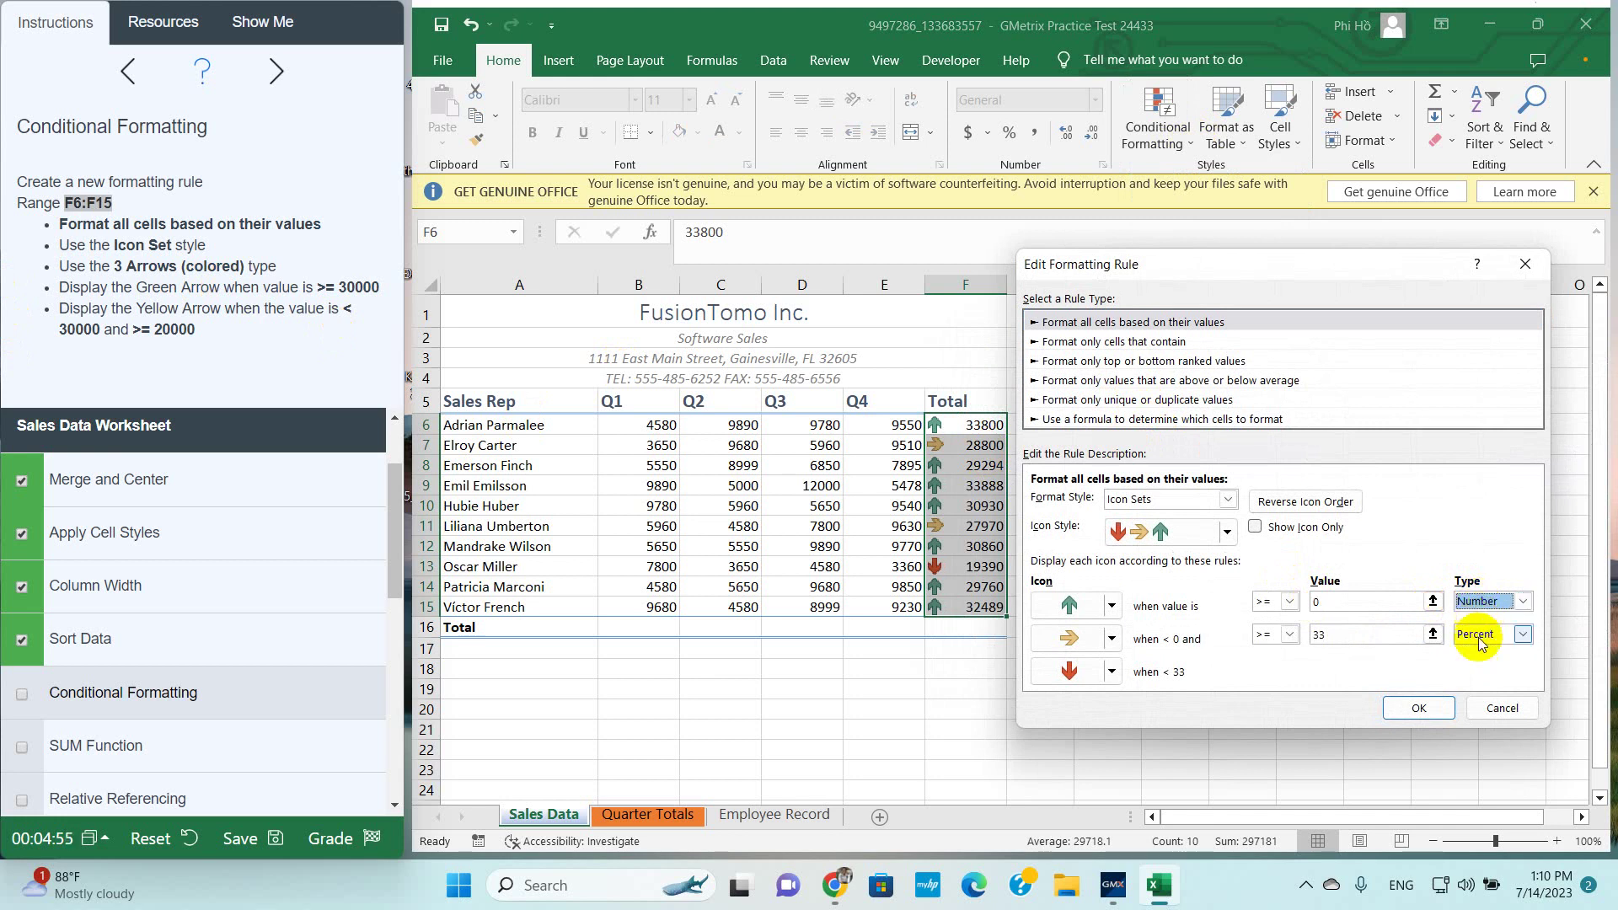
left_click(1492, 634)
left_click(1479, 653)
left_click(1336, 602)
type("30000")
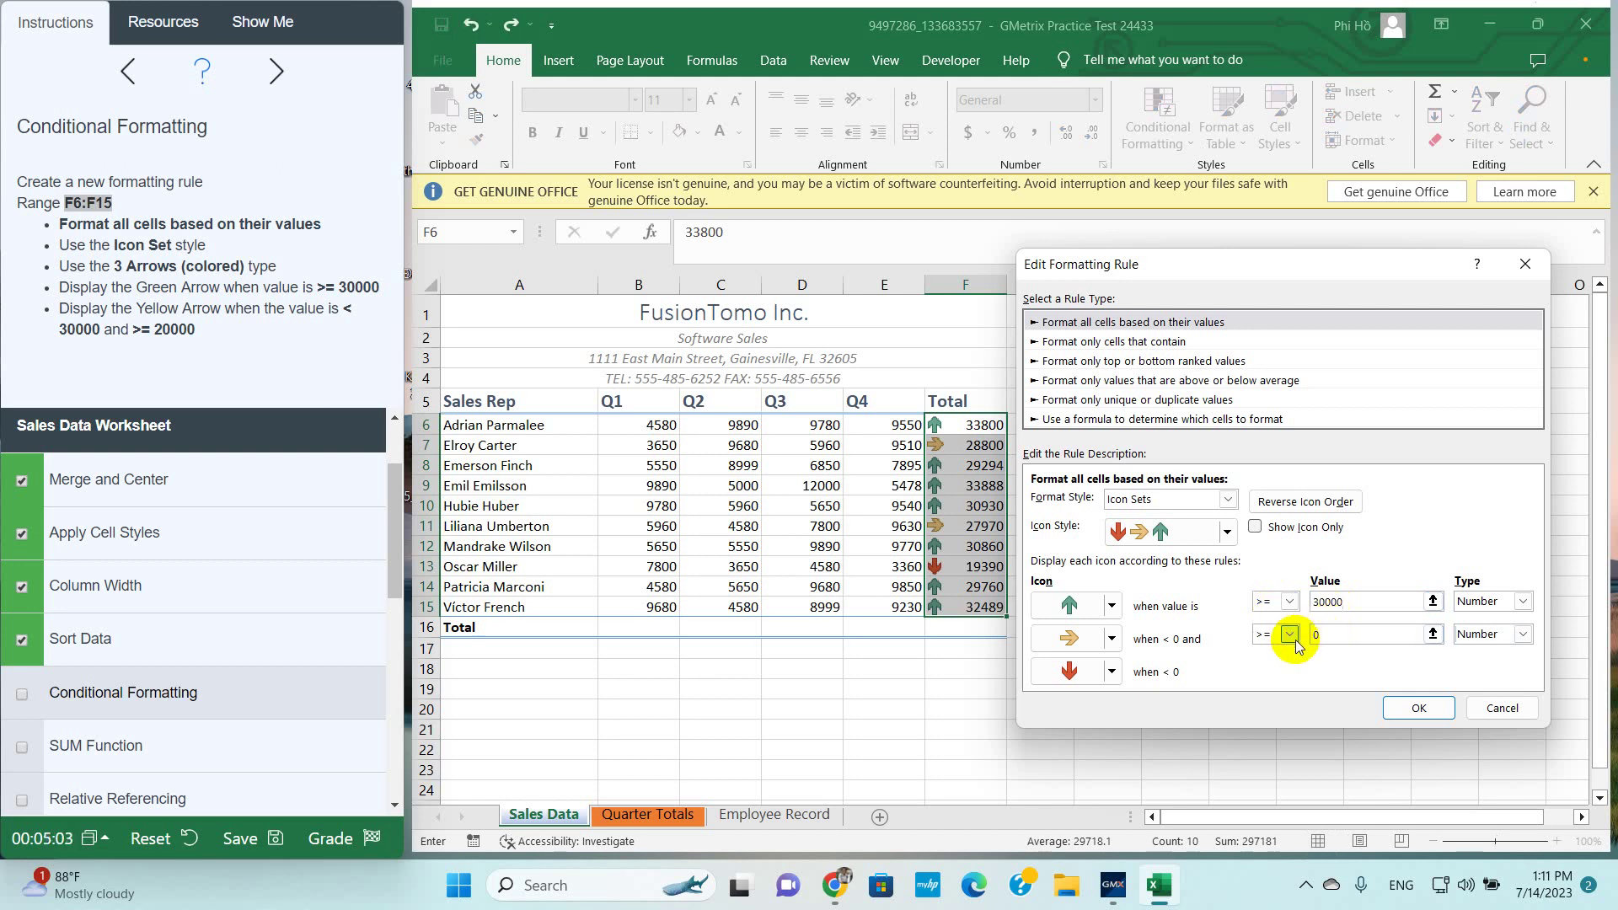
left_click(1340, 636)
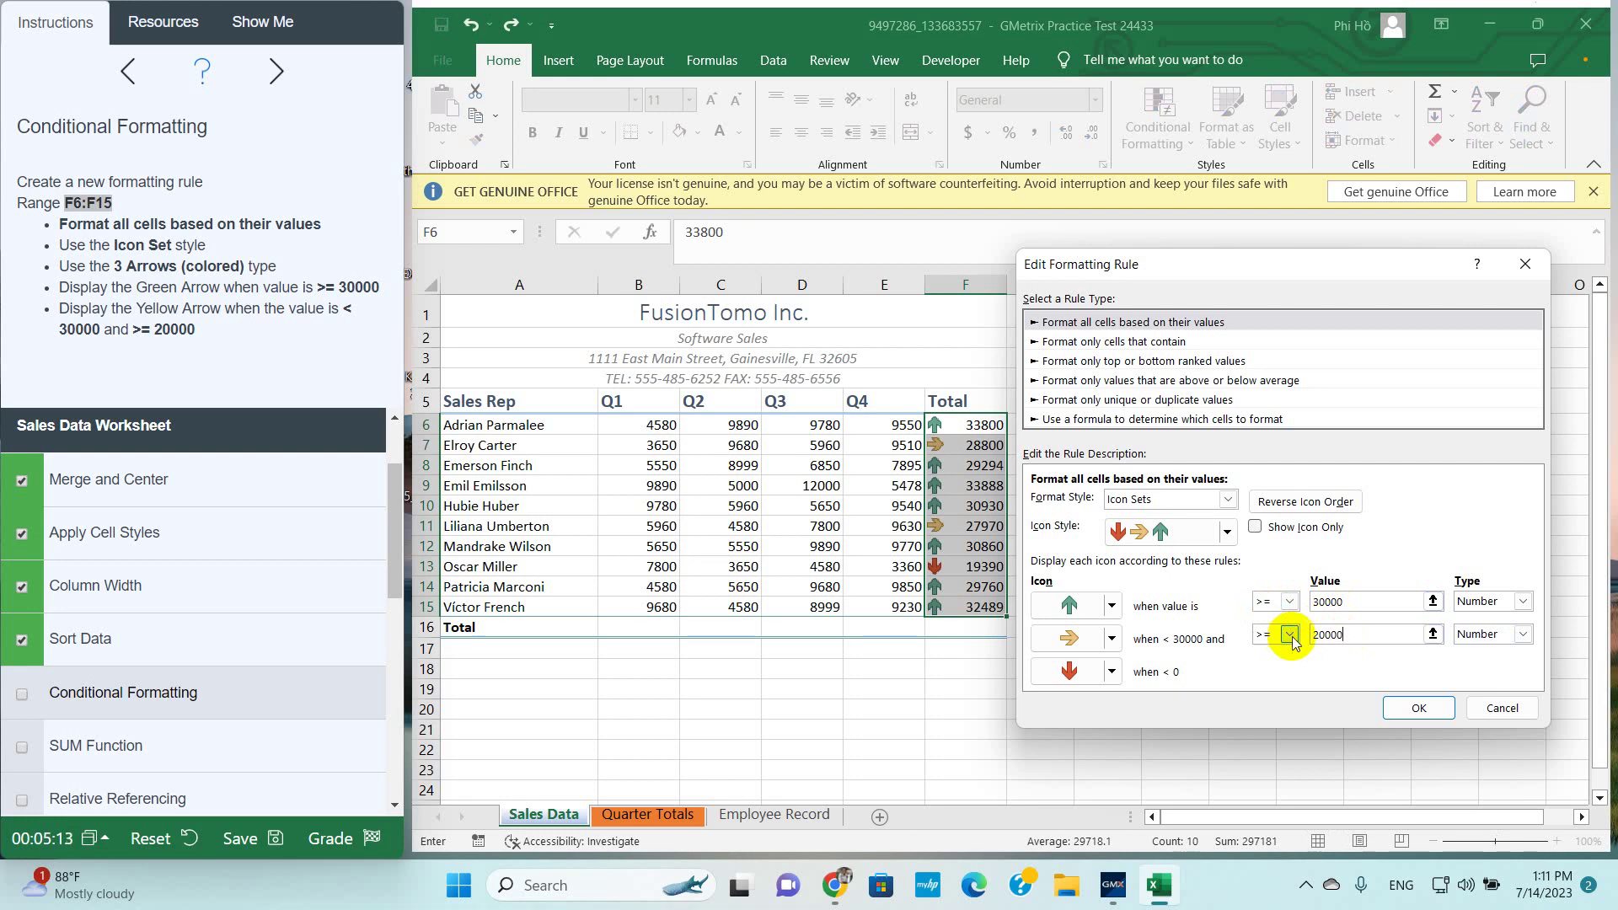
left_click(1413, 707)
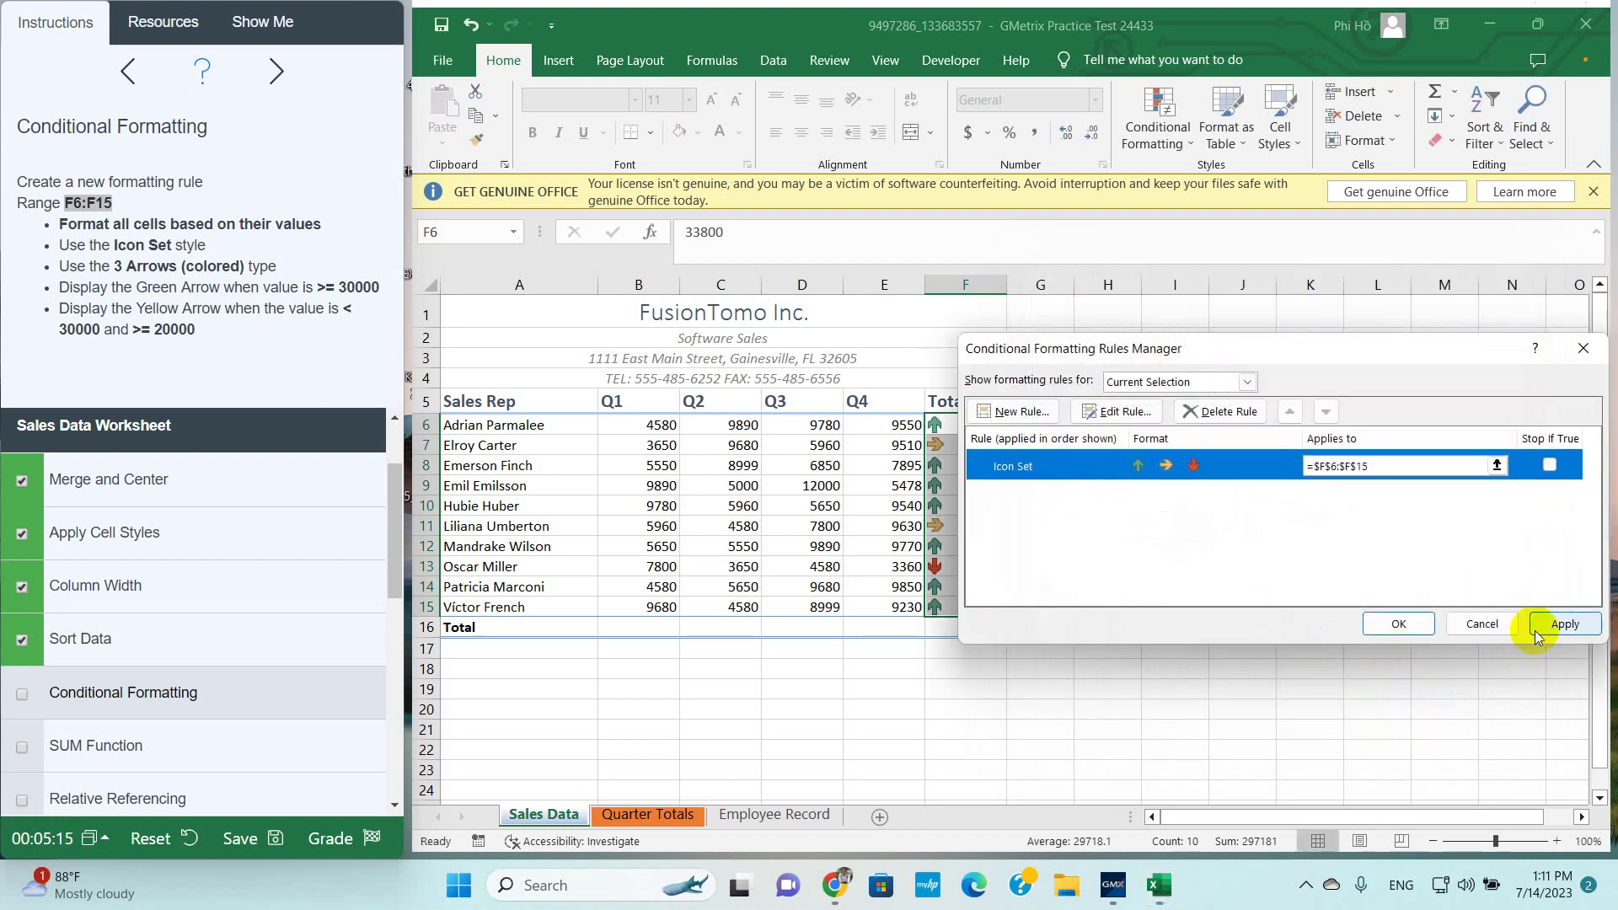
left_click(1535, 631)
left_click(1399, 624)
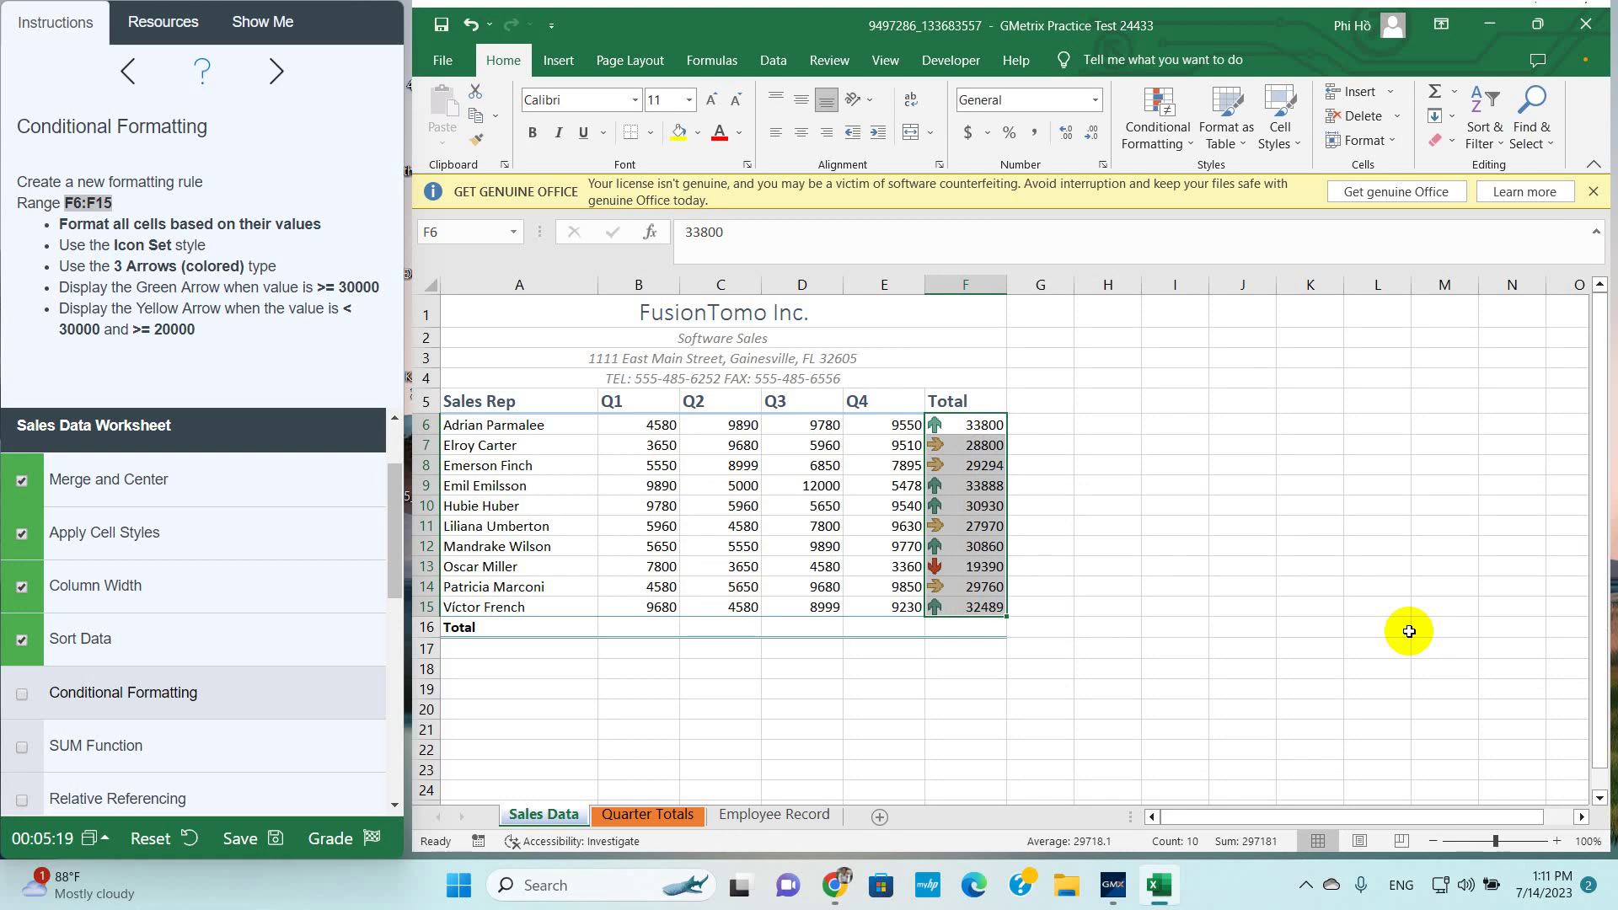
Mark the conditional formatting task complete and bring up the SUM Function task instructions
scroll(69, 657, "down", 3)
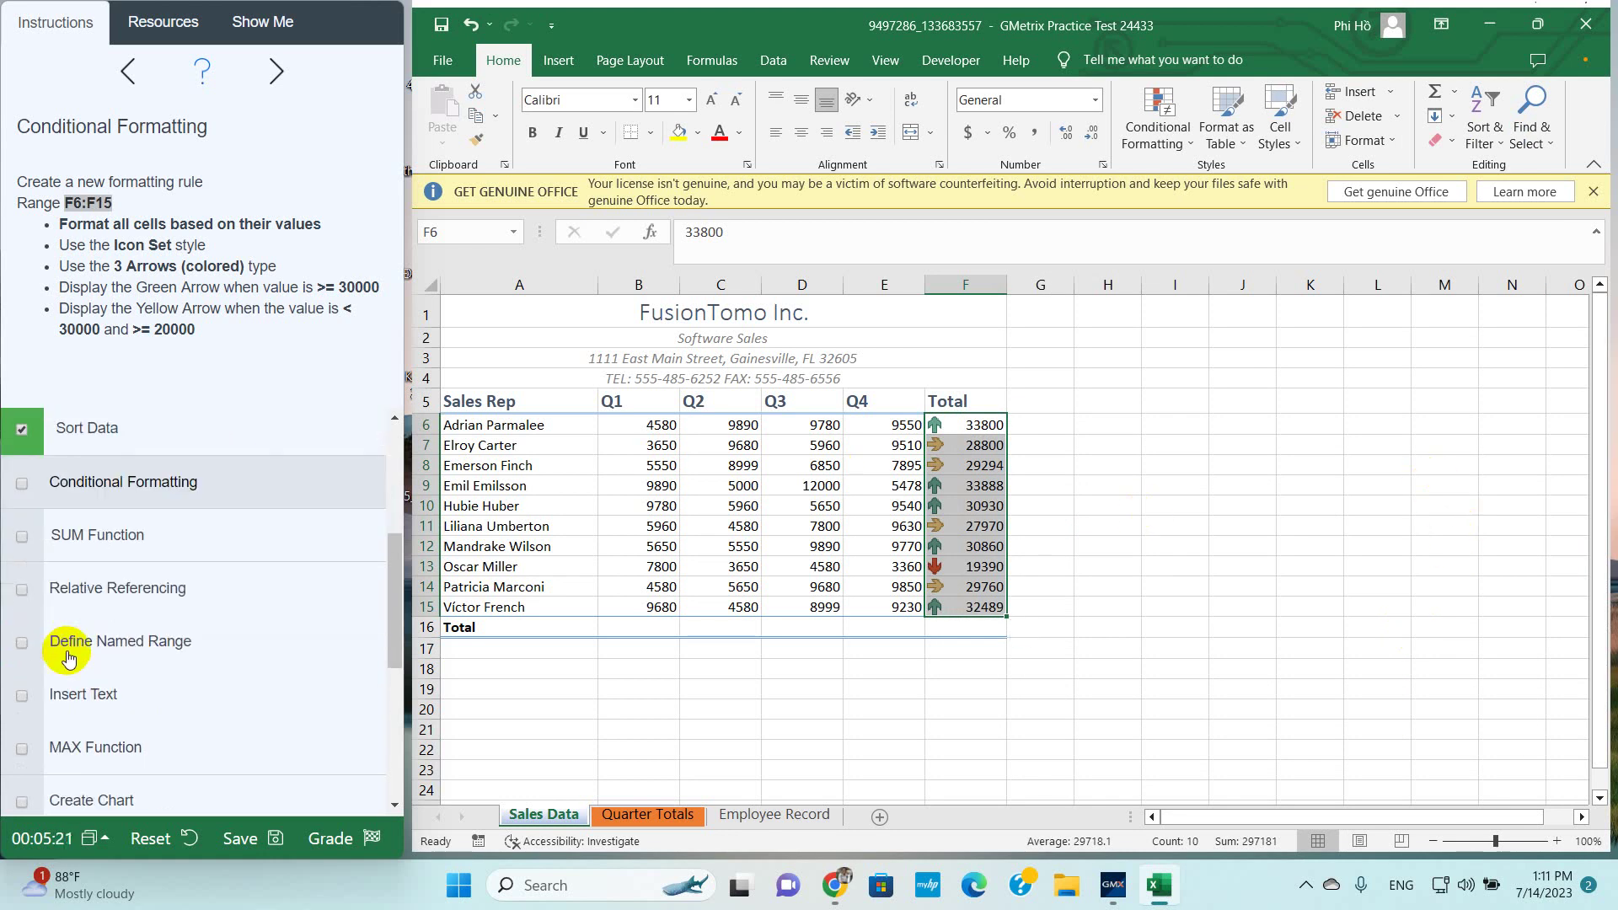
left_click(22, 482)
left_click(71, 544)
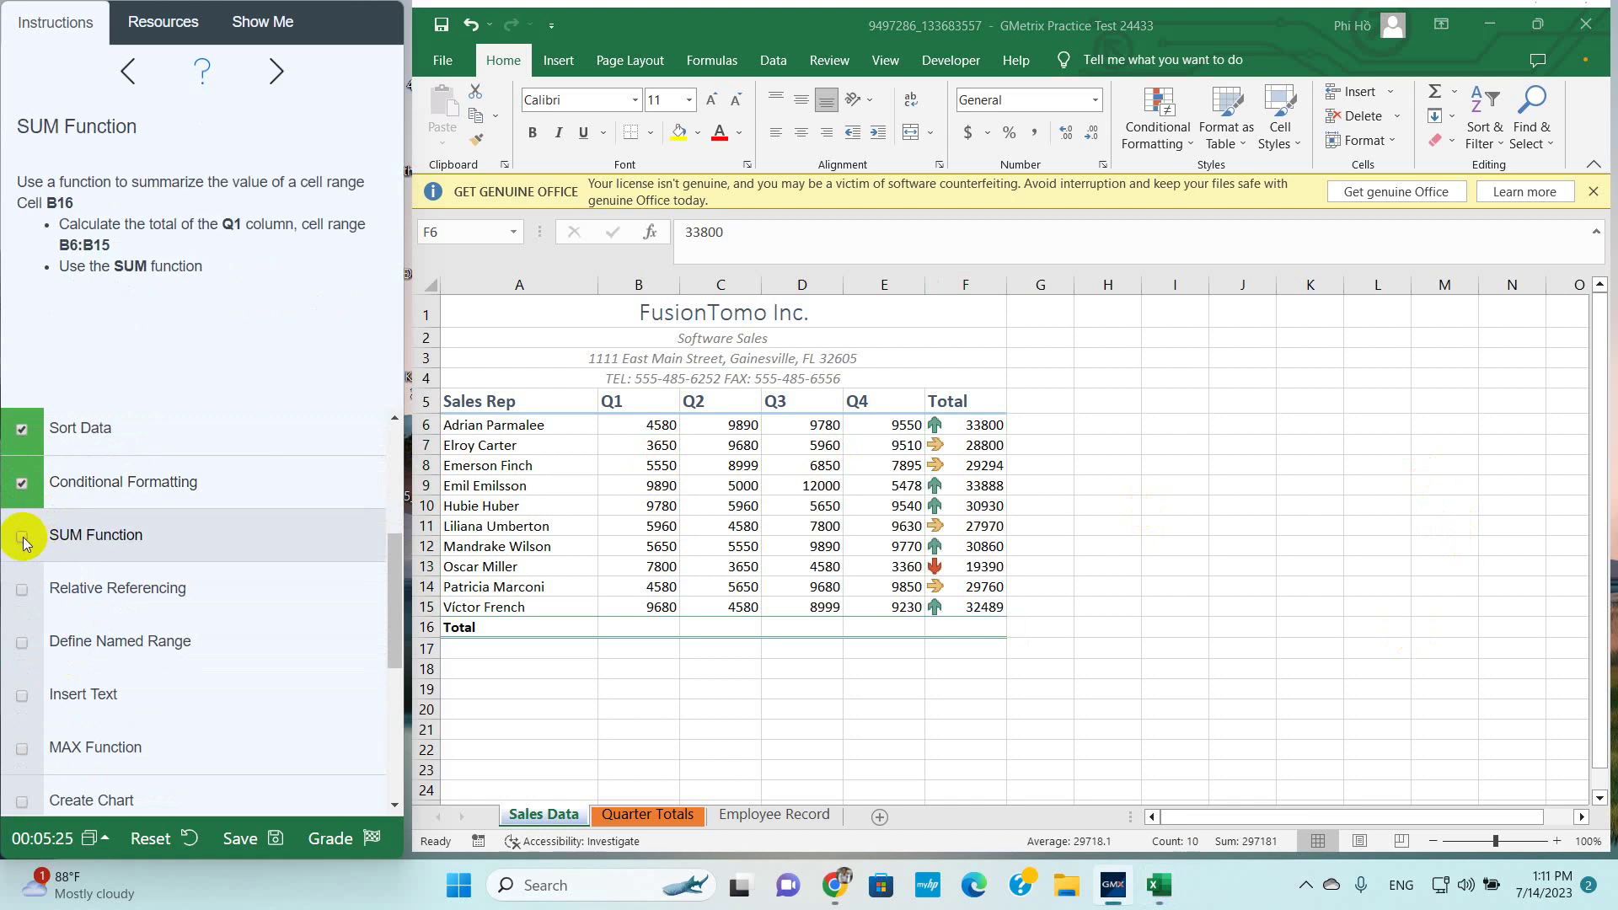
left_click_drag(137, 224, 171, 228)
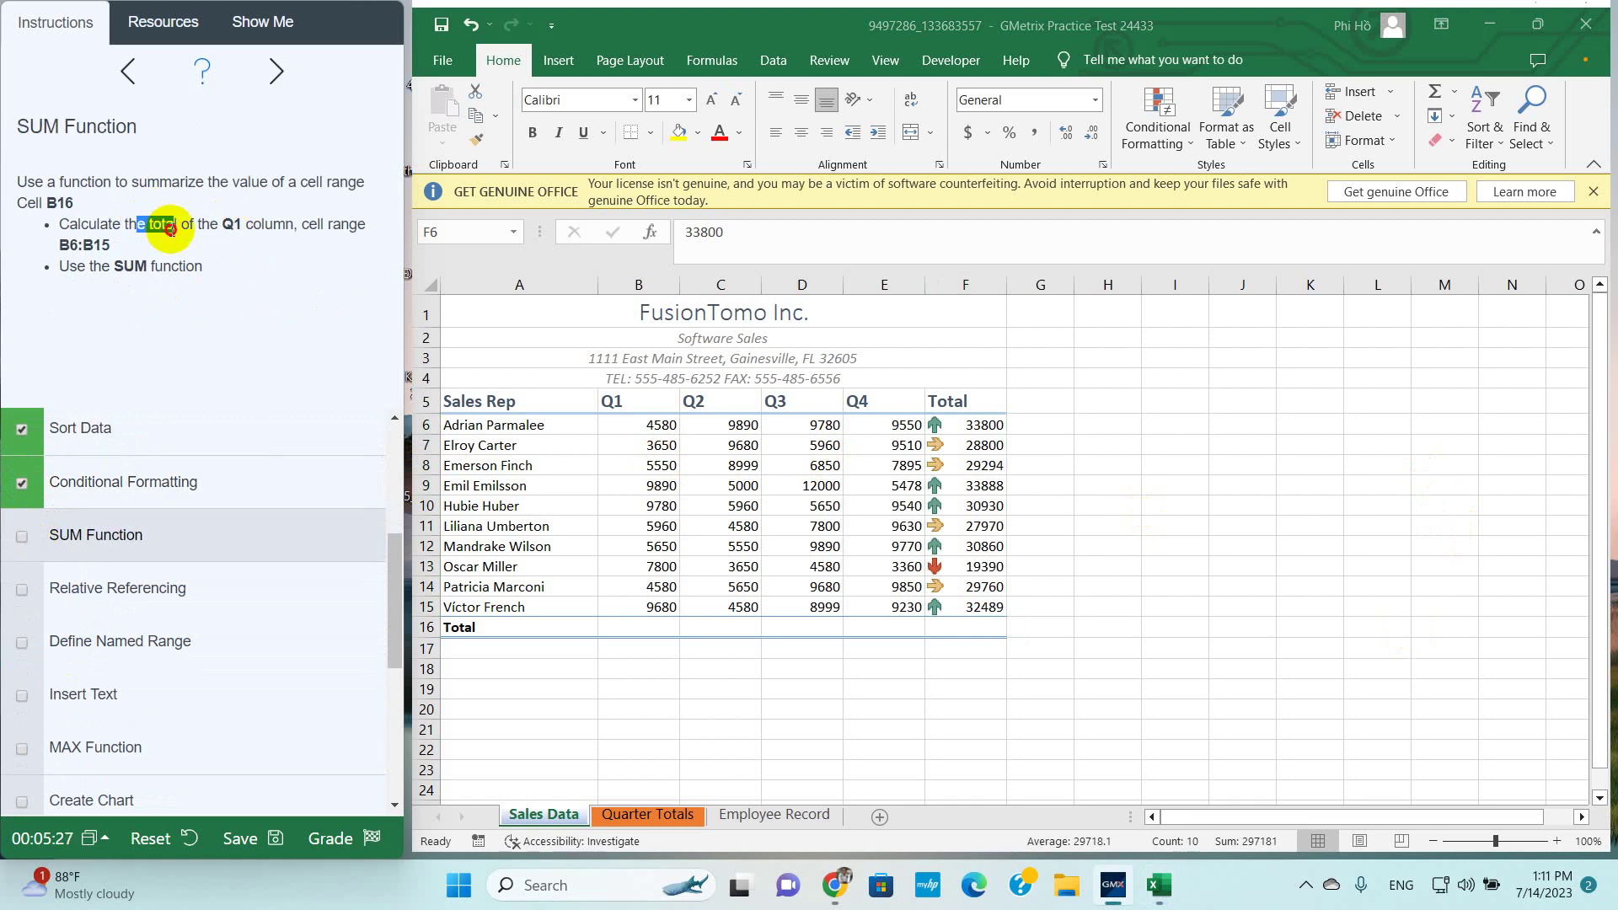
Enter =SUM(B6:B15) in B16 to total Q1 at 67120, then tick the SUM Function task
left_click(643, 622)
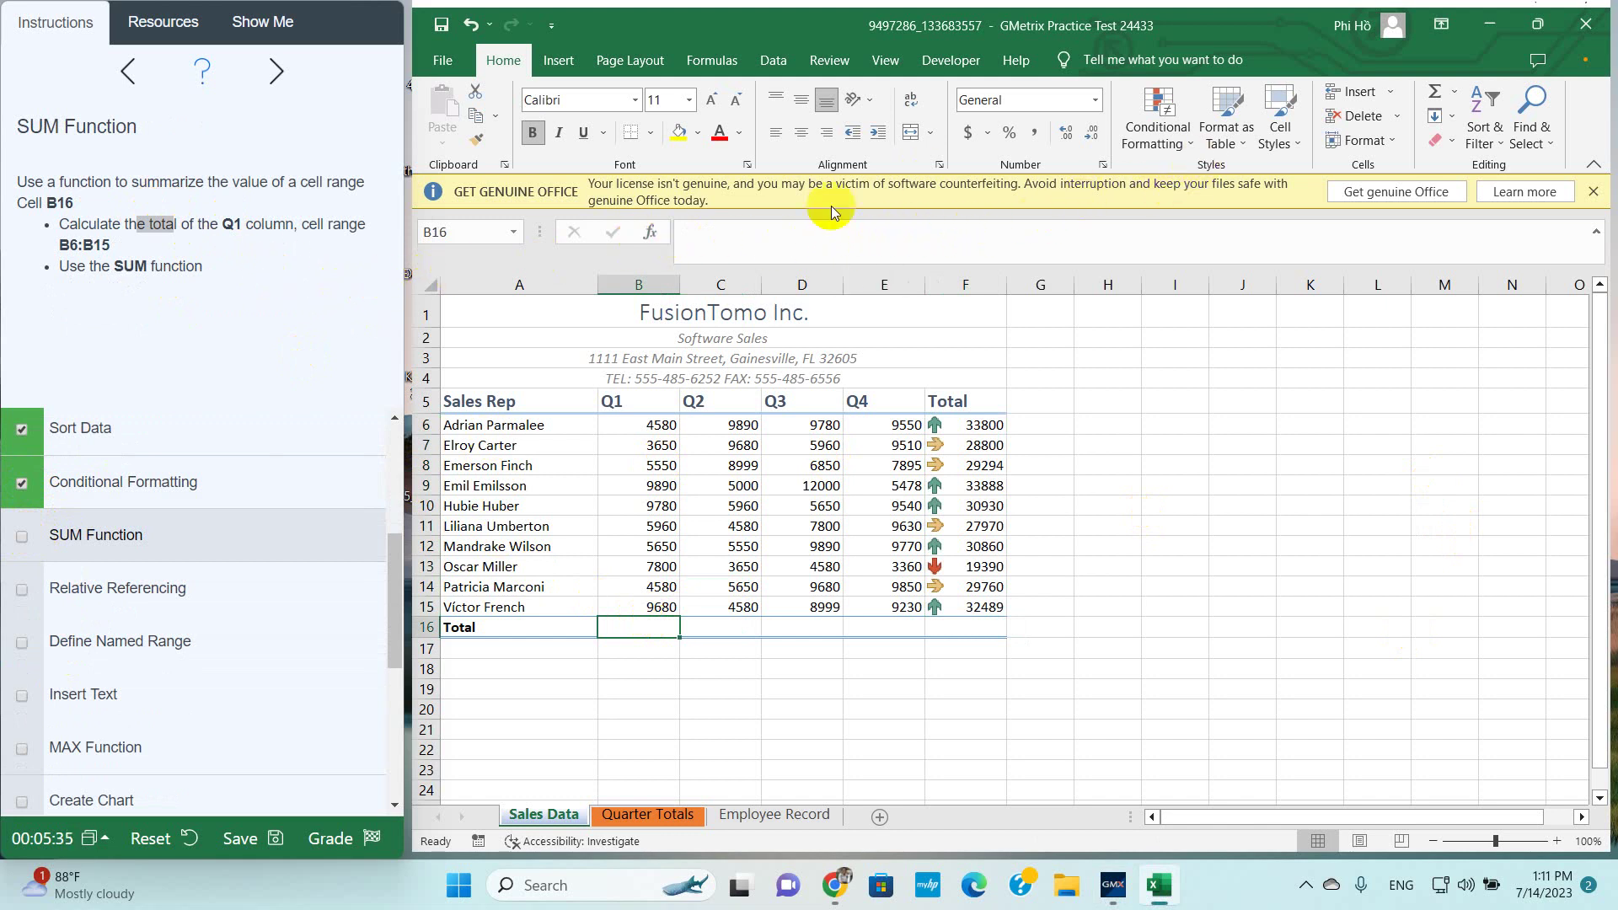
left_click(1454, 91)
left_click(1463, 123)
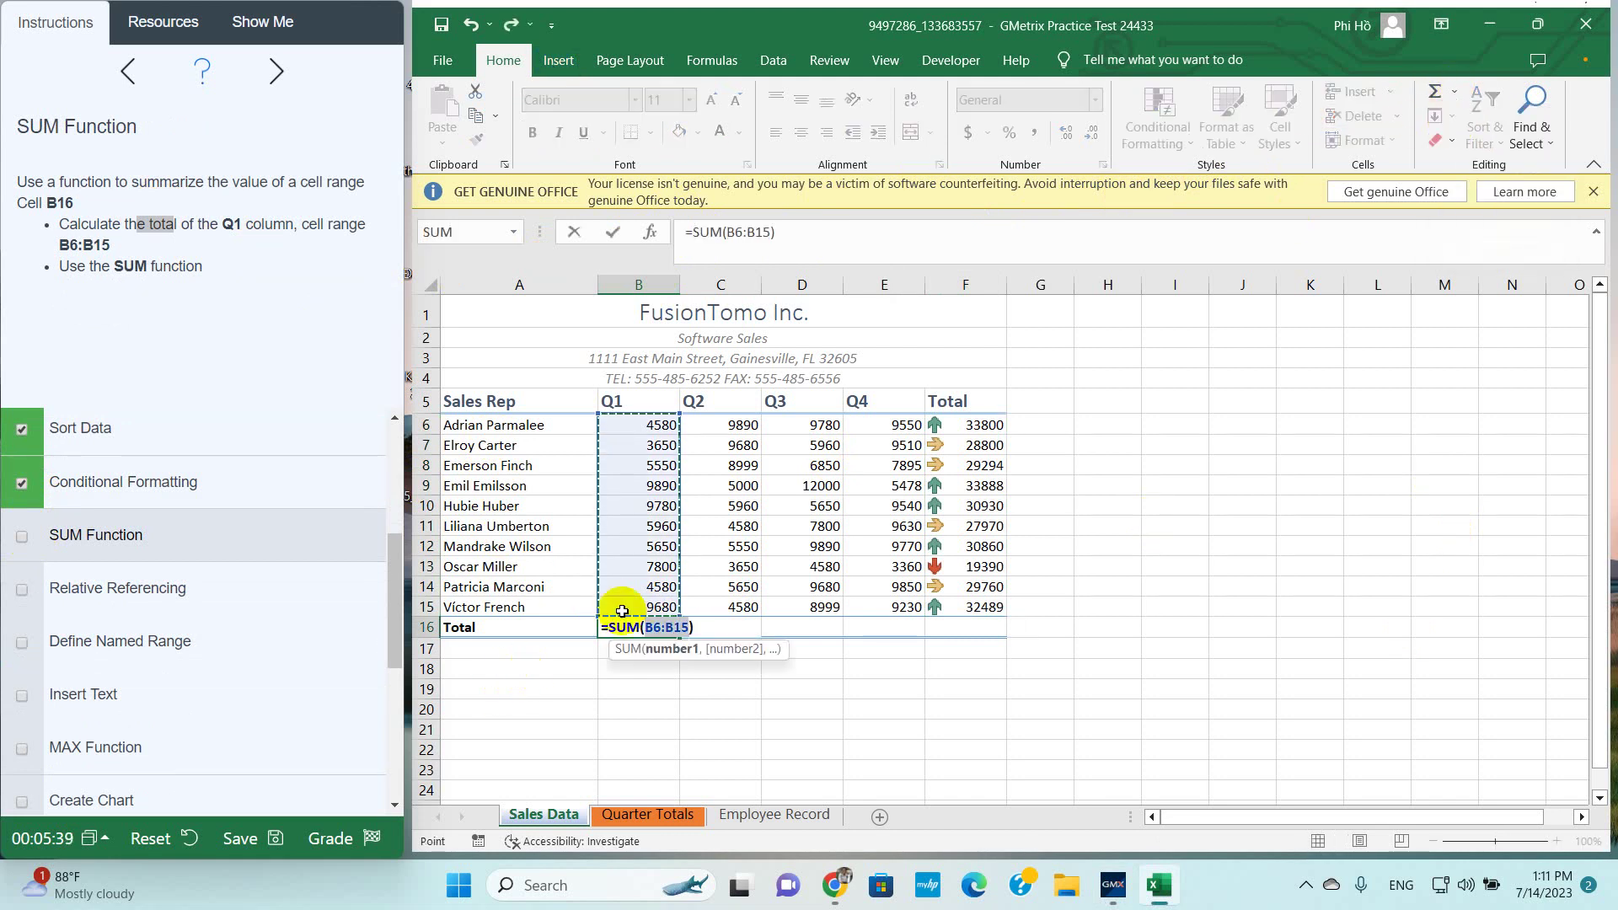
left_click_drag(645, 424, 644, 599)
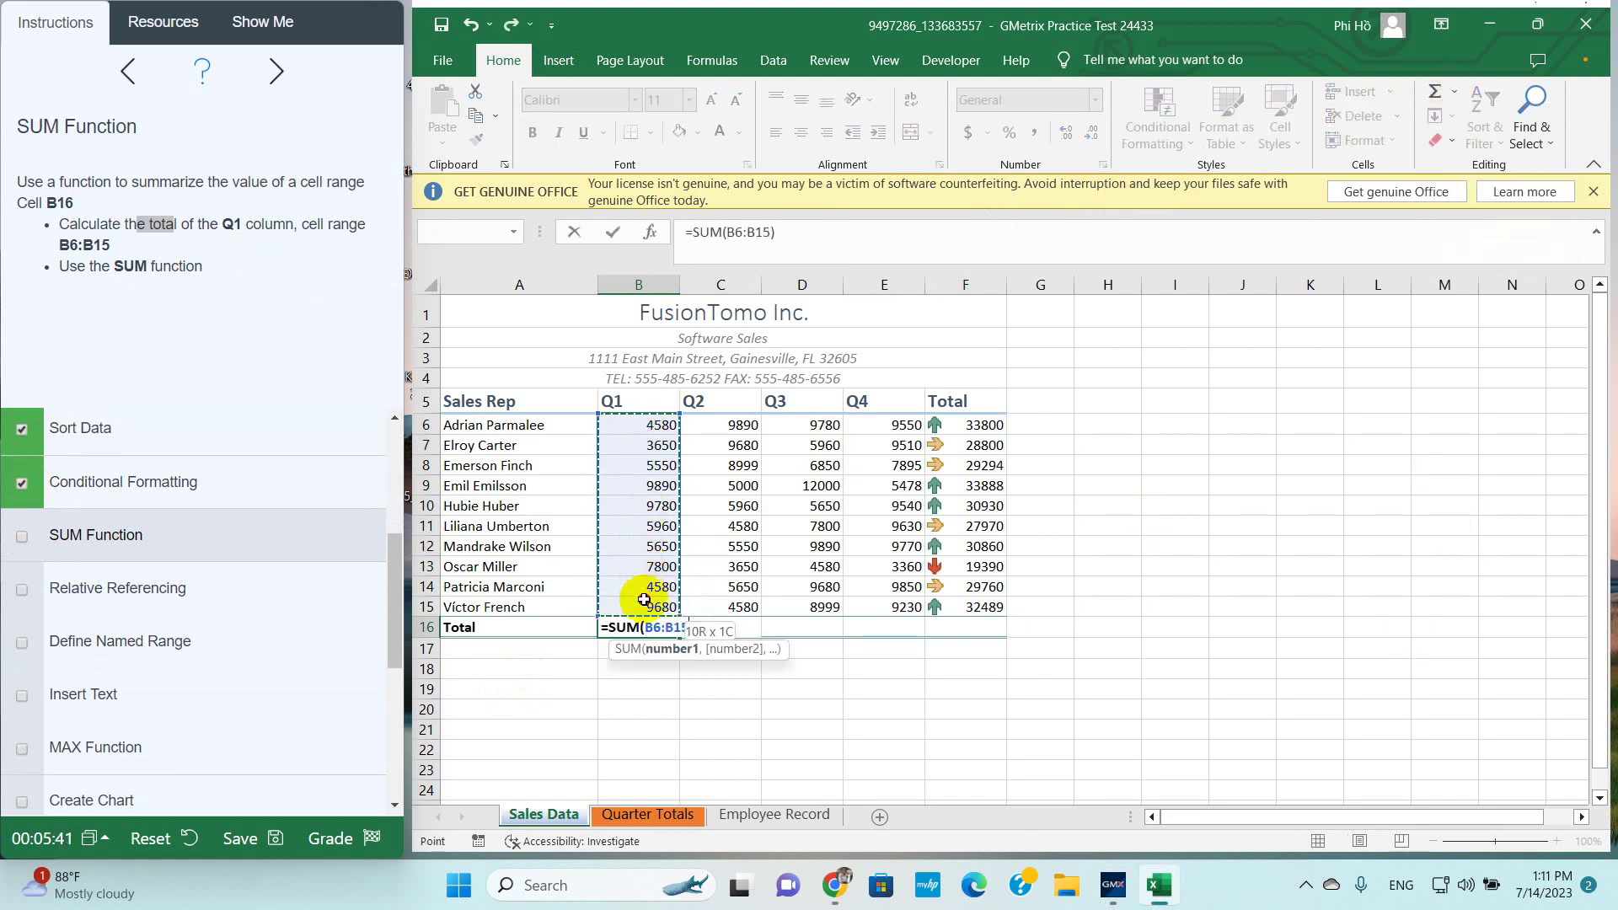
key("Return")
key("ctrl+z")
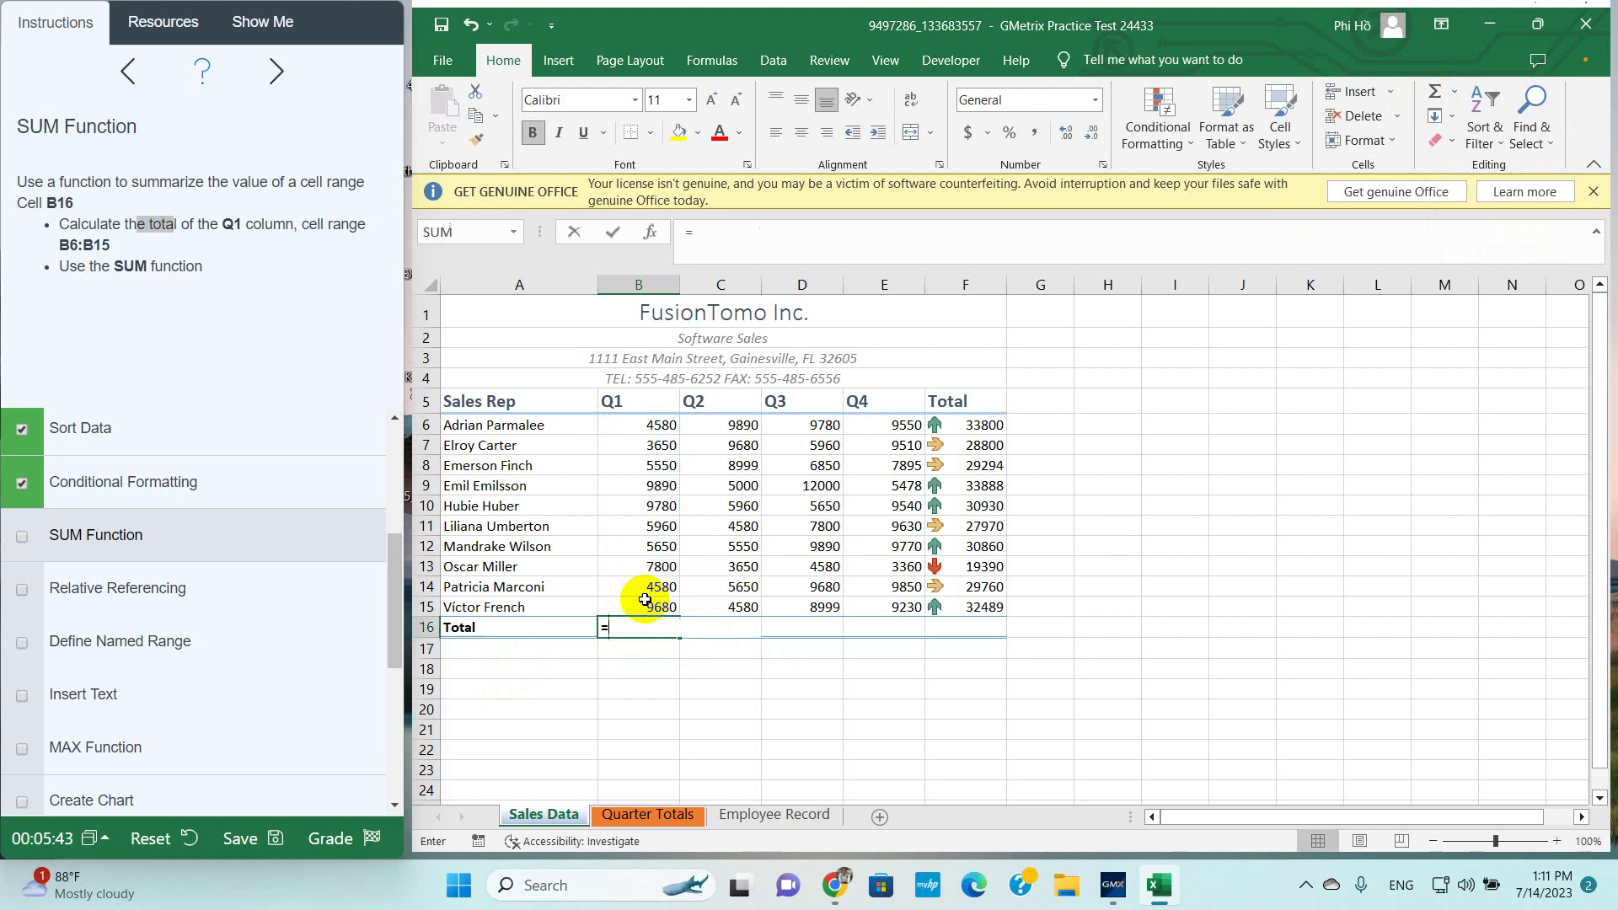
type("=sum")
key("Tab")
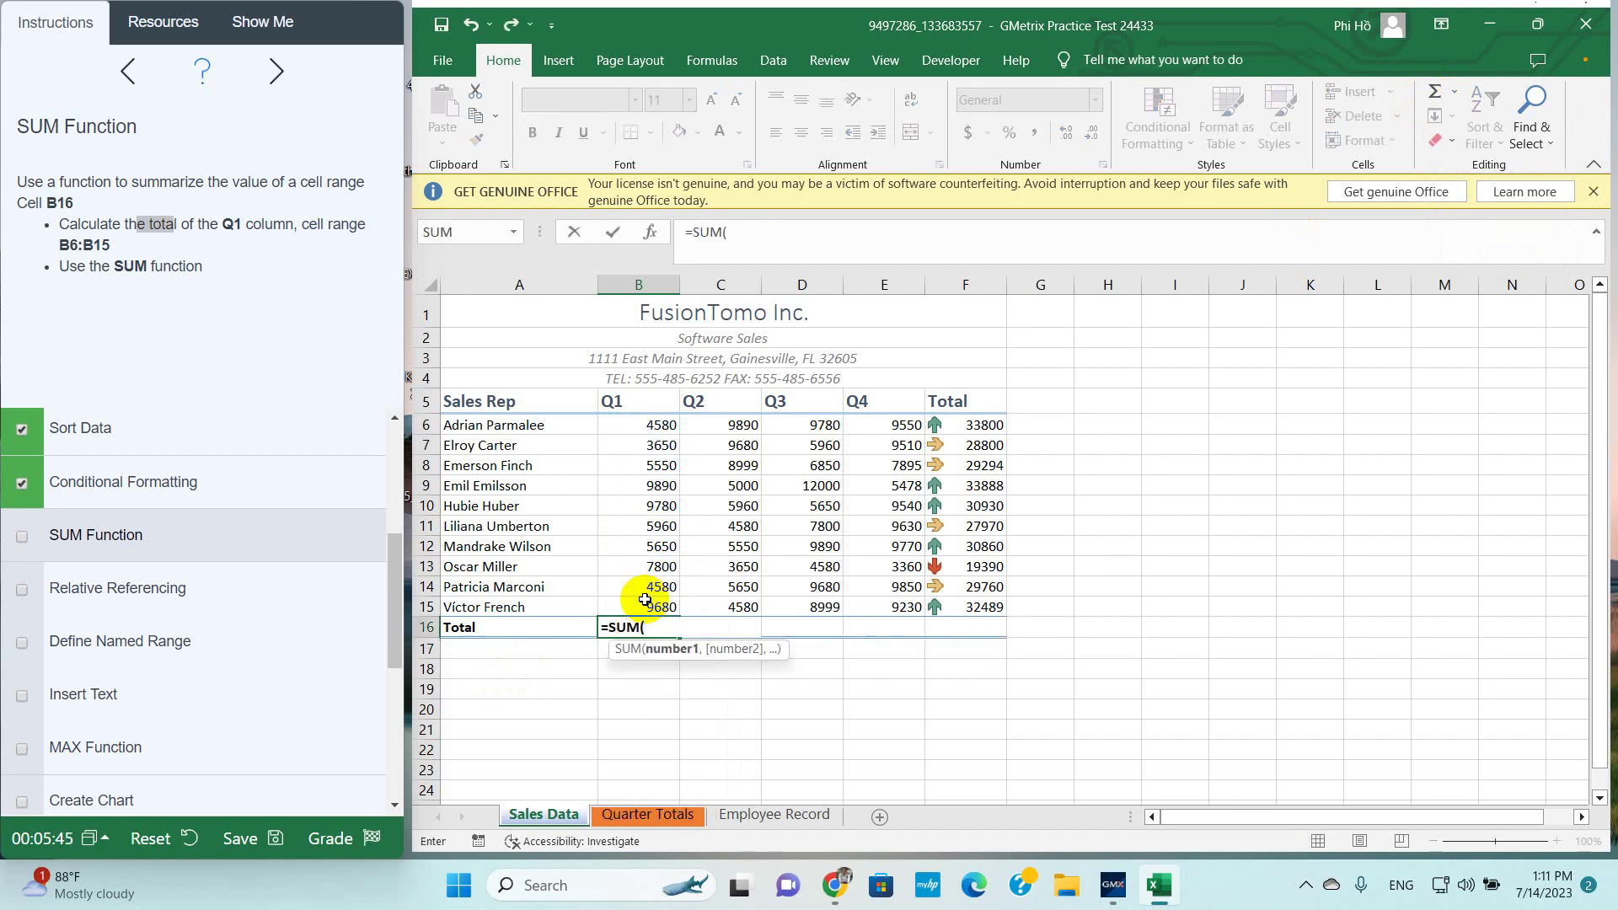
left_click_drag(656, 425, 664, 602)
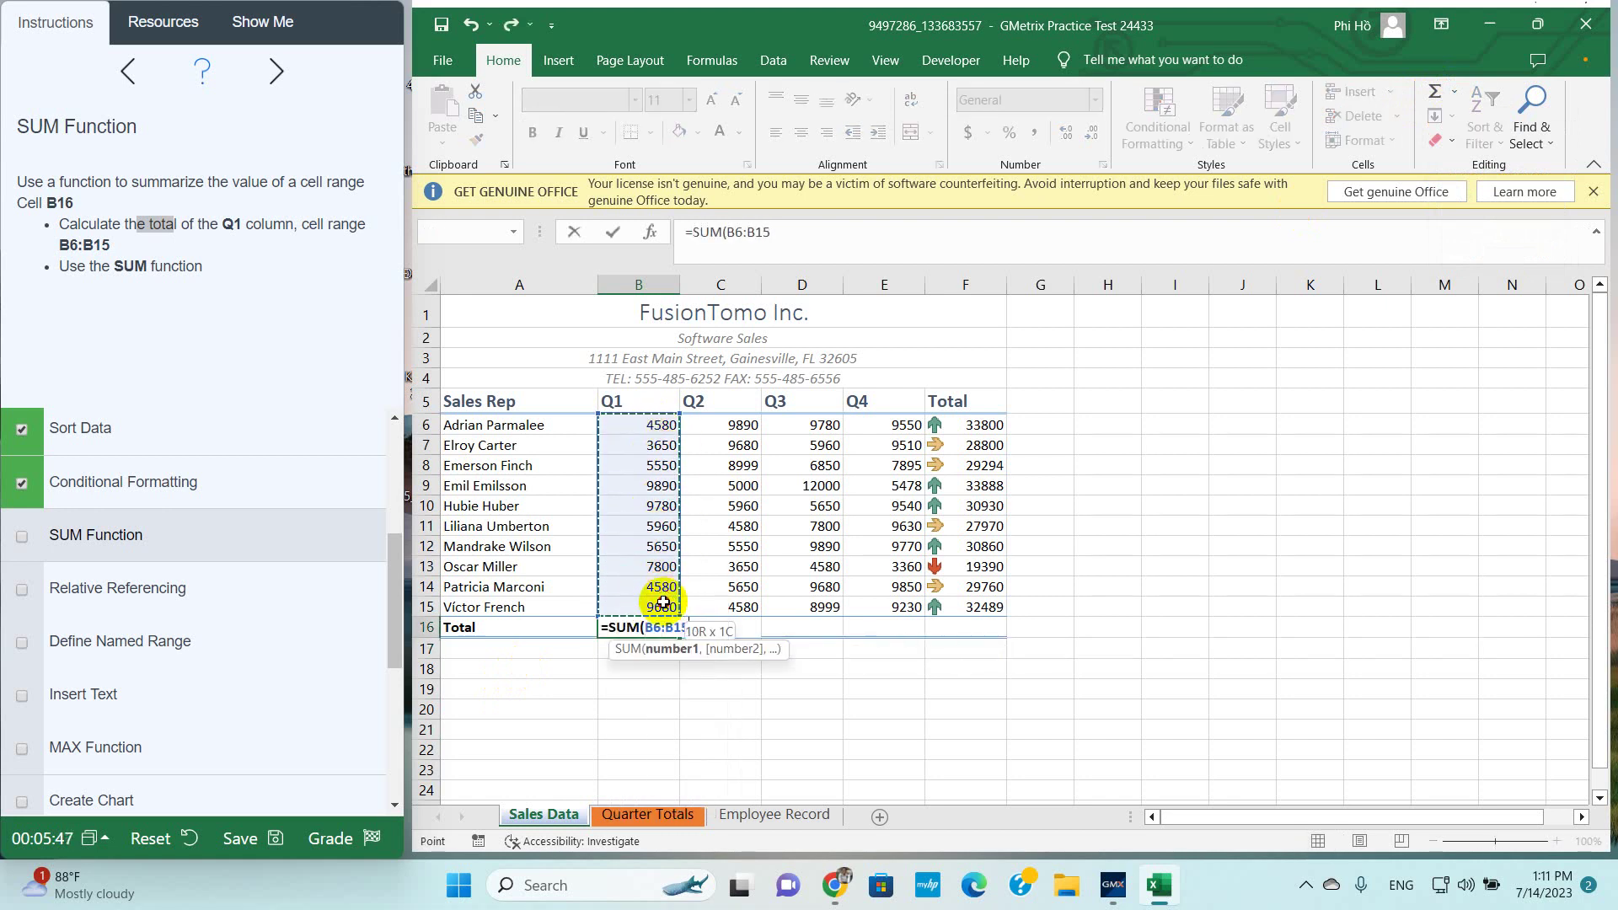
key("Return")
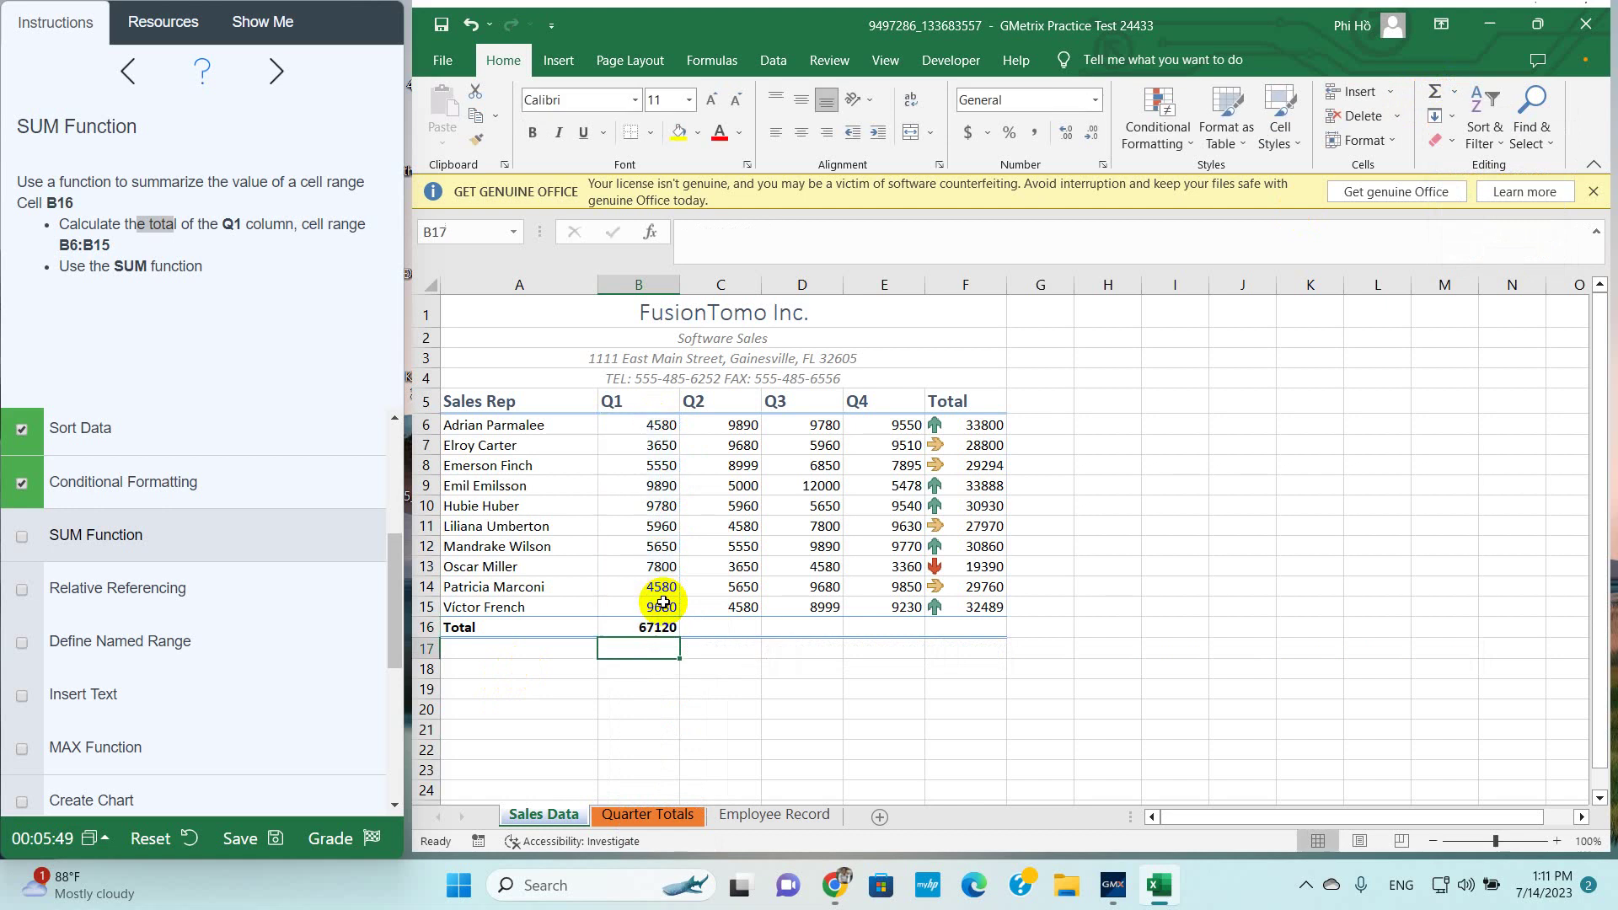
left_click(649, 627)
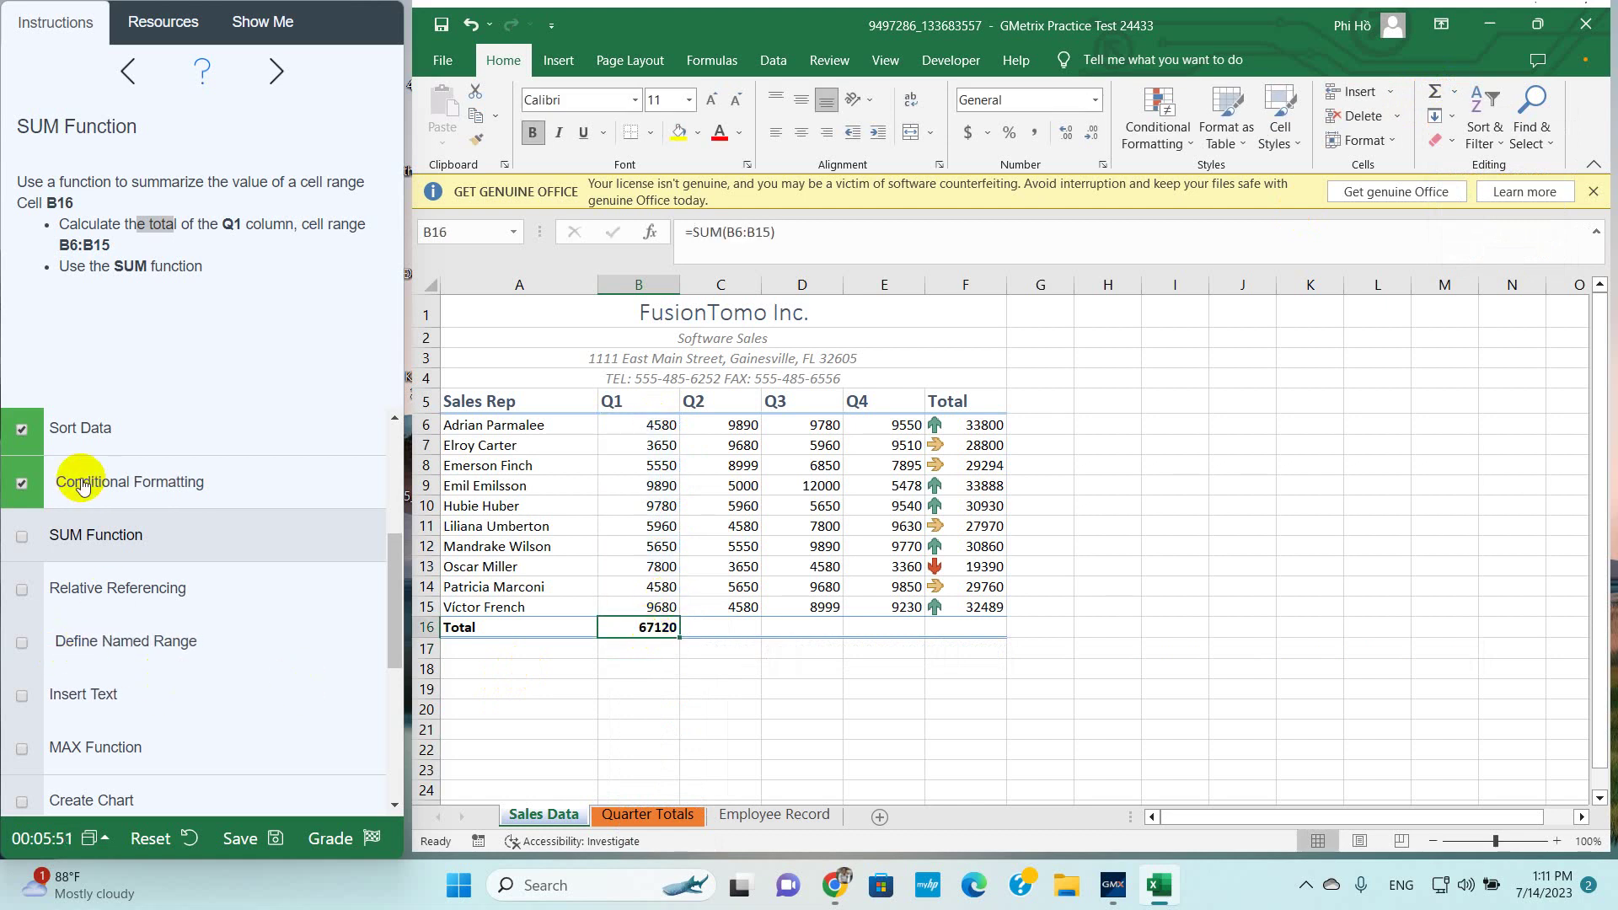
left_click(65, 531)
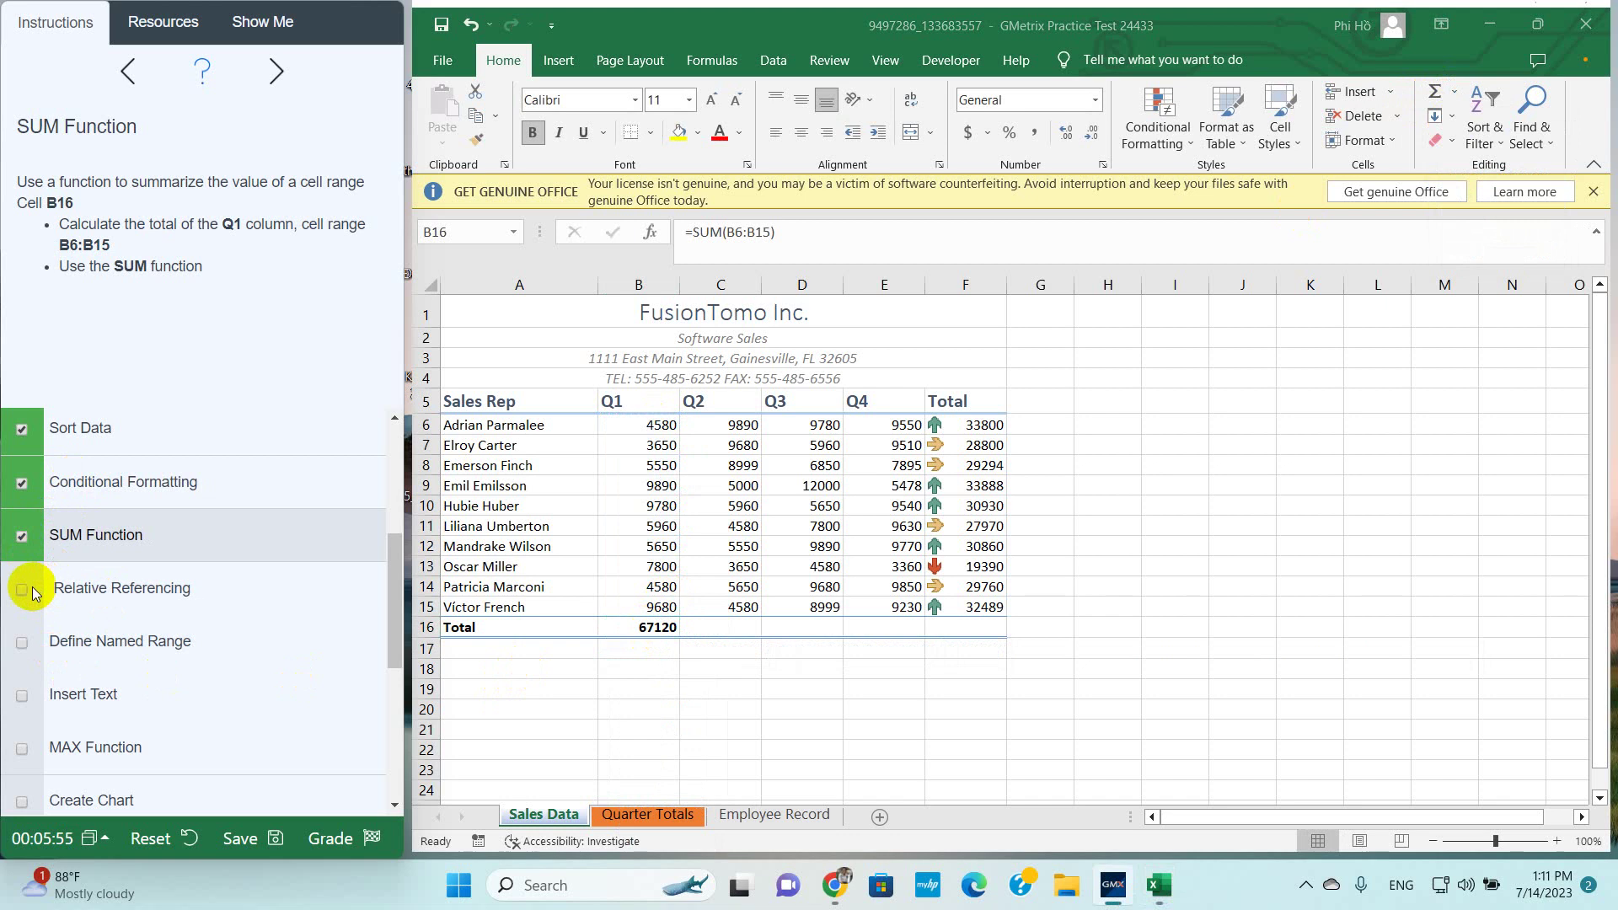
Fill B16's SUM formula across C16:F16, giving totals 63539, 81189, 83813 and 297181
left_click(69, 588)
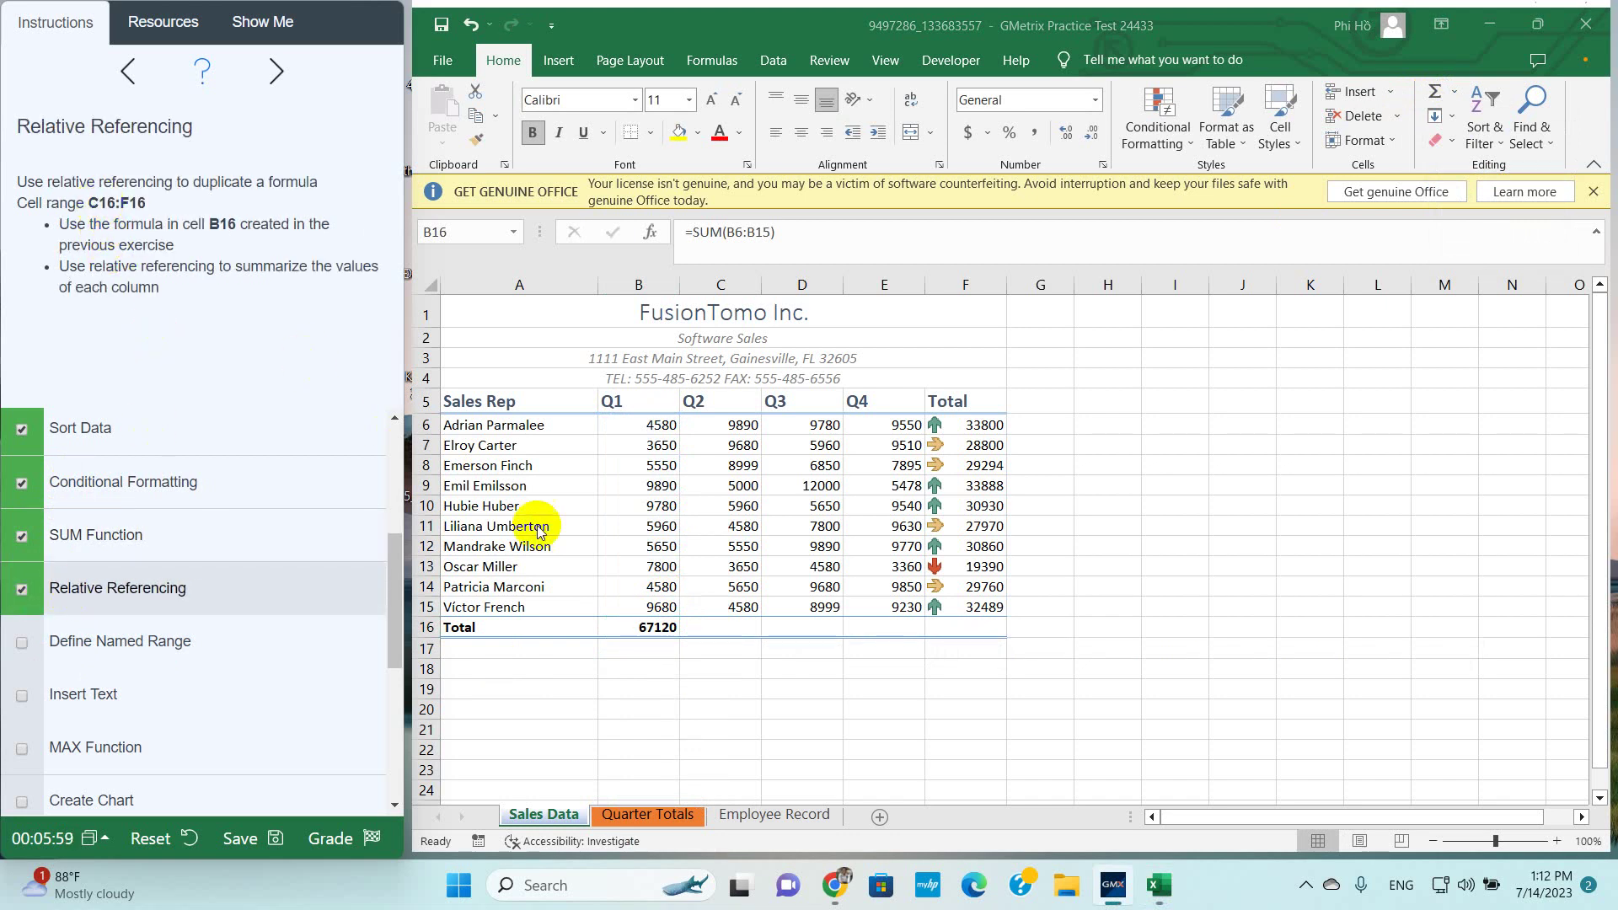
left_click(638, 627)
left_click(147, 190)
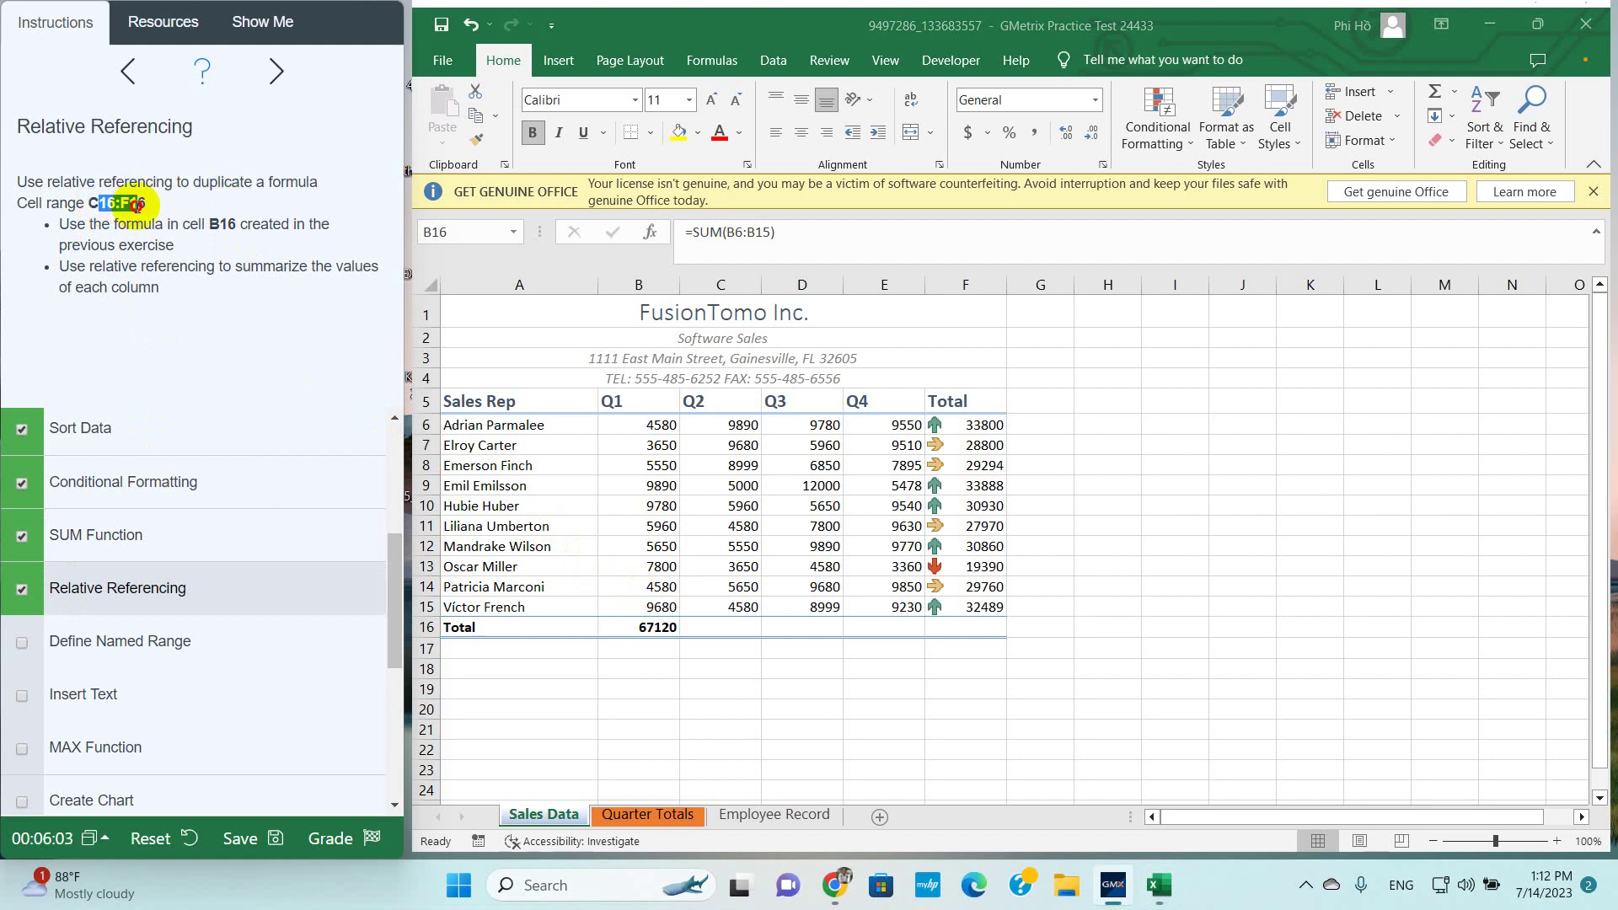
left_click_drag(63, 182, 181, 182)
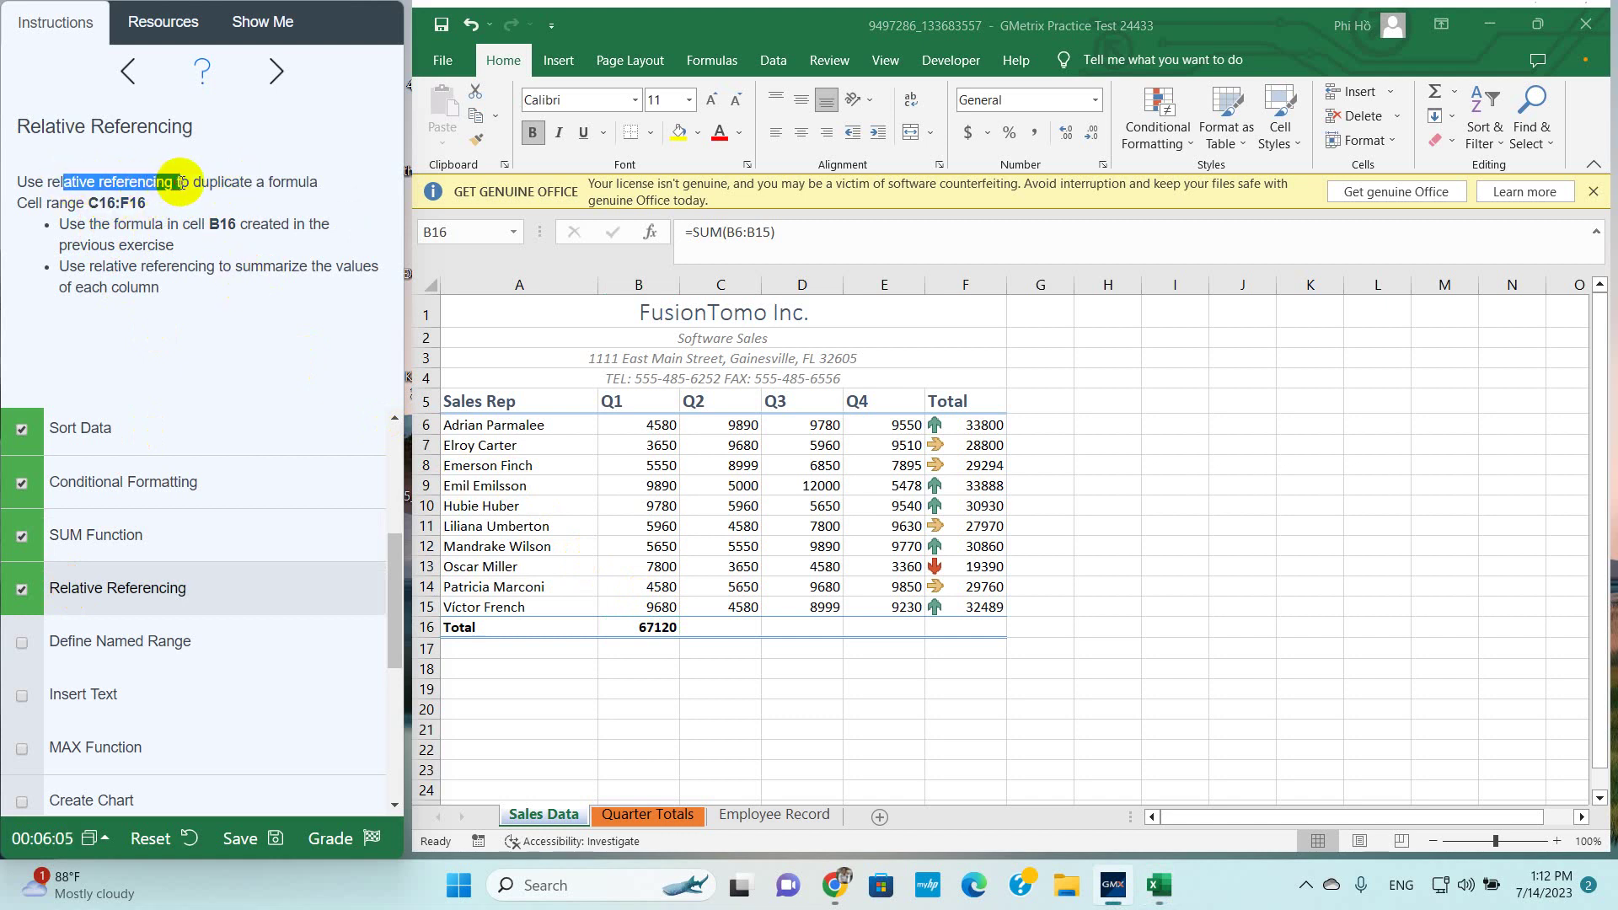
left_click(628, 624)
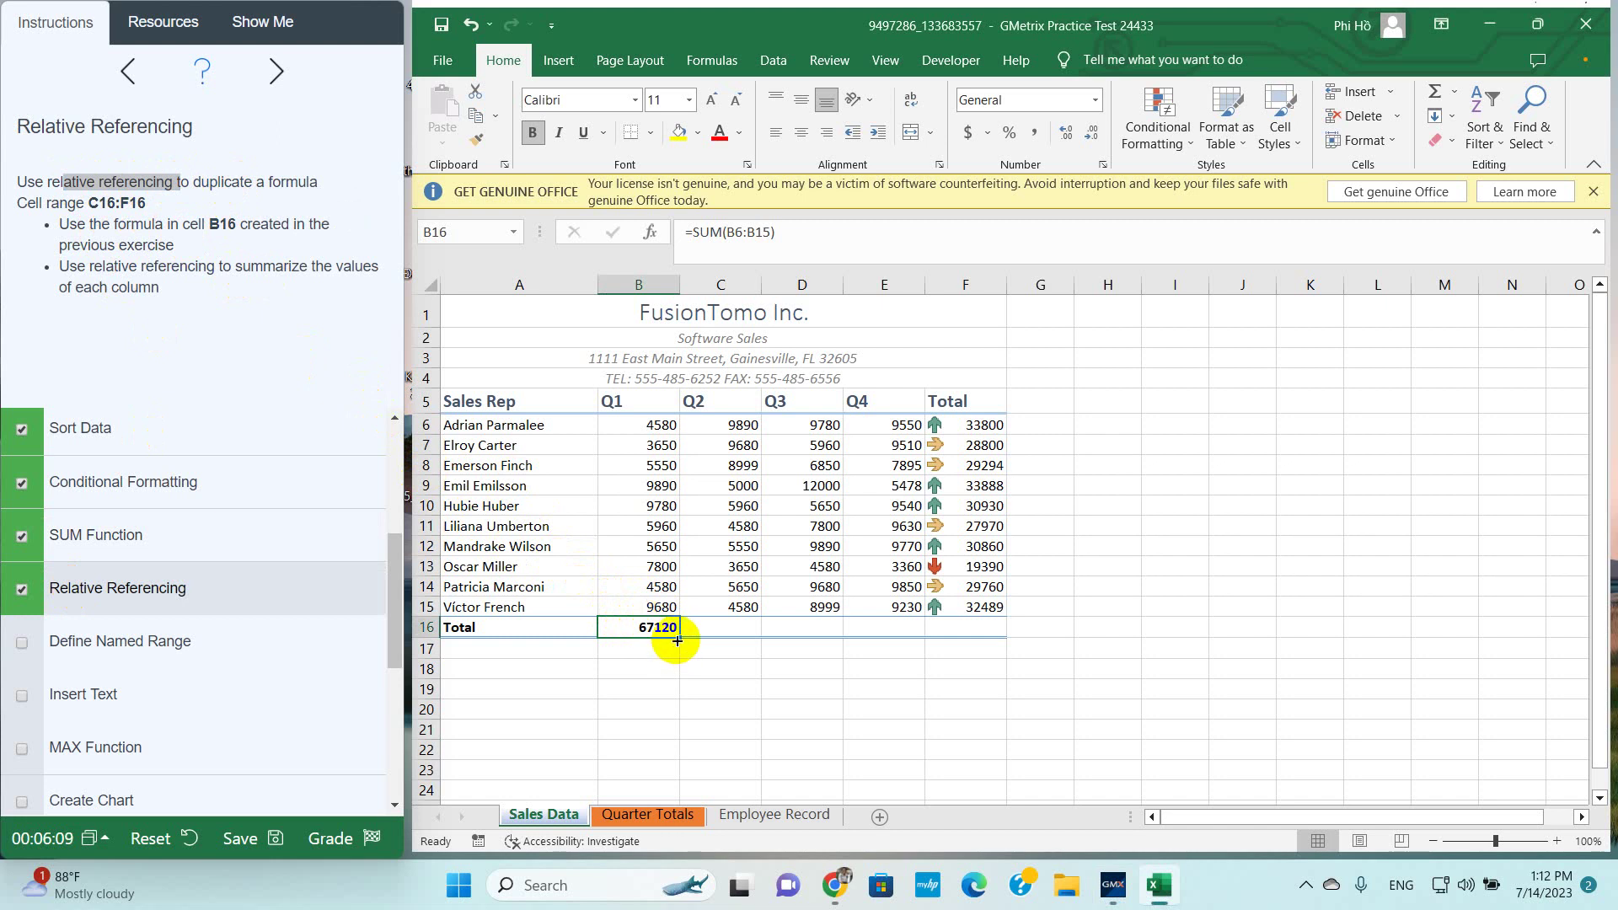
left_click_drag(678, 640, 842, 642)
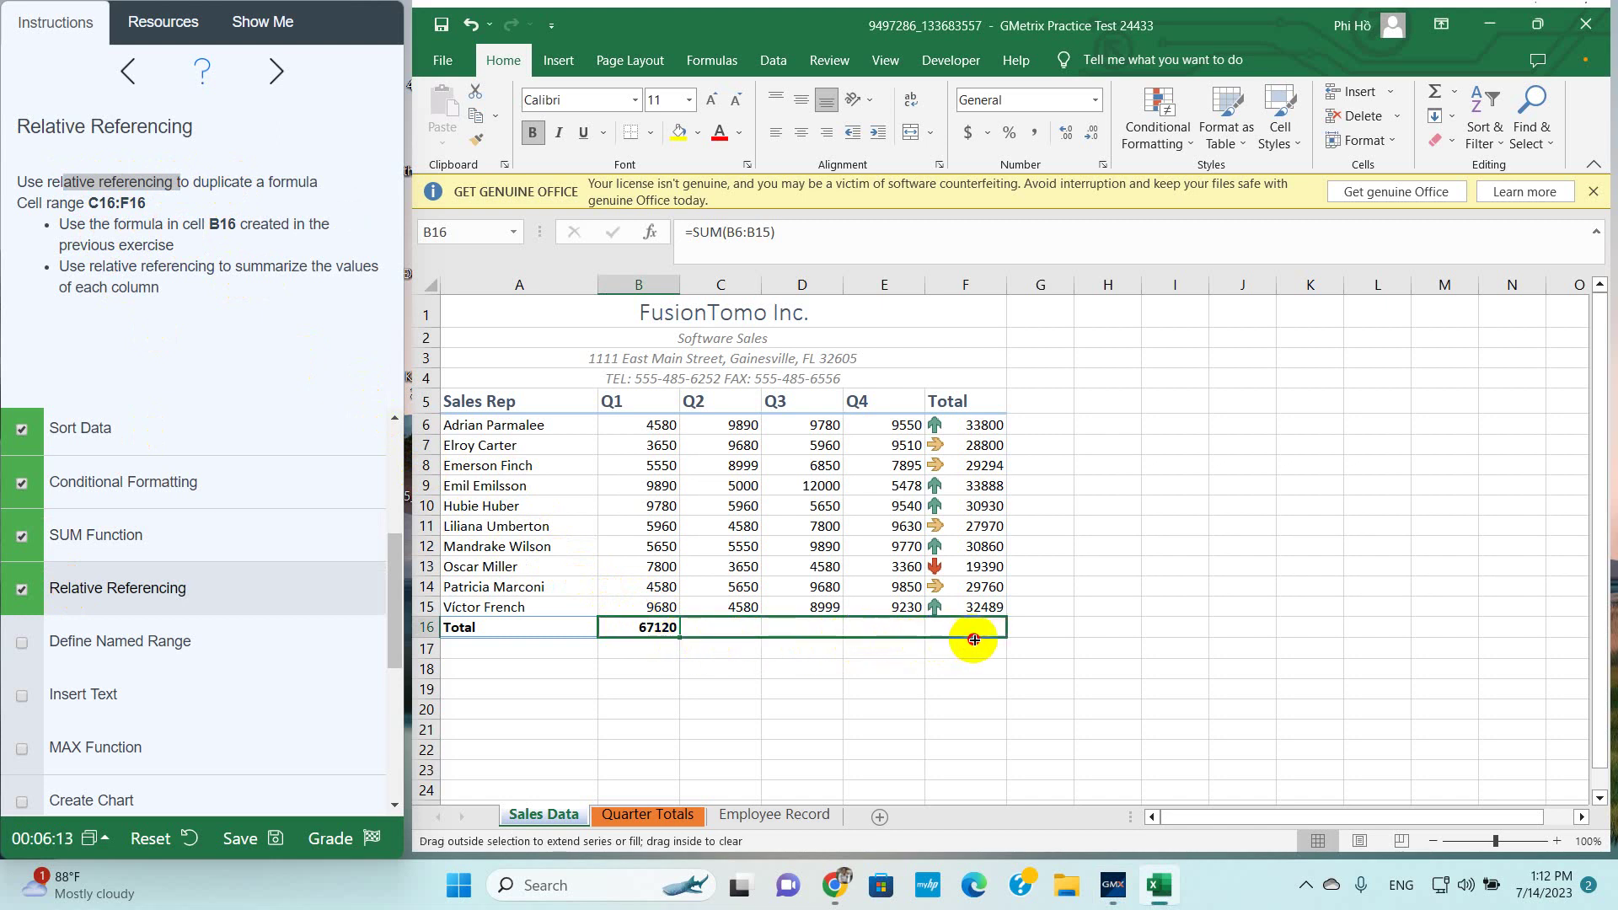
left_click_drag(908, 643, 963, 643)
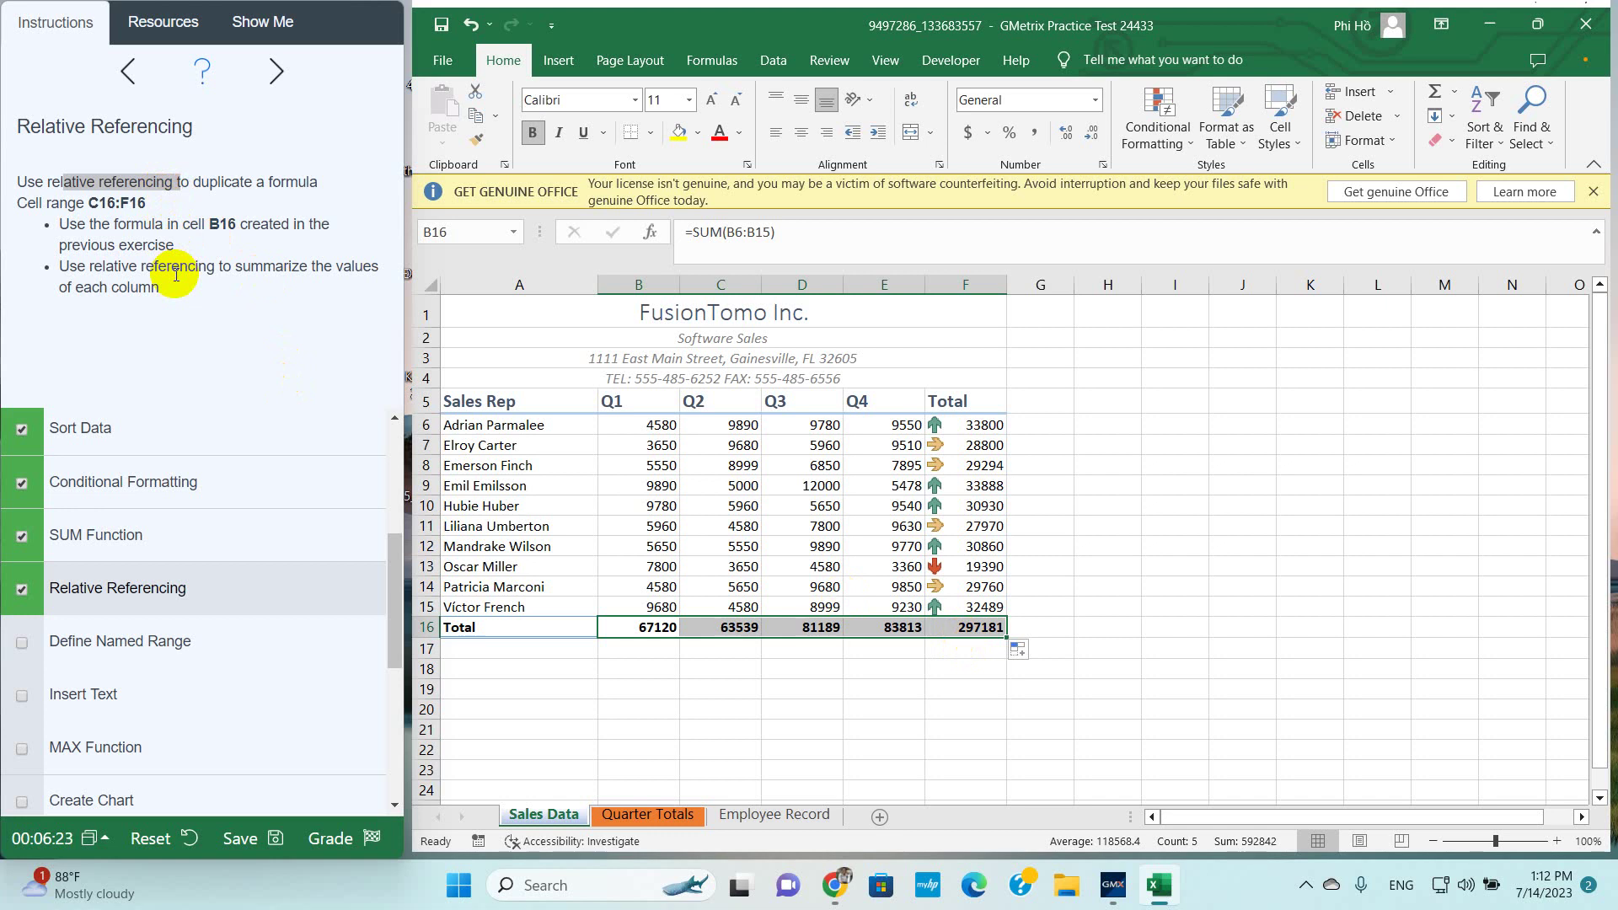
Select the totals B16:F16 and name them QuarterTotals in the Name Box
left_click(34, 649)
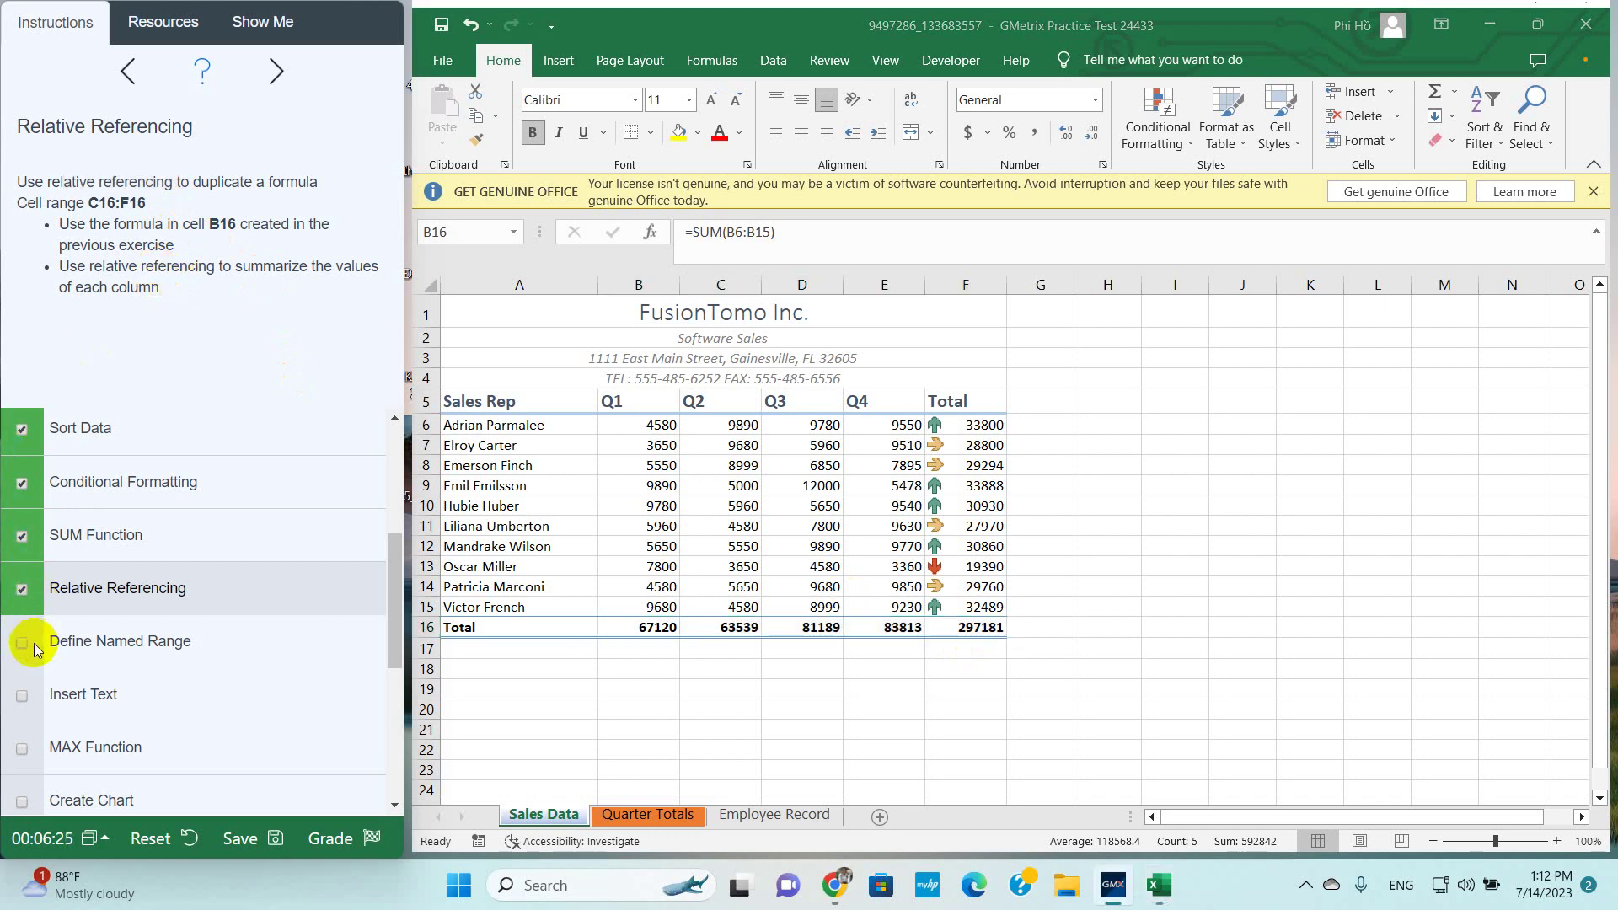
left_click(25, 654)
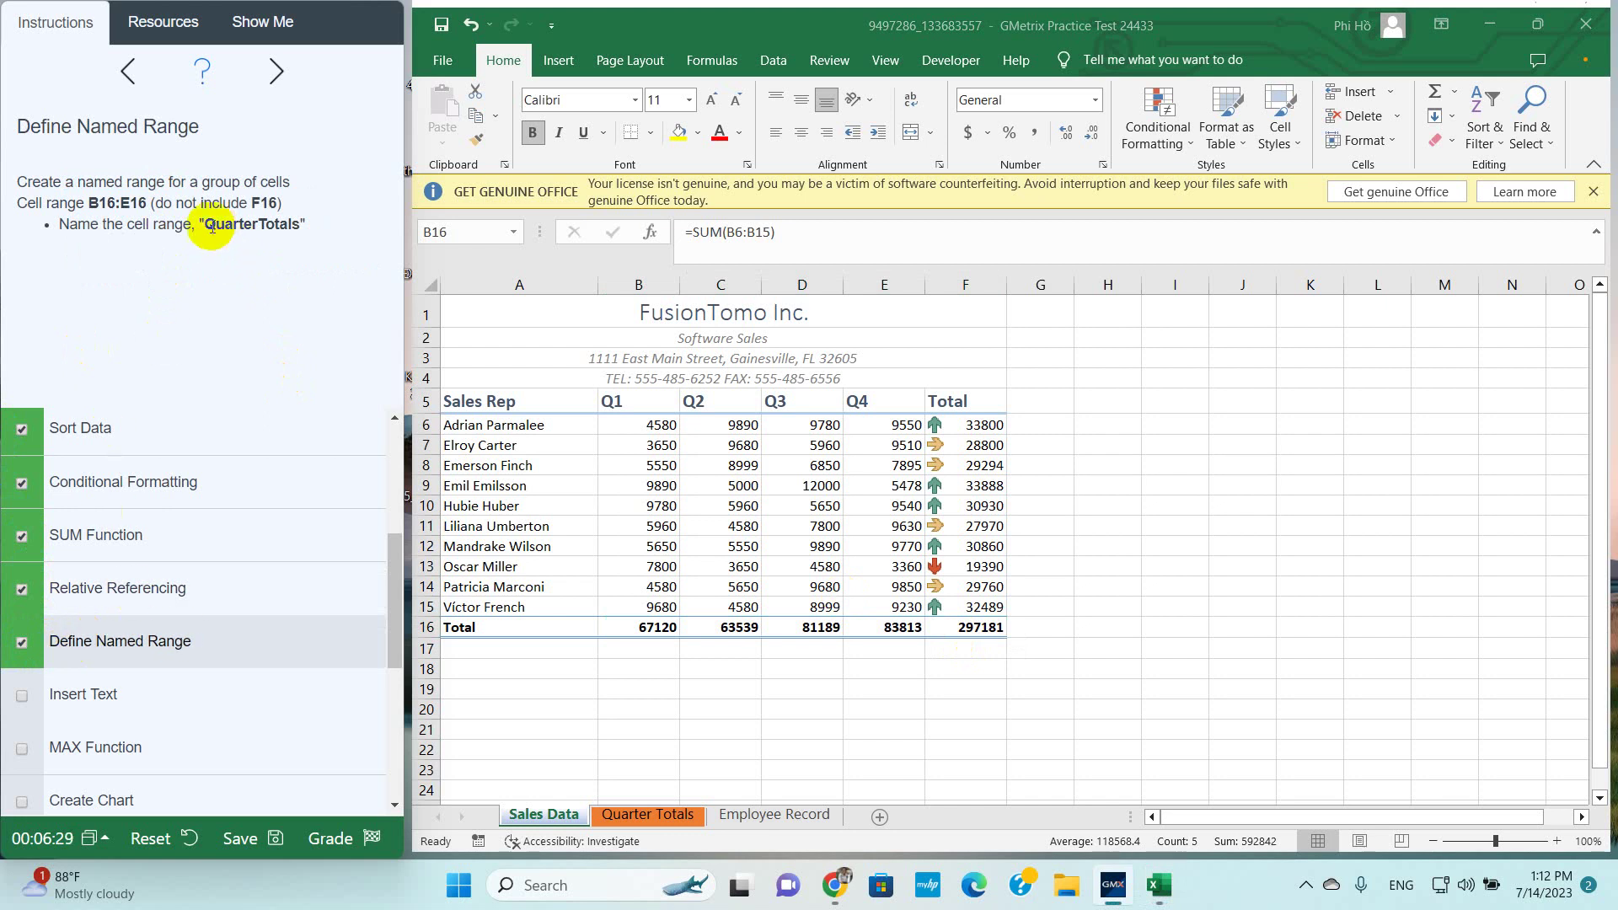
left_click_drag(204, 224, 278, 230)
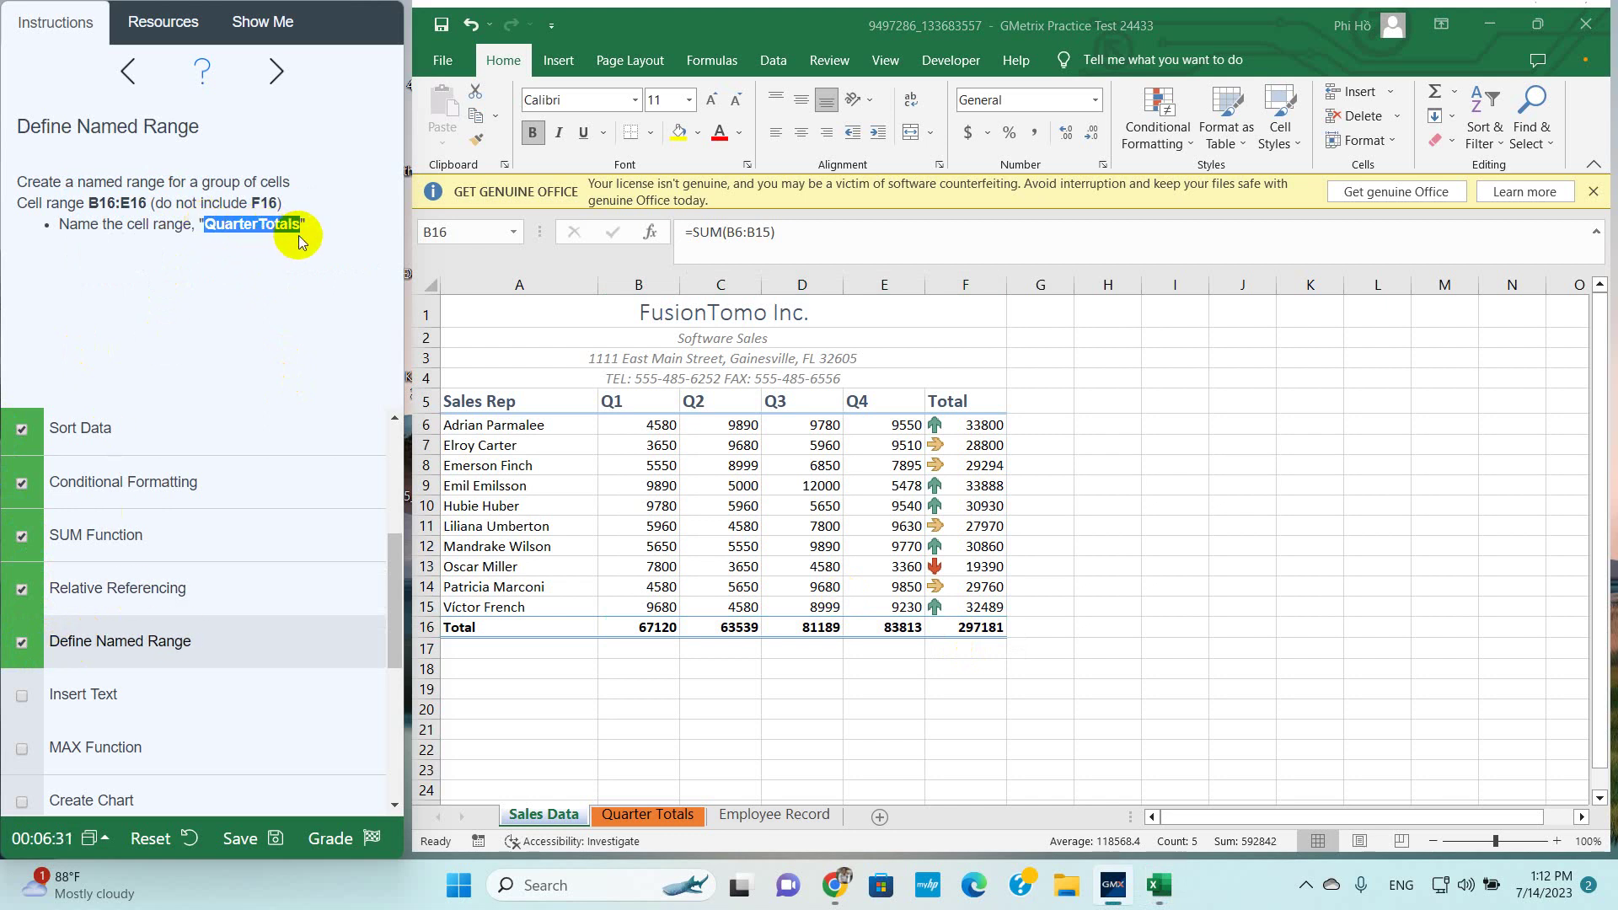
left_click(662, 626)
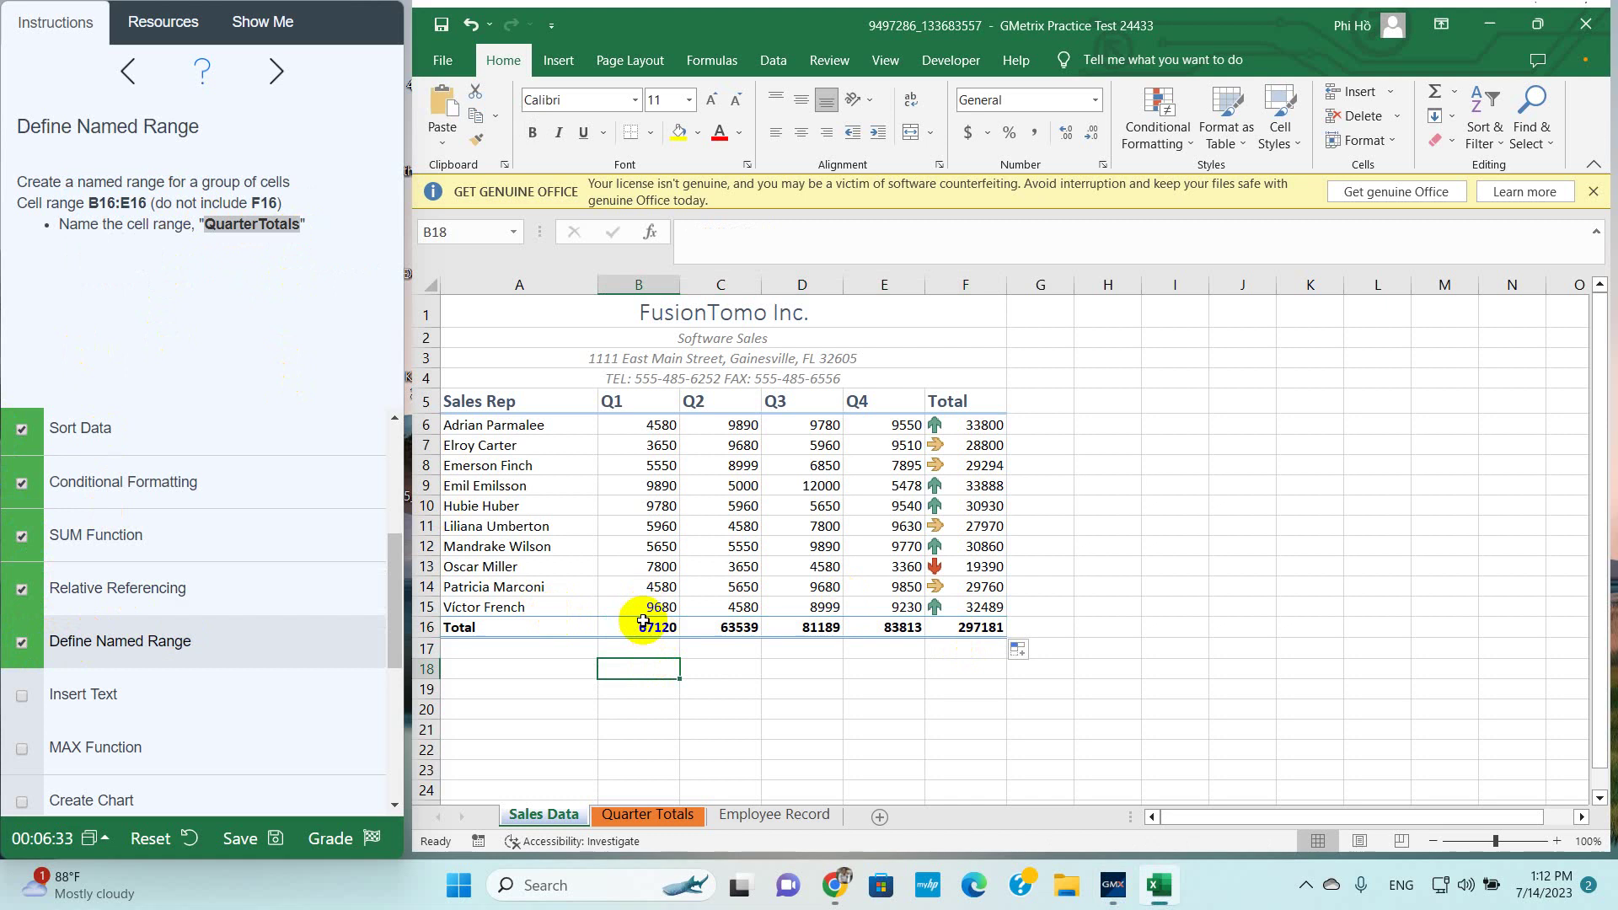
left_click_drag(661, 625, 961, 627)
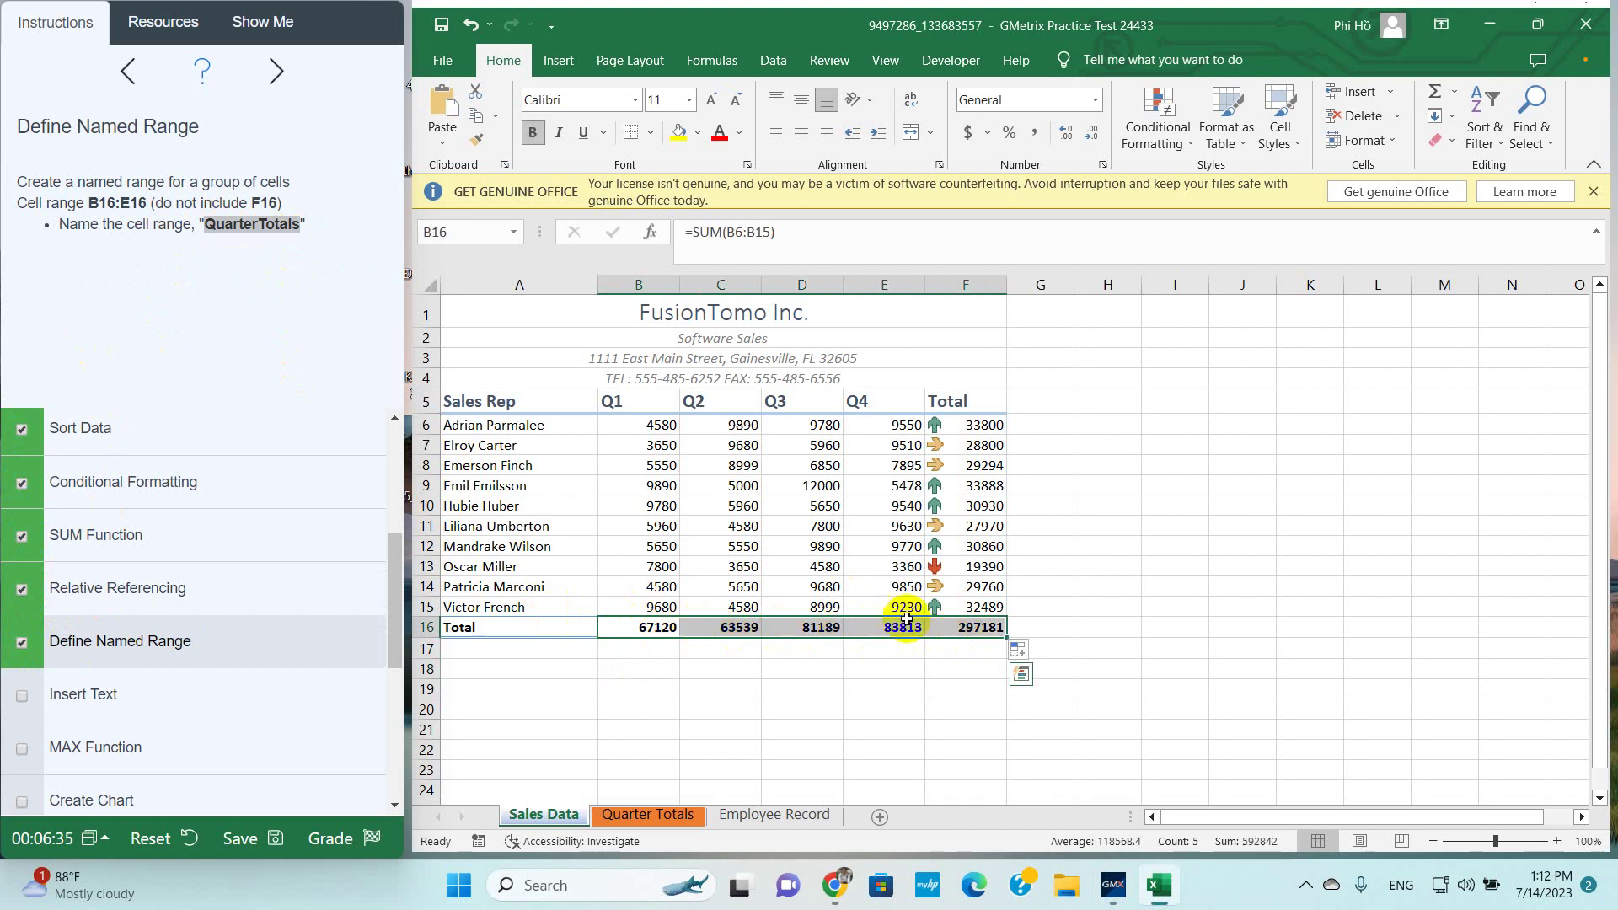
left_click(464, 234)
type("QuarterTotals")
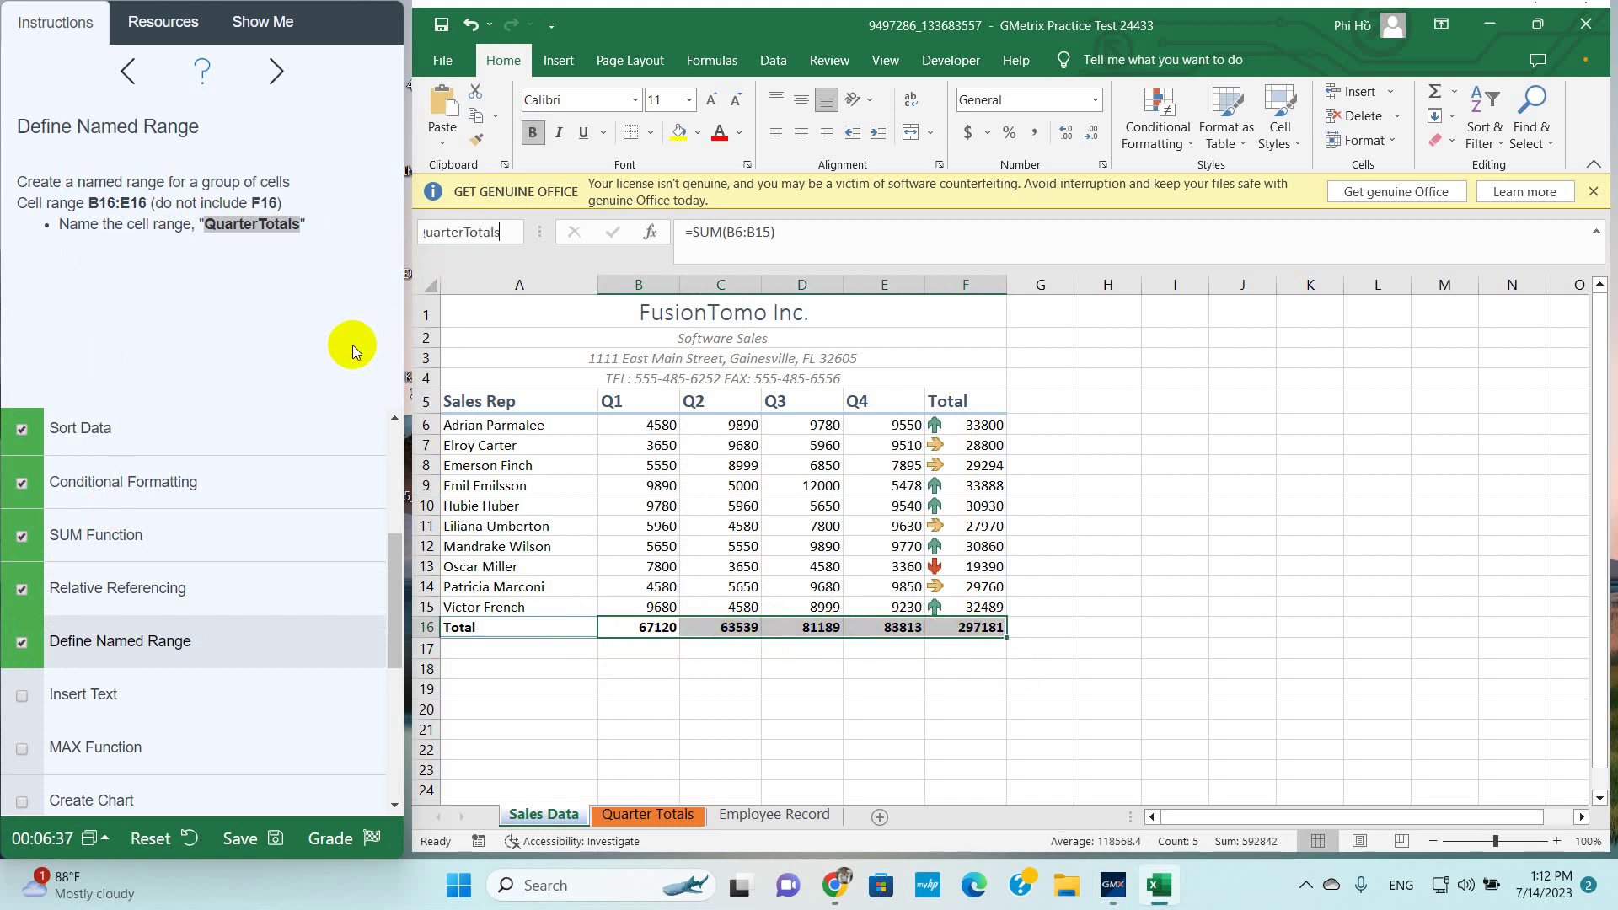
left_click_drag(502, 233, 393, 226)
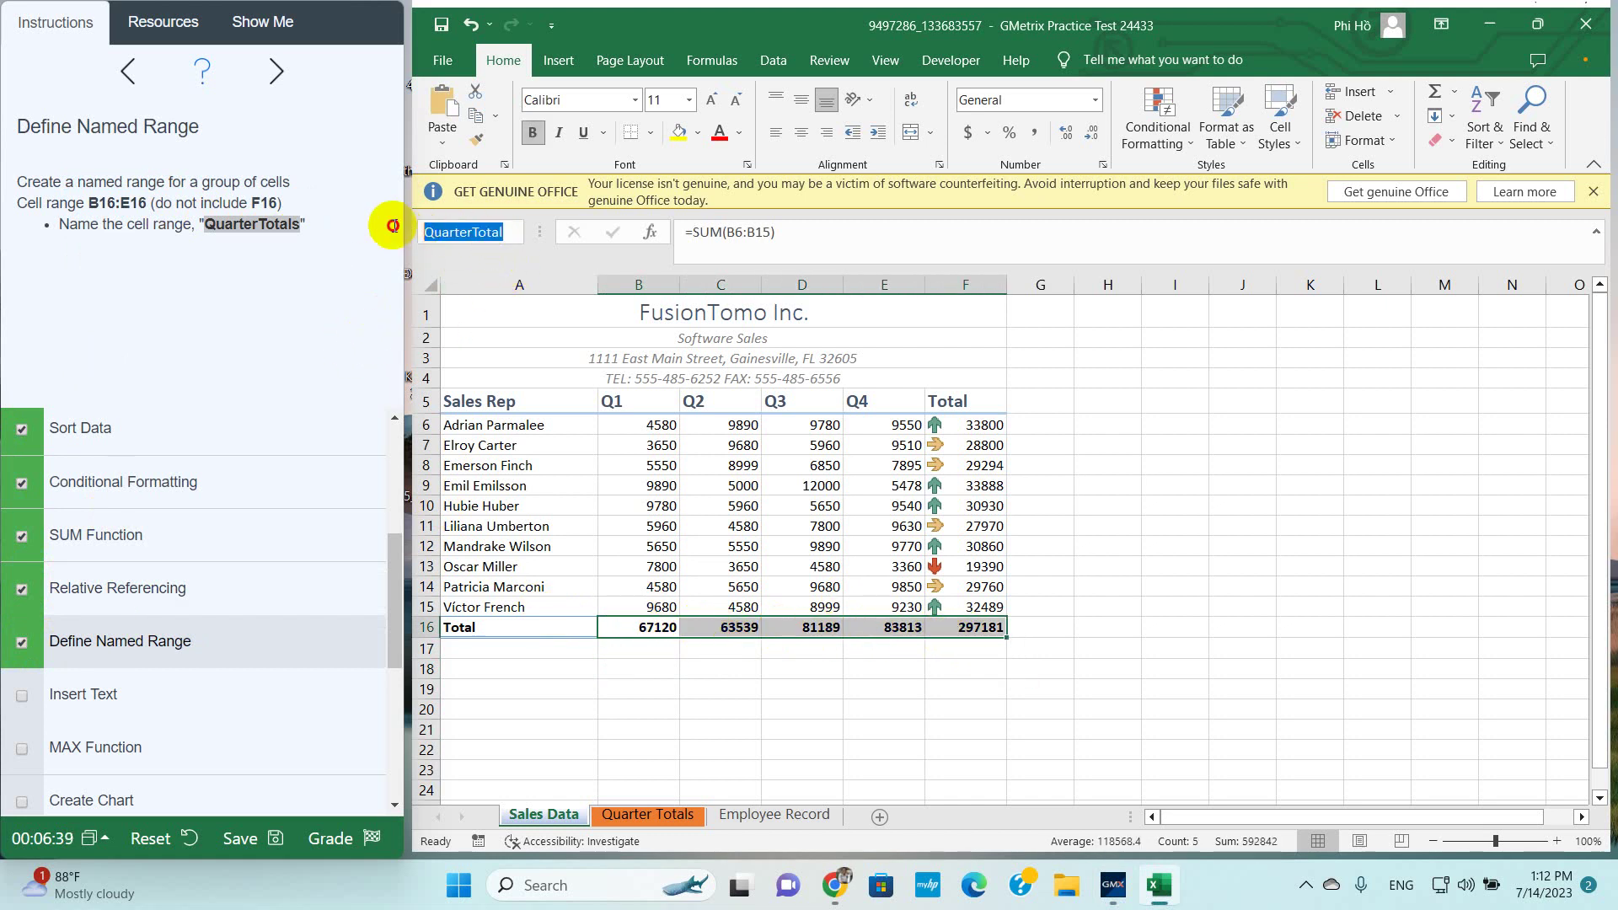
Delete the existing QuarterTotals name in Name Manager
left_click(713, 60)
left_click(907, 121)
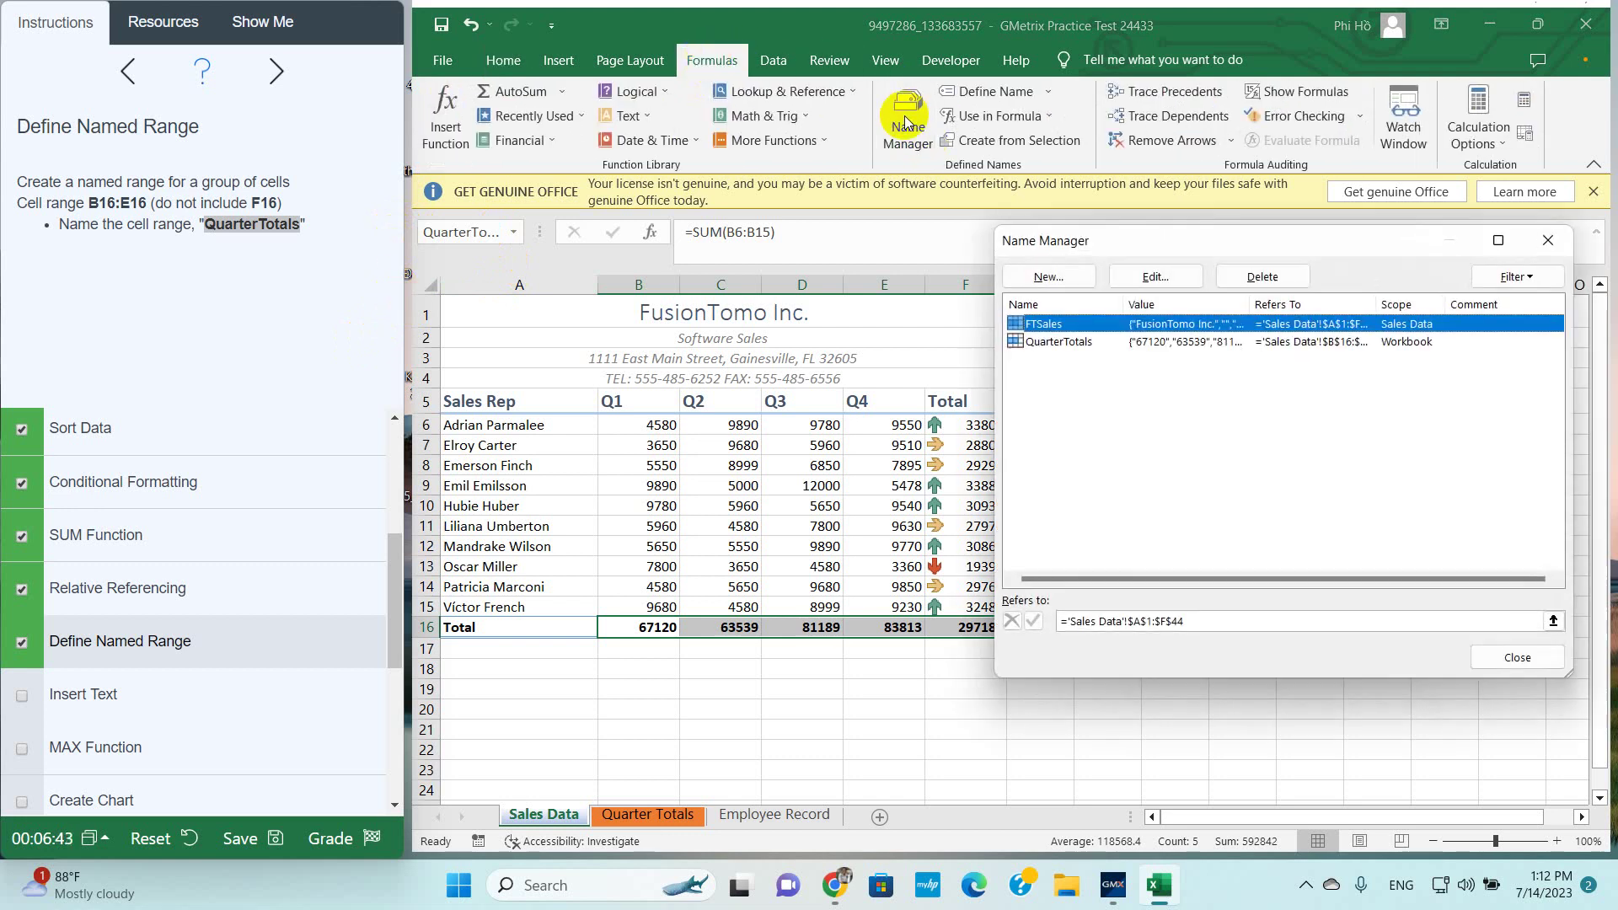
left_click(1047, 278)
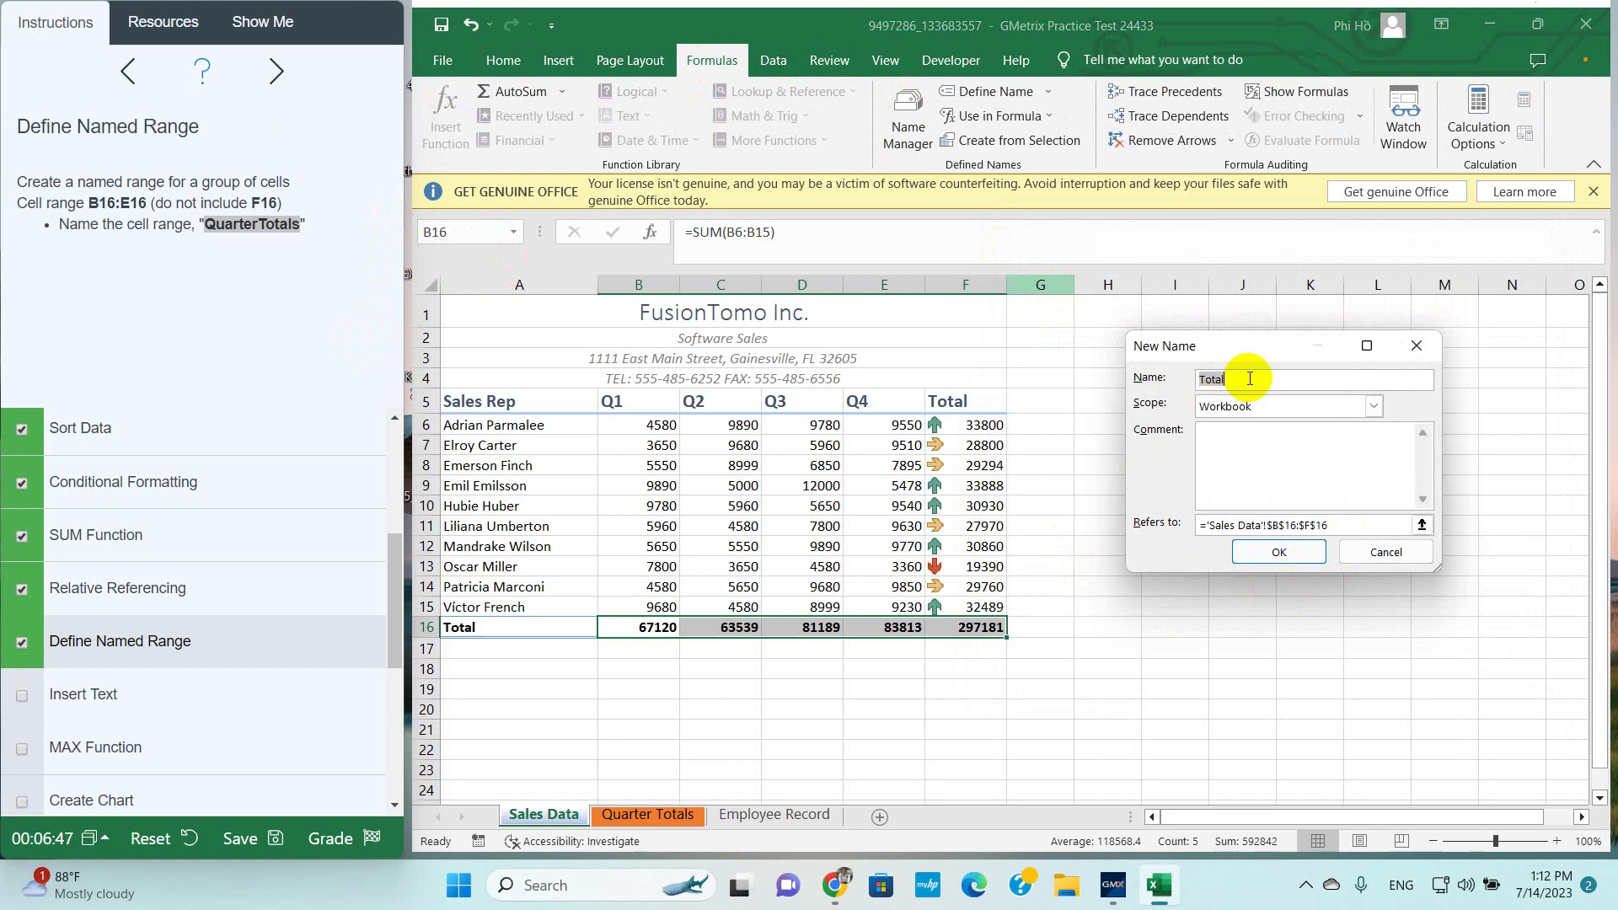
left_click(1389, 554)
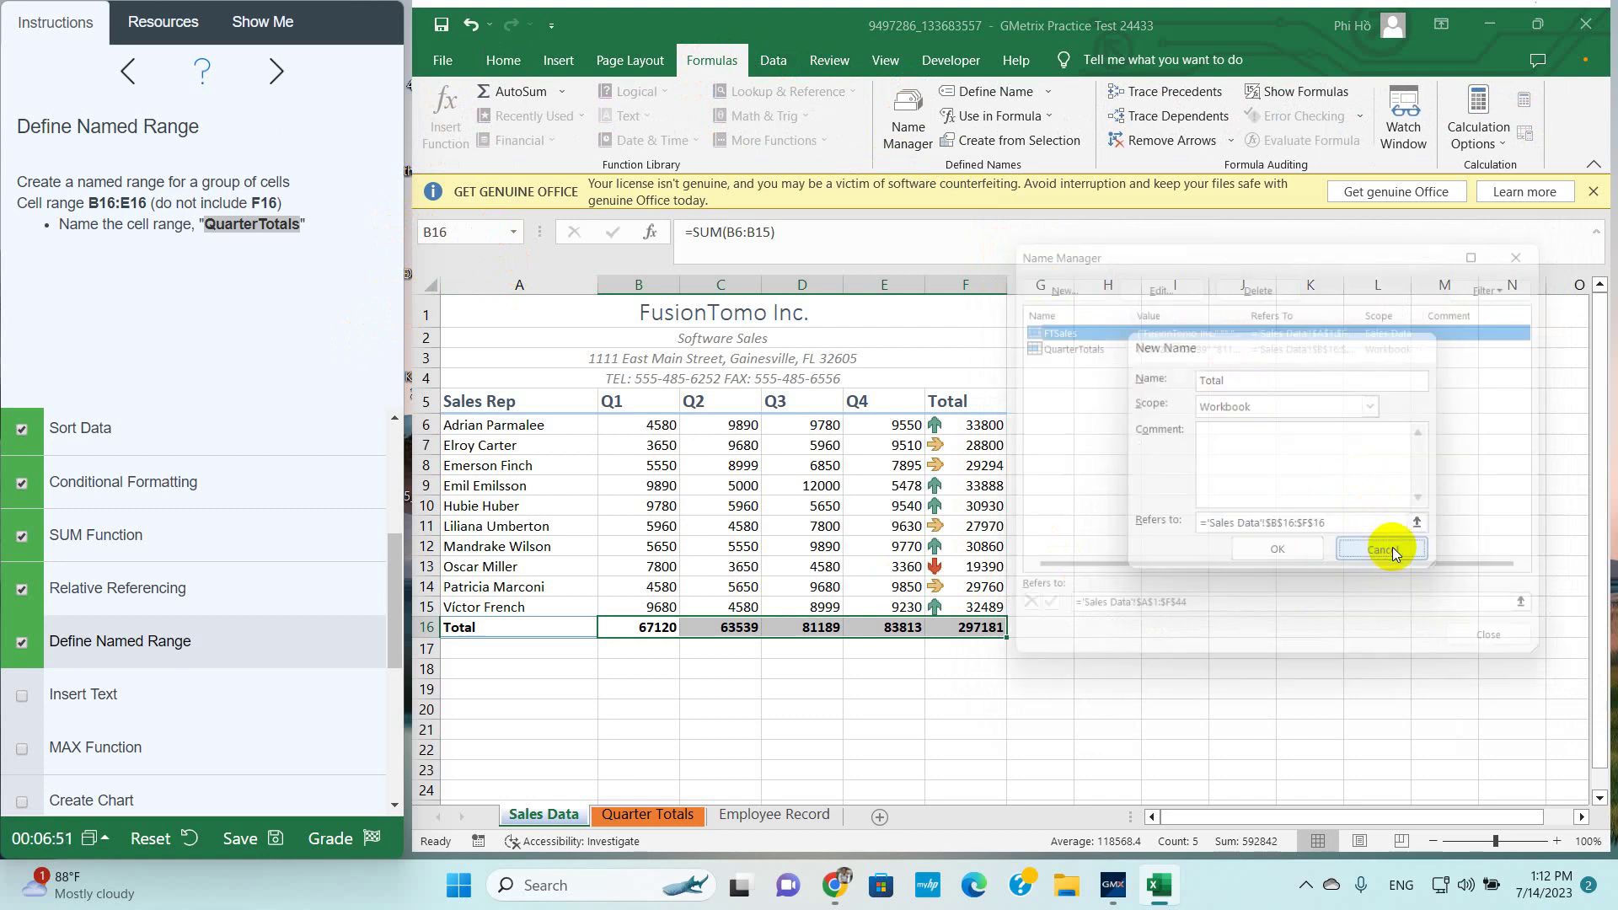
left_click(1056, 344)
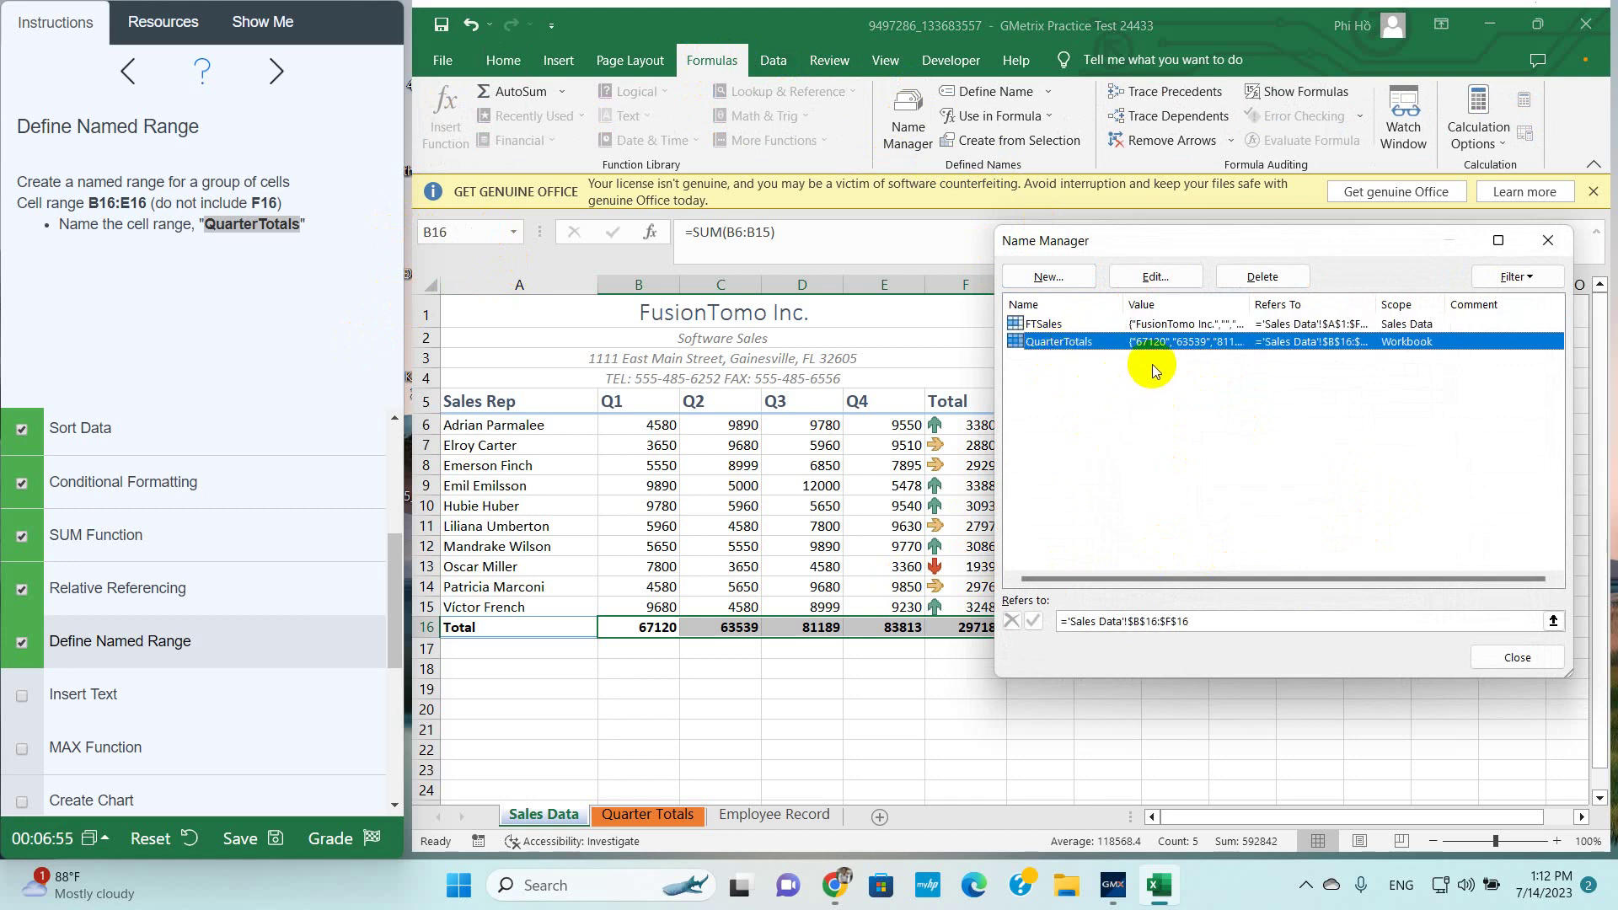
left_click(1262, 277)
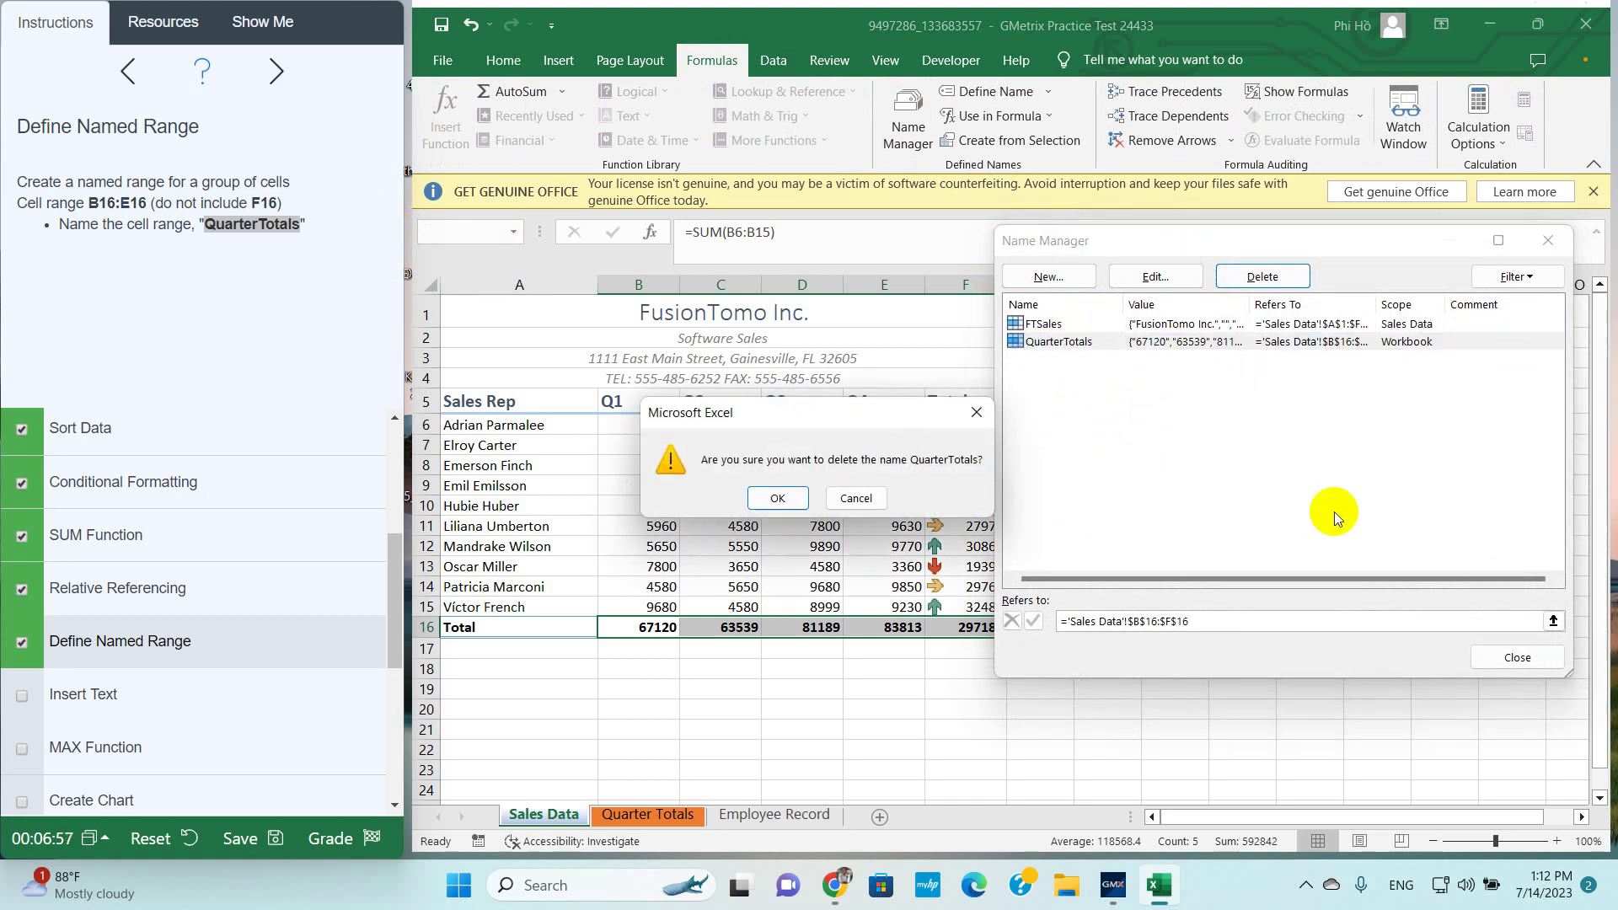
left_click(777, 498)
left_click(1517, 657)
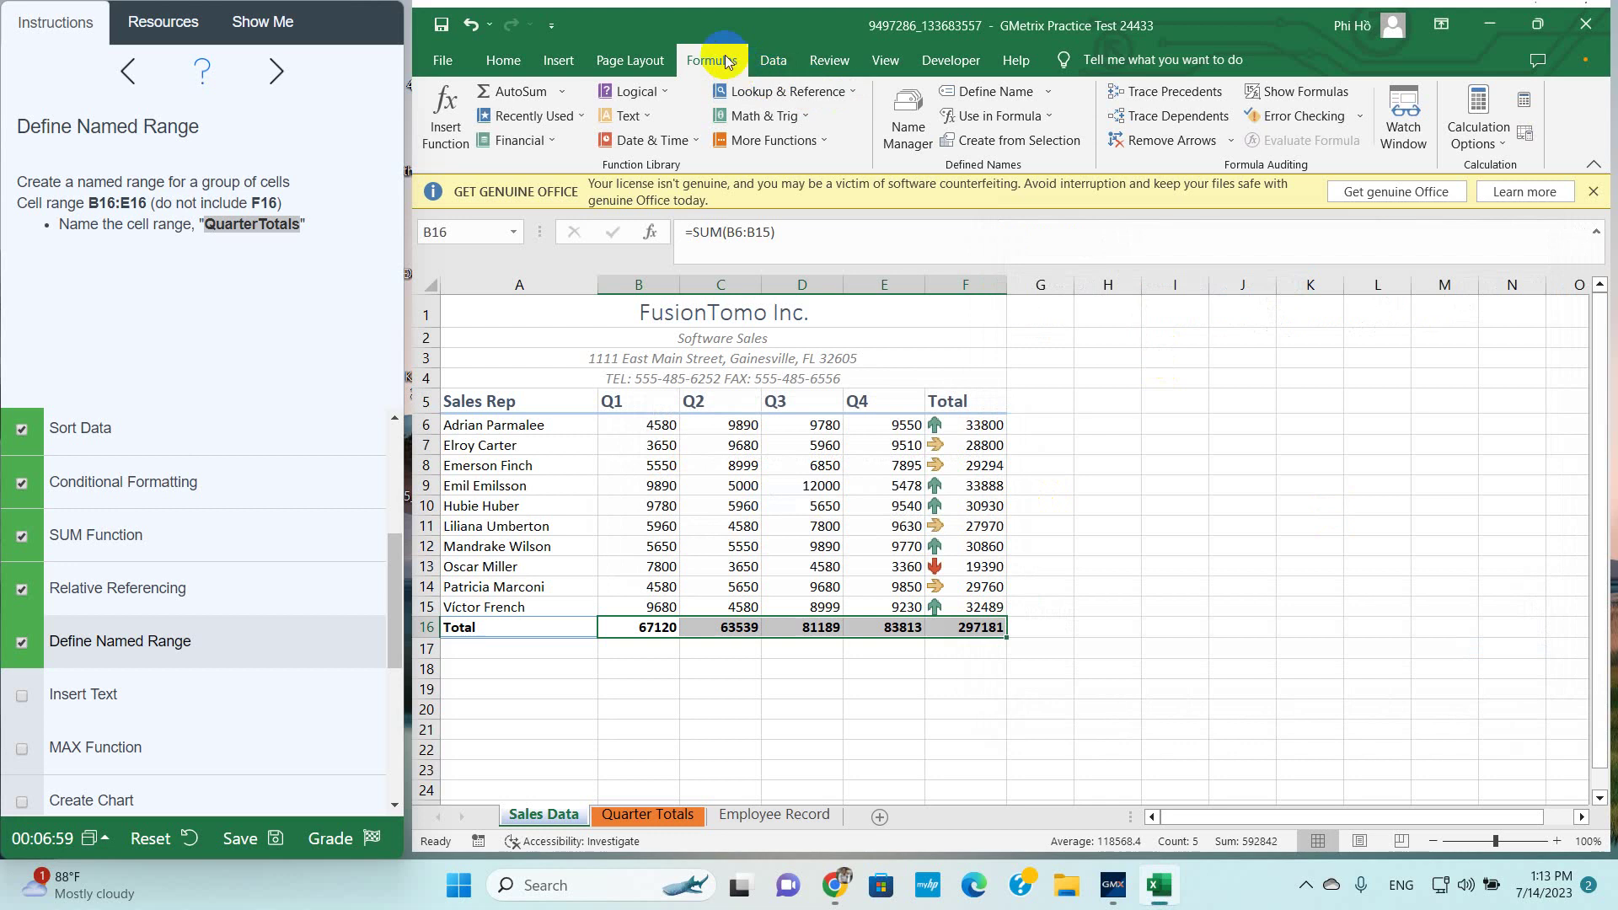
Recreate the QuarterTotals name referring to 'Sales Data'!$B$16:$F$16
left_click(908, 114)
left_click(1012, 286)
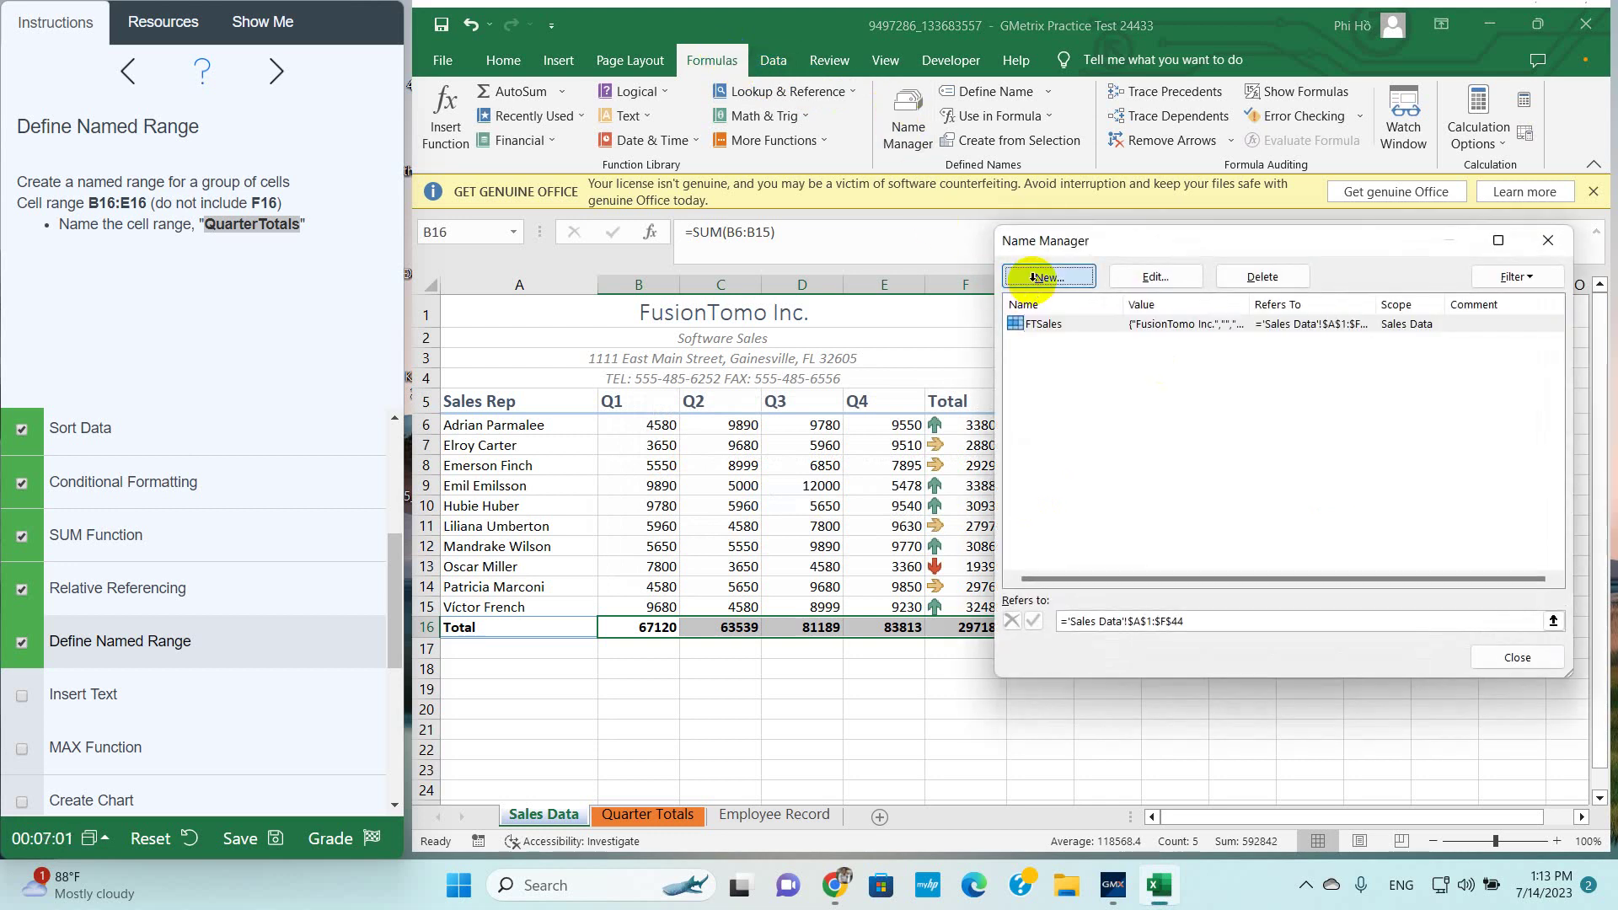
type("QuarterTotals")
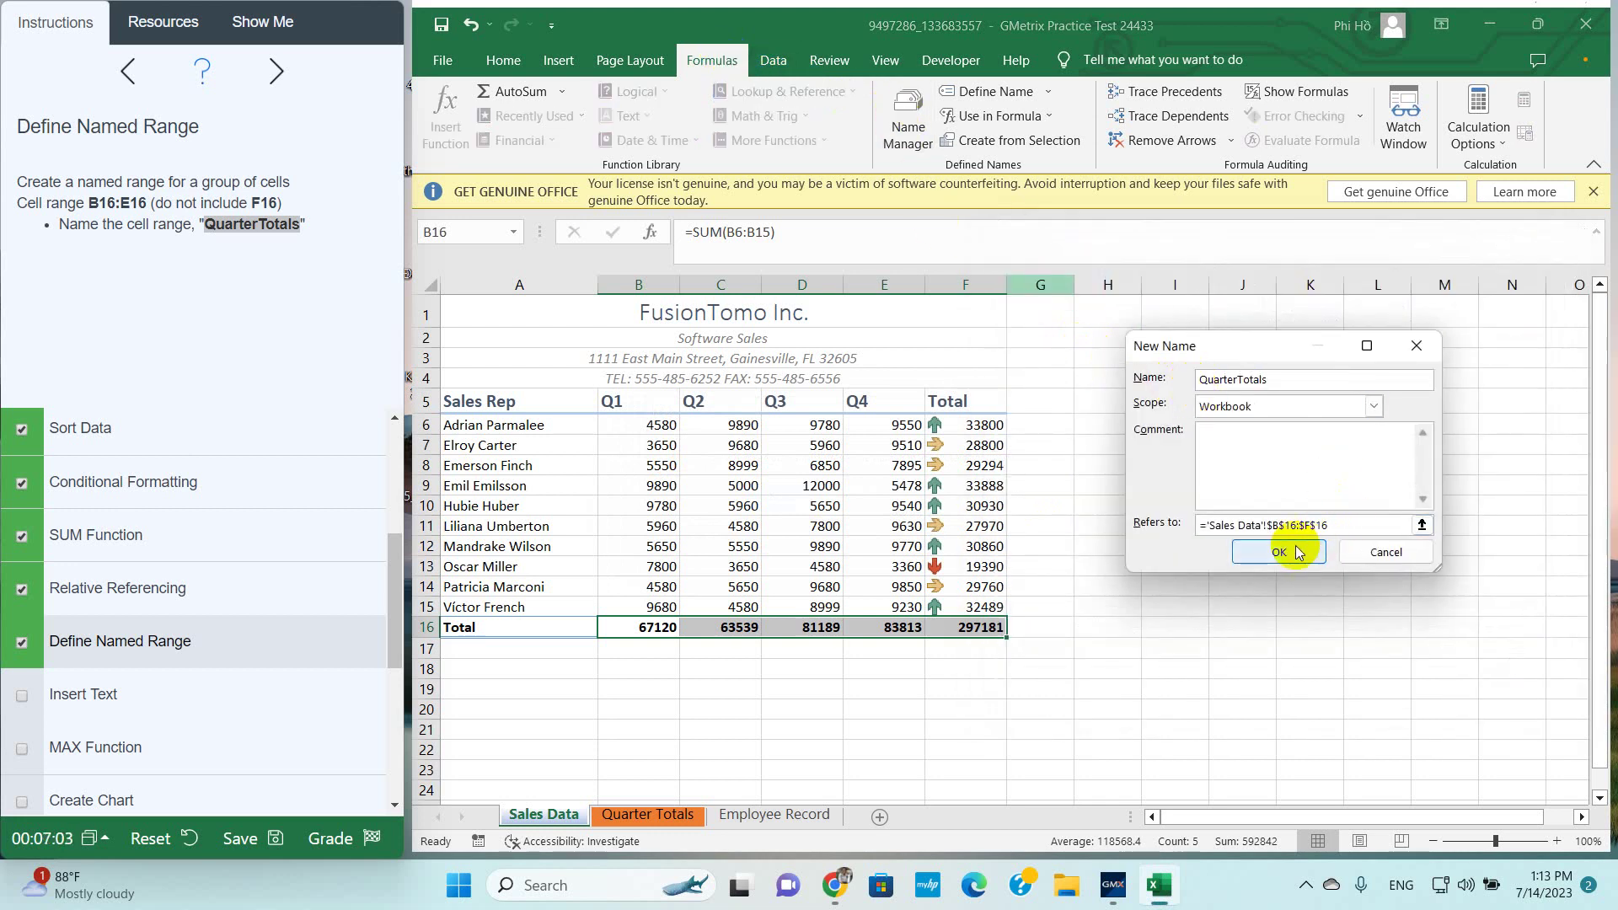
left_click(1279, 552)
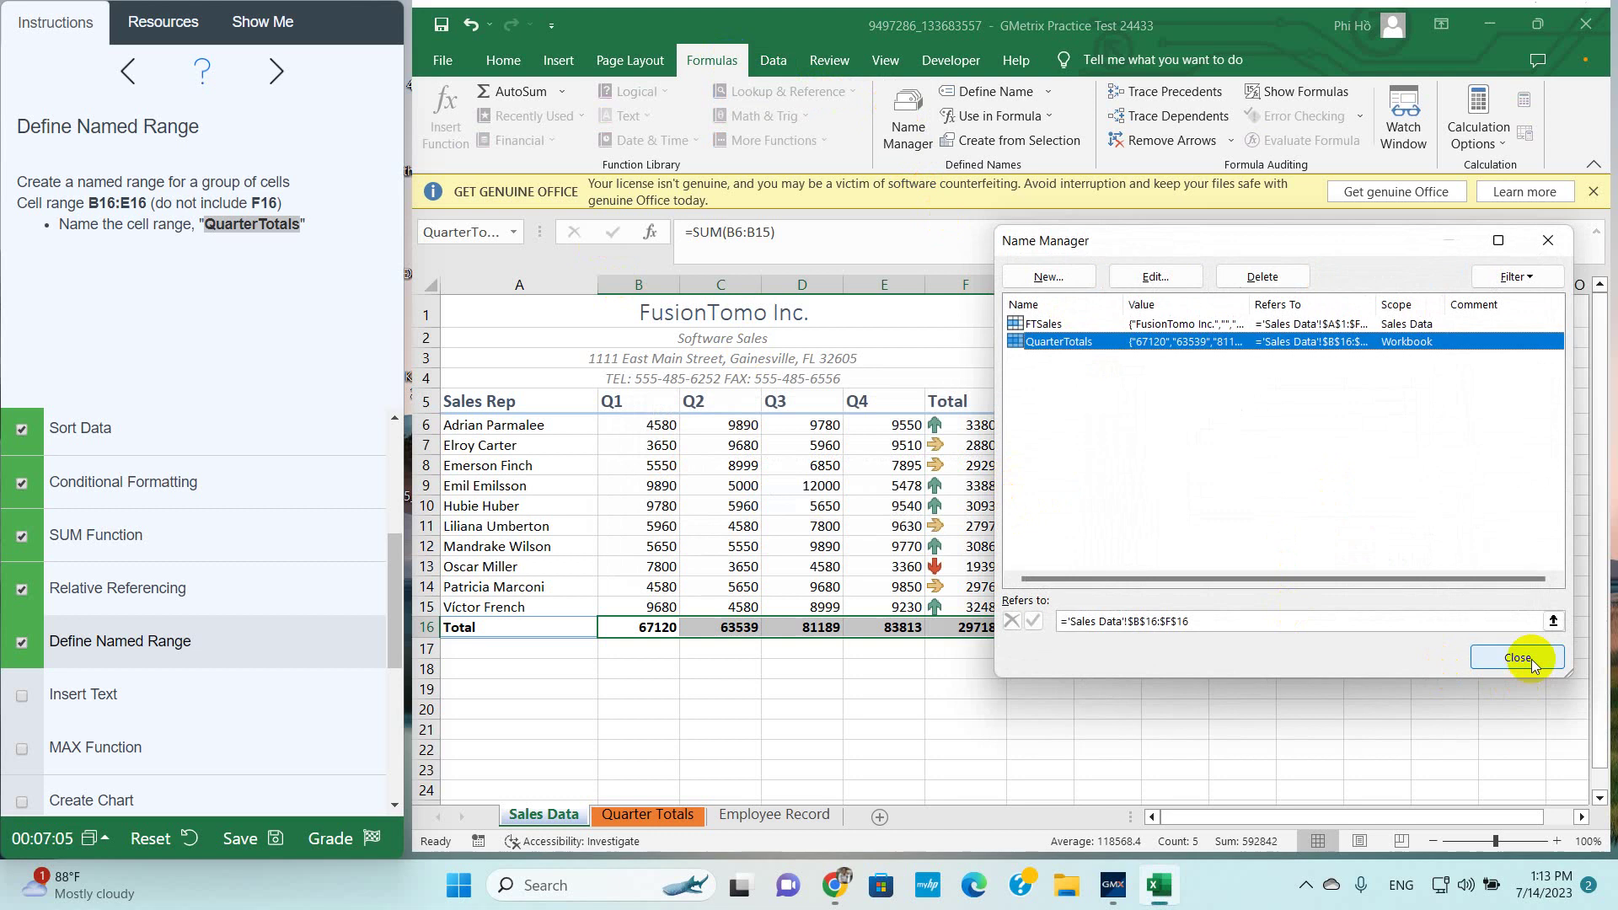
left_click(1530, 657)
left_click(470, 232)
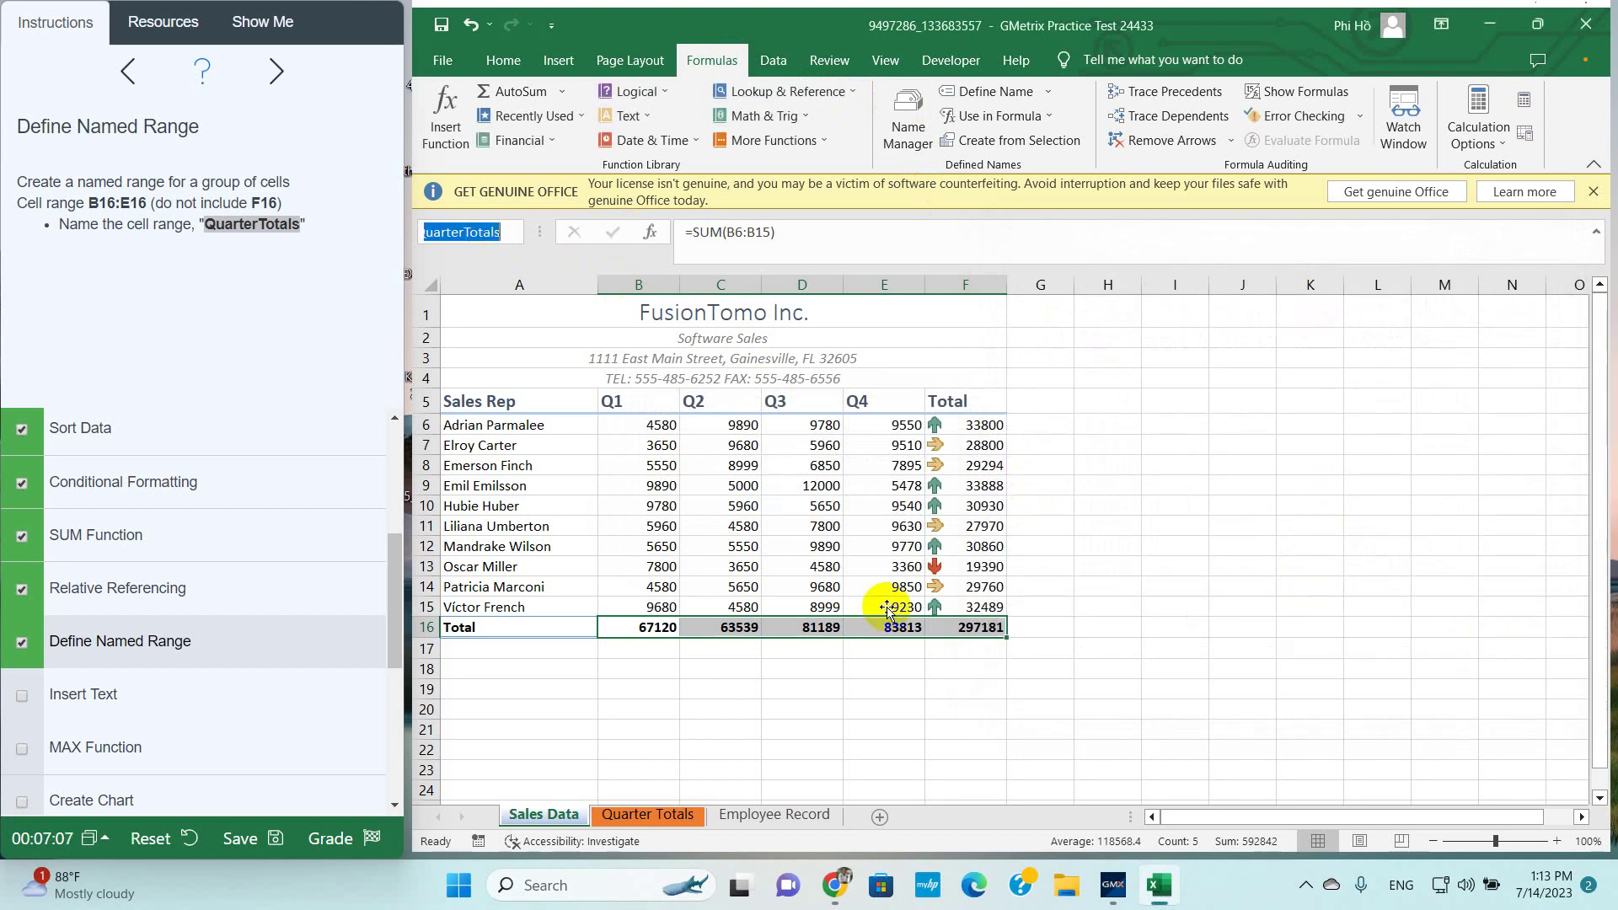
Type the label 'Largest Sale' into cell A18
left_click(16, 699)
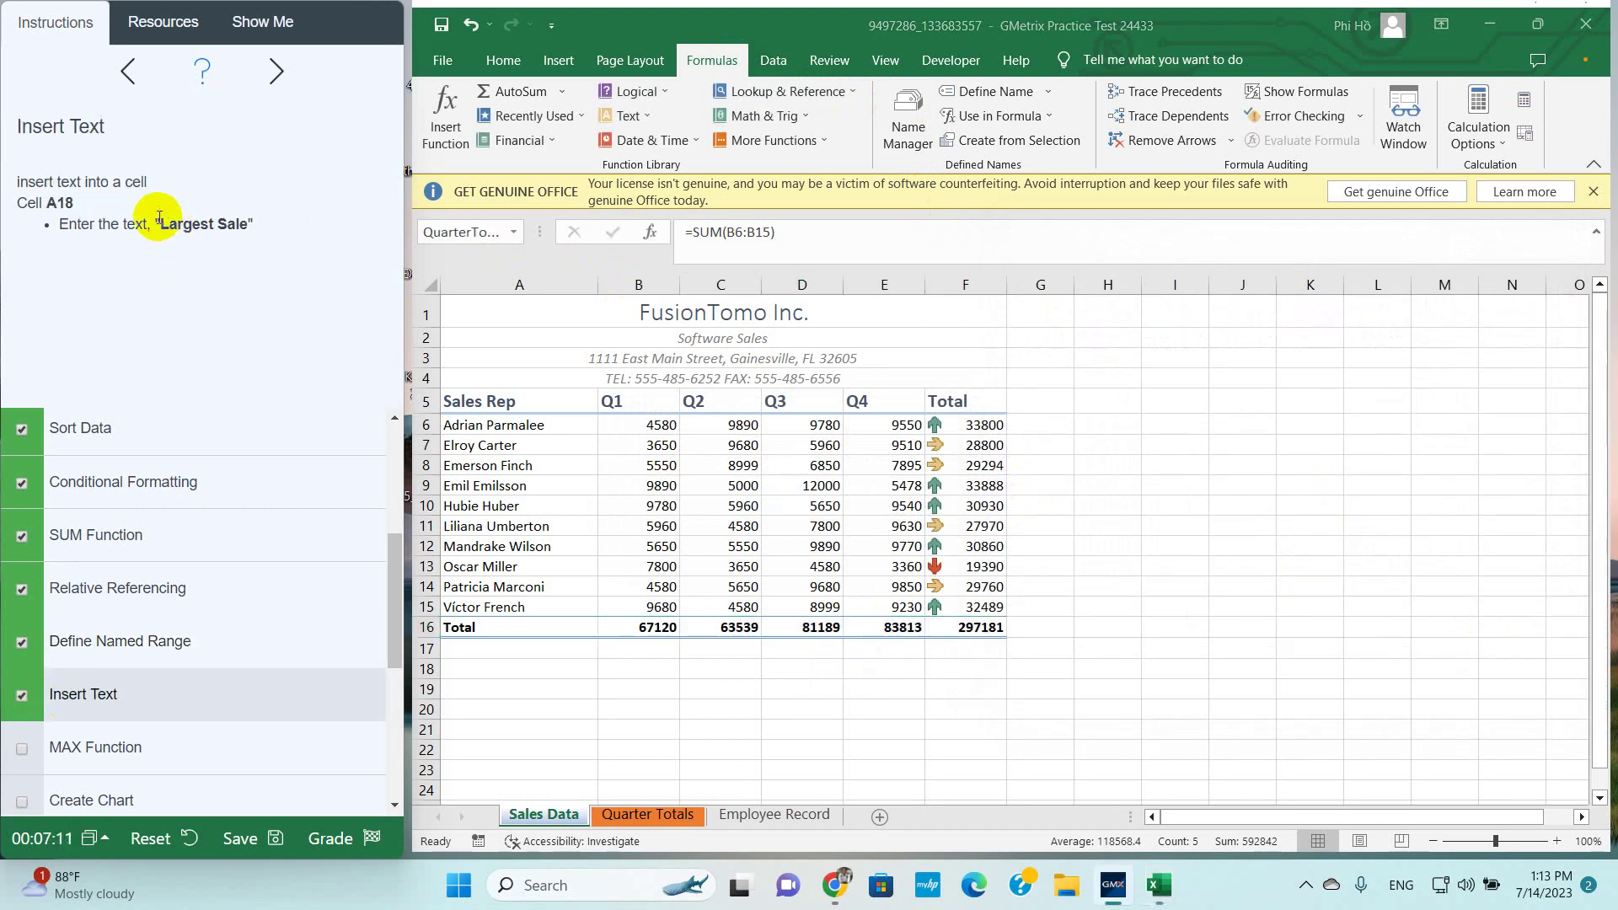
left_click_drag(164, 220, 240, 224)
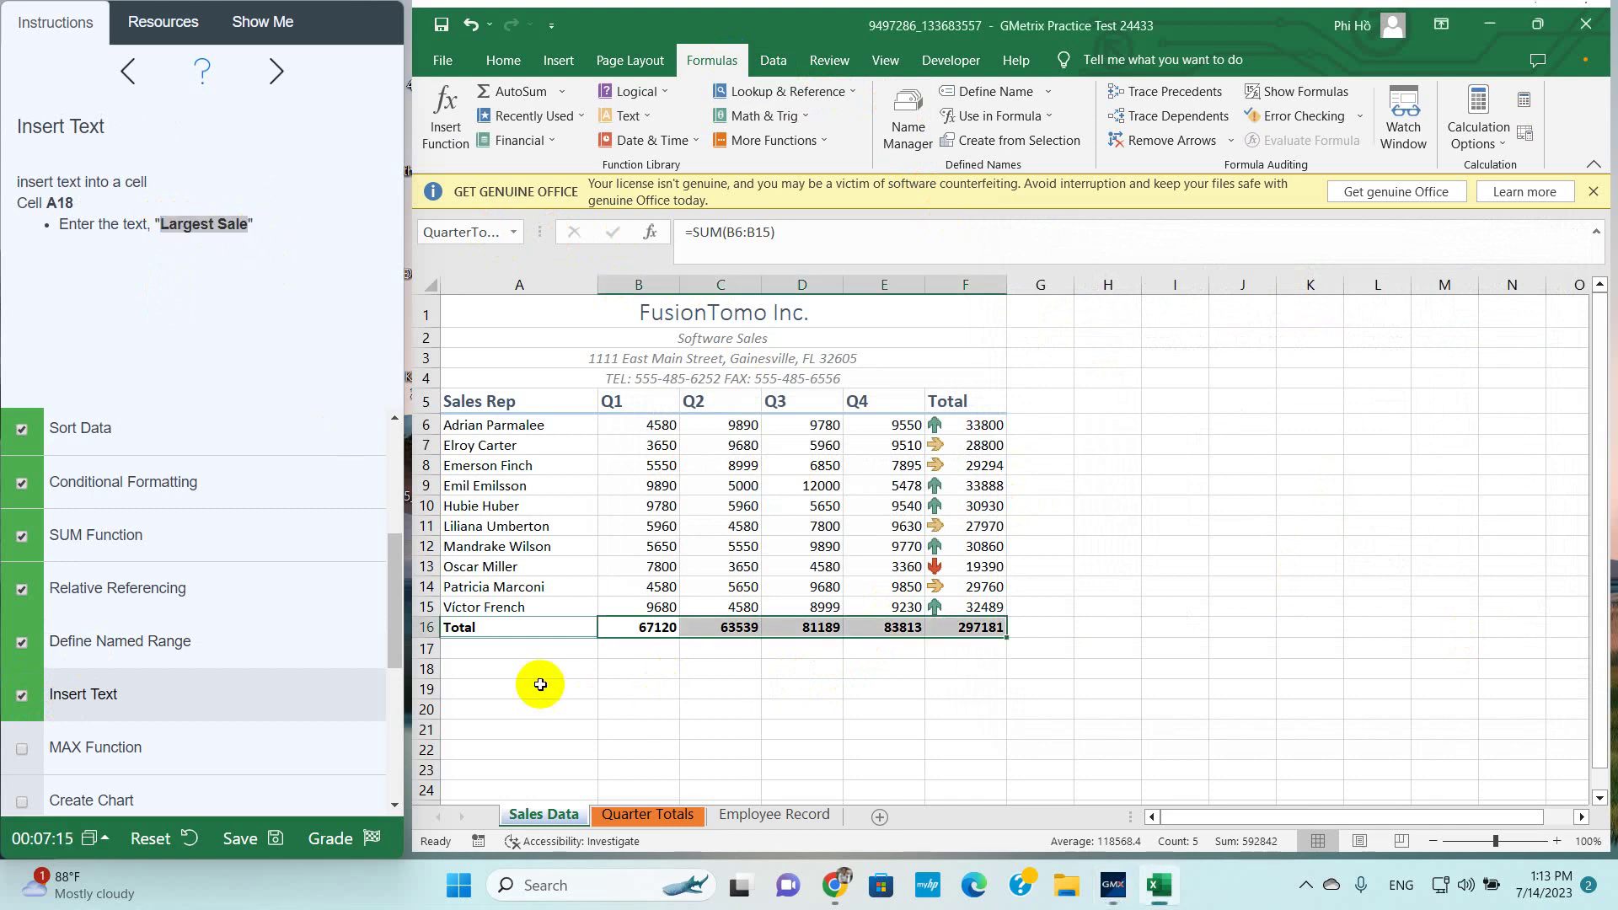
left_click(513, 673)
type("Largest Sale")
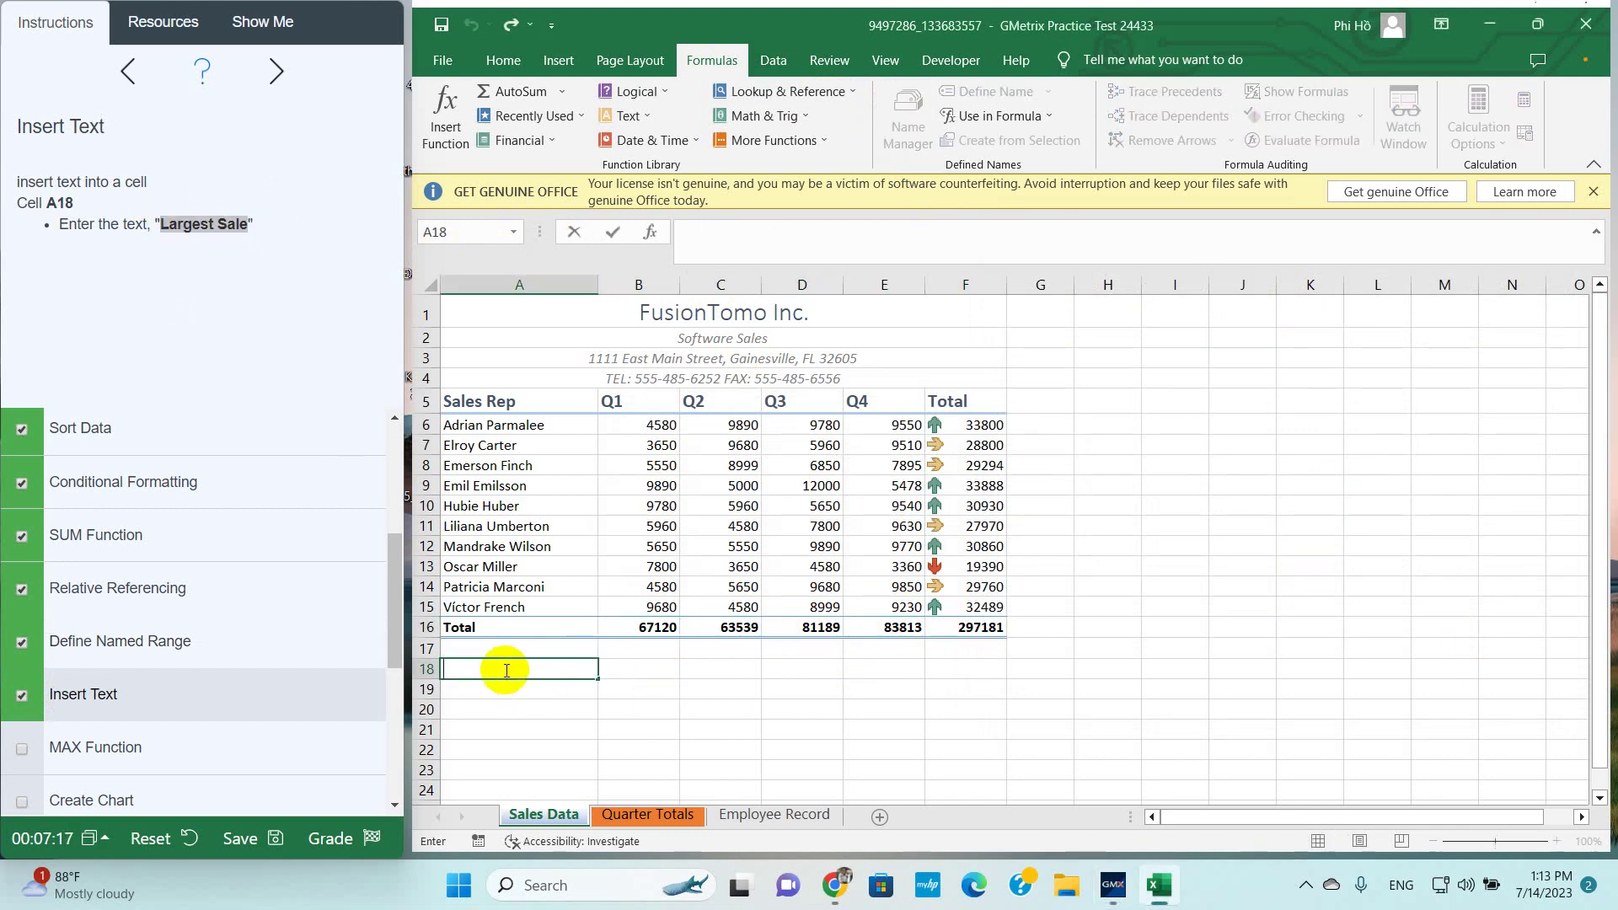
key("Return")
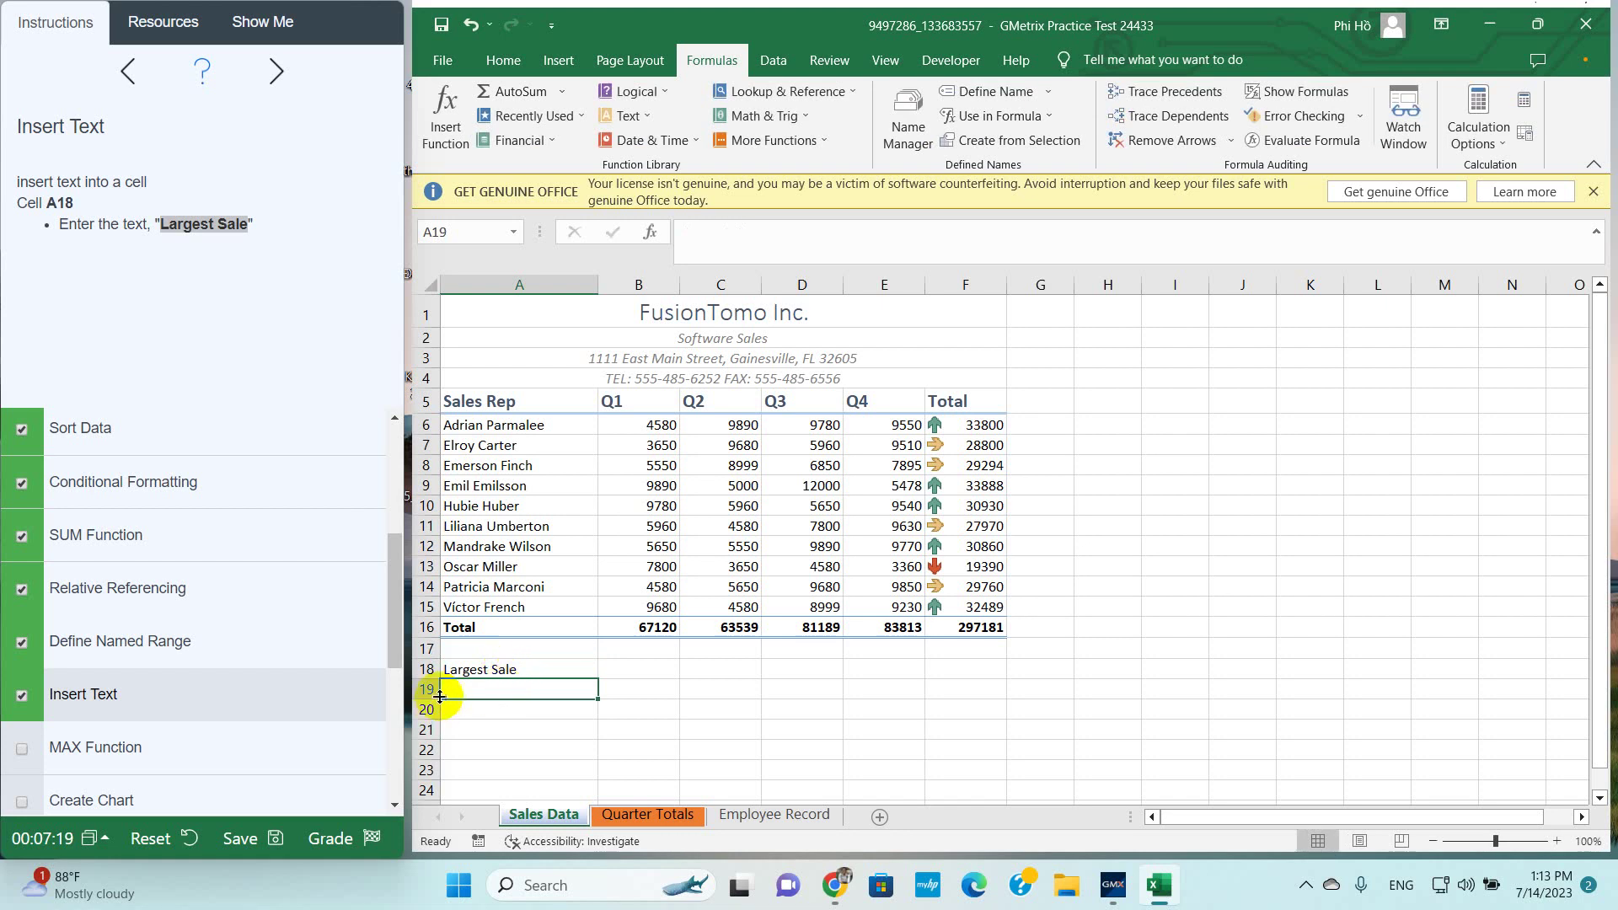
Enter =MAX(F6:F15) in B18 via AutoSum Max, returning 33888, and tick the MAX task
left_click(67, 747)
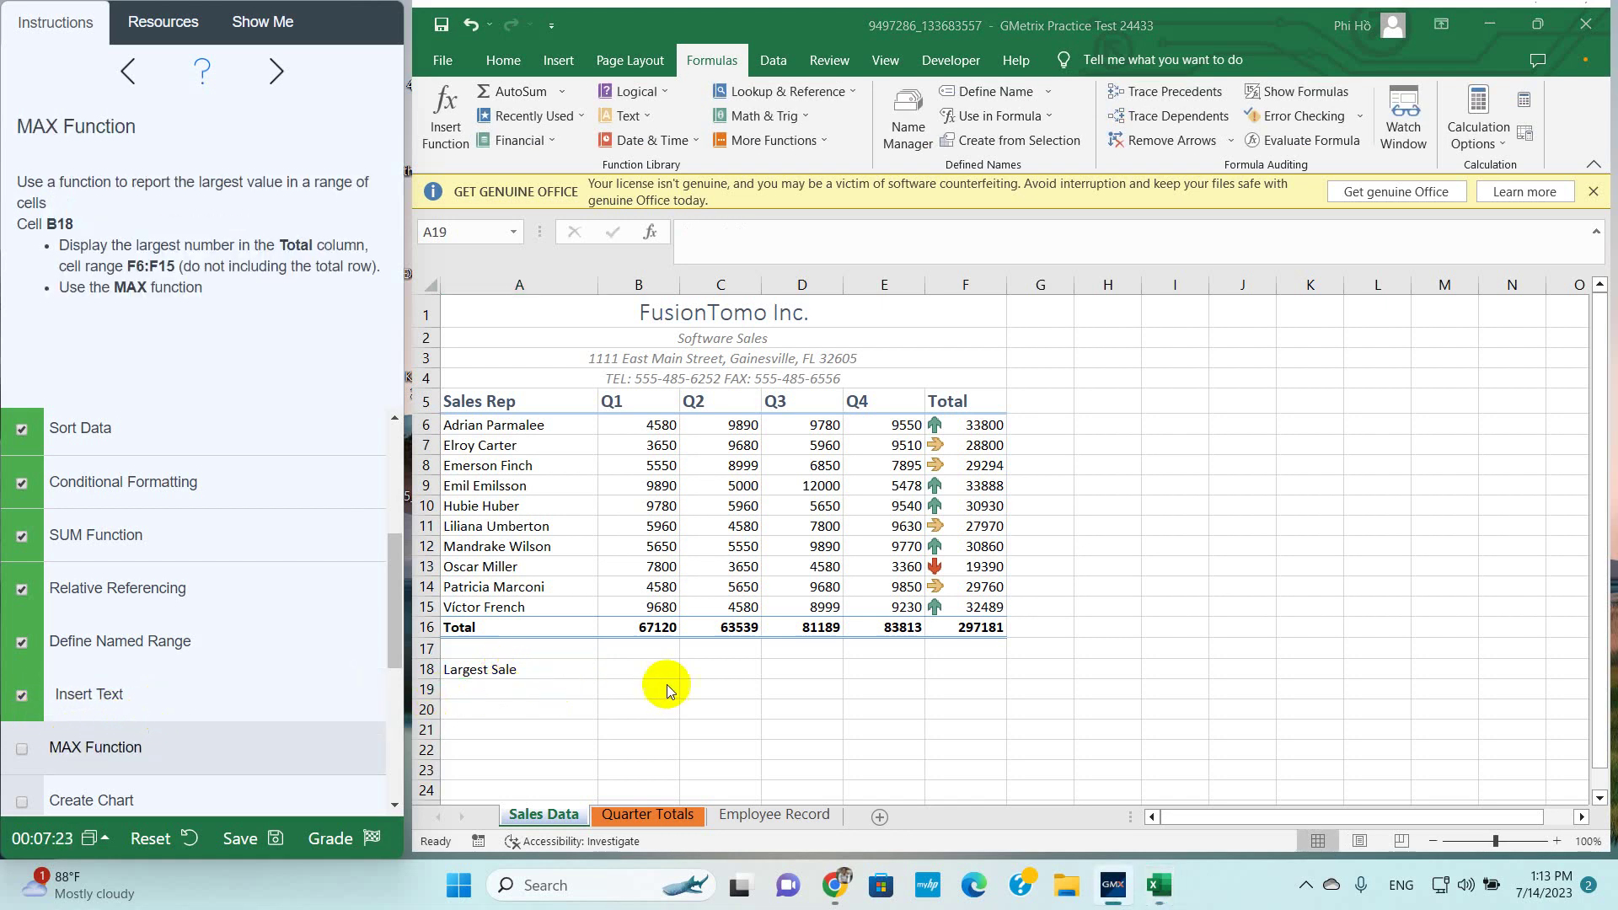
left_click(645, 669)
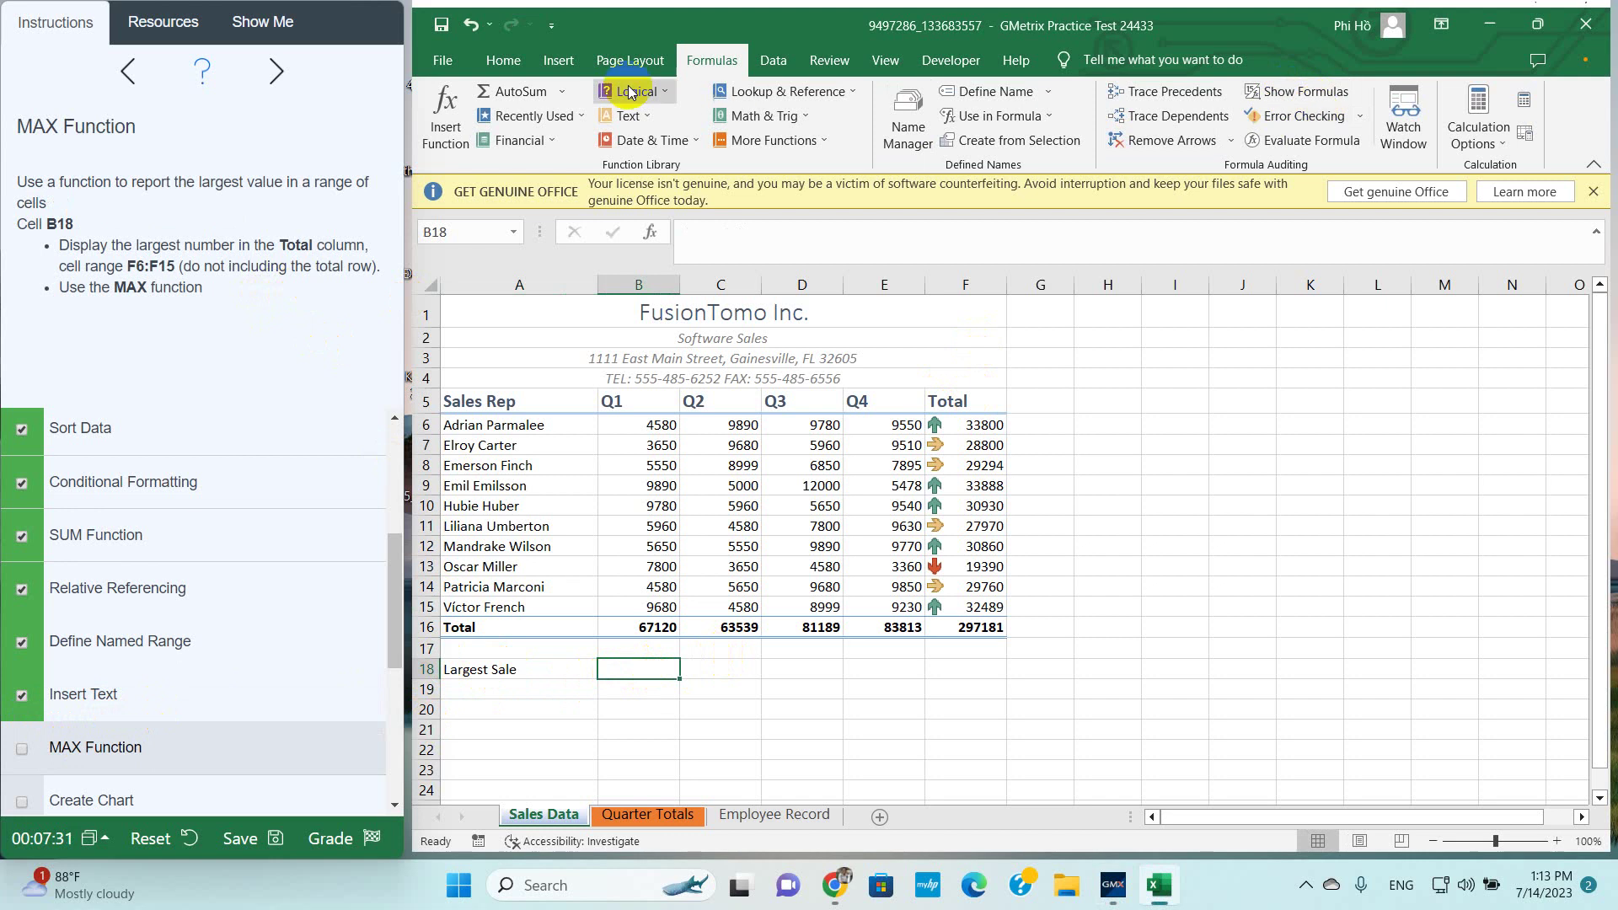
left_click(508, 66)
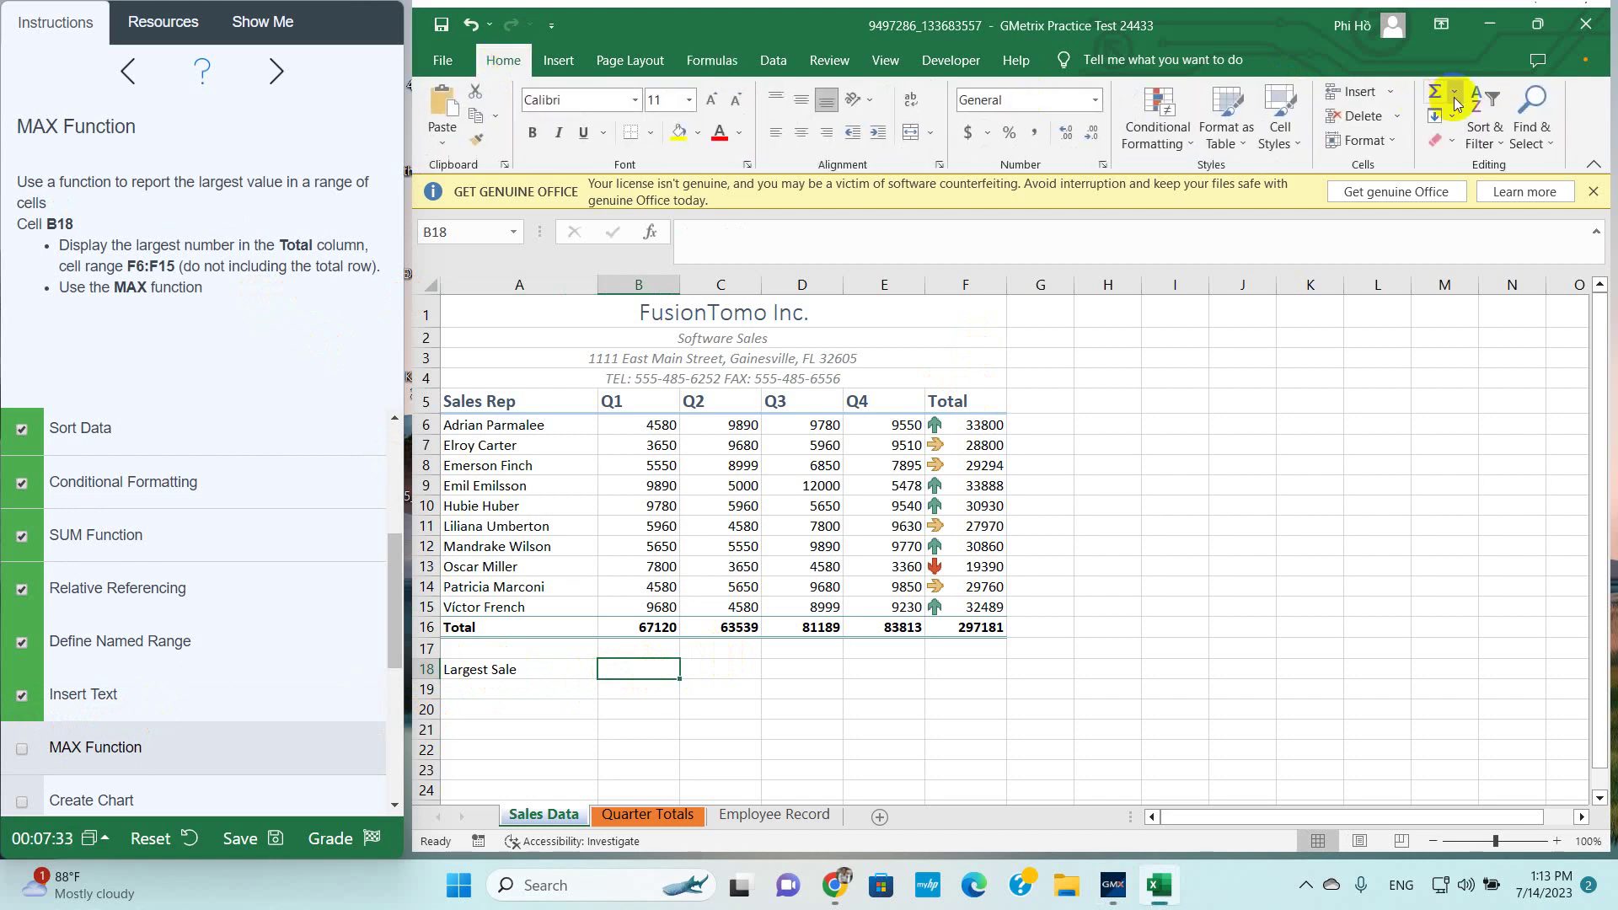
left_click(1456, 95)
left_click(1474, 195)
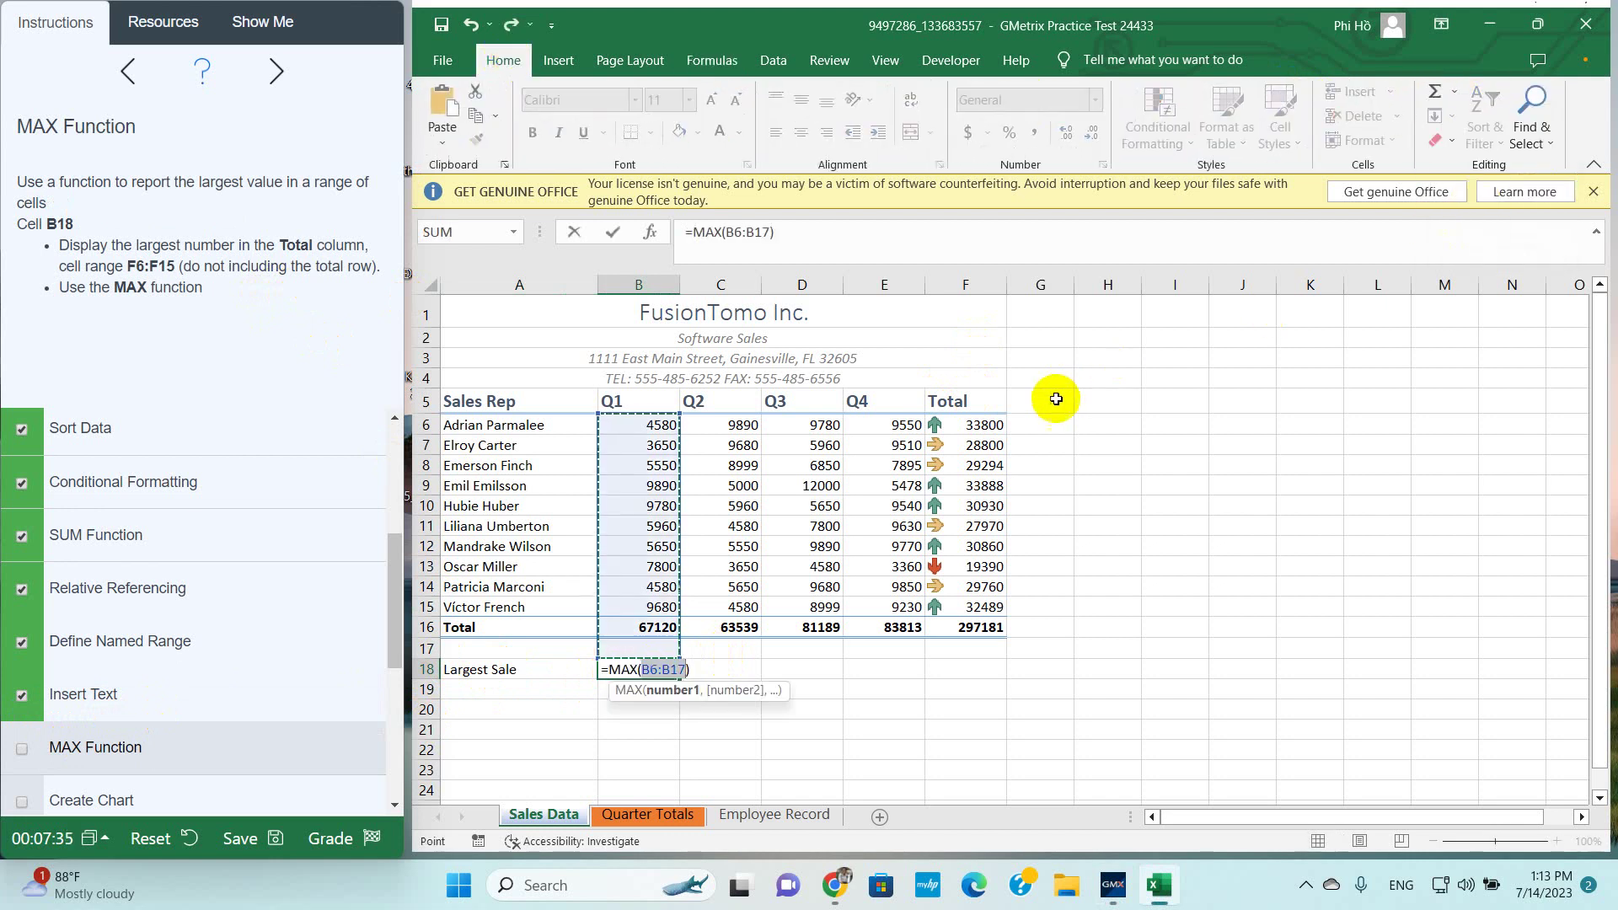
left_click_drag(992, 424, 986, 607)
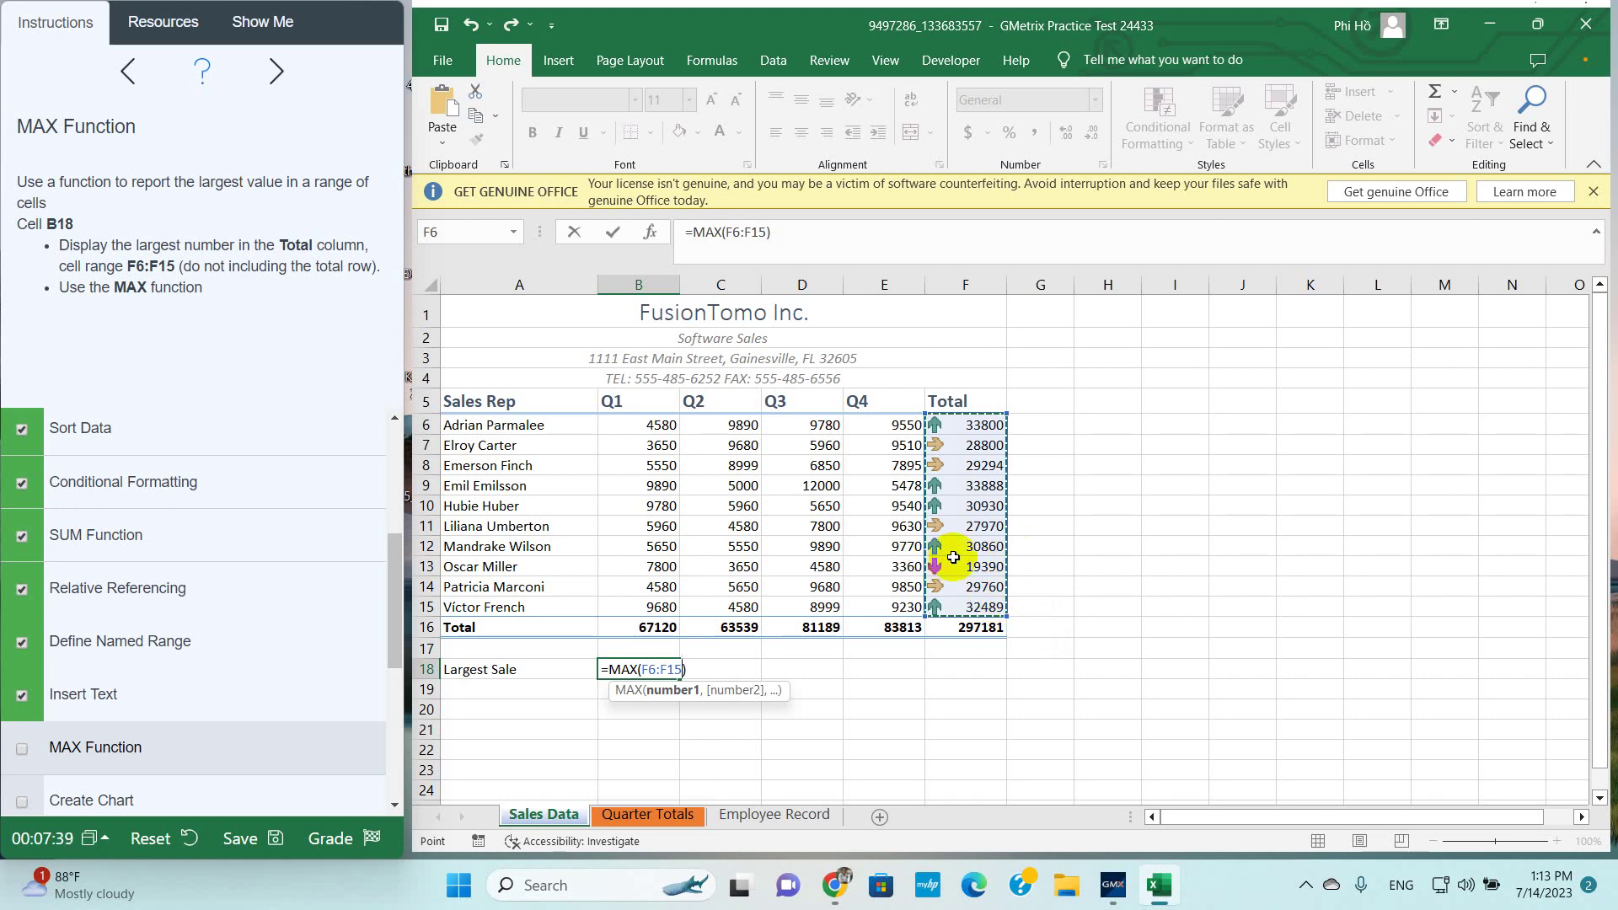
key("Return")
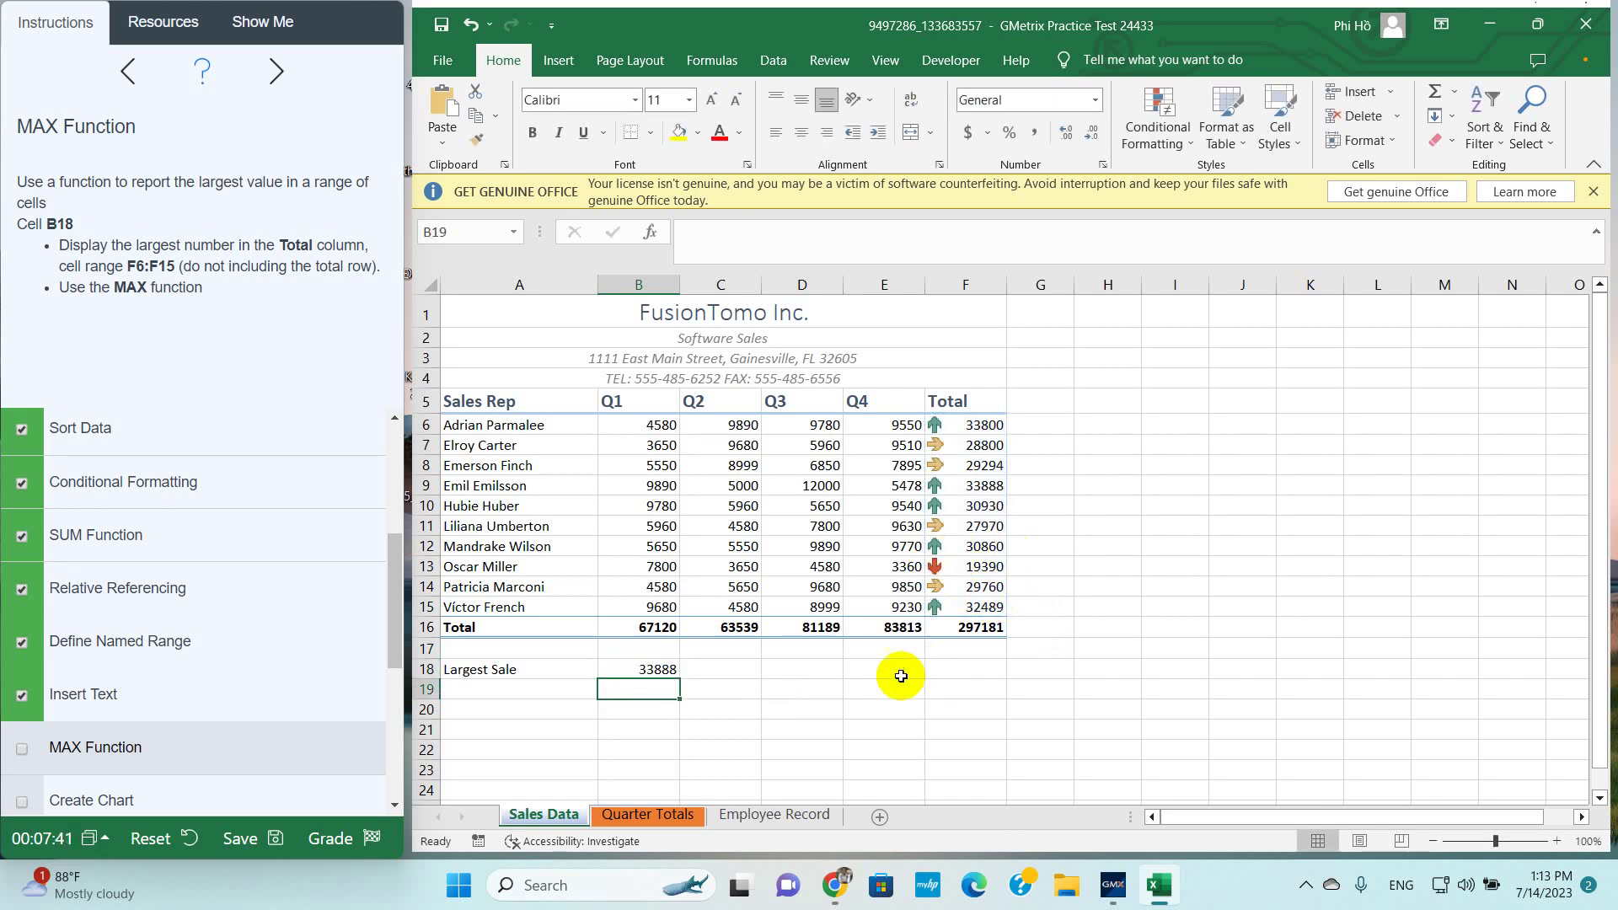
left_click(14, 749)
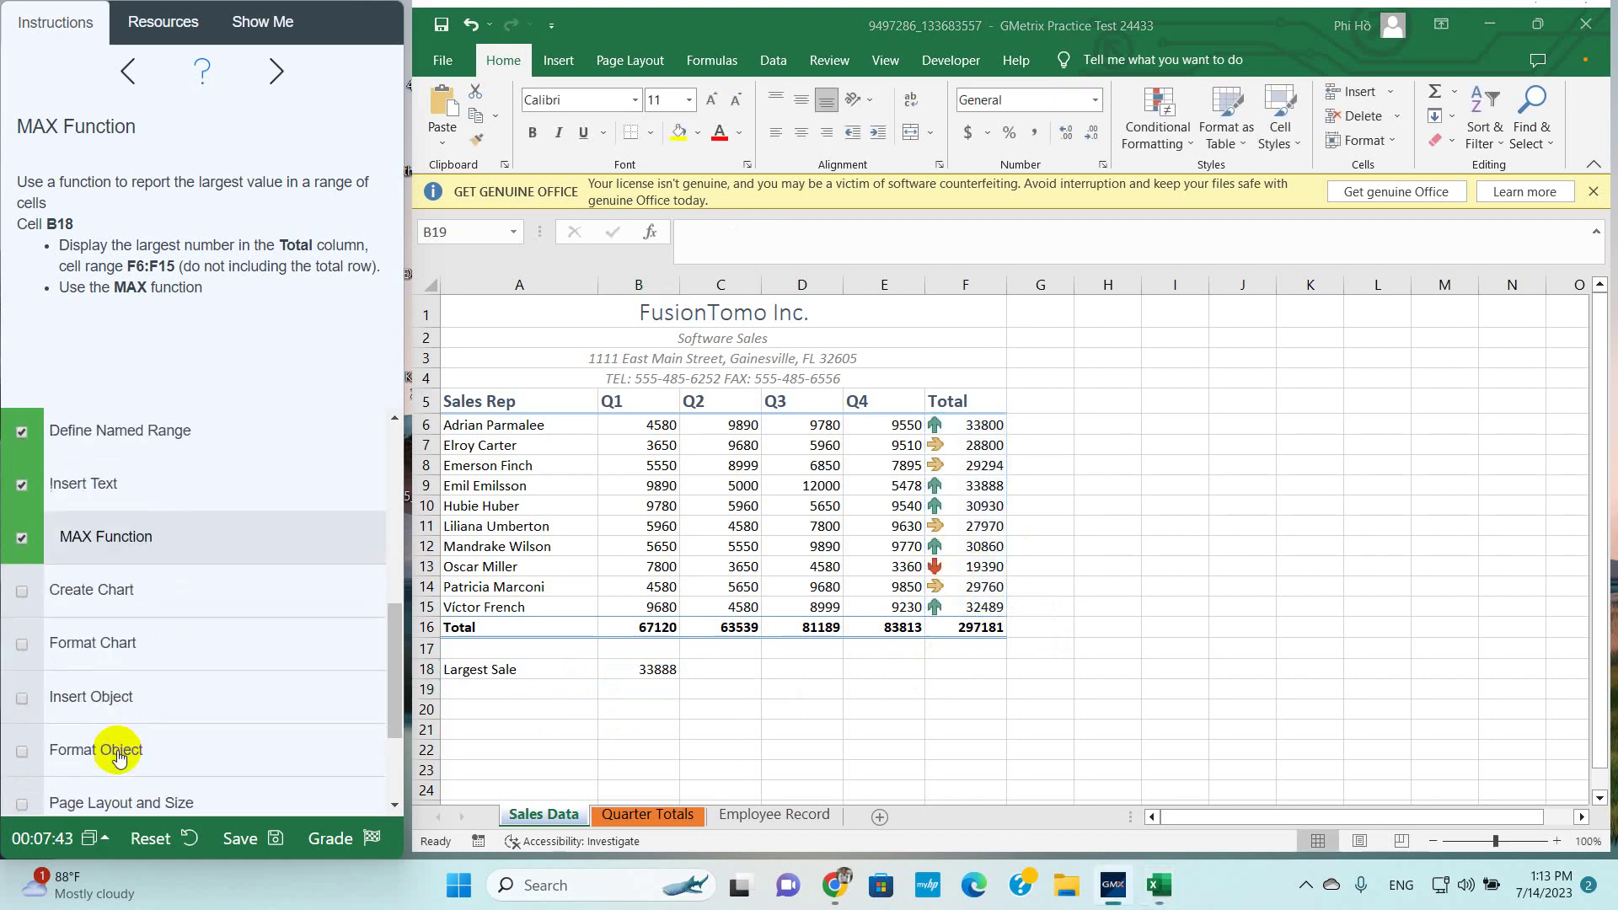
Check off the Create Chart task and review its chart requirements
left_click(31, 595)
left_click(31, 595)
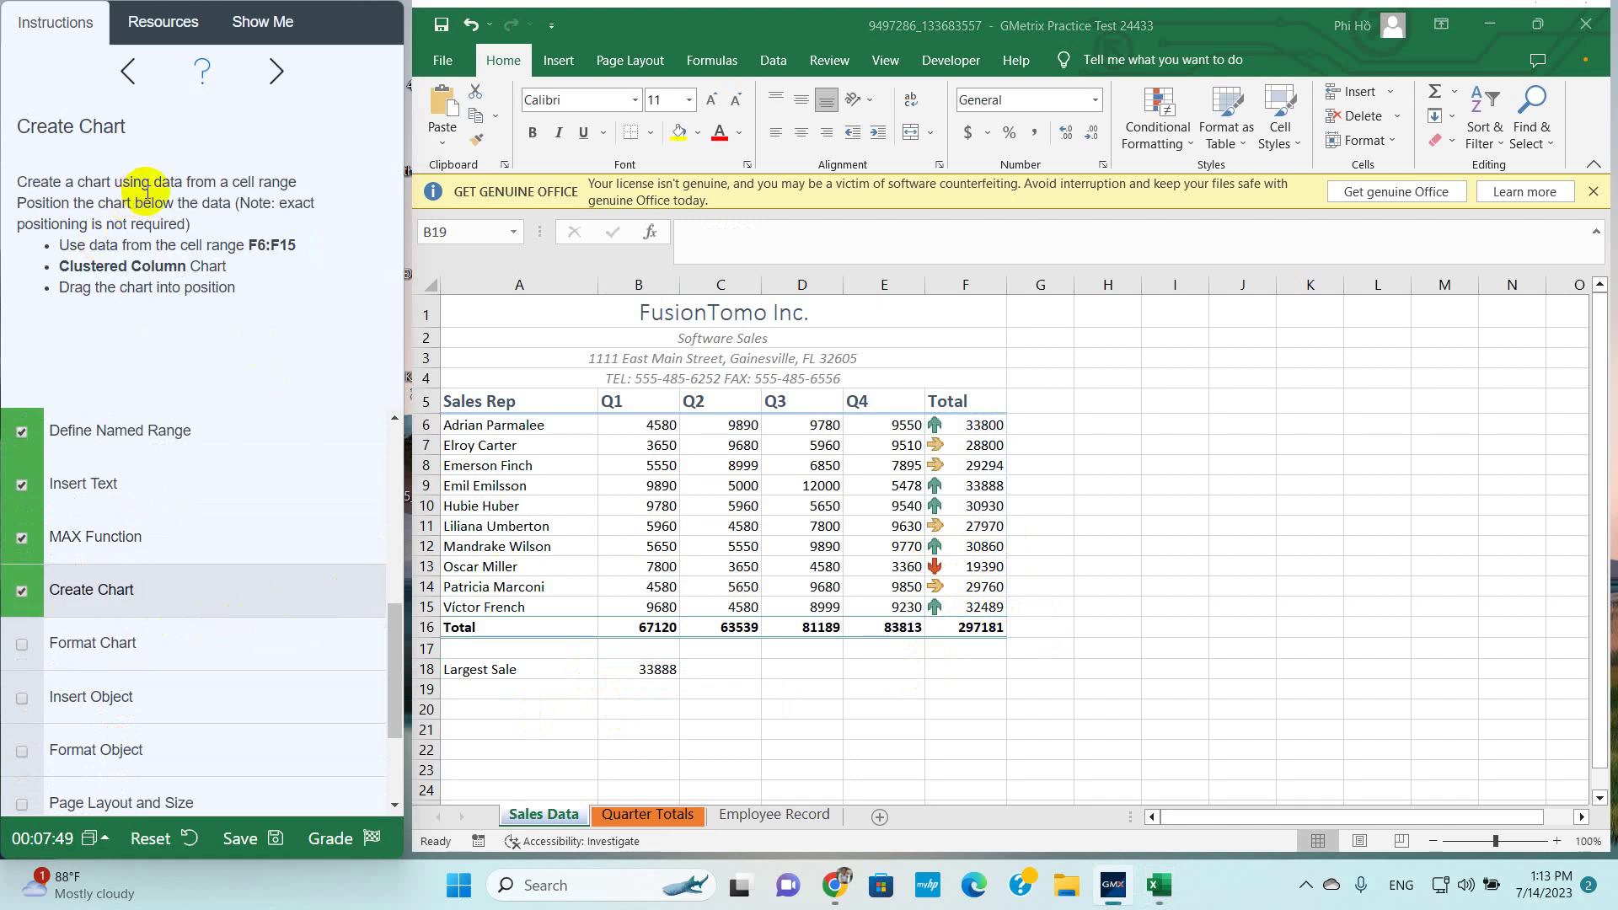
mouse_move(154, 182)
left_mouse_down()
mouse_move(206, 224)
mouse_move(181, 205)
mouse_move(192, 230)
left_mouse_up()
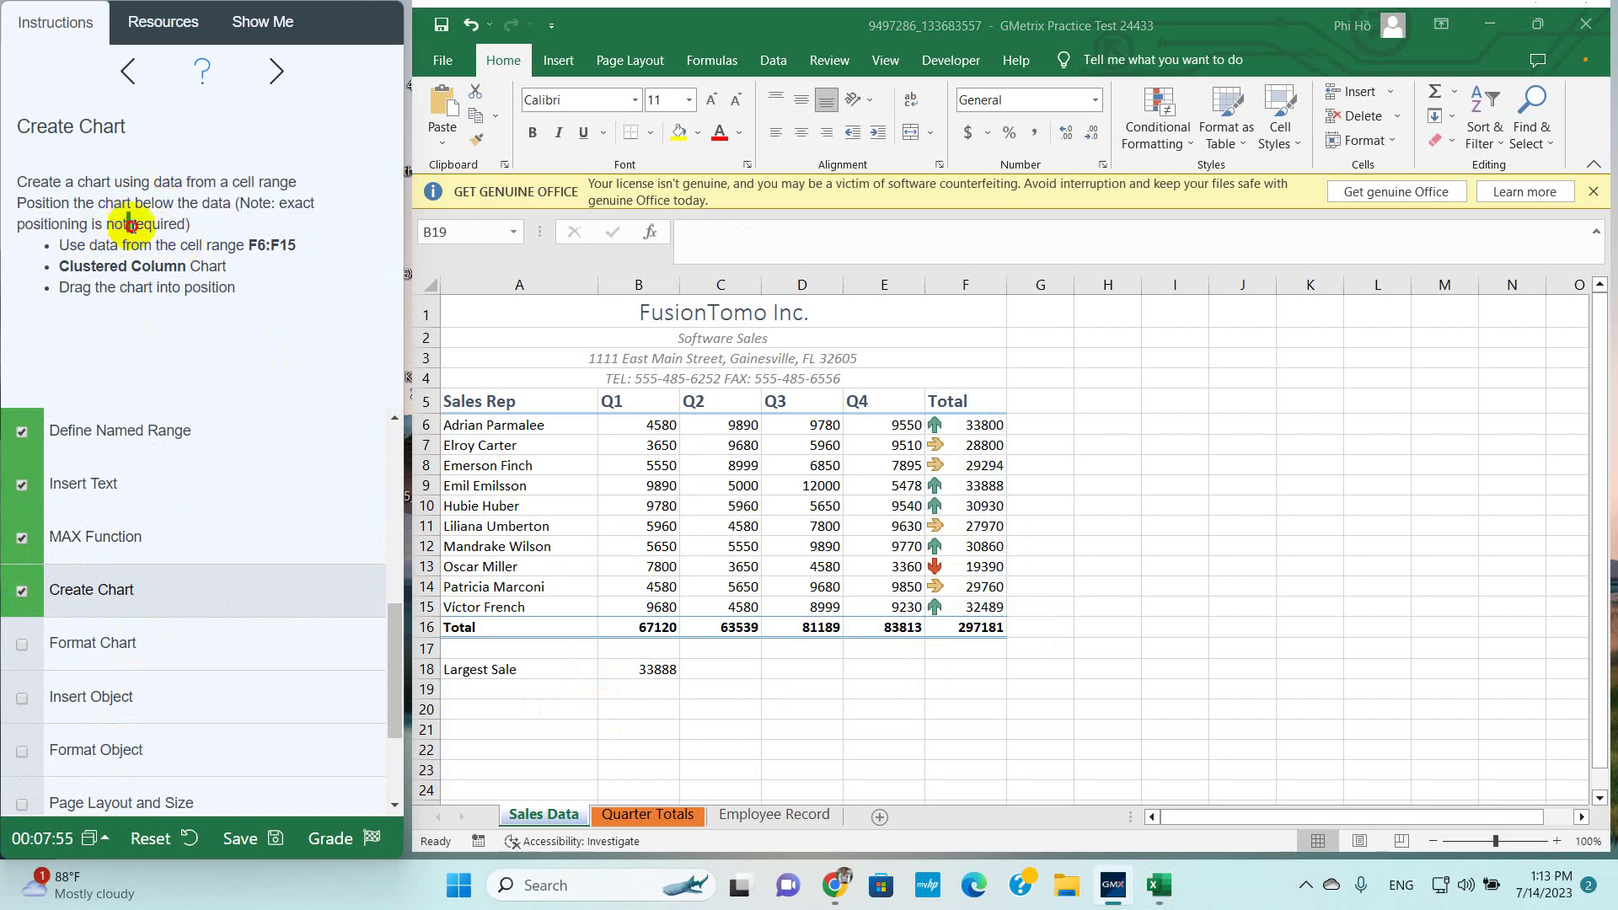
left_click(215, 249)
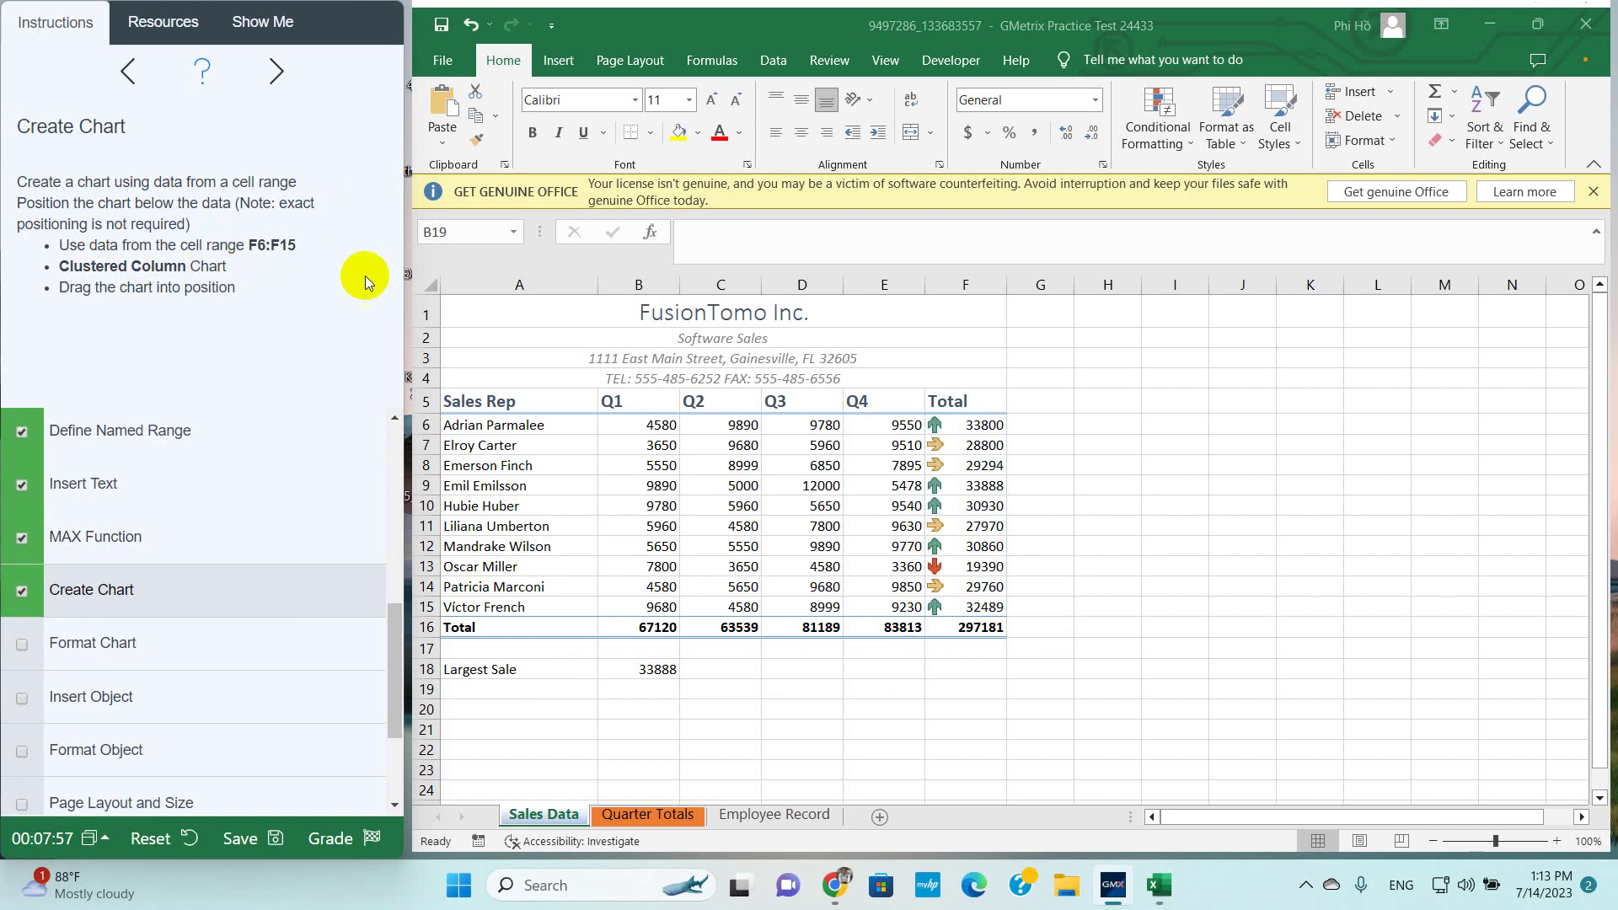
Insert a clustered column chart of F6:F15 and move it beside the data over columns H–N
left_click_drag(978, 425, 978, 608)
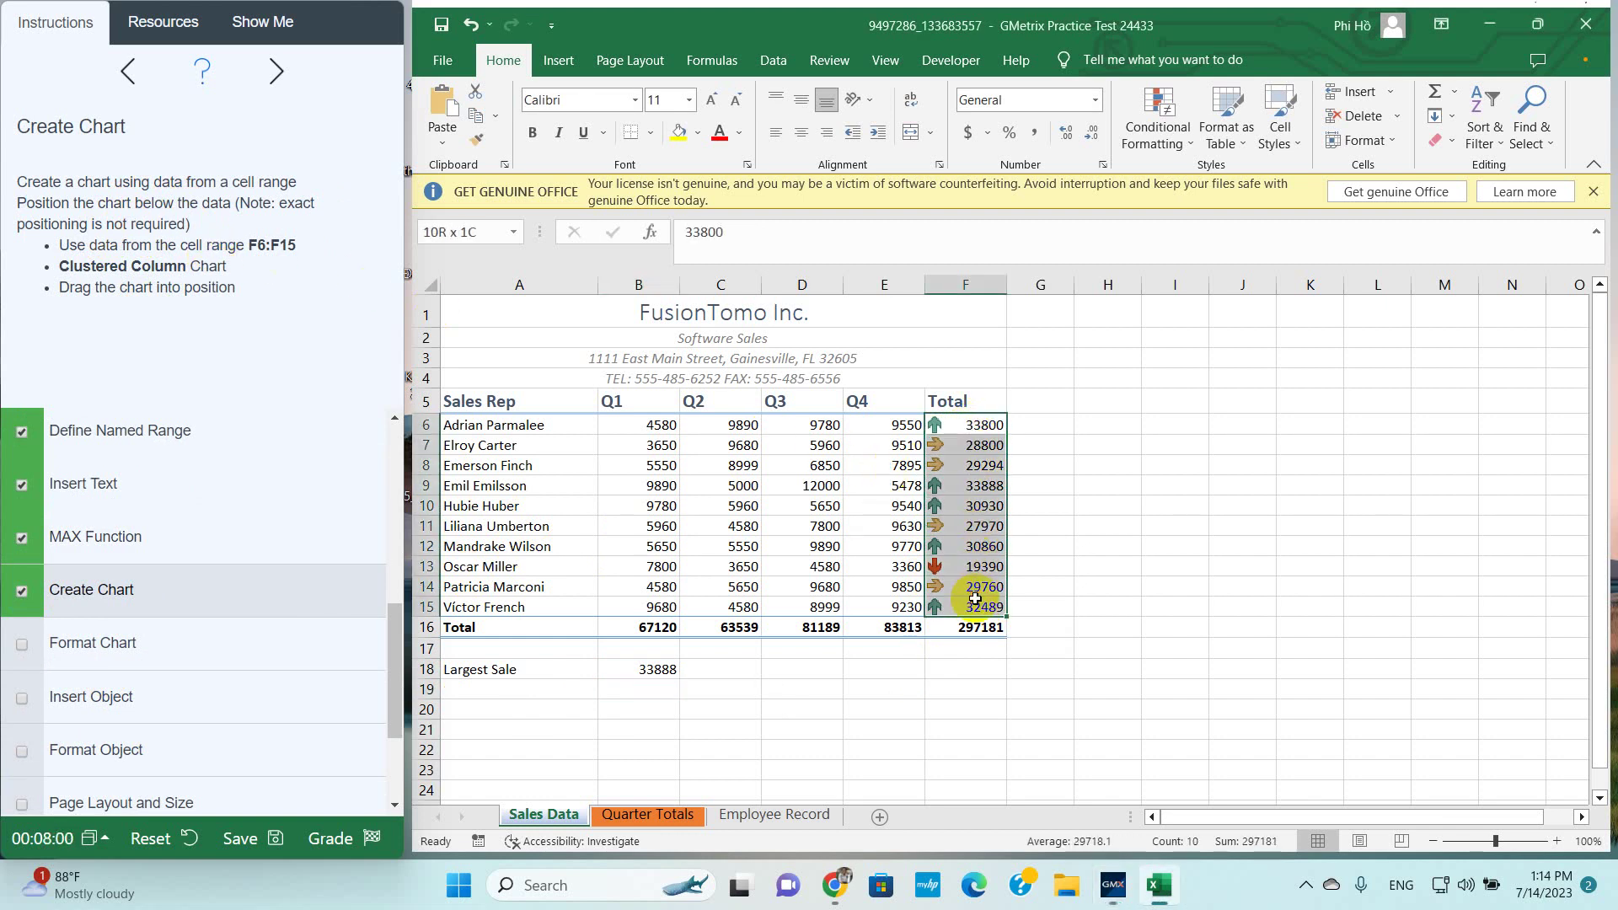
left_click(550, 61)
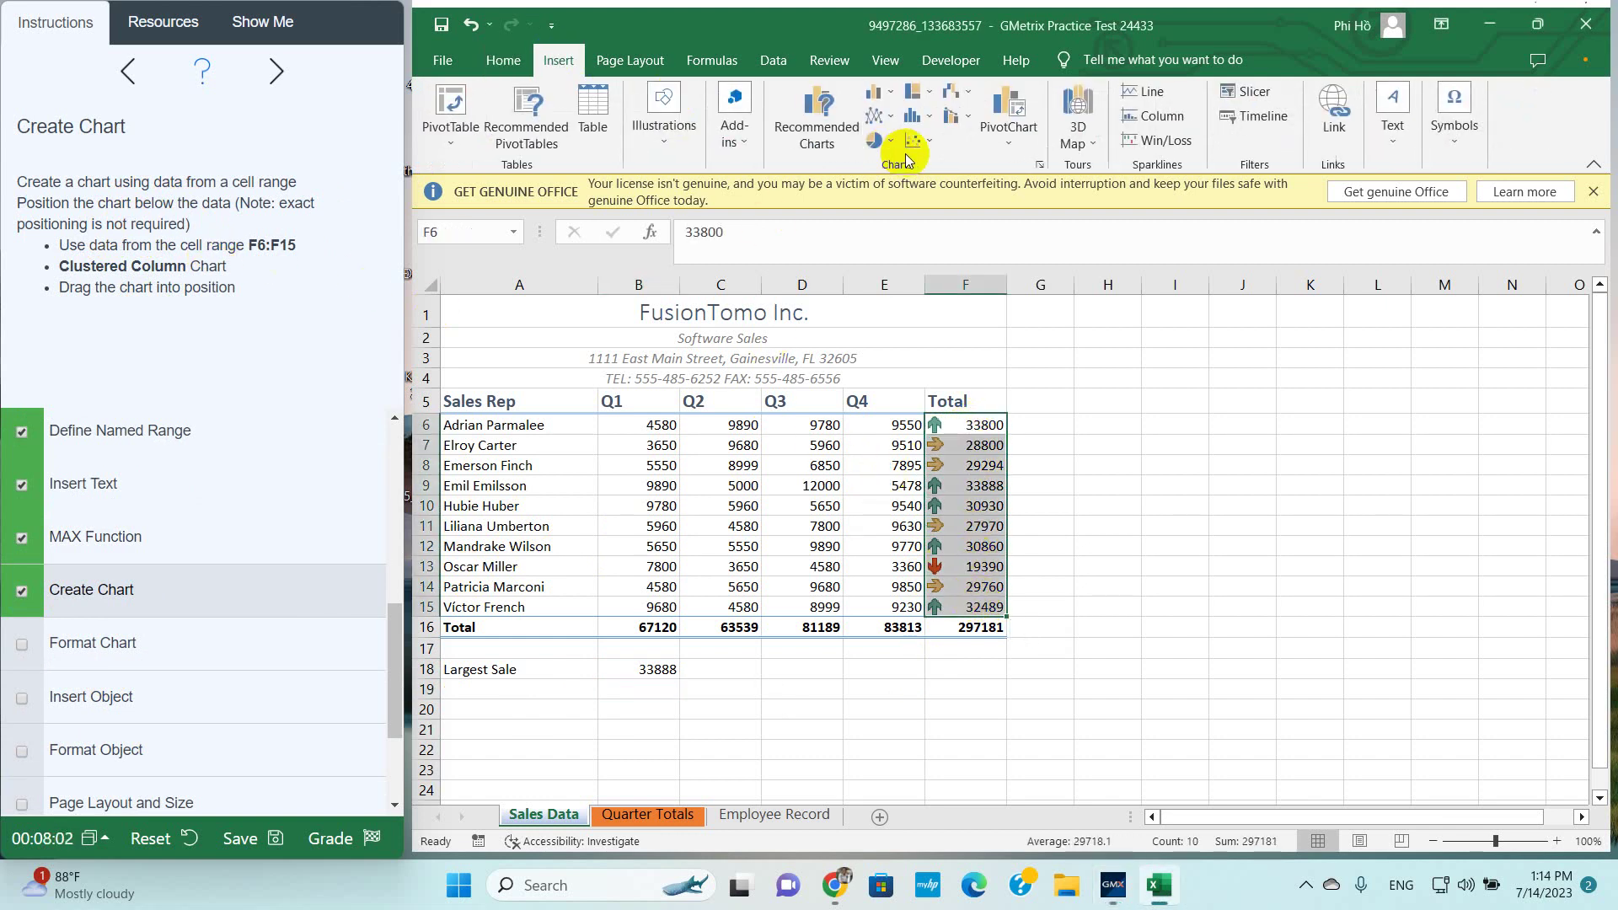
left_click(1038, 169)
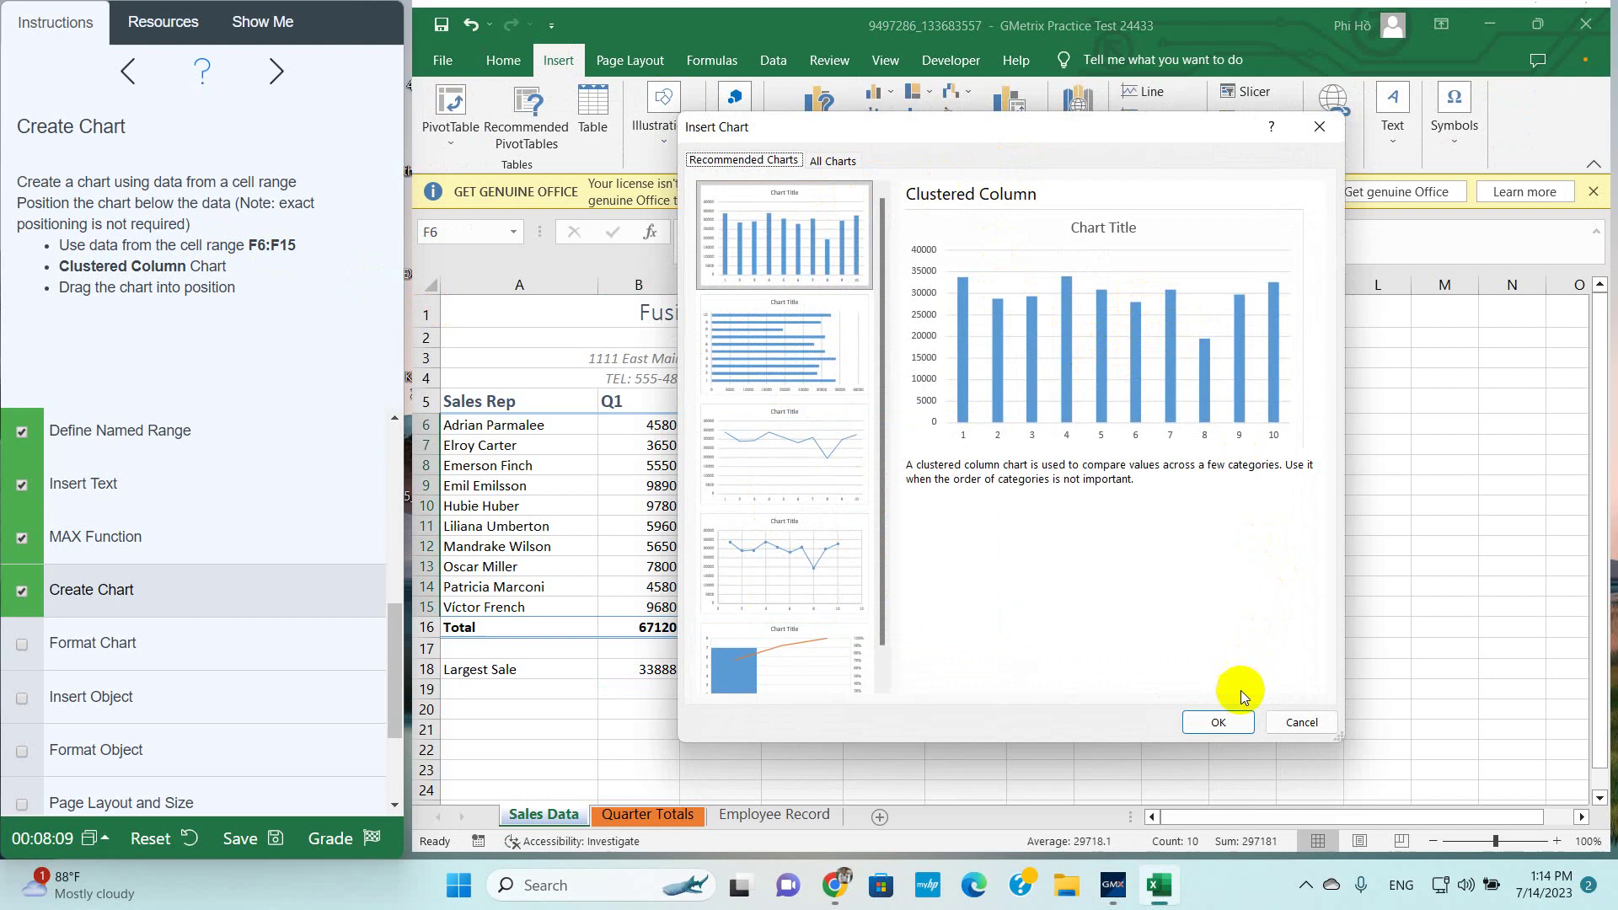
left_click(1218, 723)
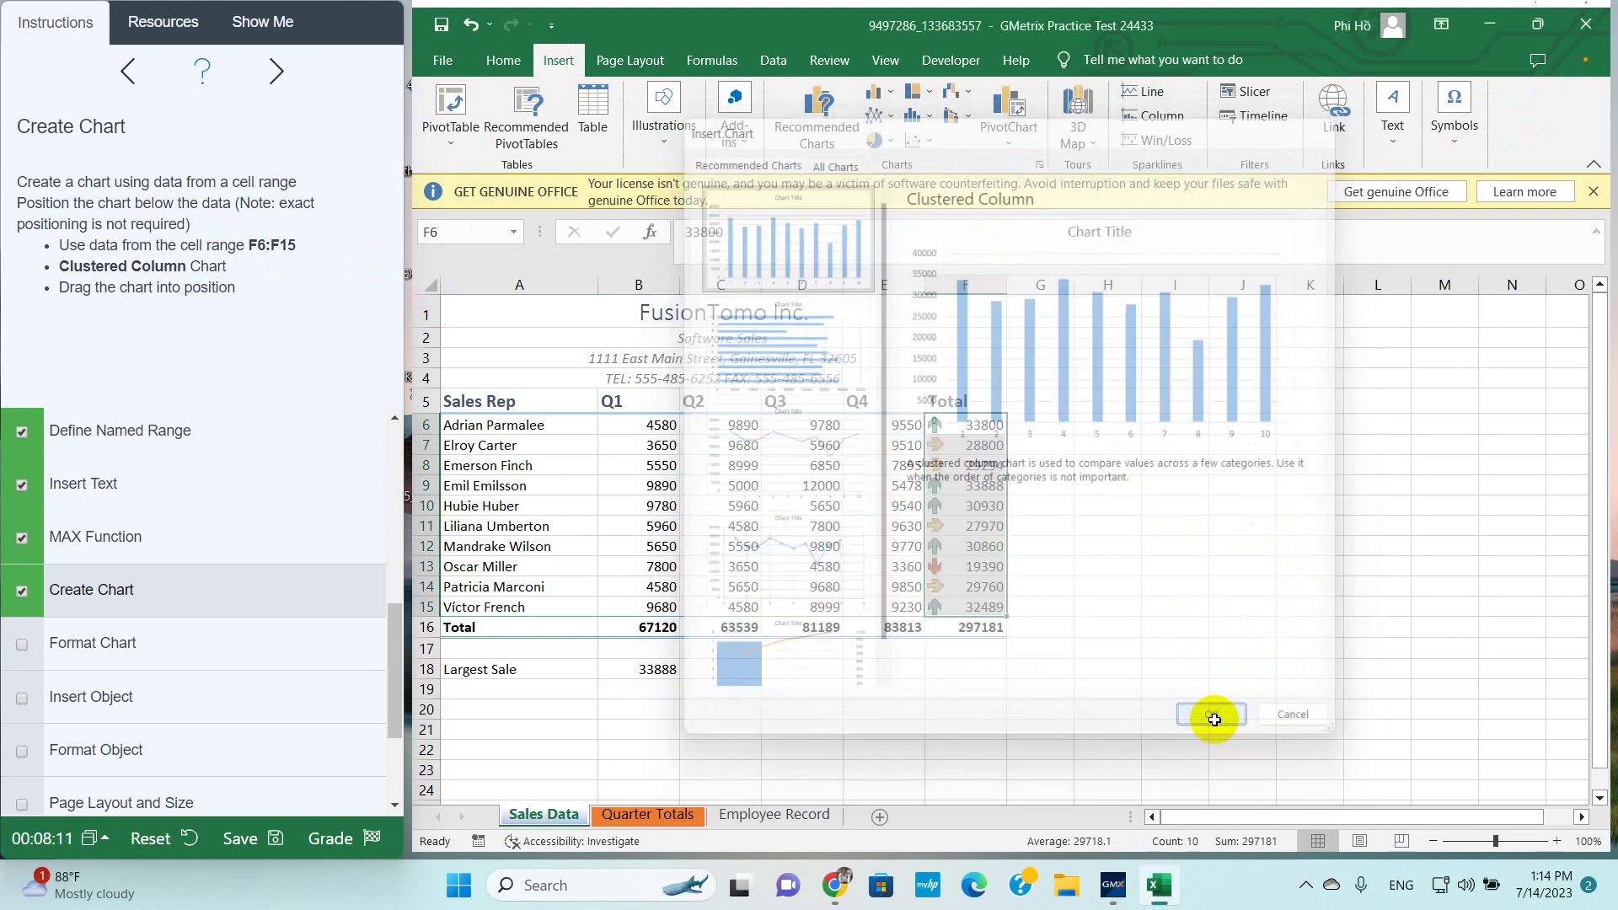
left_click_drag(960, 408, 1237, 357)
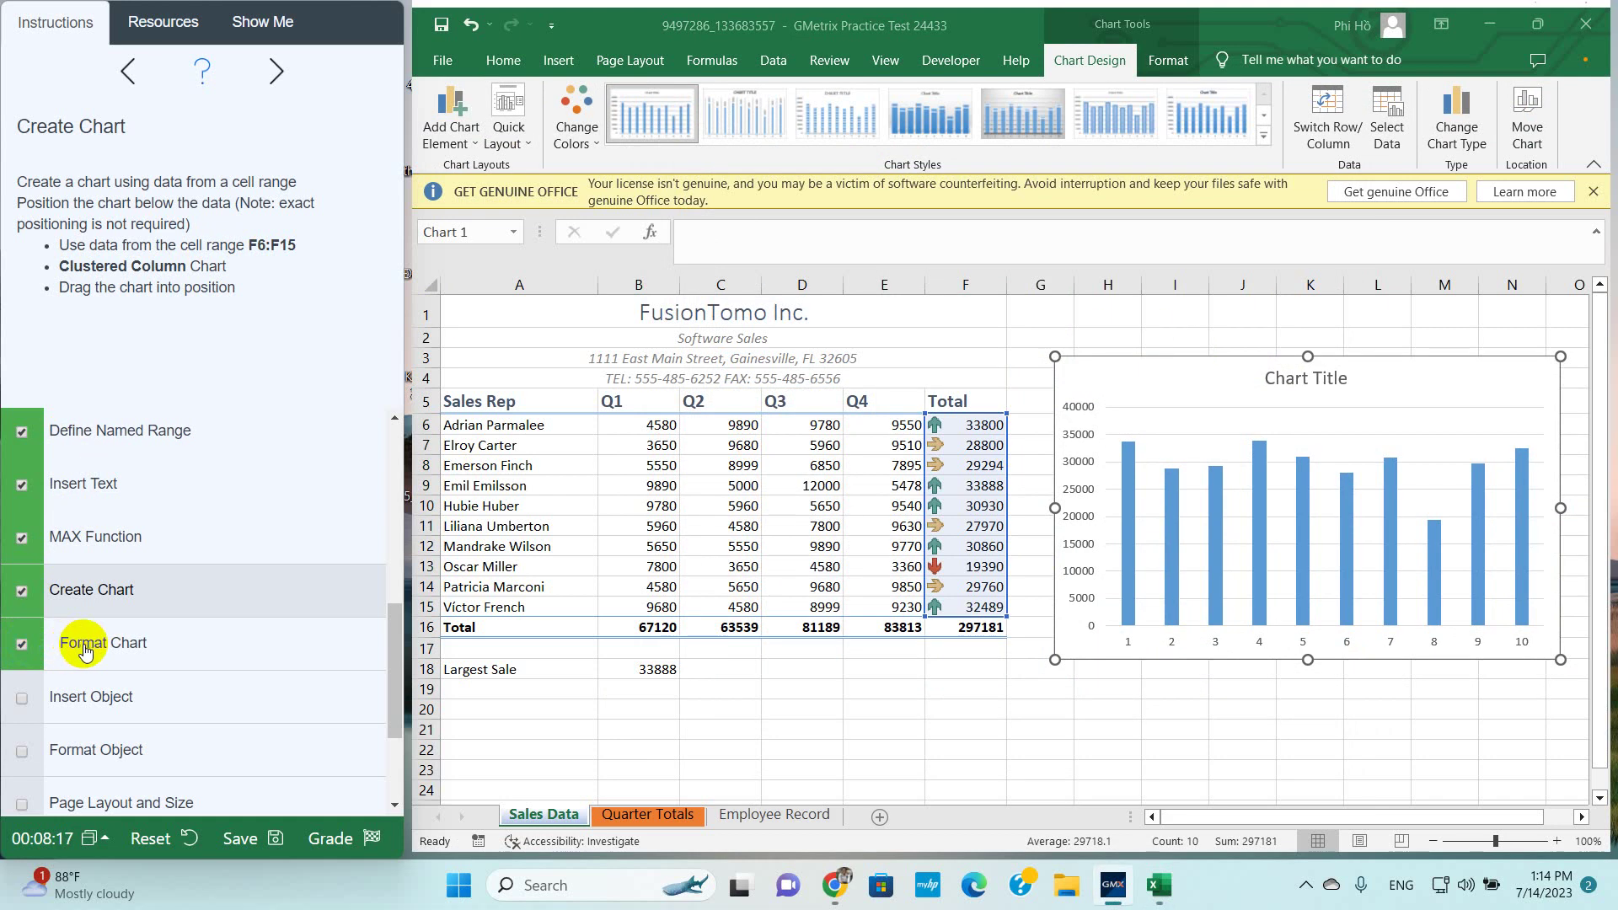
Apply Chart Style 7 to the totals column chart from the Chart Design styles gallery
left_click(114, 643)
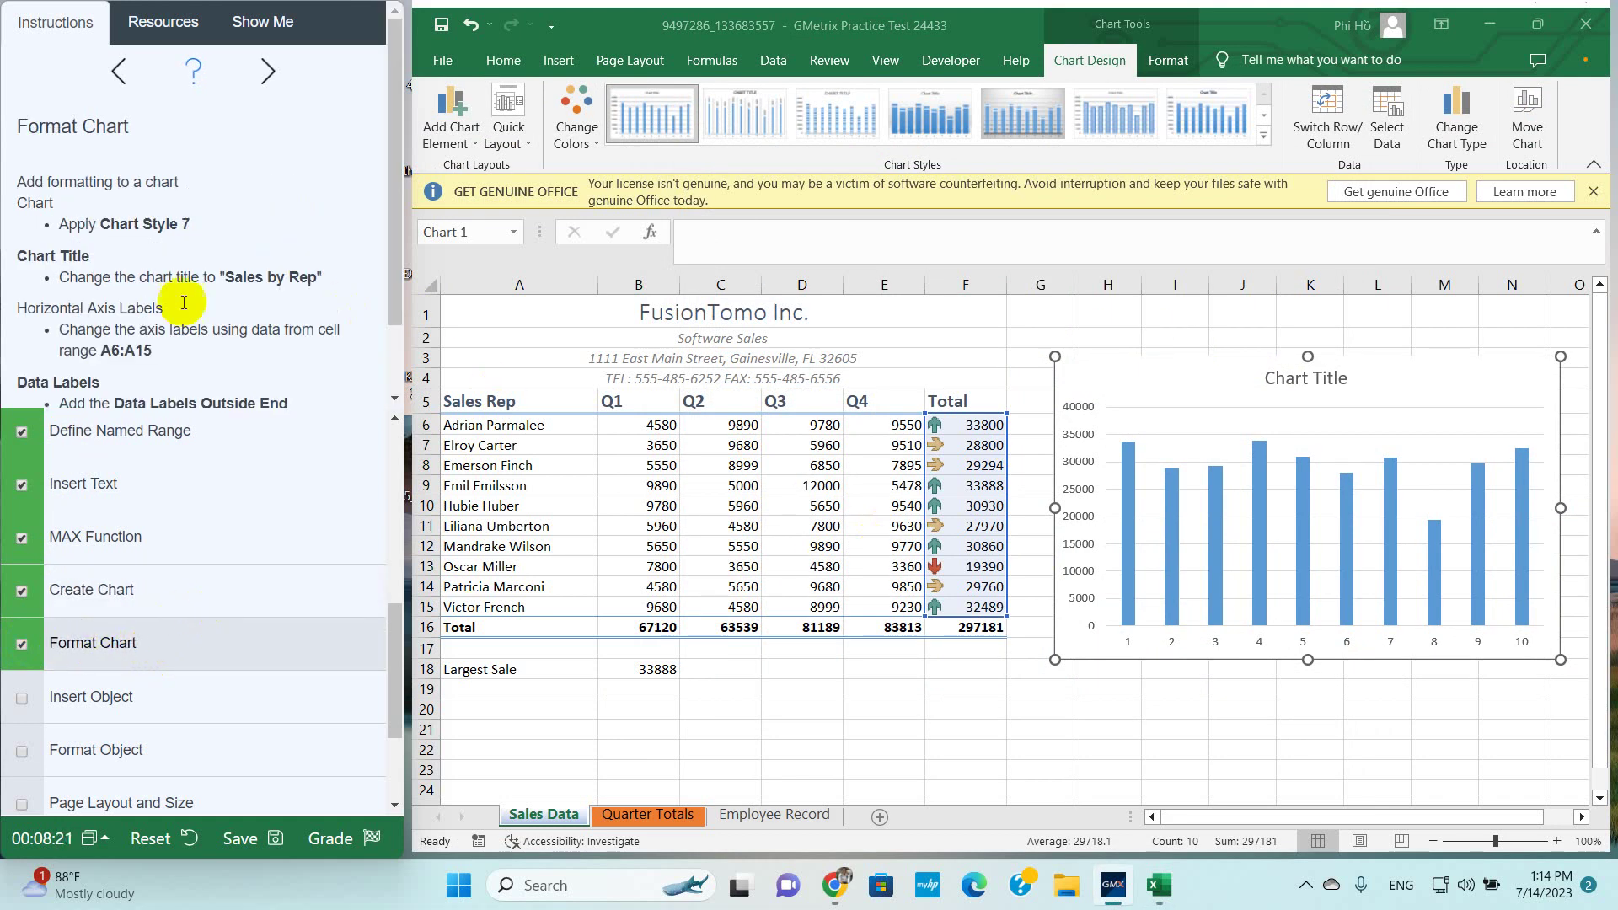
left_click_drag(61, 227, 232, 226)
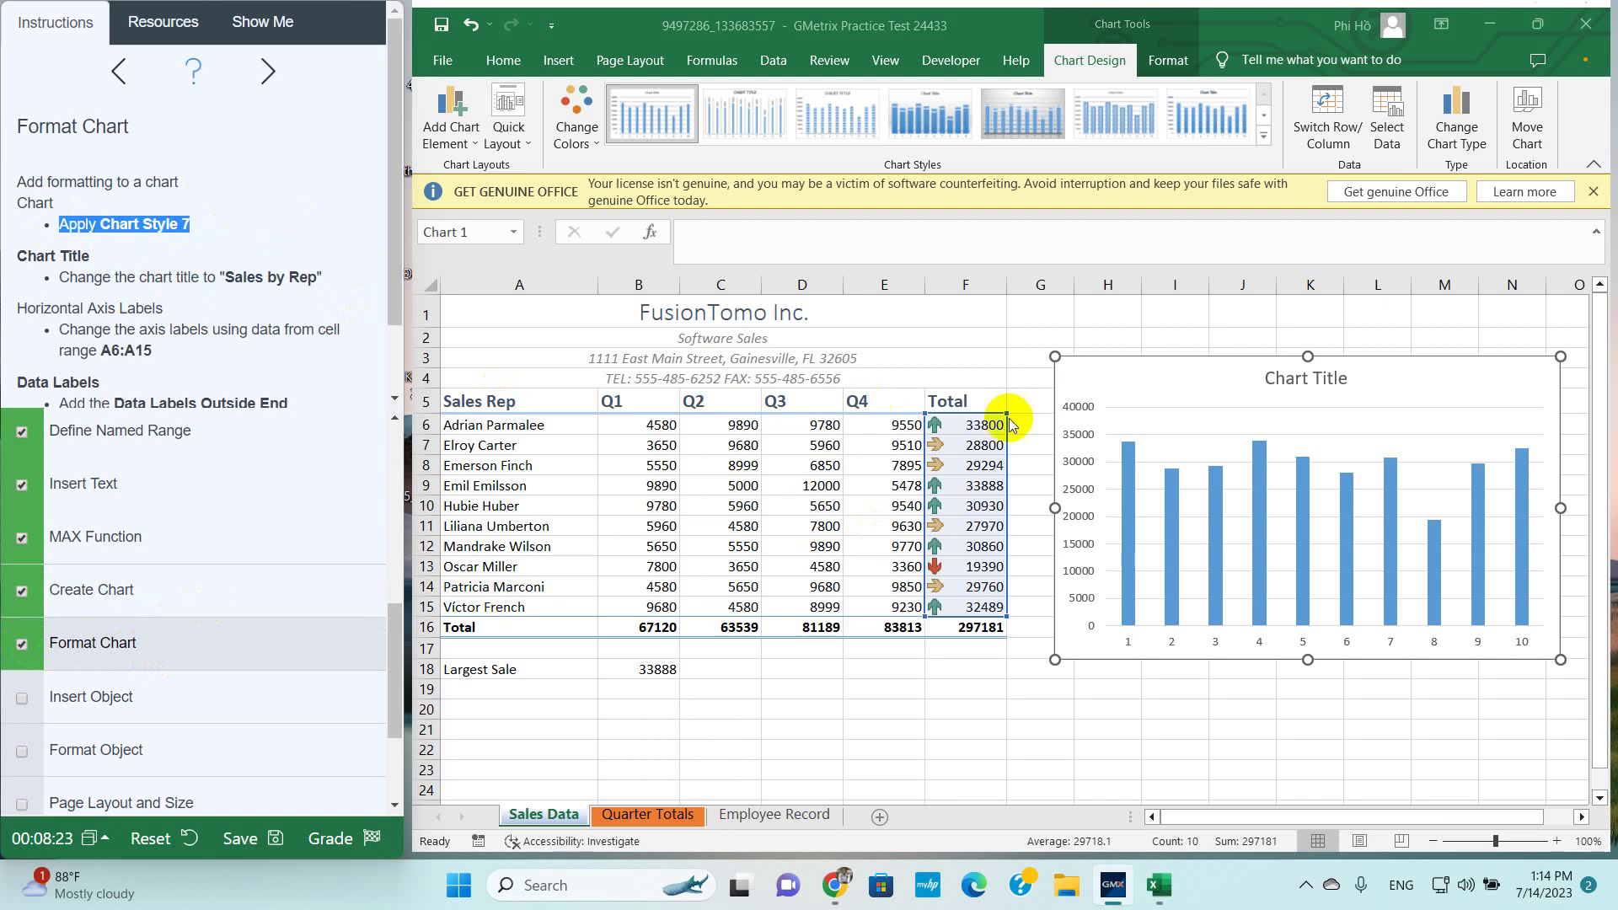
left_click(1111, 364)
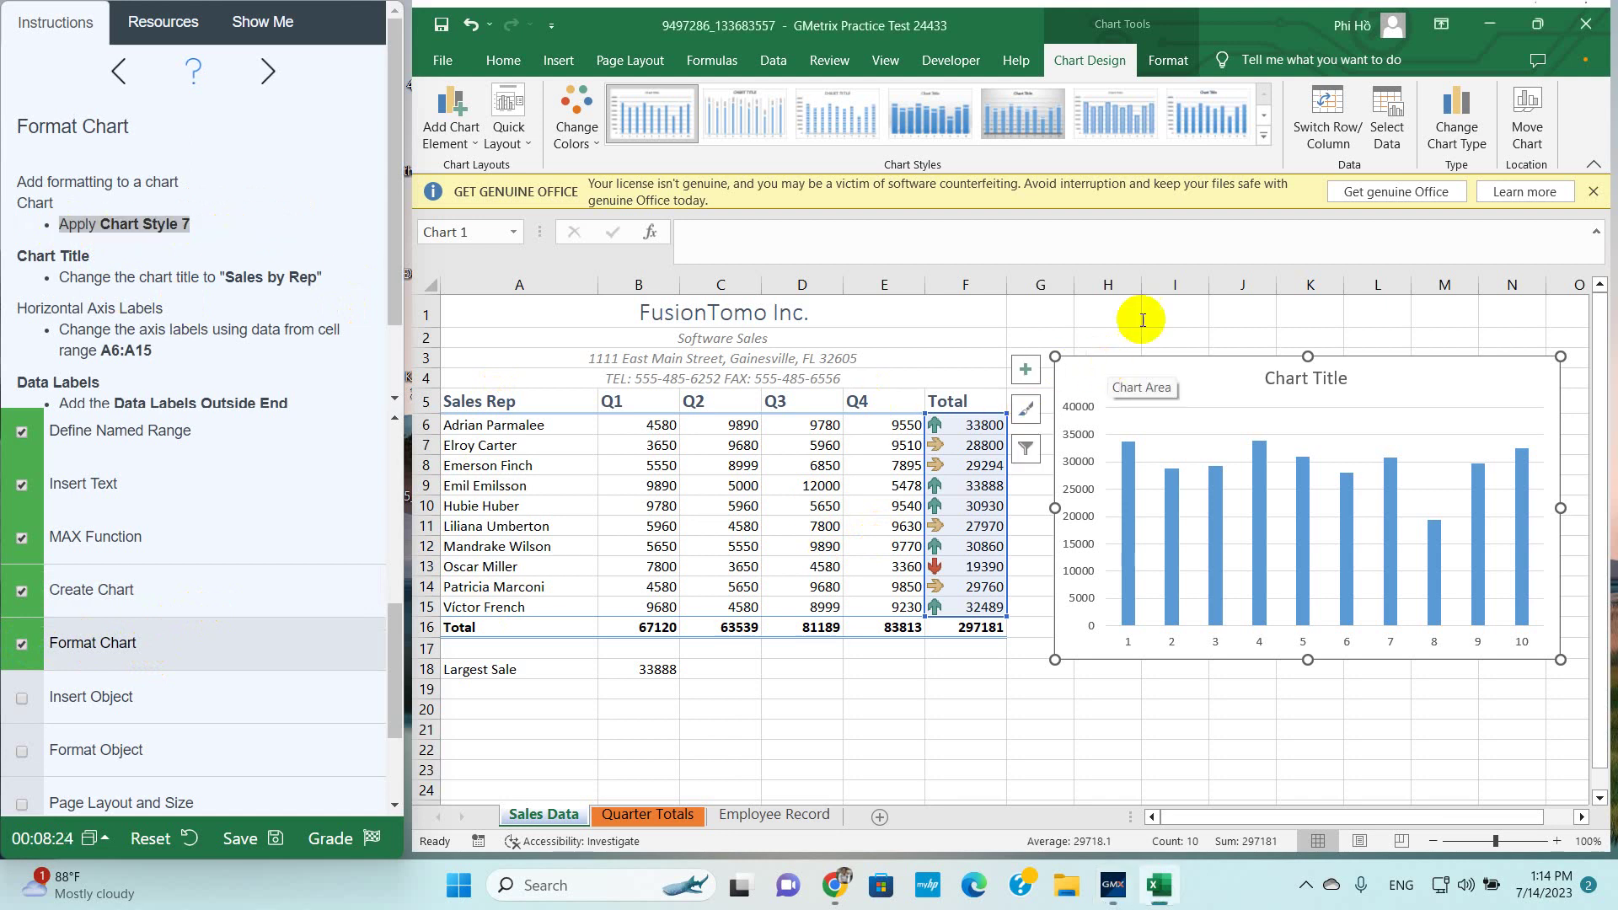
left_click(1168, 60)
left_click(1178, 316)
left_click(1199, 387)
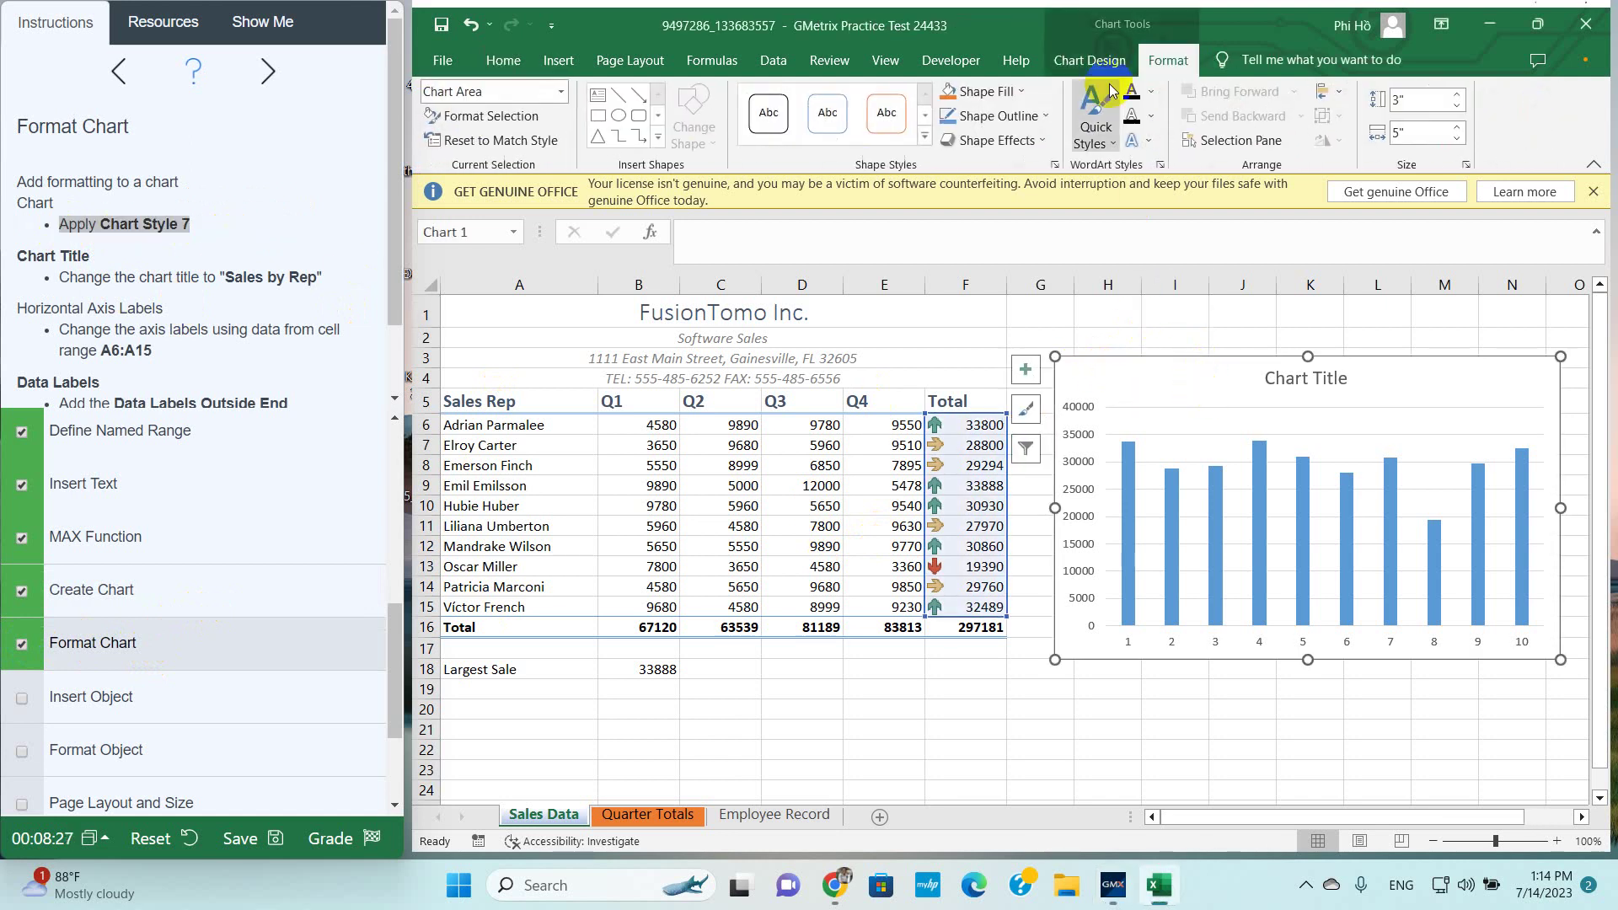
left_click(1095, 61)
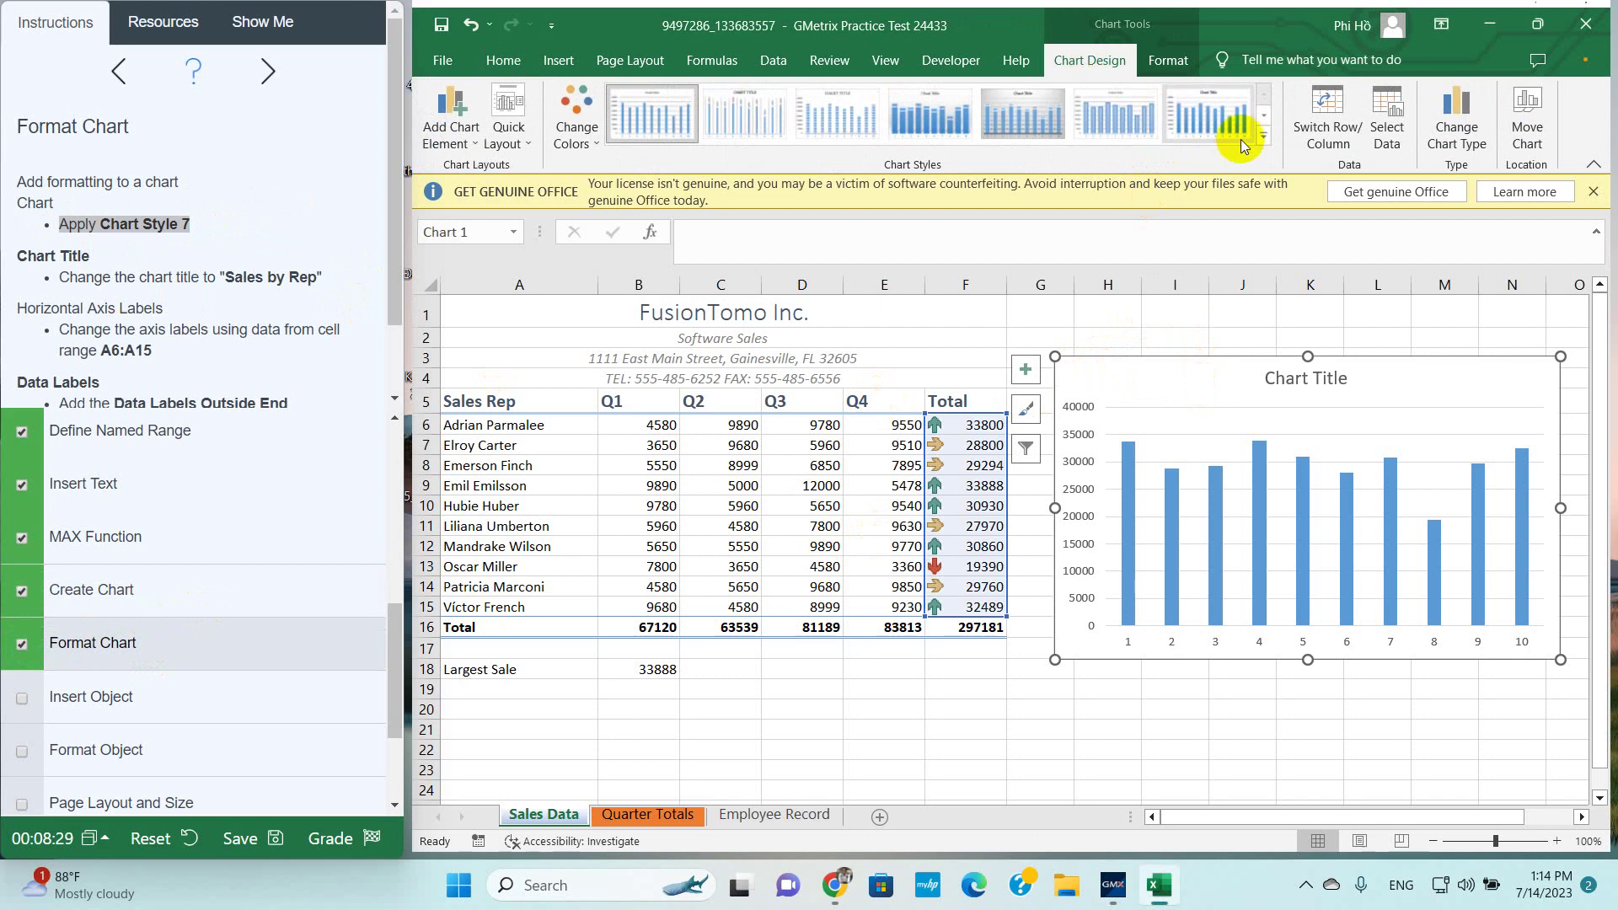
left_click(1263, 142)
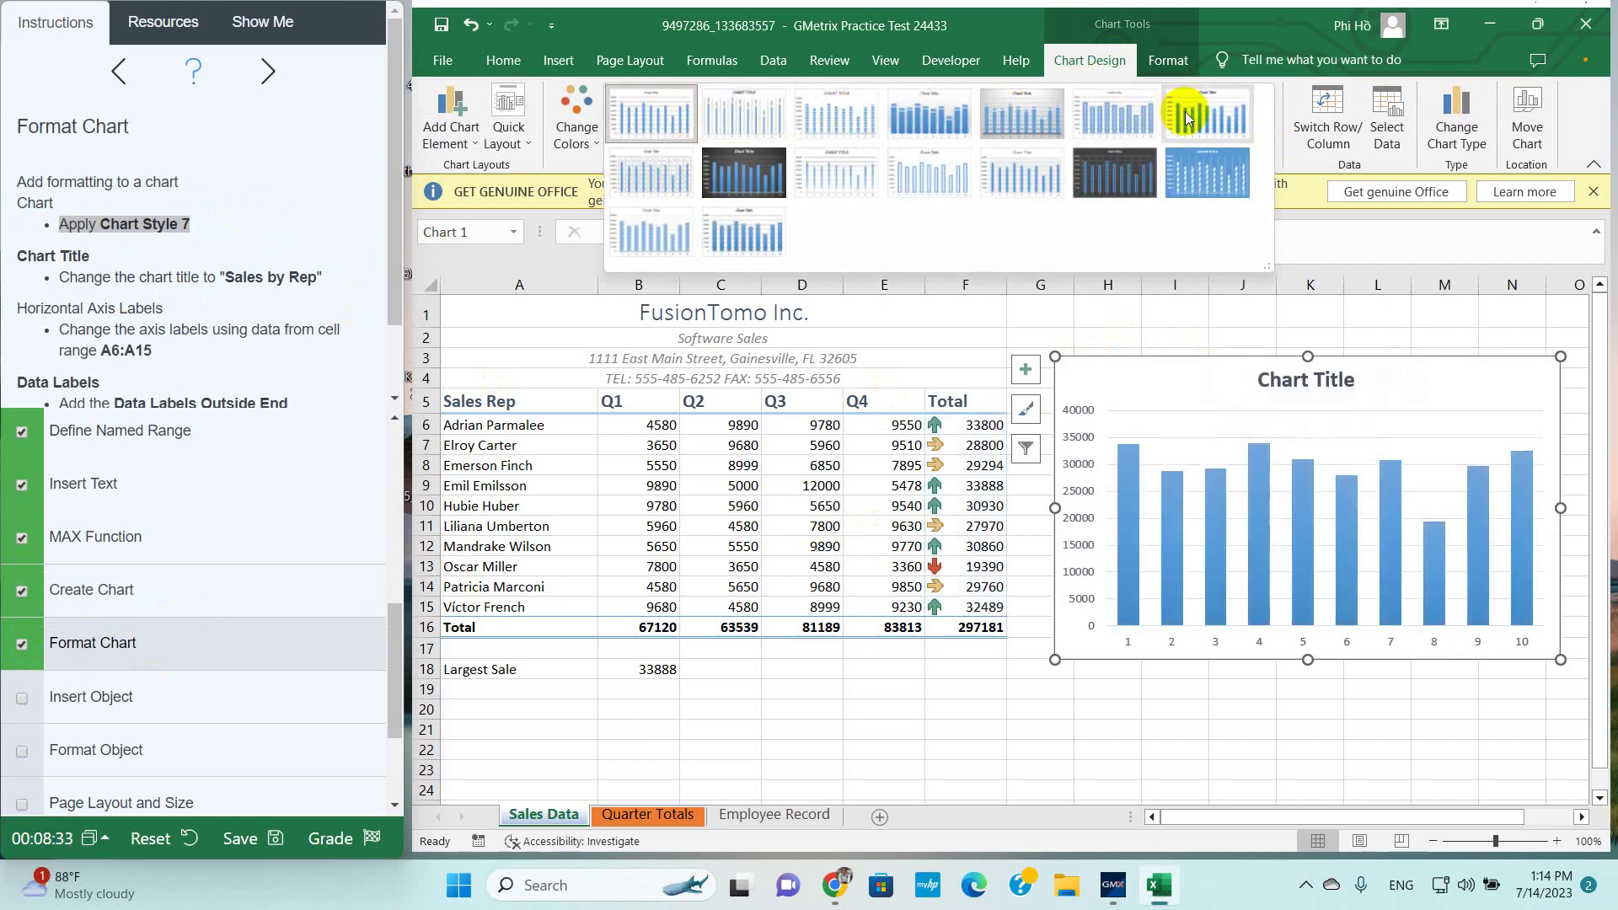
left_click(1186, 116)
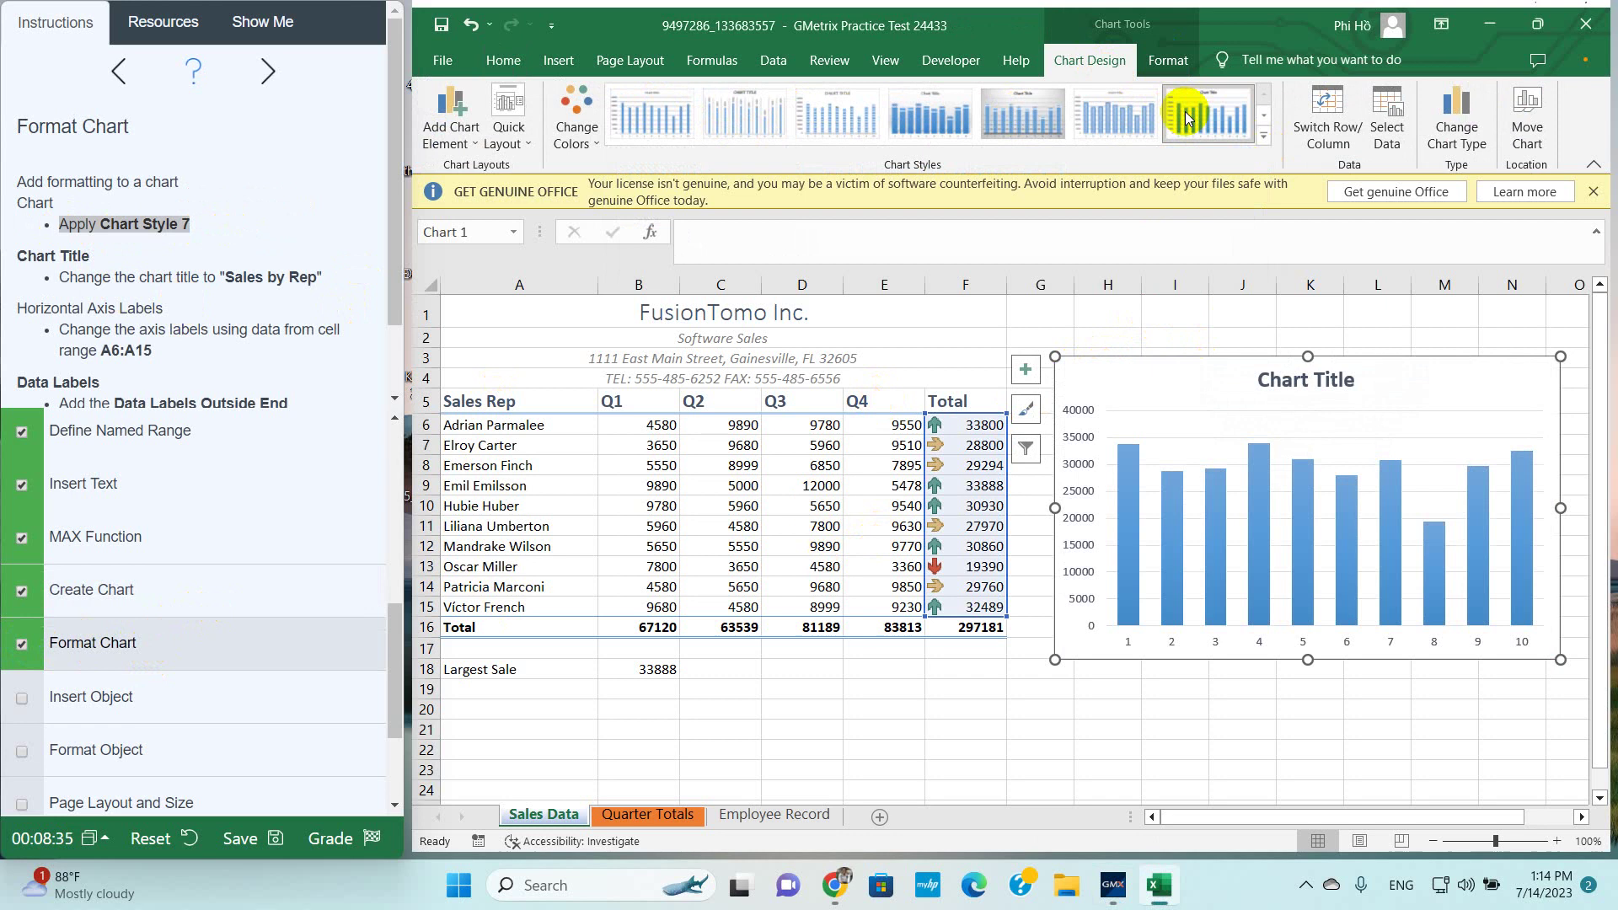
left_click_drag(226, 277, 313, 281)
key("ctrl+c")
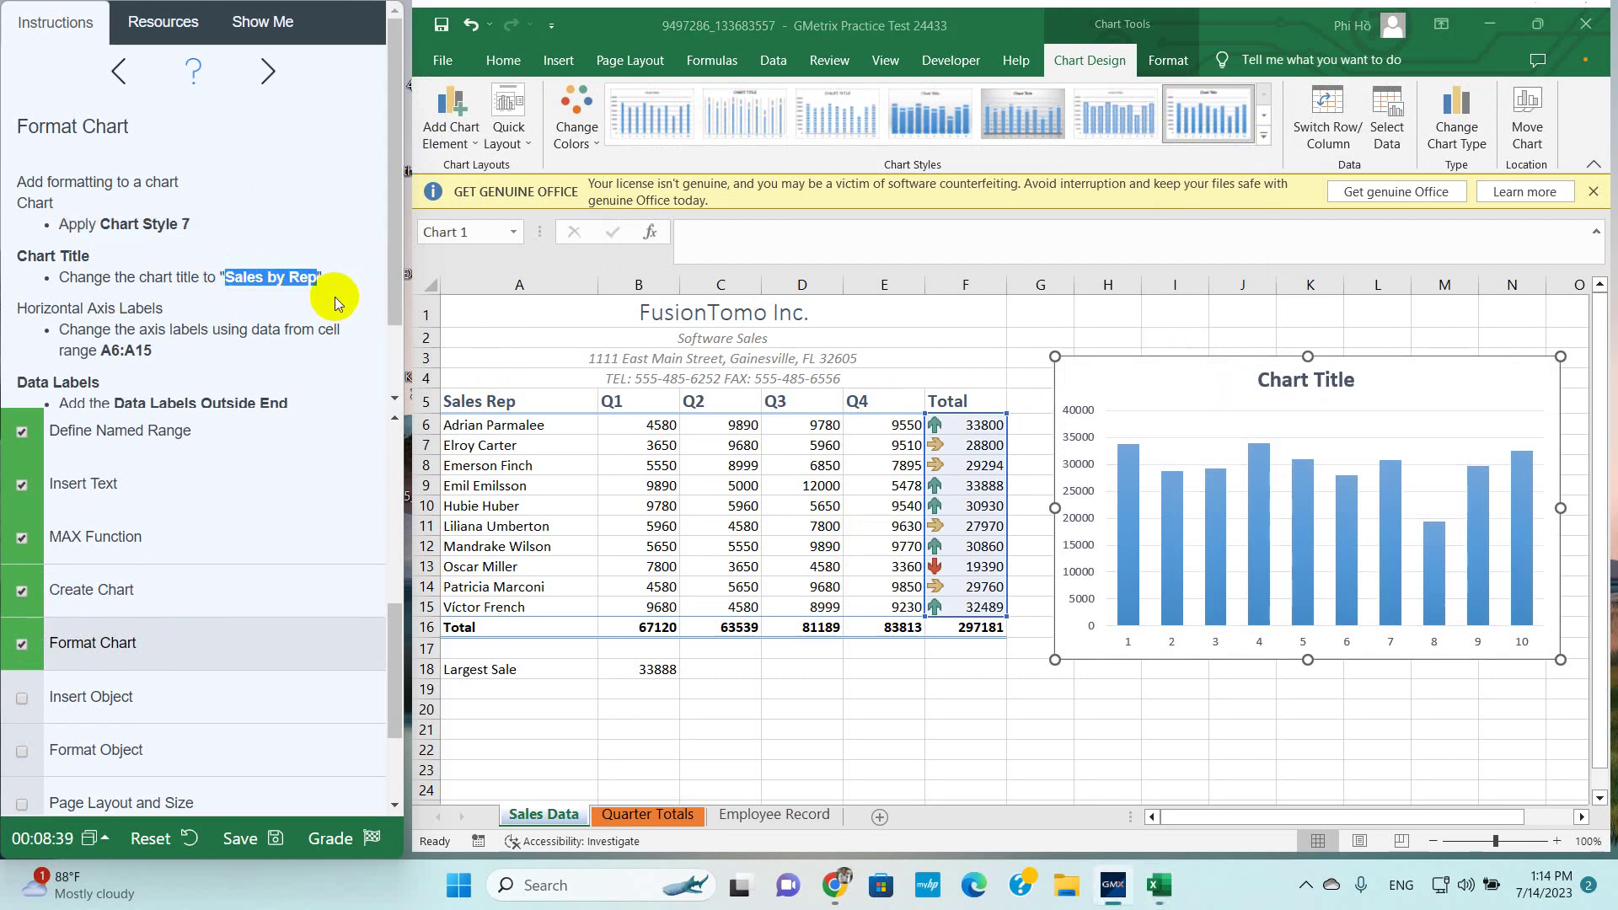
Replace the 'Chart Title' text with 'Sales by Rep'
left_click(1289, 384)
double_click(1282, 381)
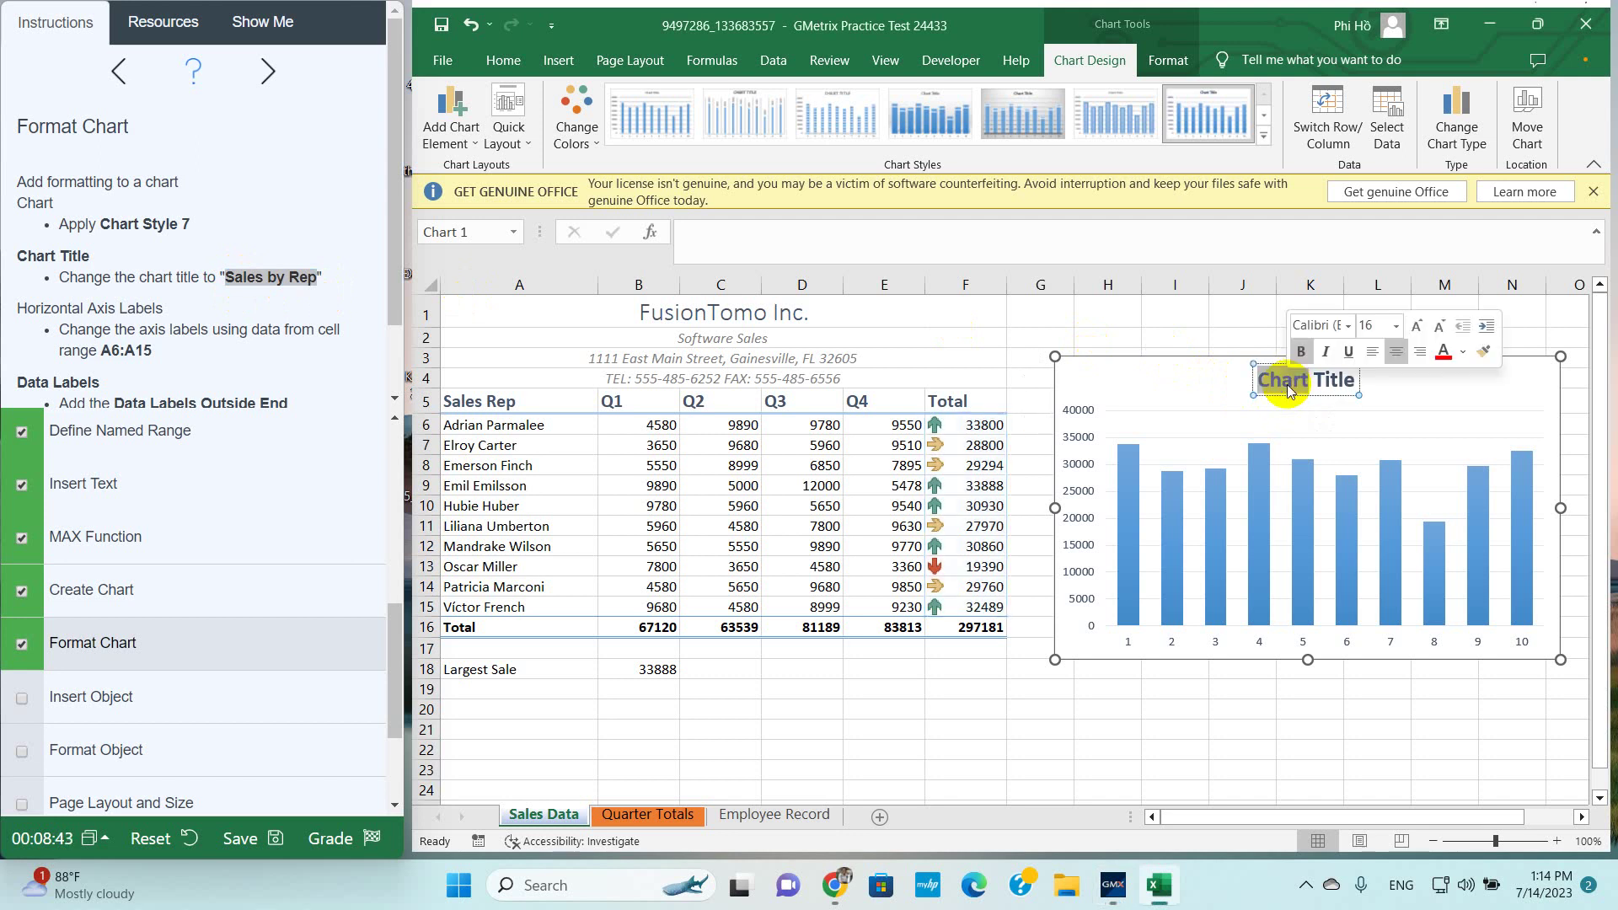
key("BackSpace")
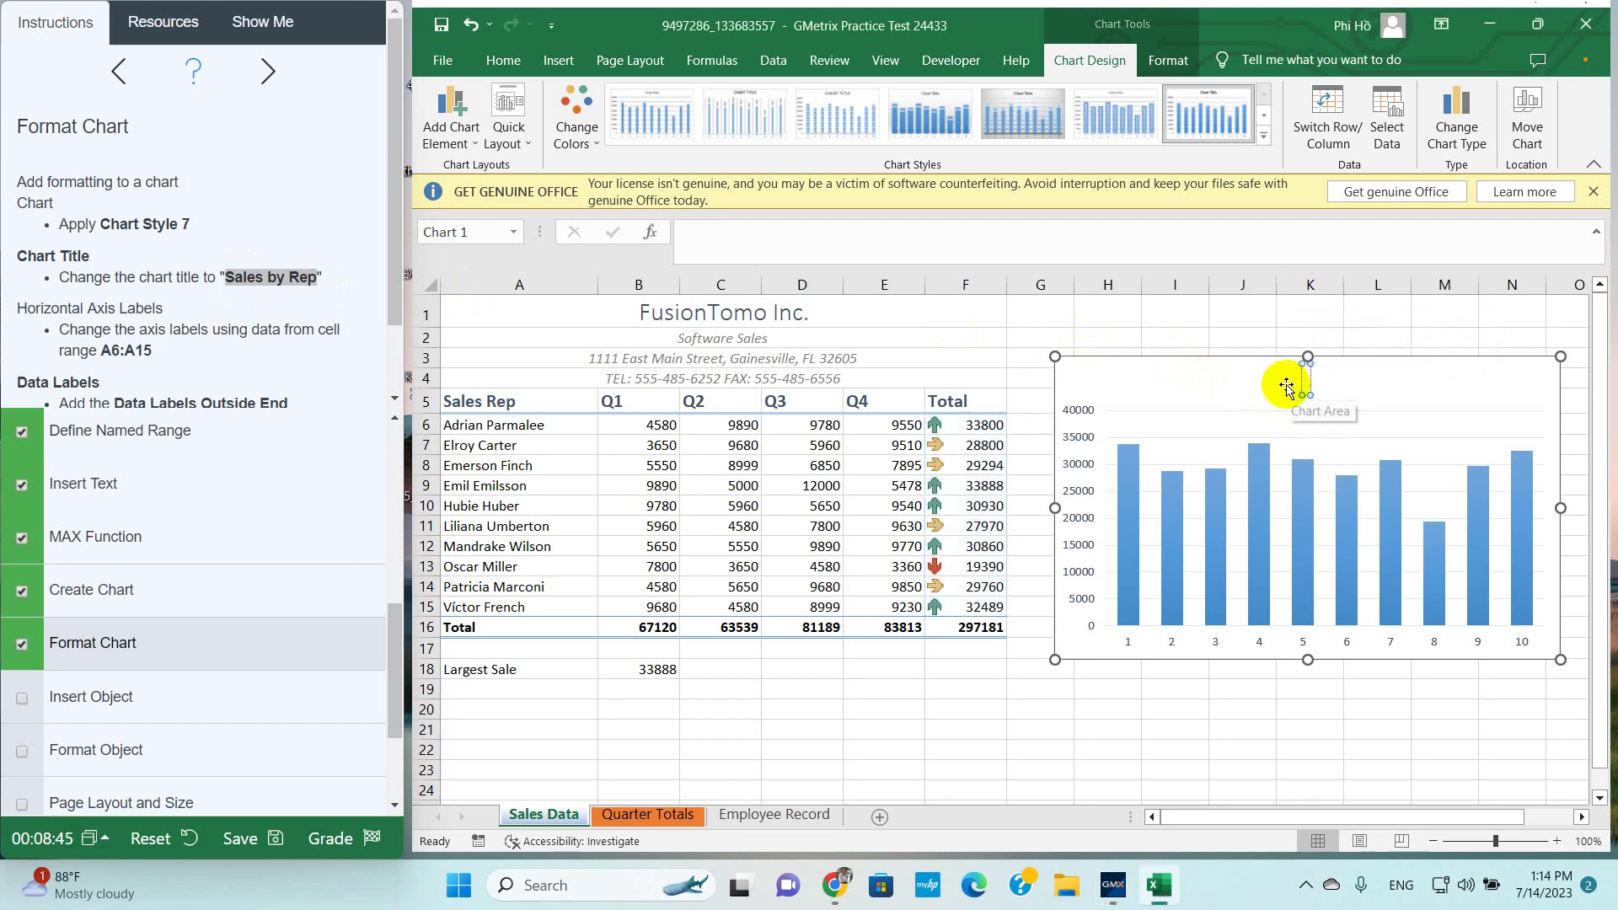
key("ctrl+v")
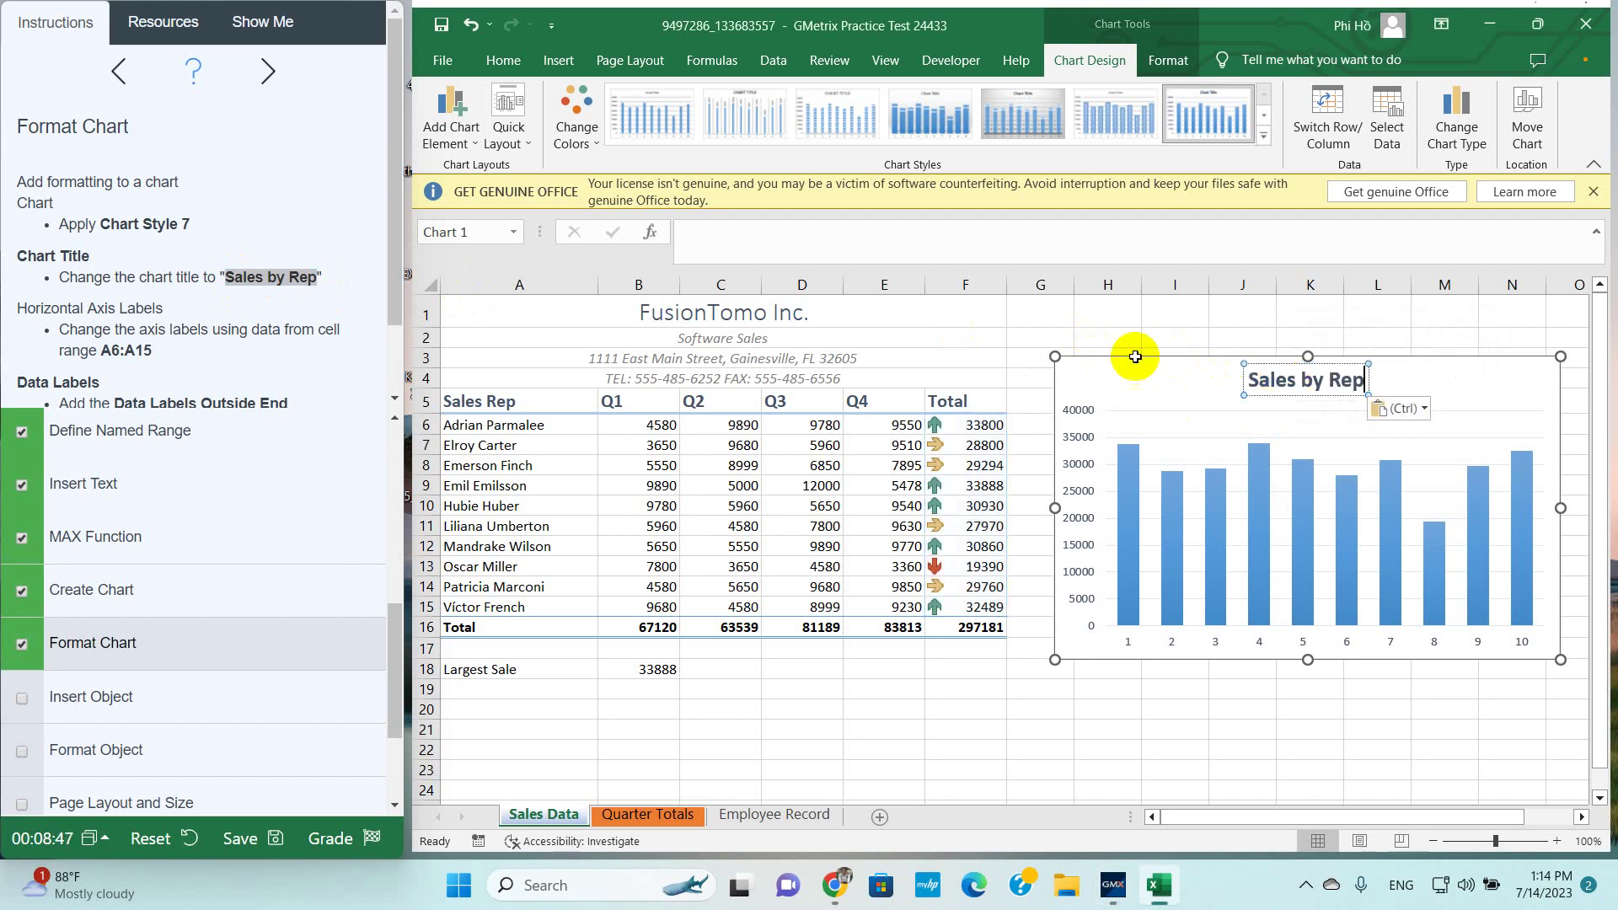
left_click(1109, 314)
Select the chart's horizontal axis and review the axis labels instruction
left_click(202, 331)
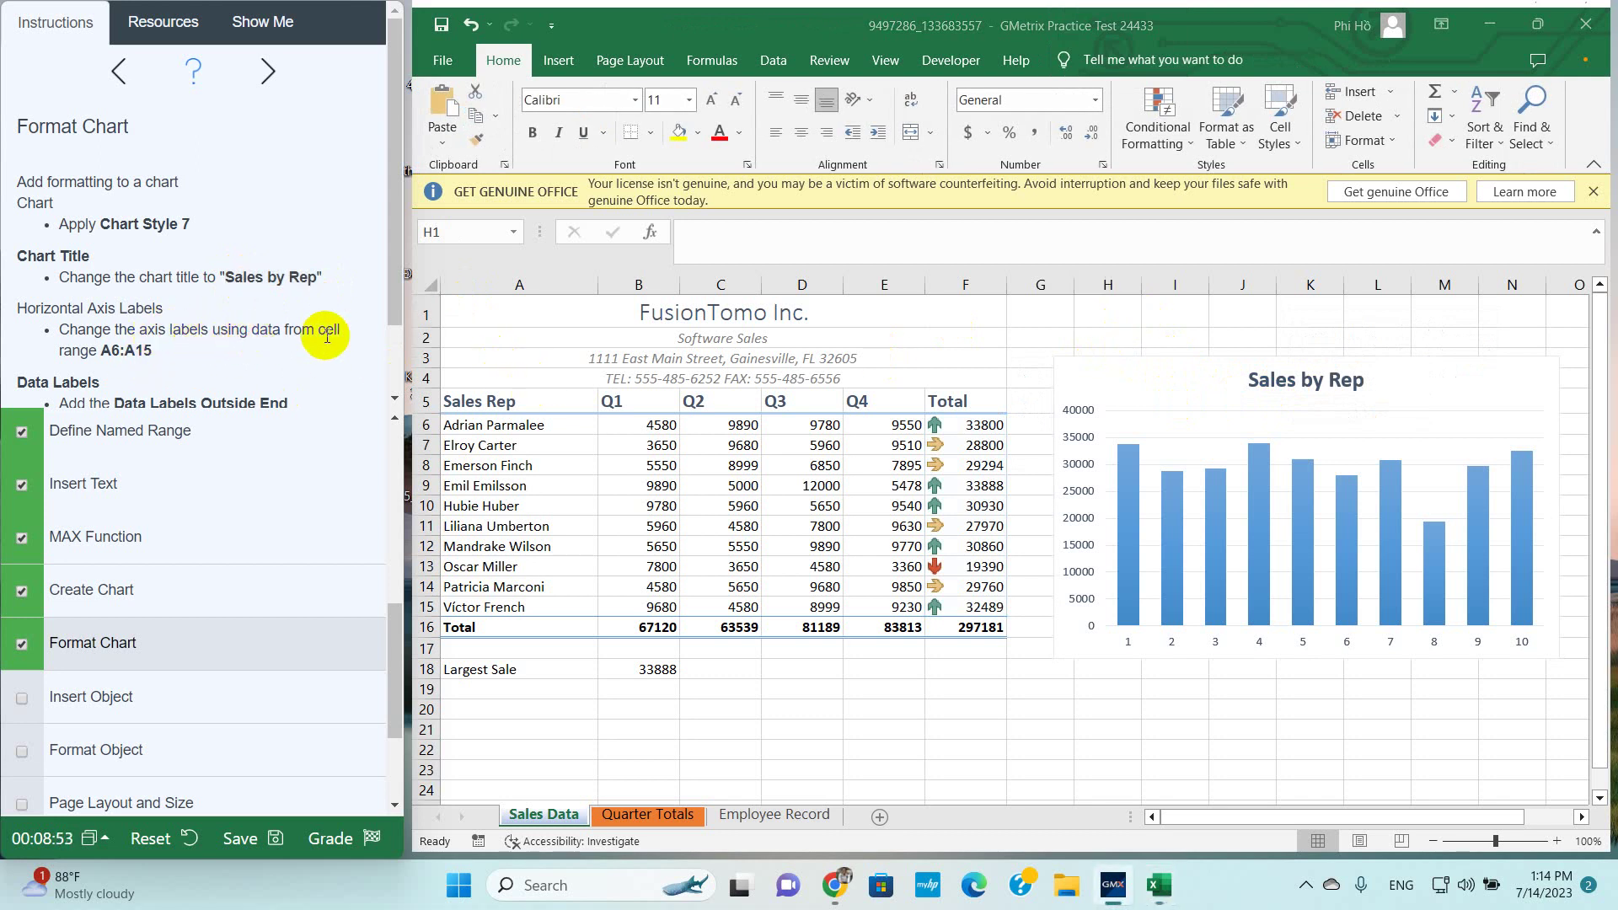
left_click(1175, 646)
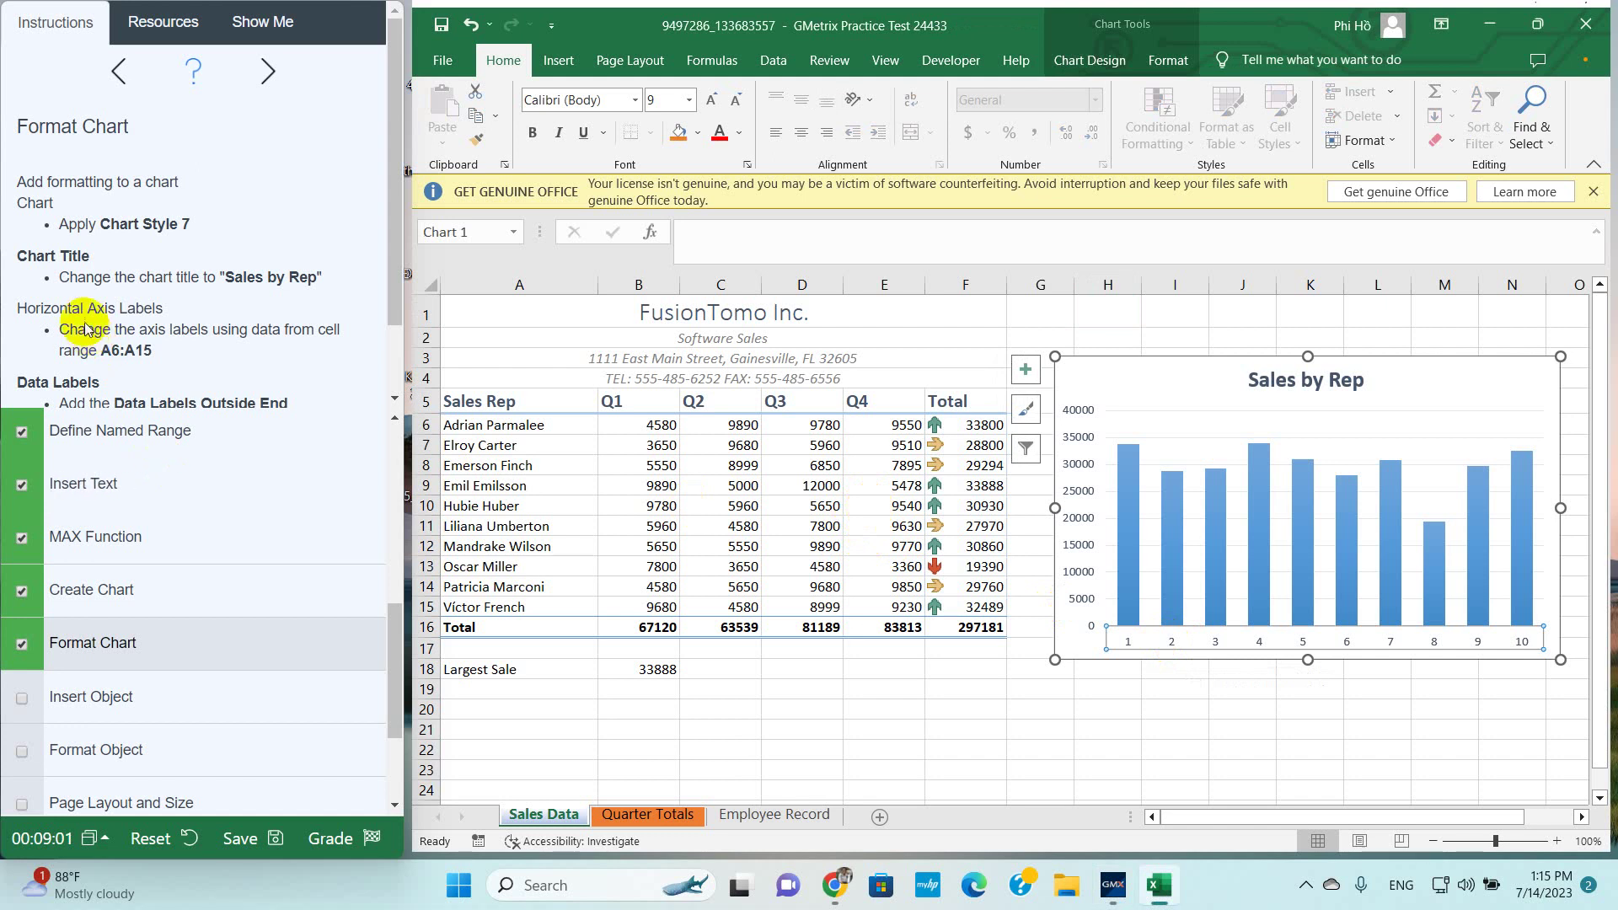
left_click_drag(165, 310, 13, 320)
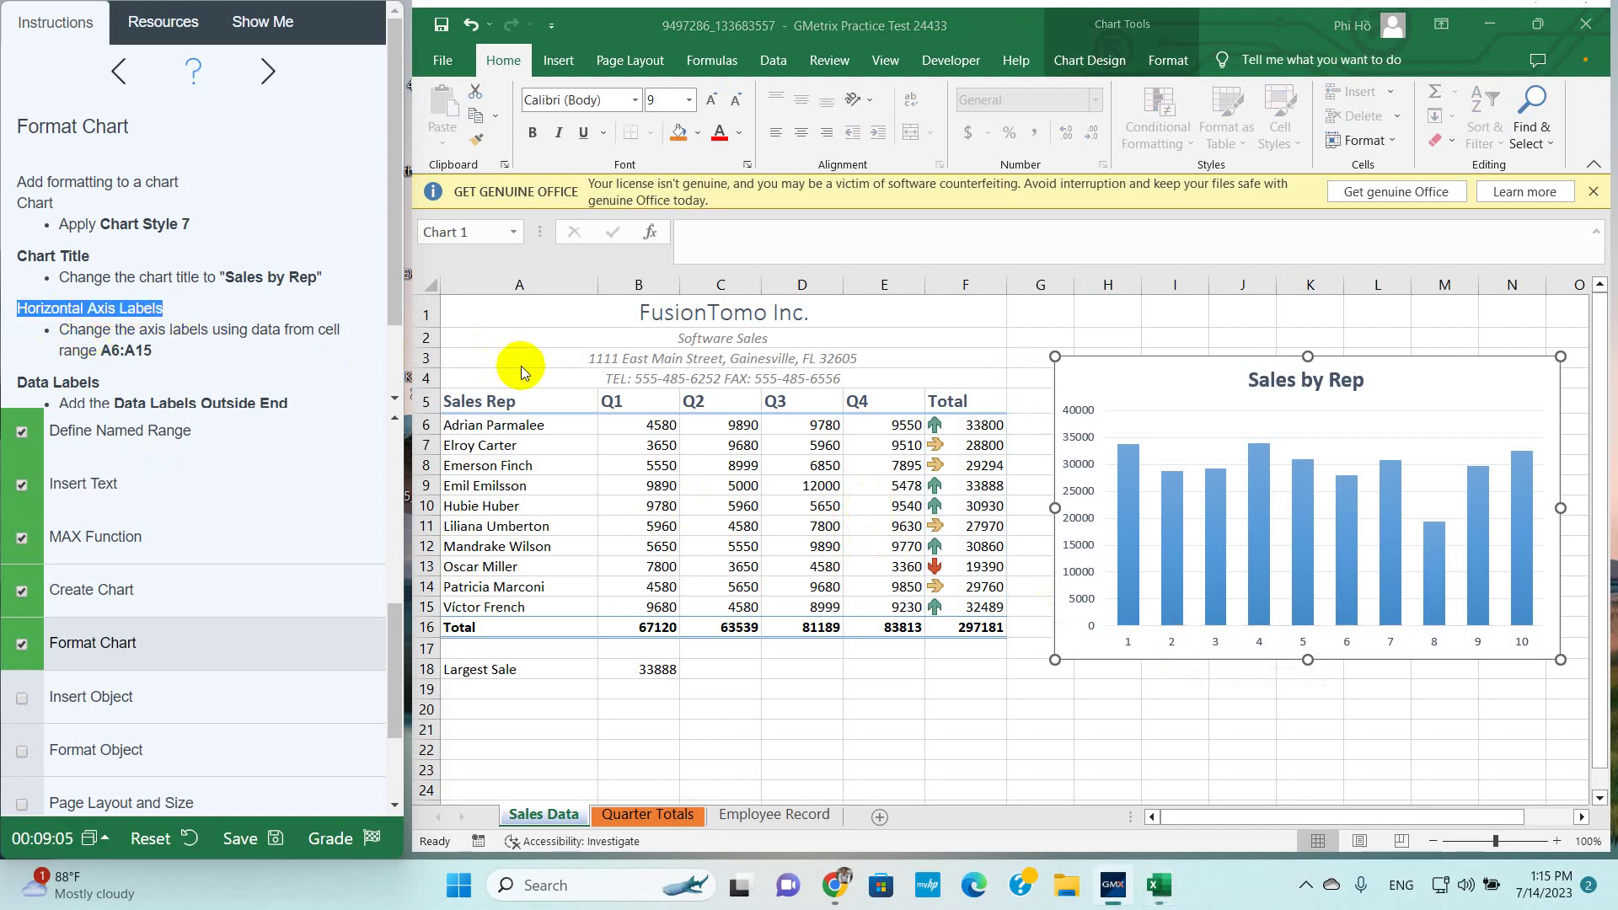
left_click(1181, 544)
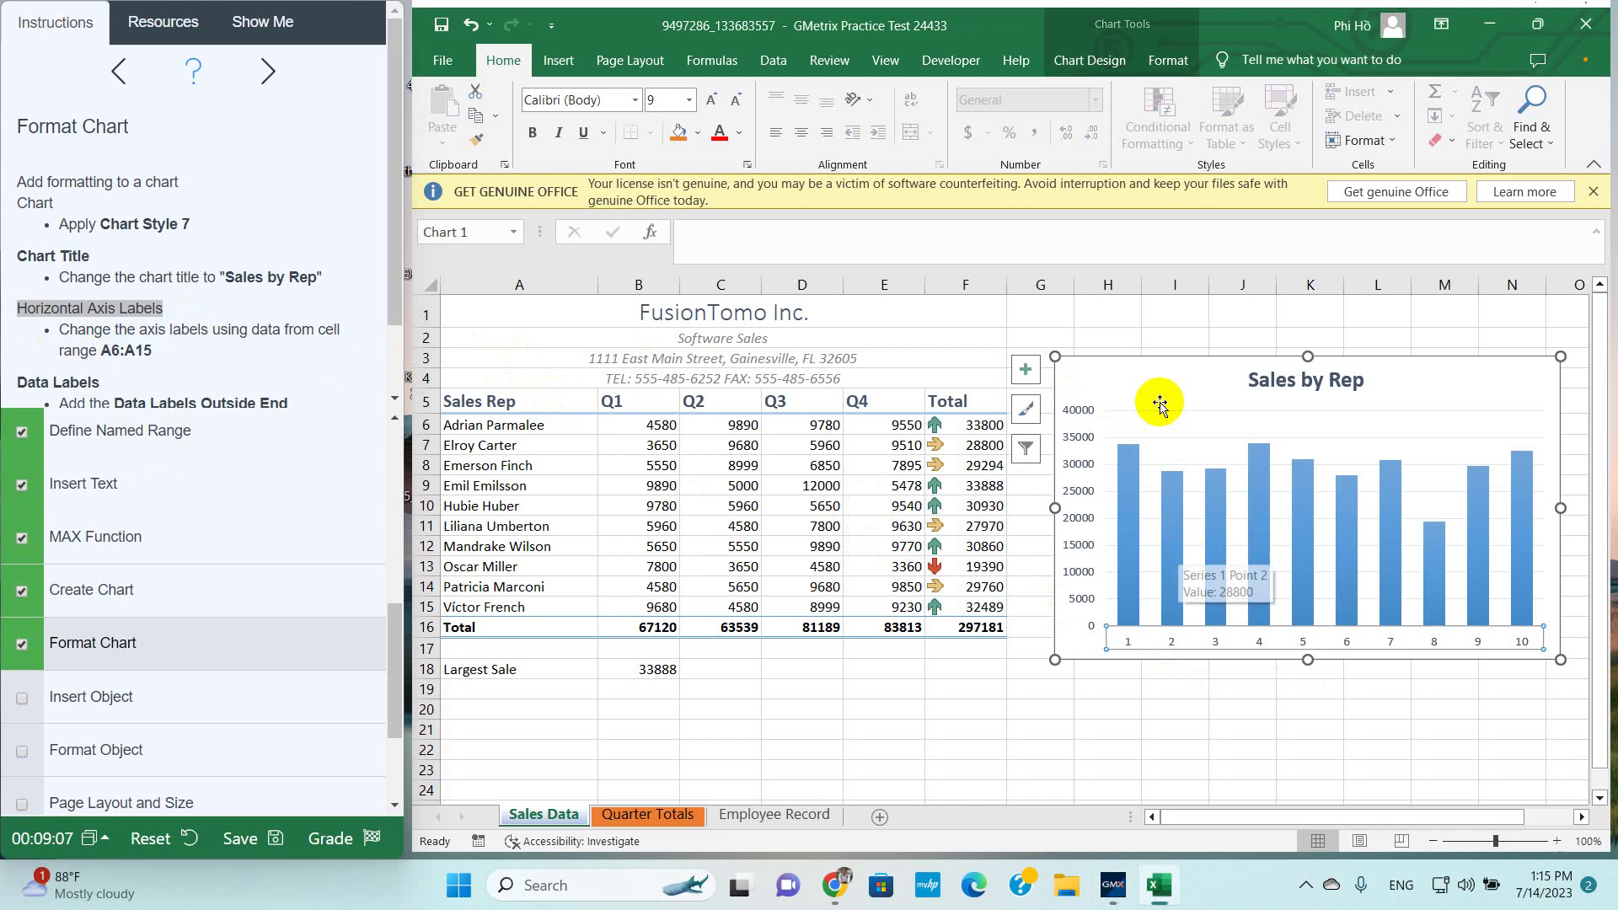
Set the horizontal axis labels to the rep names in A6:A15 through Select Data
left_click(1084, 61)
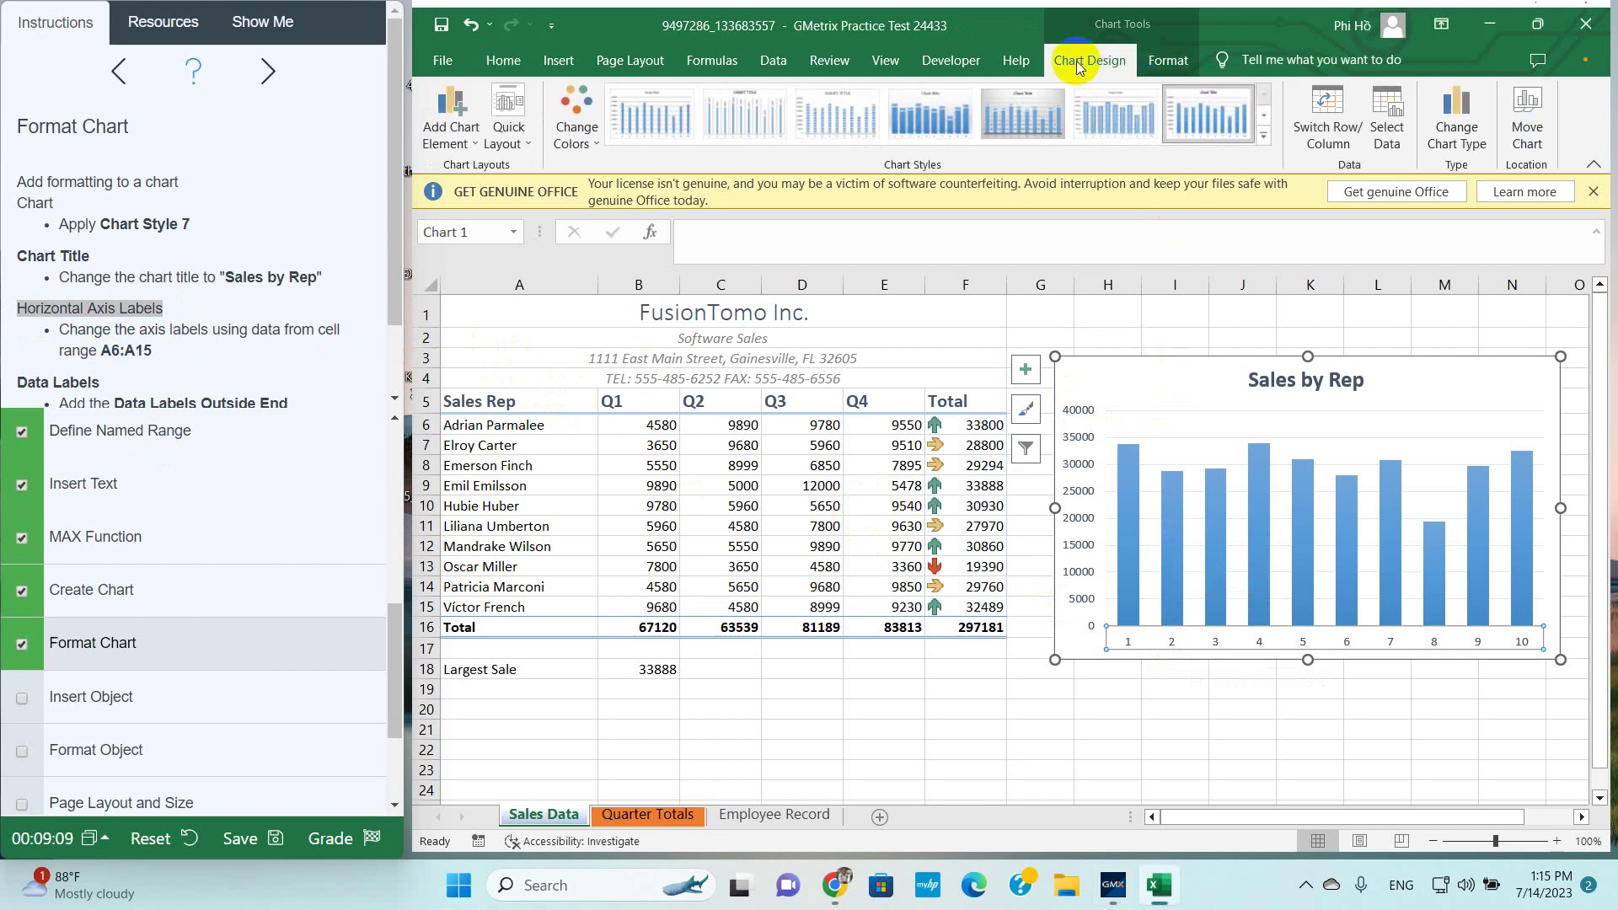
left_click(1386, 118)
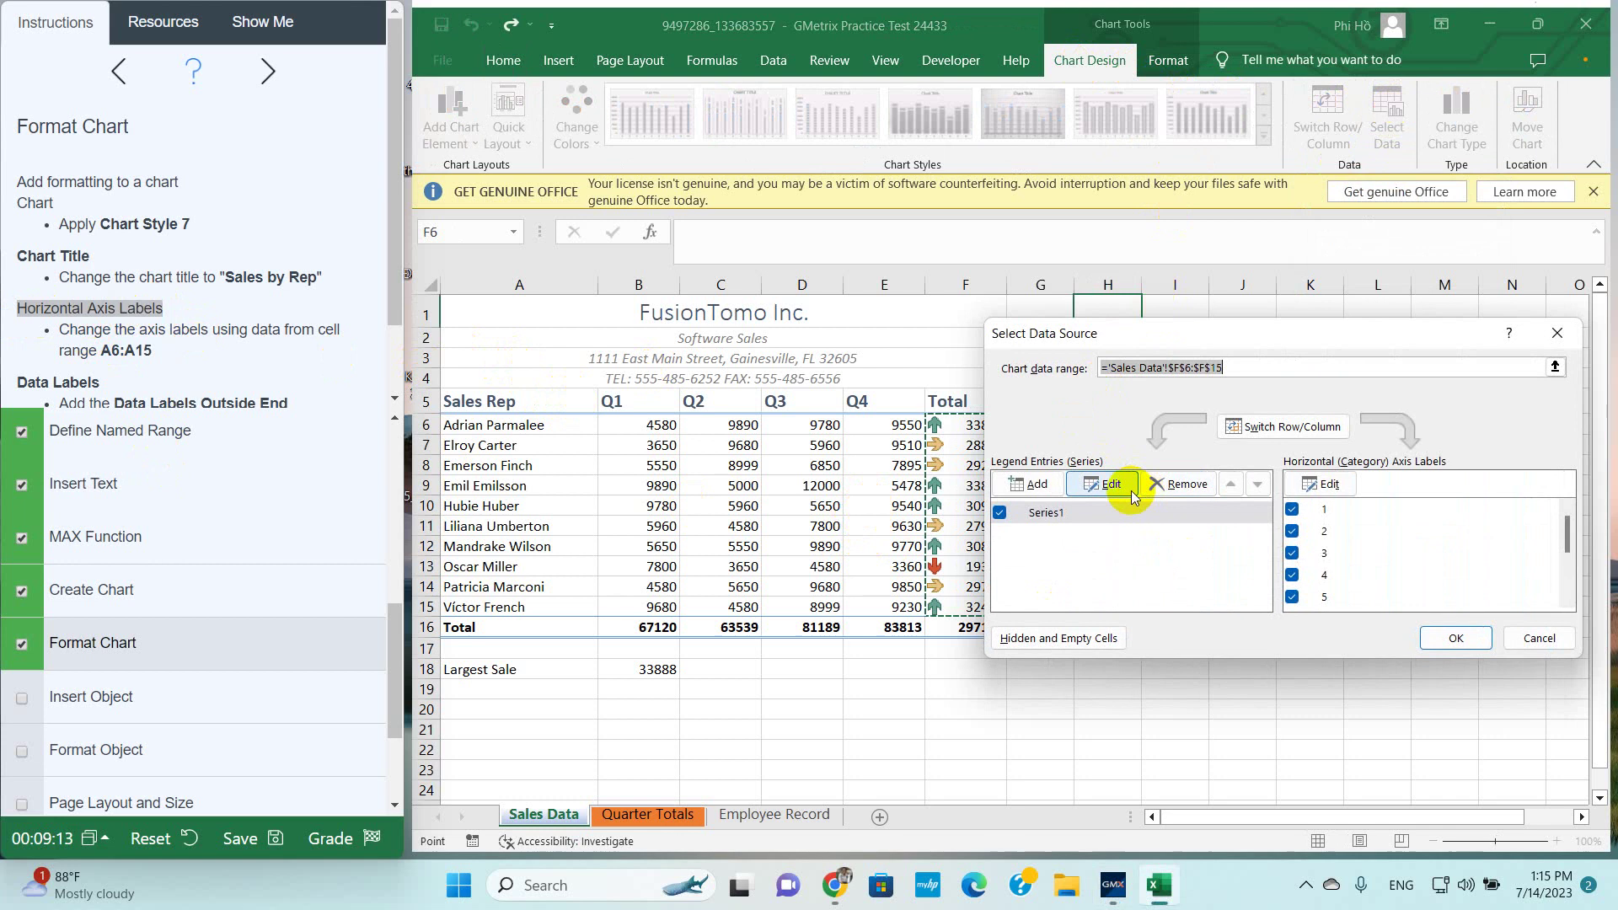
left_click(1110, 485)
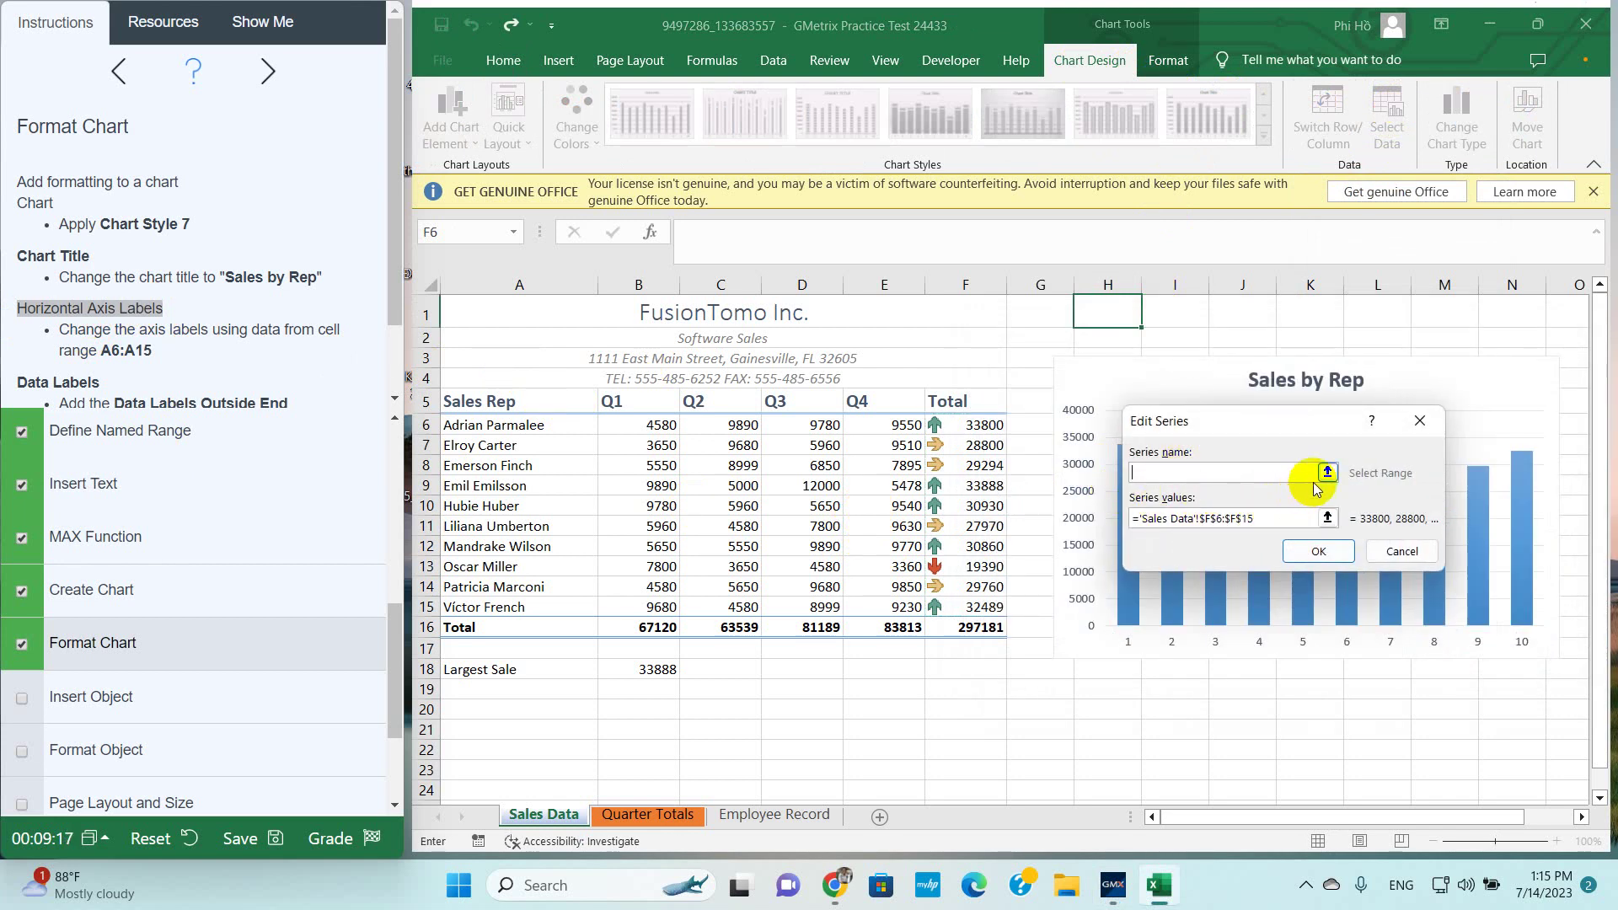
left_click(1403, 553)
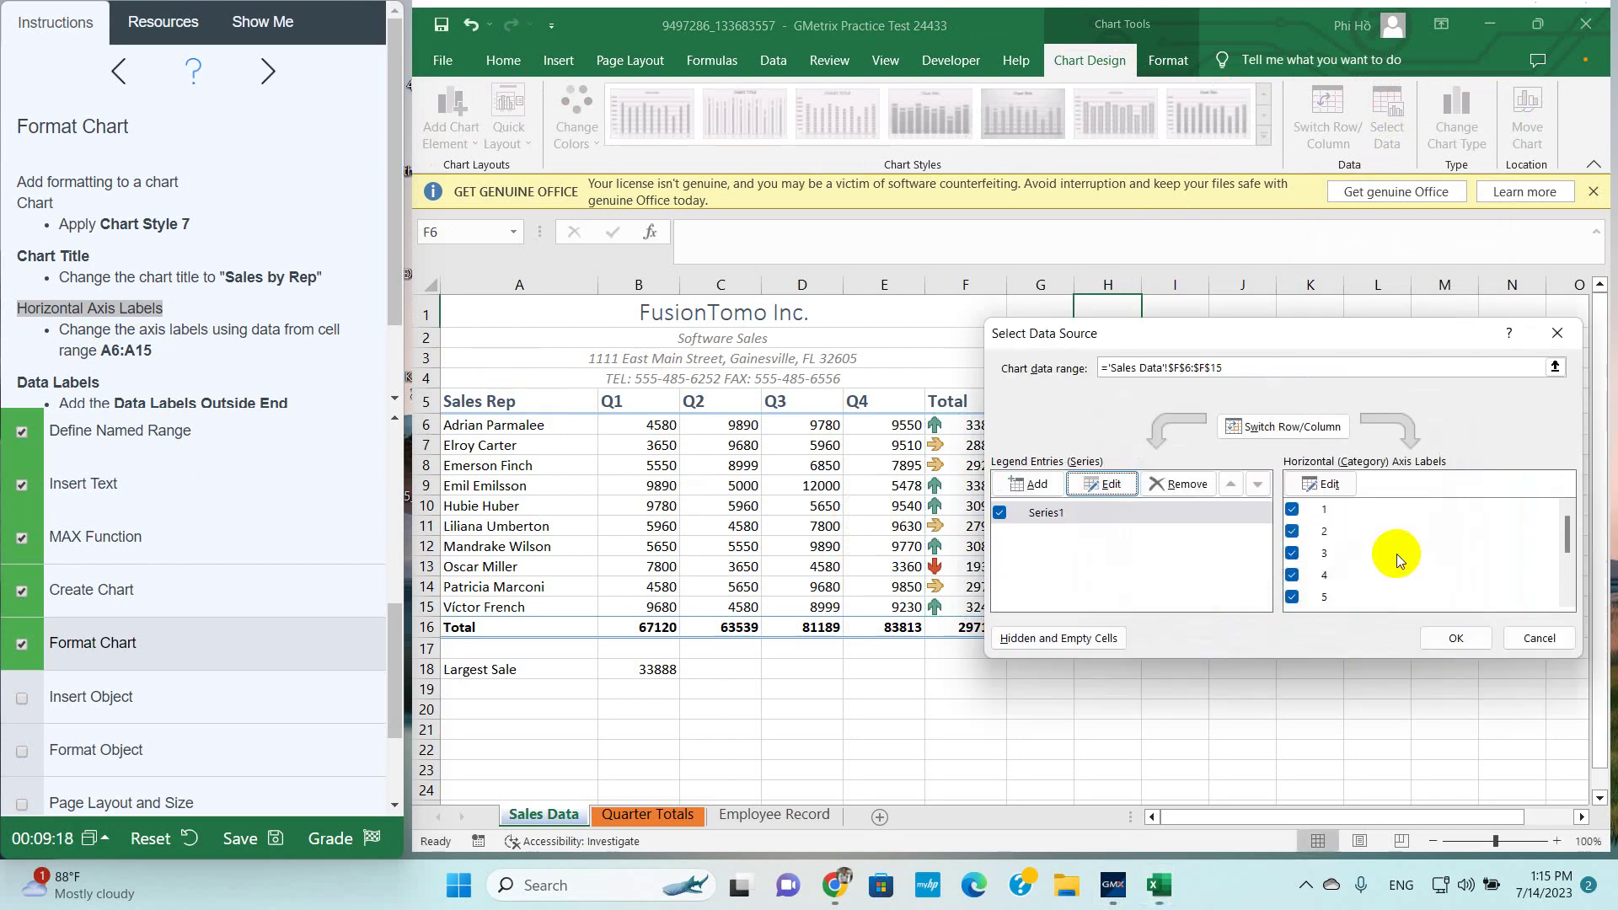
left_click(1334, 485)
left_click_drag(534, 425, 539, 604)
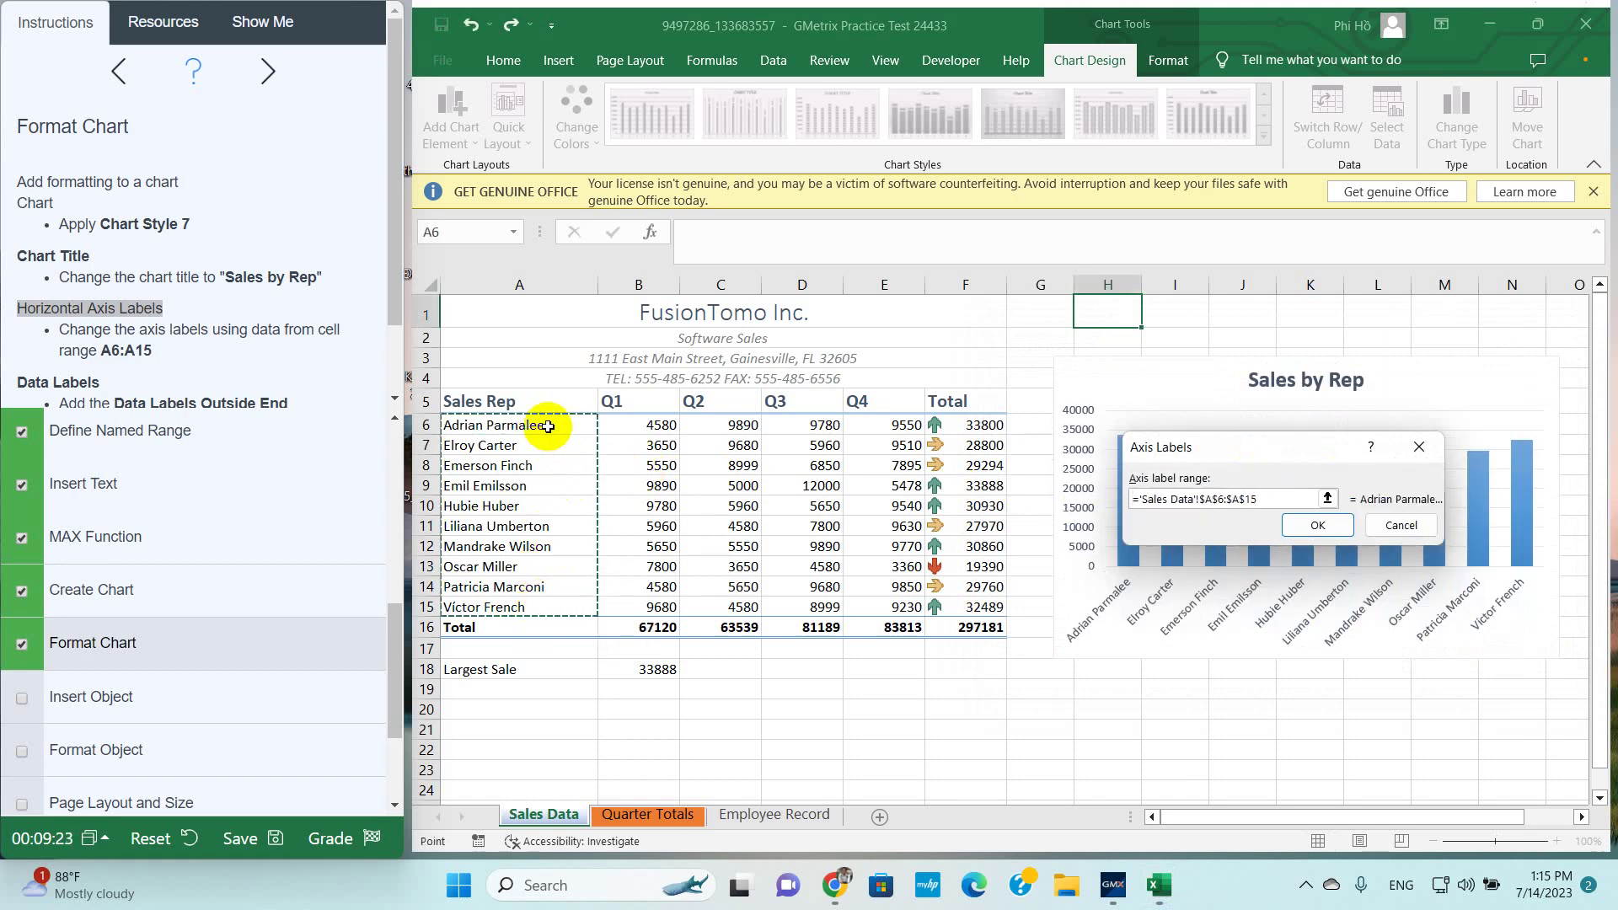
left_click_drag(542, 421, 555, 597)
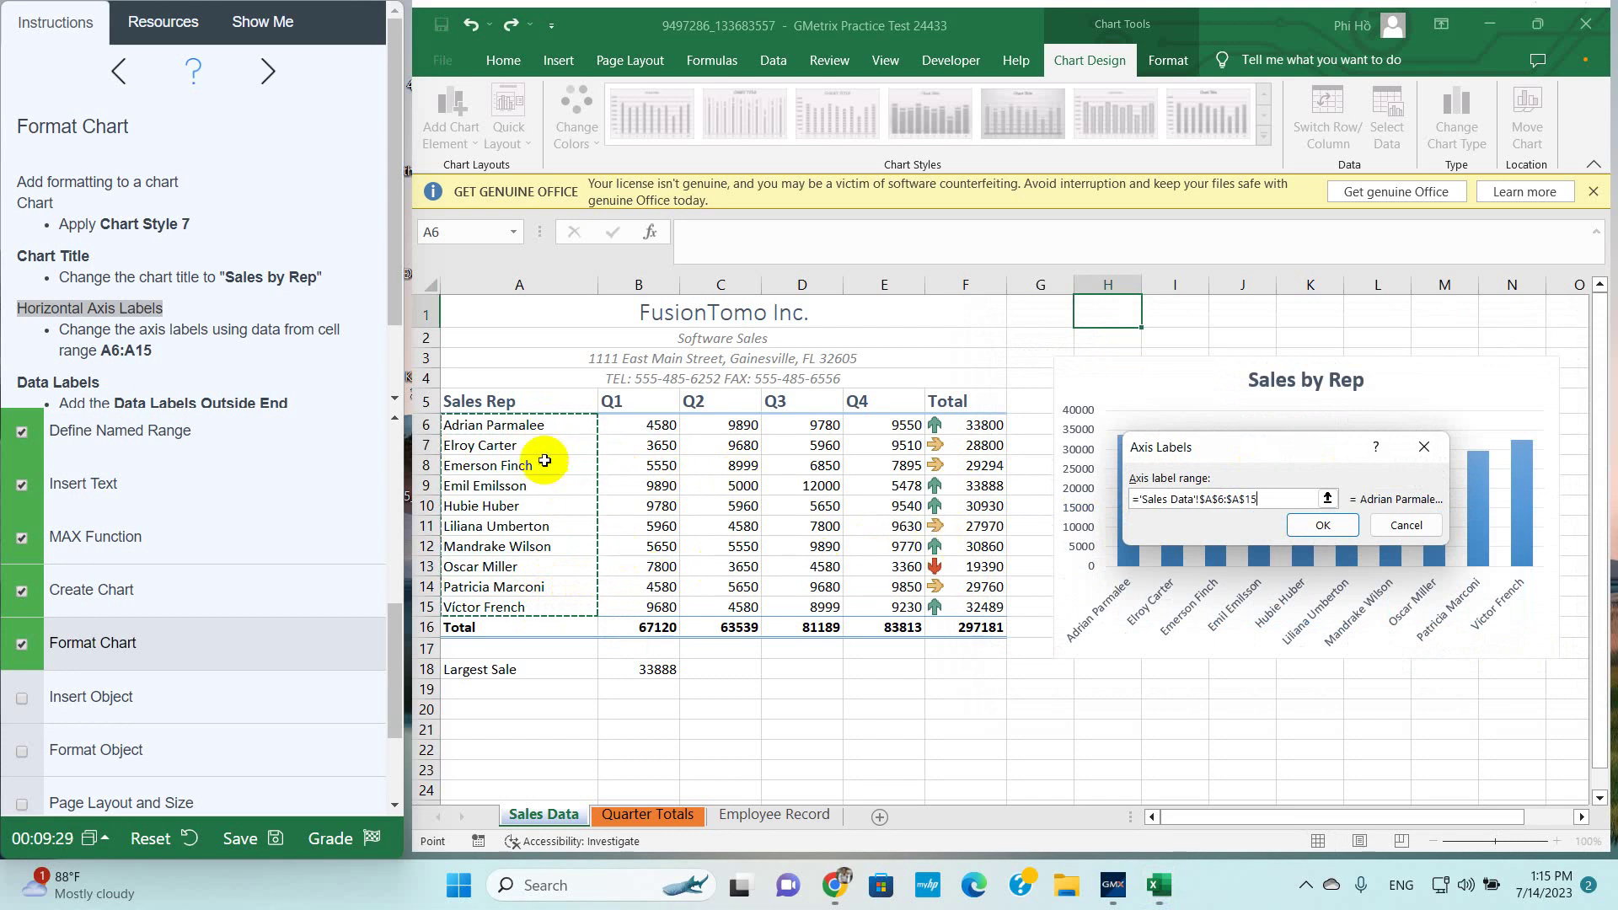
left_click_drag(506, 425, 544, 589)
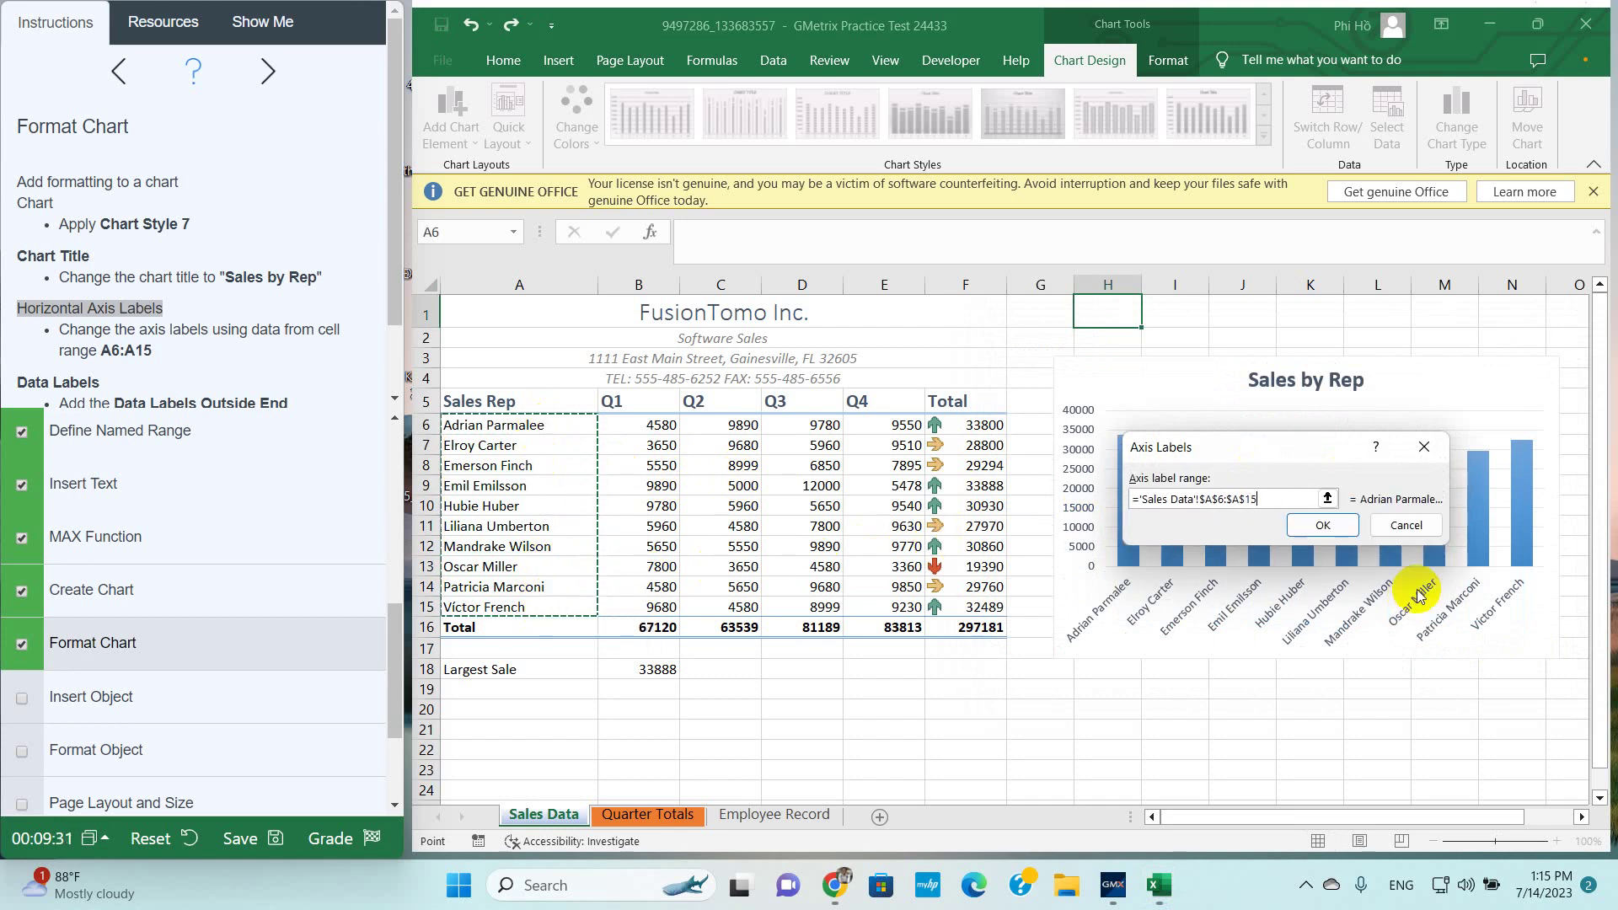
left_click(1330, 530)
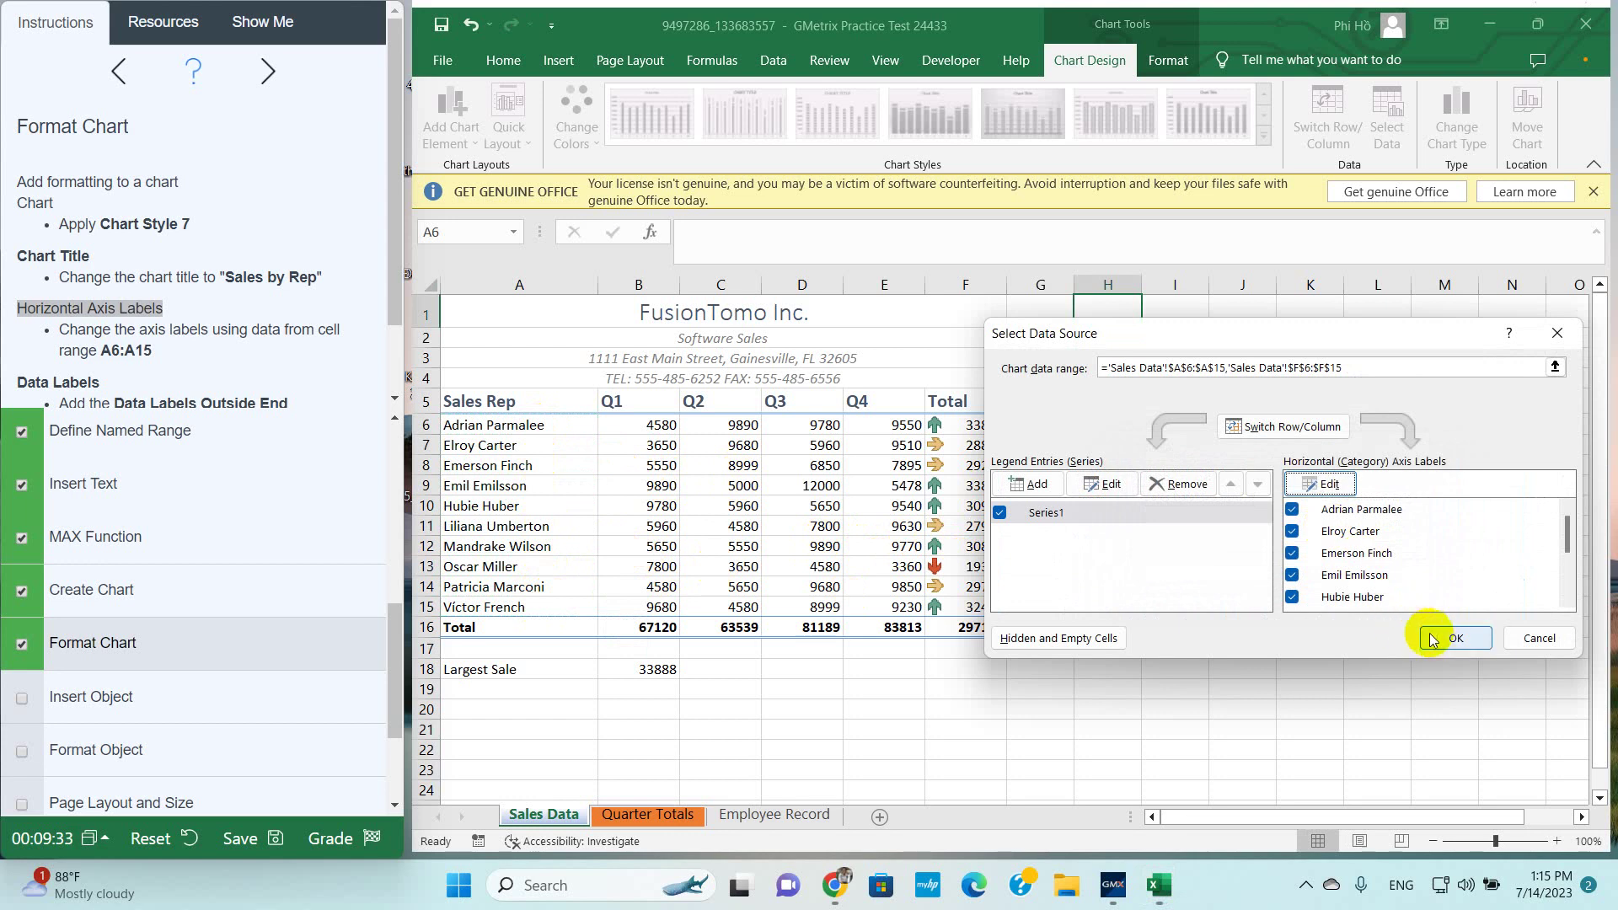
left_click(1455, 638)
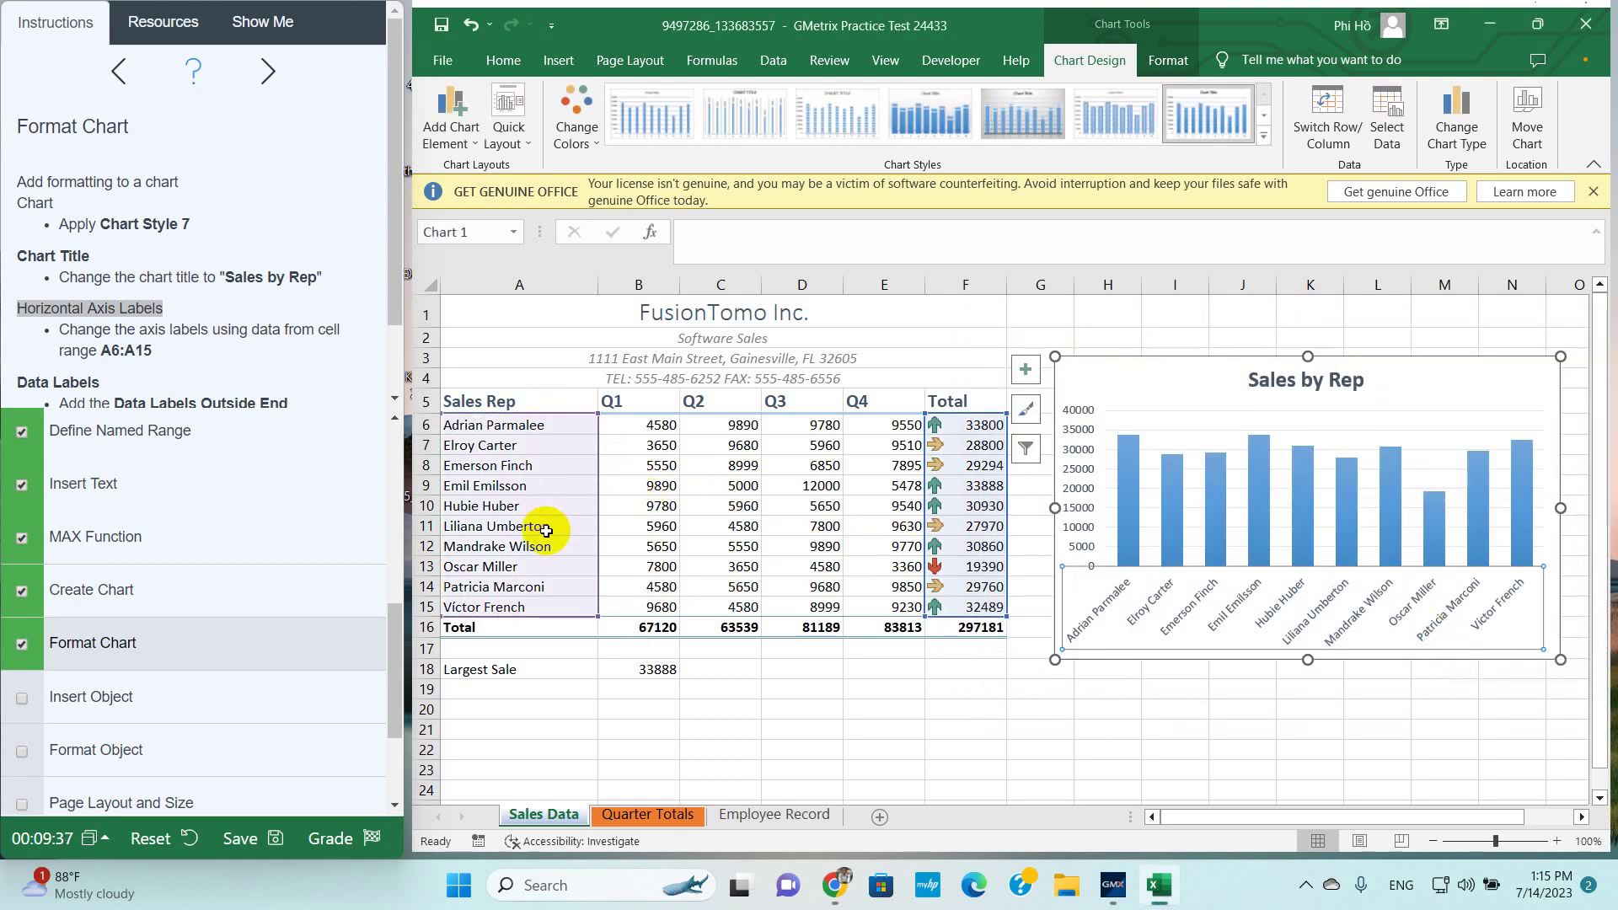
Turn on Outside End data labels so each column shows its total, e.g. 33800
scroll(155, 375, "down", 1)
scroll(138, 346, "down", 2)
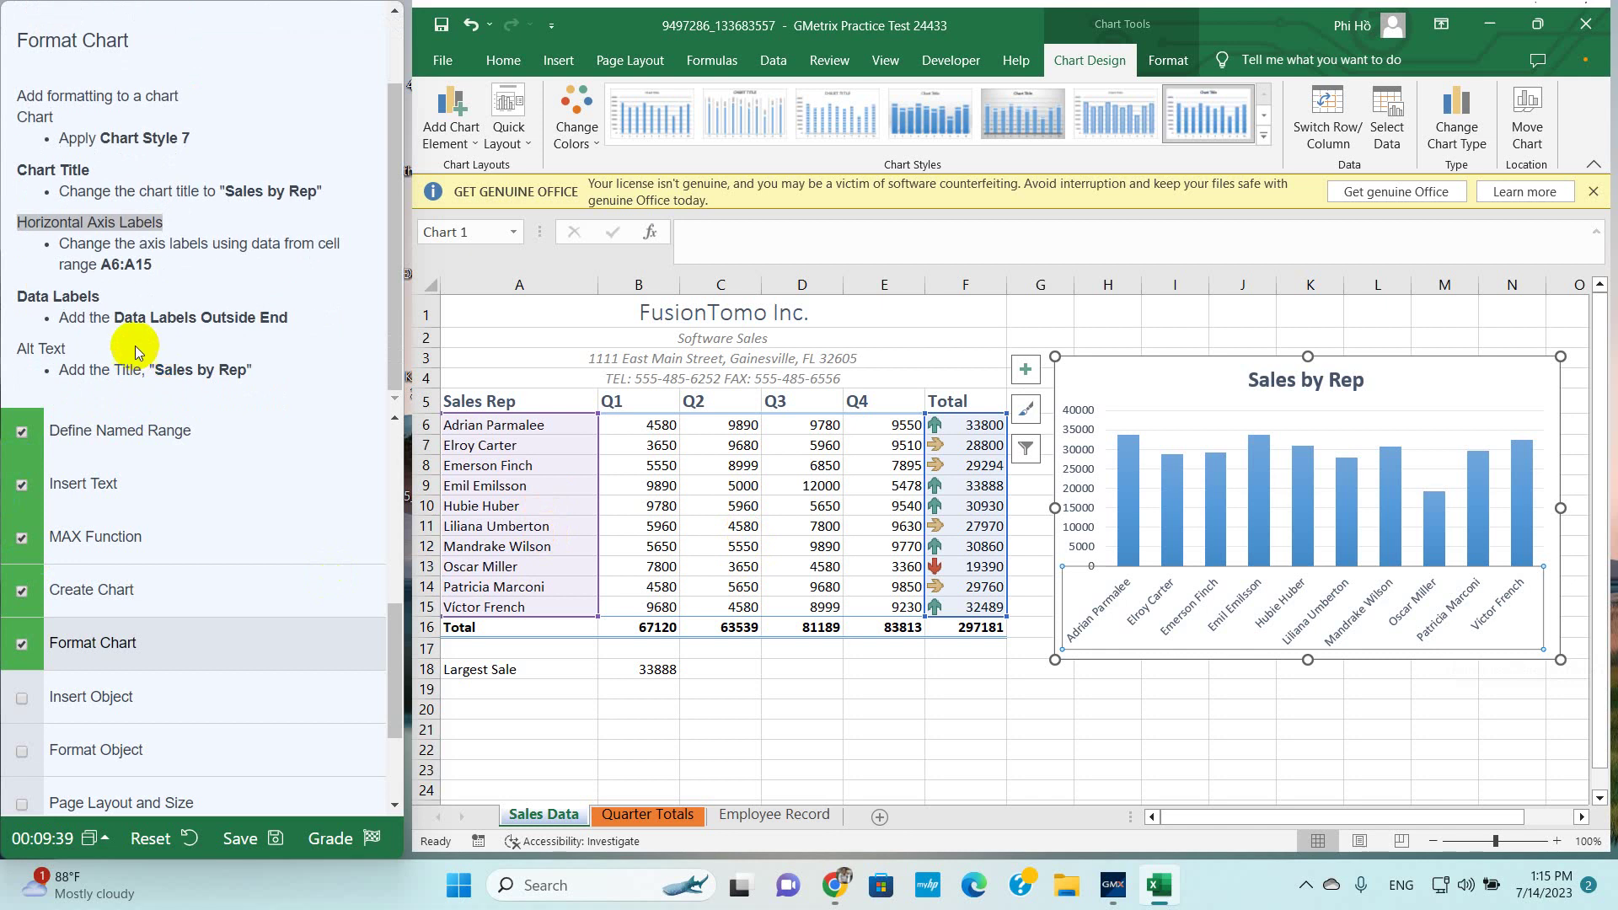
left_click(133, 317)
left_click_drag(114, 318, 288, 318)
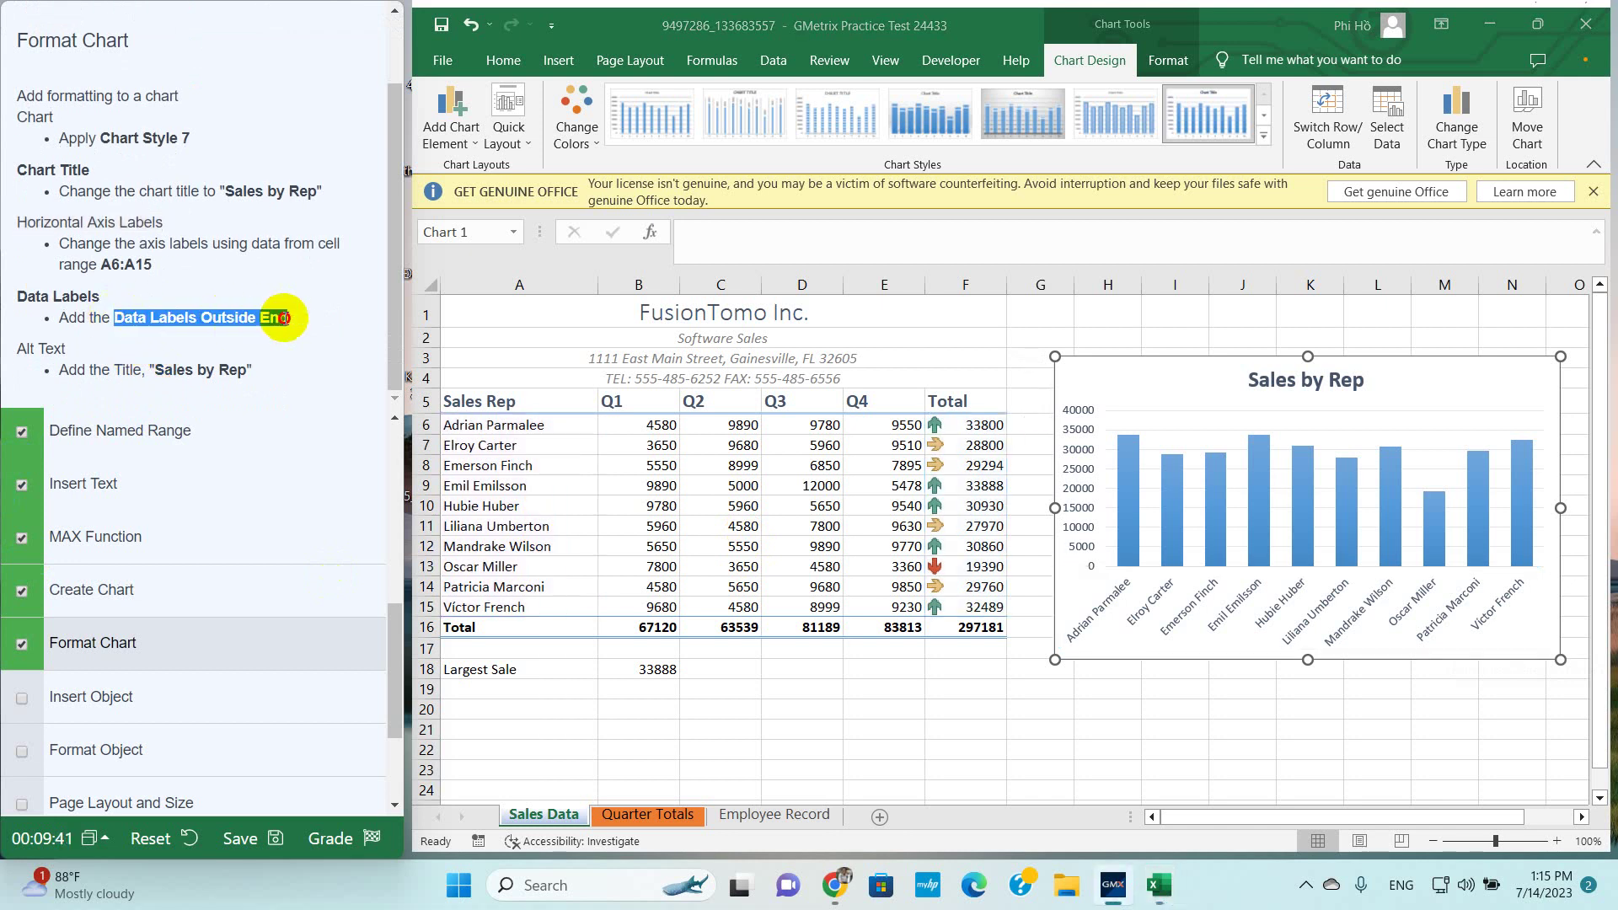
left_click(1181, 408)
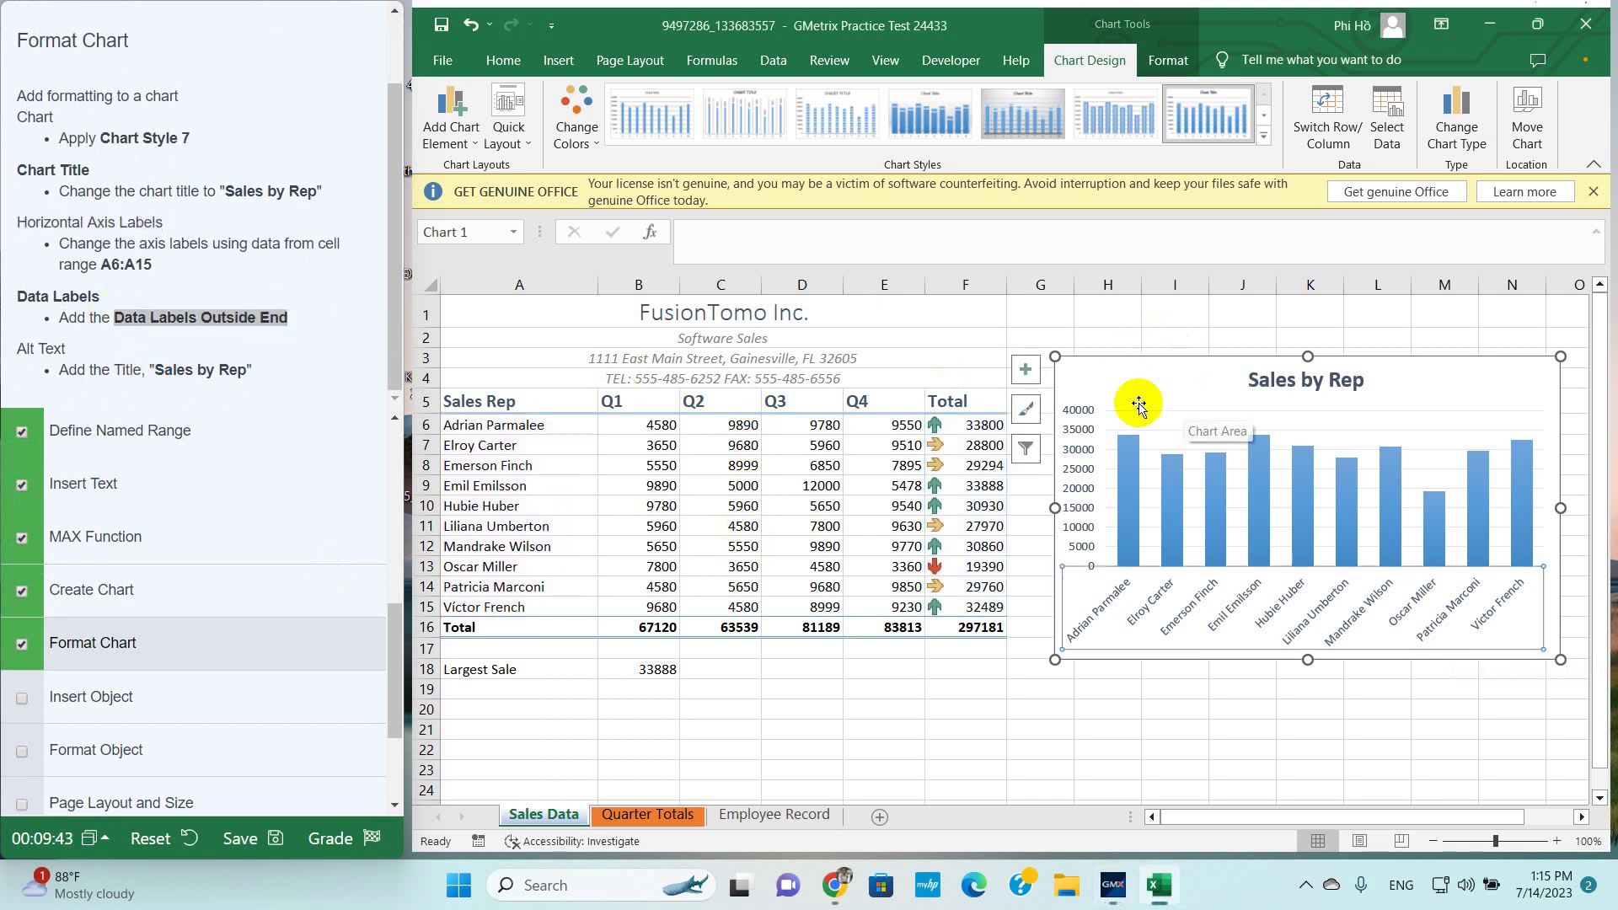
left_click(1026, 371)
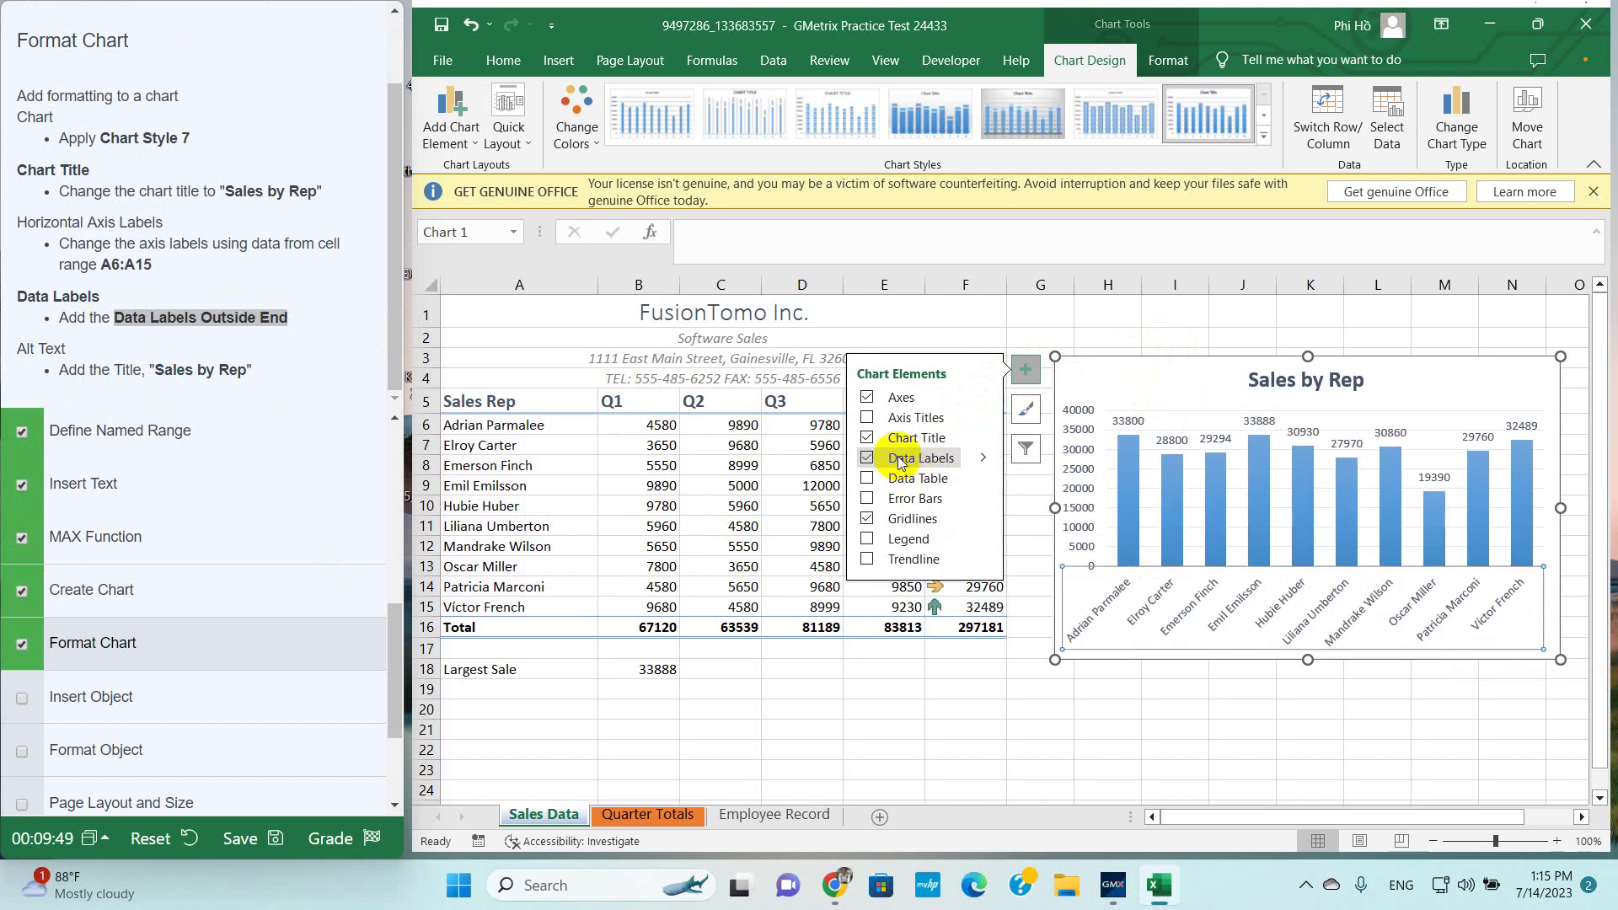
left_click(983, 458)
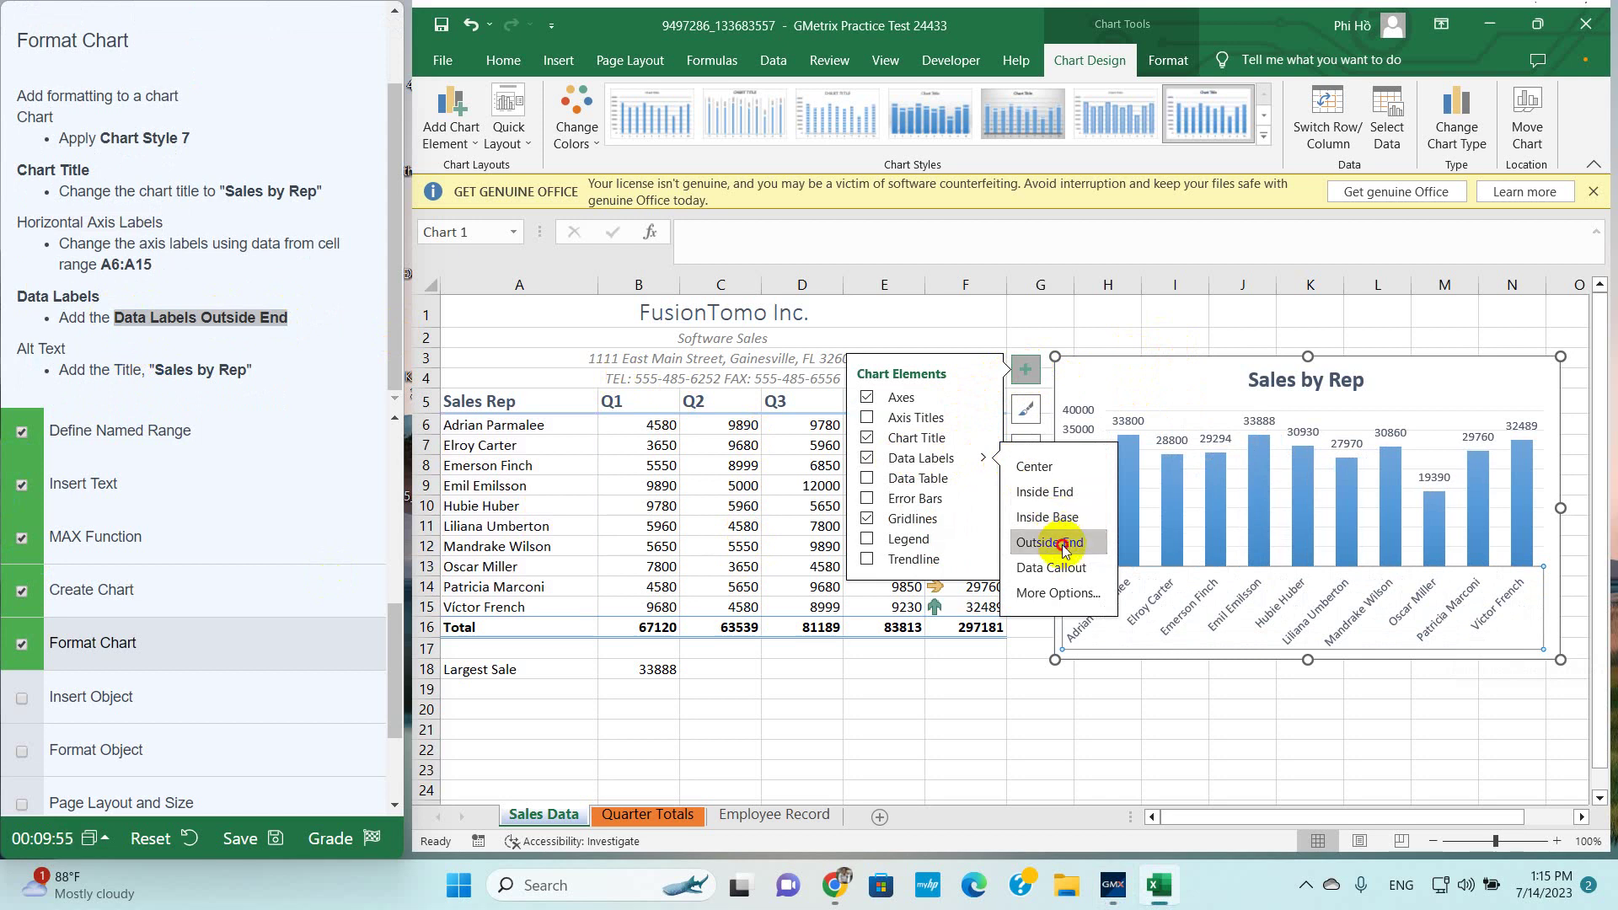
left_click(1035, 718)
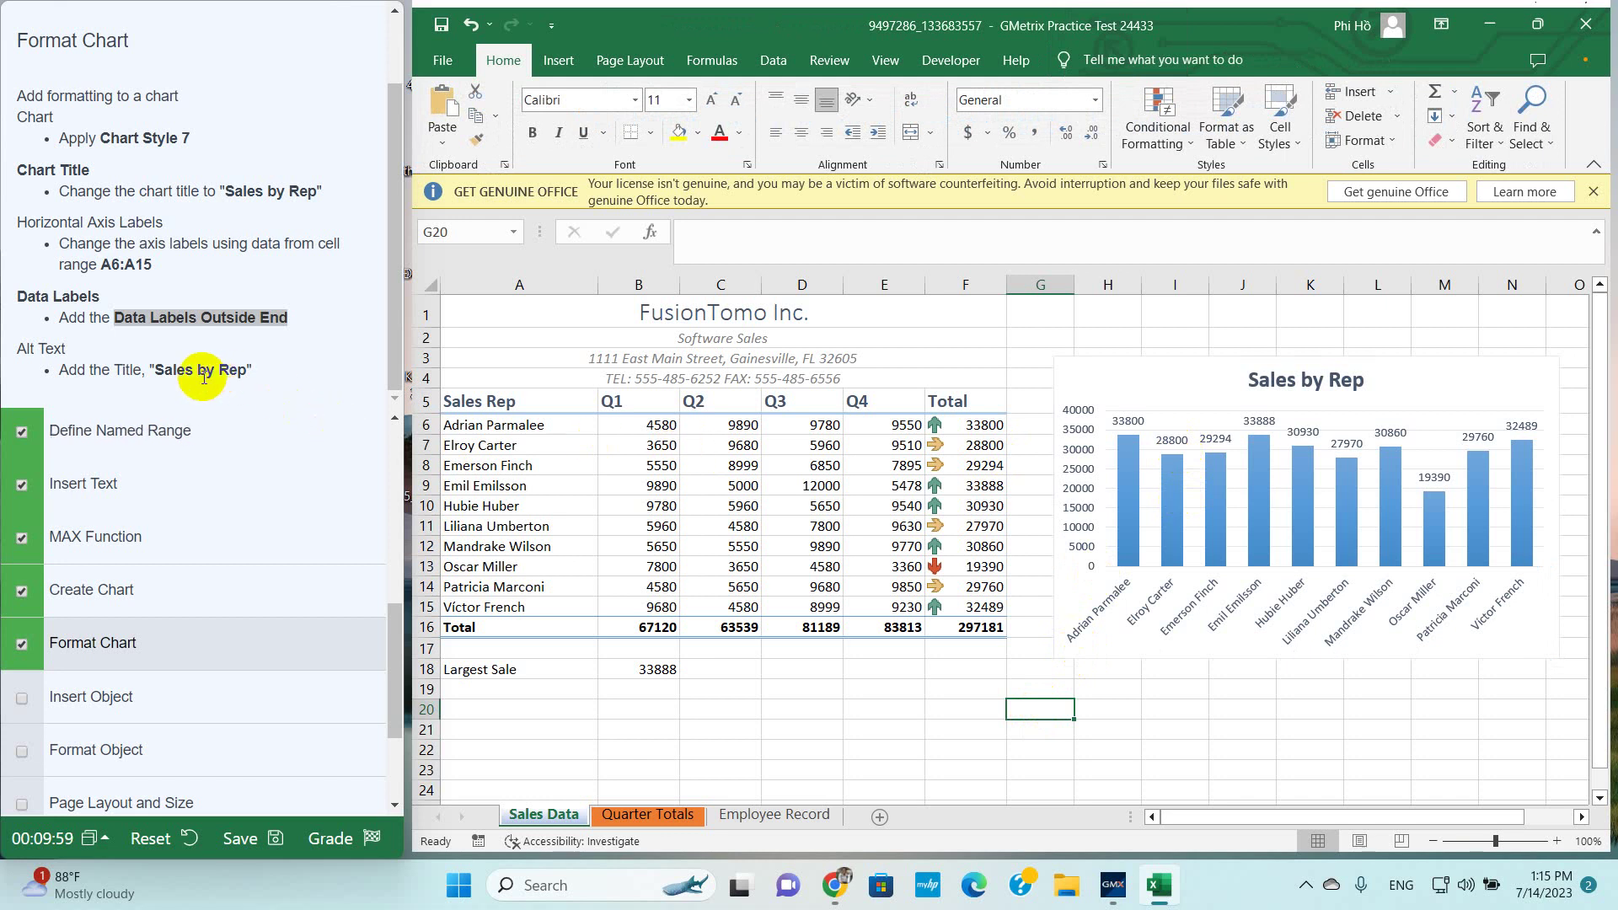
left_click_drag(154, 371, 225, 373)
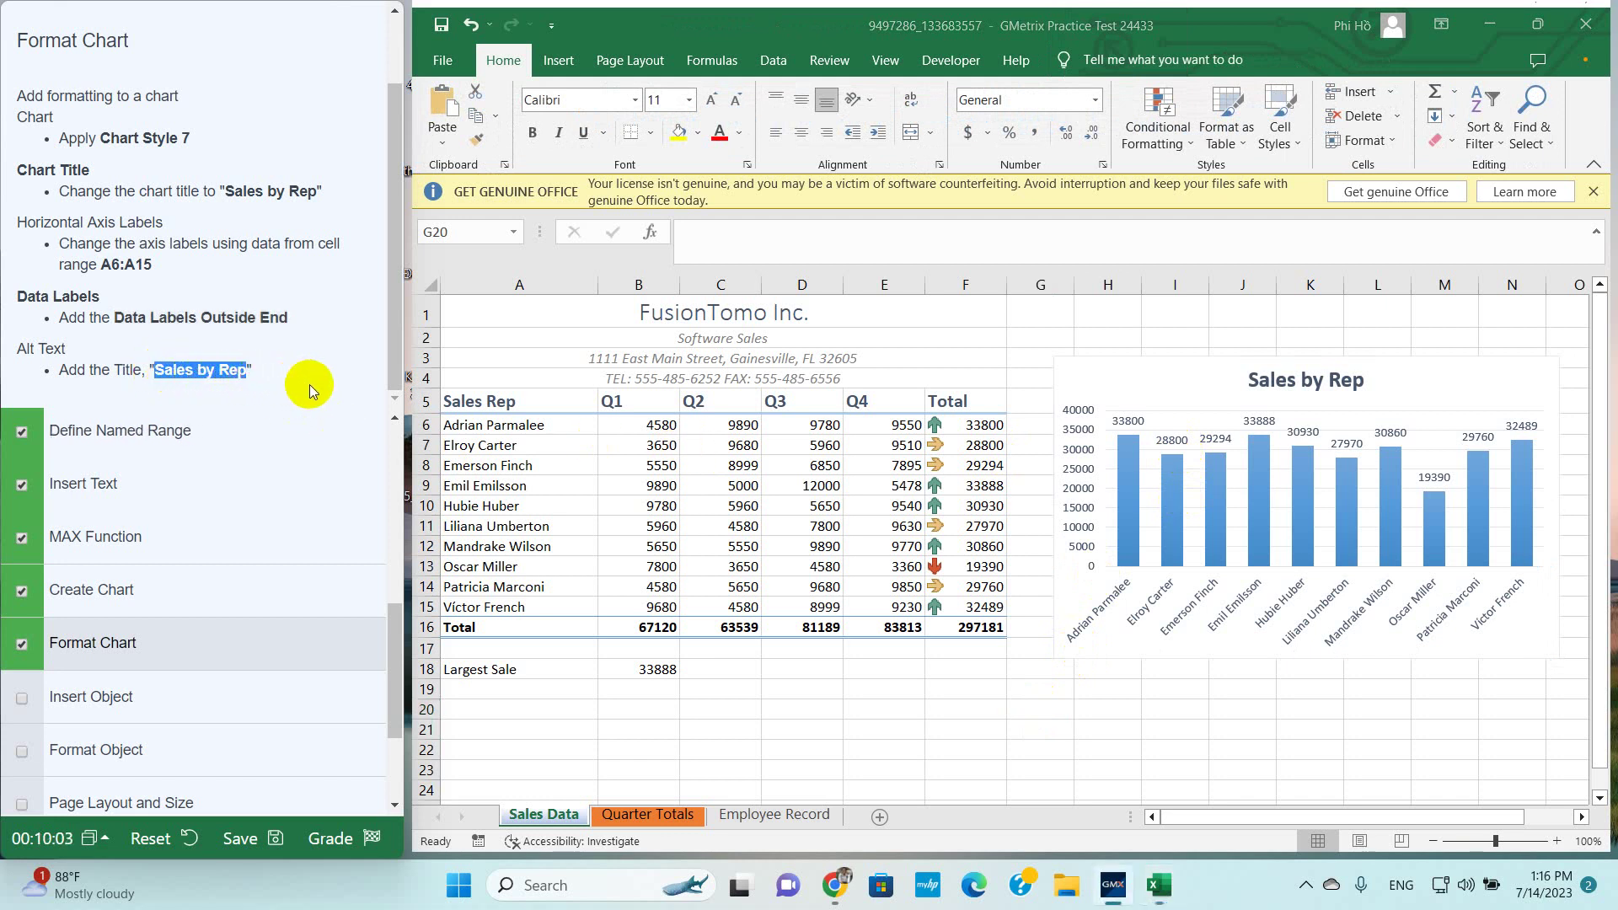
Open the Format Chart Area pane for the column chart
left_click(1104, 371)
left_click(1189, 62)
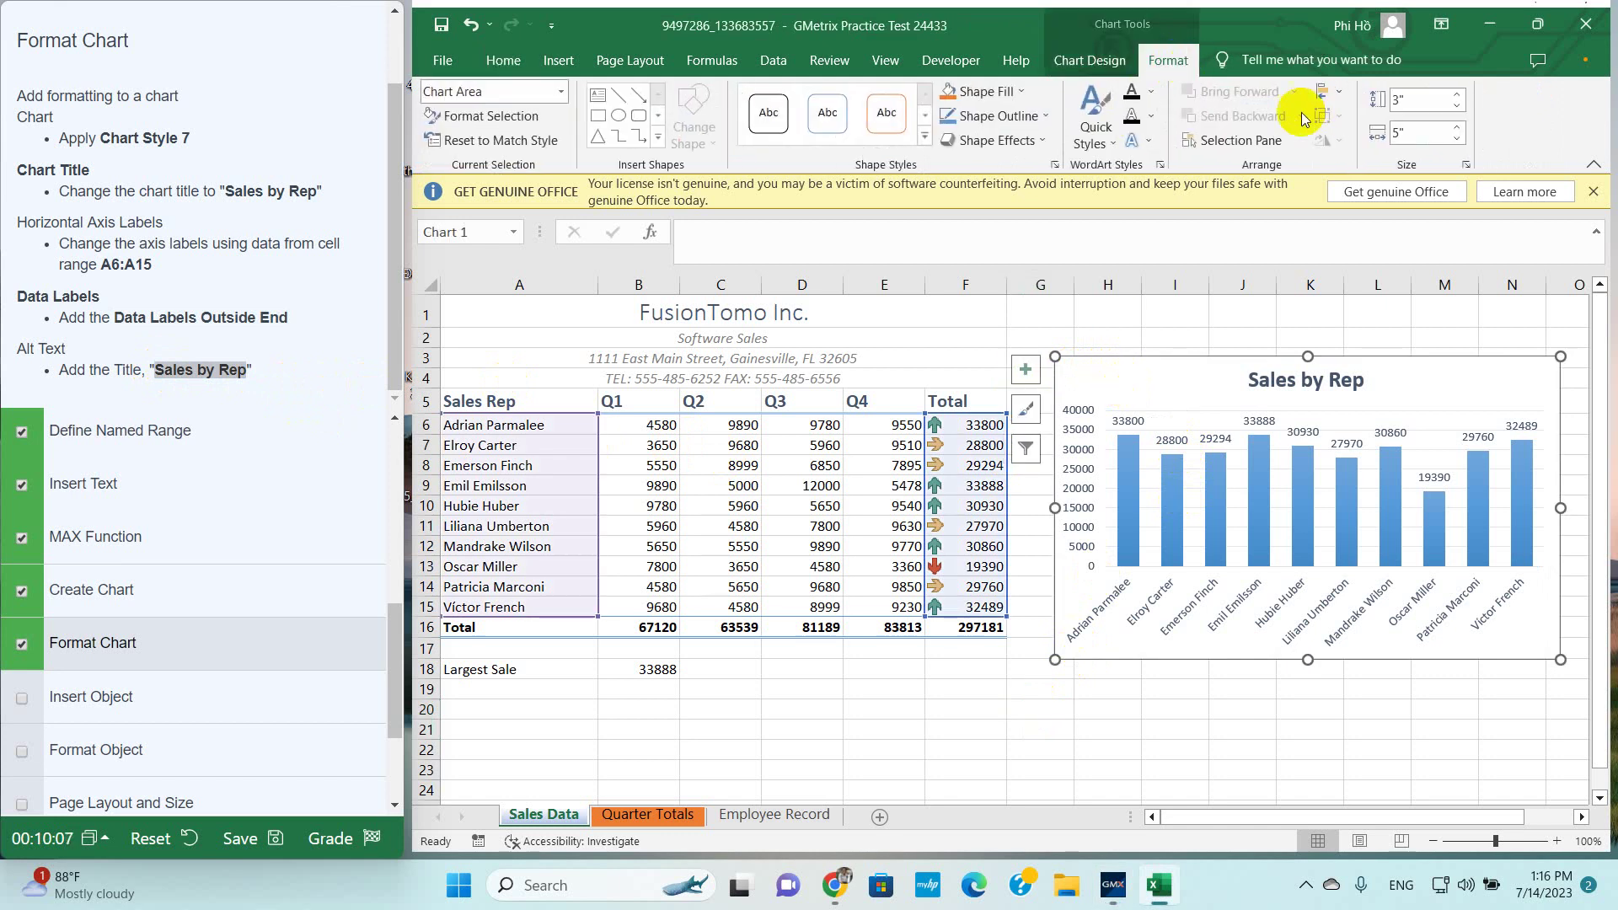
left_click(1096, 62)
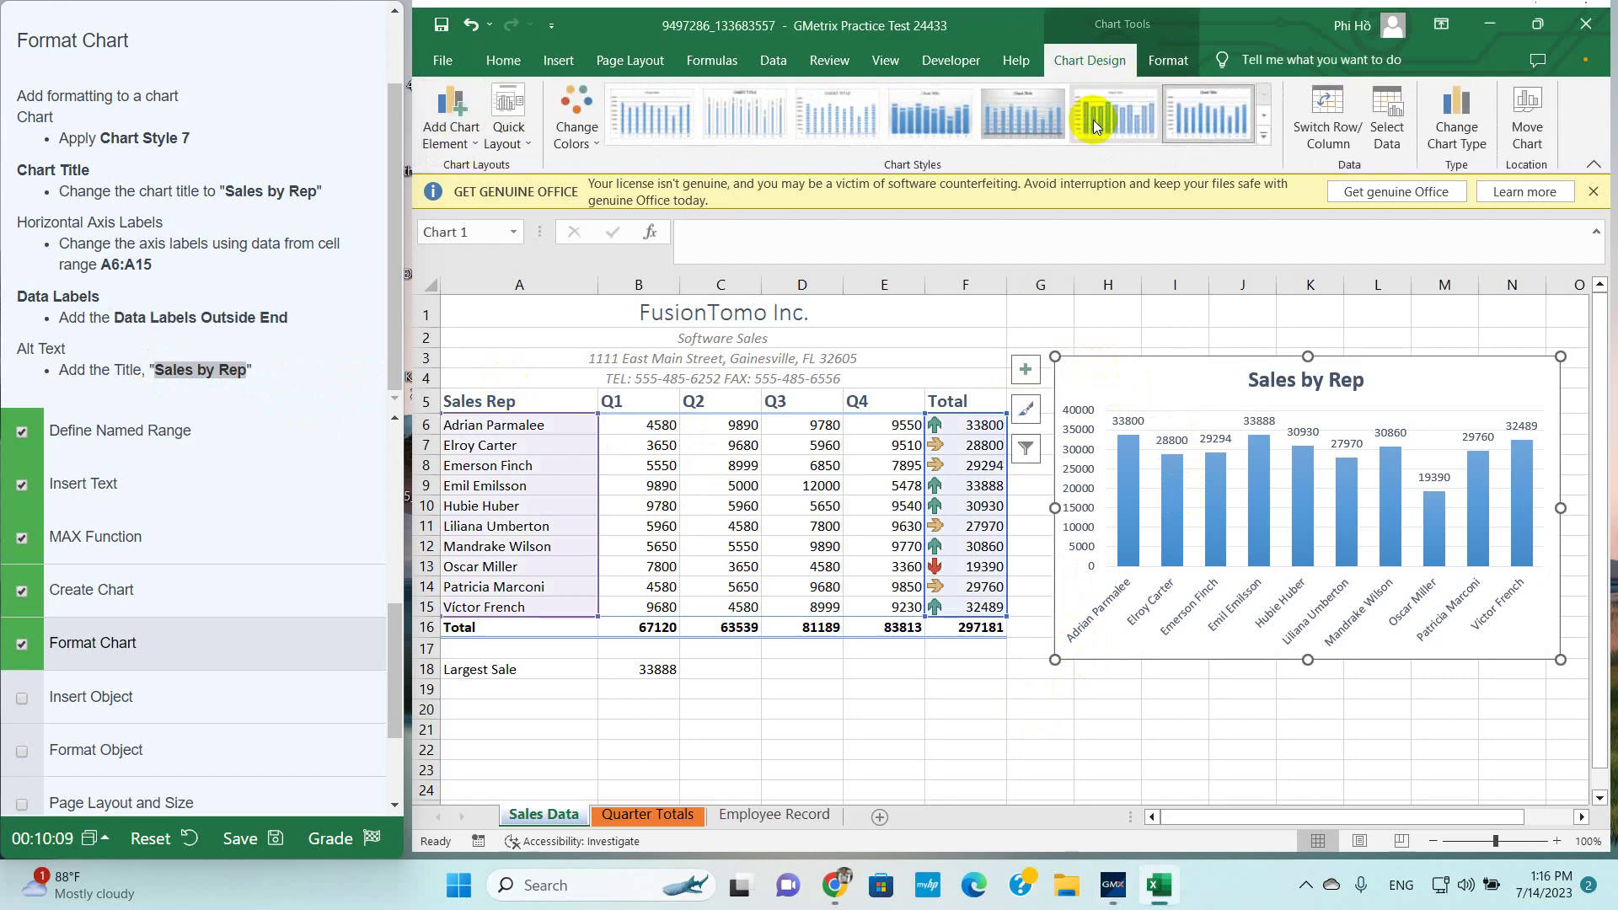
left_click(1168, 60)
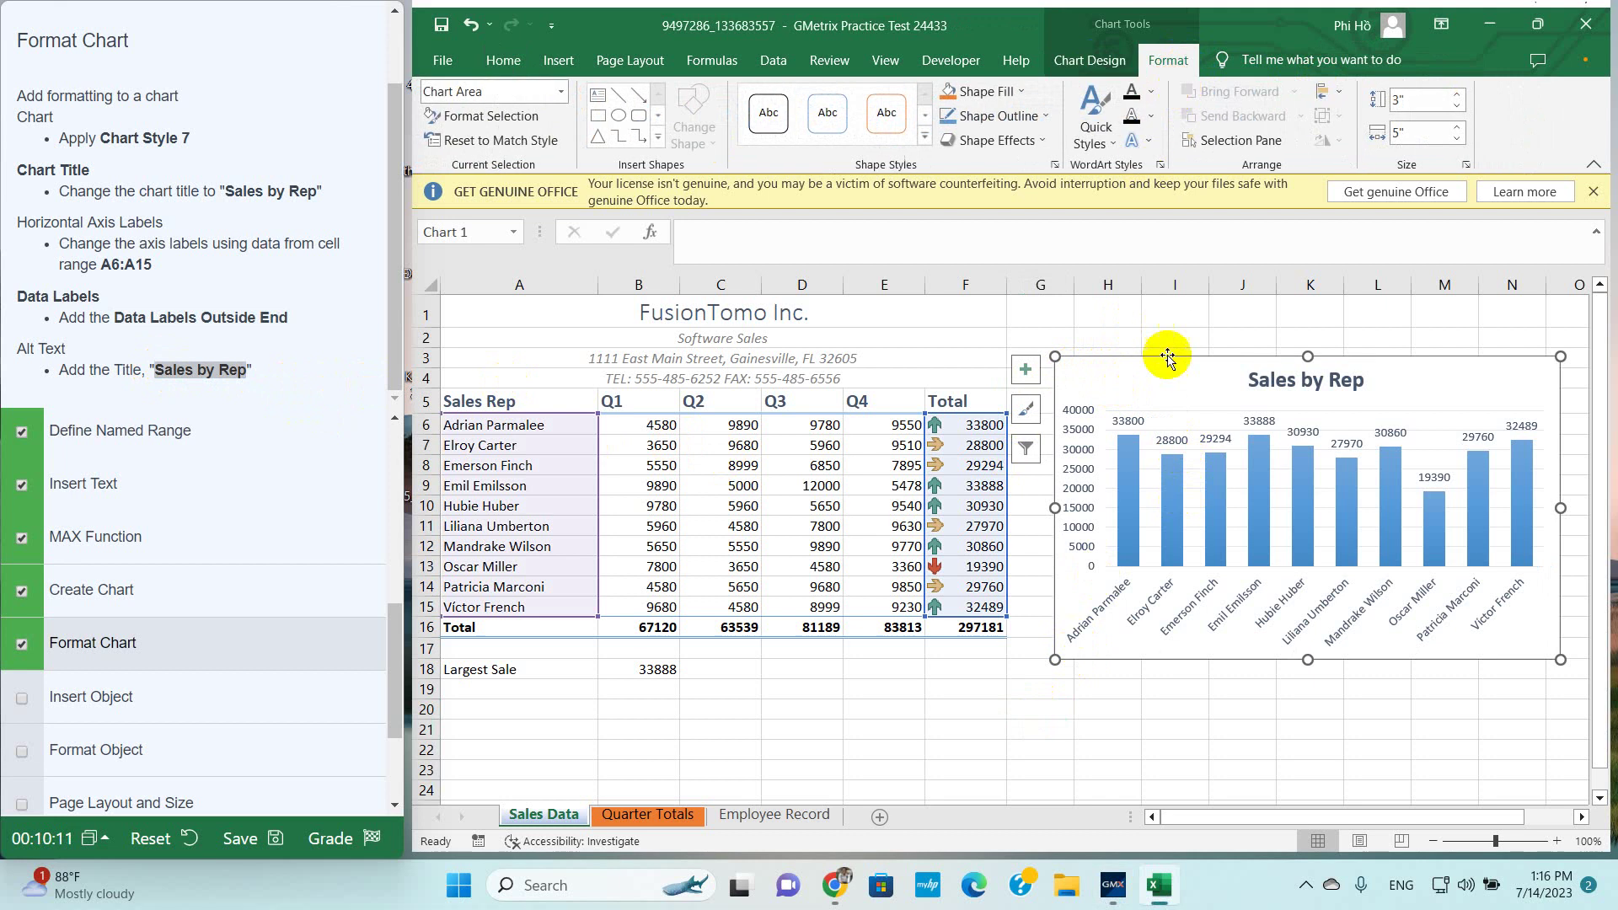
left_click(464, 116)
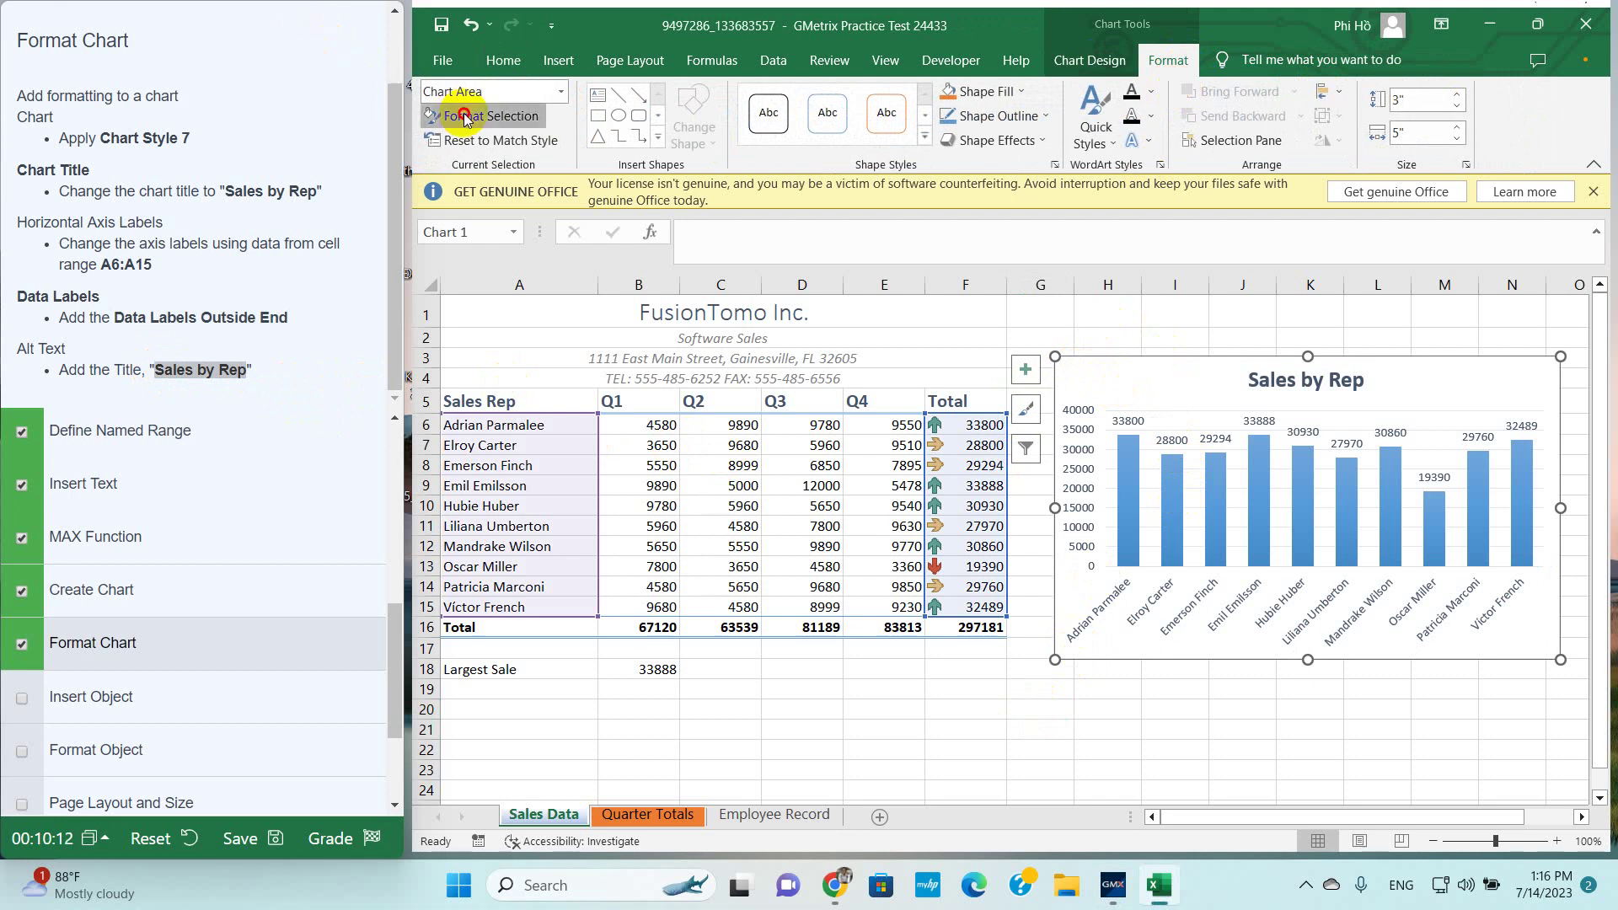
left_click(1229, 347)
left_click(1220, 381)
left_click(1163, 61)
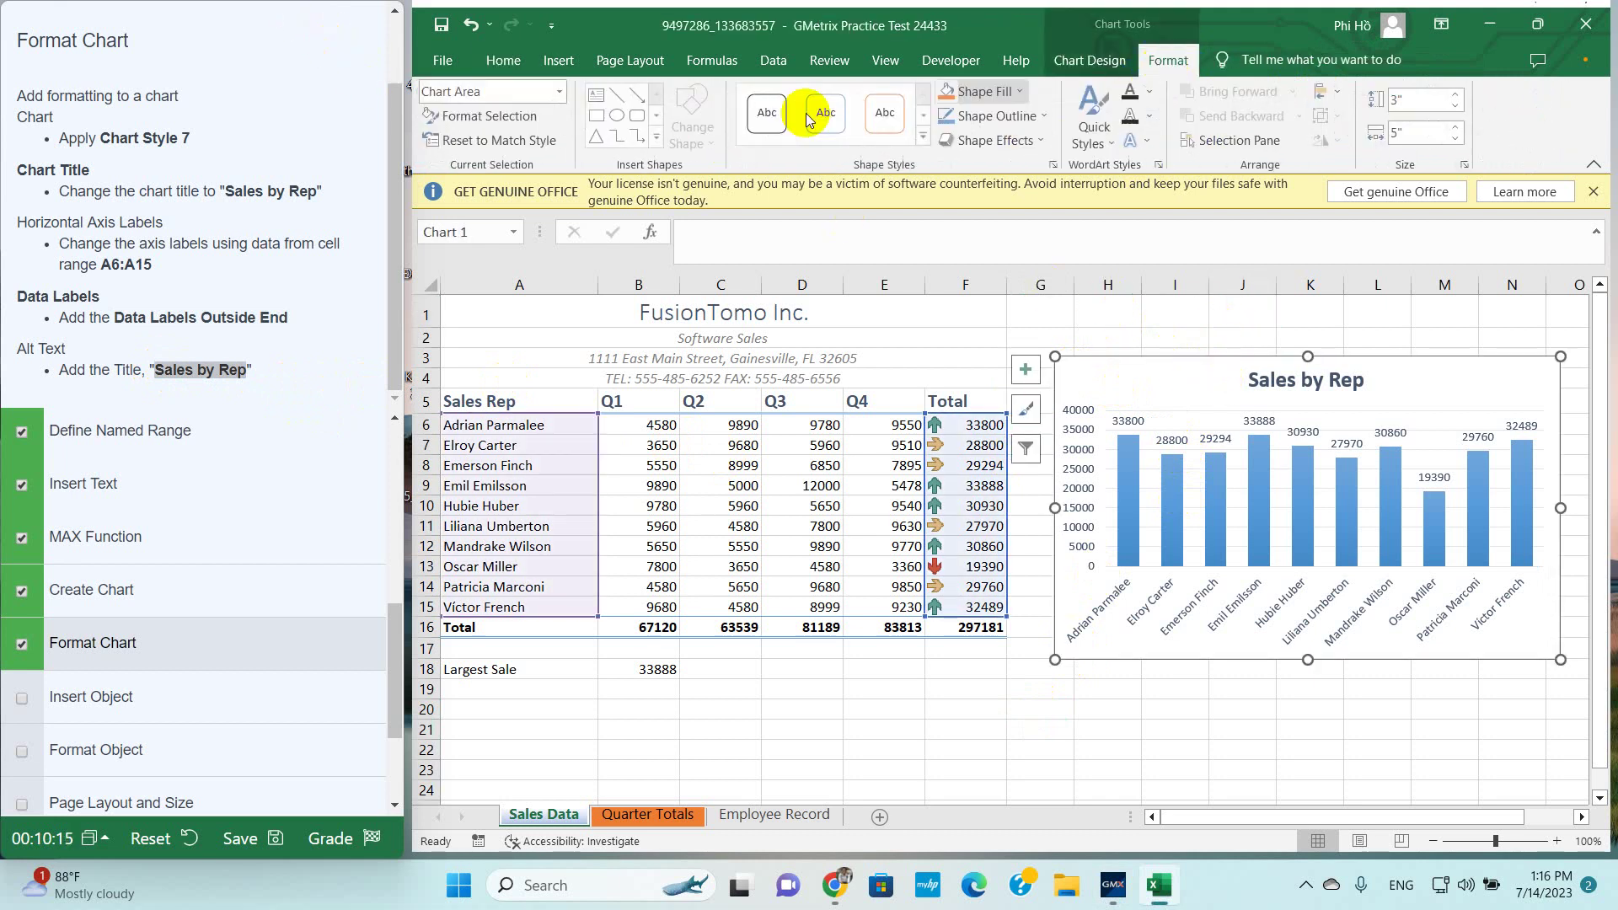
left_click(483, 116)
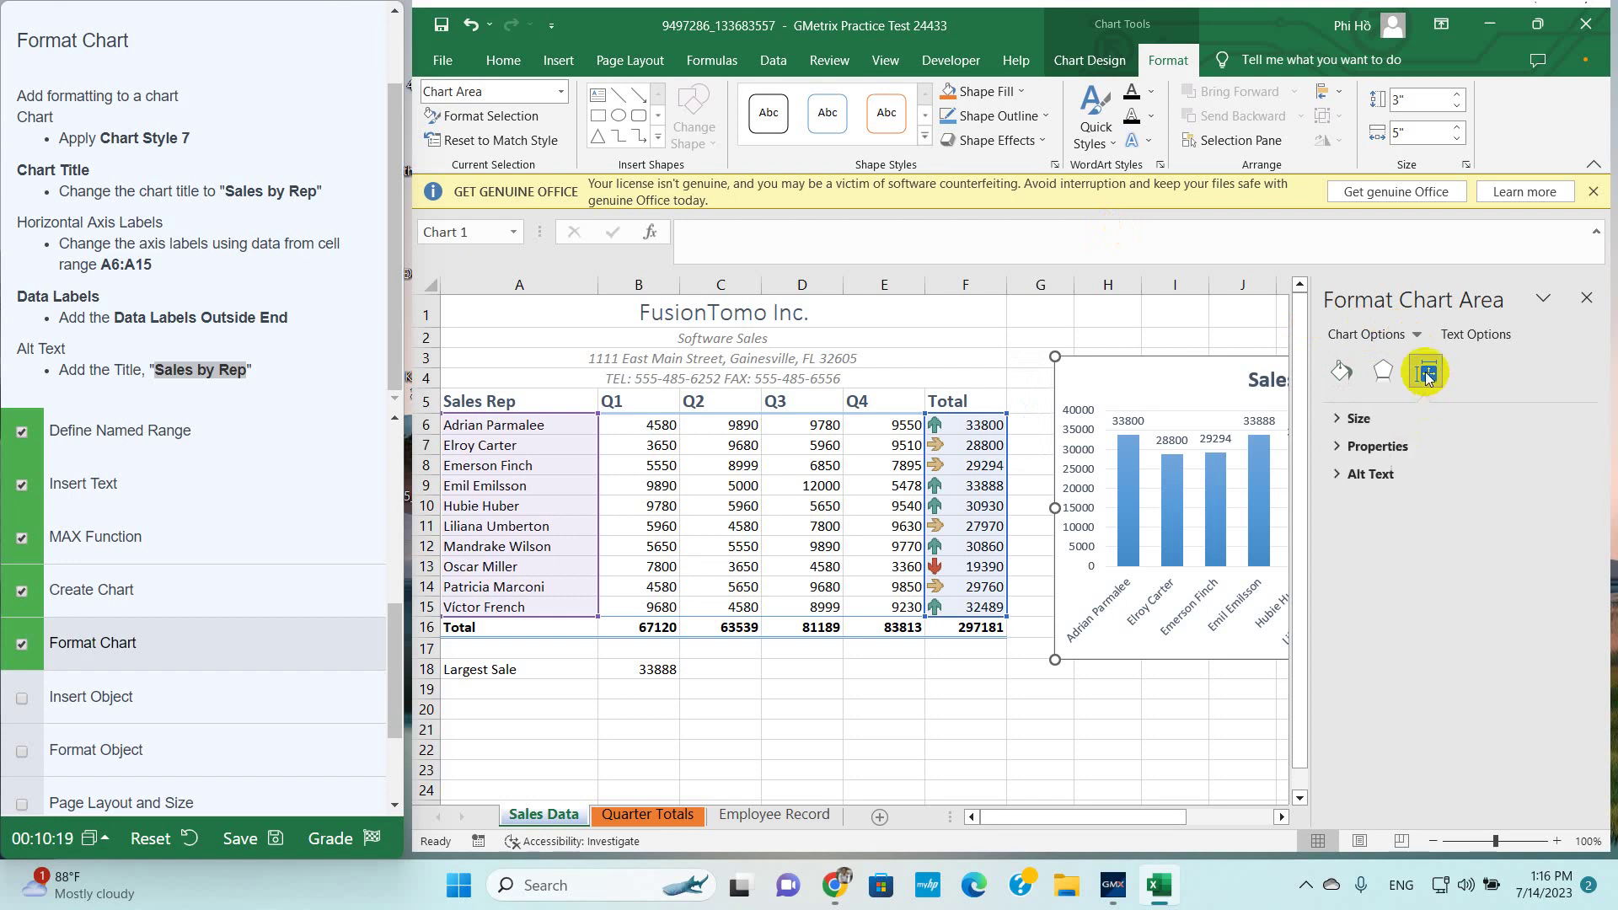
Set the chart's alt text title to 'Sales by Rep' and verify it
left_click(1367, 477)
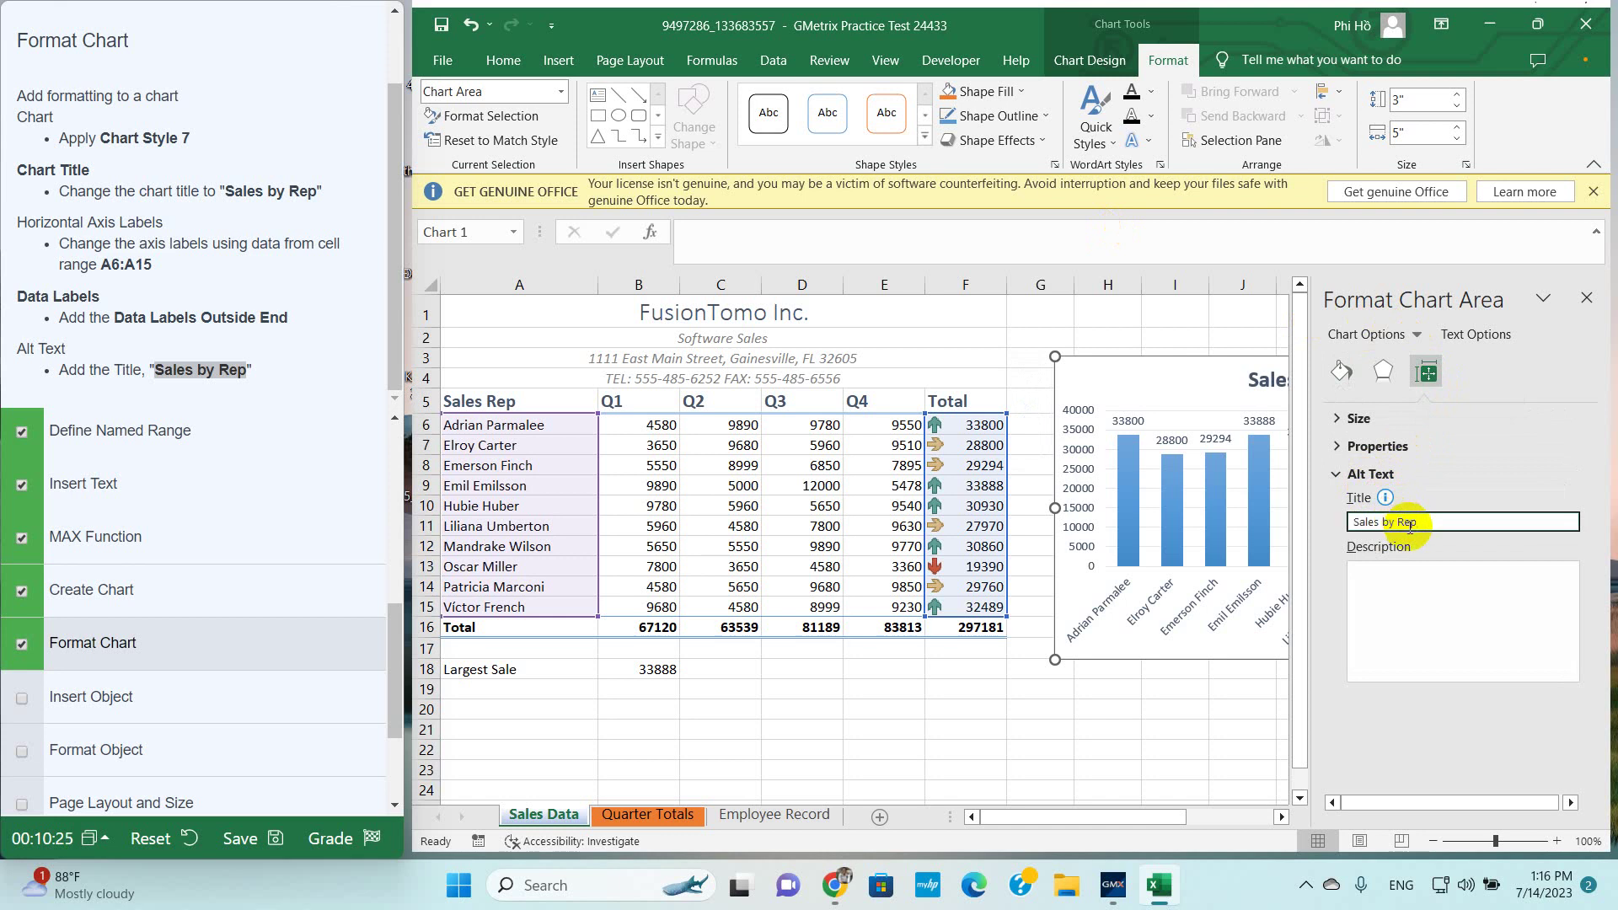
left_click(1214, 711)
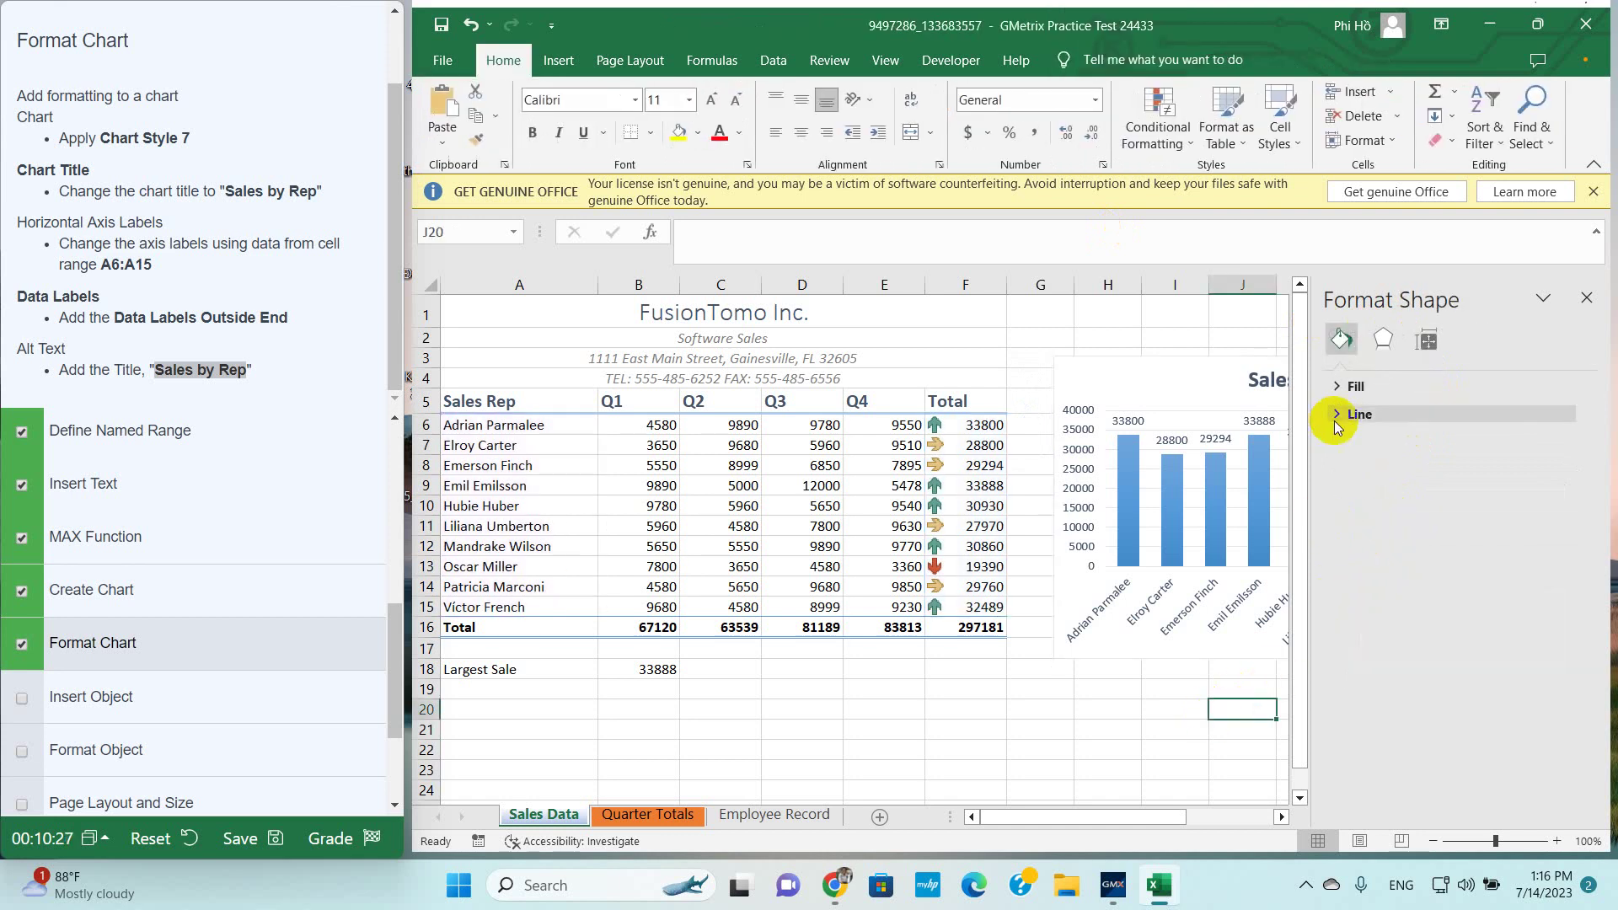
left_click(1256, 527)
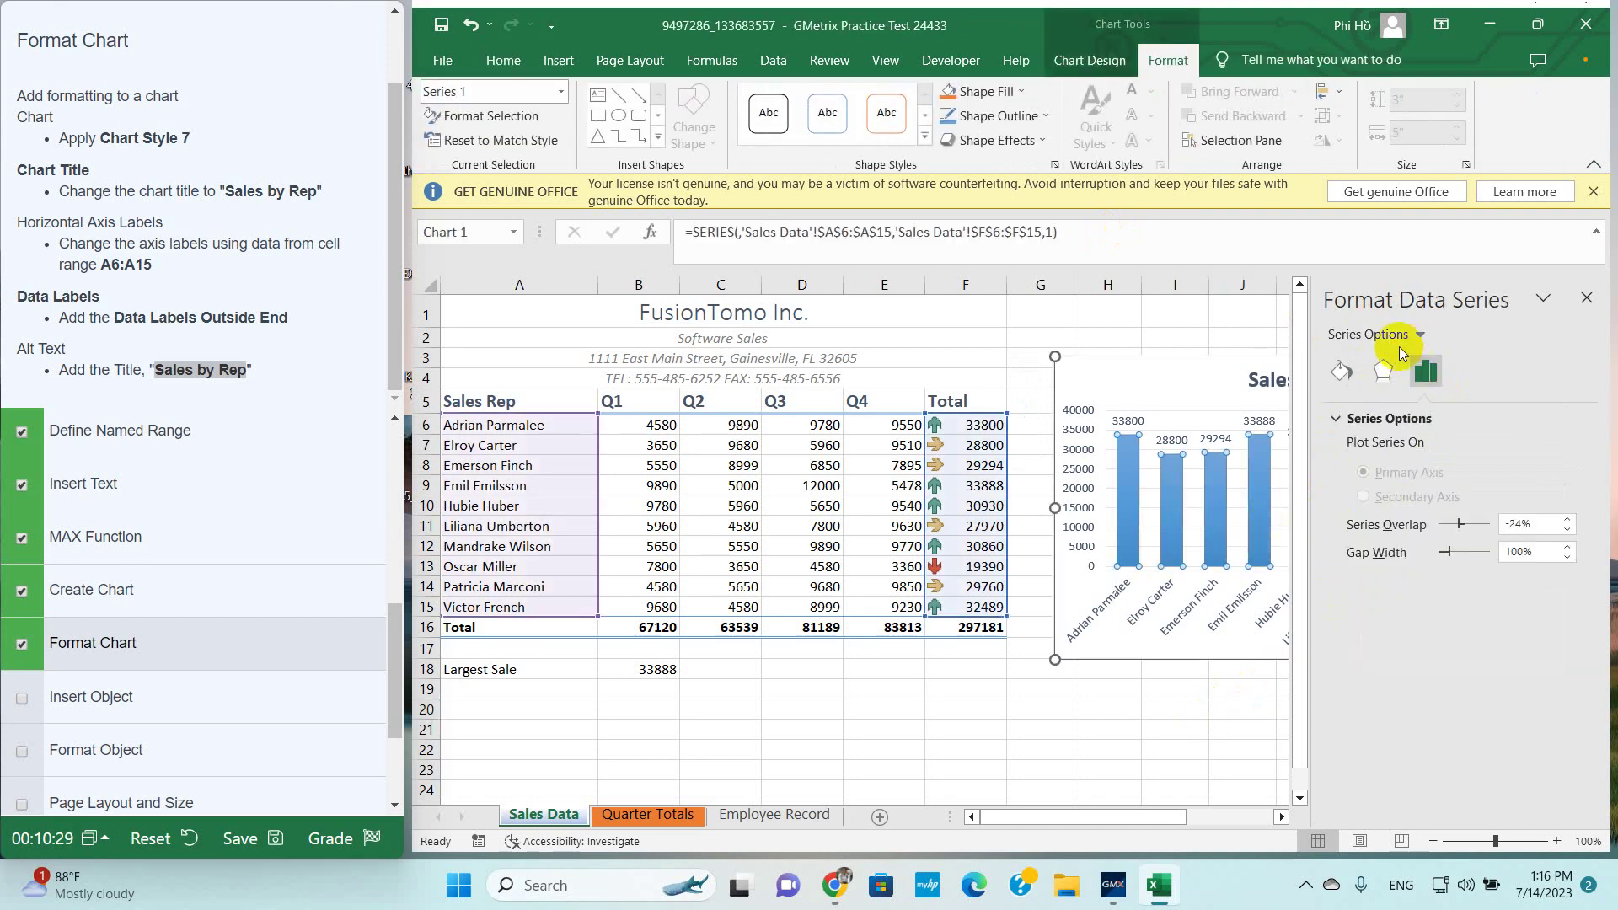
left_click(1201, 370)
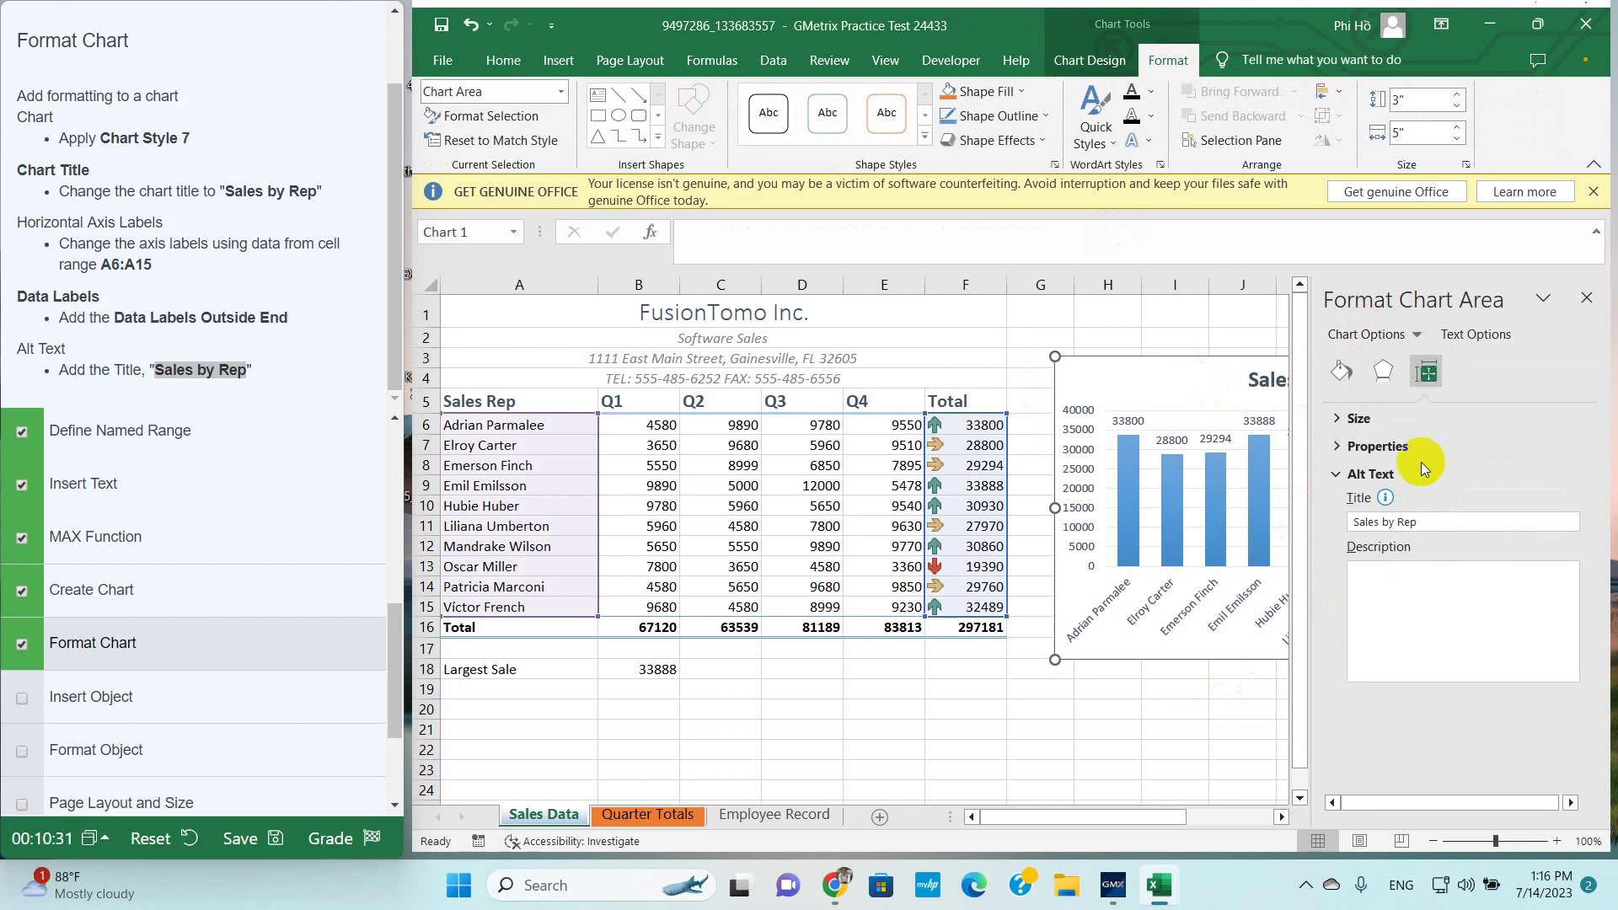
left_click(1353, 524)
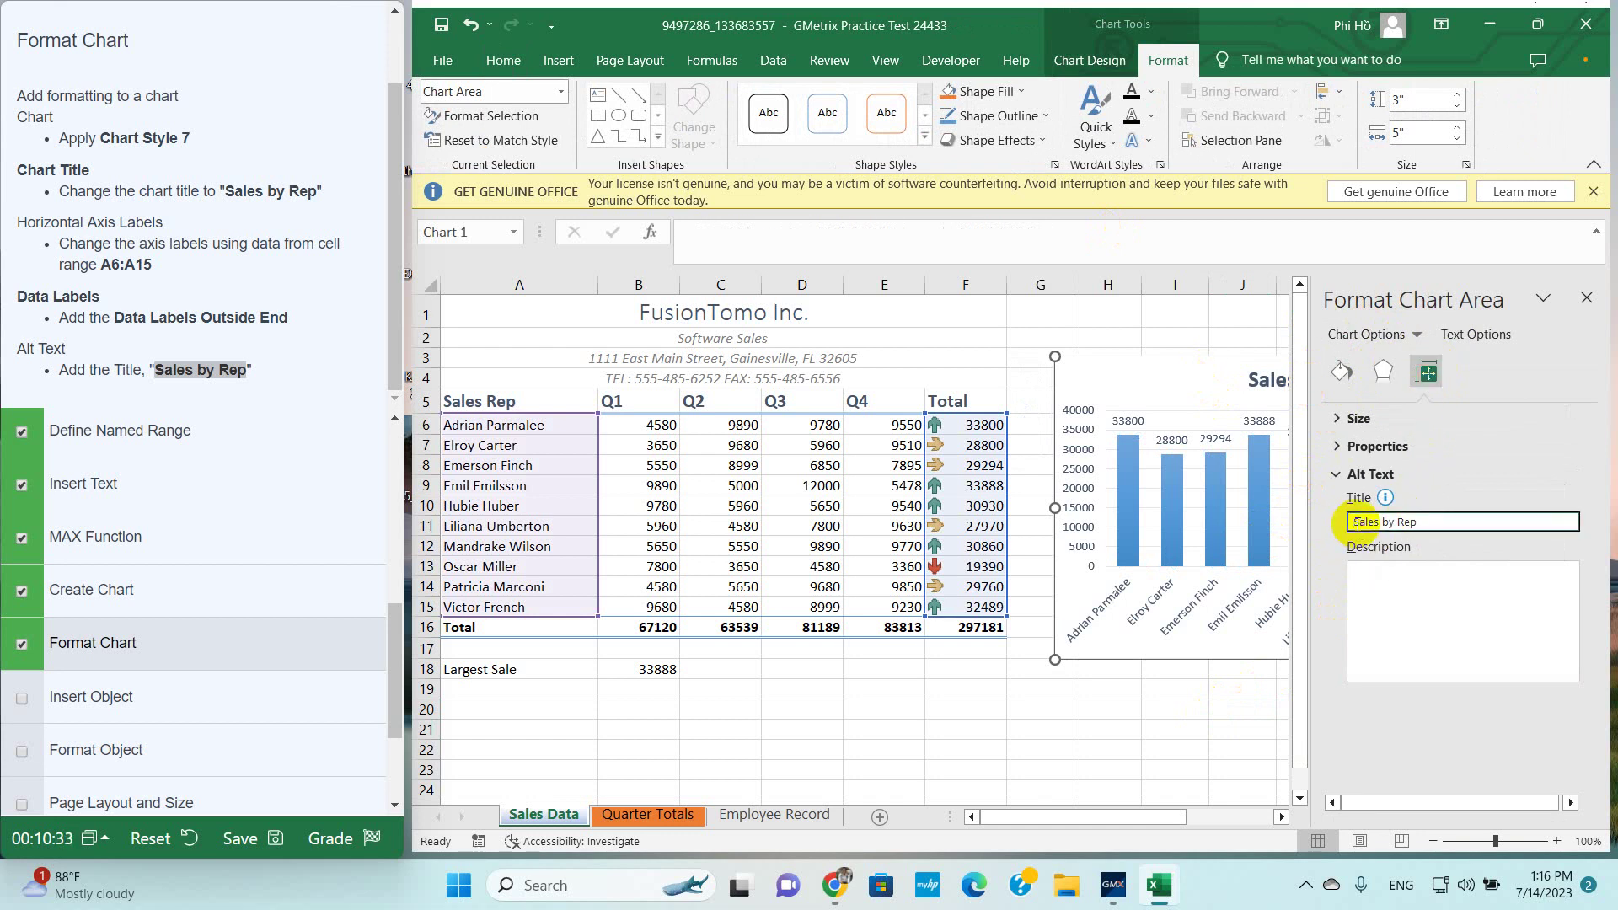
left_click(801, 749)
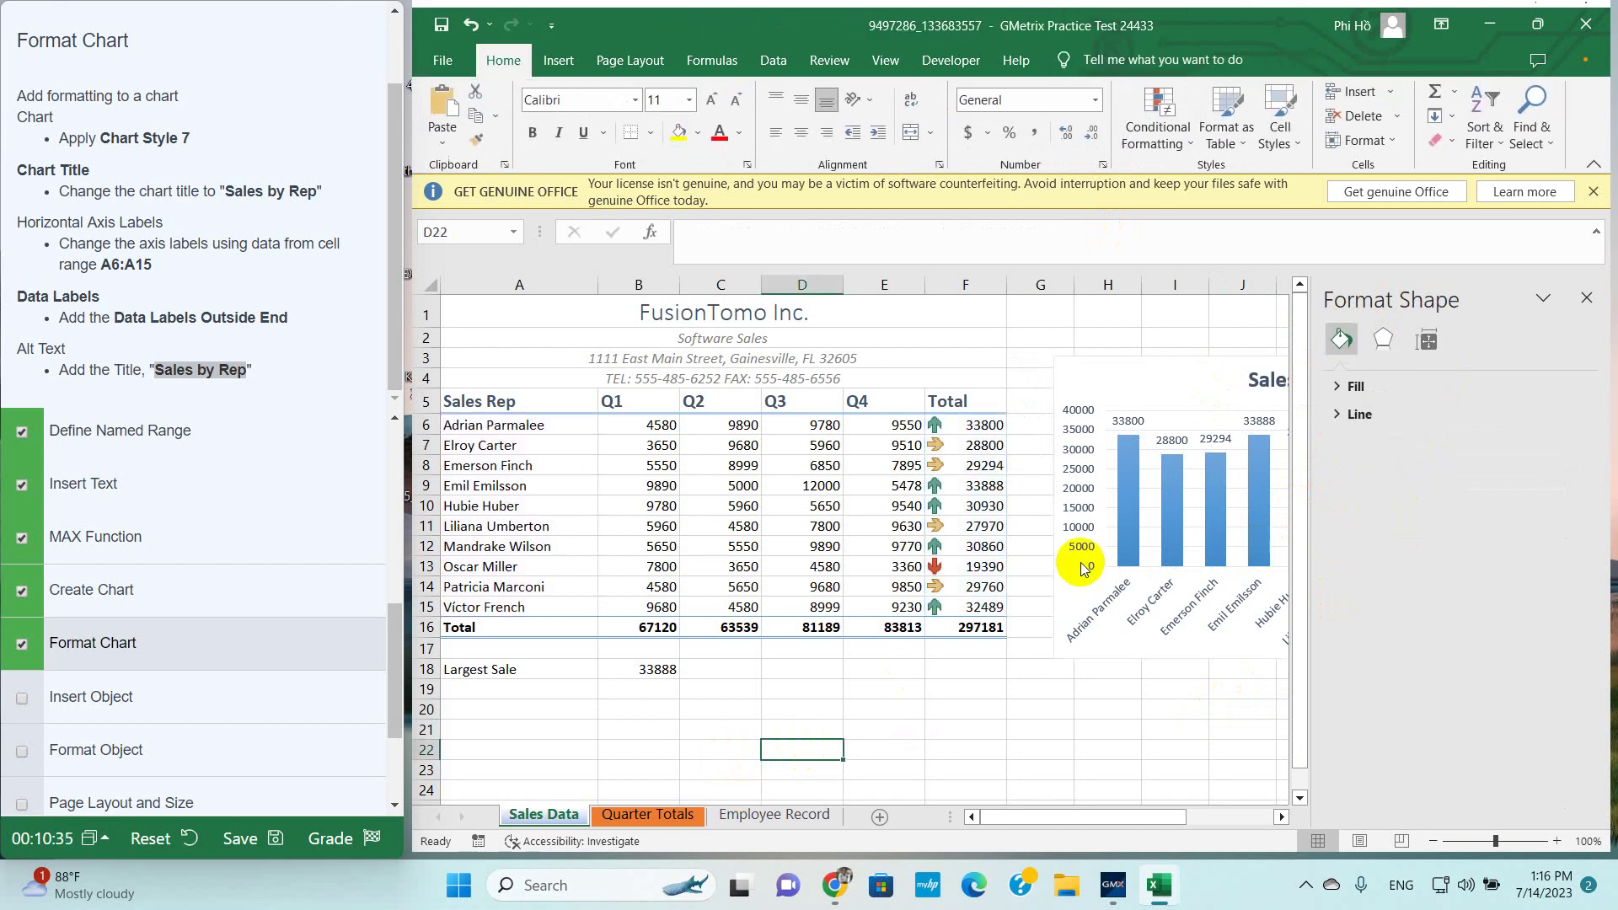
Bring up the Insert Object task instructions in GMetrix and check the task off
scroll(55, 556, "down", 2)
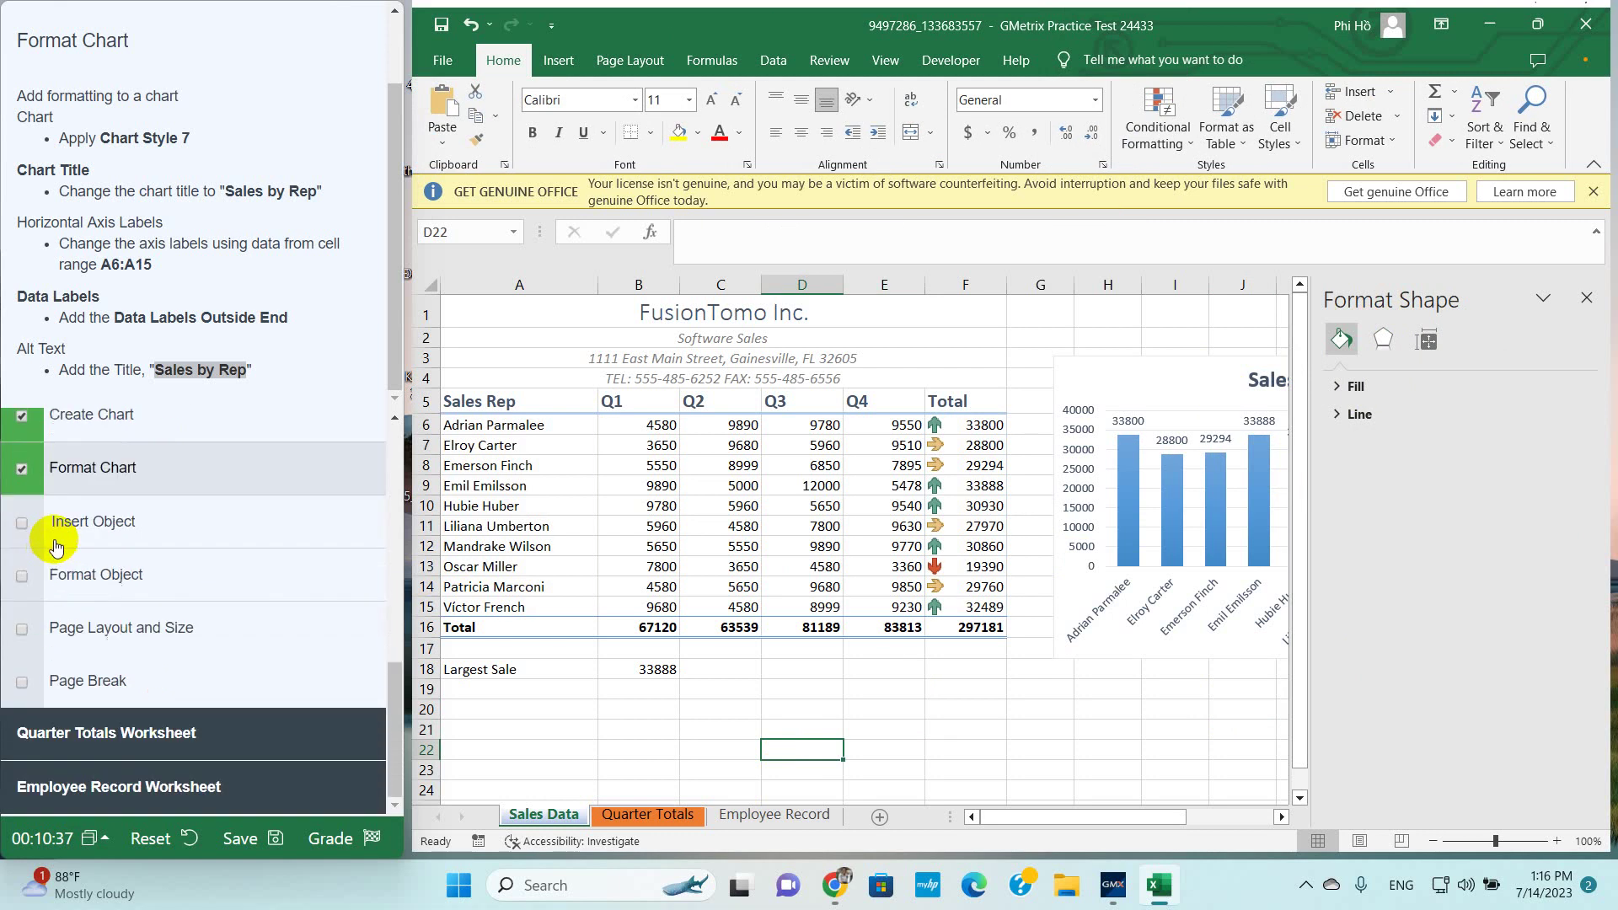
scroll(55, 546, "up", 10)
scroll(142, 615, "down", 3)
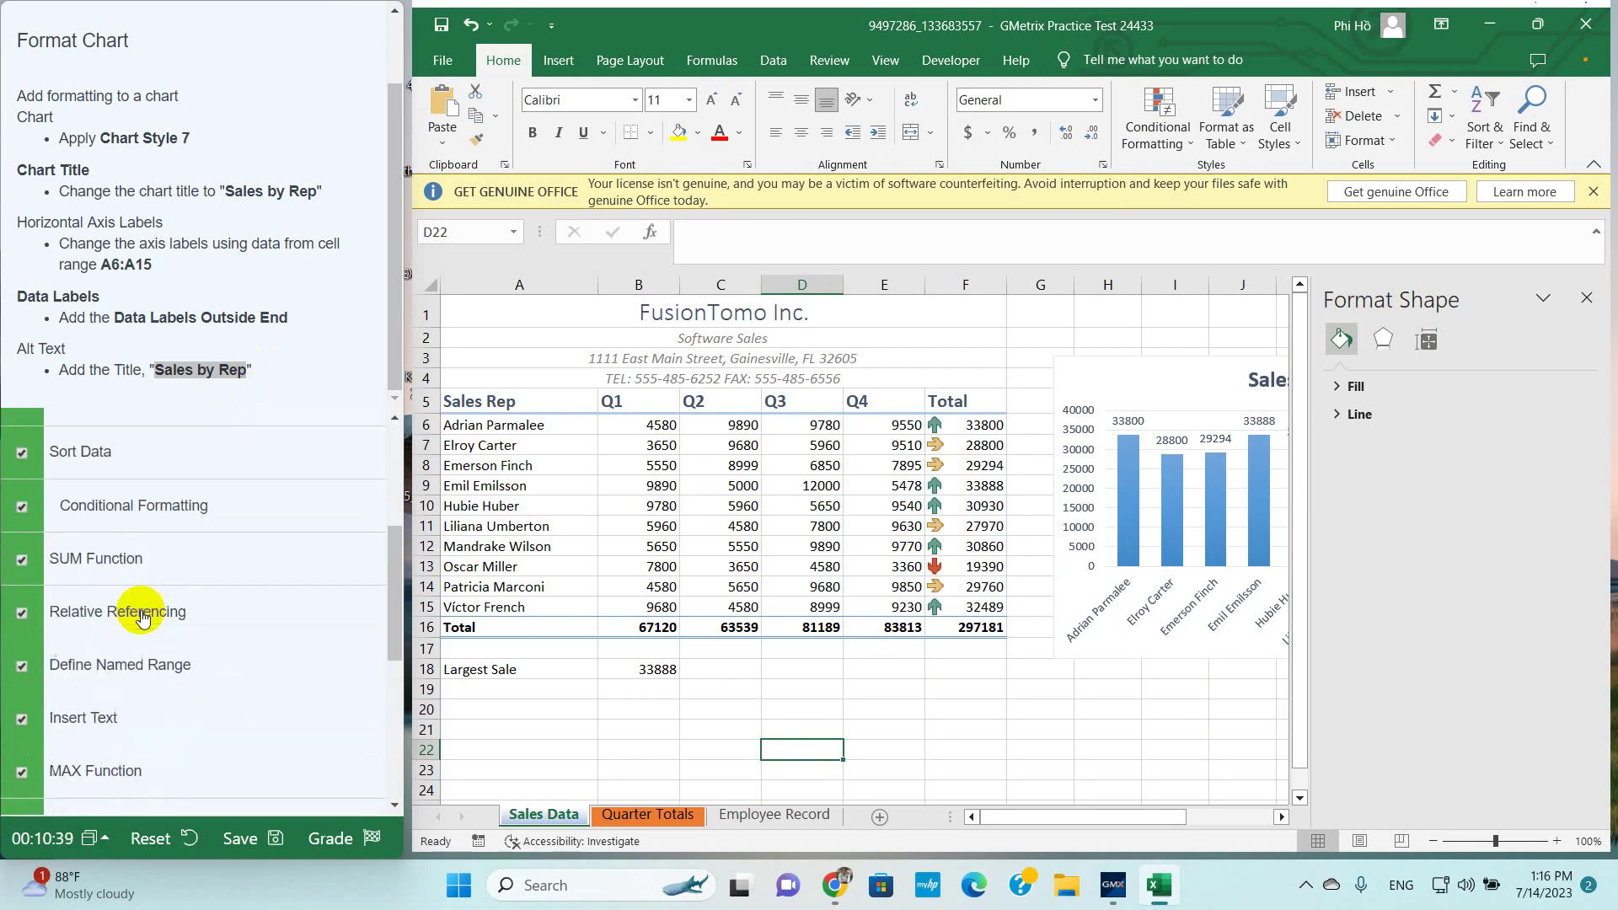
scroll(142, 616, "down", 3)
scroll(126, 615, "down", 1)
left_click(74, 618)
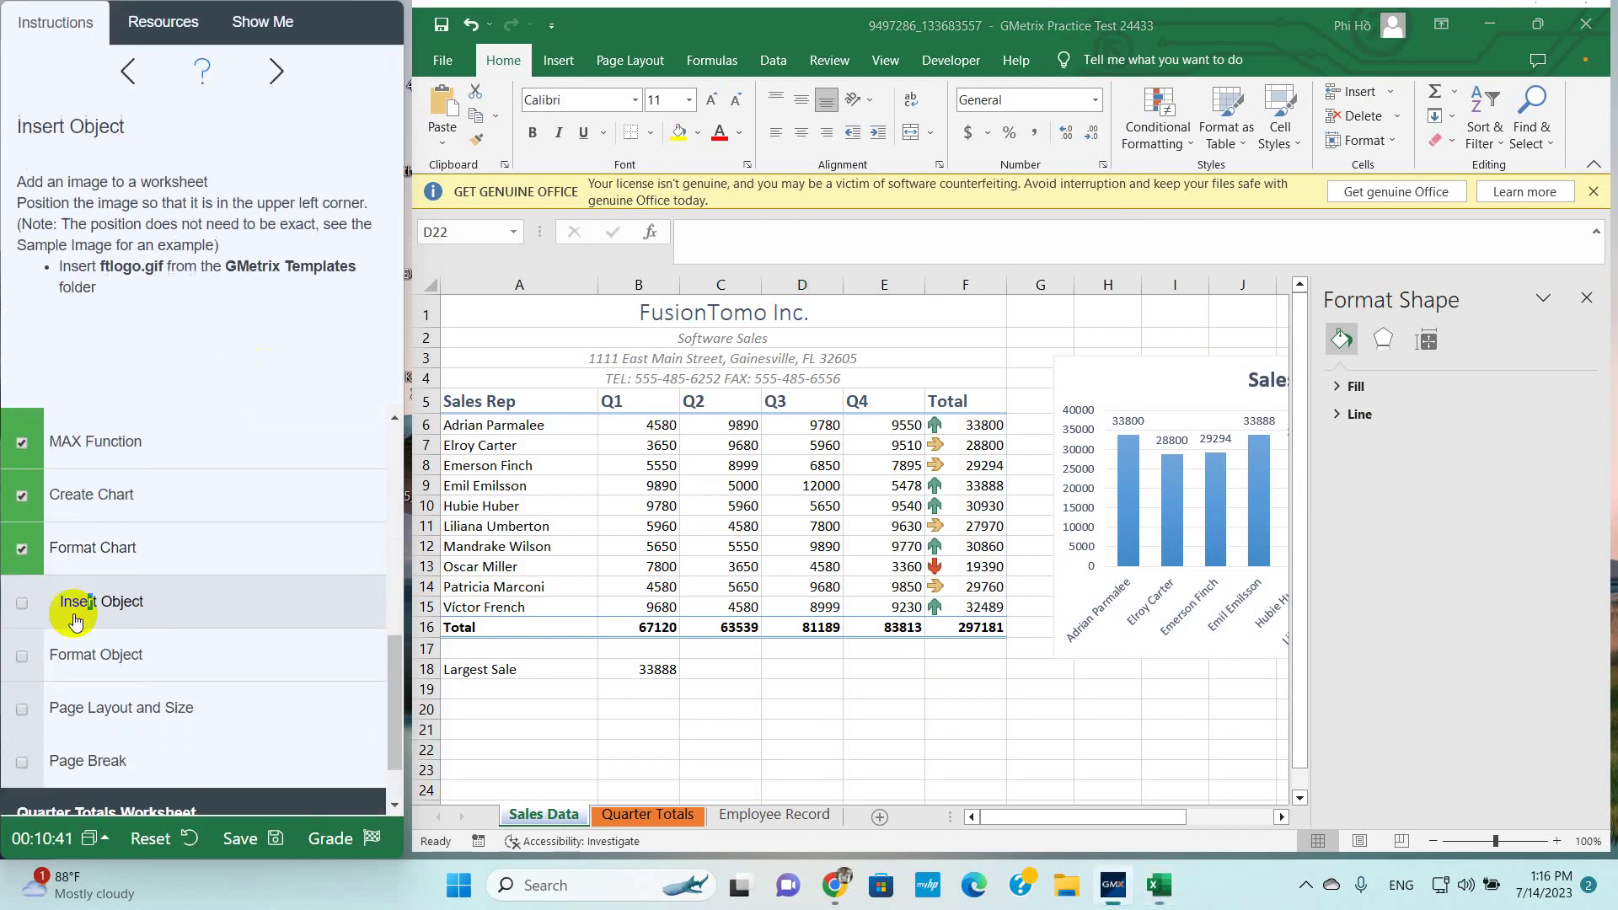
left_click(22, 606)
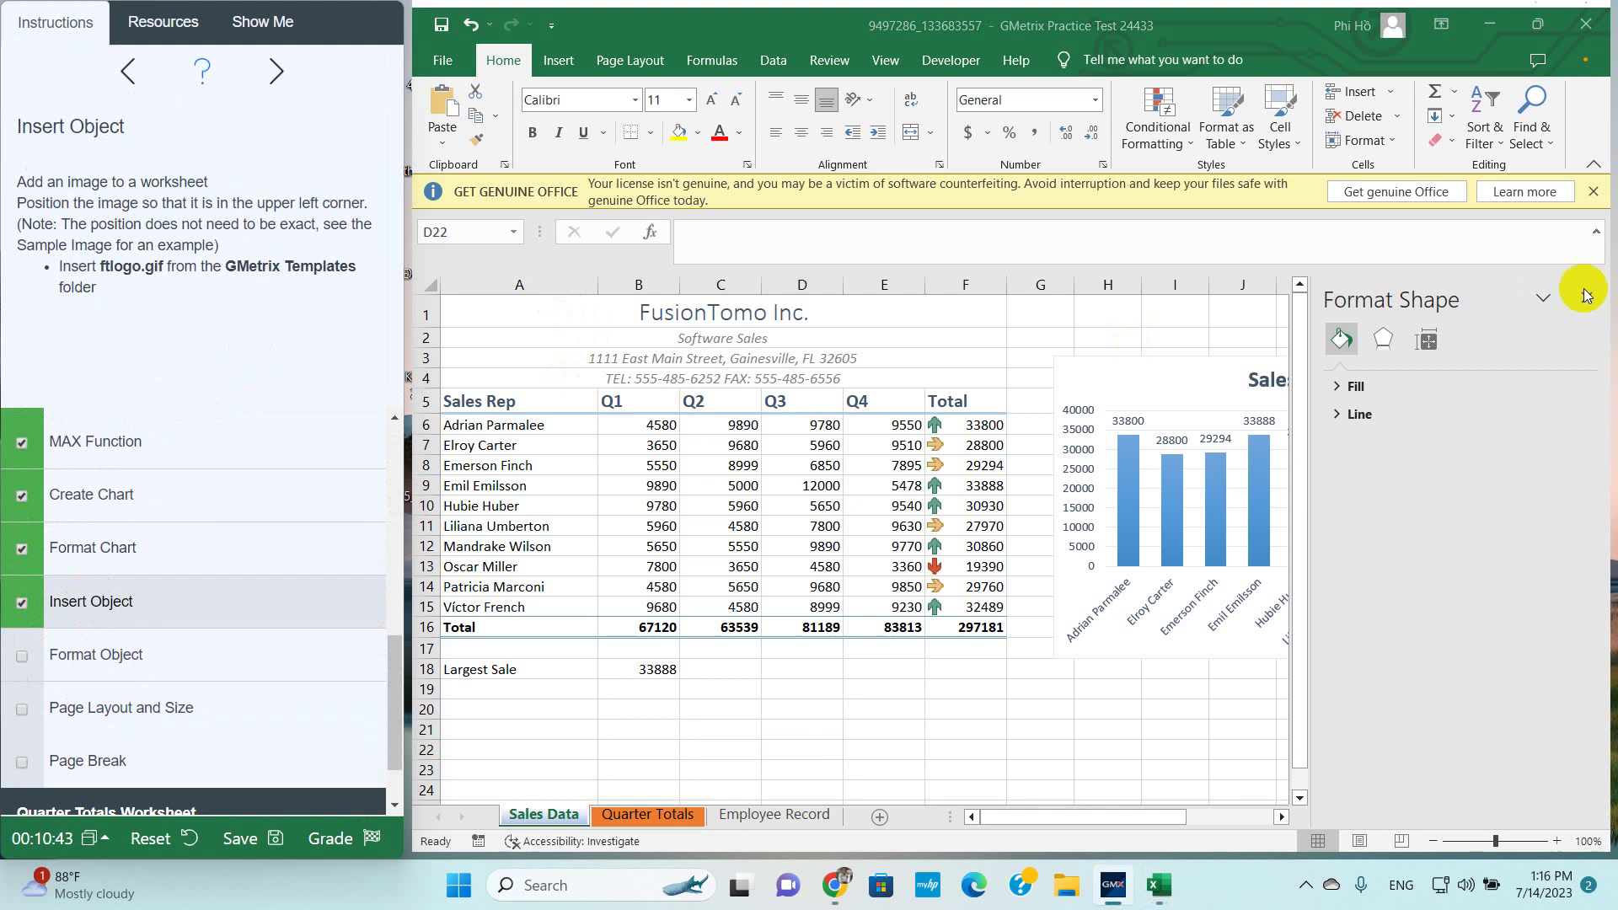
Close the Format Shape pane and select cell A1 for the logo
left_click(1479, 312)
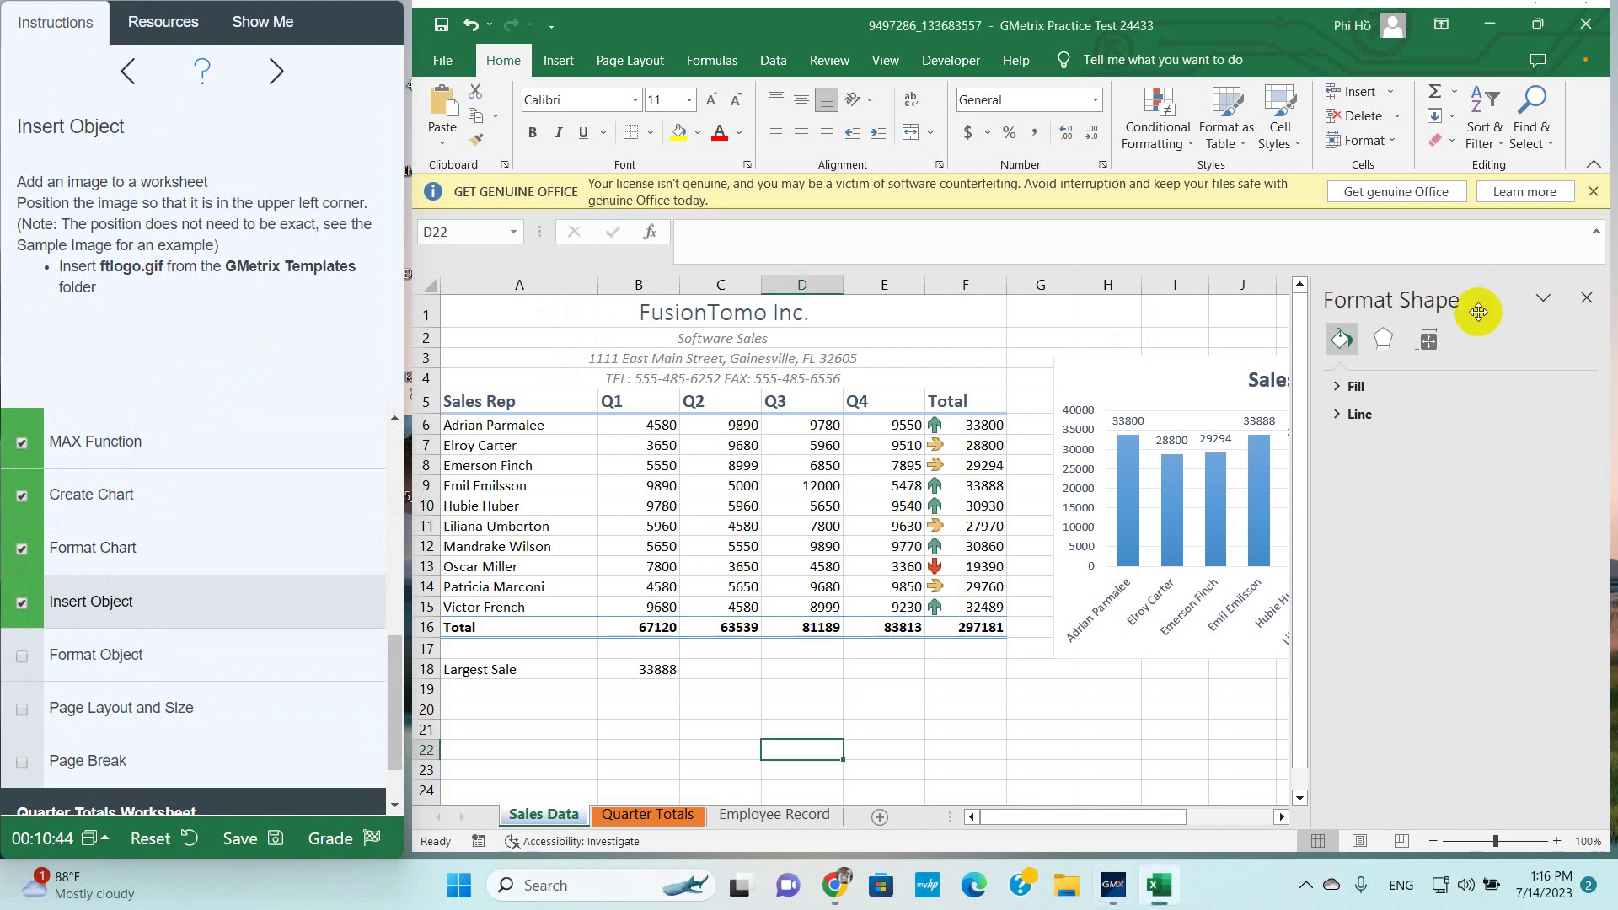
left_click(1587, 298)
left_click(494, 311)
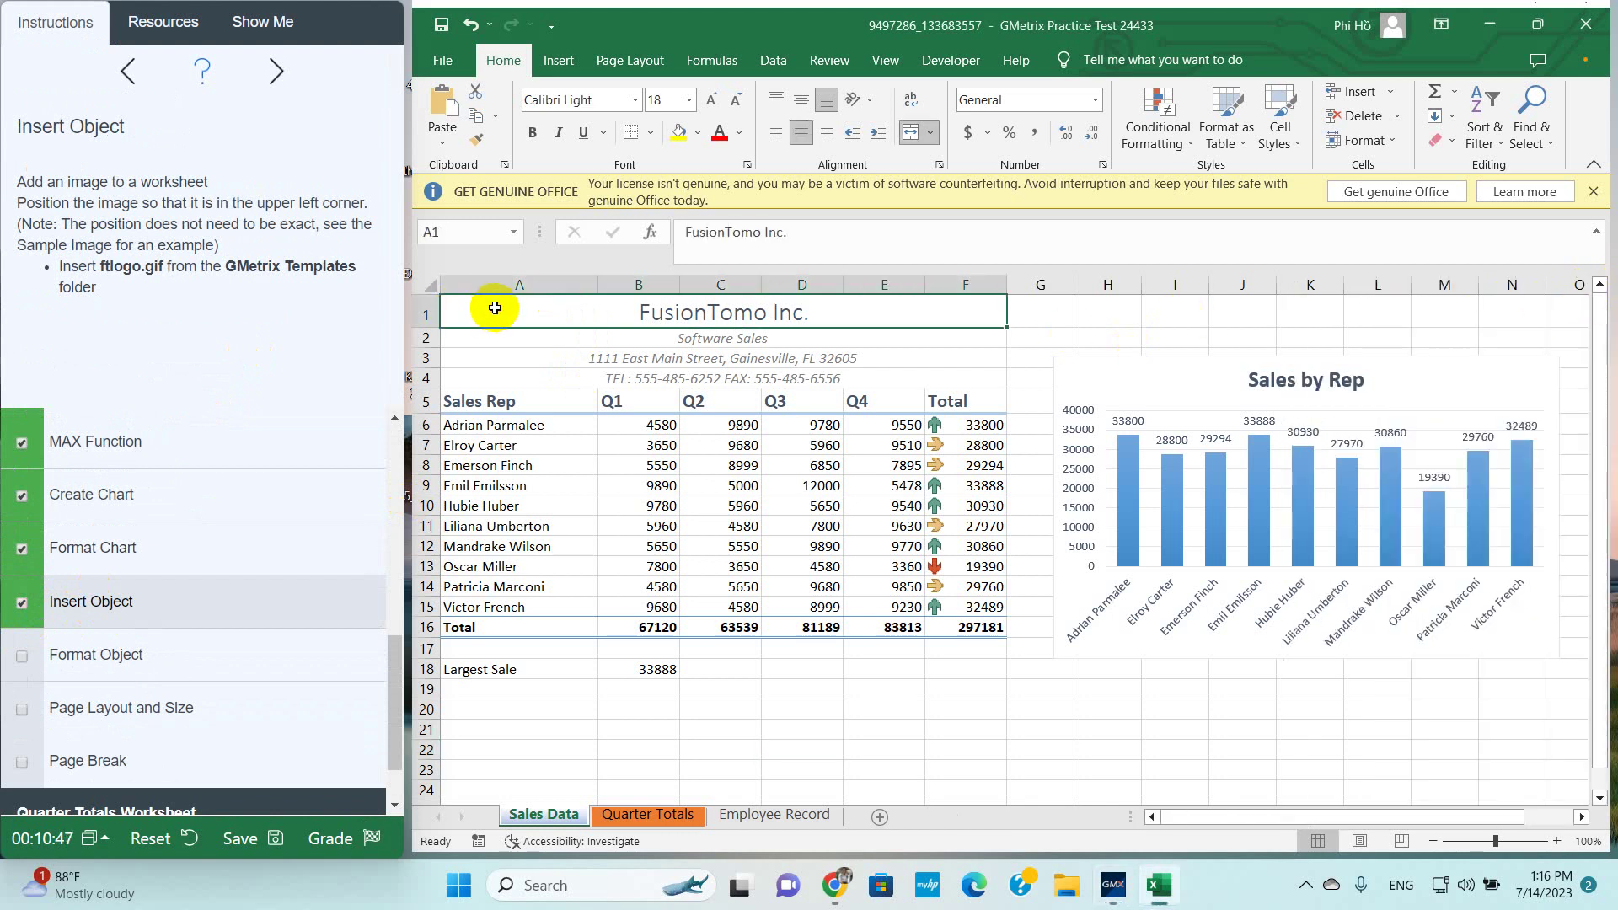
left_click_drag(274, 206, 319, 215)
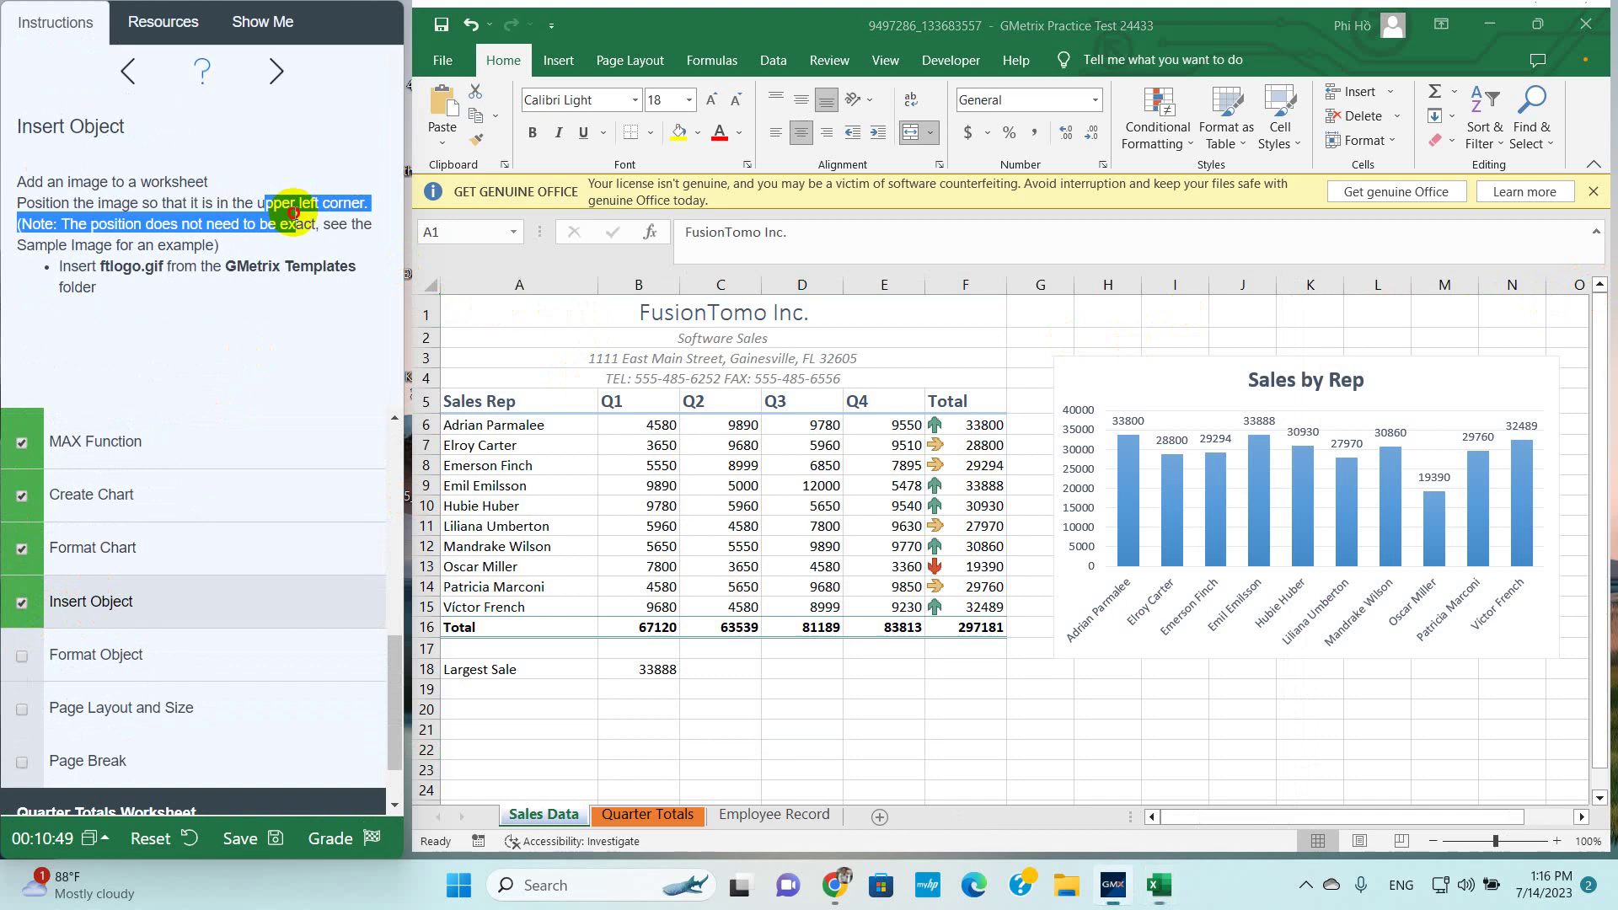
left_click(467, 315)
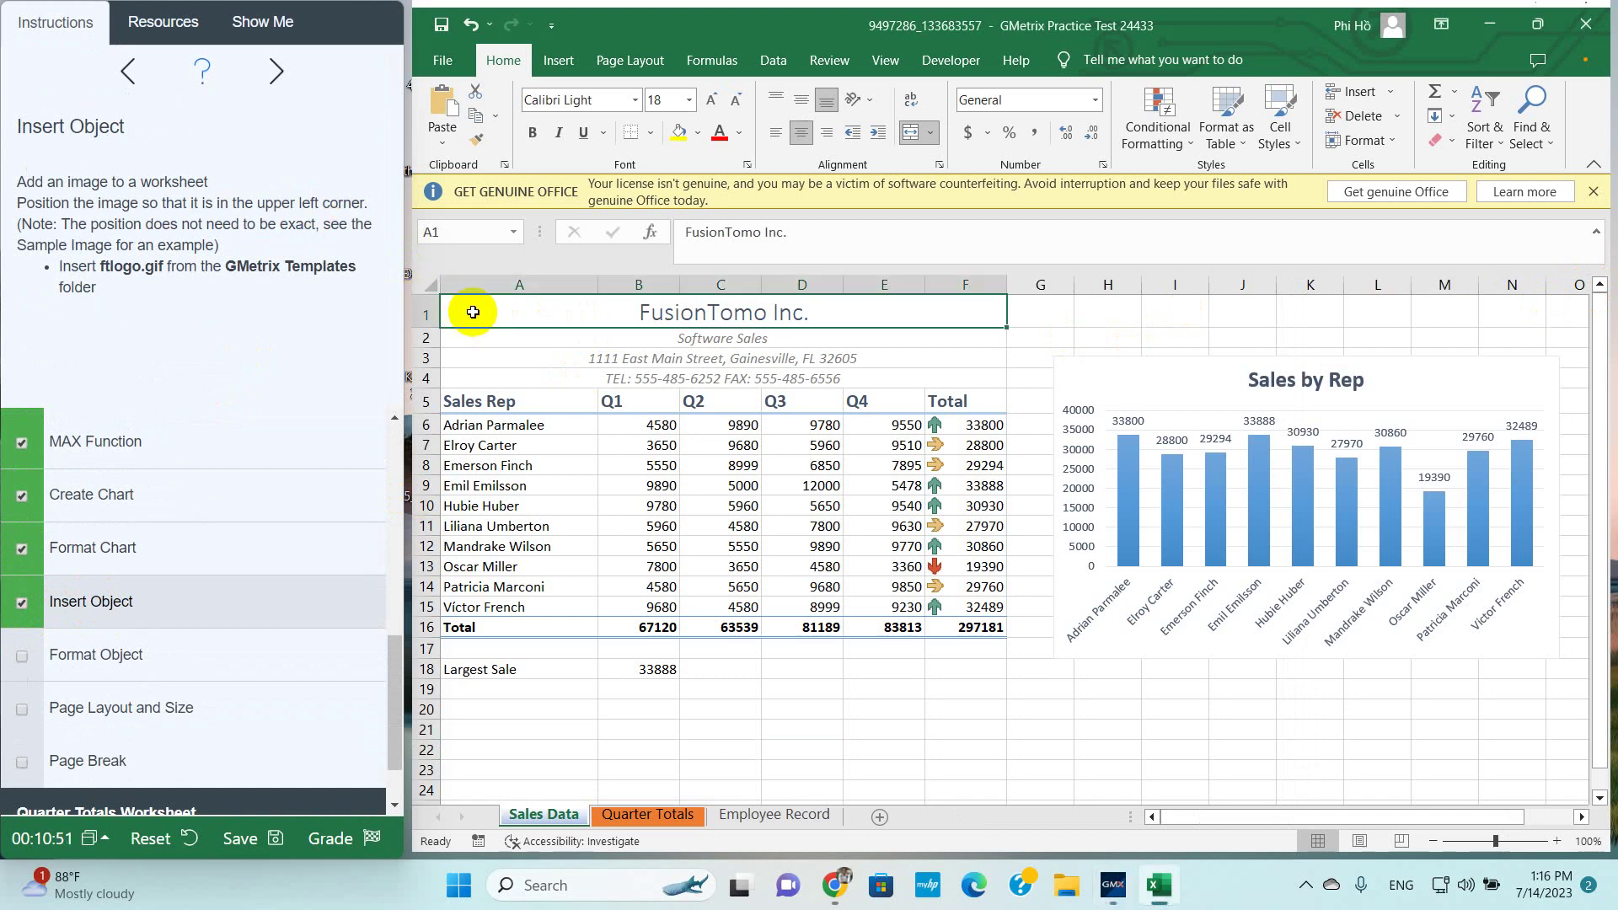
left_click(558, 60)
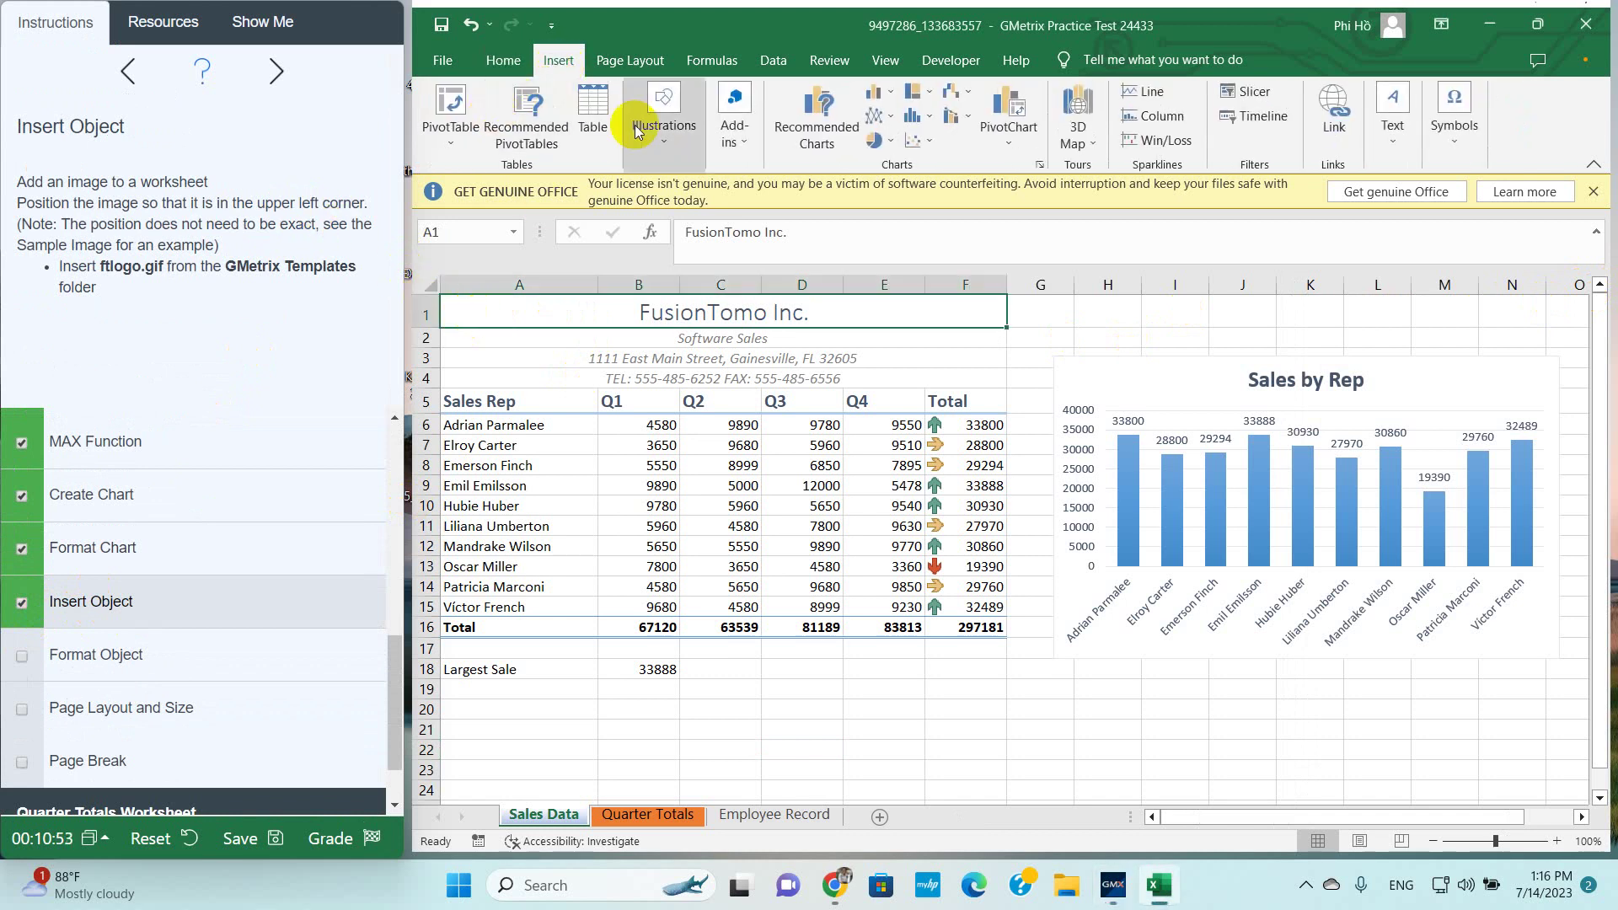
Insert ftlogo.gif from Documents\GMetrixTemplates as a picture at the sheet's top-left
left_click(663, 112)
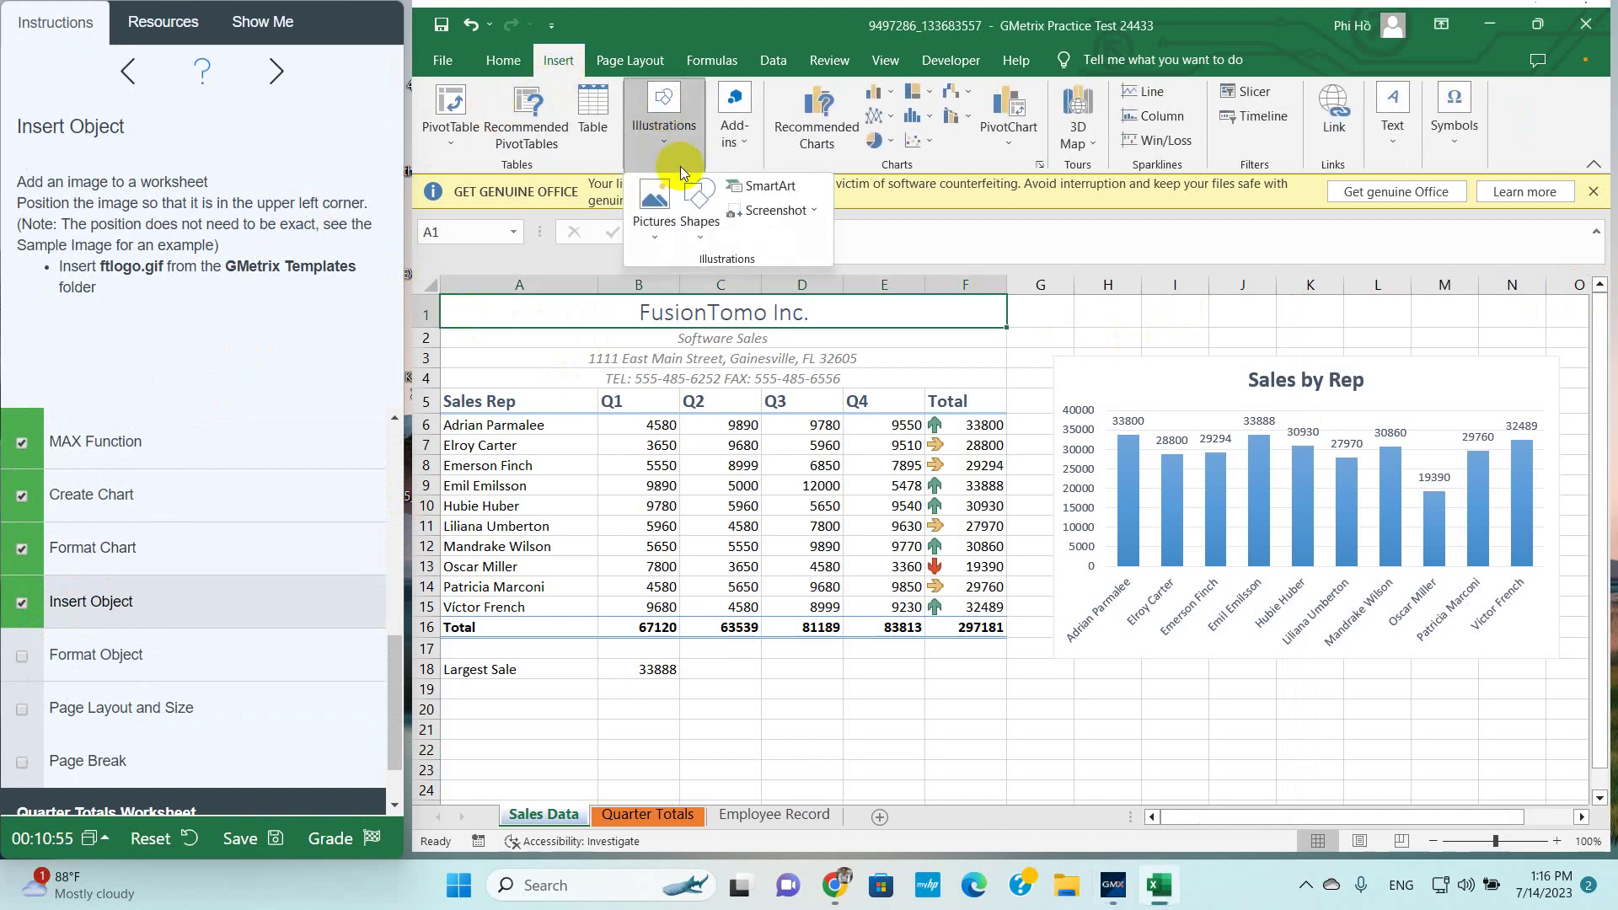
left_click(658, 203)
left_click(689, 293)
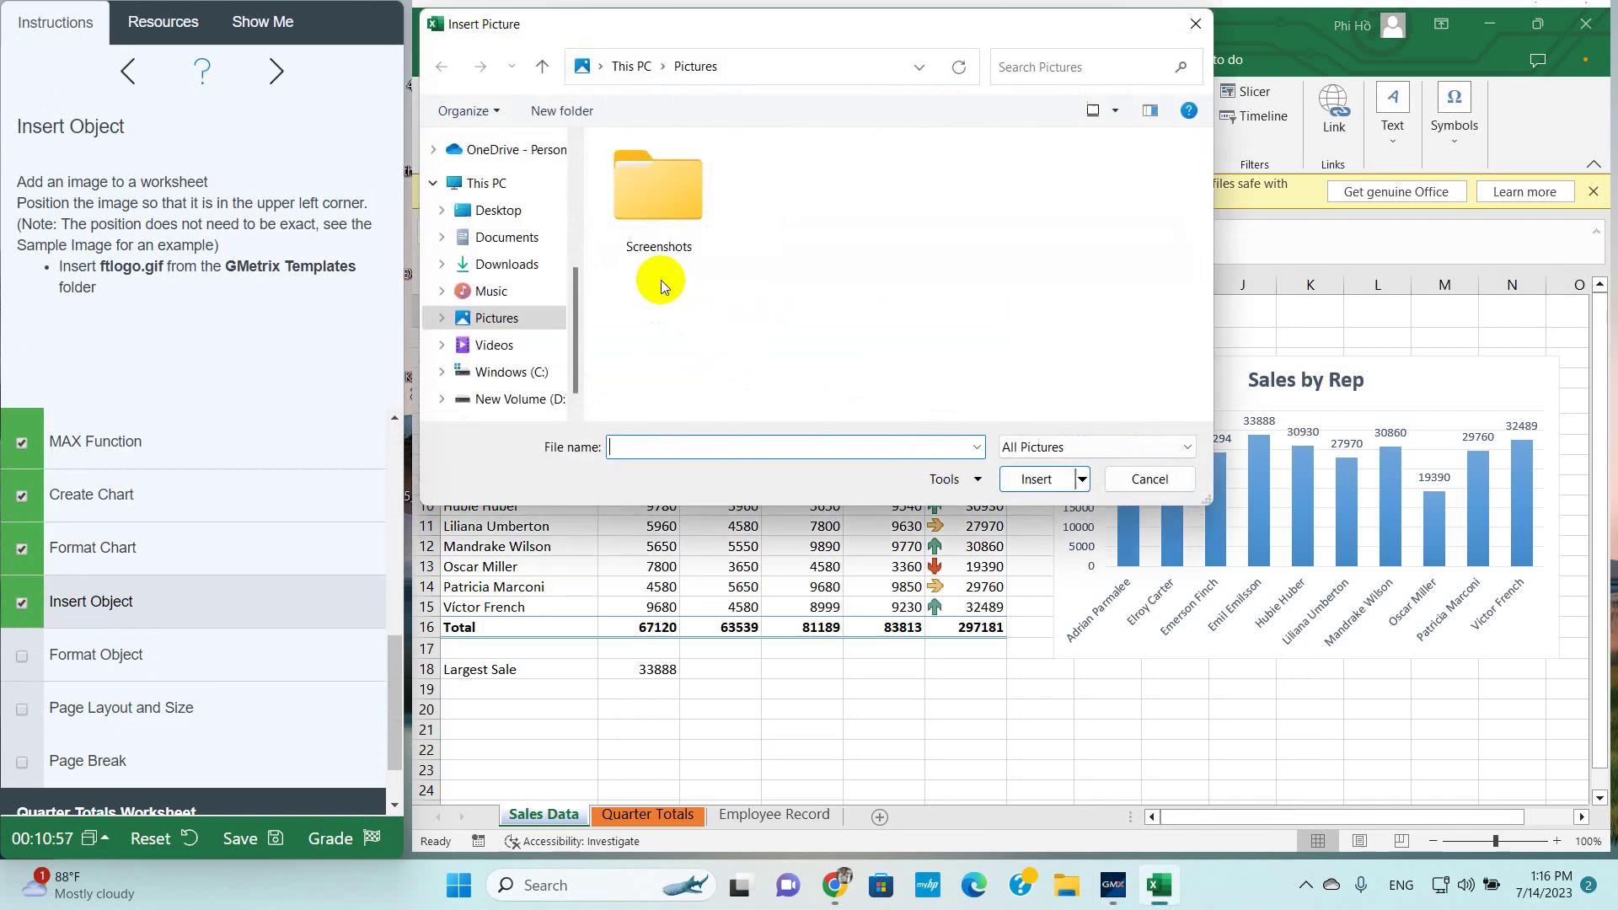
left_click(507, 240)
left_click(666, 223)
double_click(666, 222)
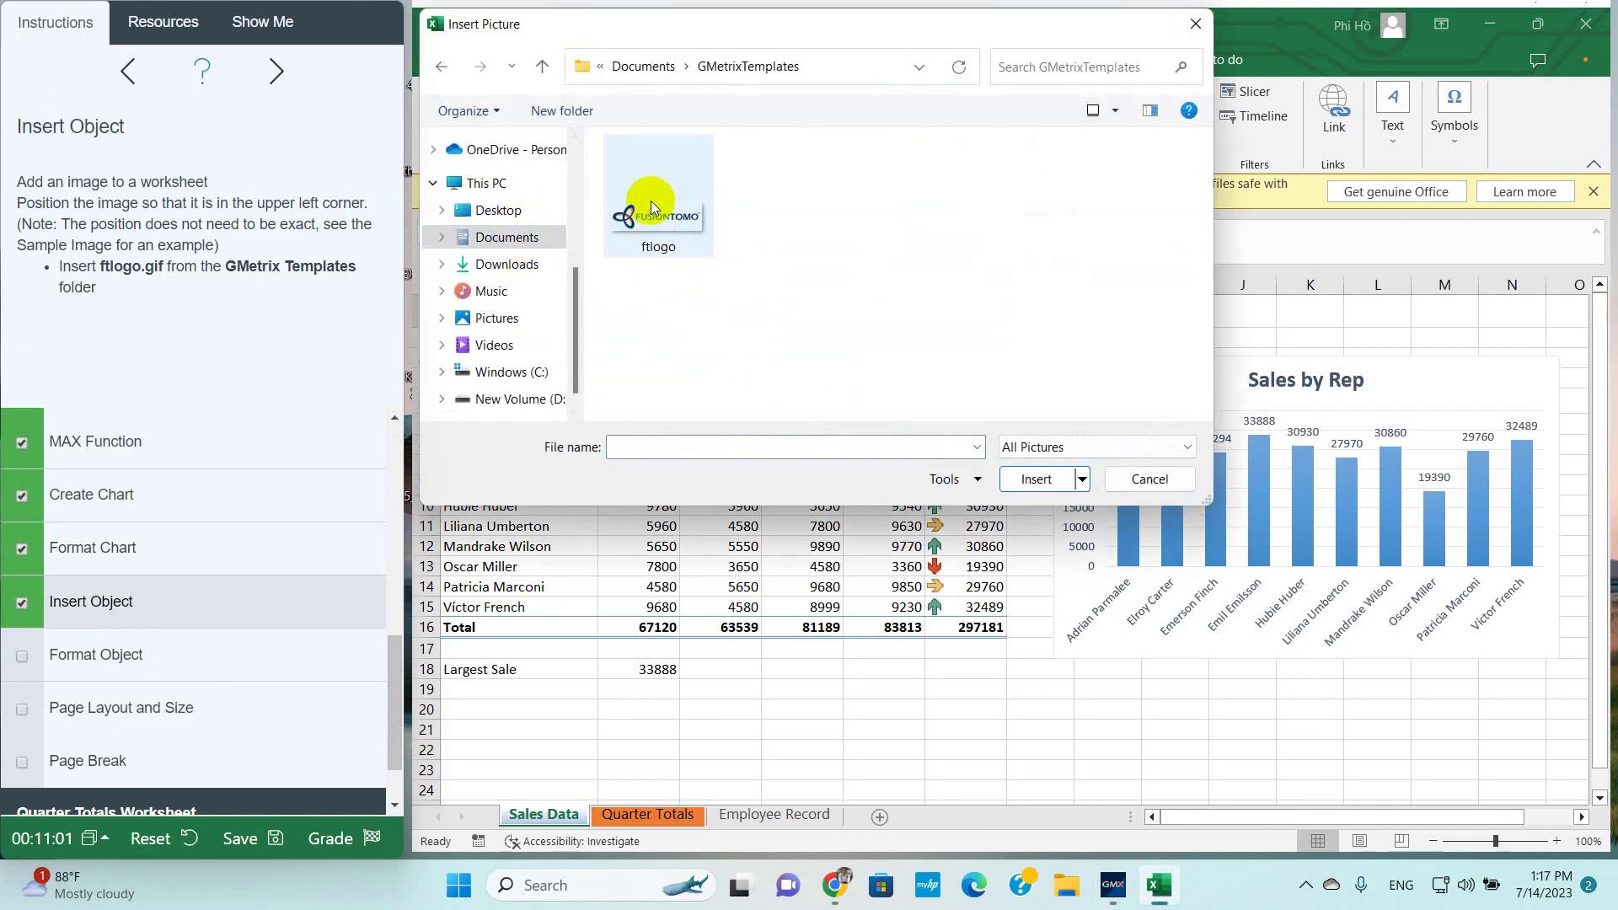
left_click(651, 202)
left_click(1035, 479)
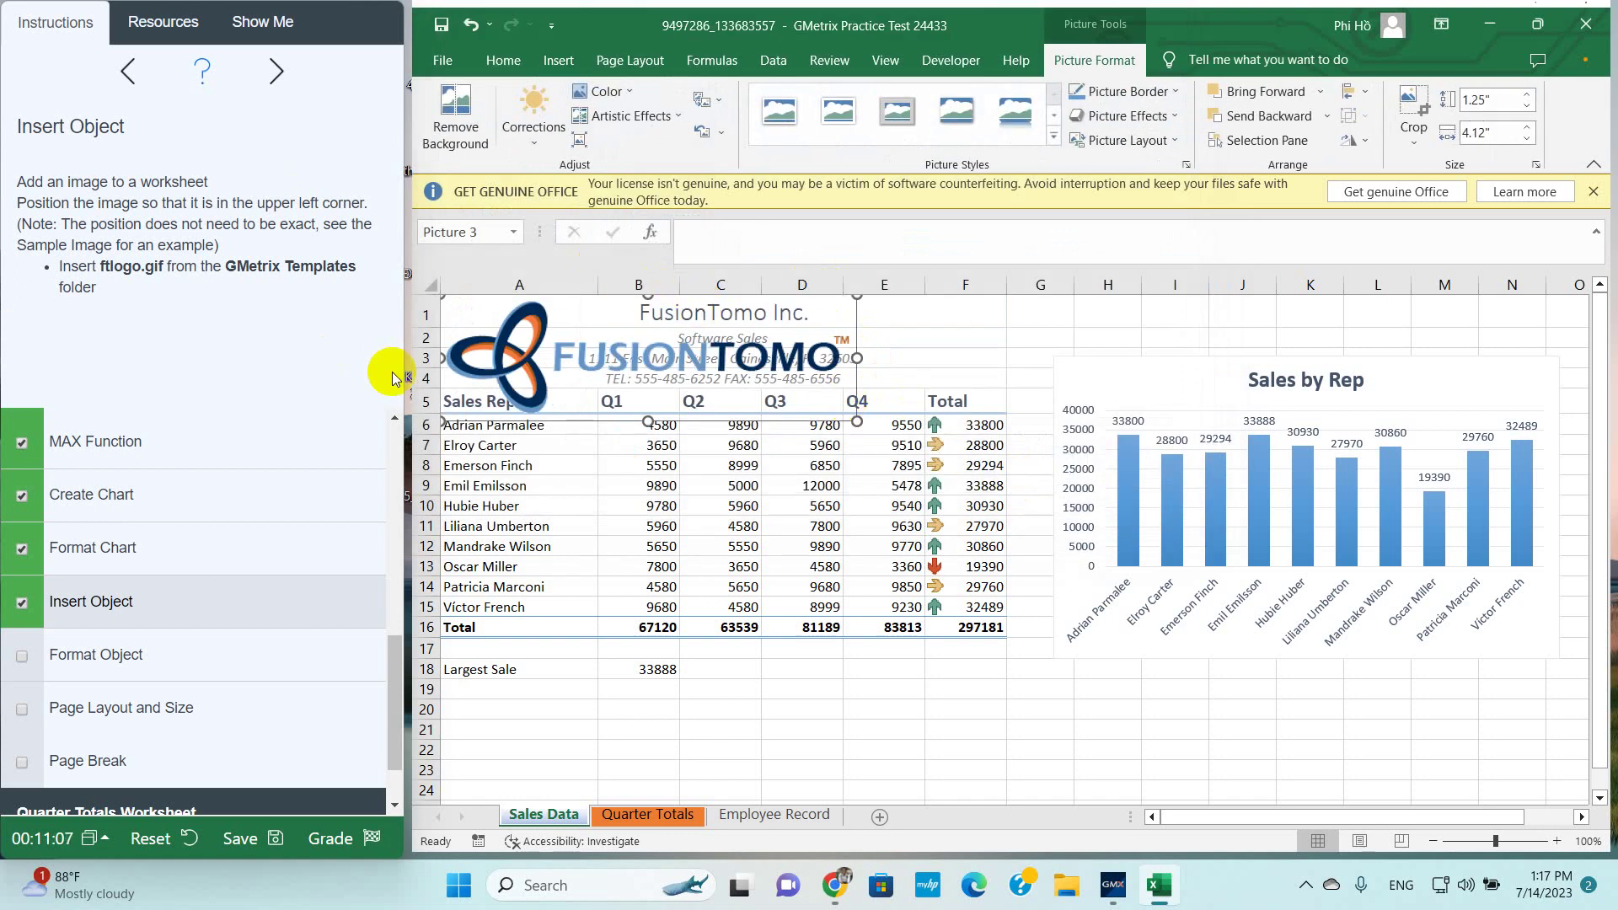
left_click(118, 655)
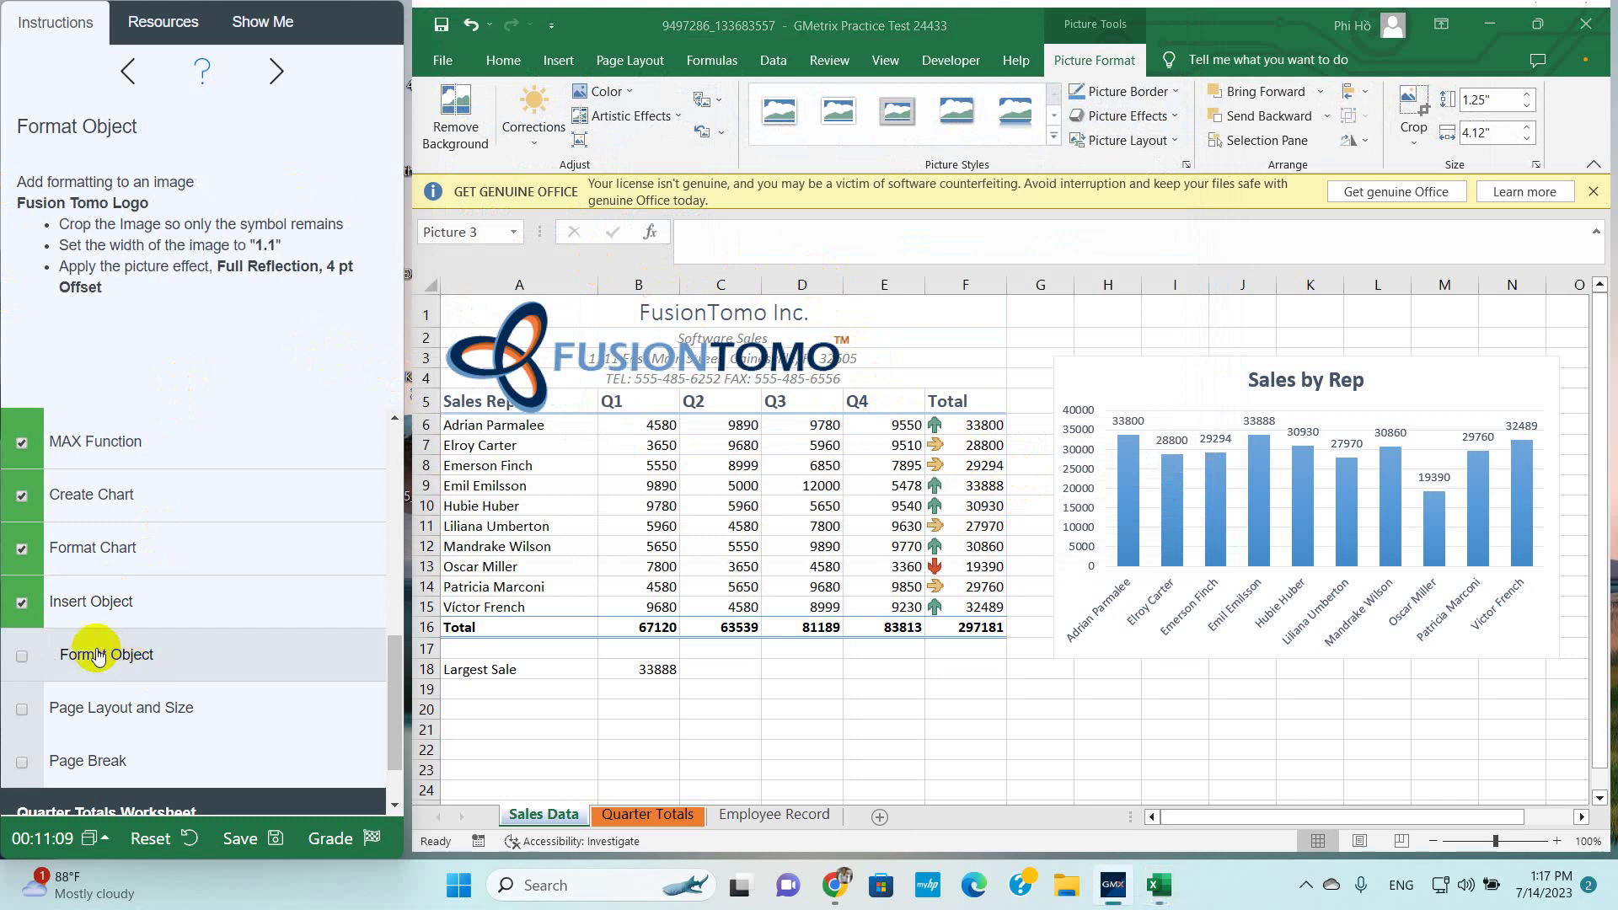
Check off the Format Object task and crop the logo's FUSIONTOMO lettering, keeping the symbol
left_click(23, 658)
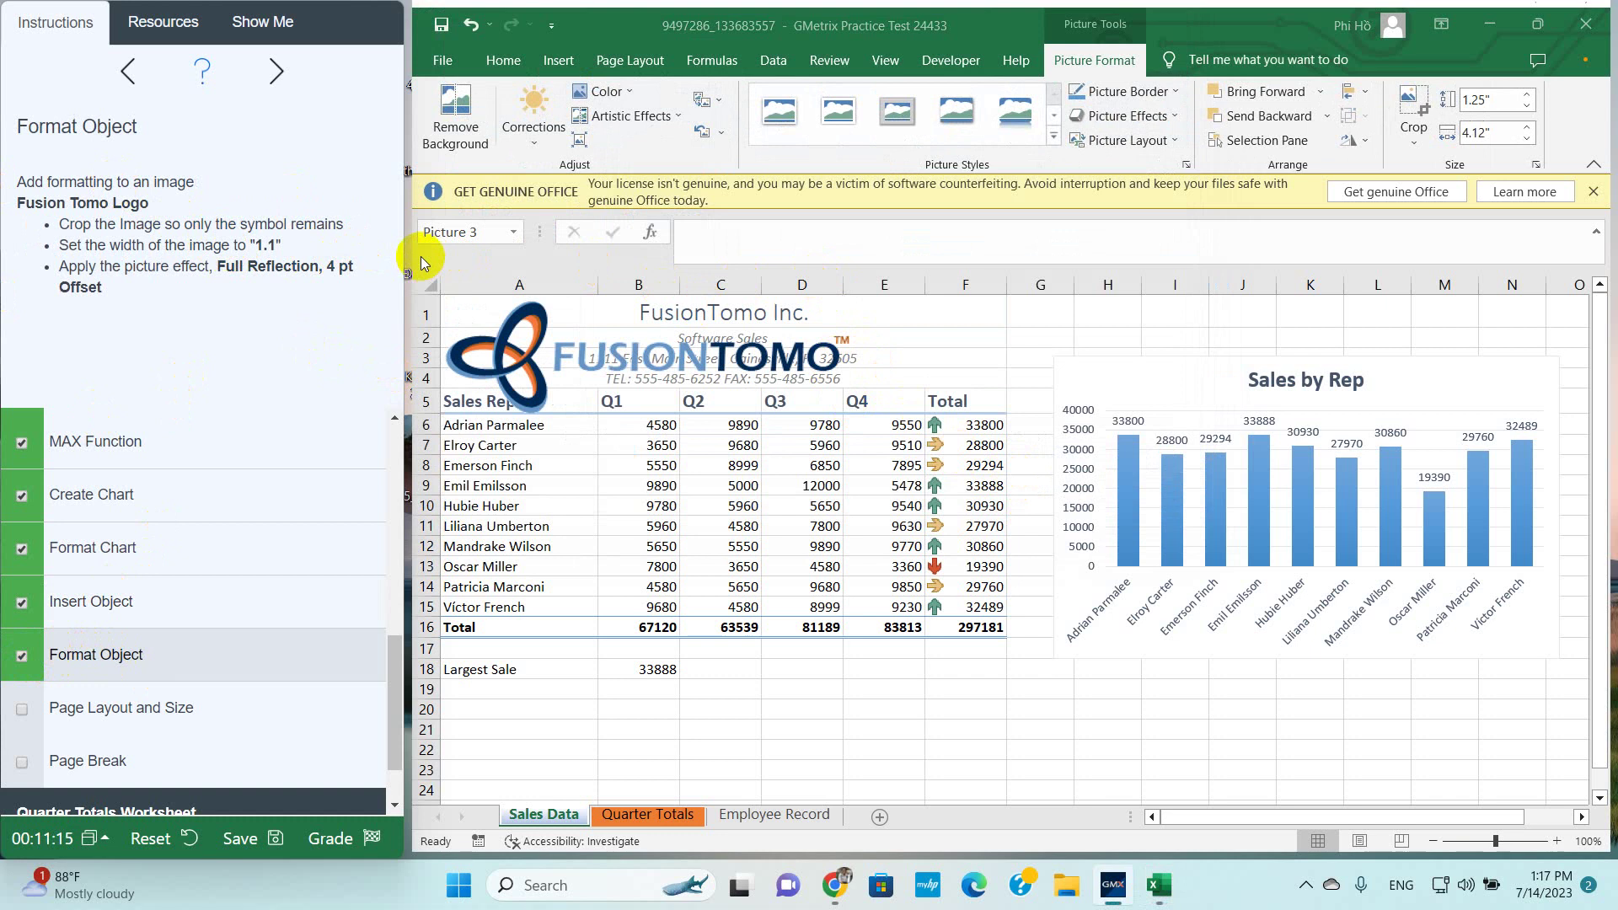
left_click(482, 312)
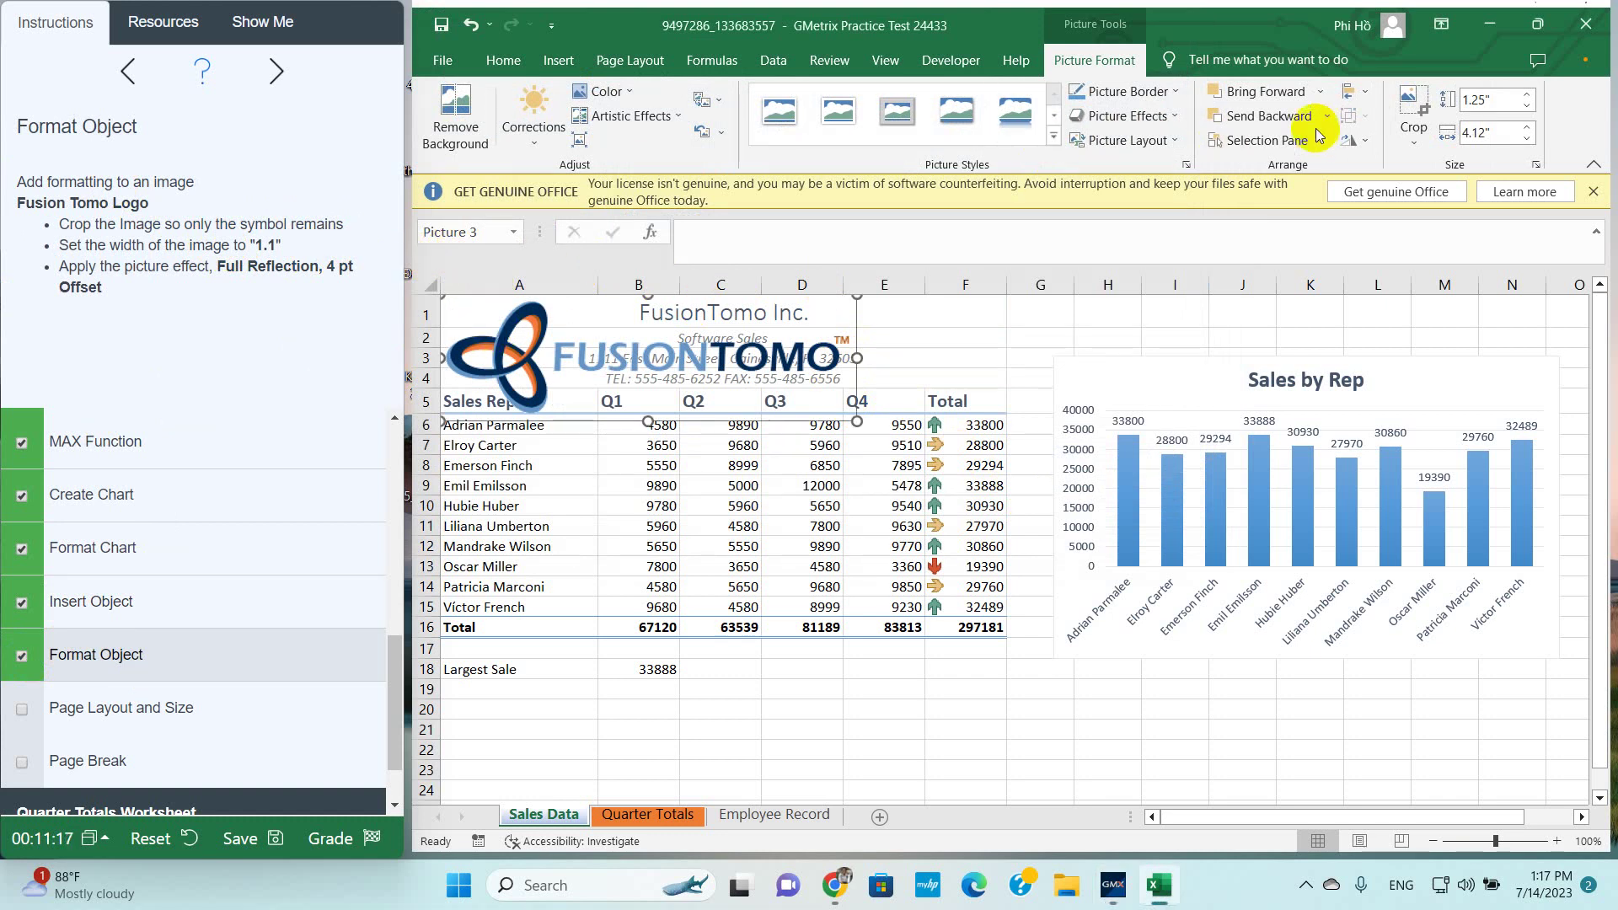
left_click(1413, 106)
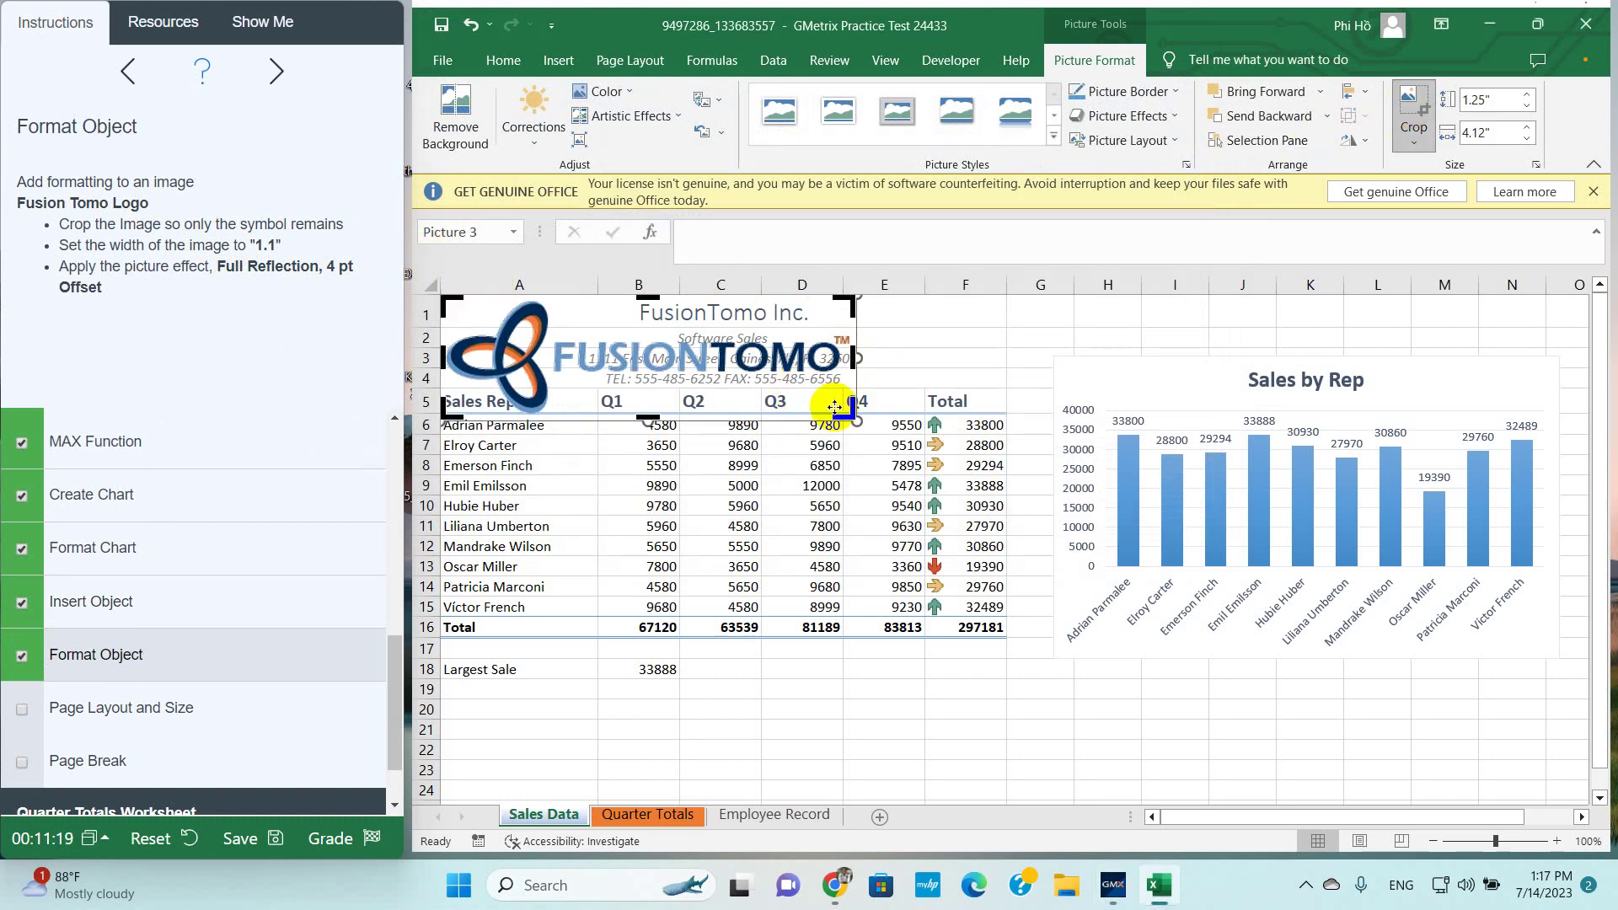
left_click_drag(853, 416, 561, 416)
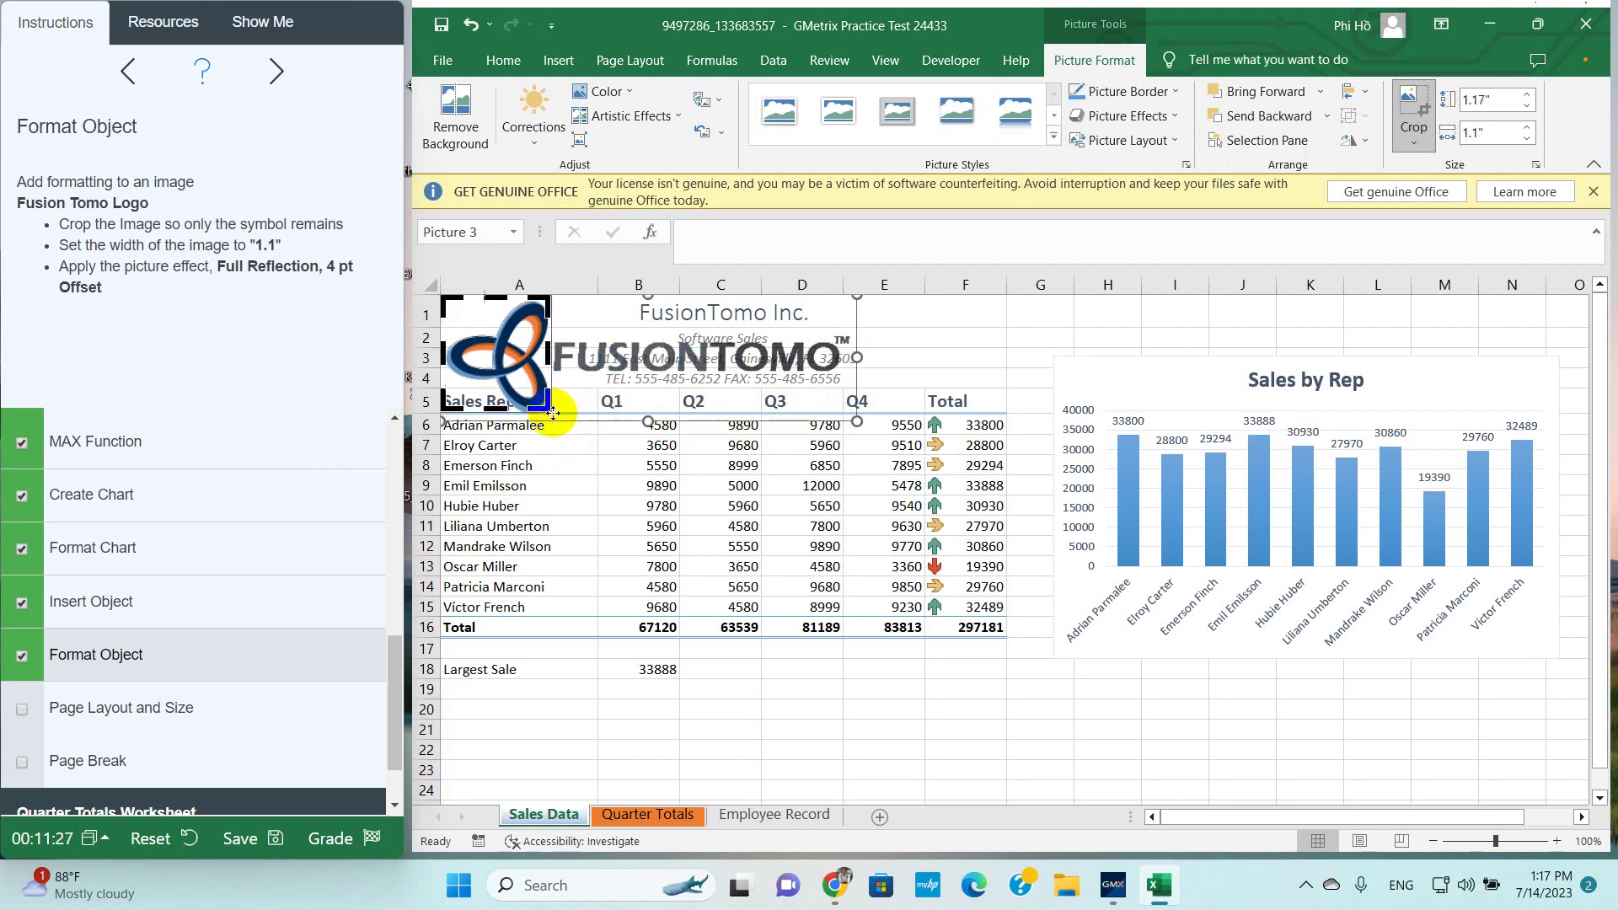
left_click(619, 465)
Resize the cropped logo to a width of 1.1"
left_click(523, 352)
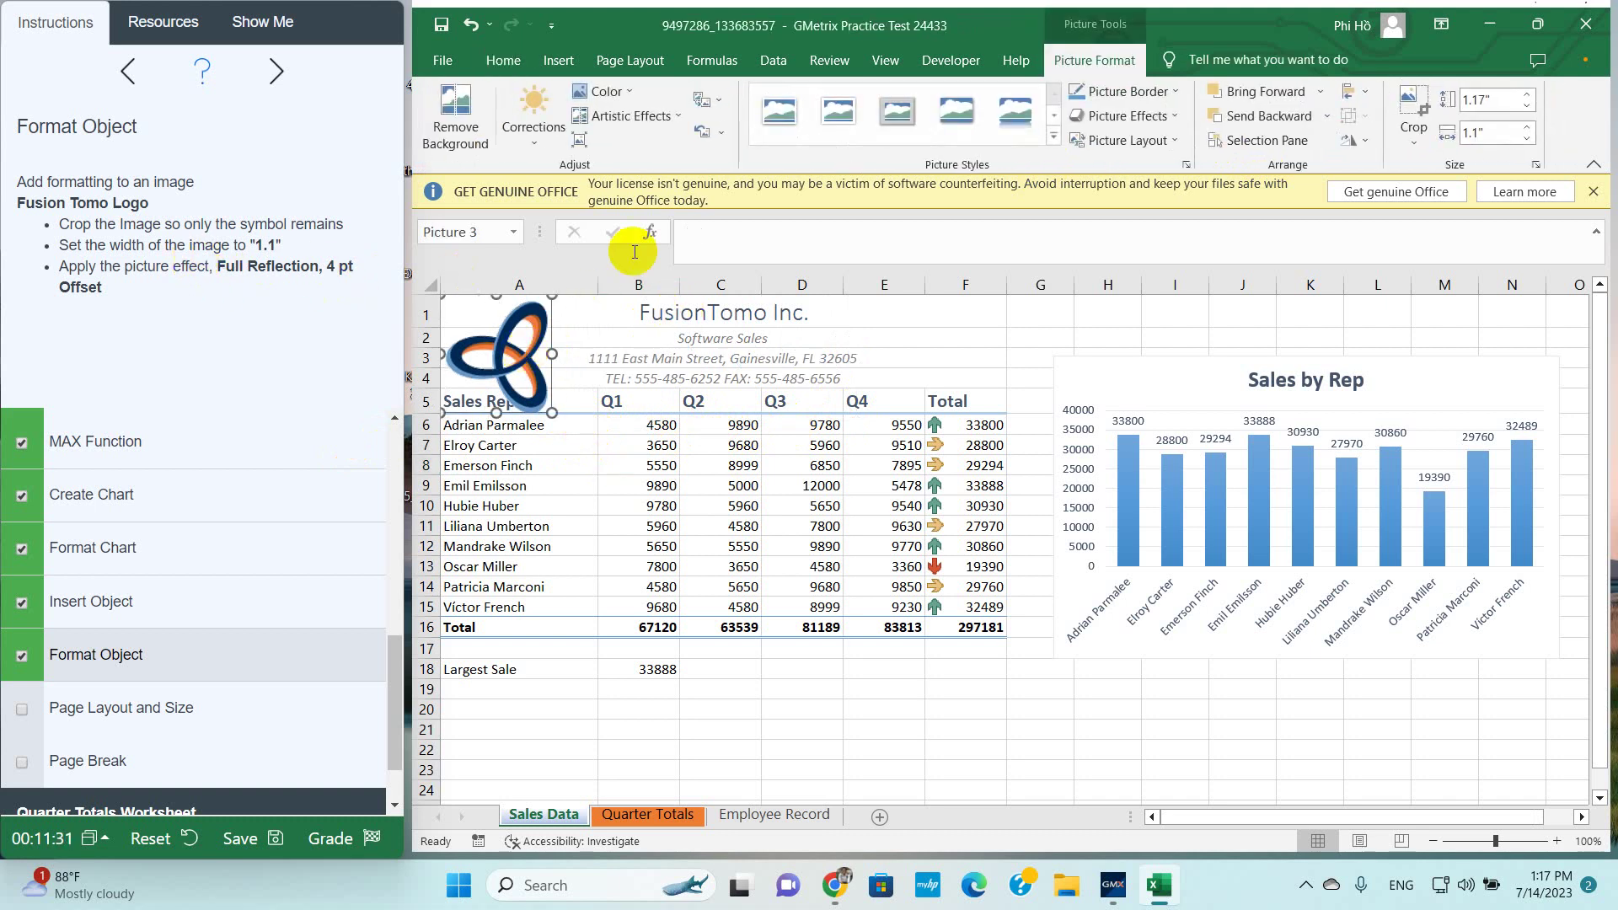
left_click(1486, 133)
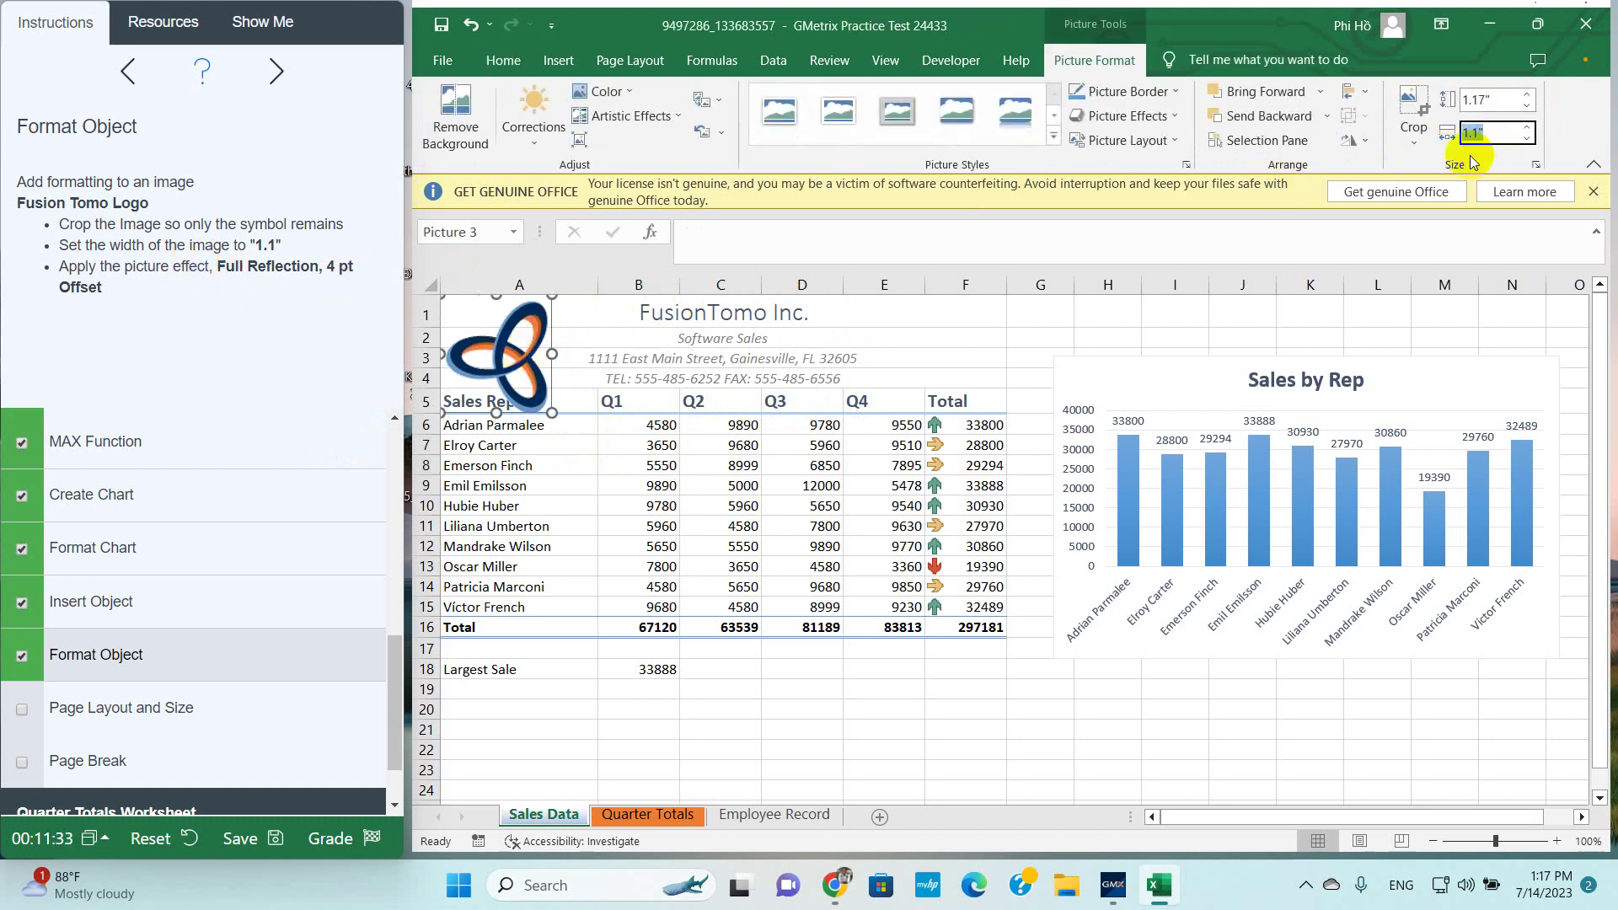
key("Return")
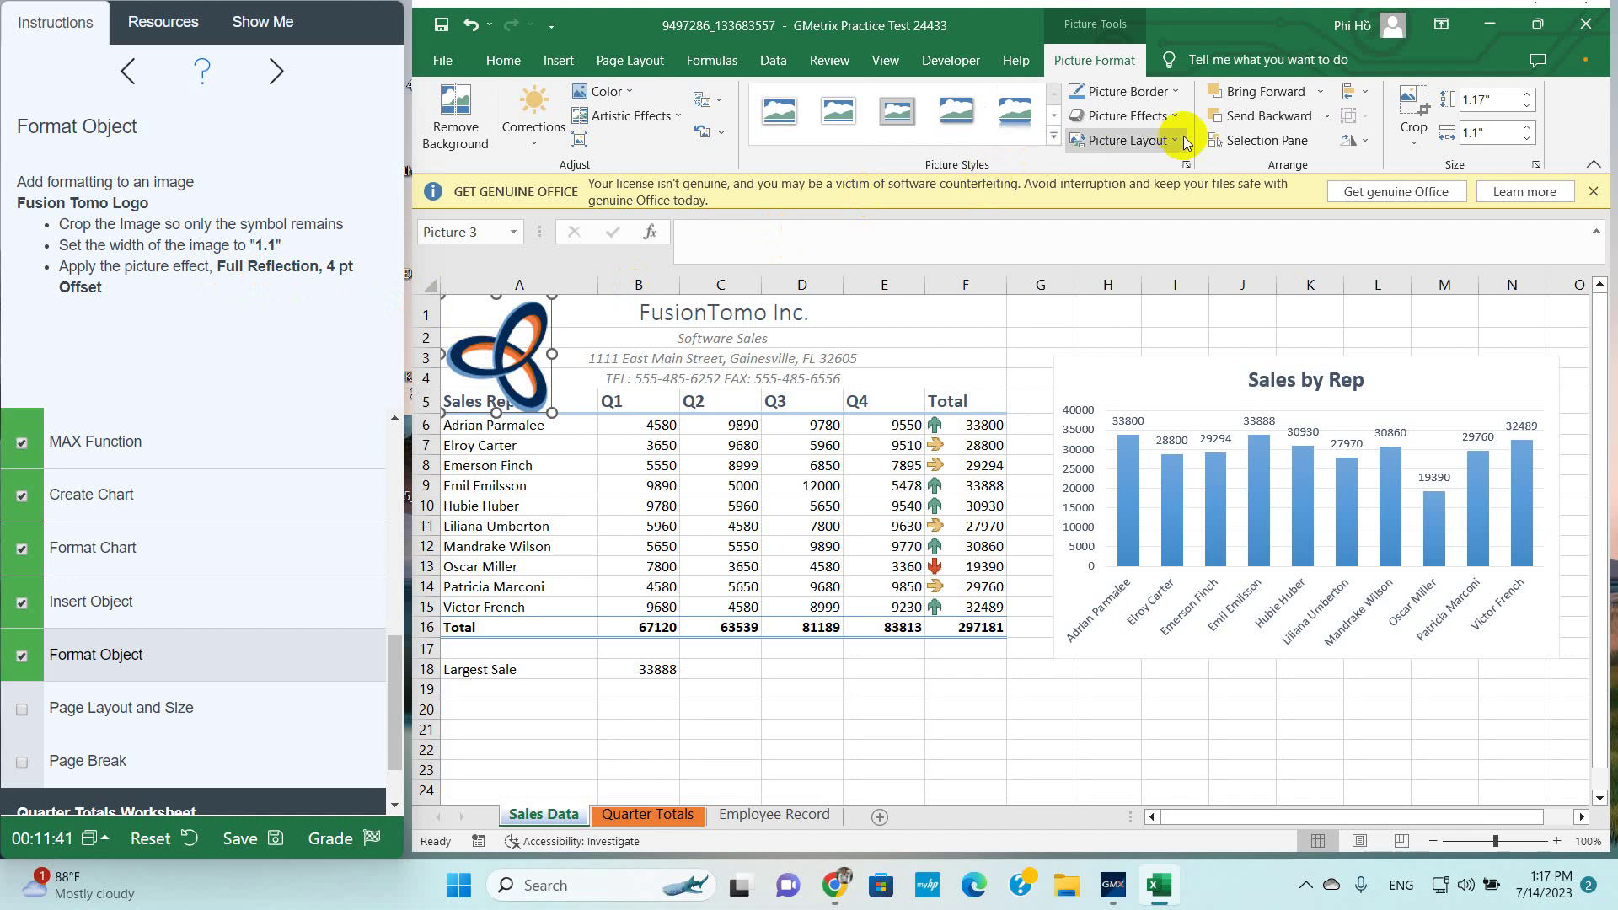
Apply the Full Reflection: 4 pt offset picture effect to the logo
left_click(1172, 115)
mouse_move(1135, 155)
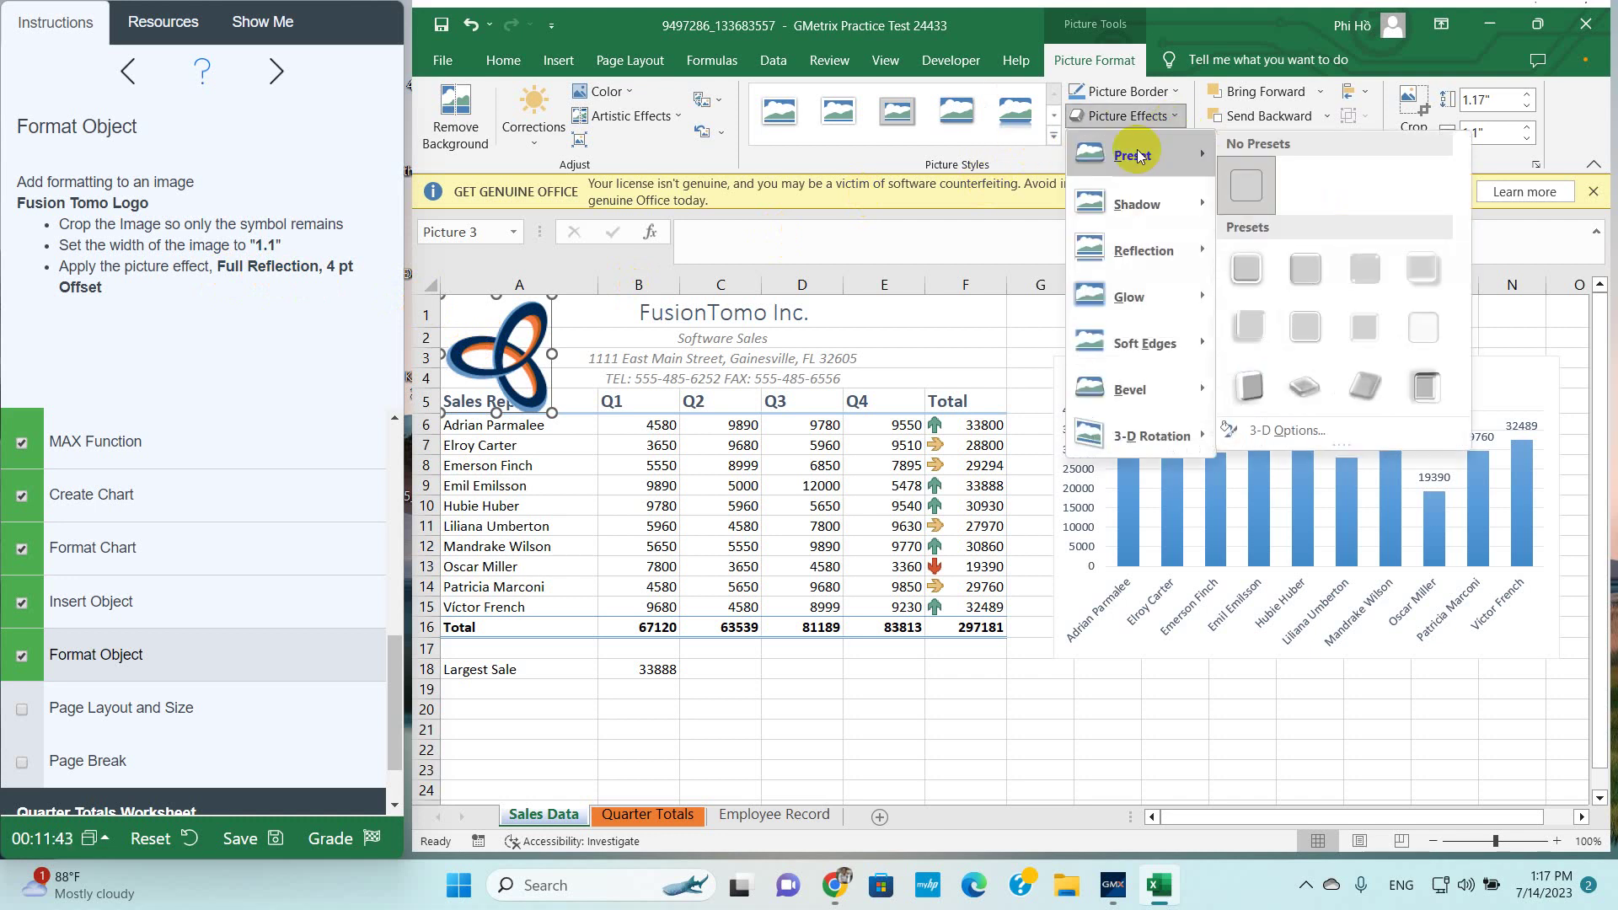
left_click(1179, 120)
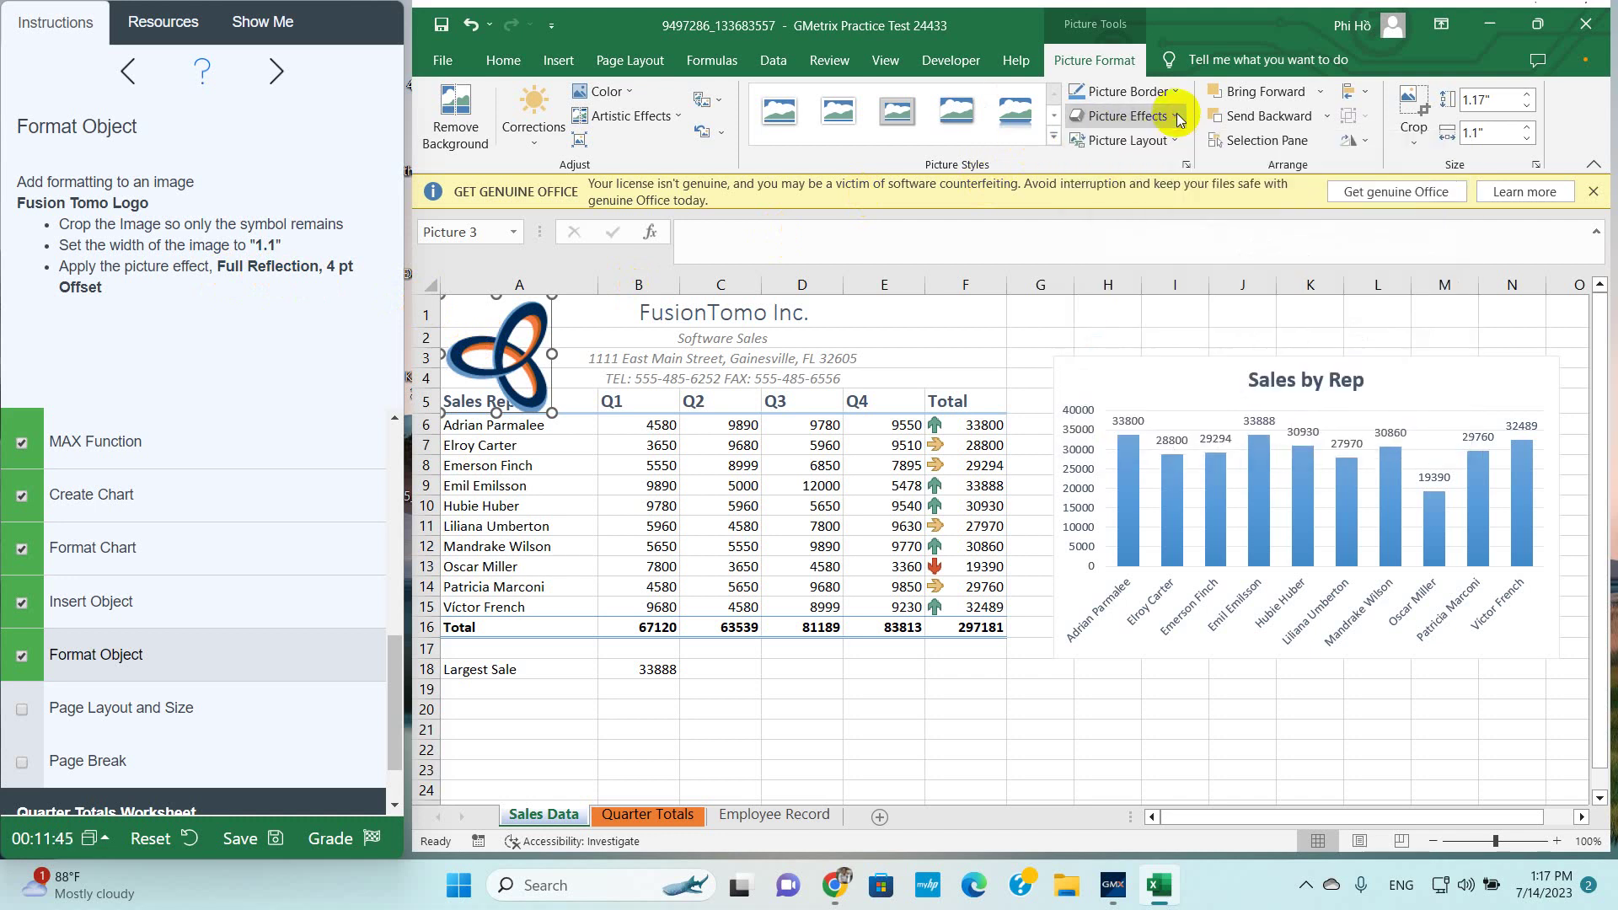
left_click(1178, 119)
mouse_move(1143, 250)
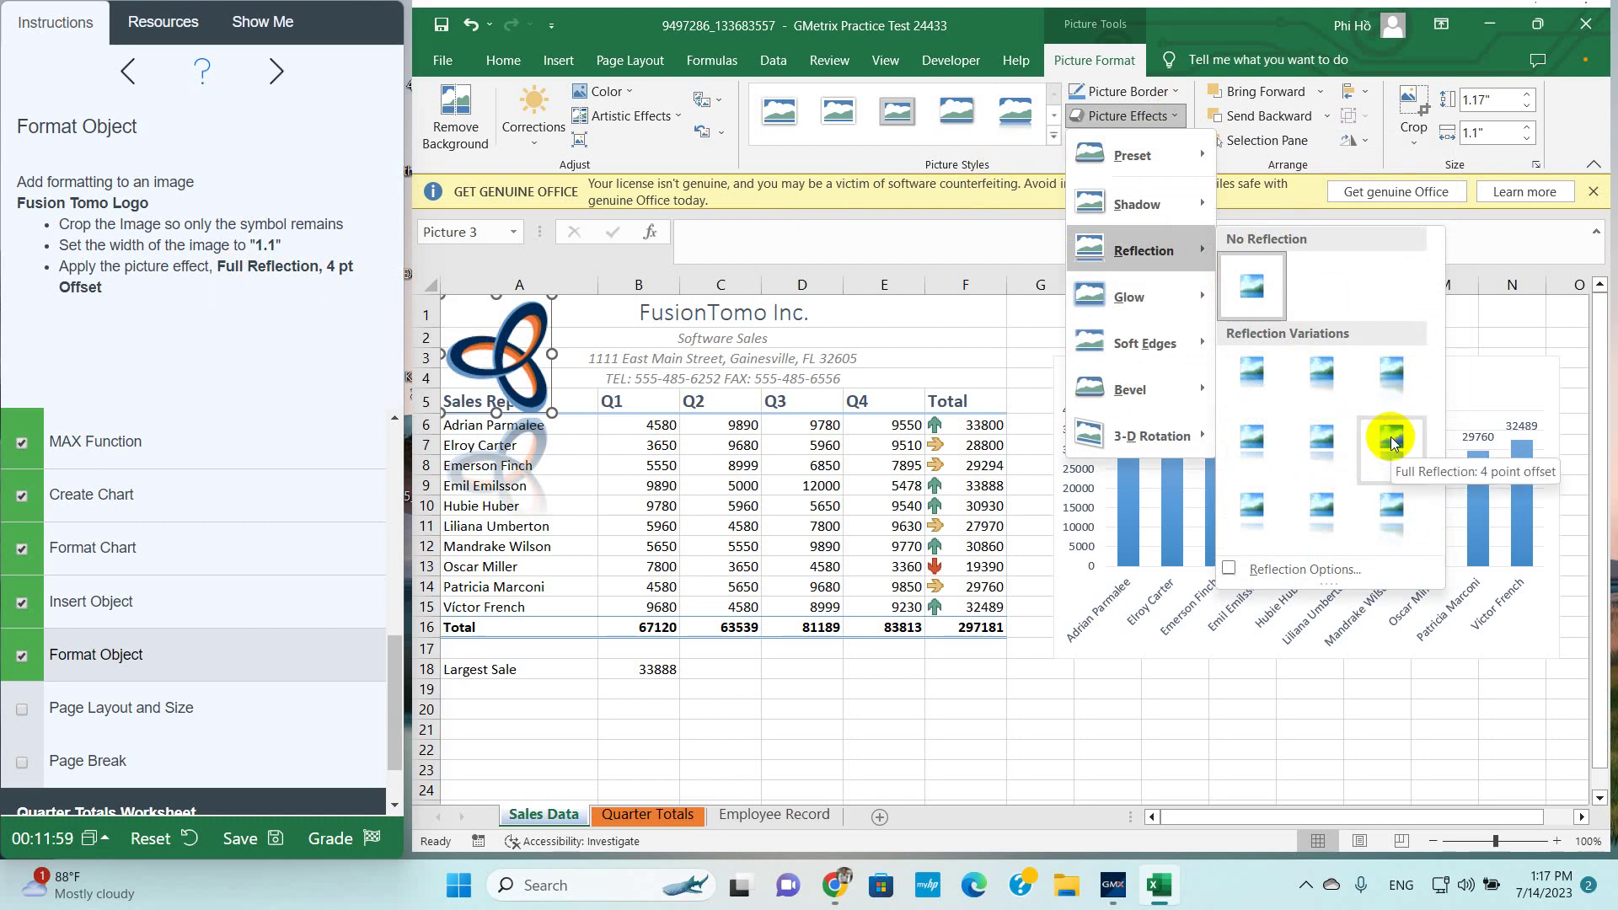
left_click(1392, 440)
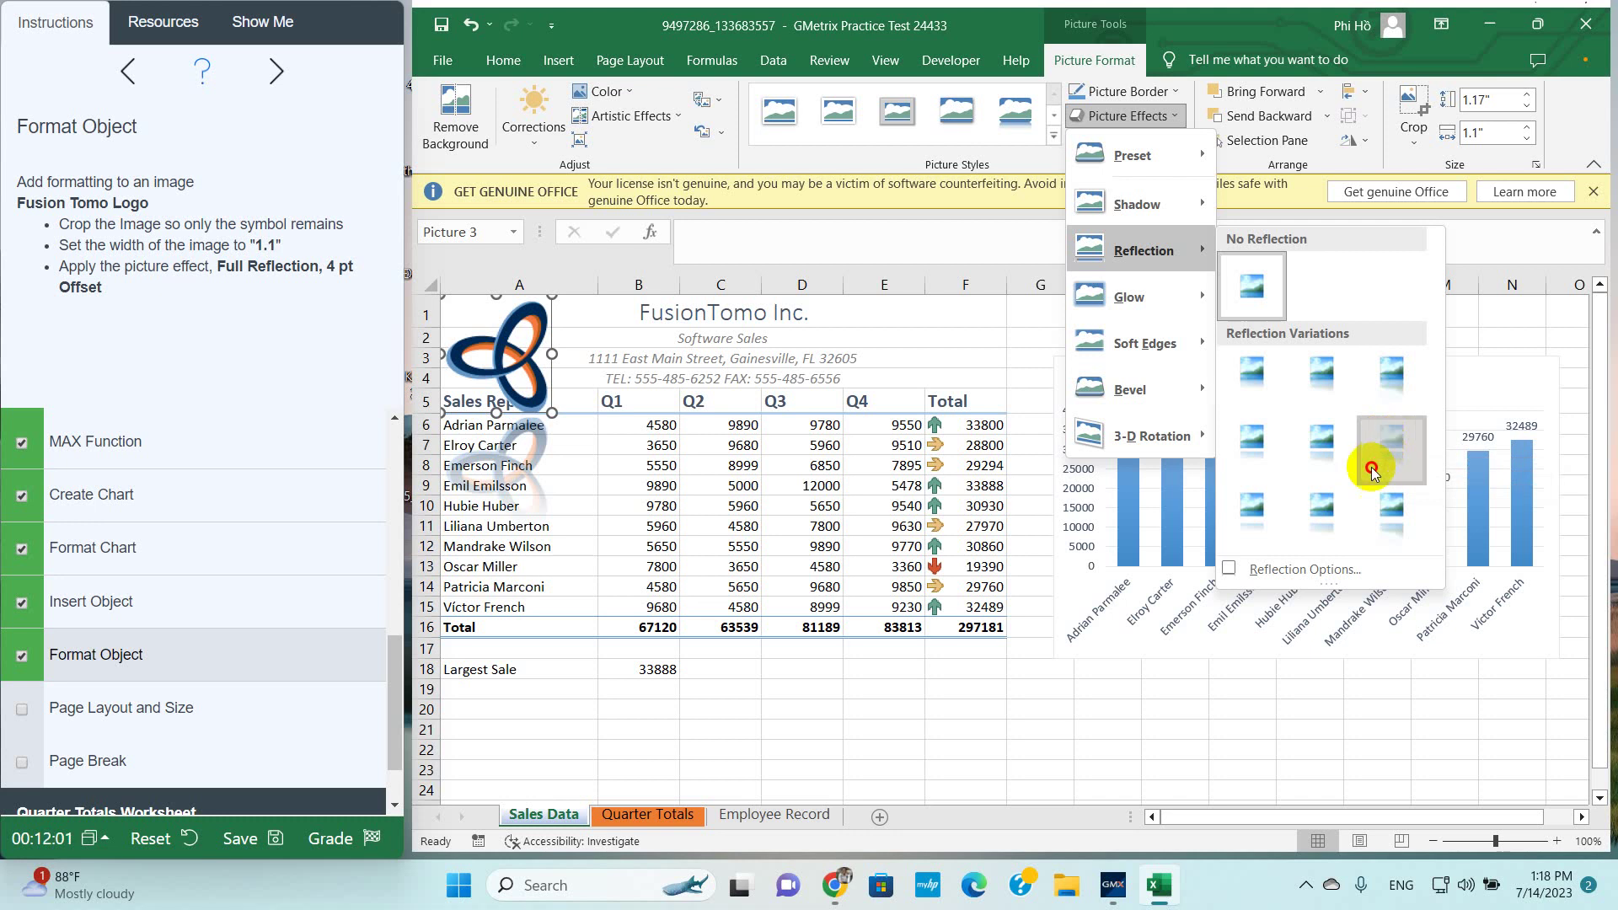
left_click(1174, 114)
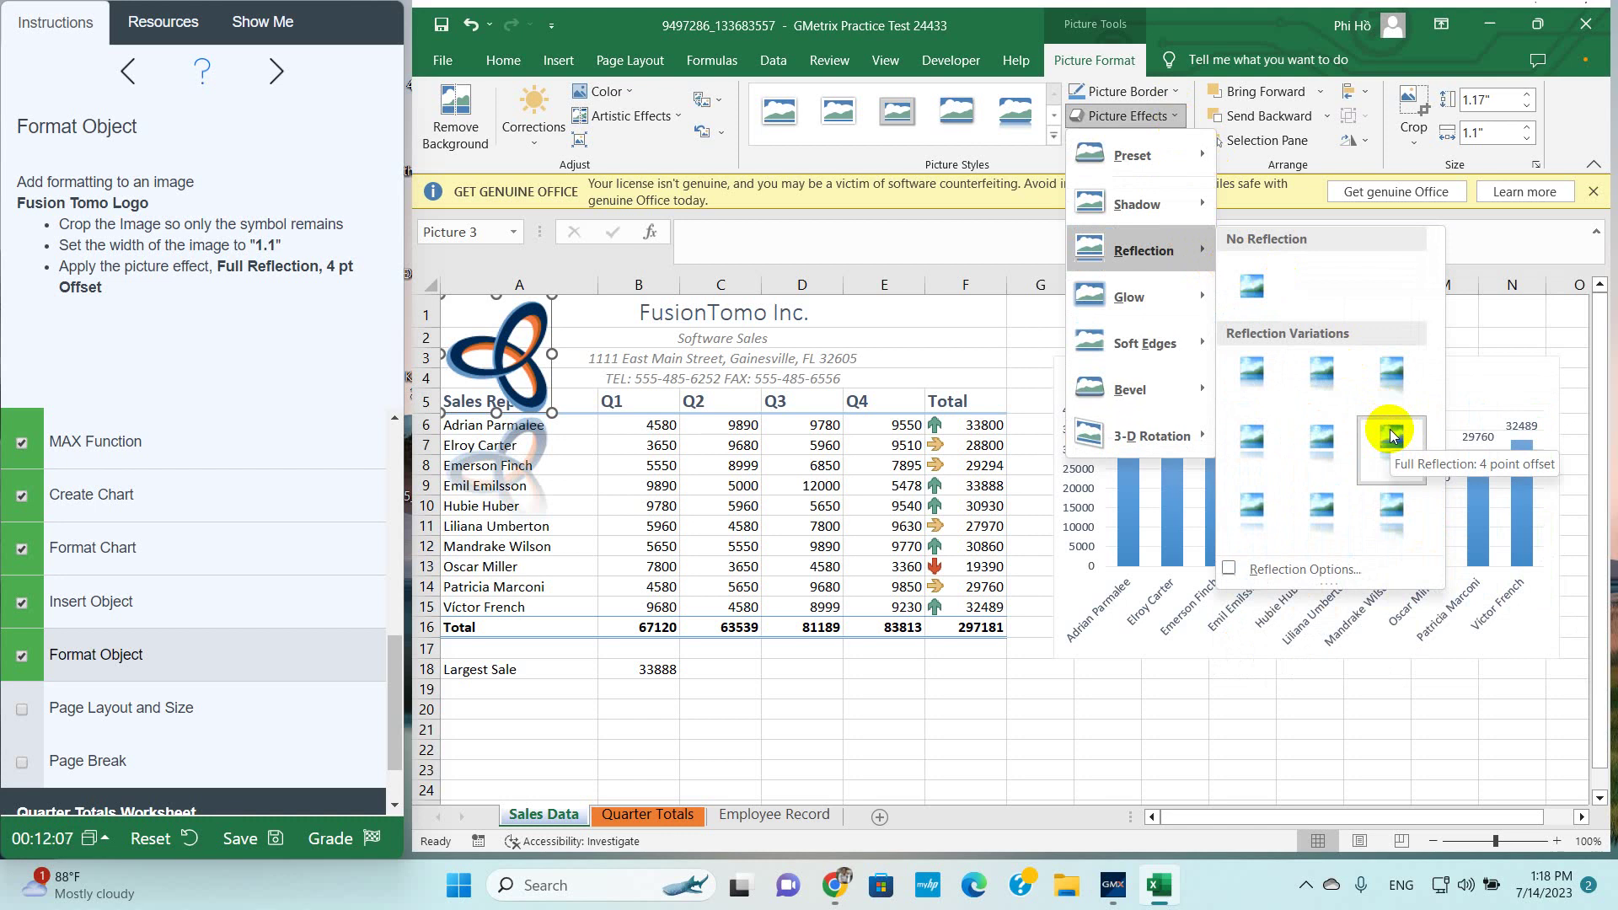
left_click(1391, 433)
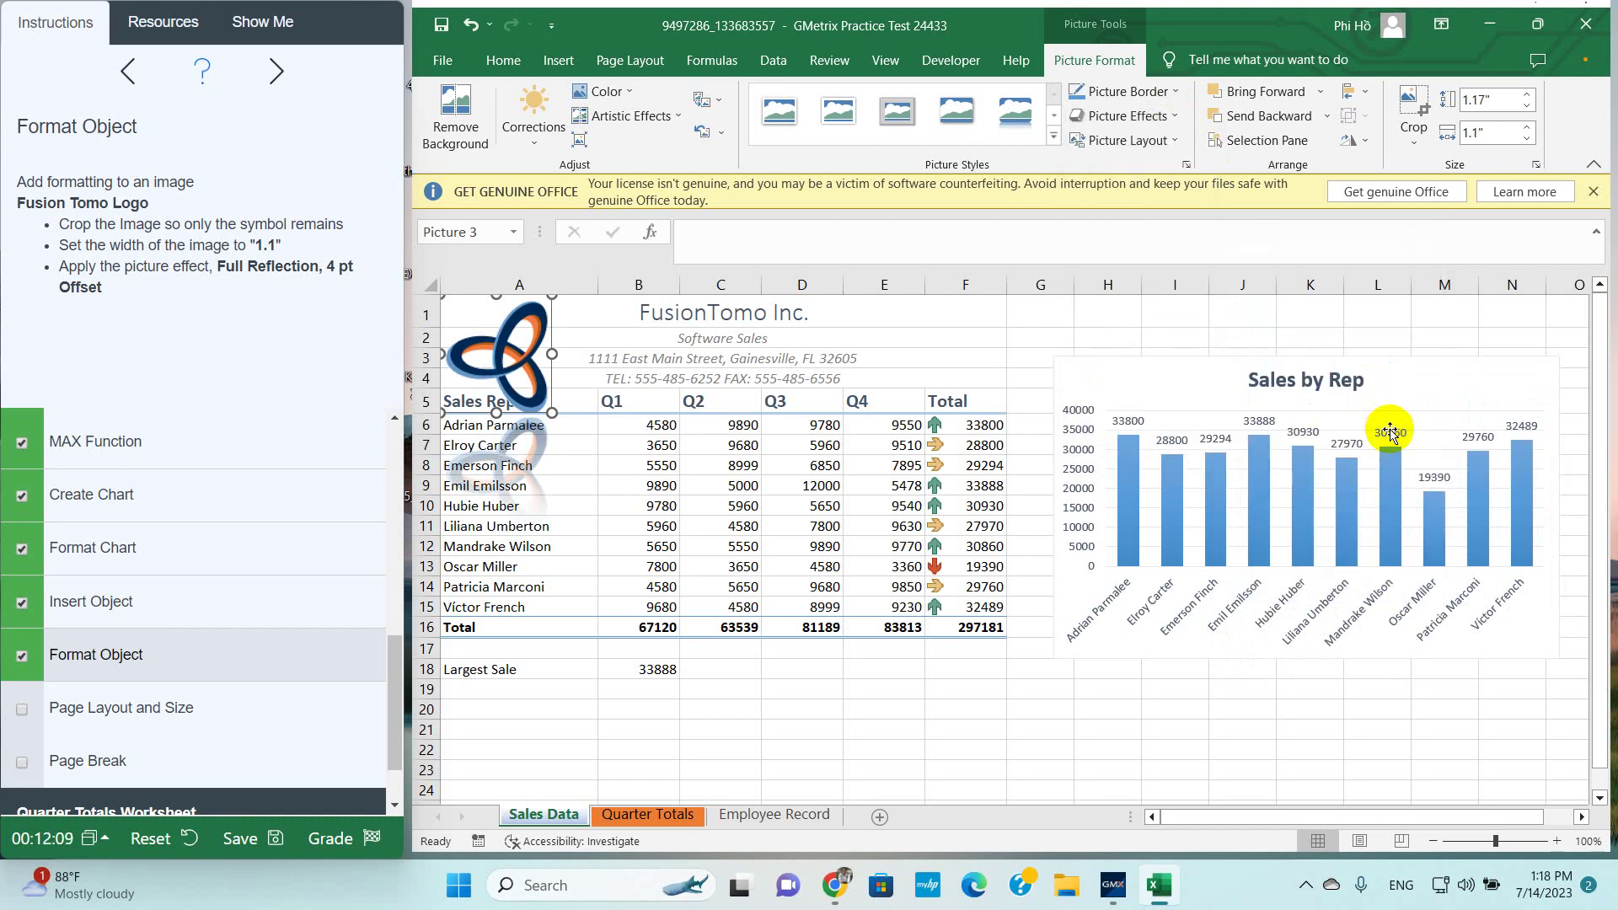
Check off the Page Layout and Size task and switch the sheet to Landscape orientation
left_click(105, 703)
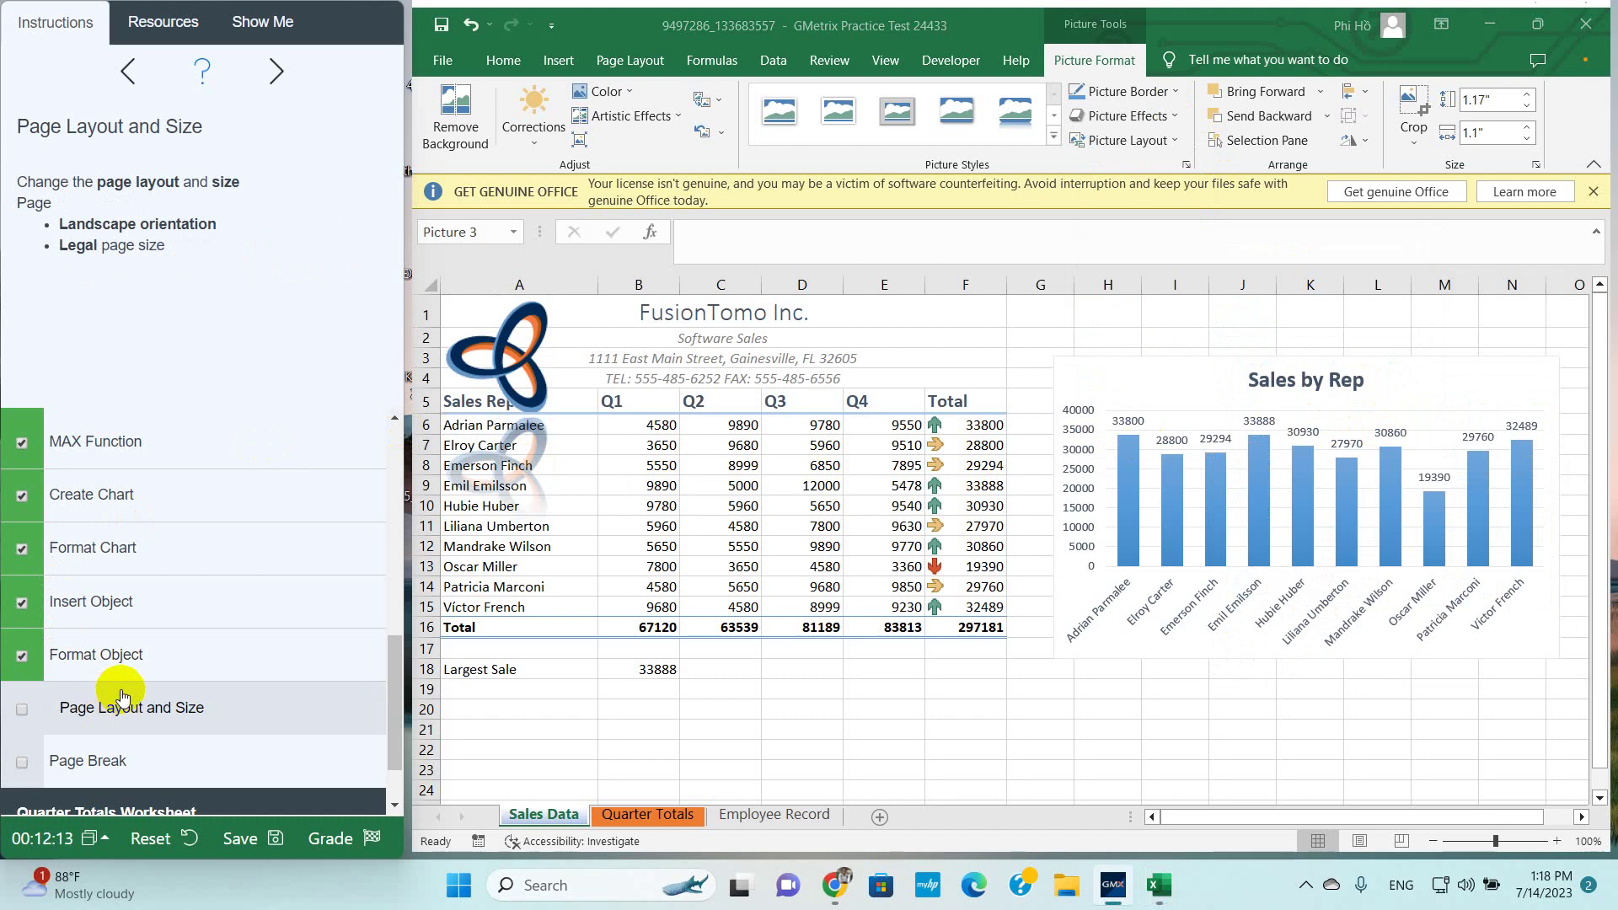
left_click(22, 708)
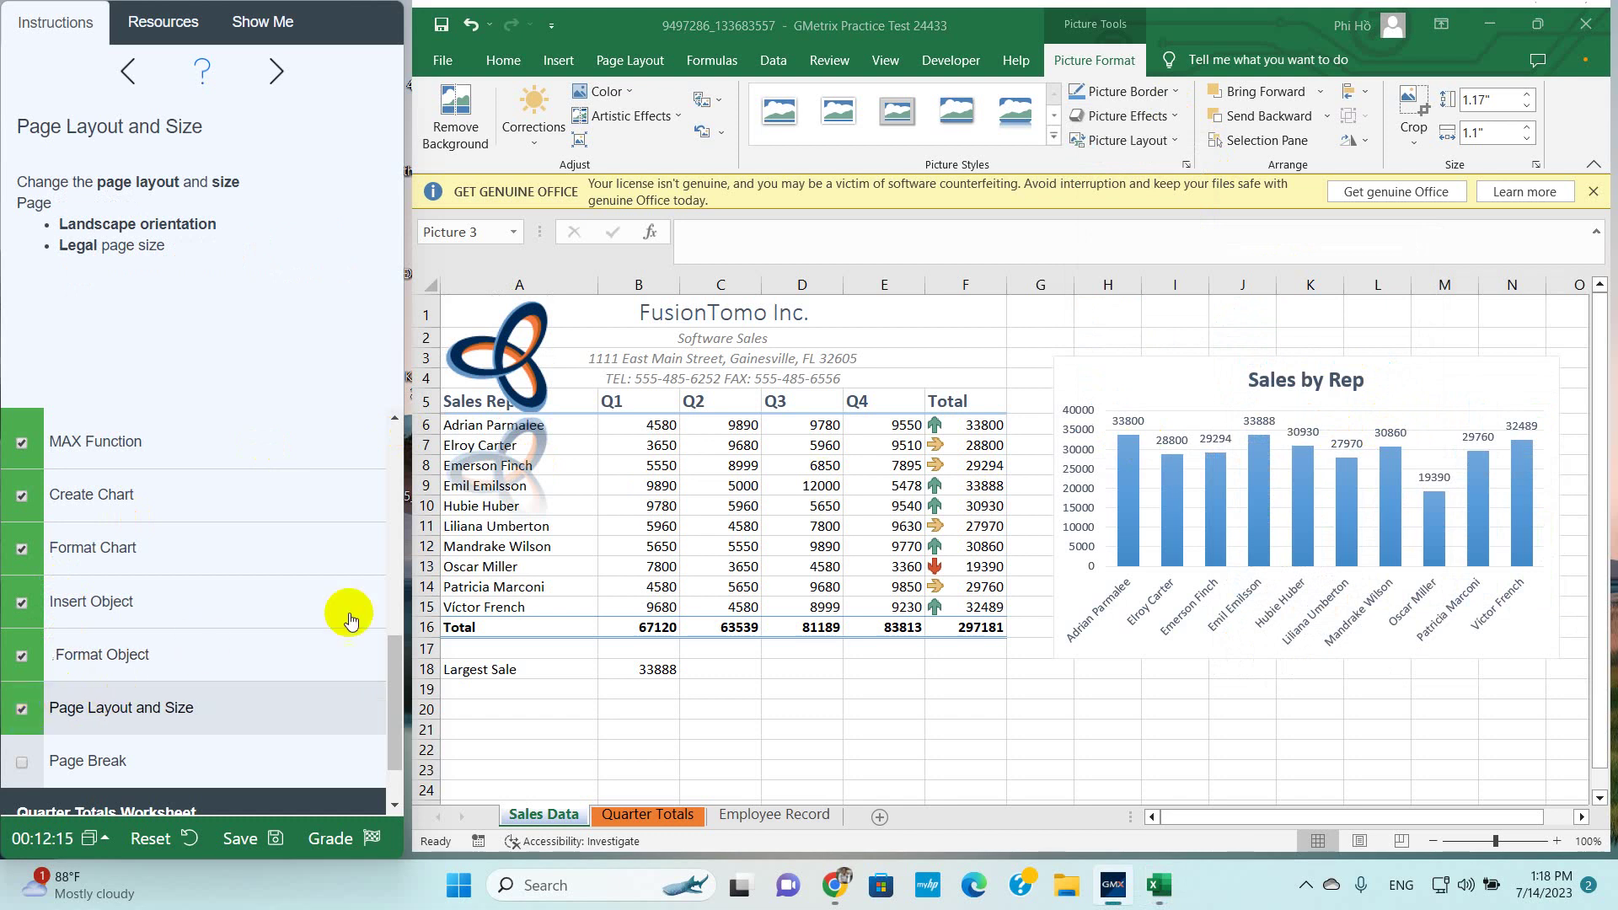
left_click(767, 528)
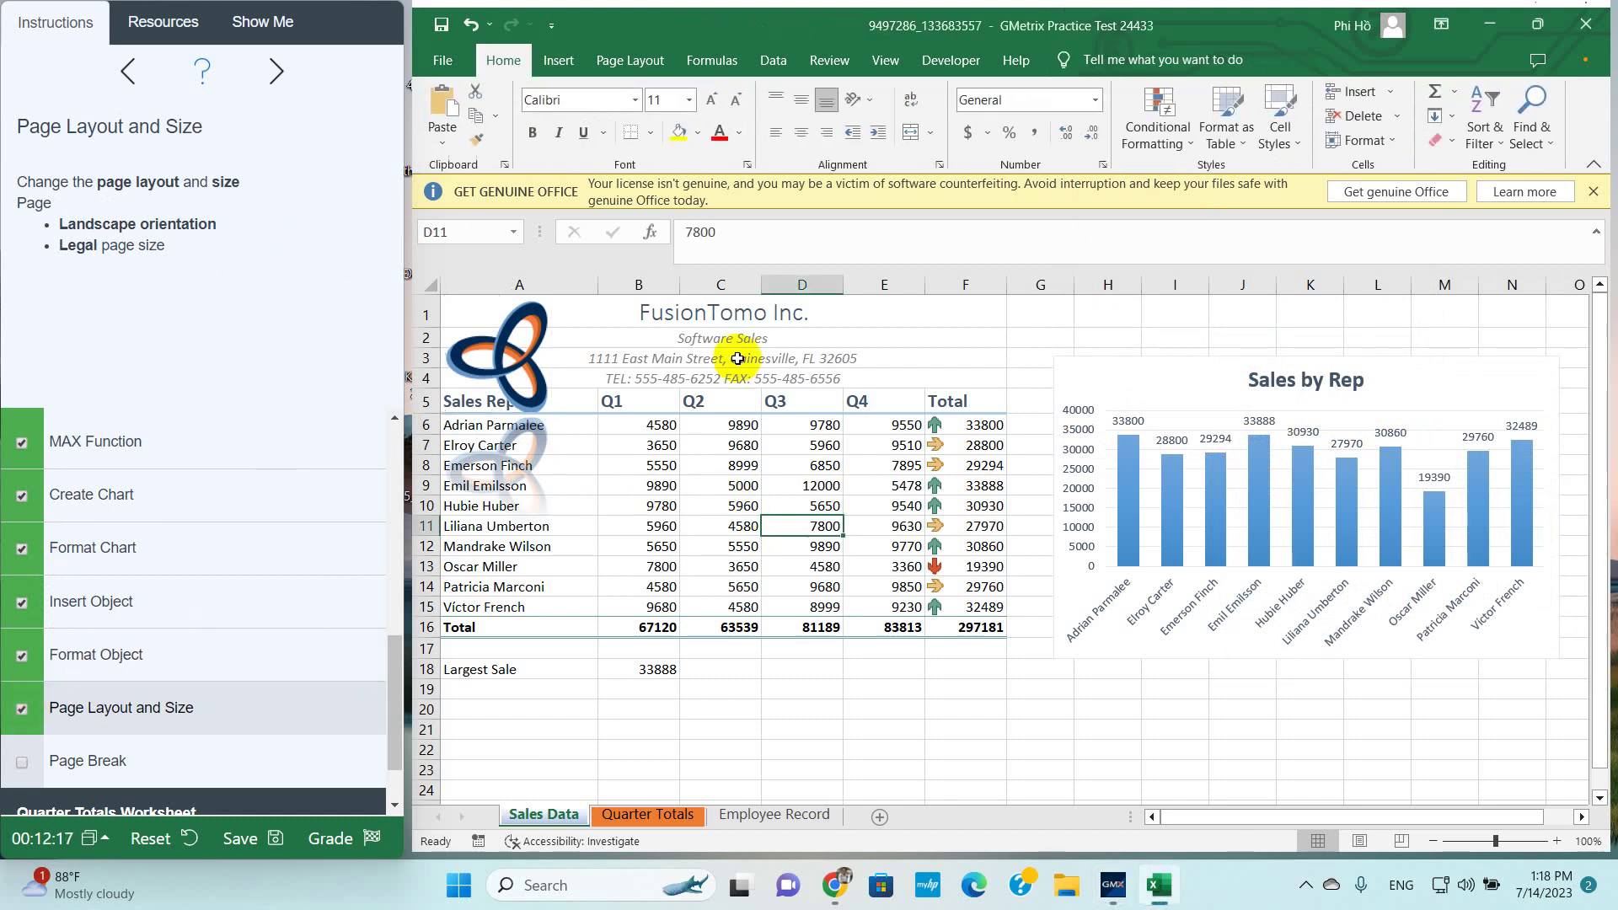
left_click(628, 61)
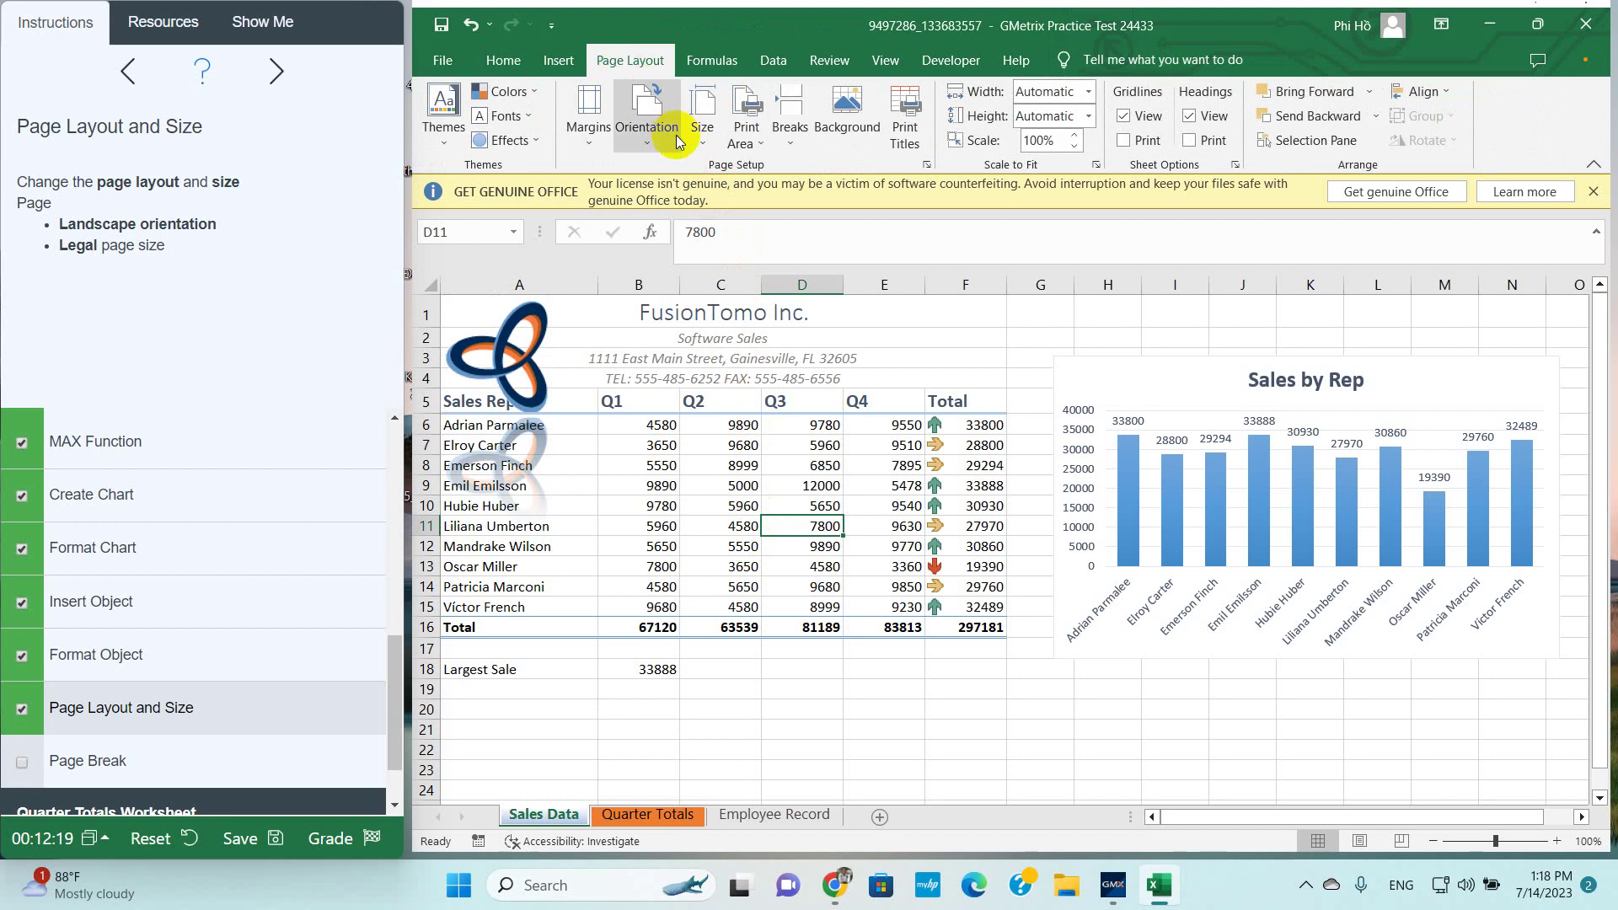
left_click(650, 146)
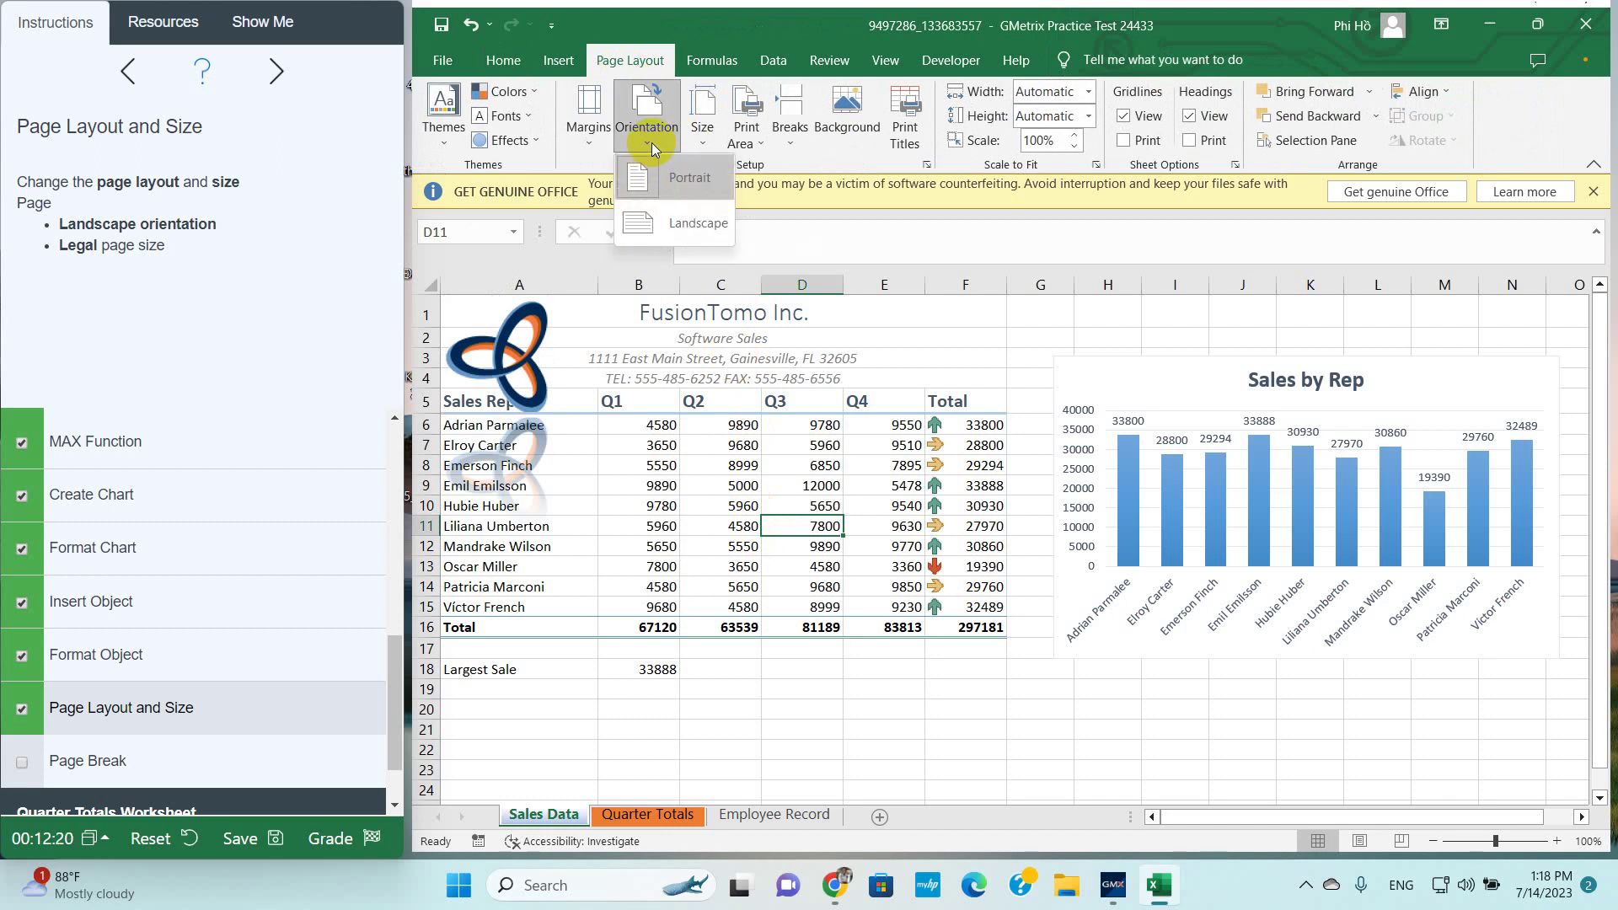
left_click(662, 223)
Set the paper size to Legal
left_click(663, 413)
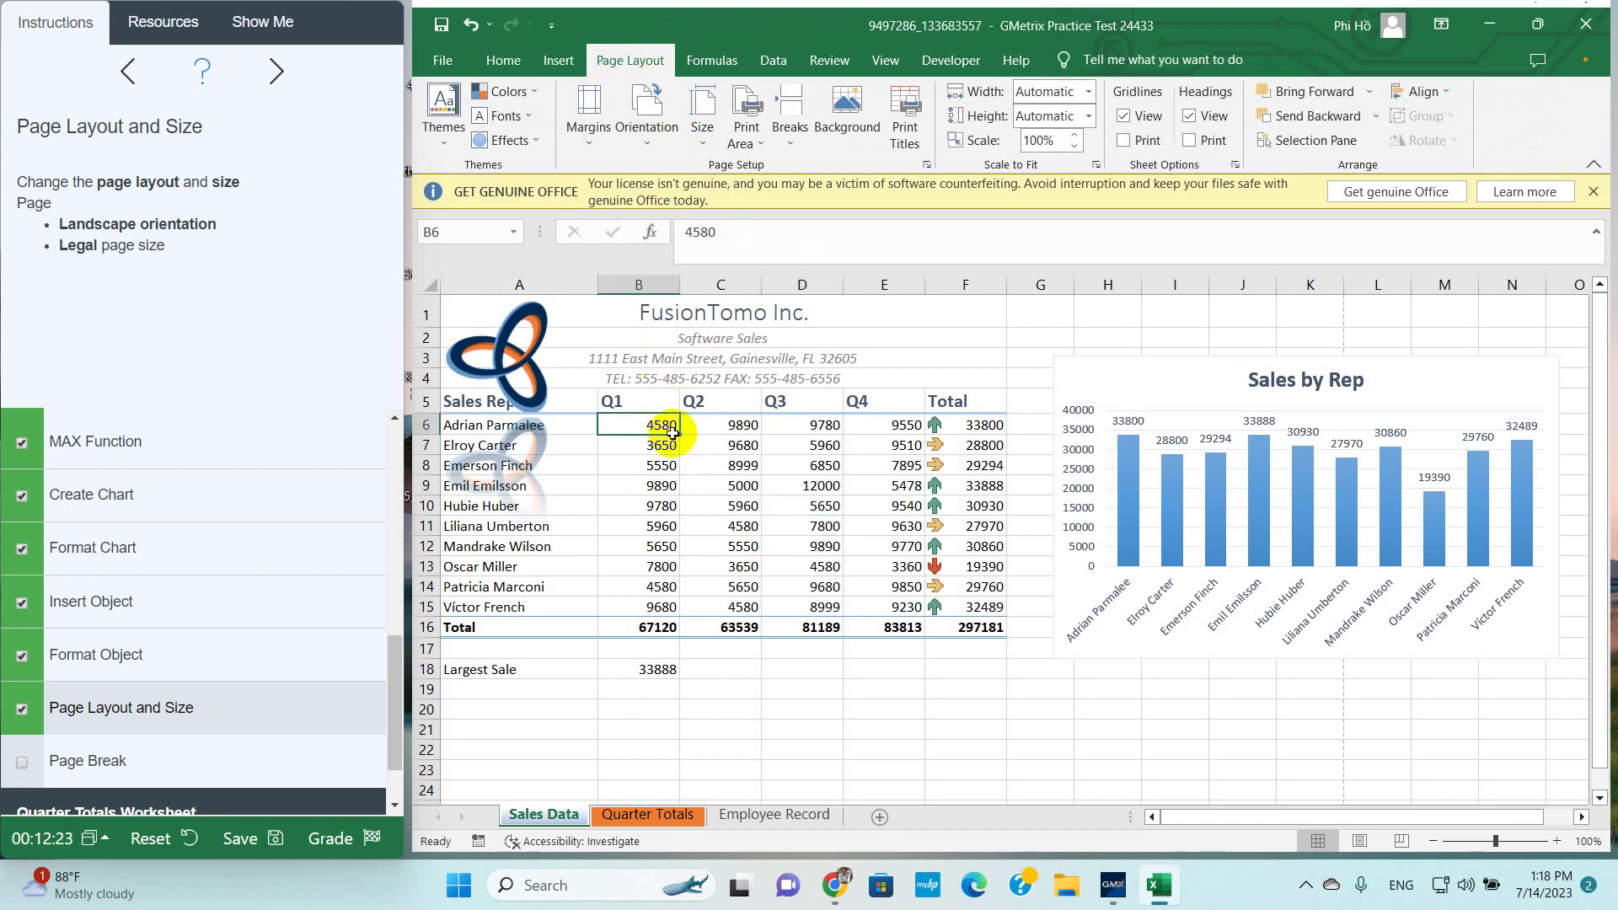
left_click(702, 135)
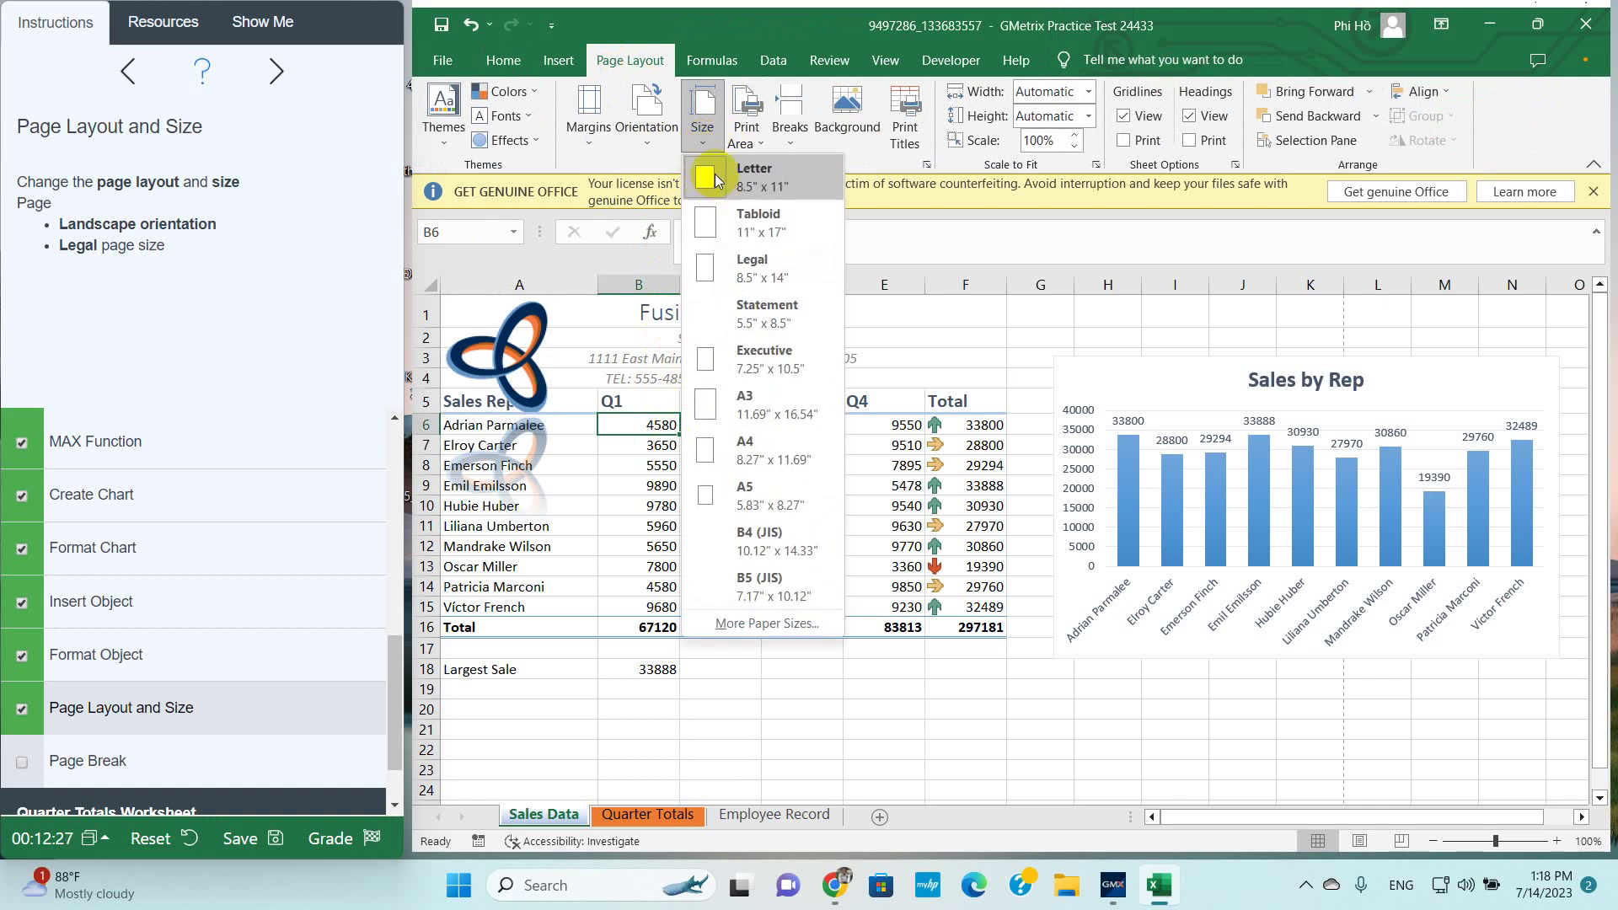
left_click(743, 274)
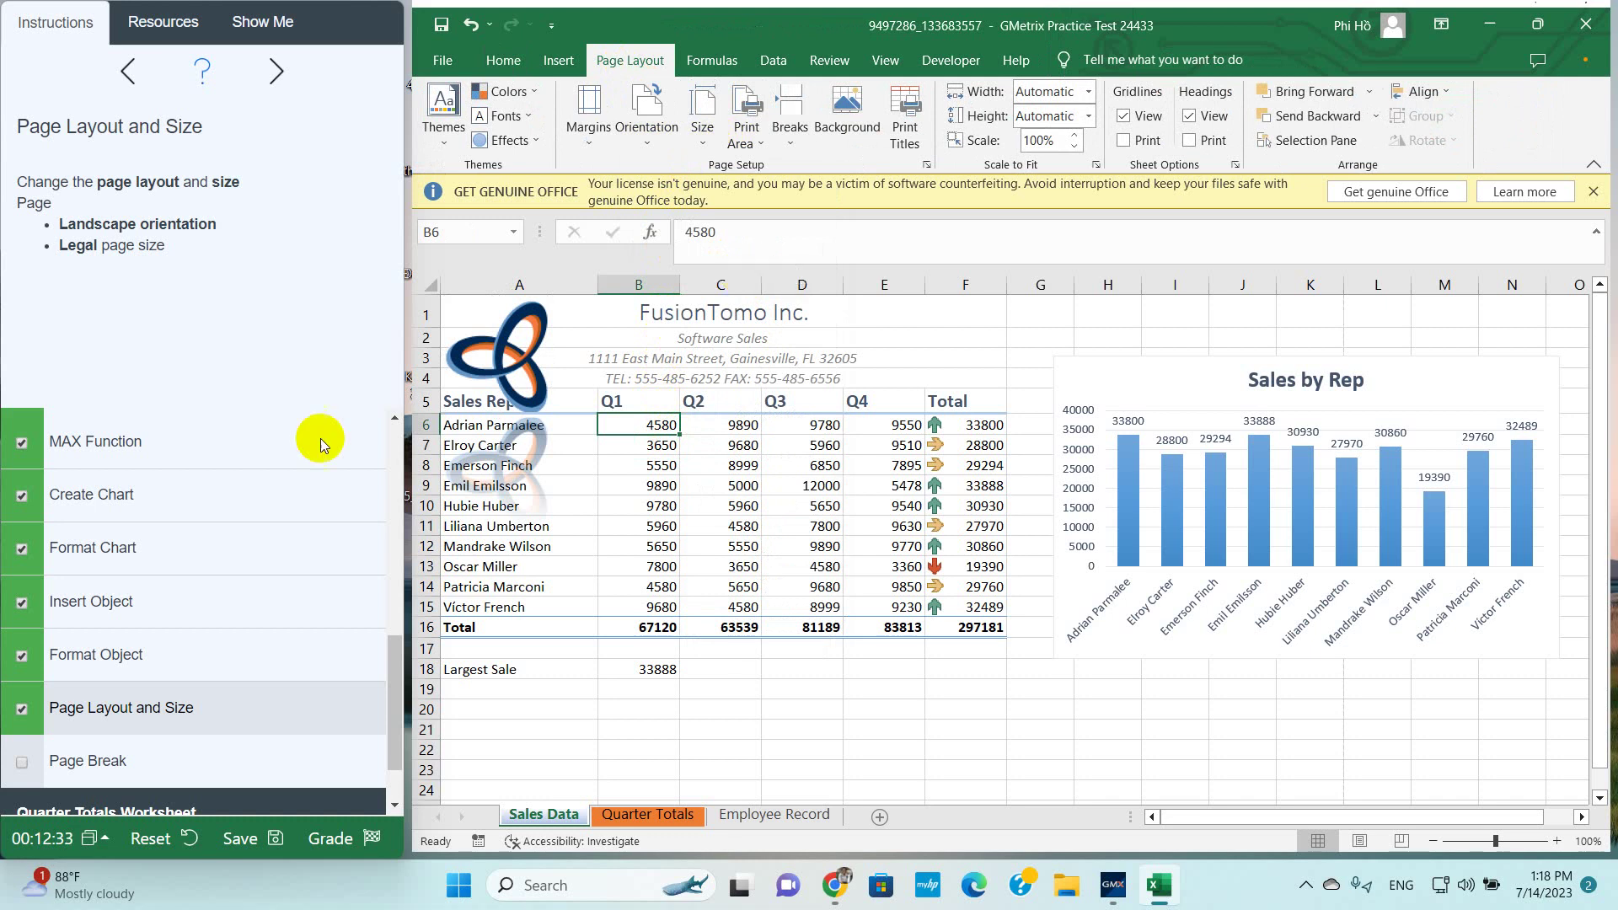
scroll(84, 497, "down", 1)
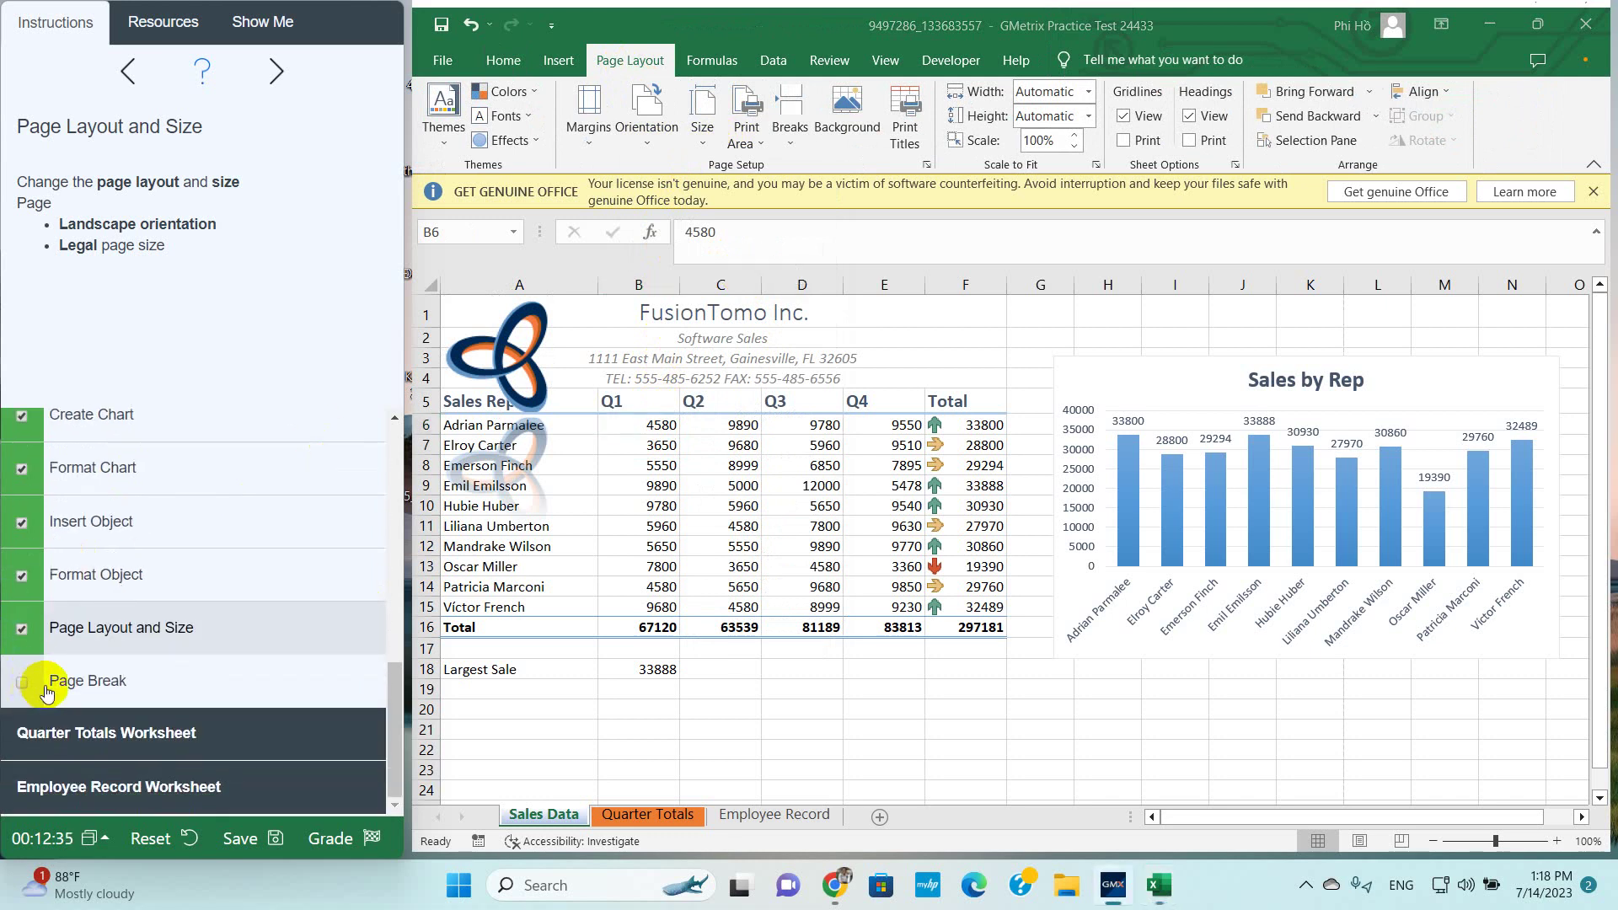
left_click(95, 692)
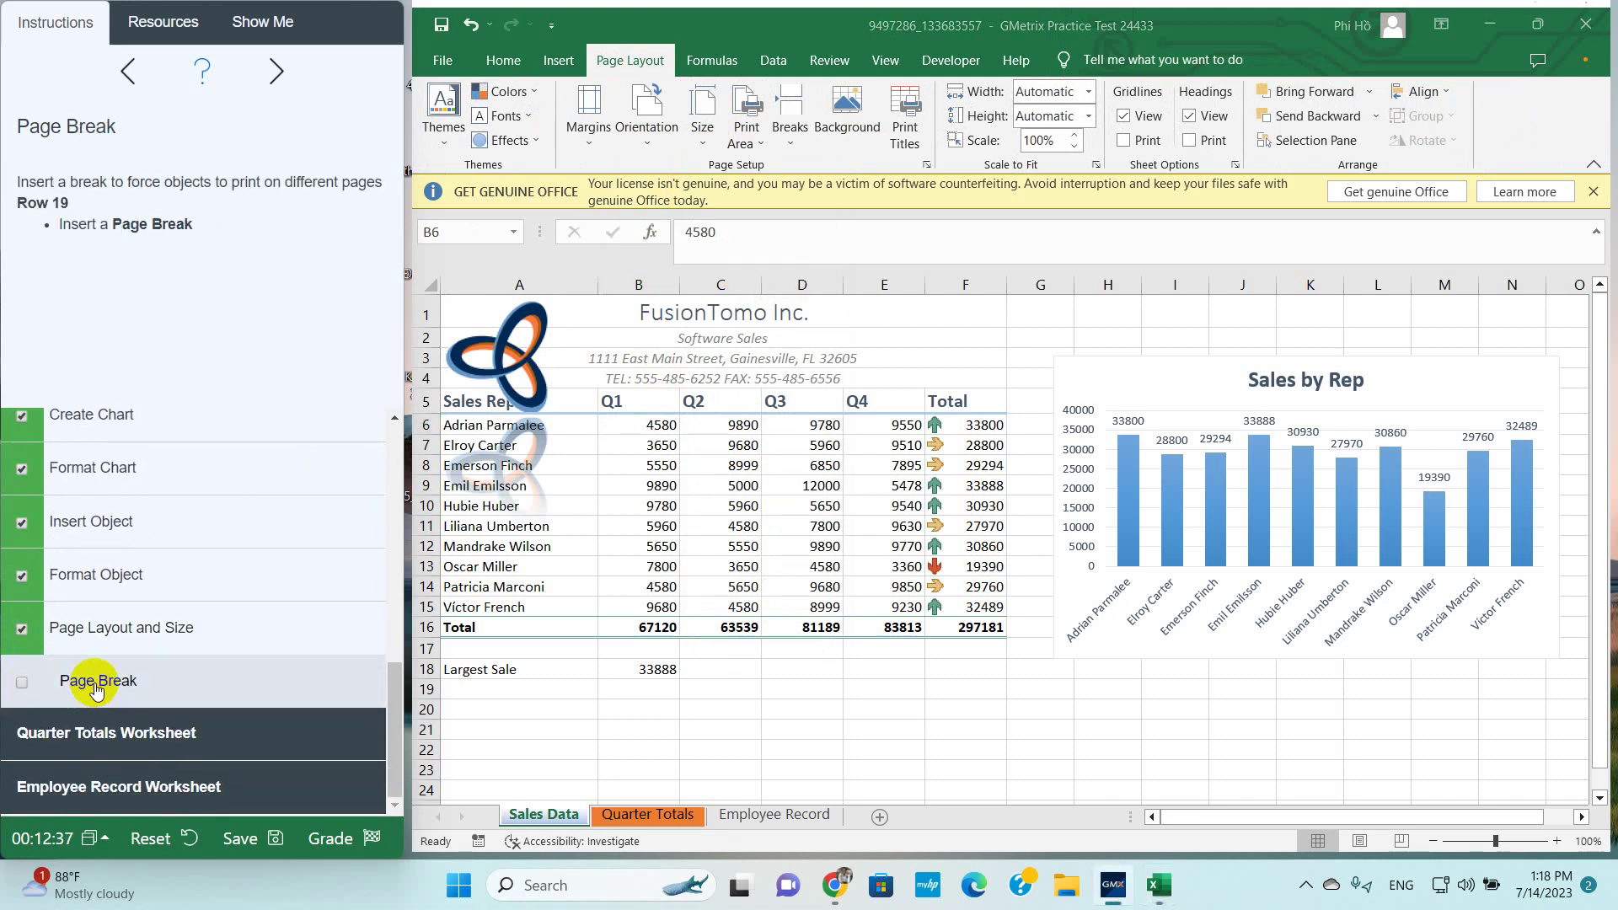
Select A19 and insert a page break above row 19
left_click(464, 691)
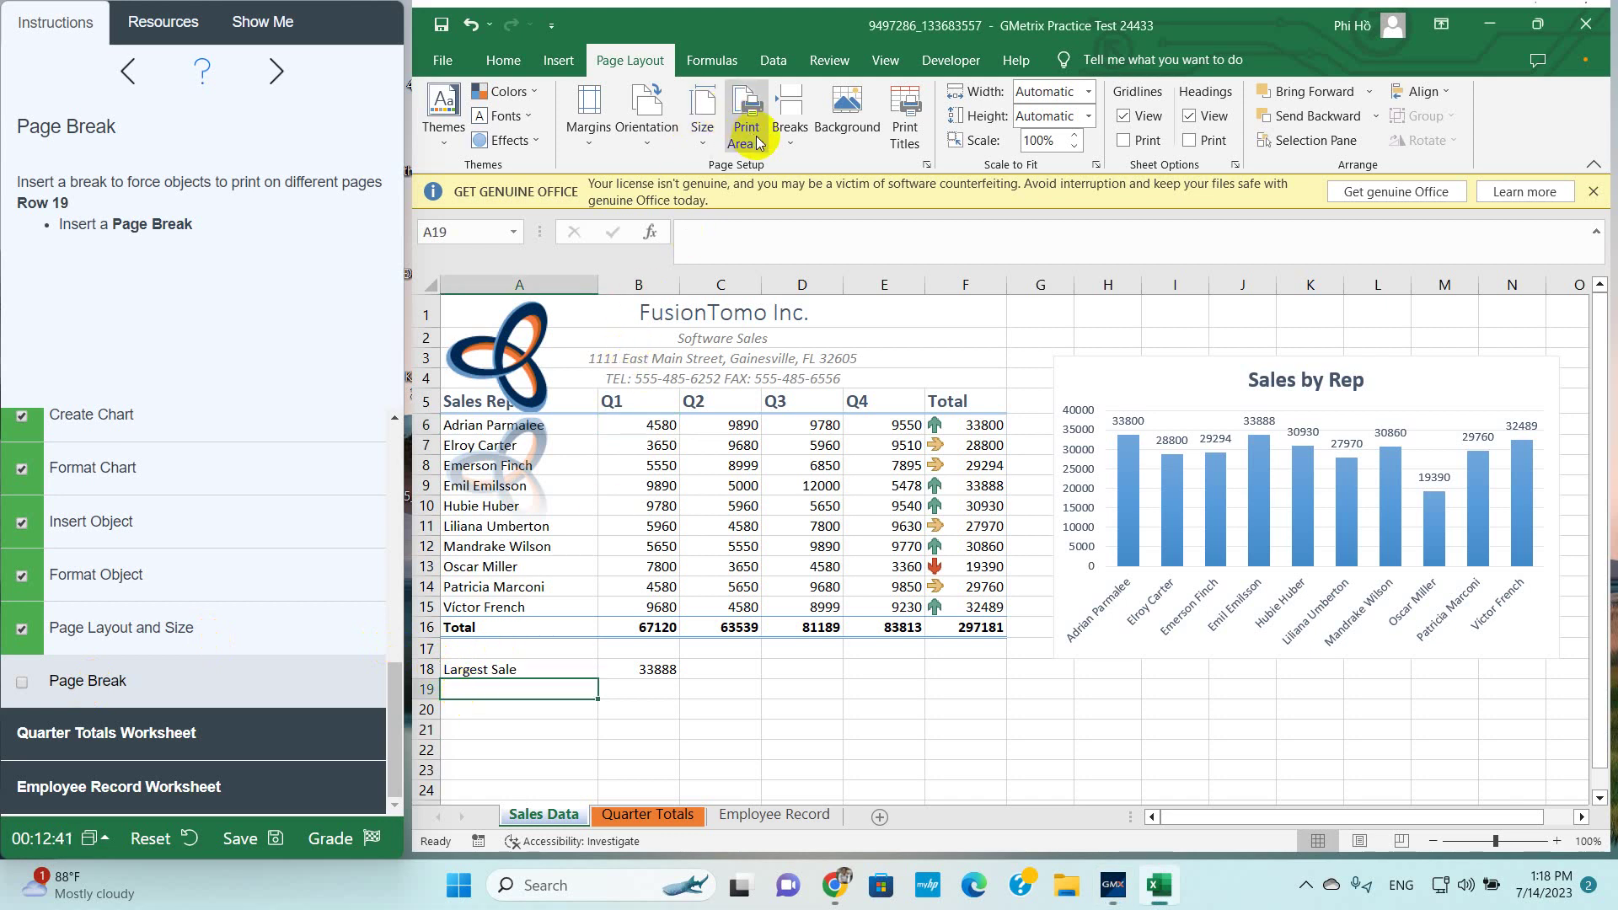
left_click(789, 114)
left_click(788, 169)
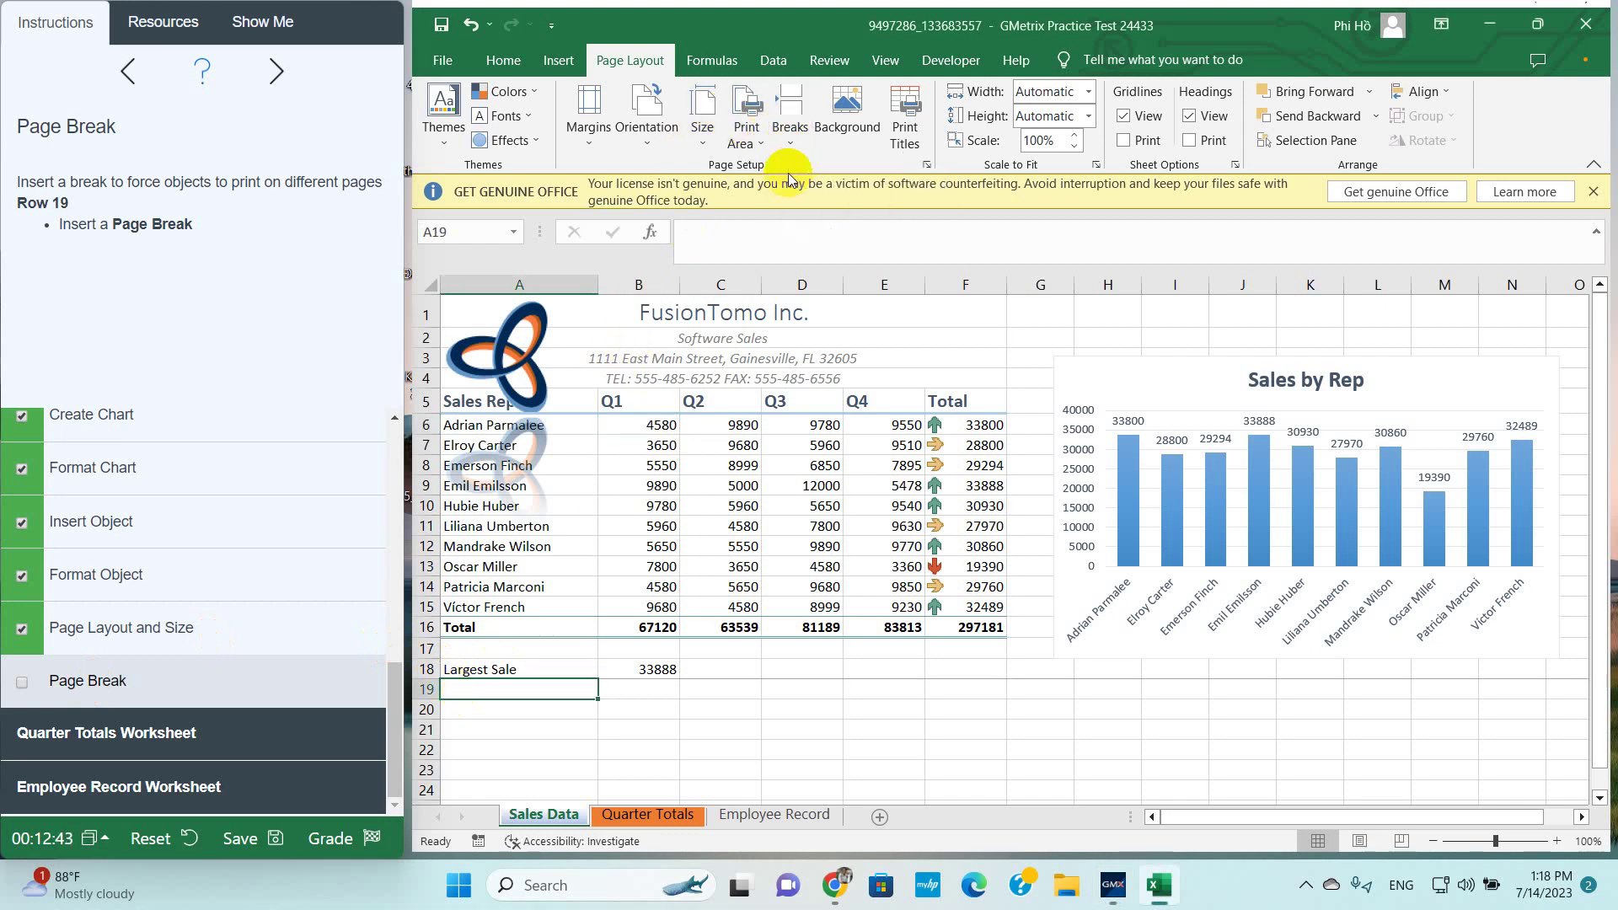
scroll(649, 413, "down", 1)
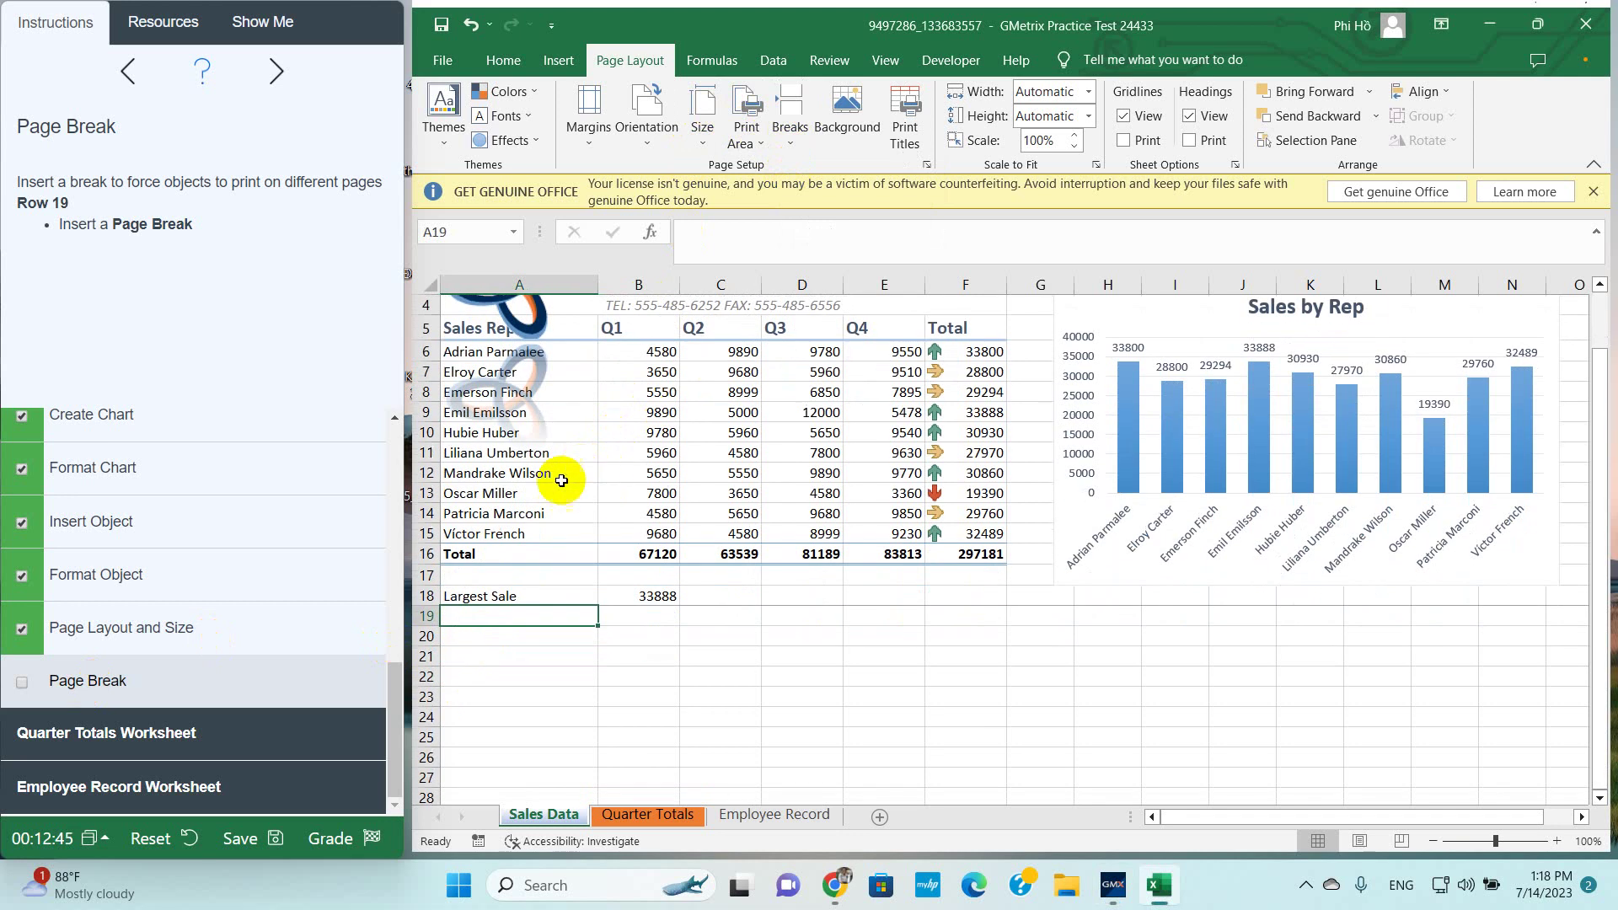
Bring up the Cross Worksheet Referencing task and switch to the Quarter Totals sheet
left_click(169, 738)
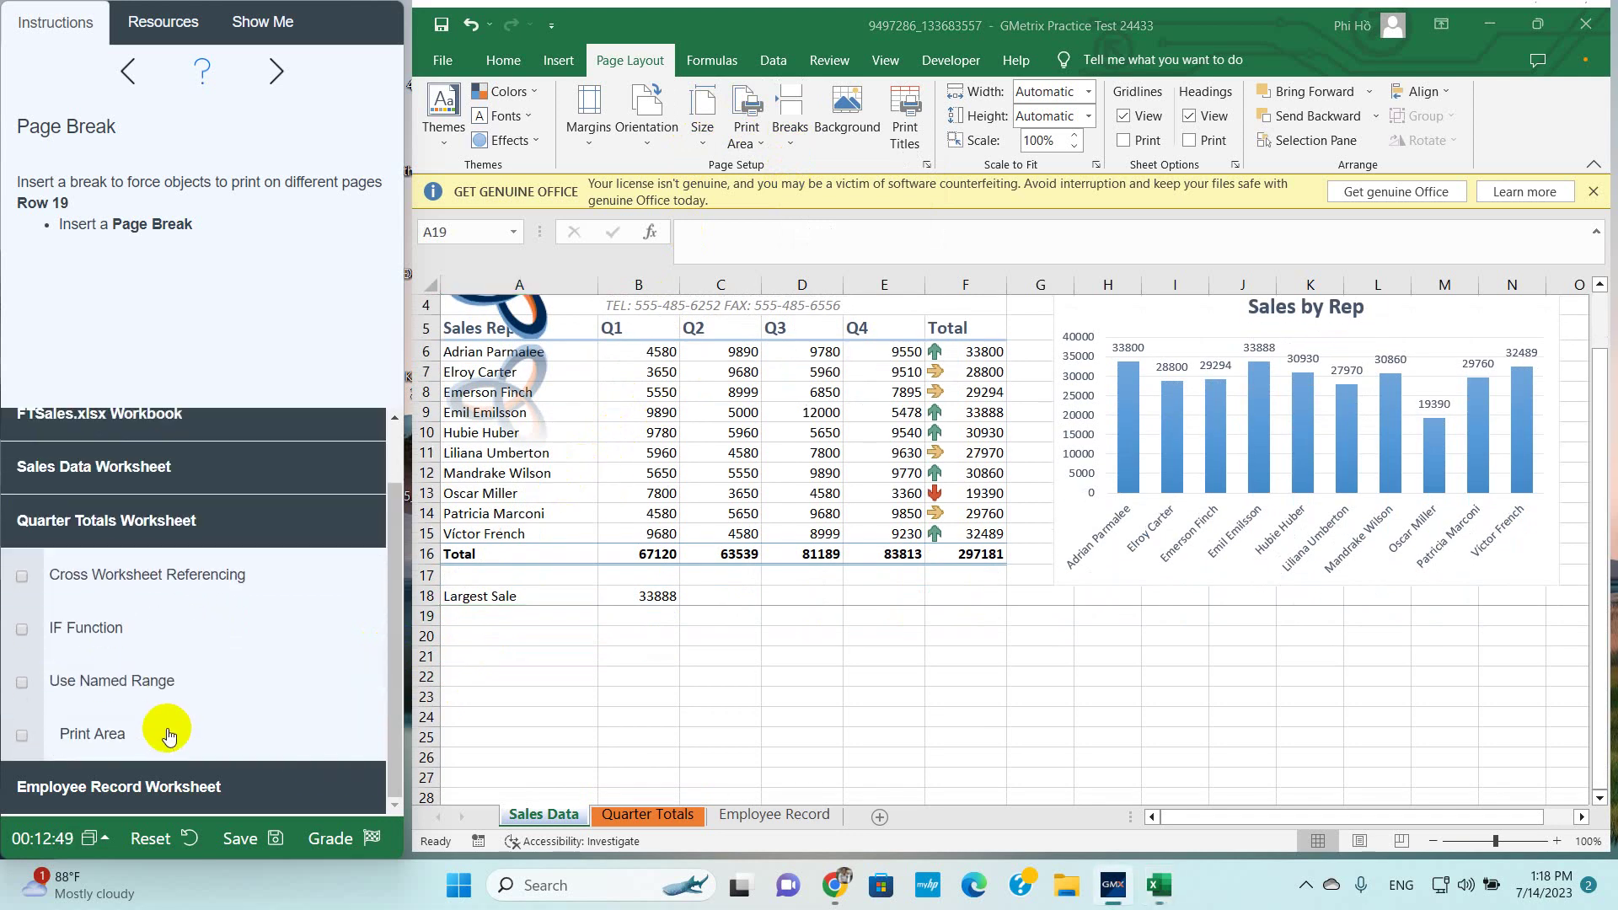
left_click(97, 566)
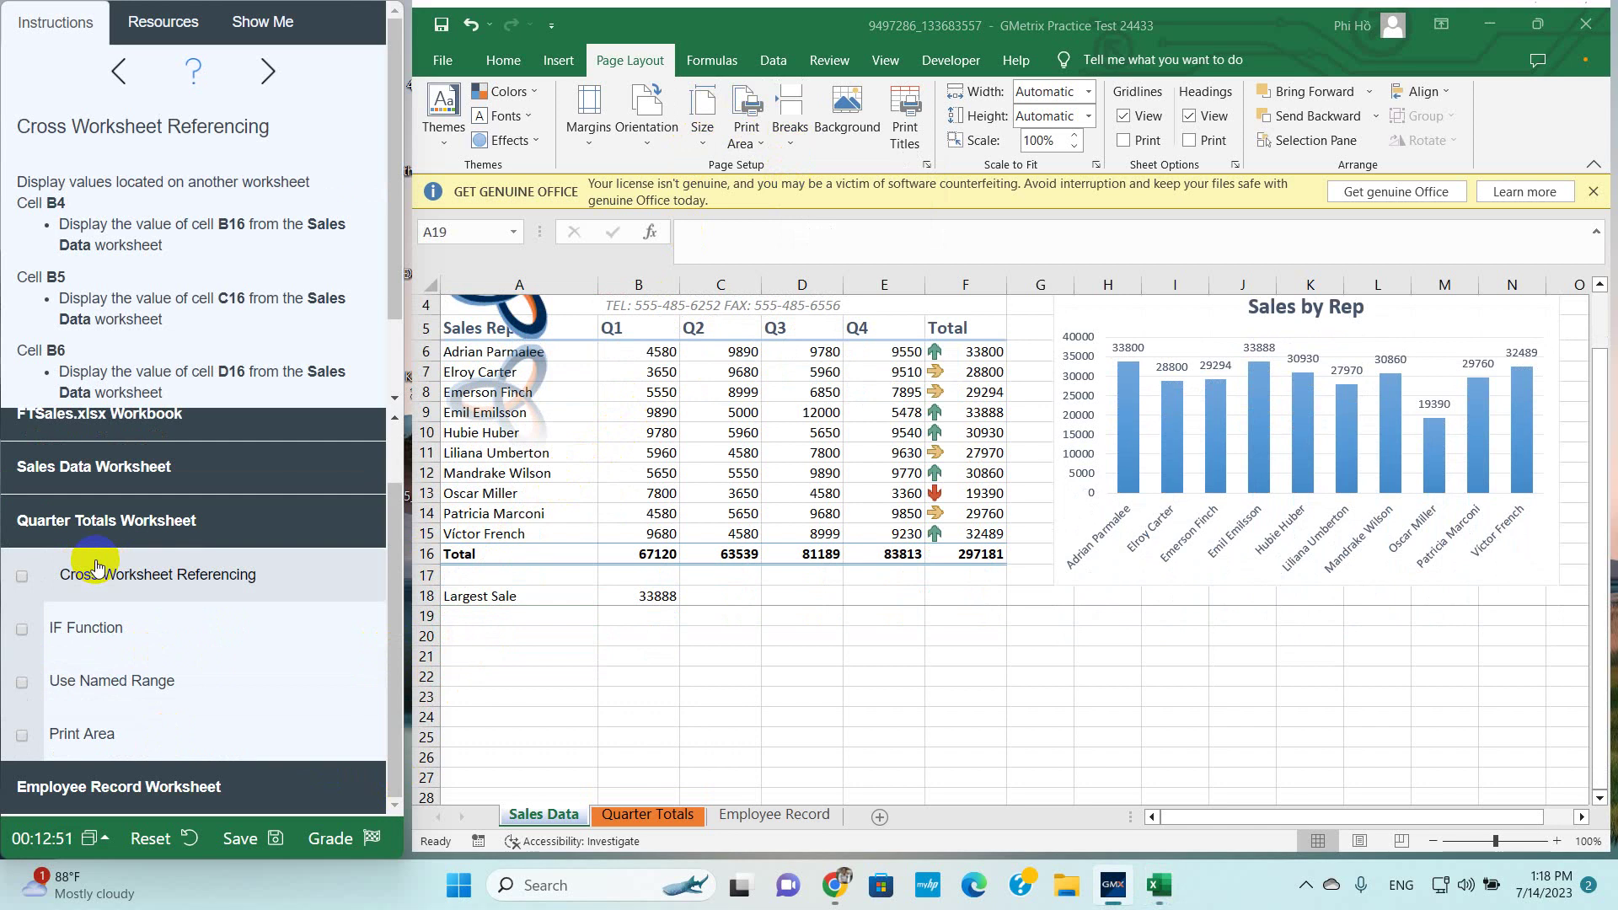
left_click(662, 811)
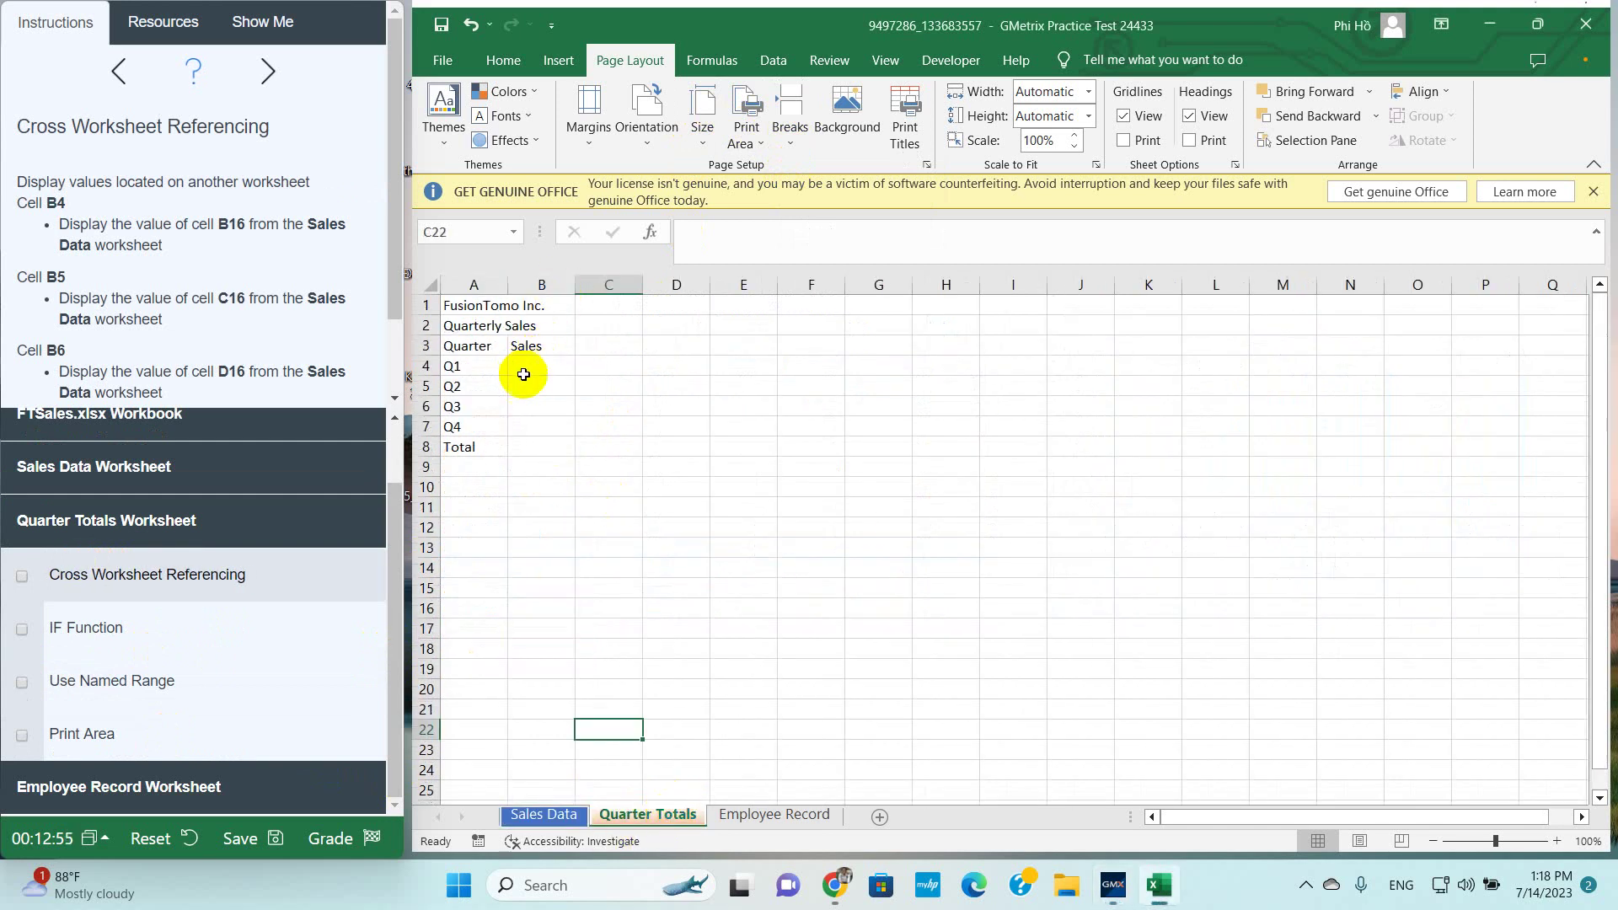
Enter ='Sales Data'!B16 in Quarter Totals B4 so it shows 67120
left_click(523, 377)
left_click(543, 368)
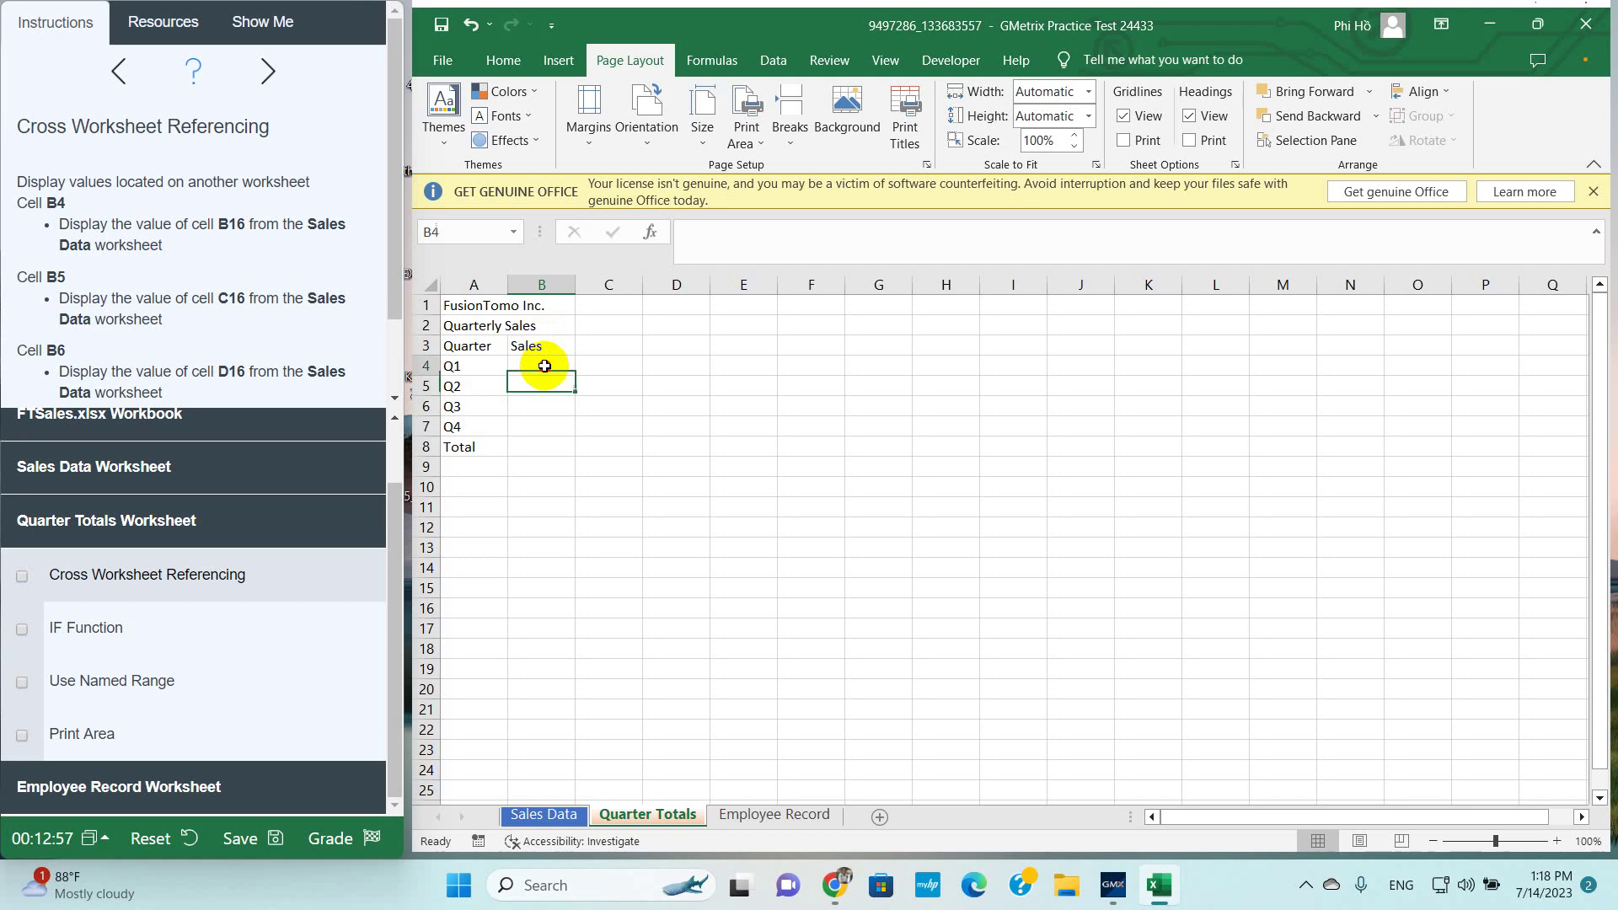
type("=")
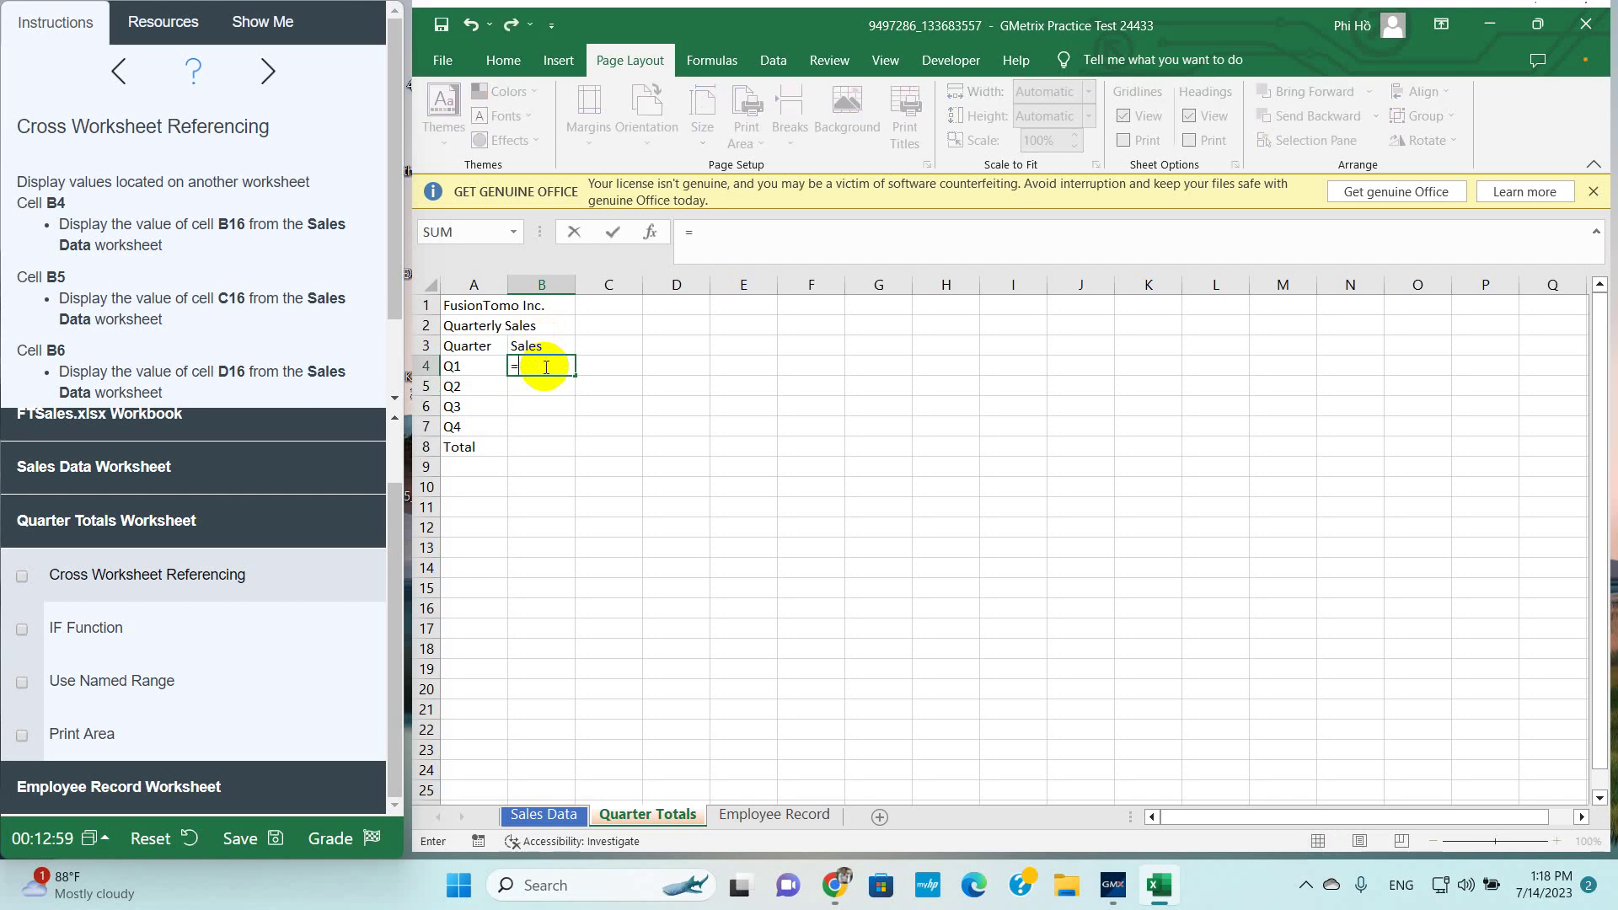
left_click(553, 814)
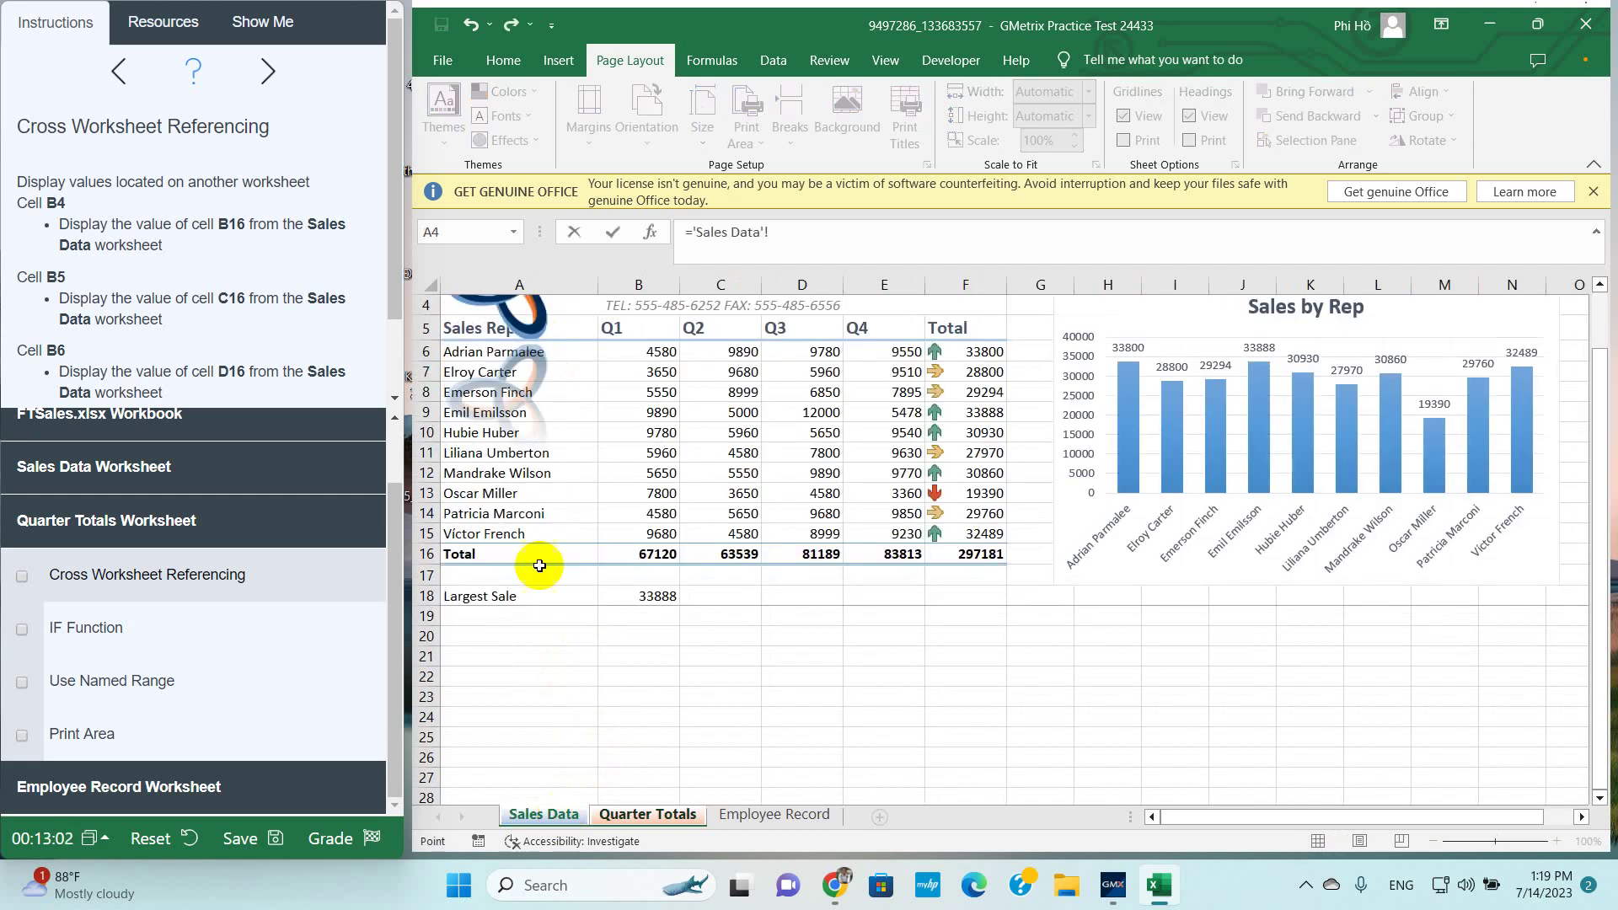
left_click(655, 552)
key("Return")
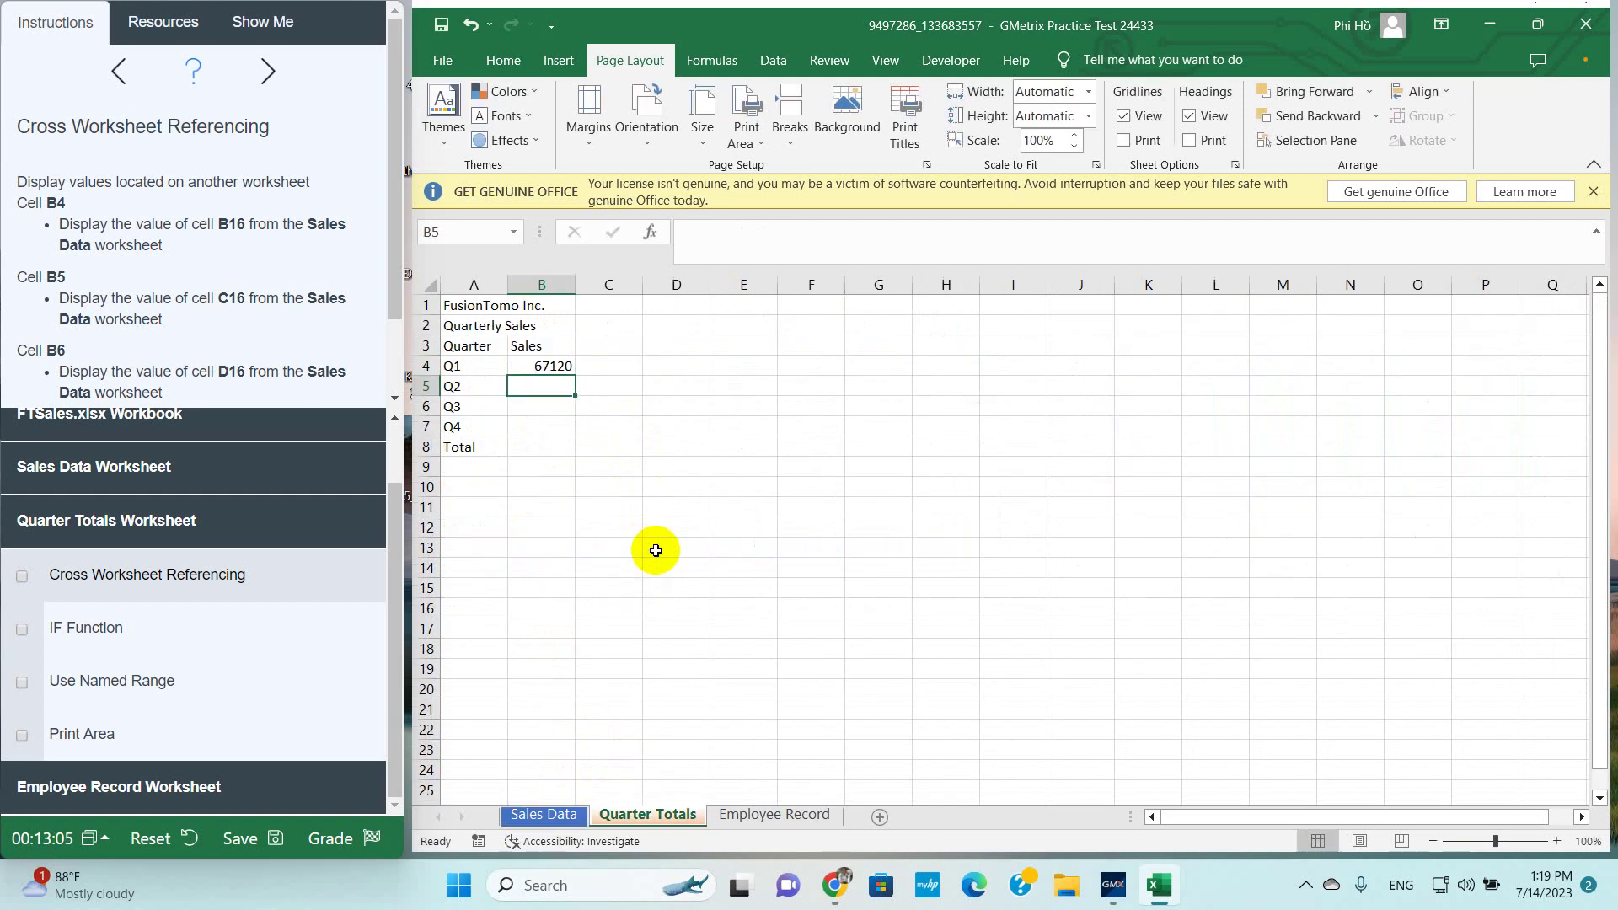
Fill the B4 formula down through B7
left_click(557, 365)
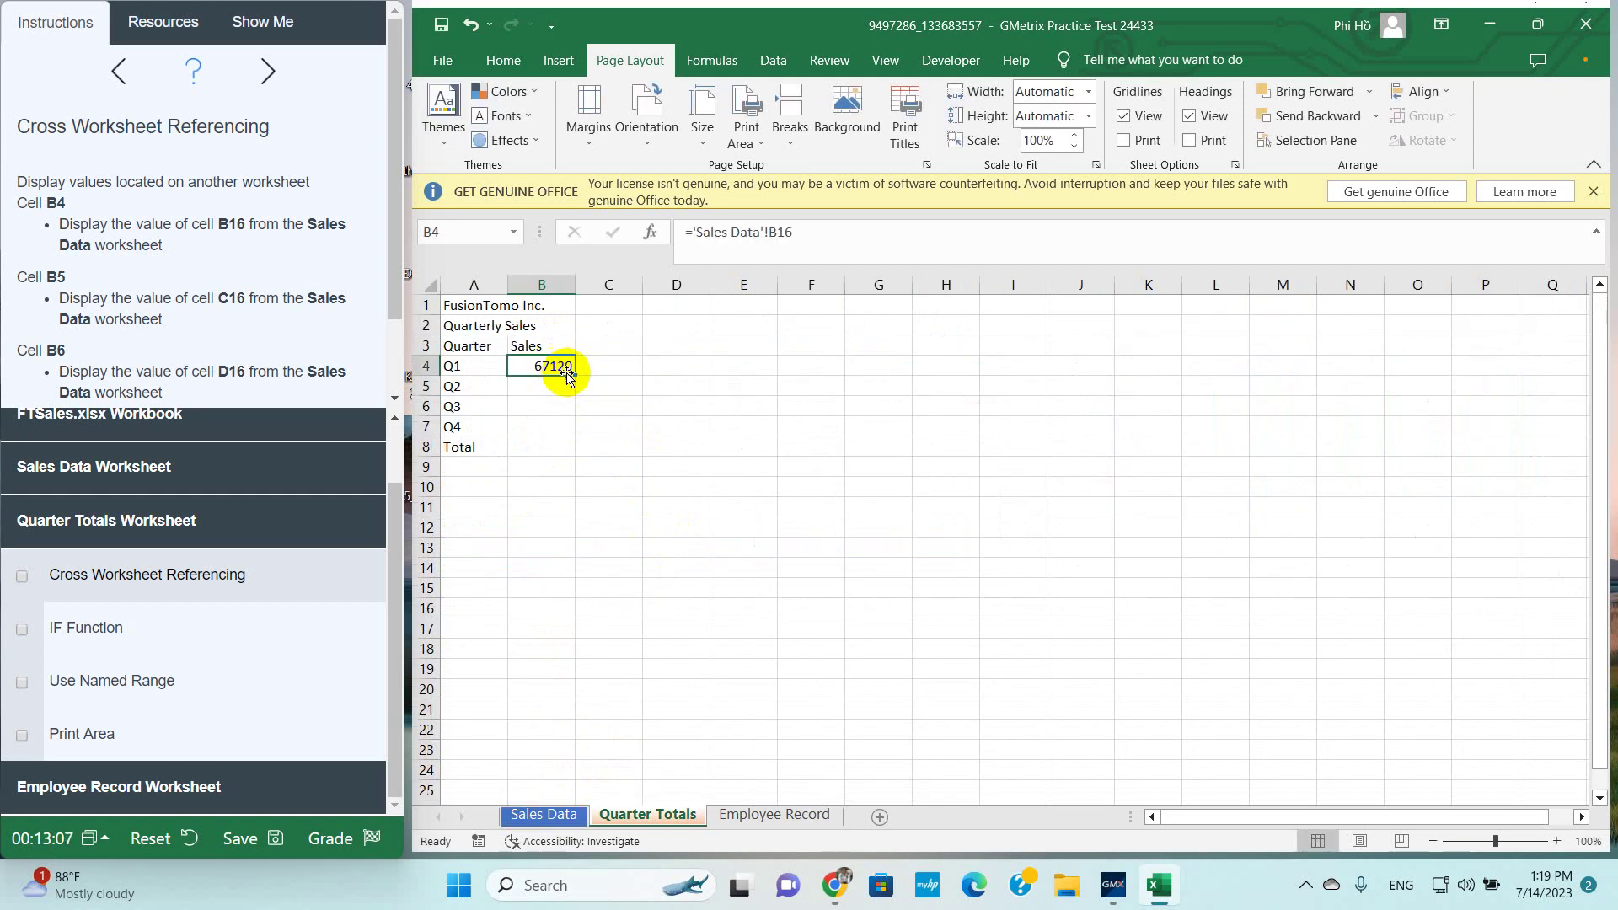
left_click_drag(573, 376, 573, 430)
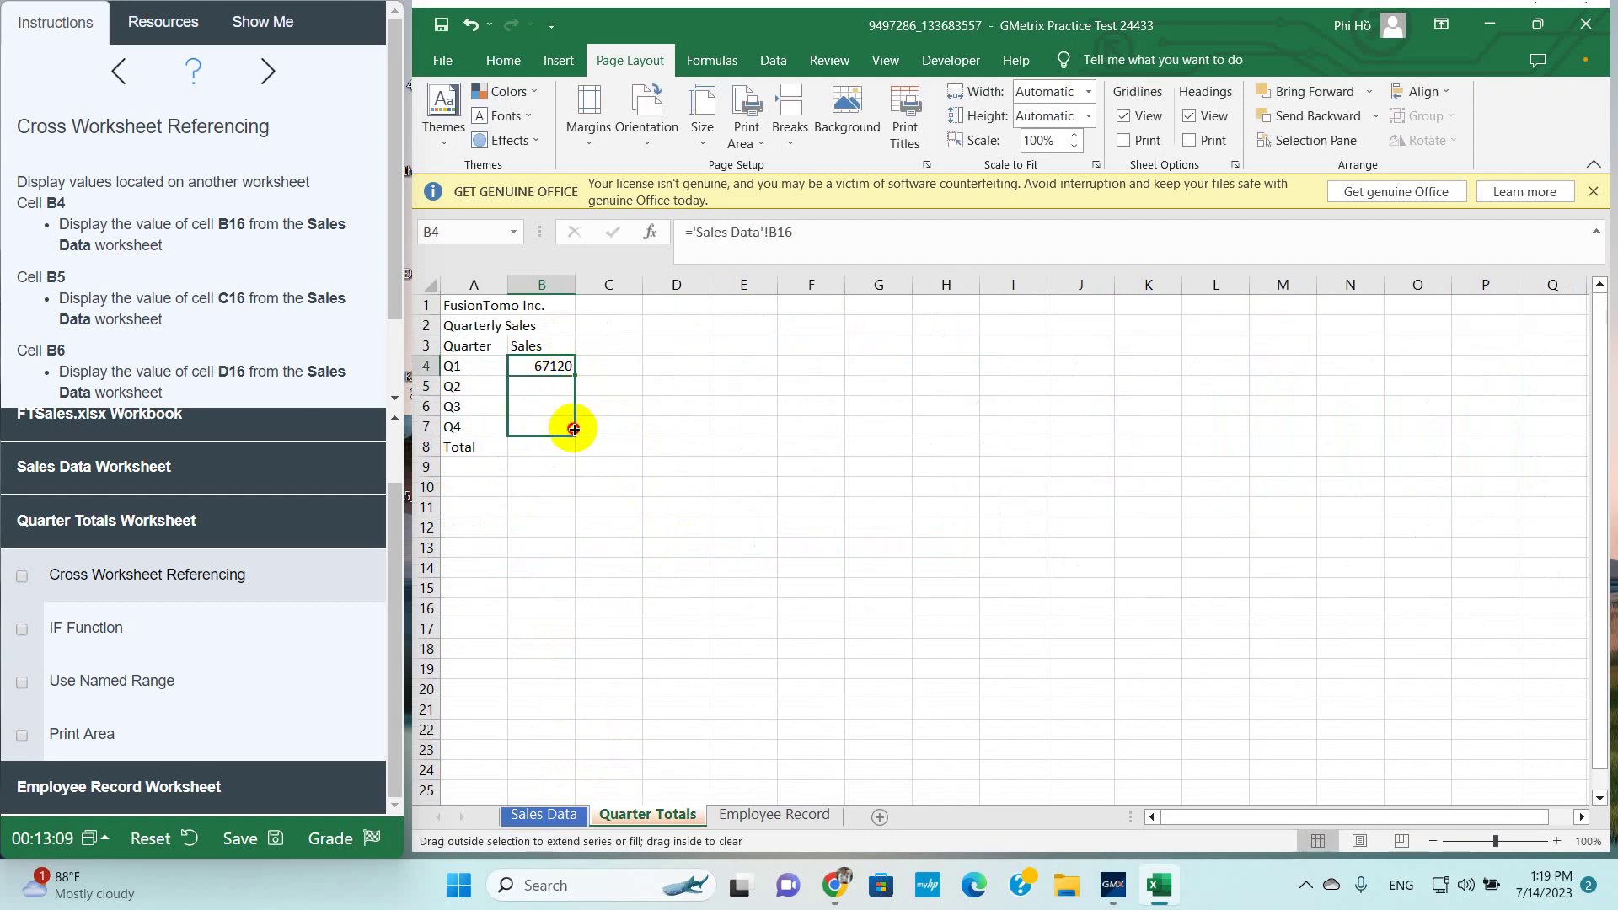
left_click(558, 386)
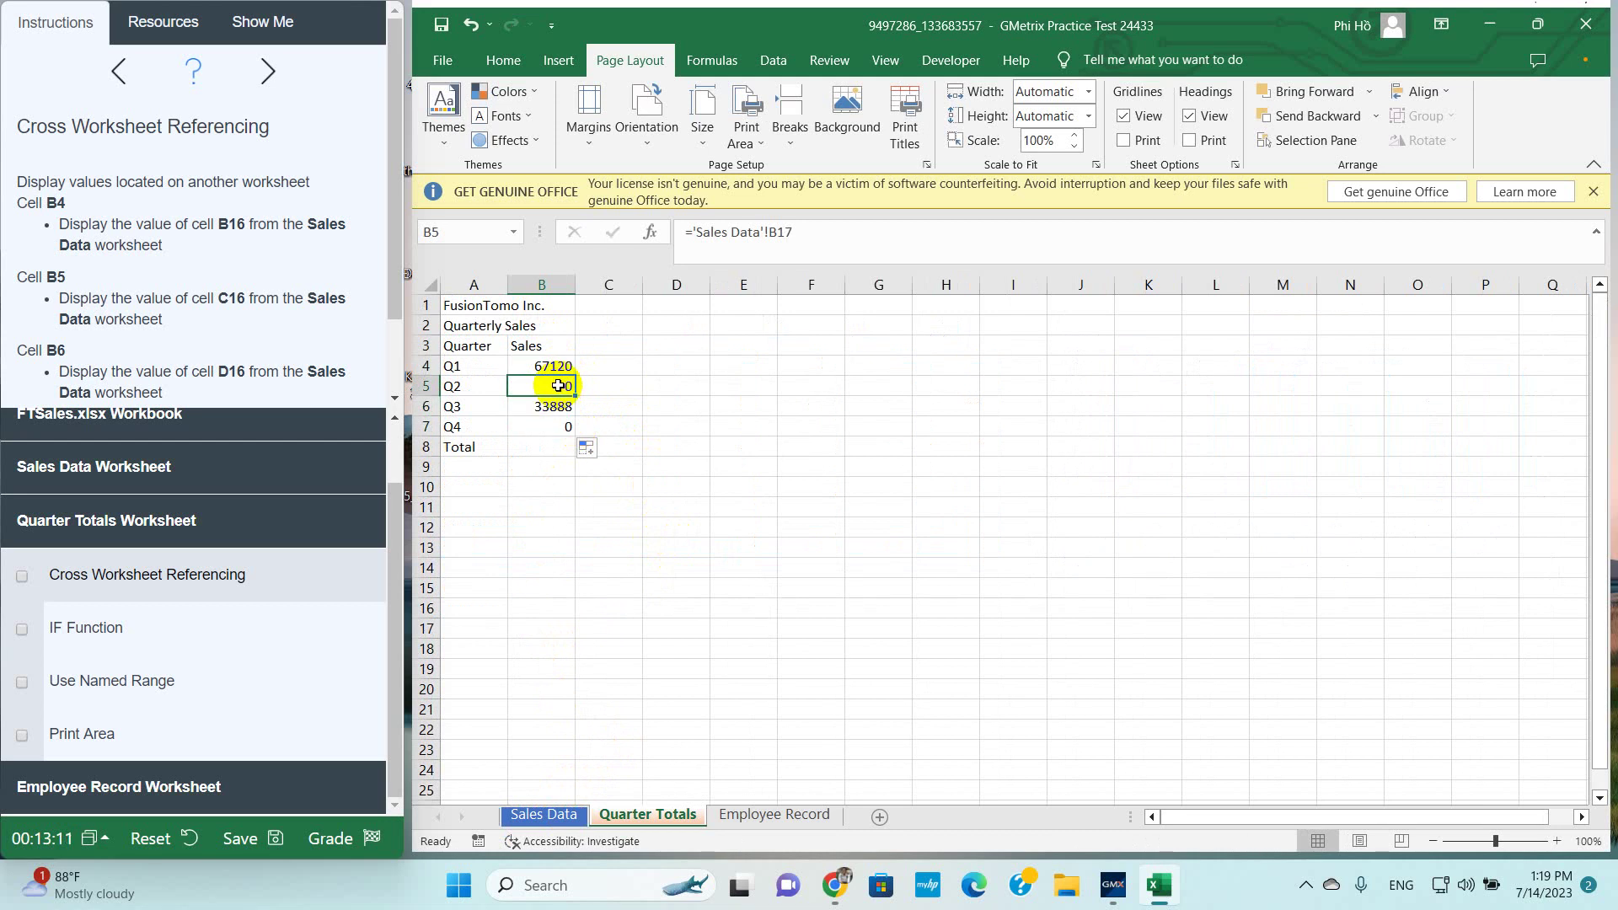
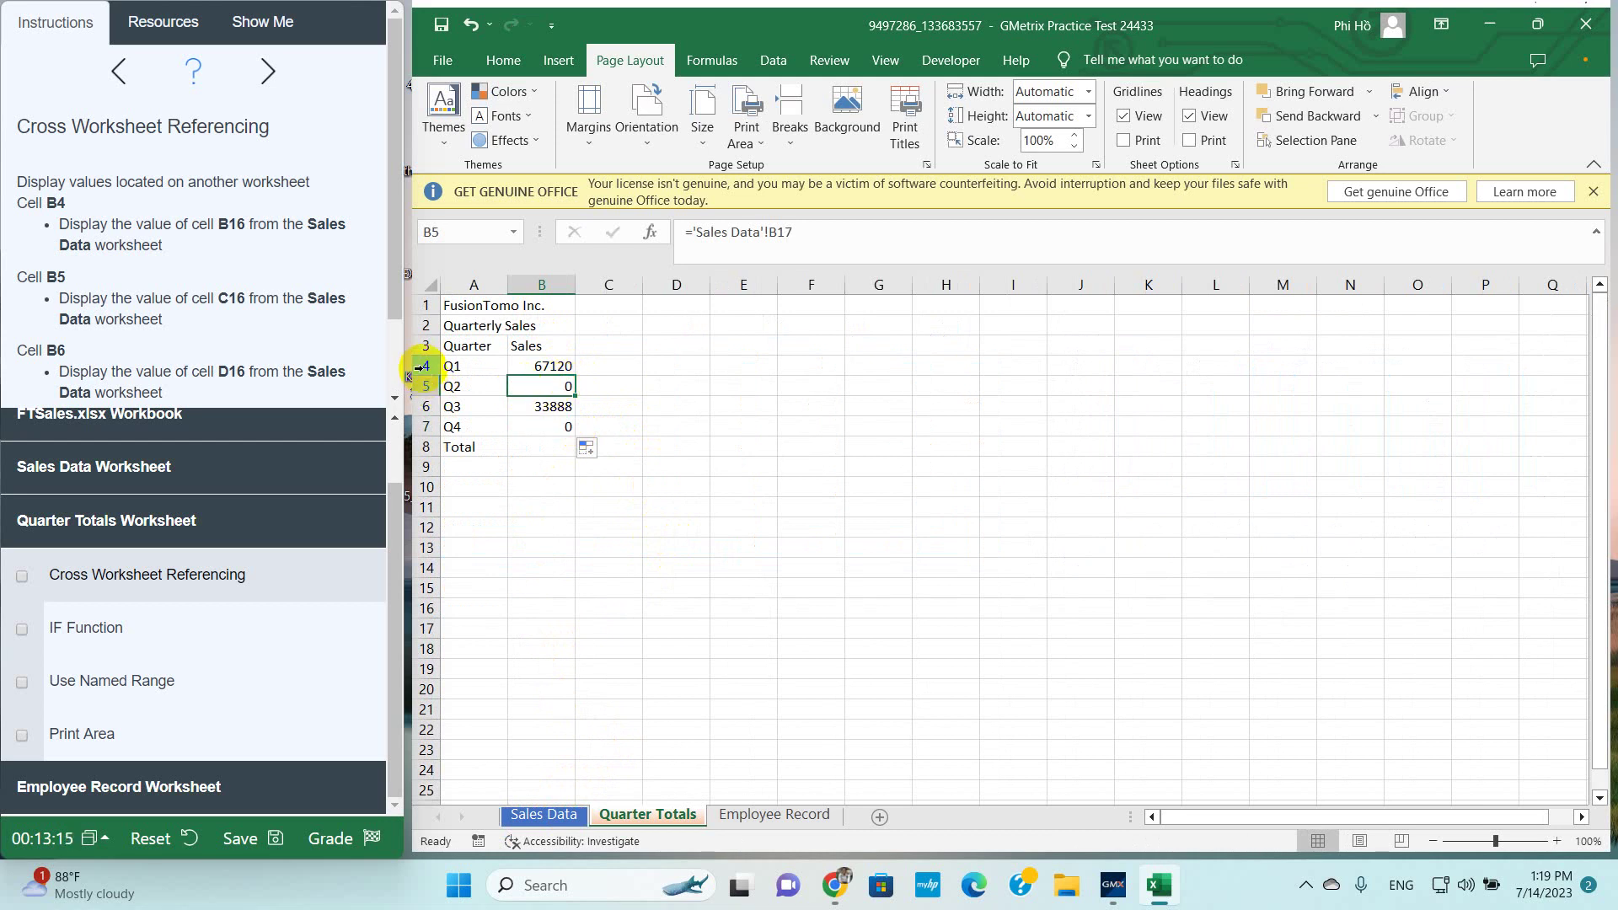
Link B5, B6 and B7 to 'Sales Data'!C16, D16 and E16 respectively
left_click(830, 231)
type("C16")
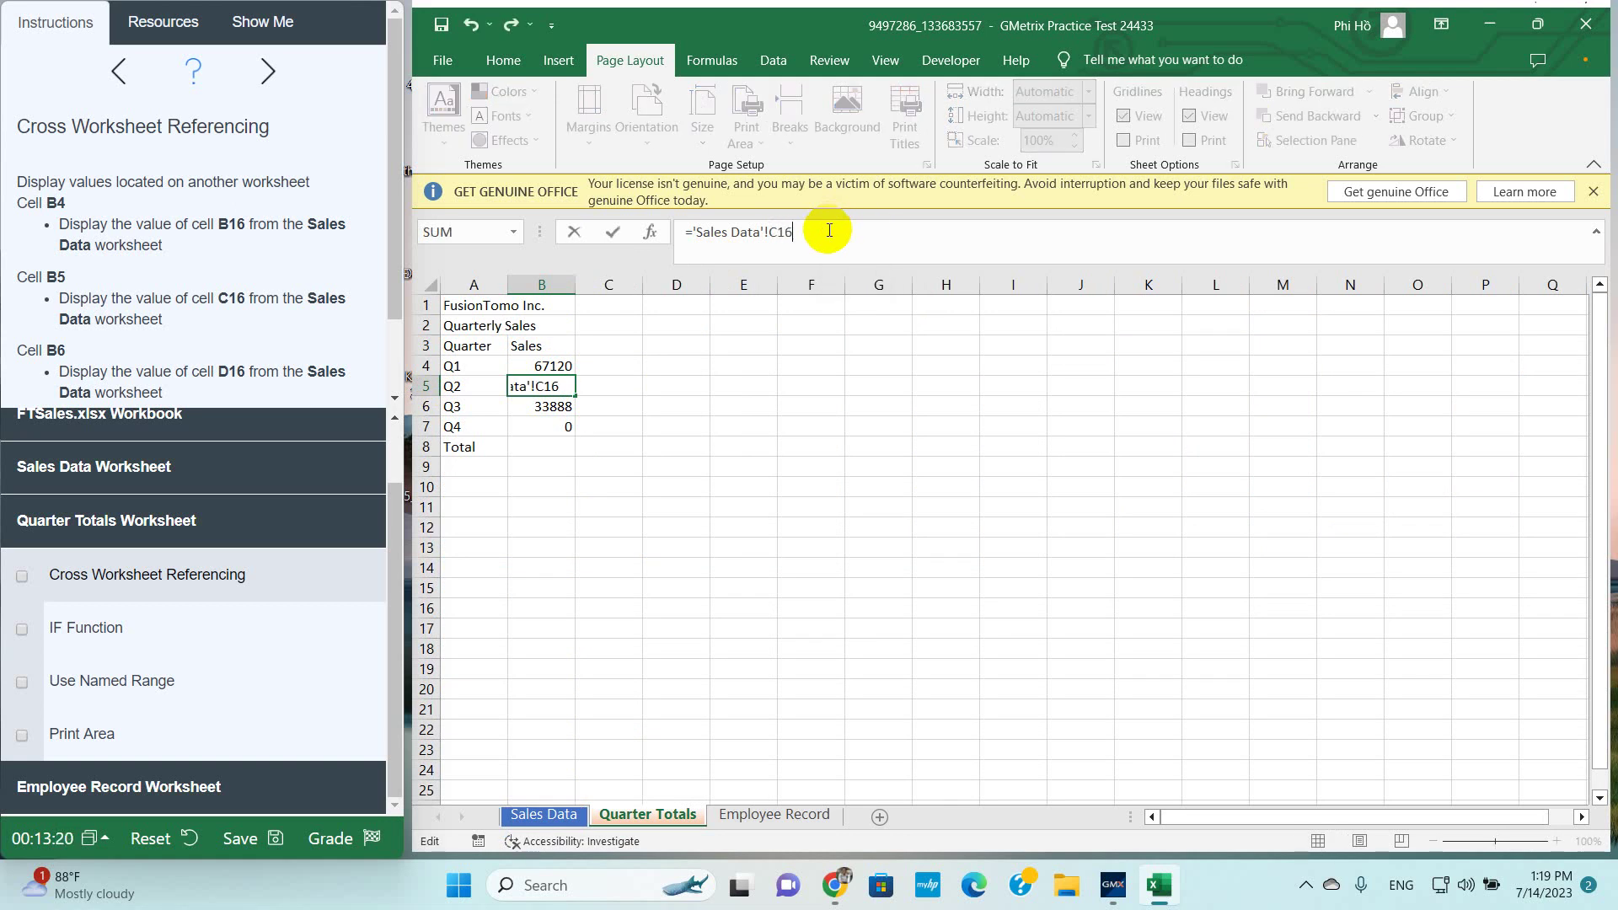
key("Return")
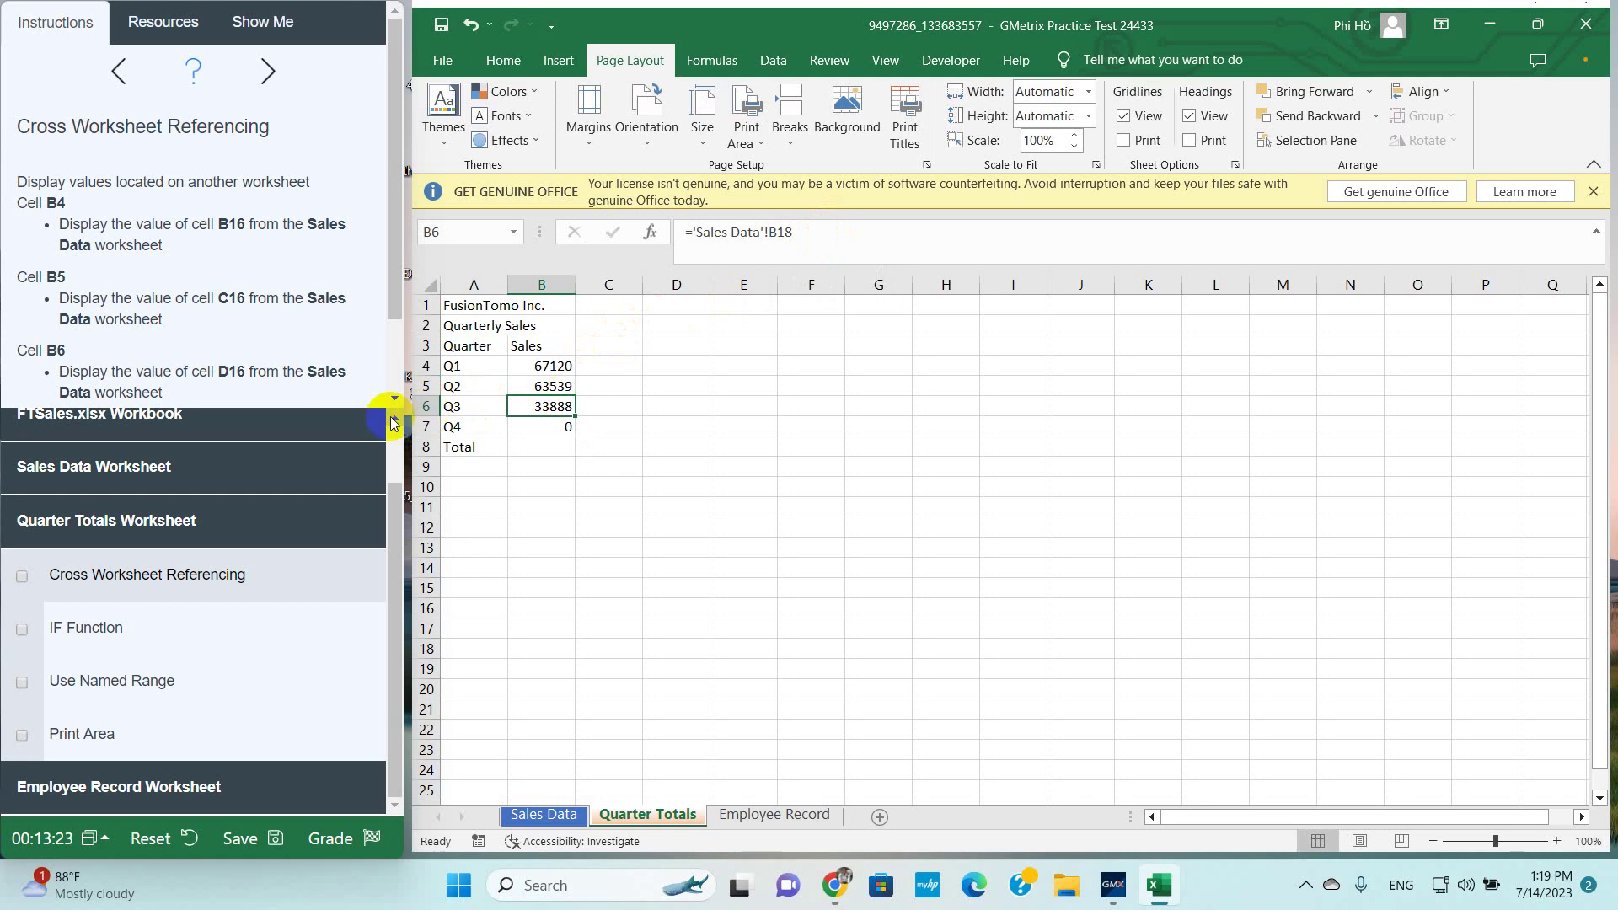
left_click(794, 231)
type("D16")
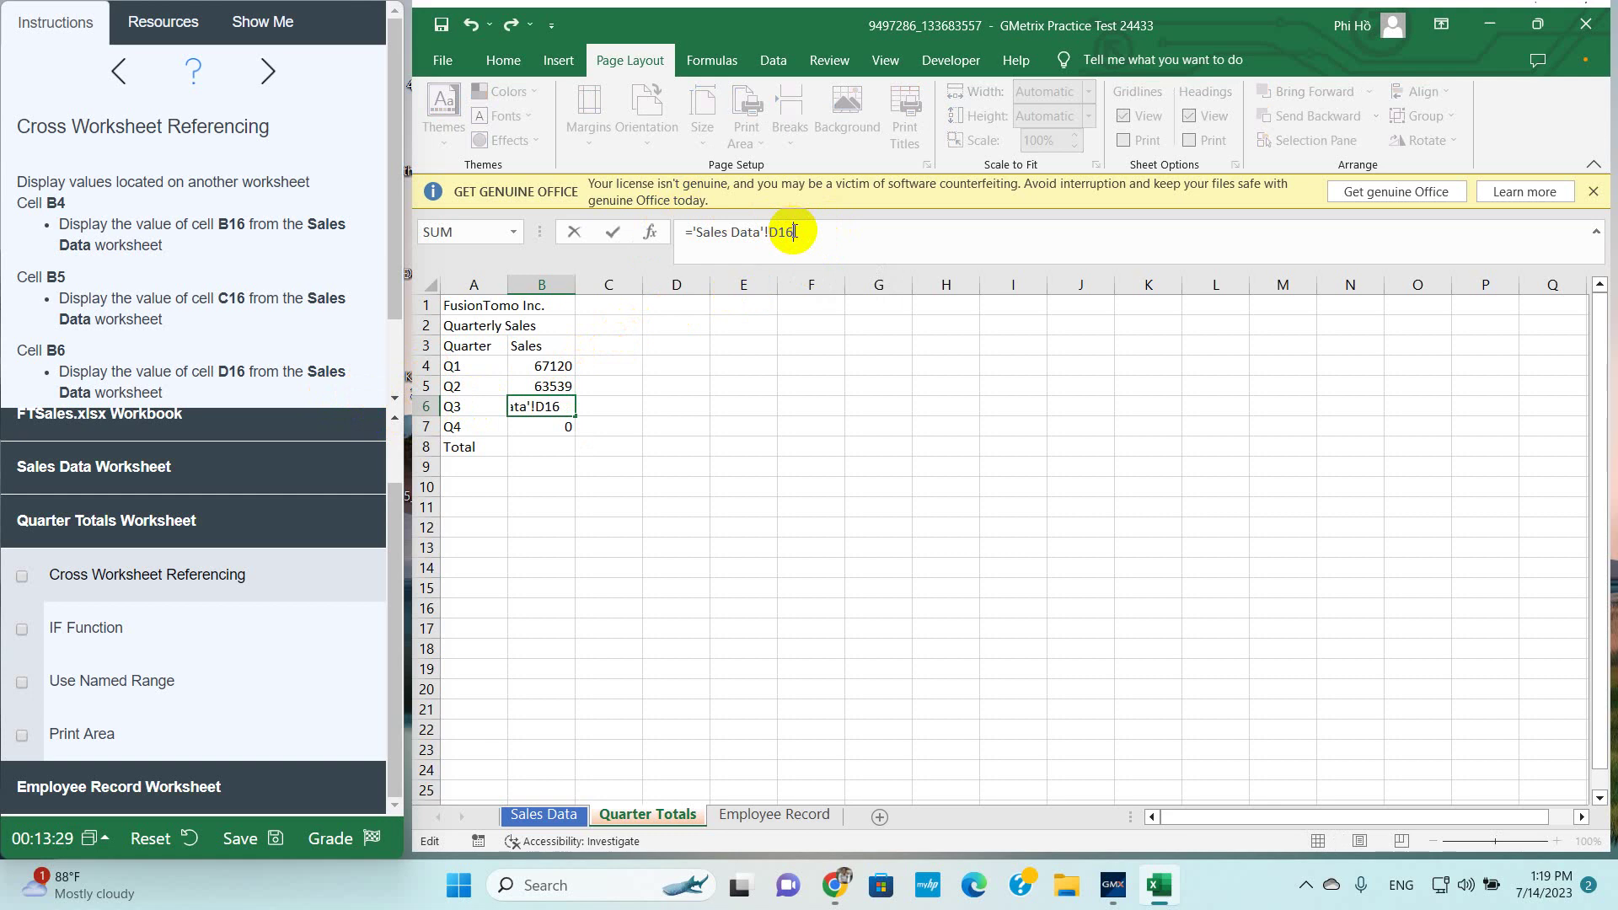
key("Return")
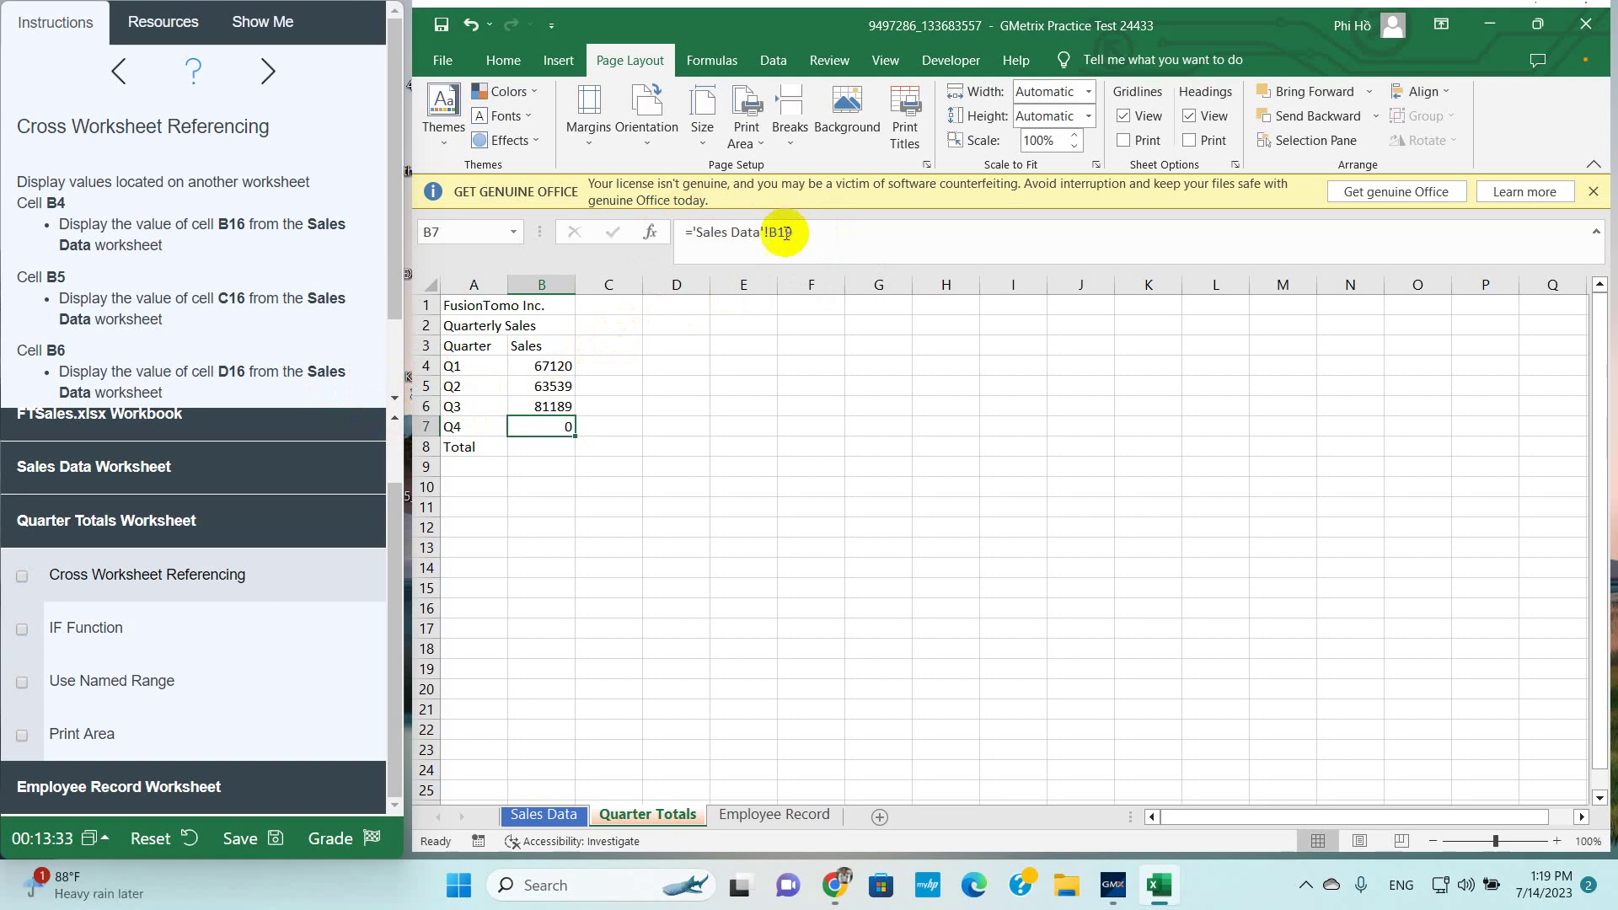
left_click_drag(394, 309, 401, 371)
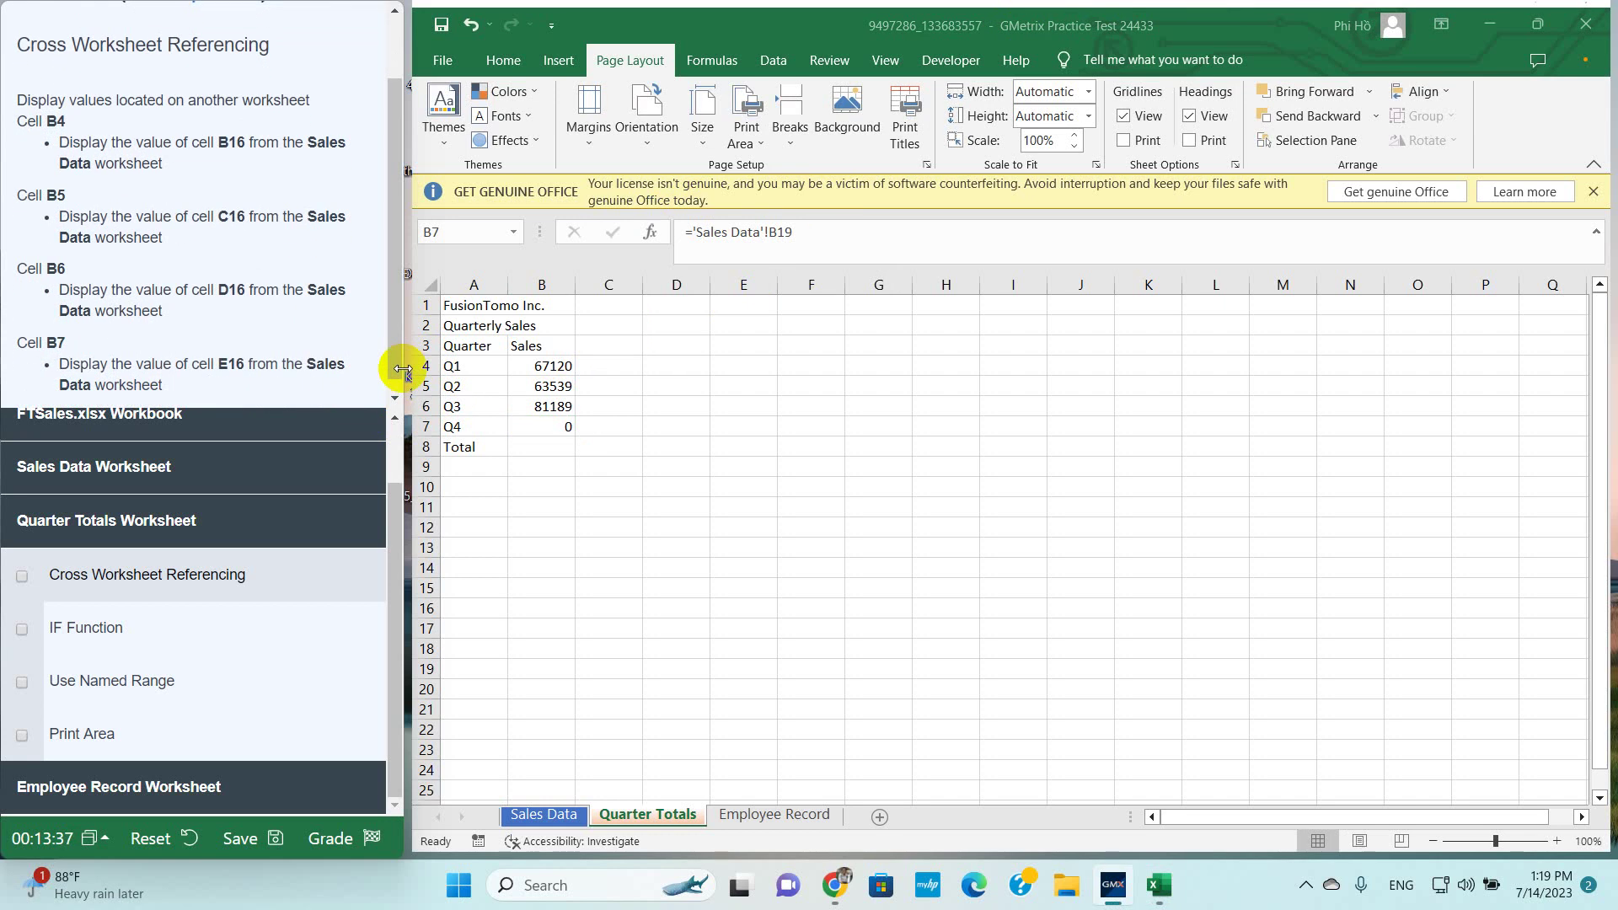
left_click(563, 425)
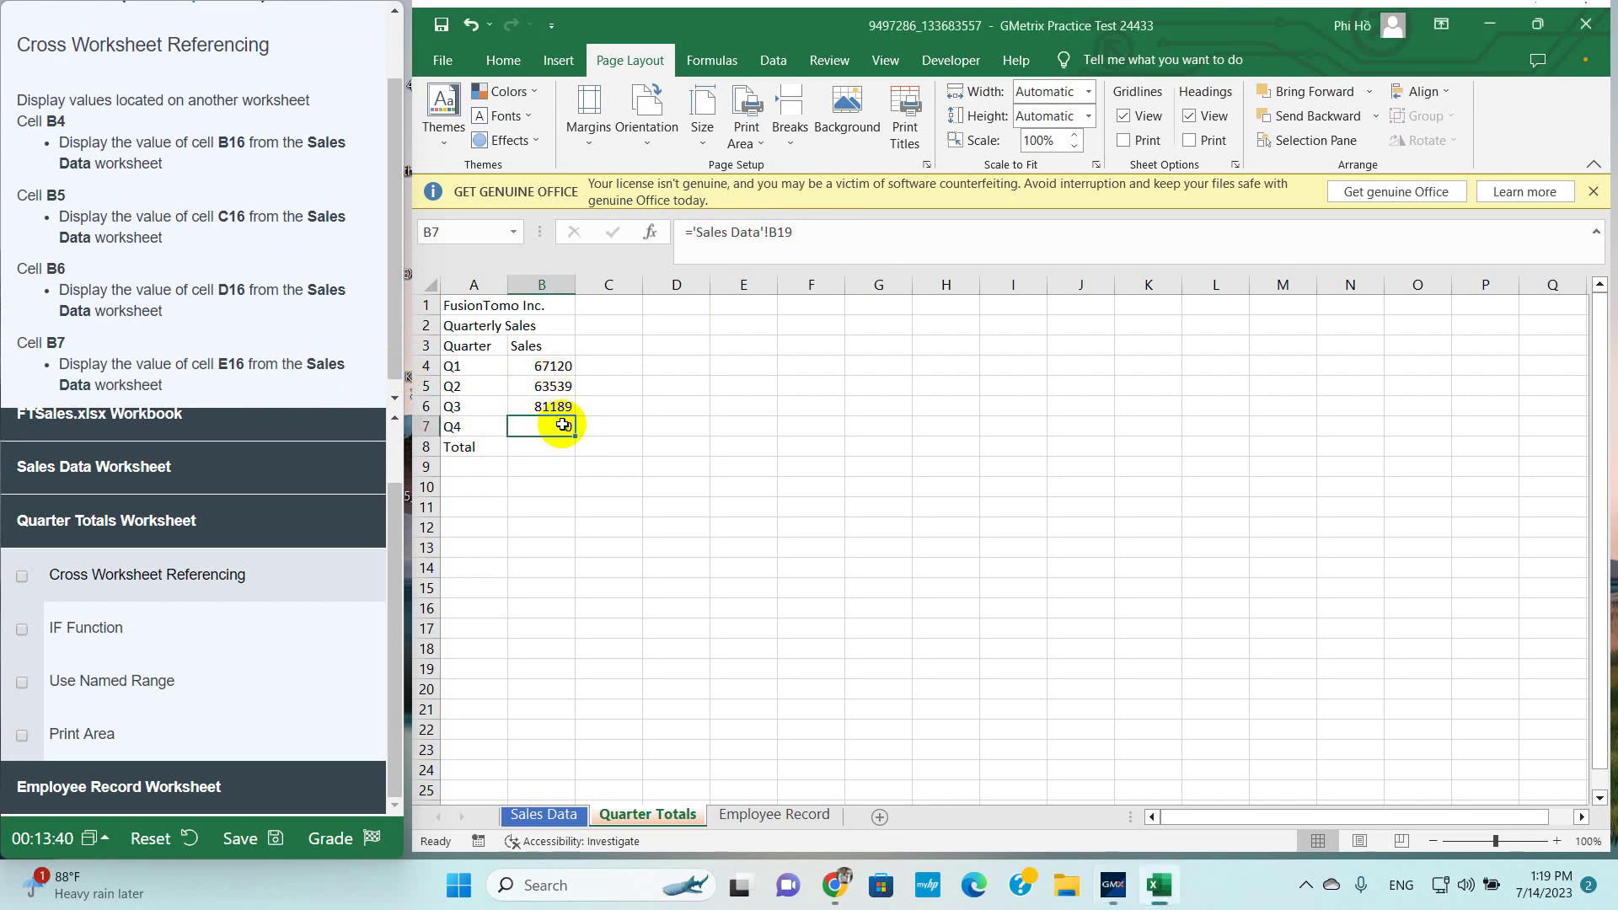
left_click(790, 245)
type("E16")
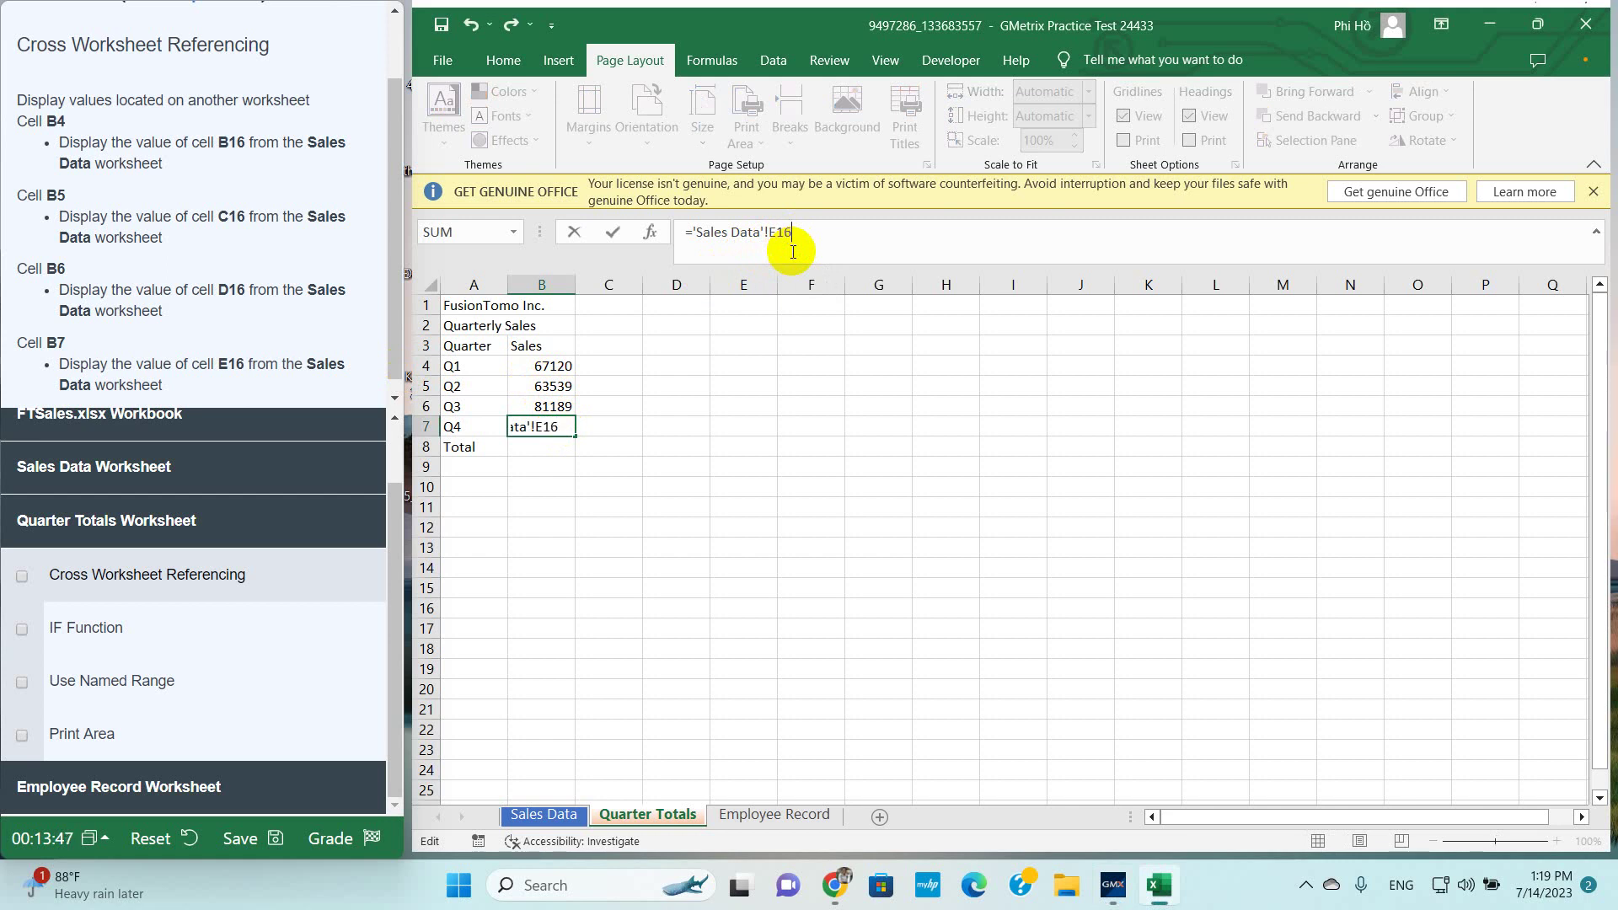
key("Return")
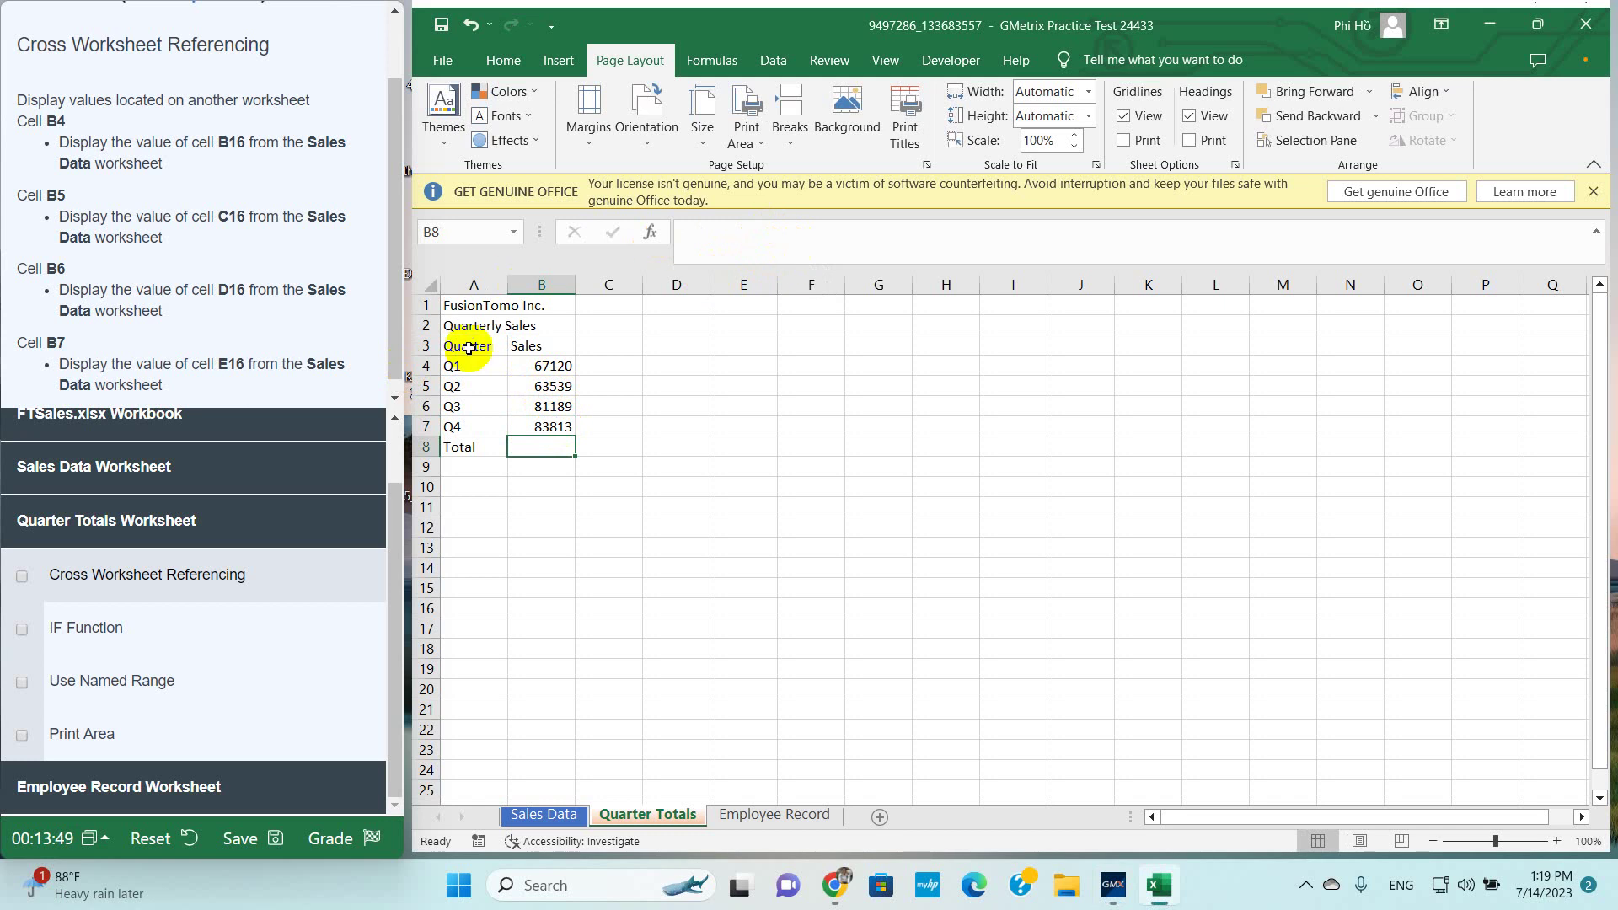
left_click(395, 399)
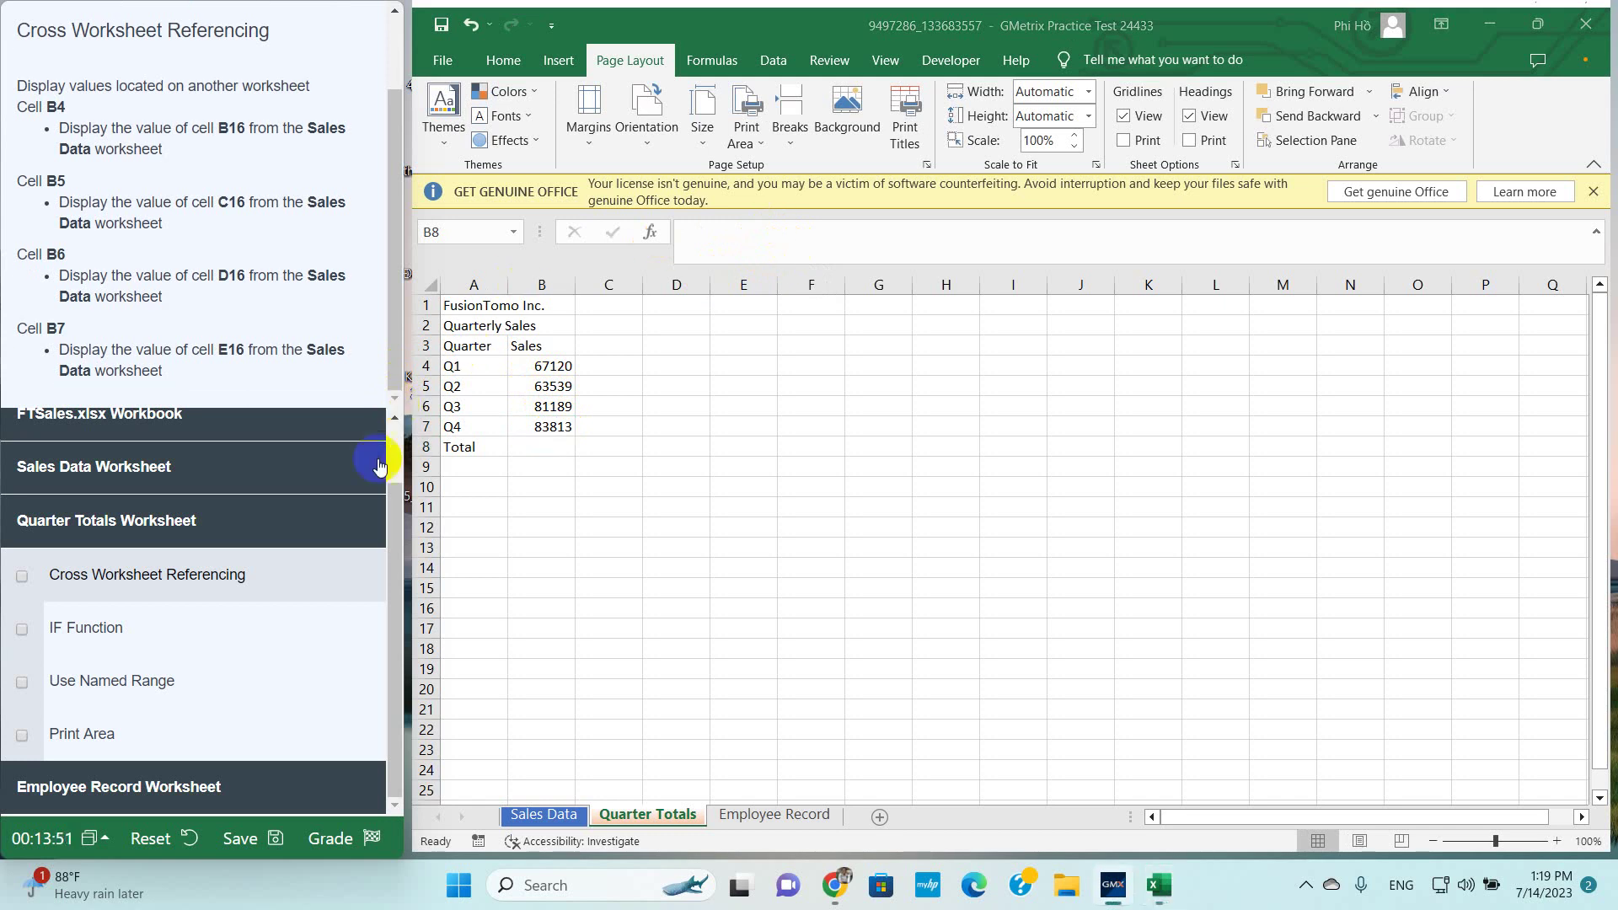
Mark the cross-worksheet task done and enter a B5-versus-B4 comparison formula in C5
left_click(23, 578)
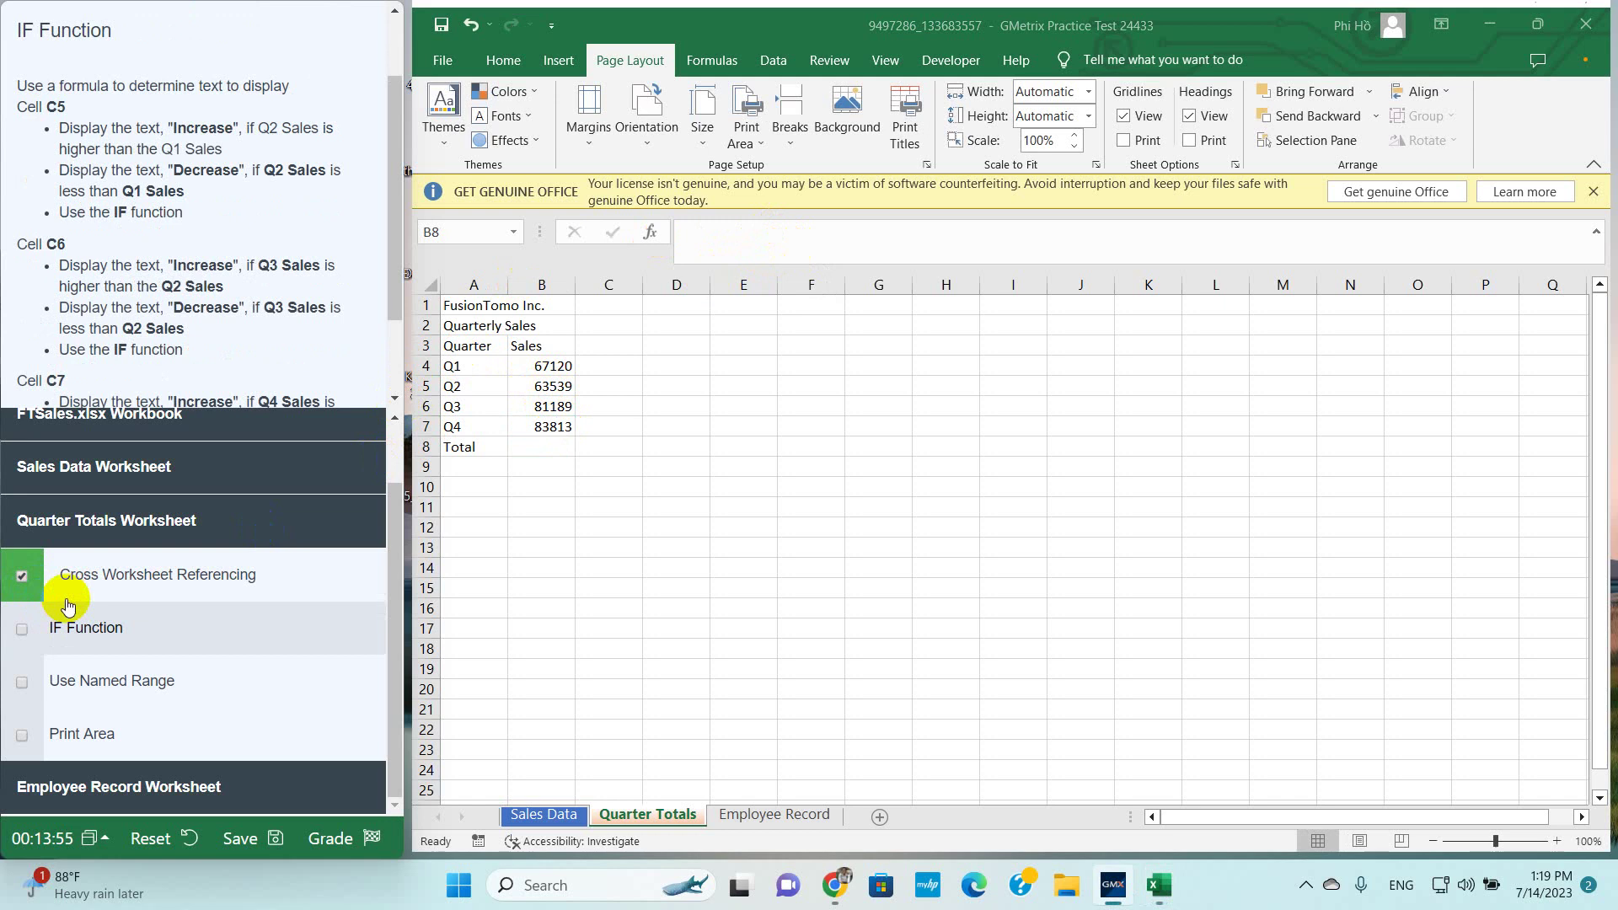
left_click(594, 389)
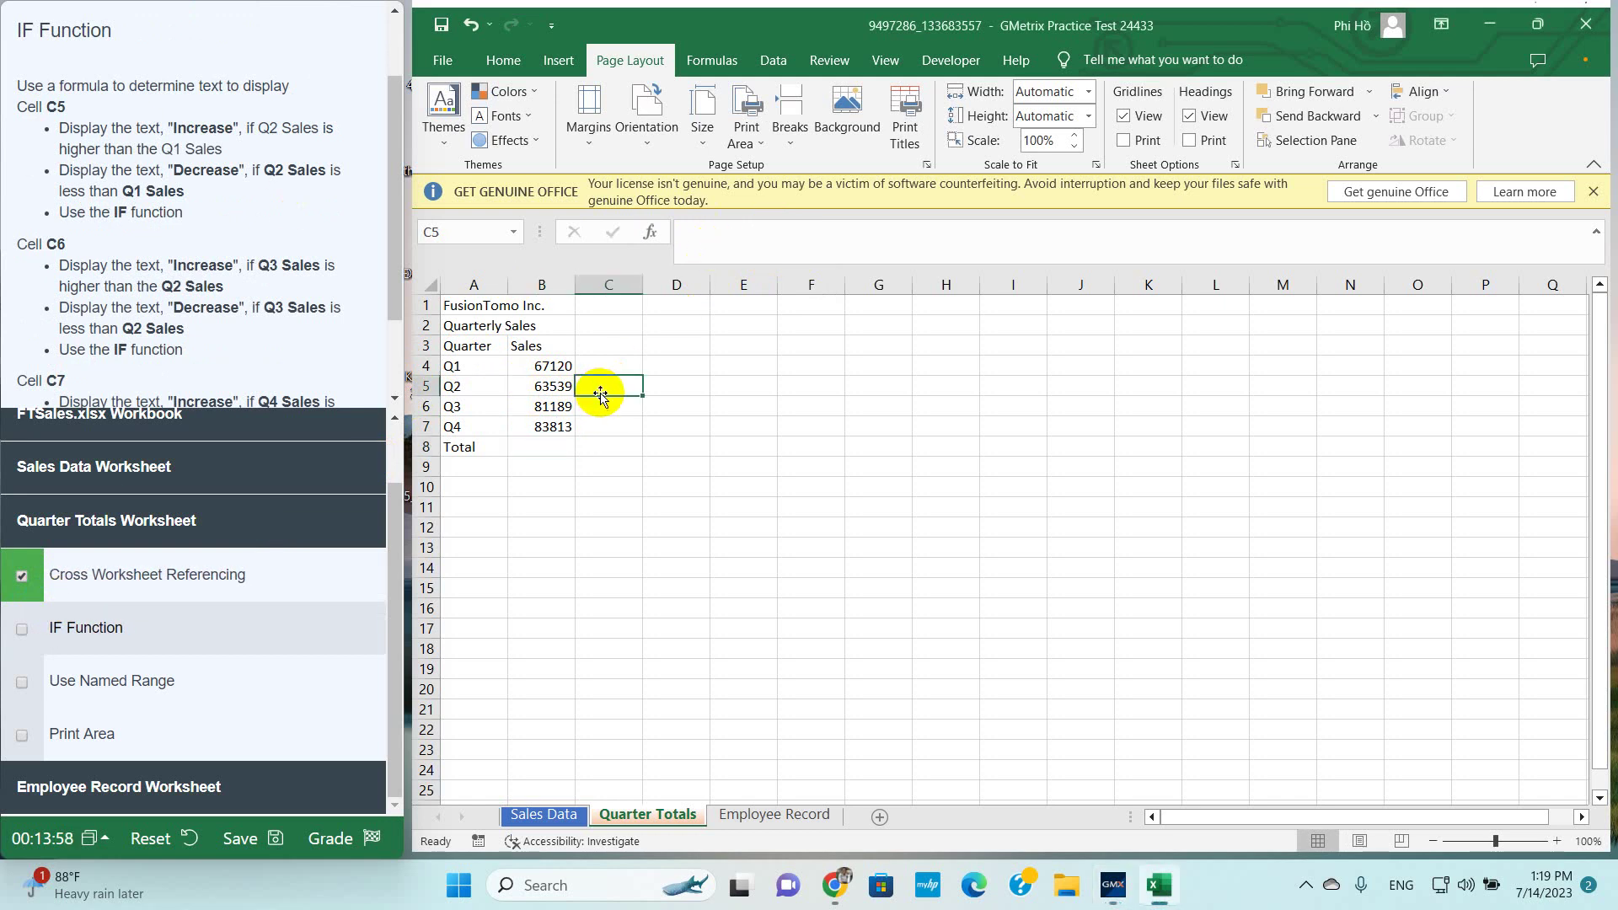
double_click(203, 129)
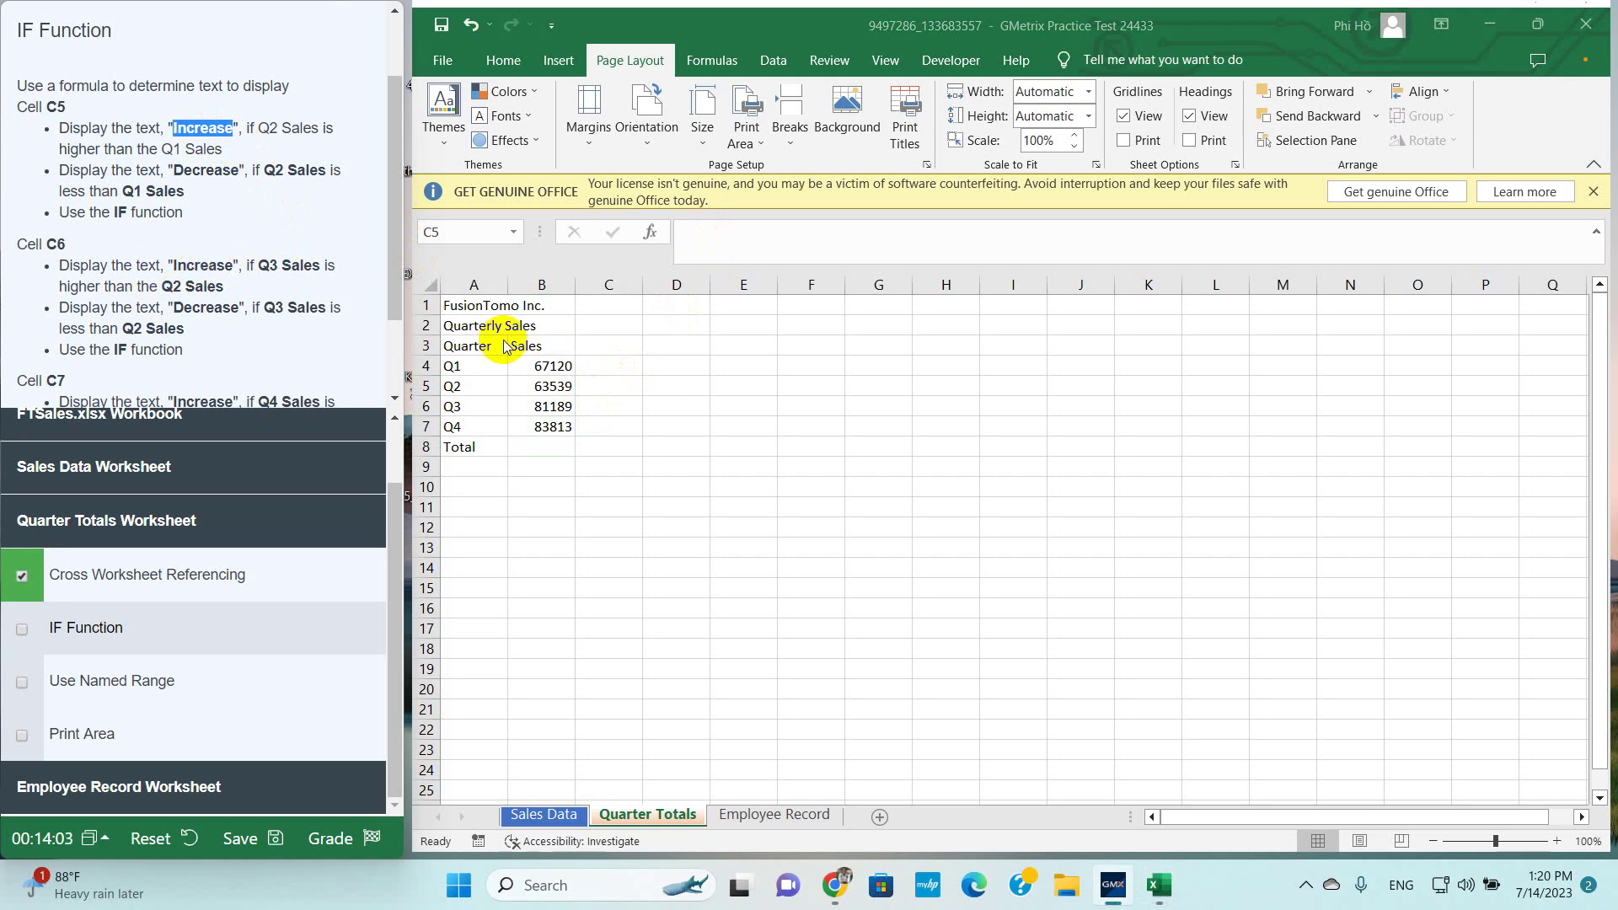
left_click(605, 385)
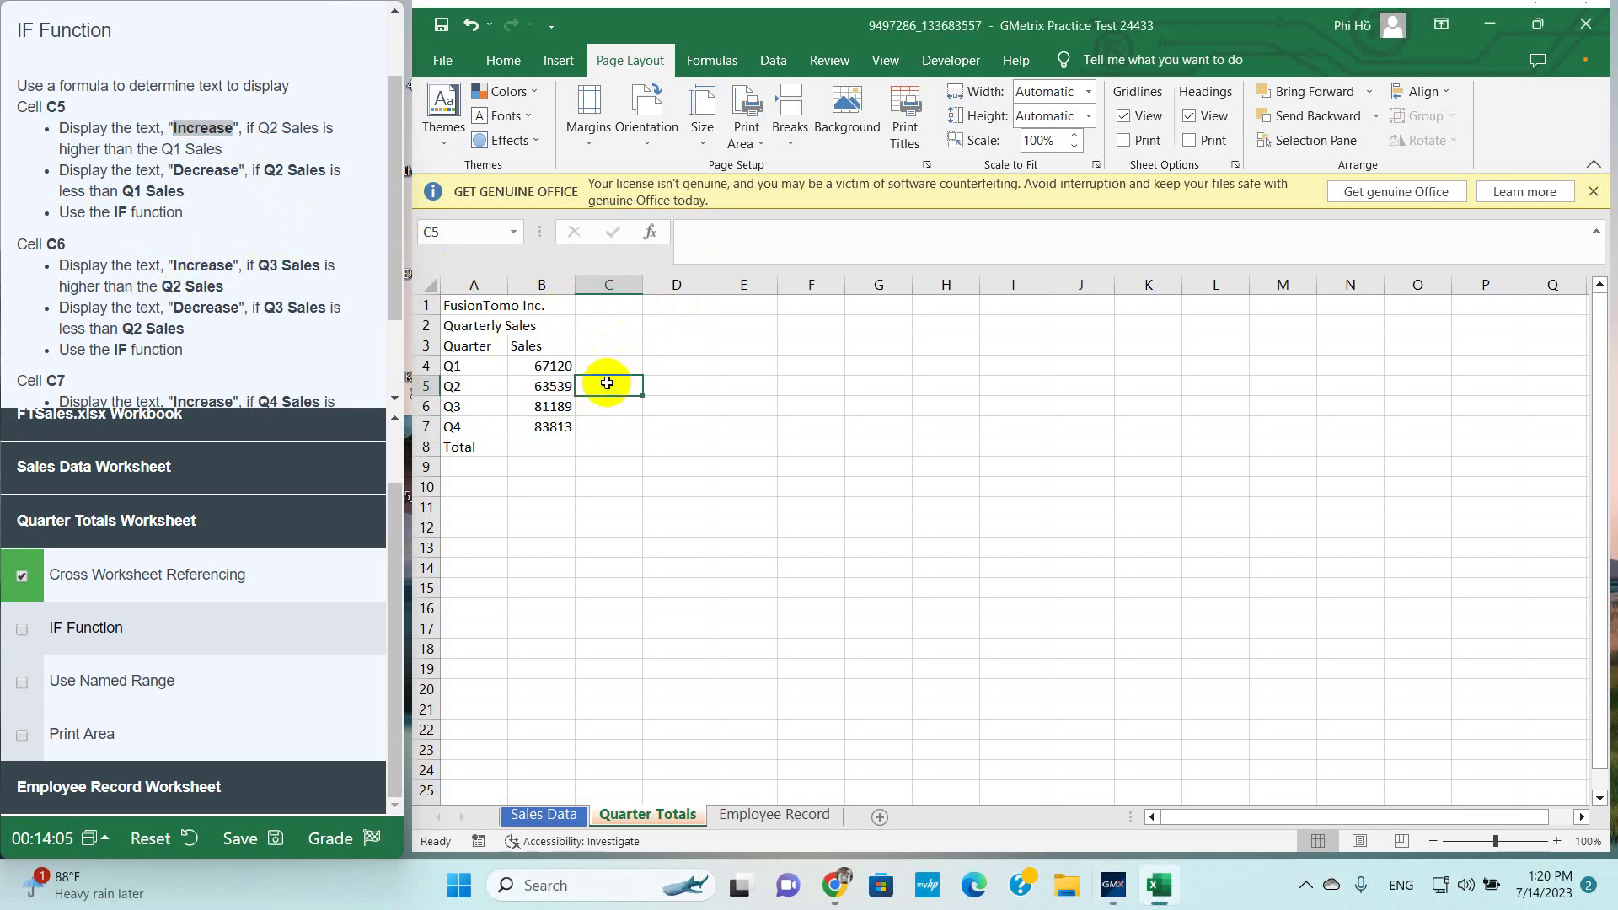
type("=")
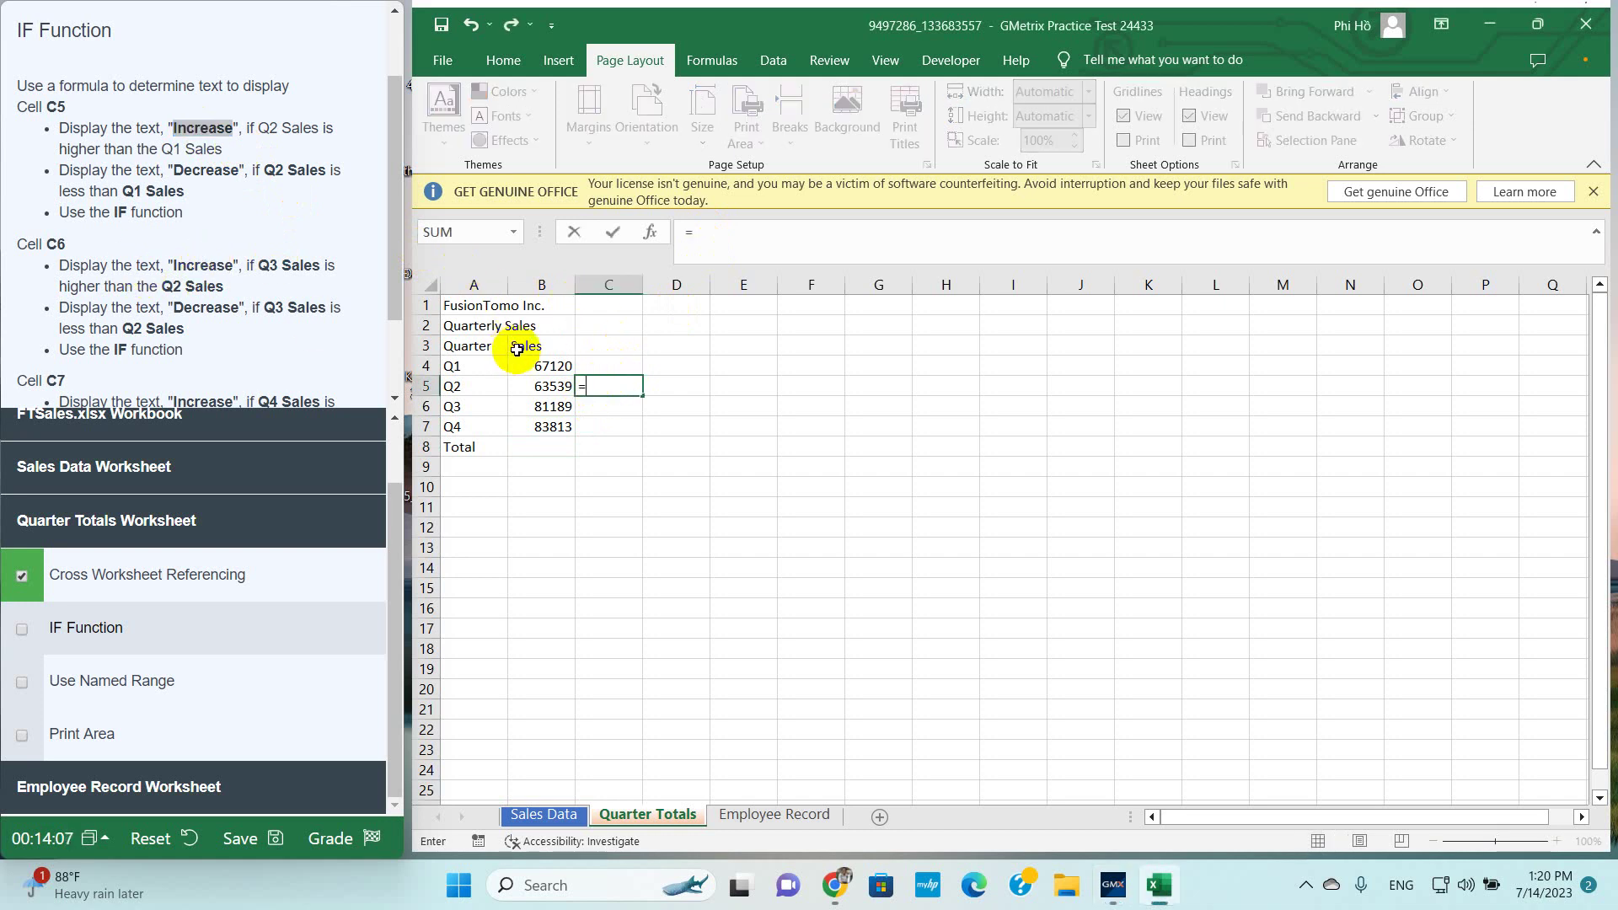
left_click(539, 384)
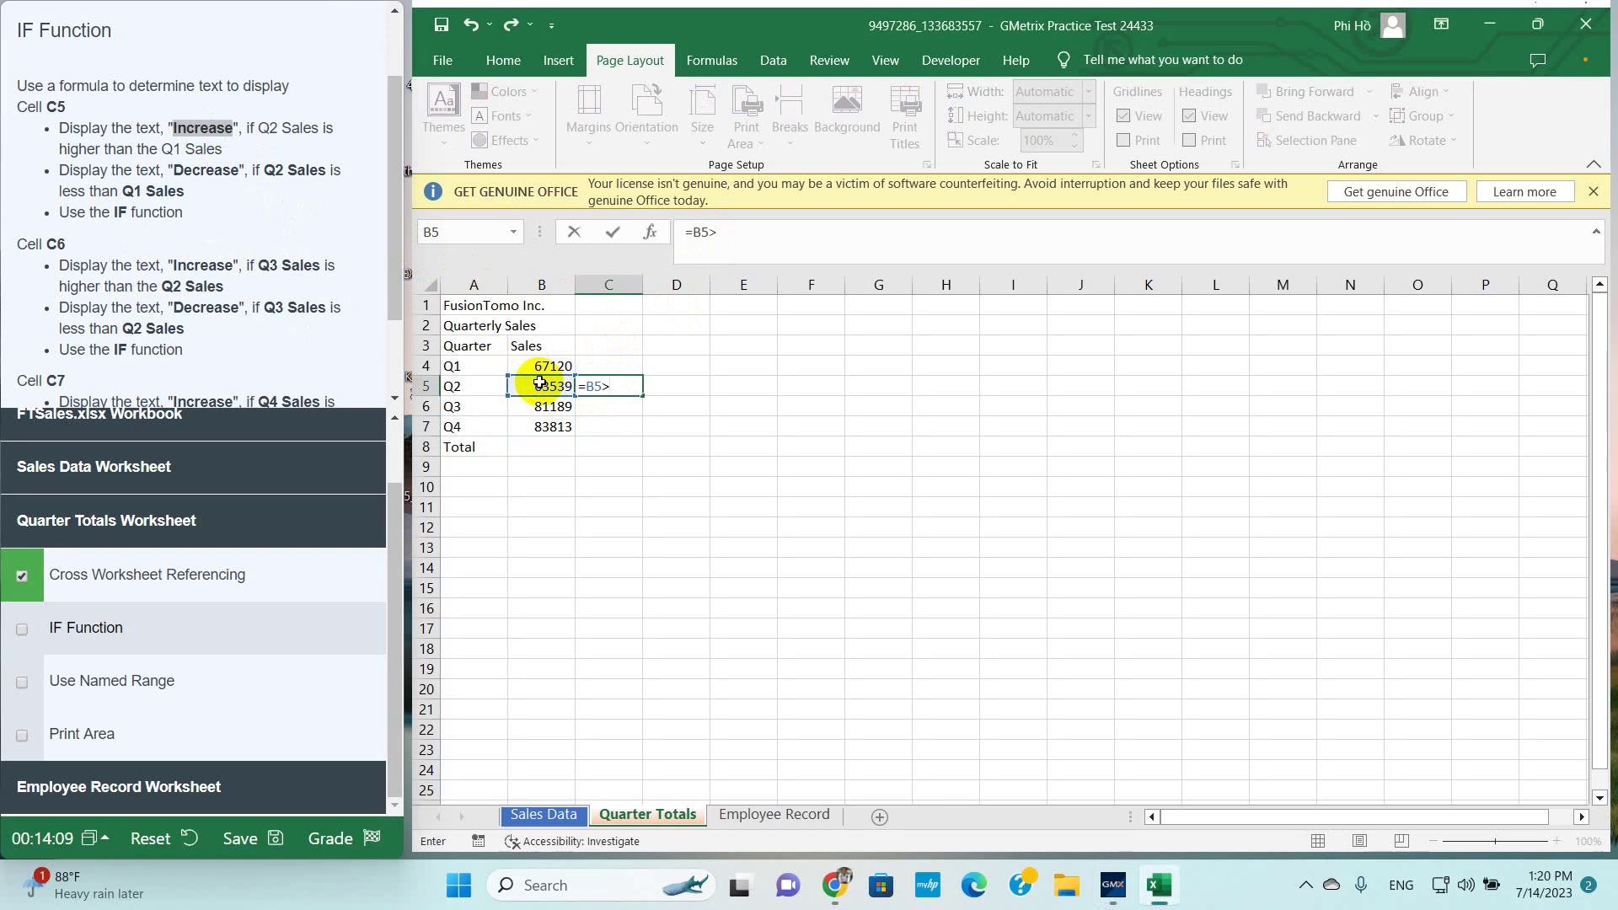
left_click(539, 367)
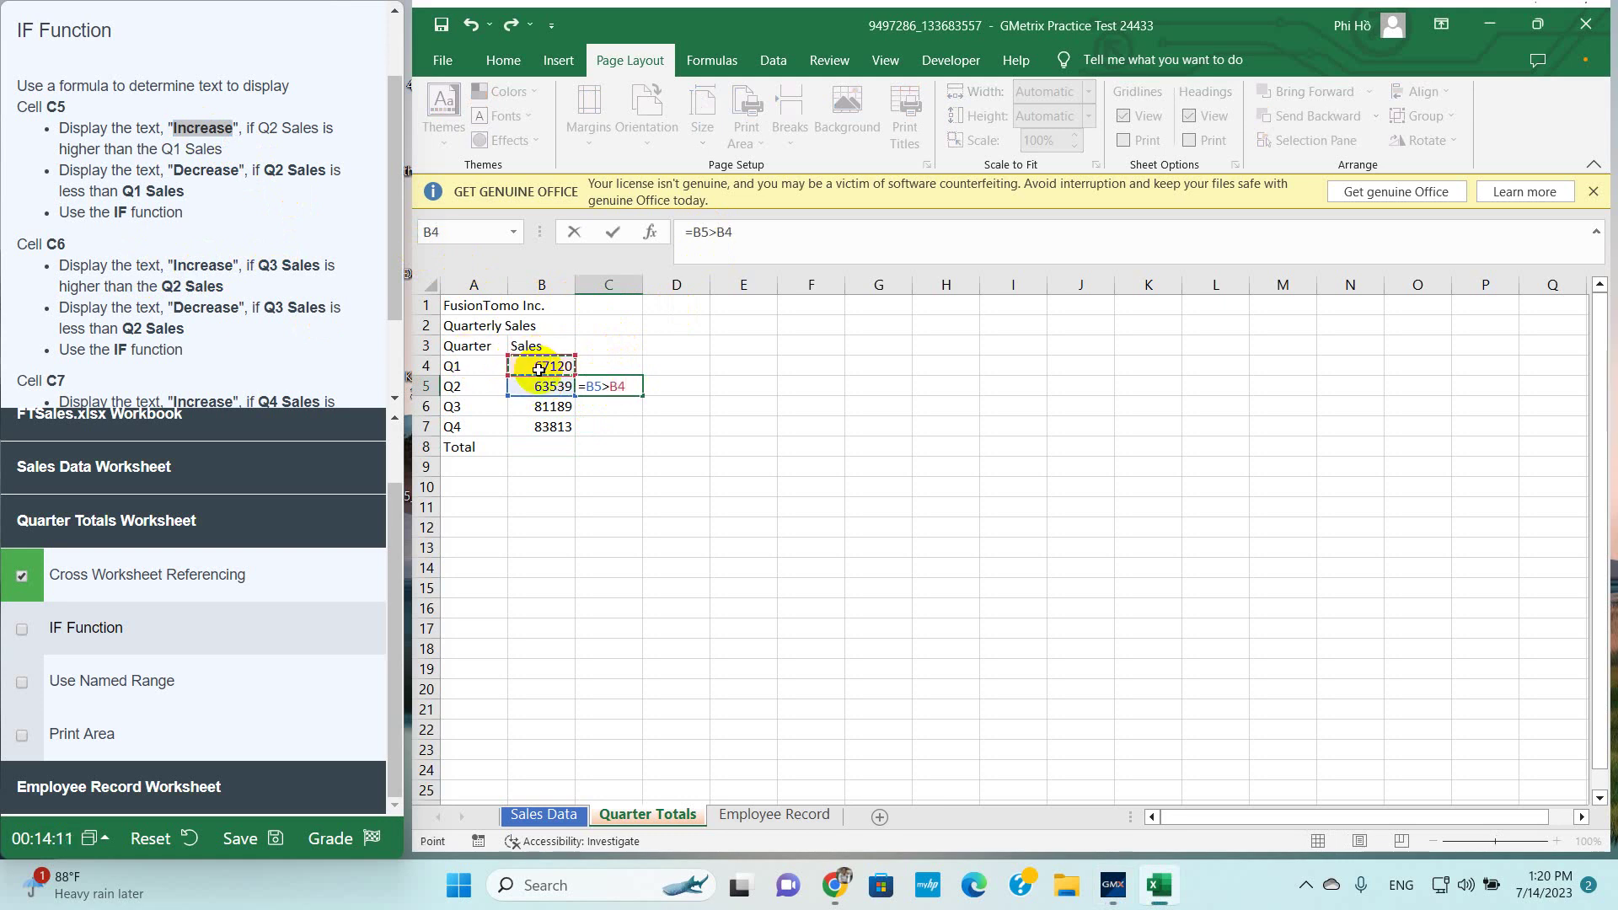
key("Return")
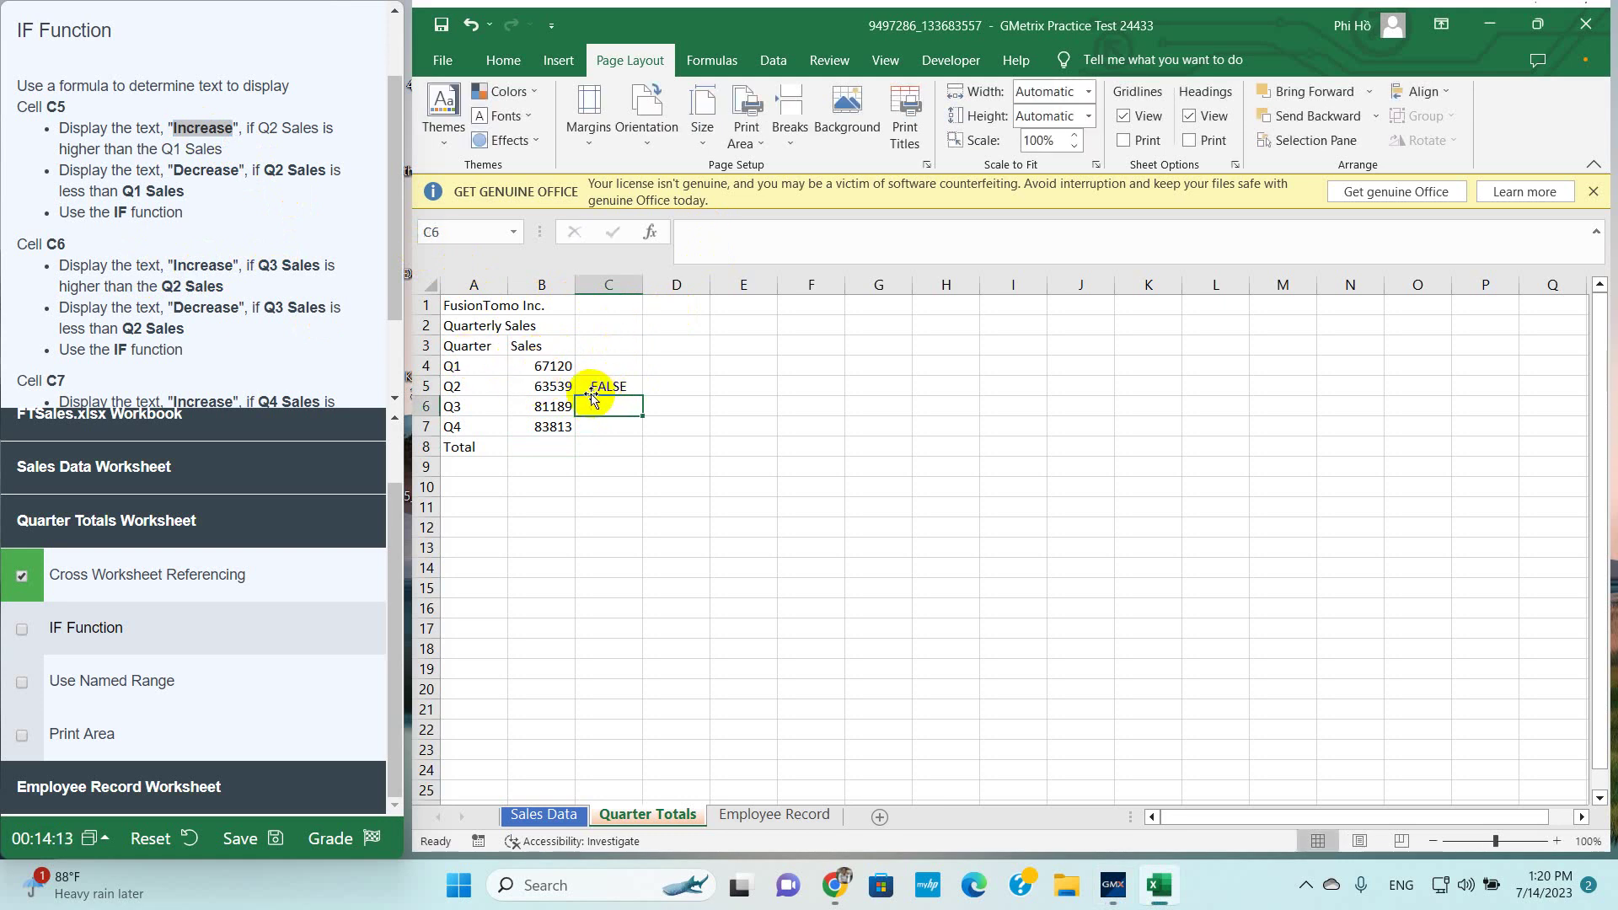
Turn C5 into =IF(B5>B4,"Increase","Decrease")
double_click(591, 387)
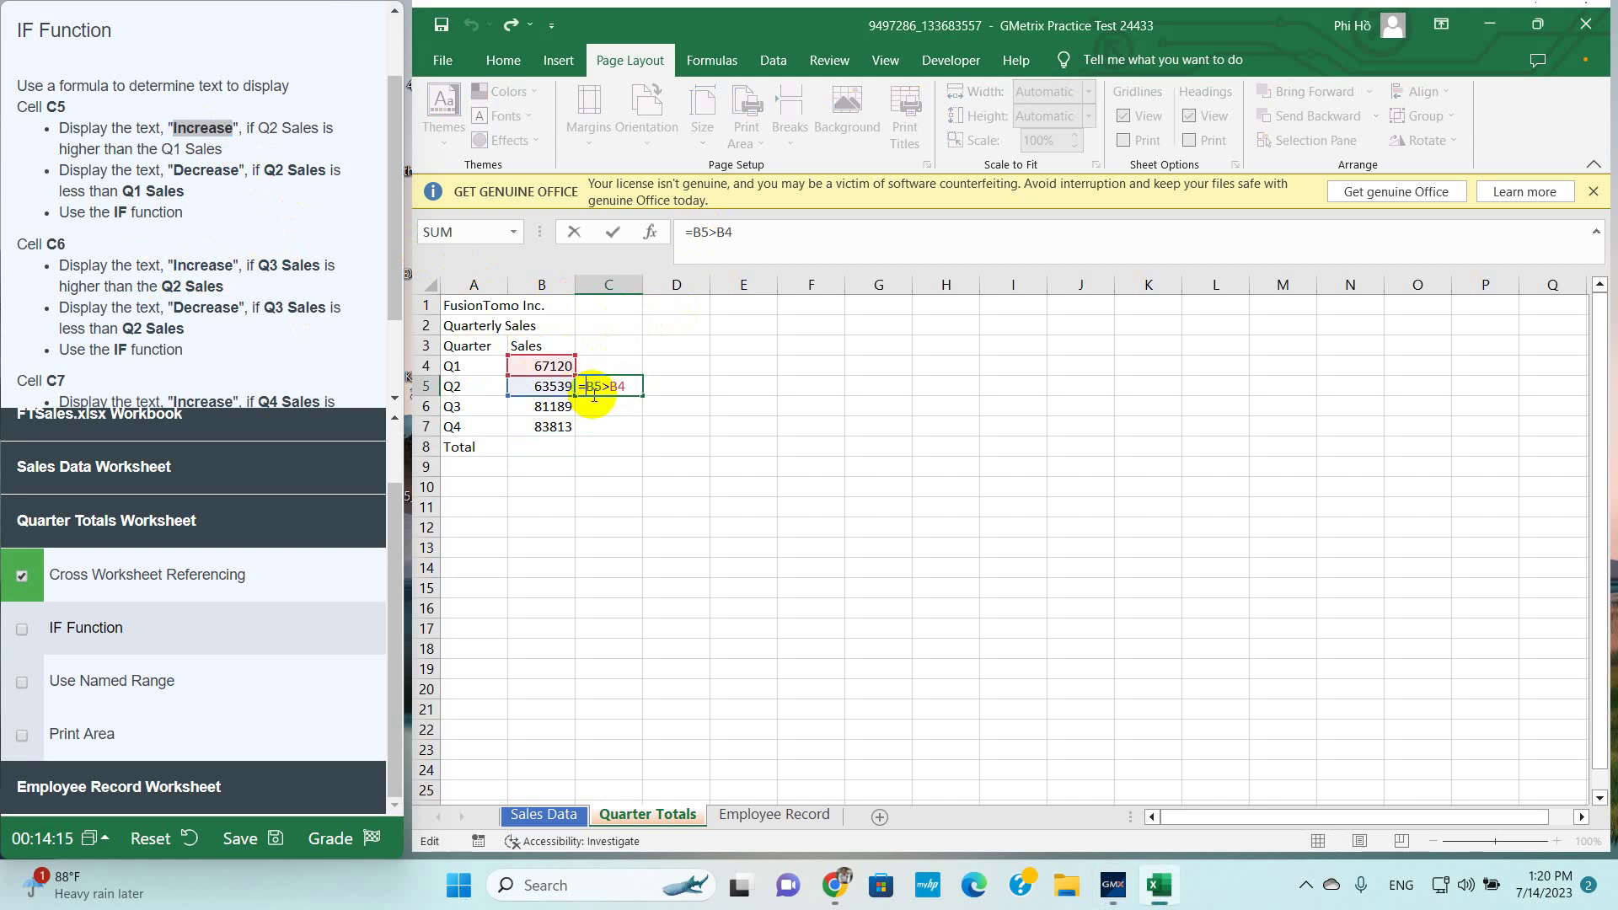
type("IF(")
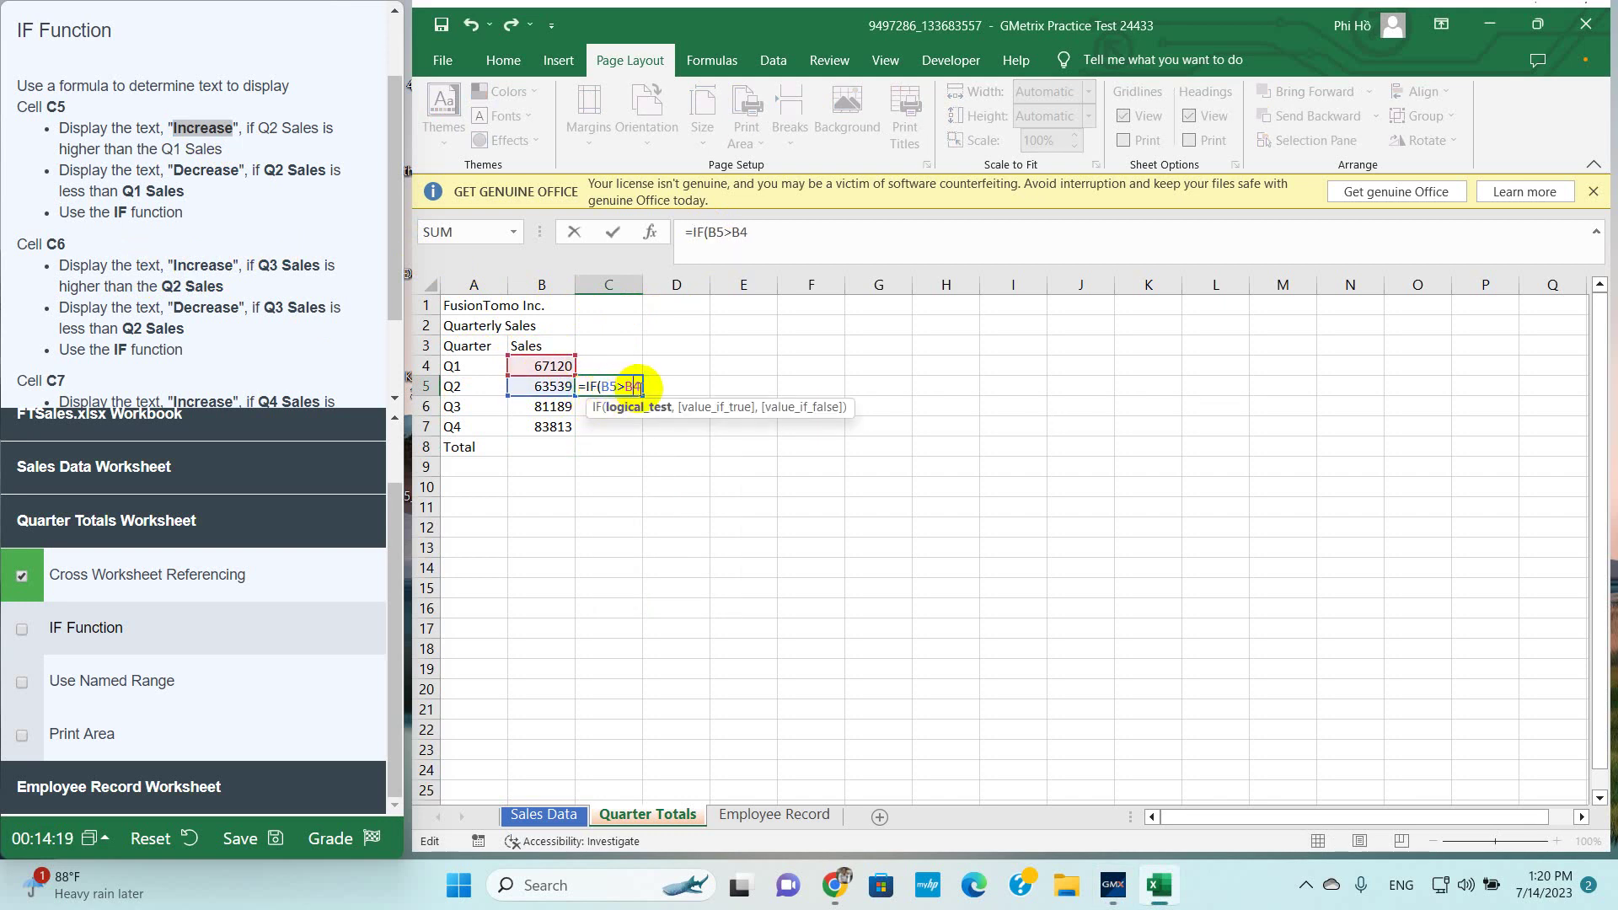
type(",\"Increase")
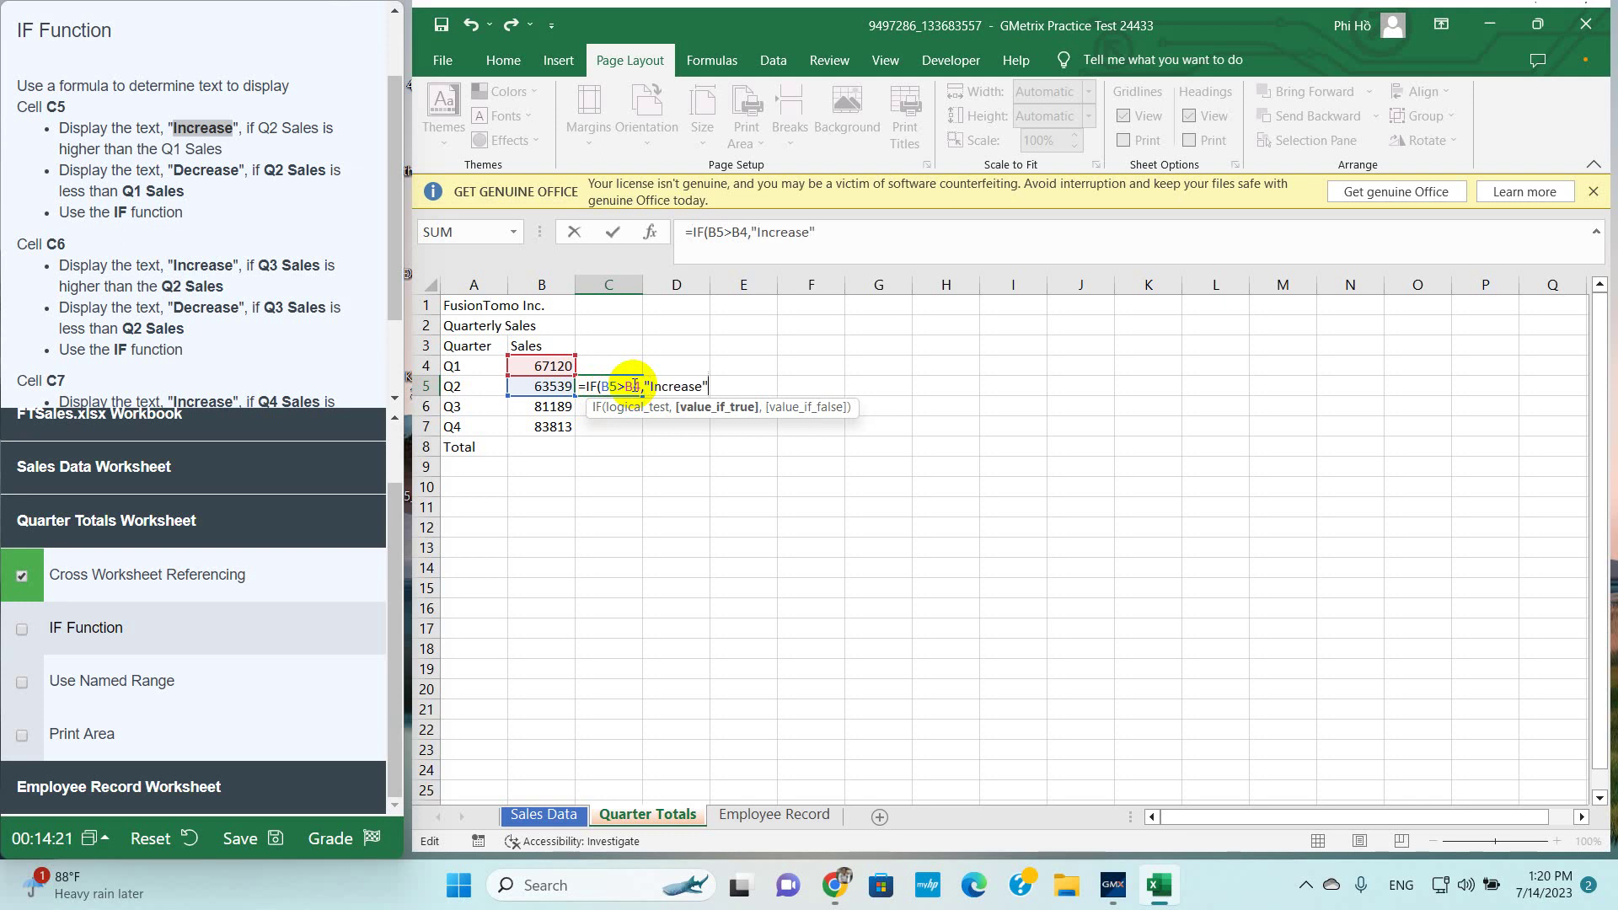
type(",\"")
key("Return")
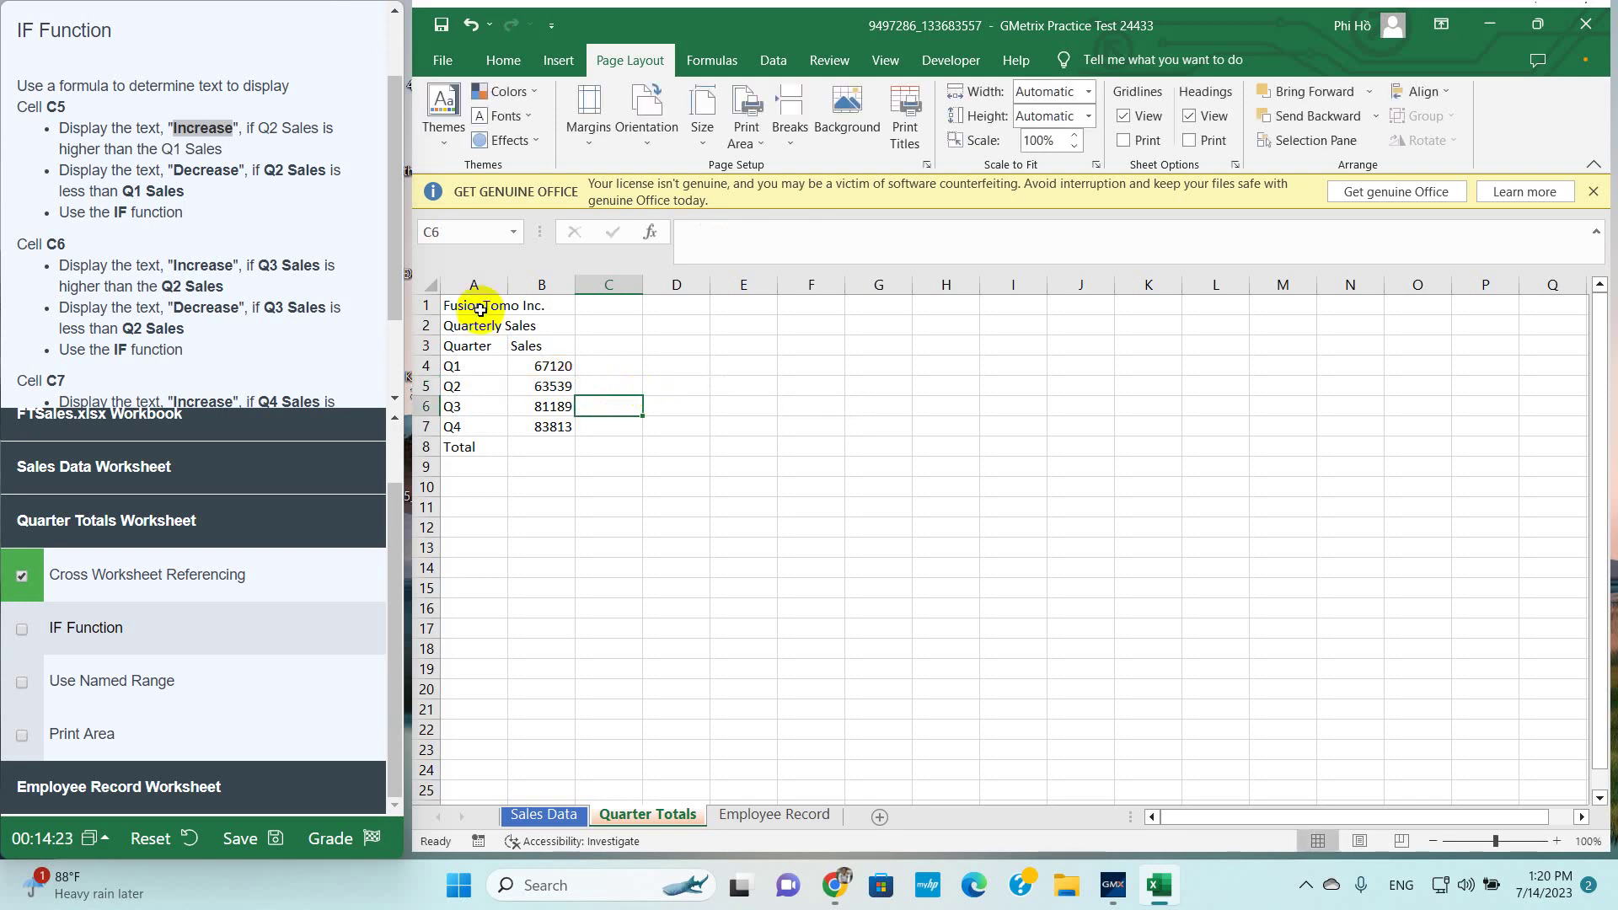
left_click(202, 306)
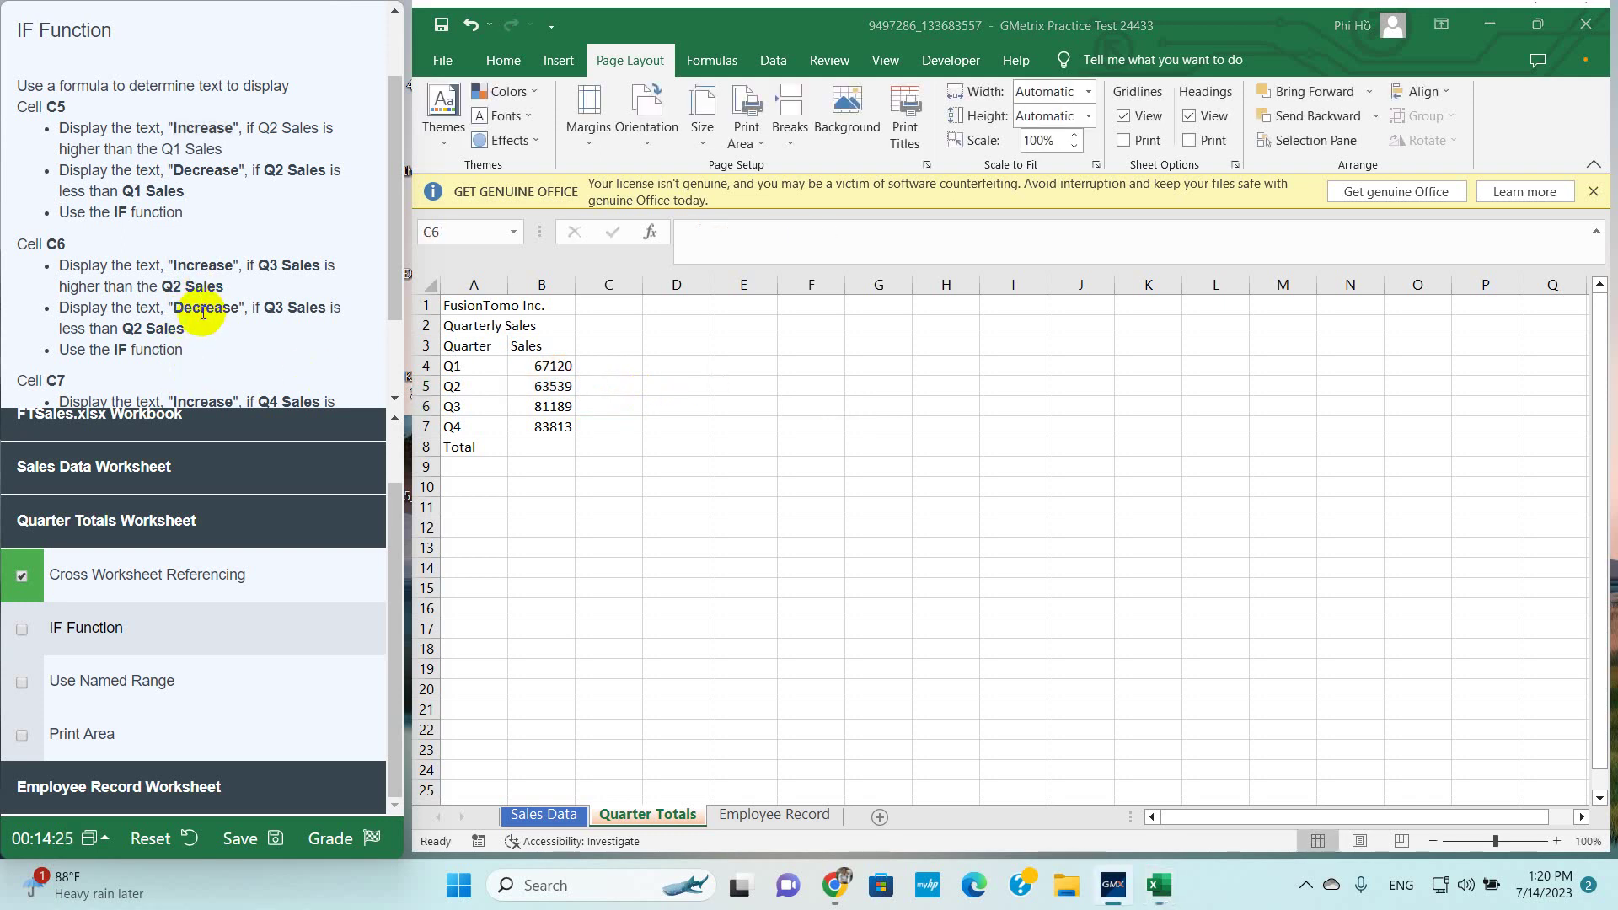
double_click(204, 309)
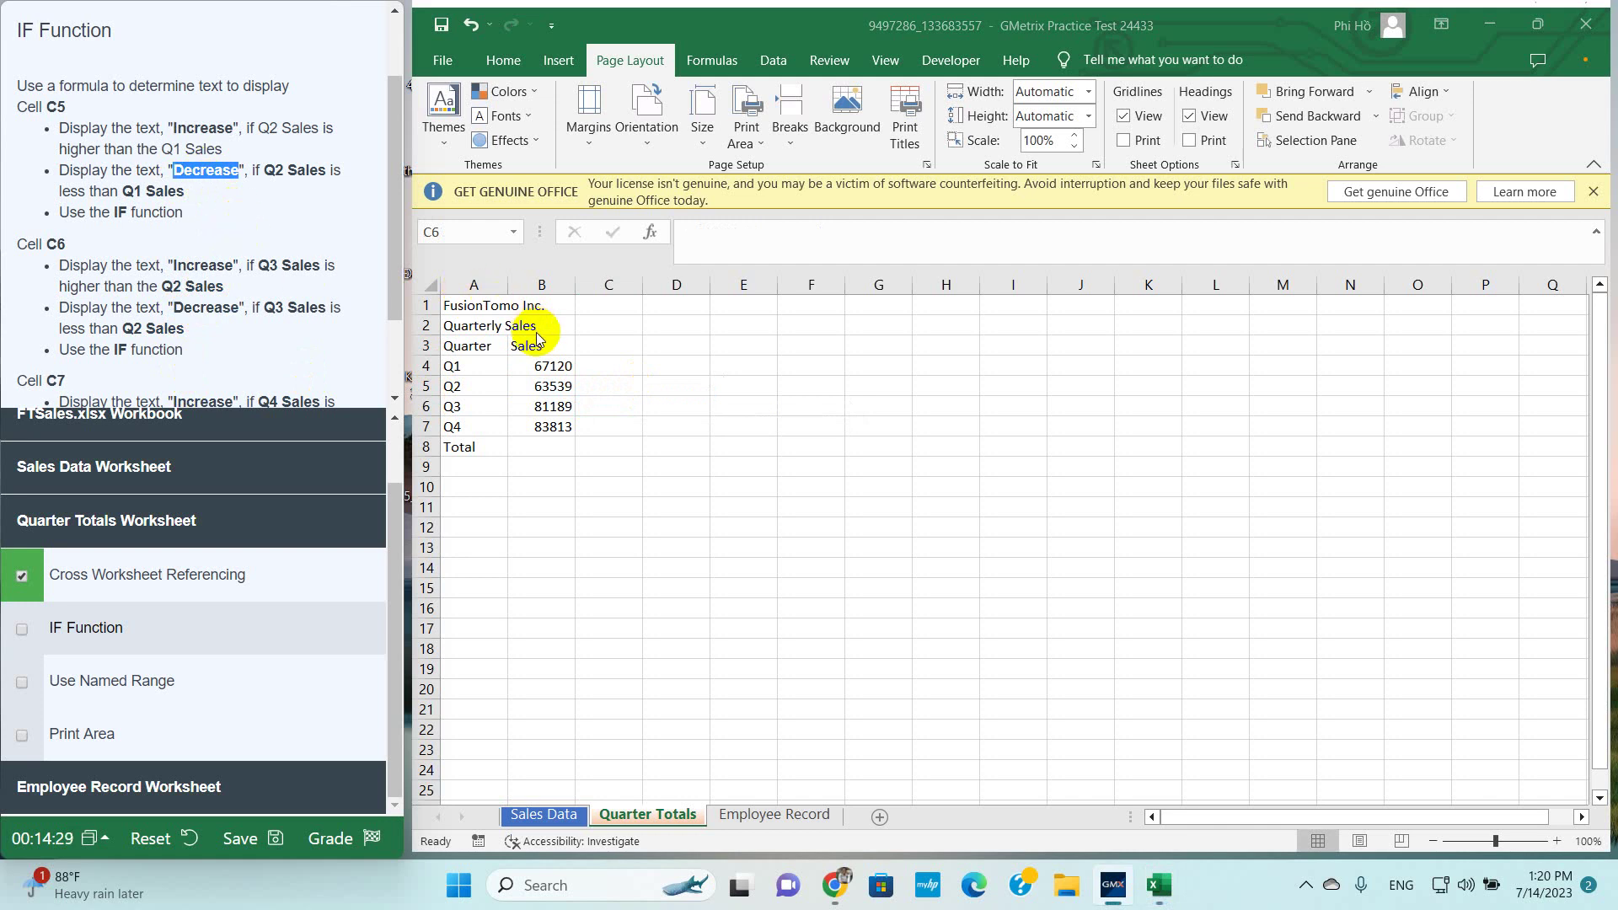
key("alt+Tab")
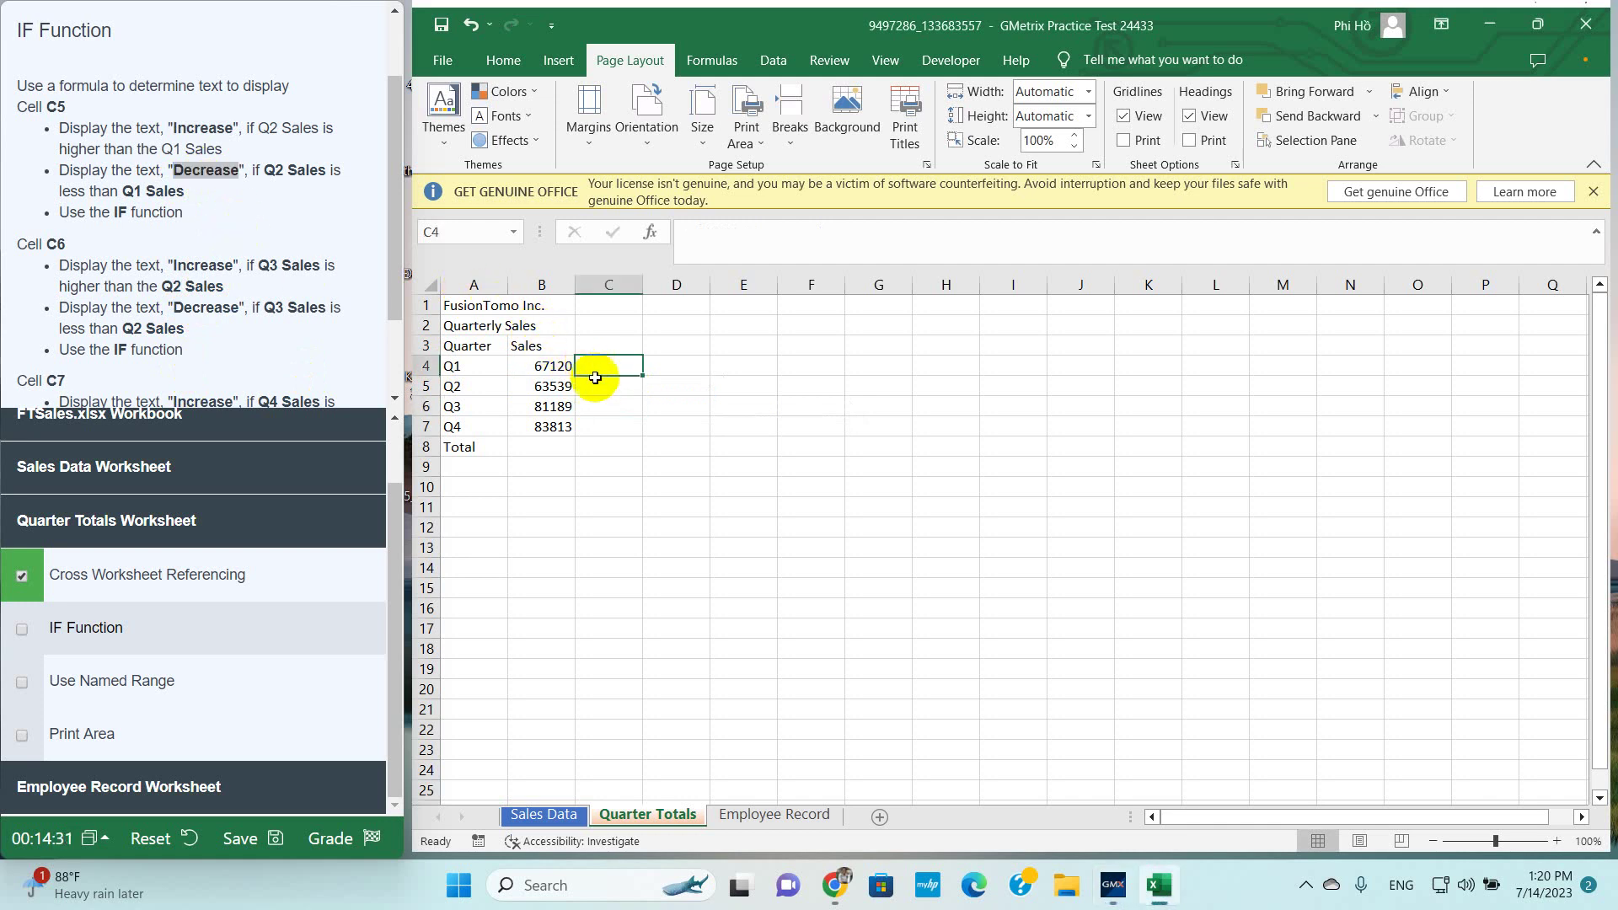
left_click(601, 384)
double_click(605, 383)
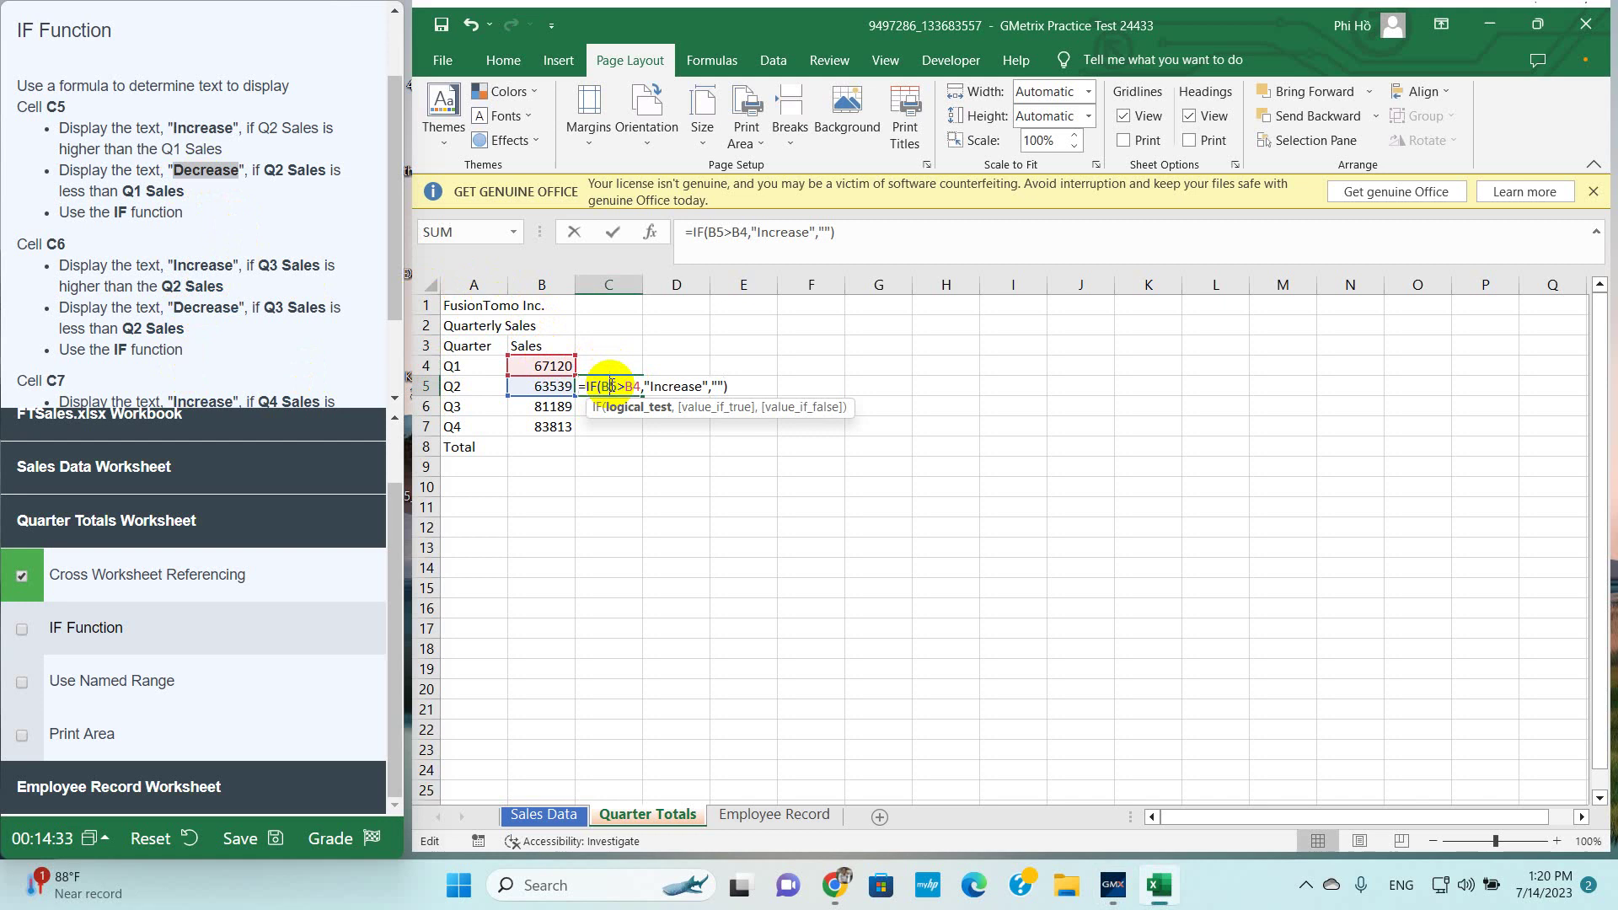
left_click(718, 384)
type("Decrease")
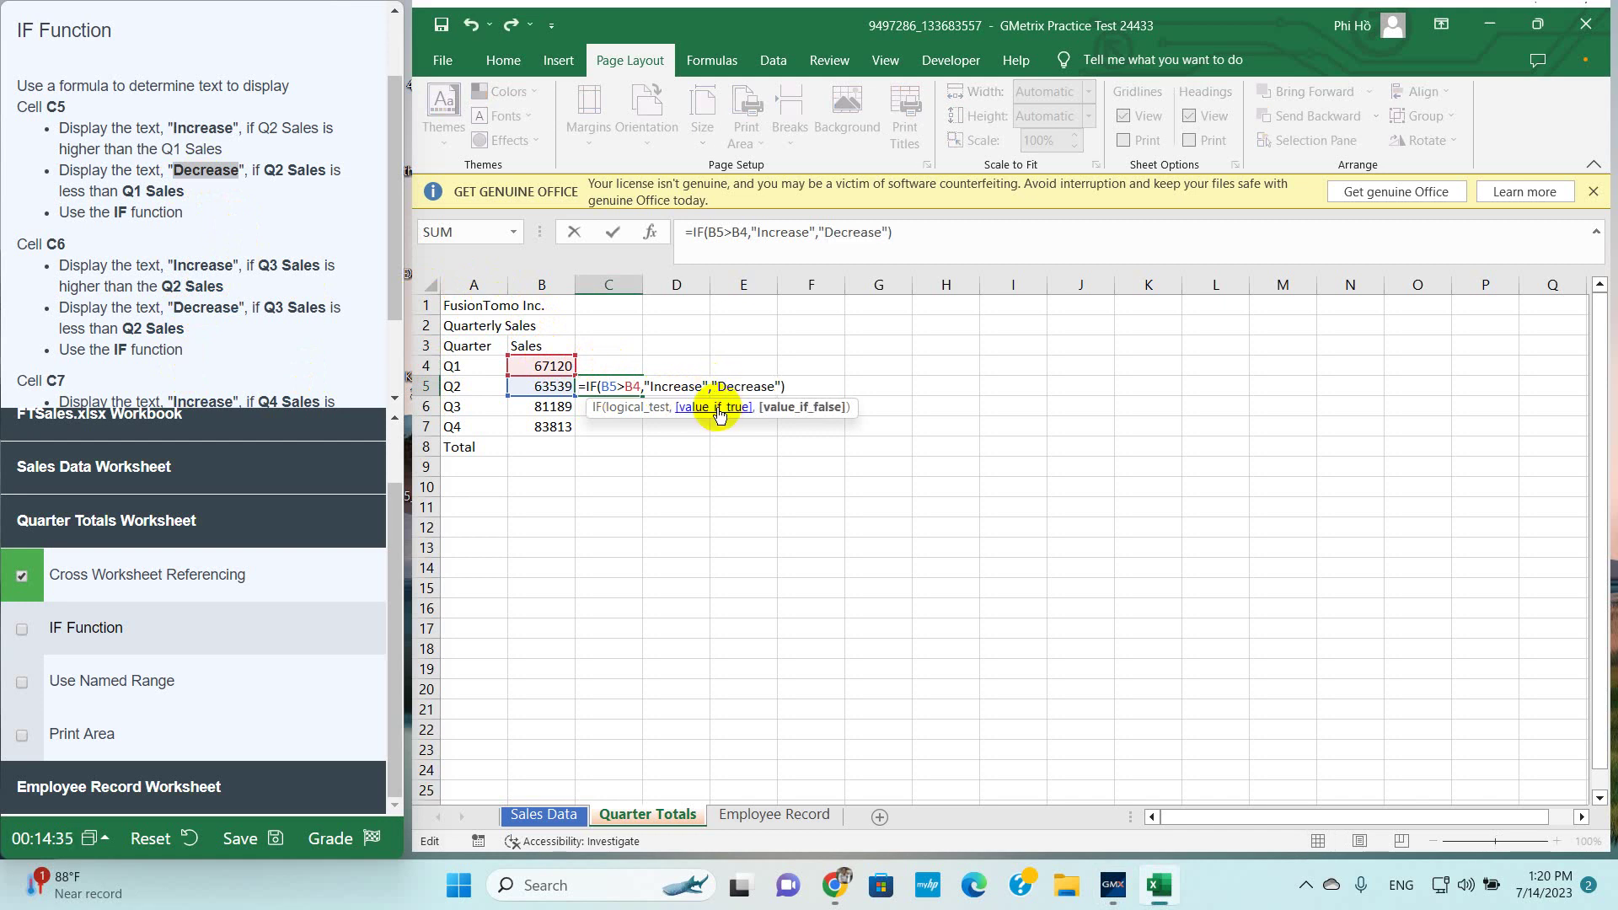
key("ctrl+z")
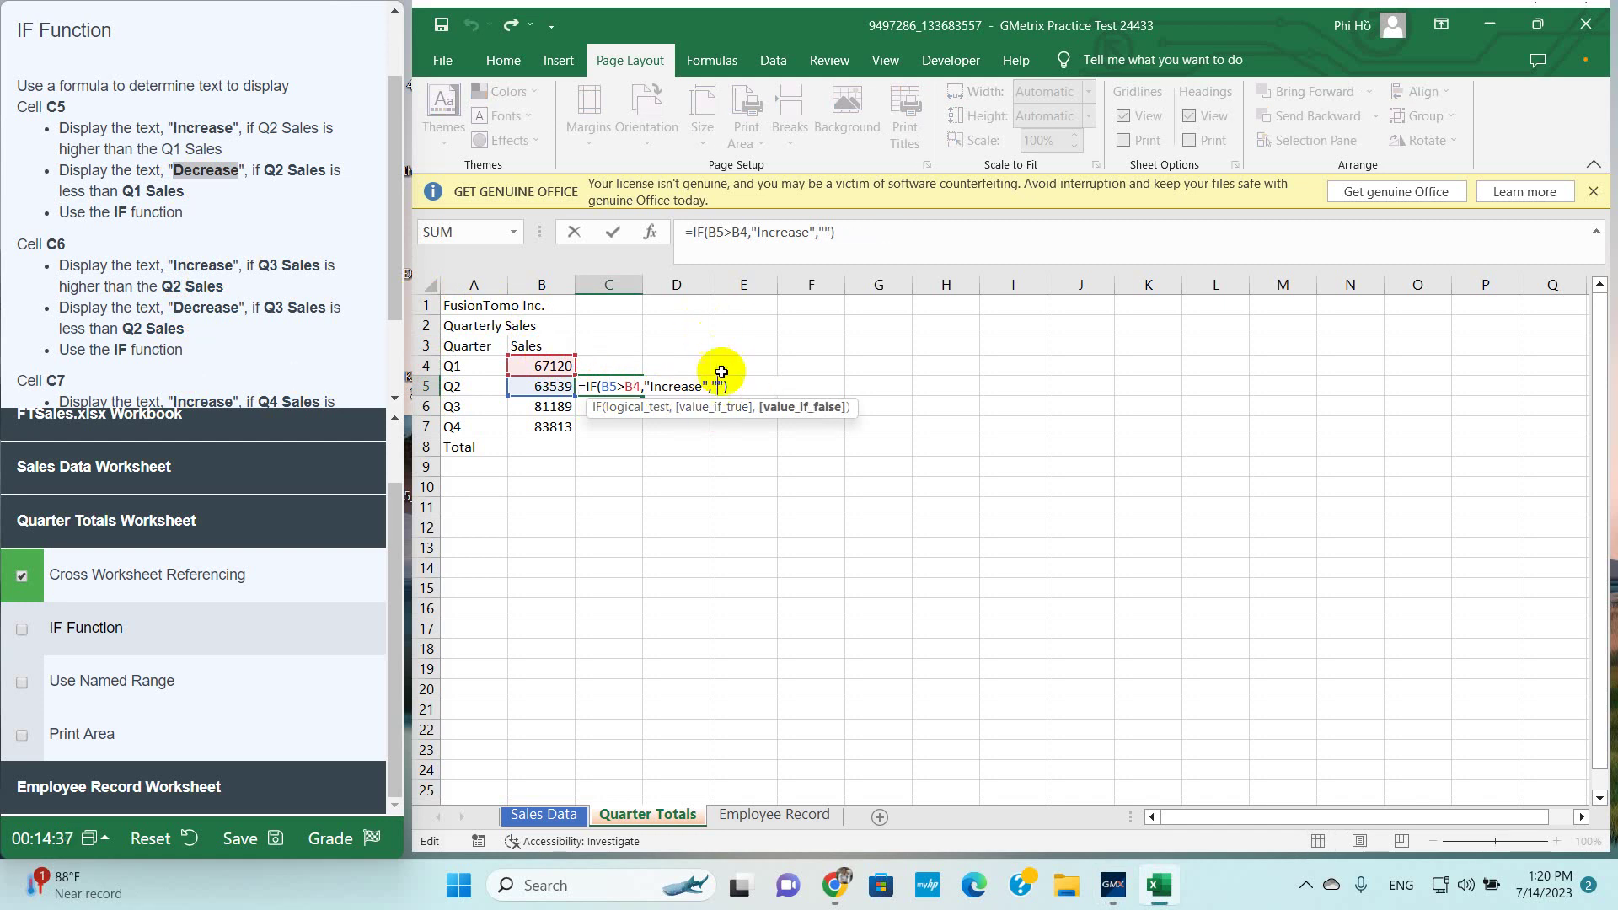
key("ctrl+y")
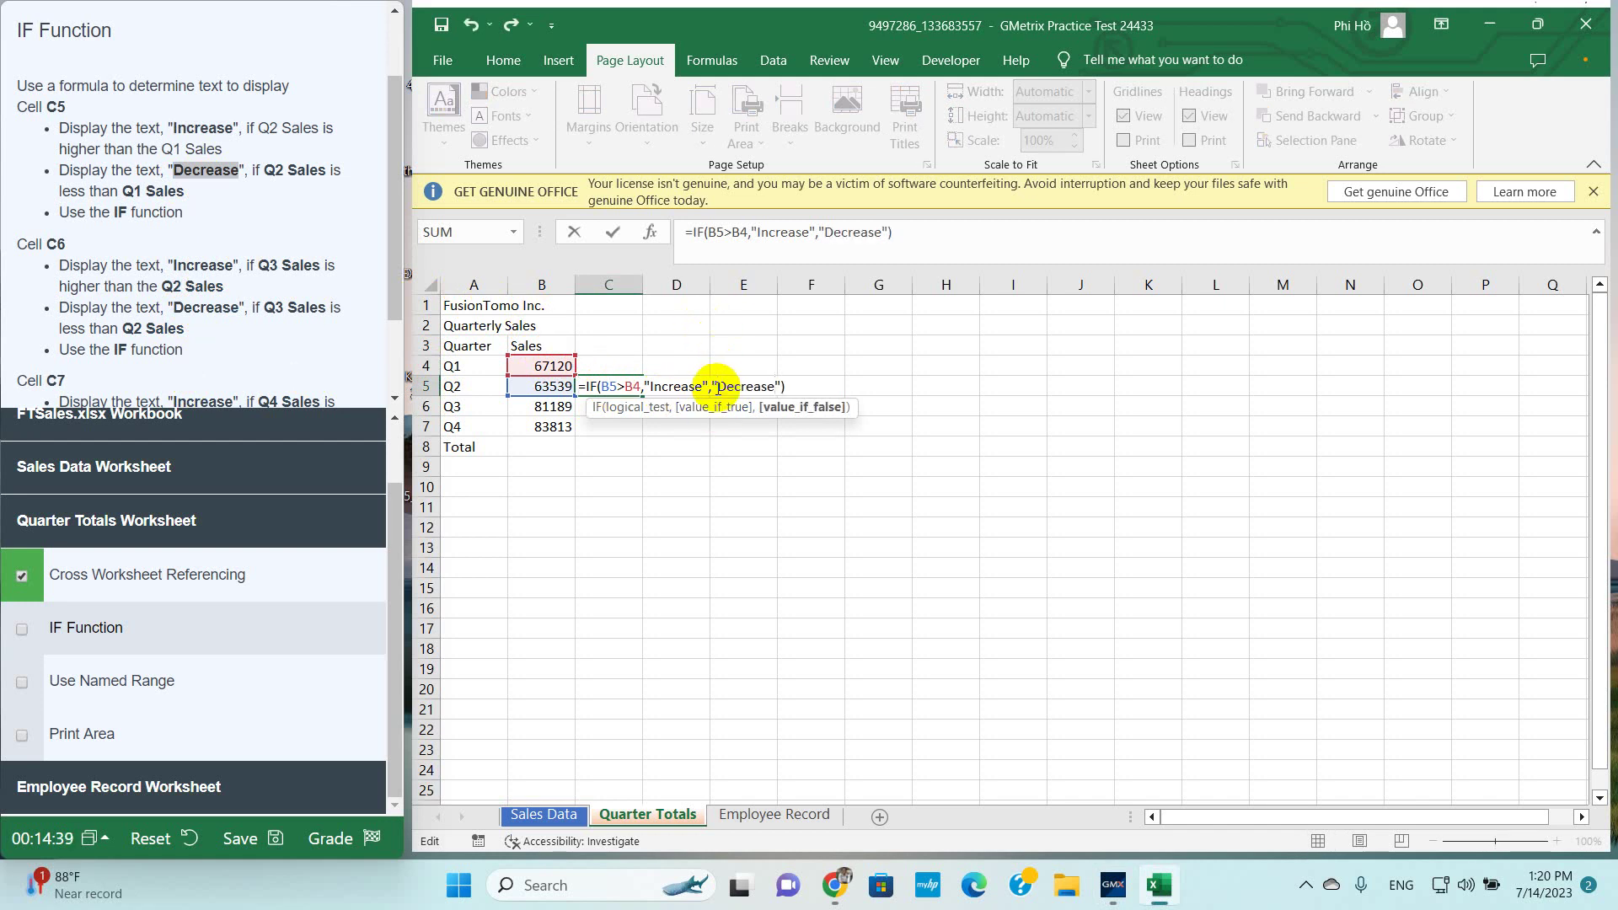
key("Return")
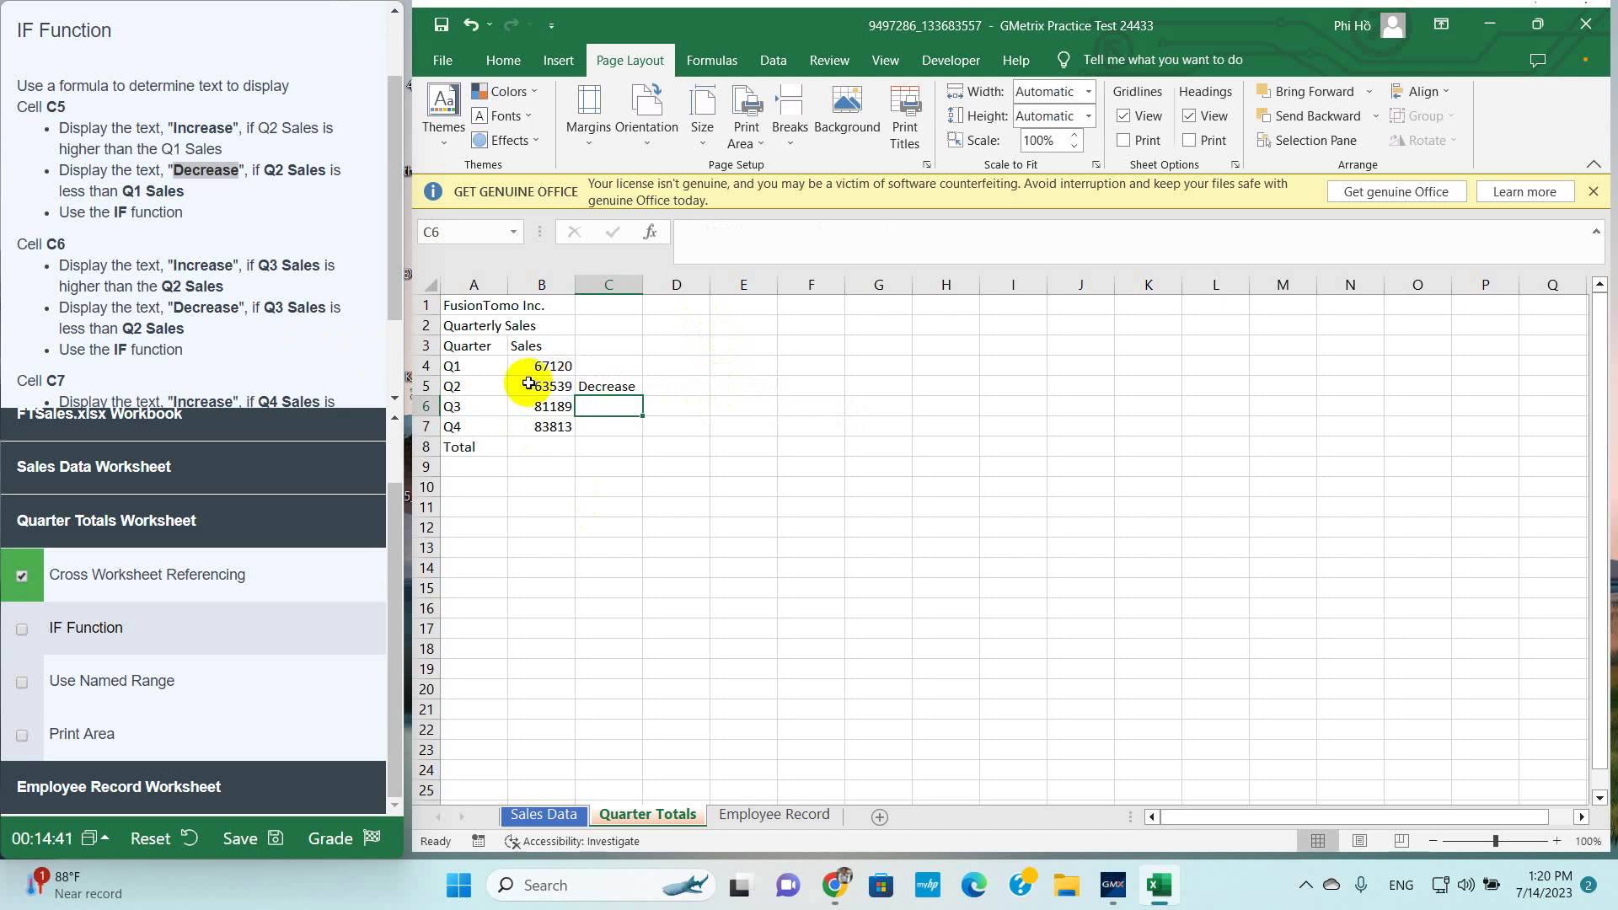
Fill the C5 IF formula down to C7
left_click(626, 388)
left_click_drag(642, 395, 647, 433)
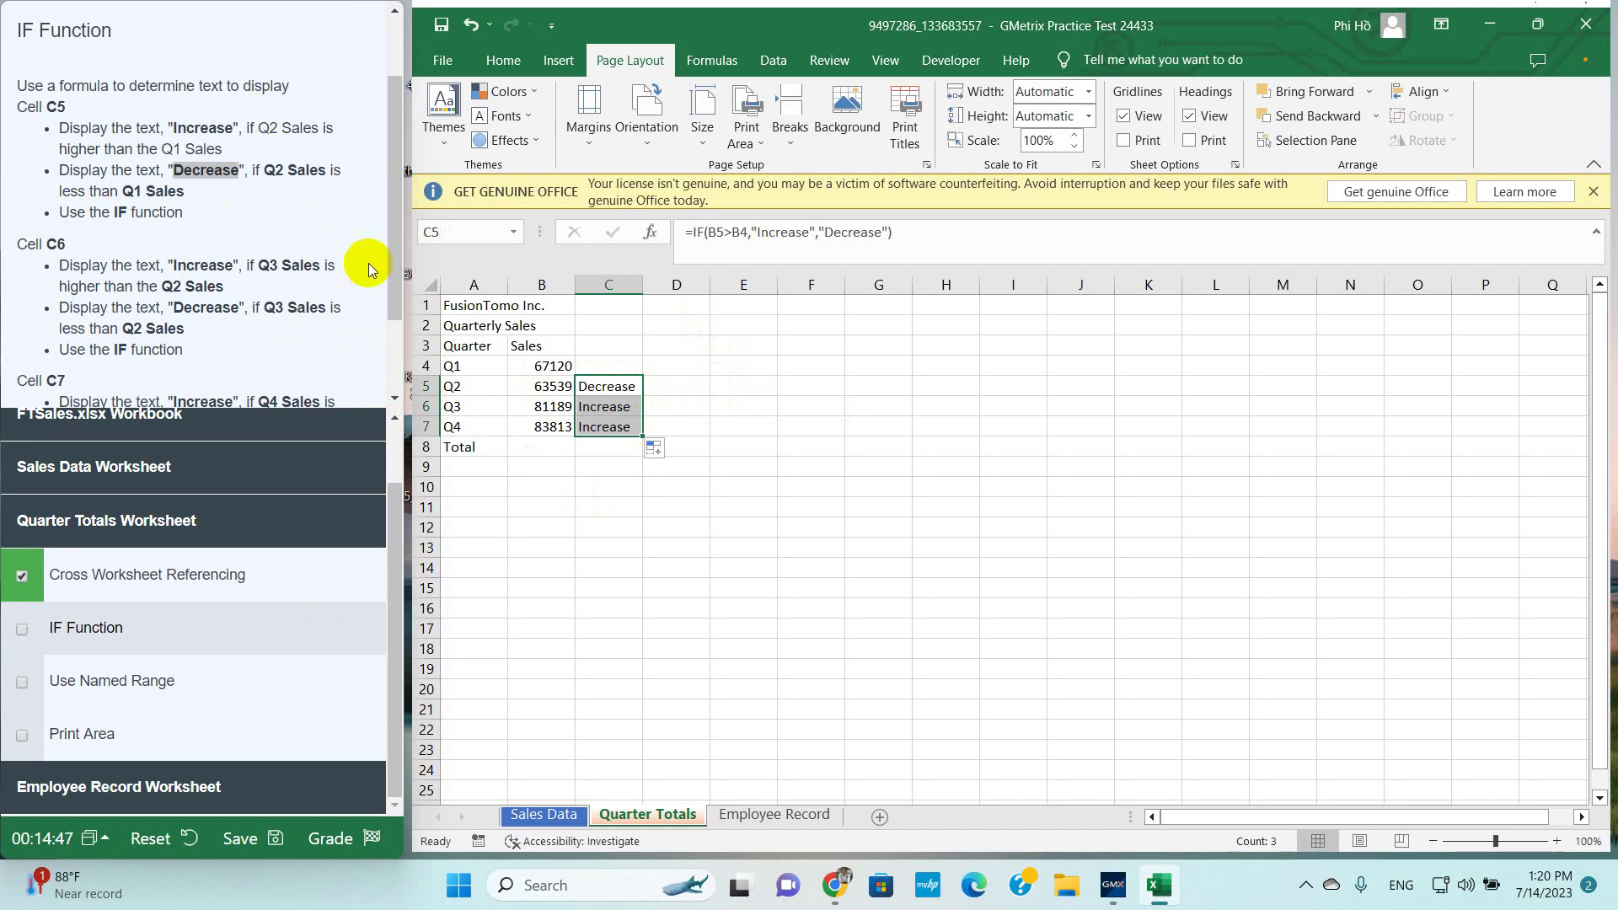
left_click_drag(392, 260, 393, 324)
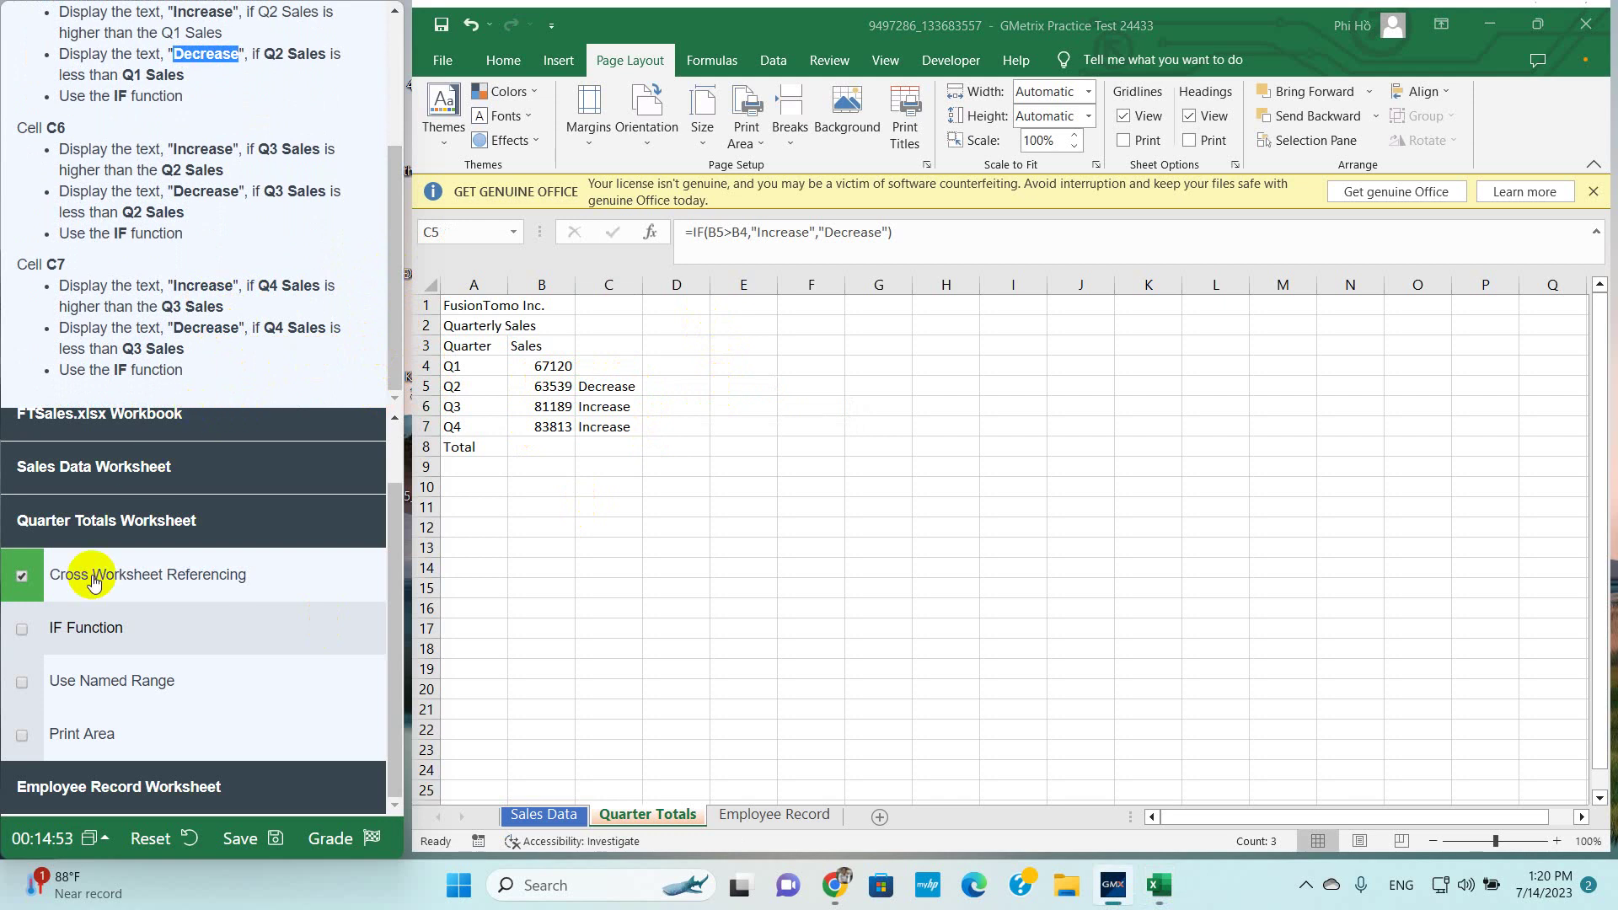
Mark the IF Function task done and read the Use Named Range instructions
left_click(22, 629)
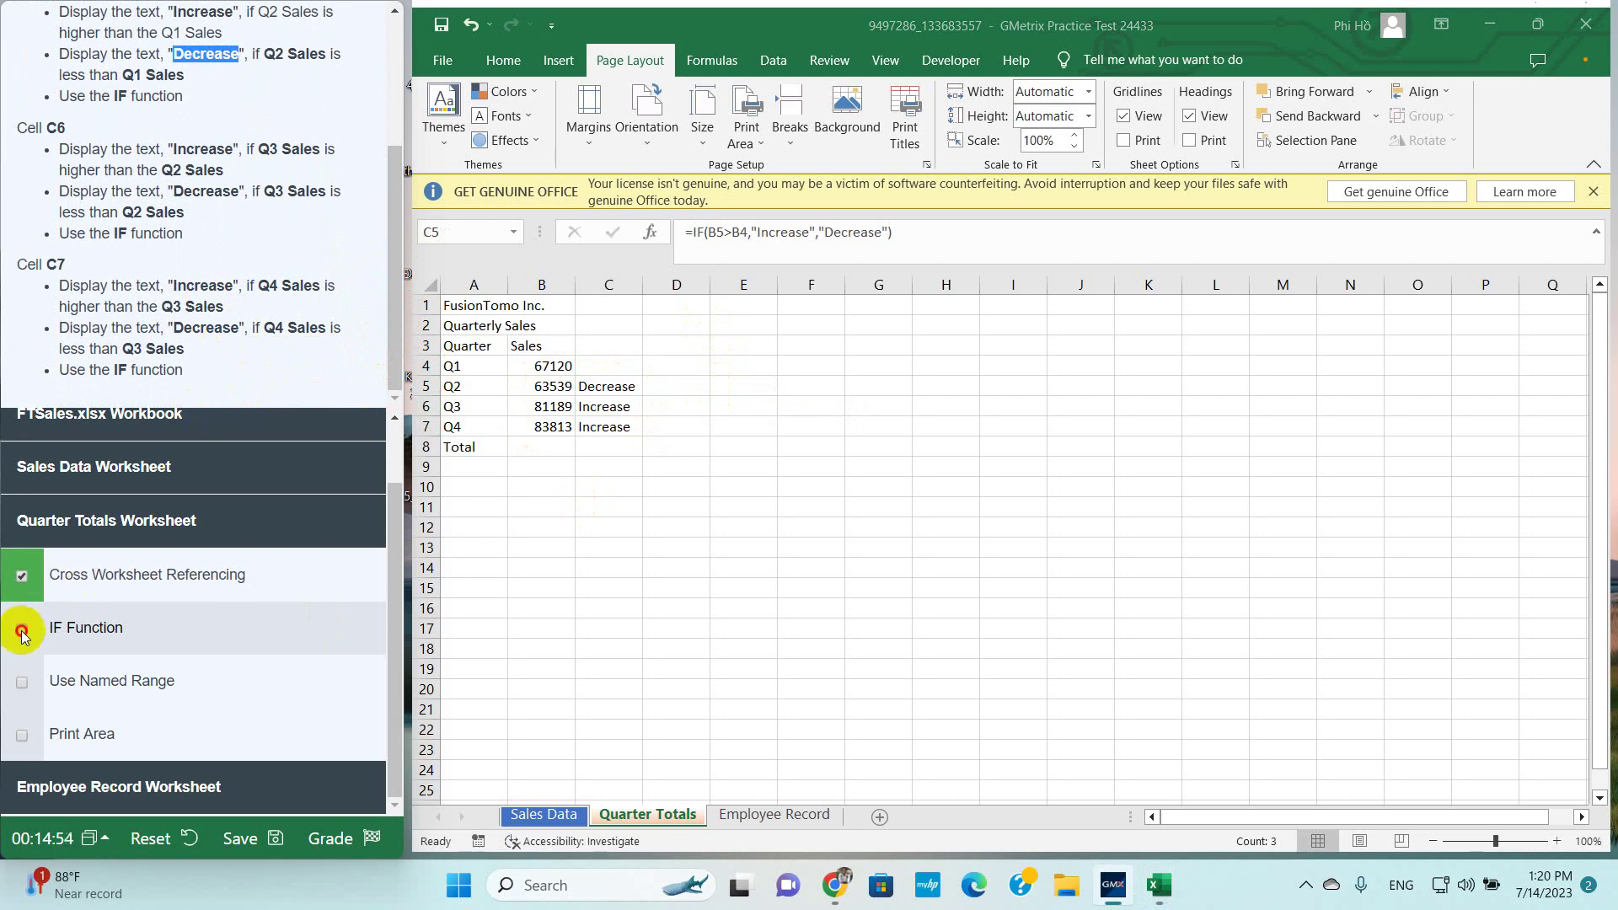
left_click(102, 693)
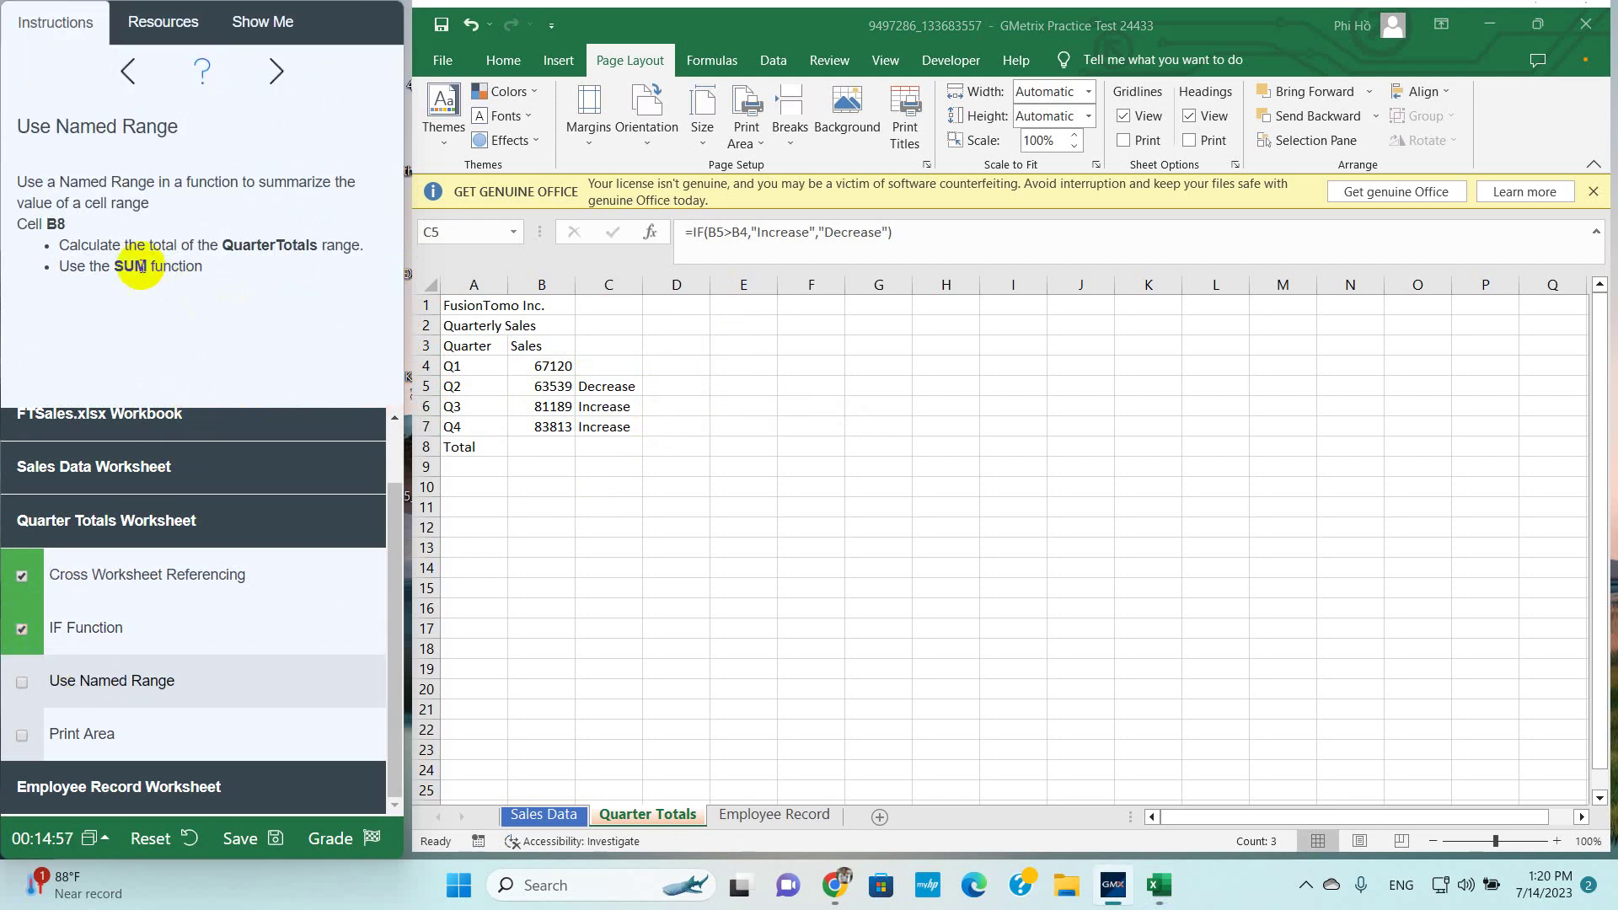
left_click_drag(56, 182, 116, 205)
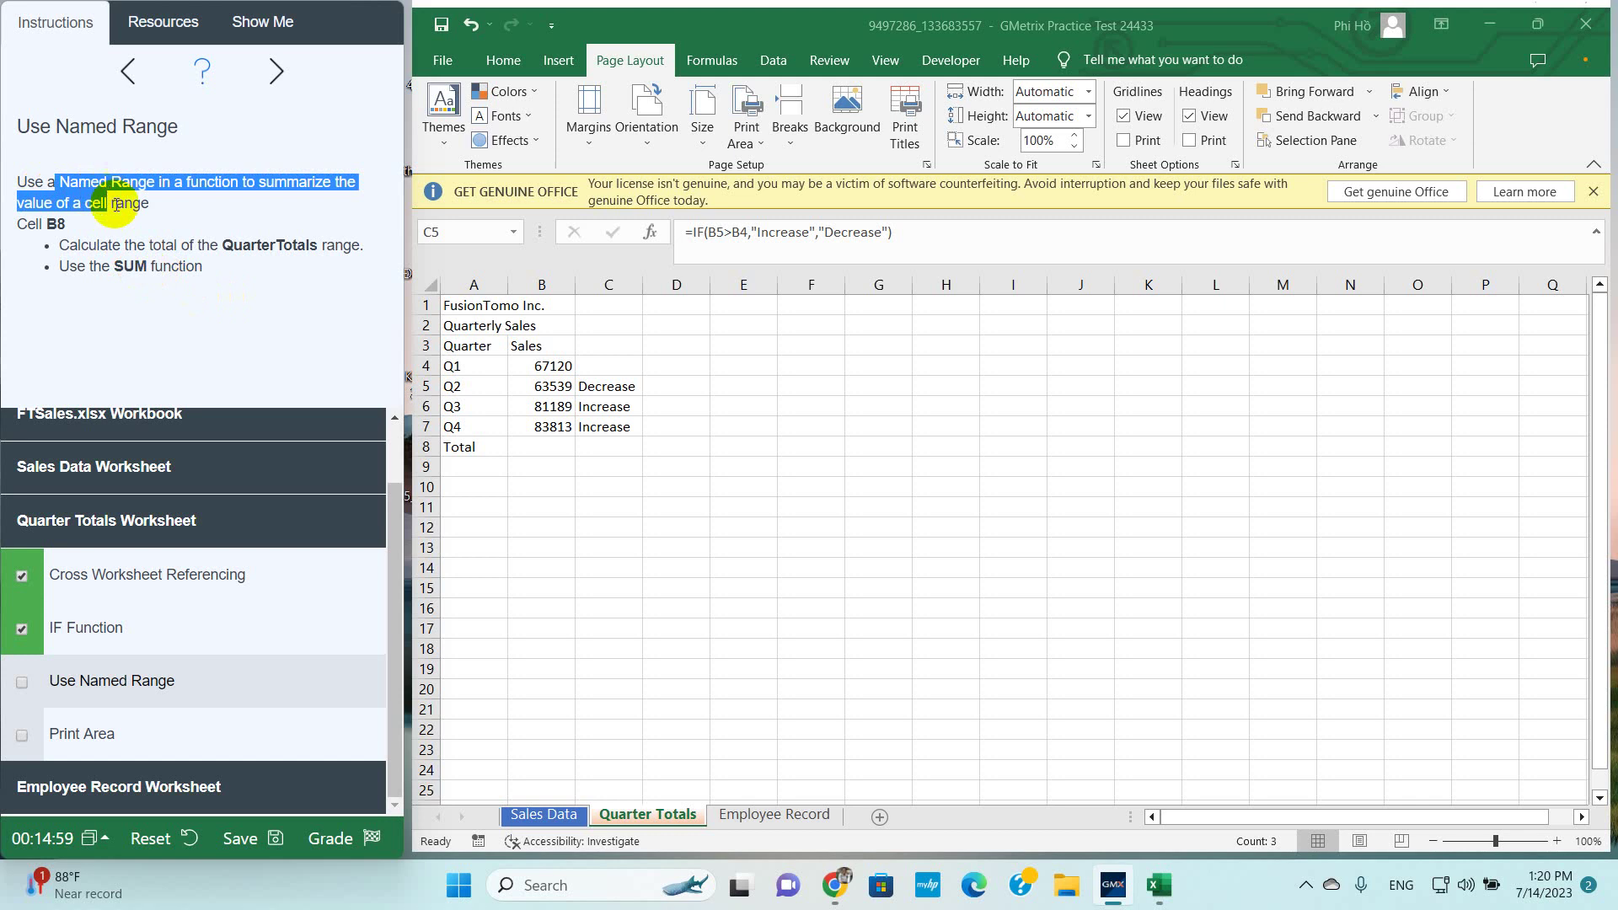
left_click(115, 205)
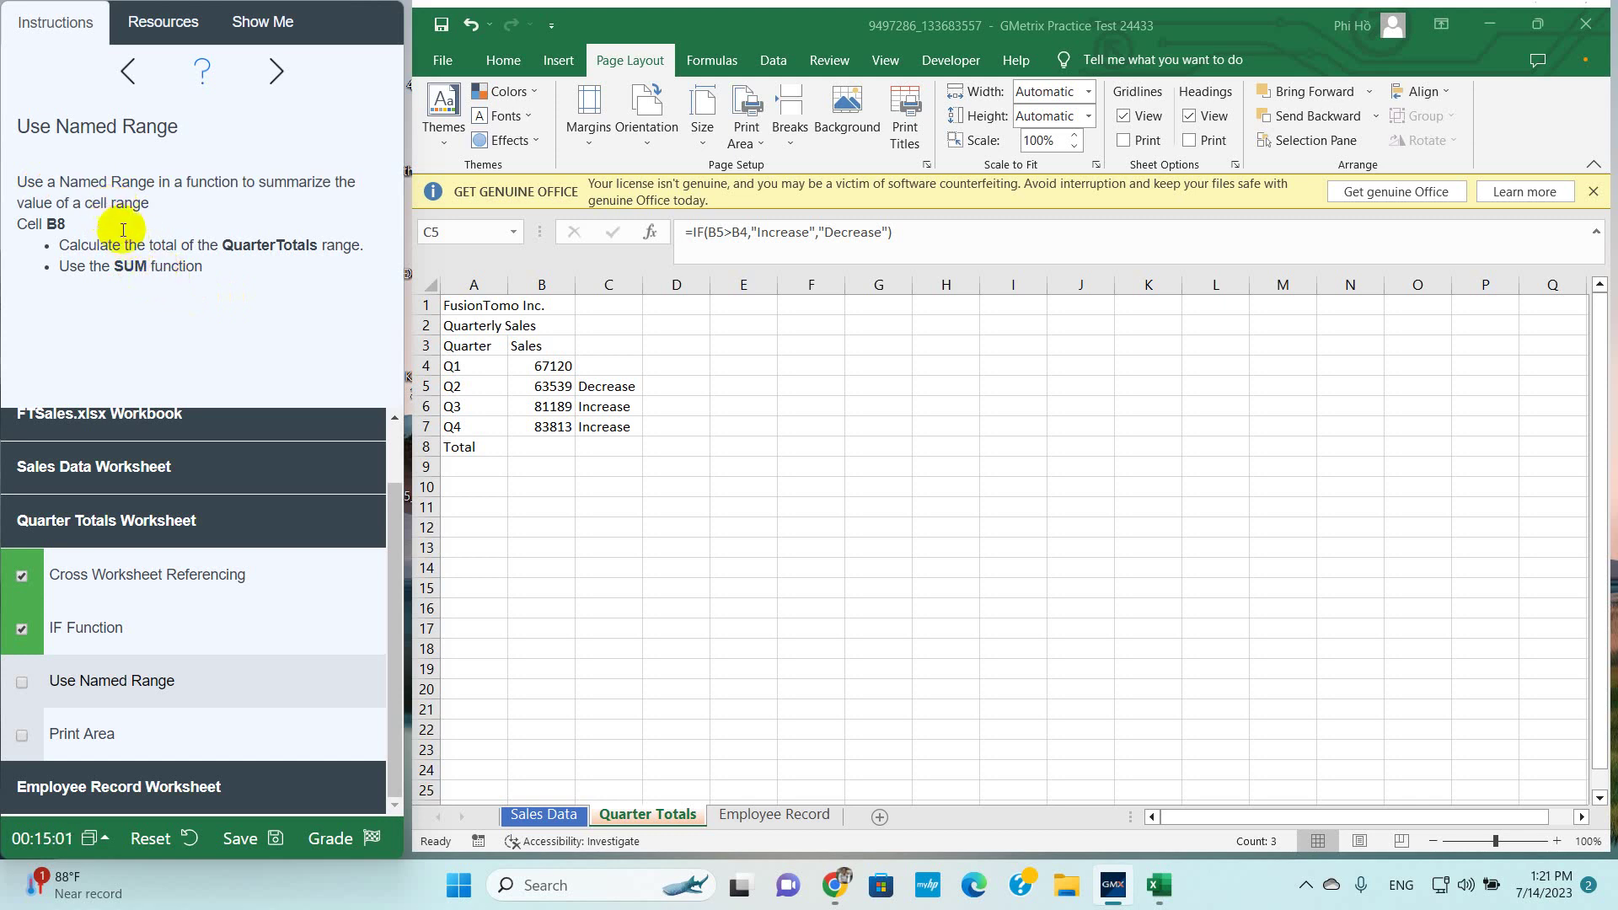
Enter a SUM in B8 over the Sales Data totals row B16:F16
left_click(540, 446)
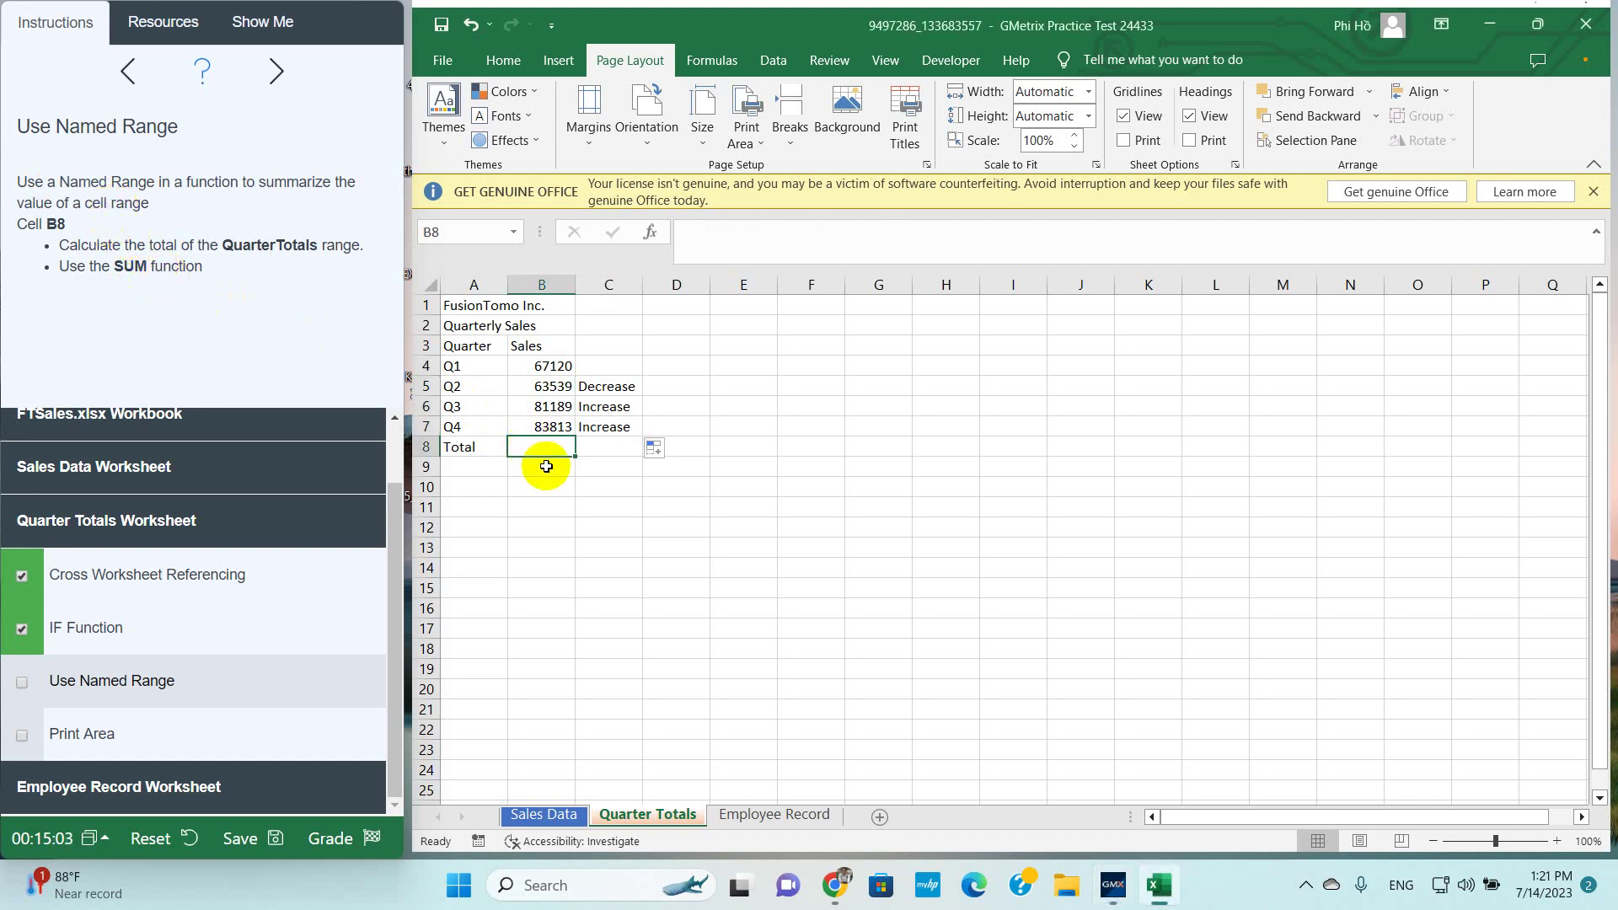
type("=SUM")
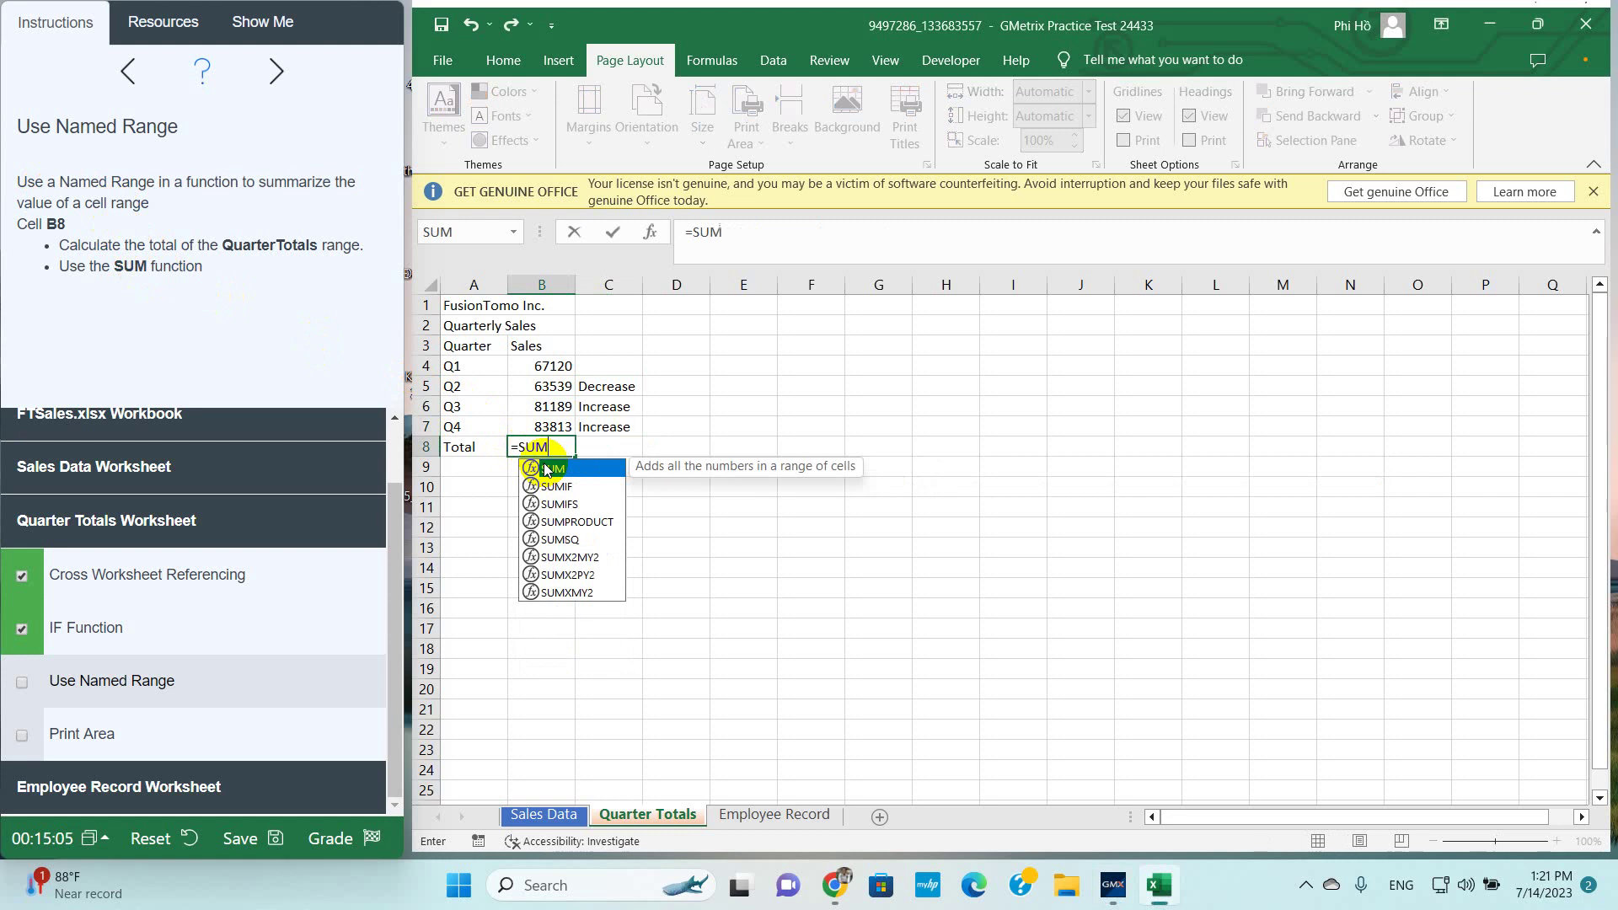
type("(")
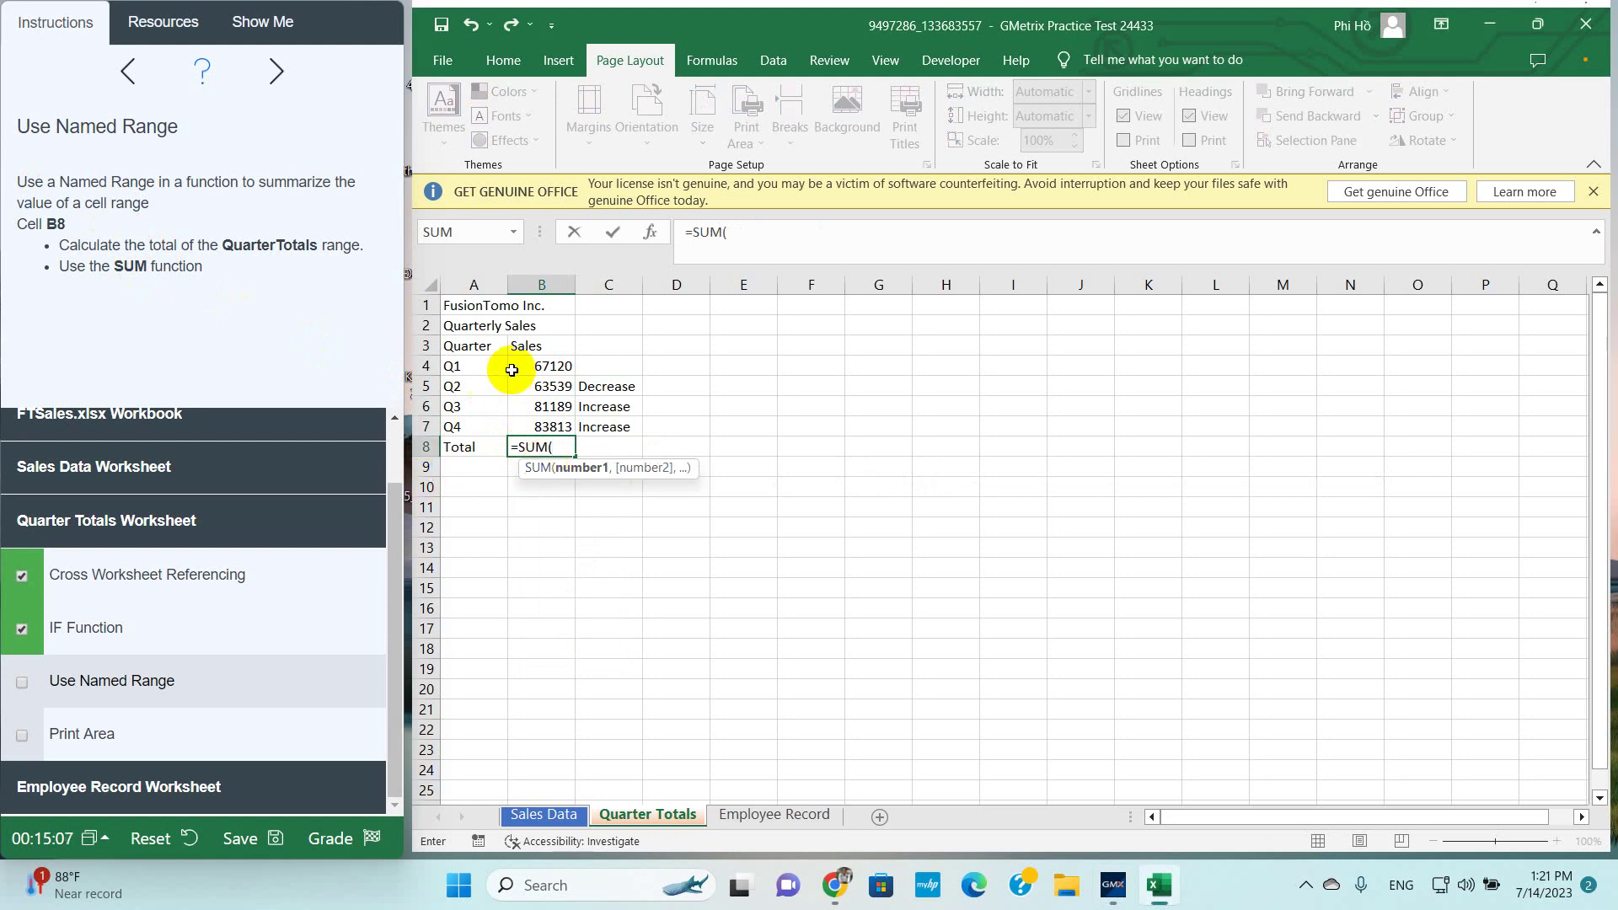
left_click_drag(523, 365, 527, 420)
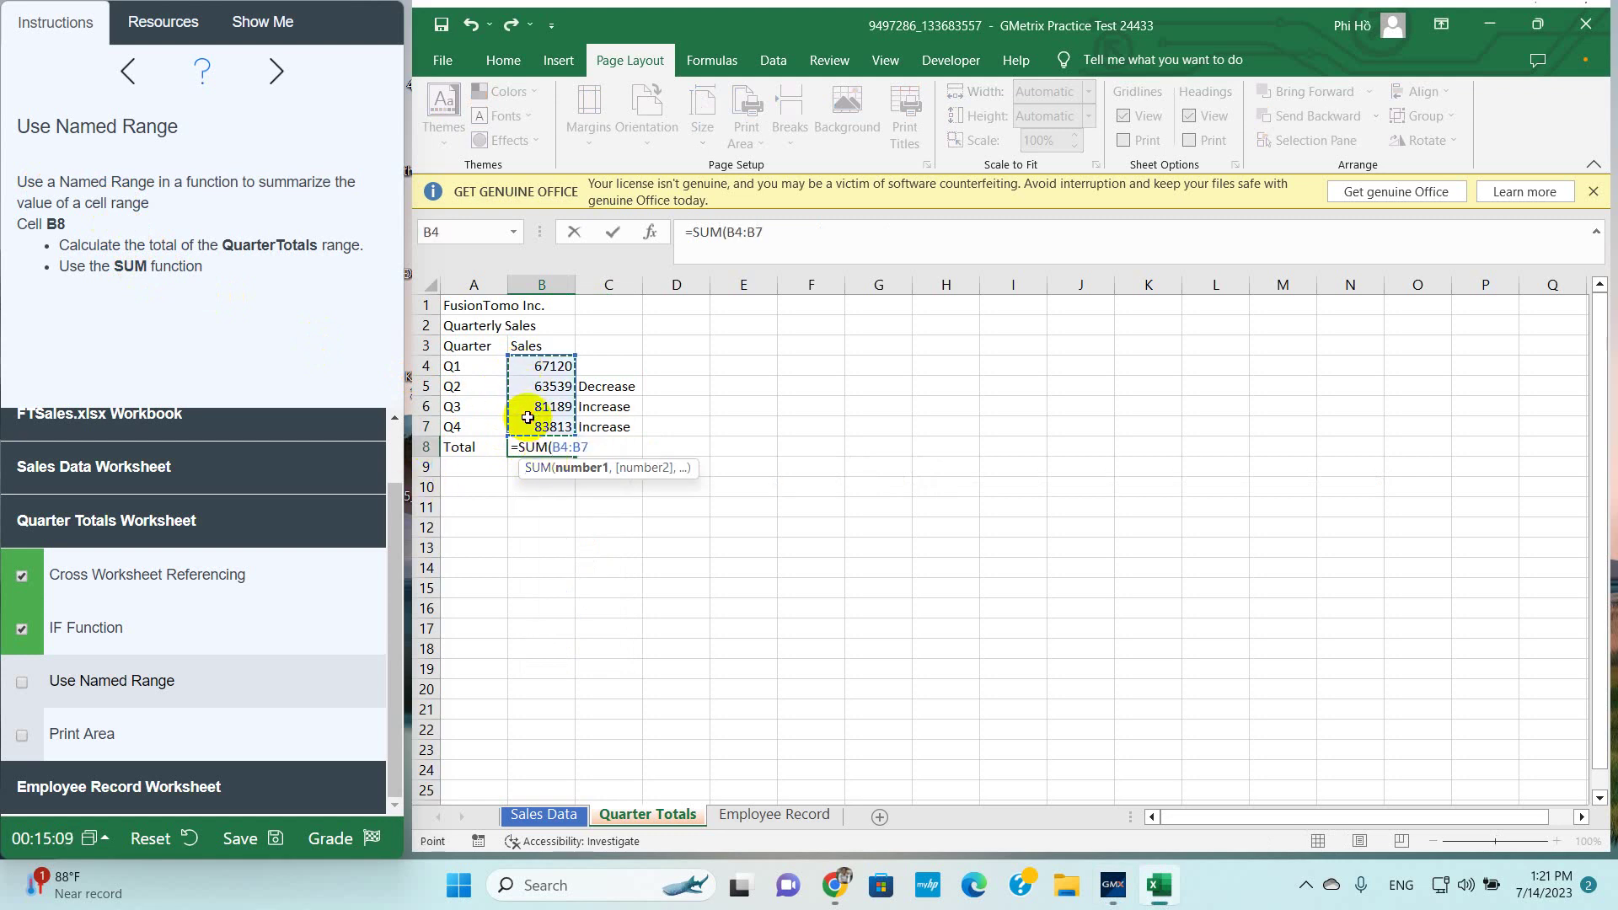
key("BackSpace")
key("BackSpace")
key("BackSpace")
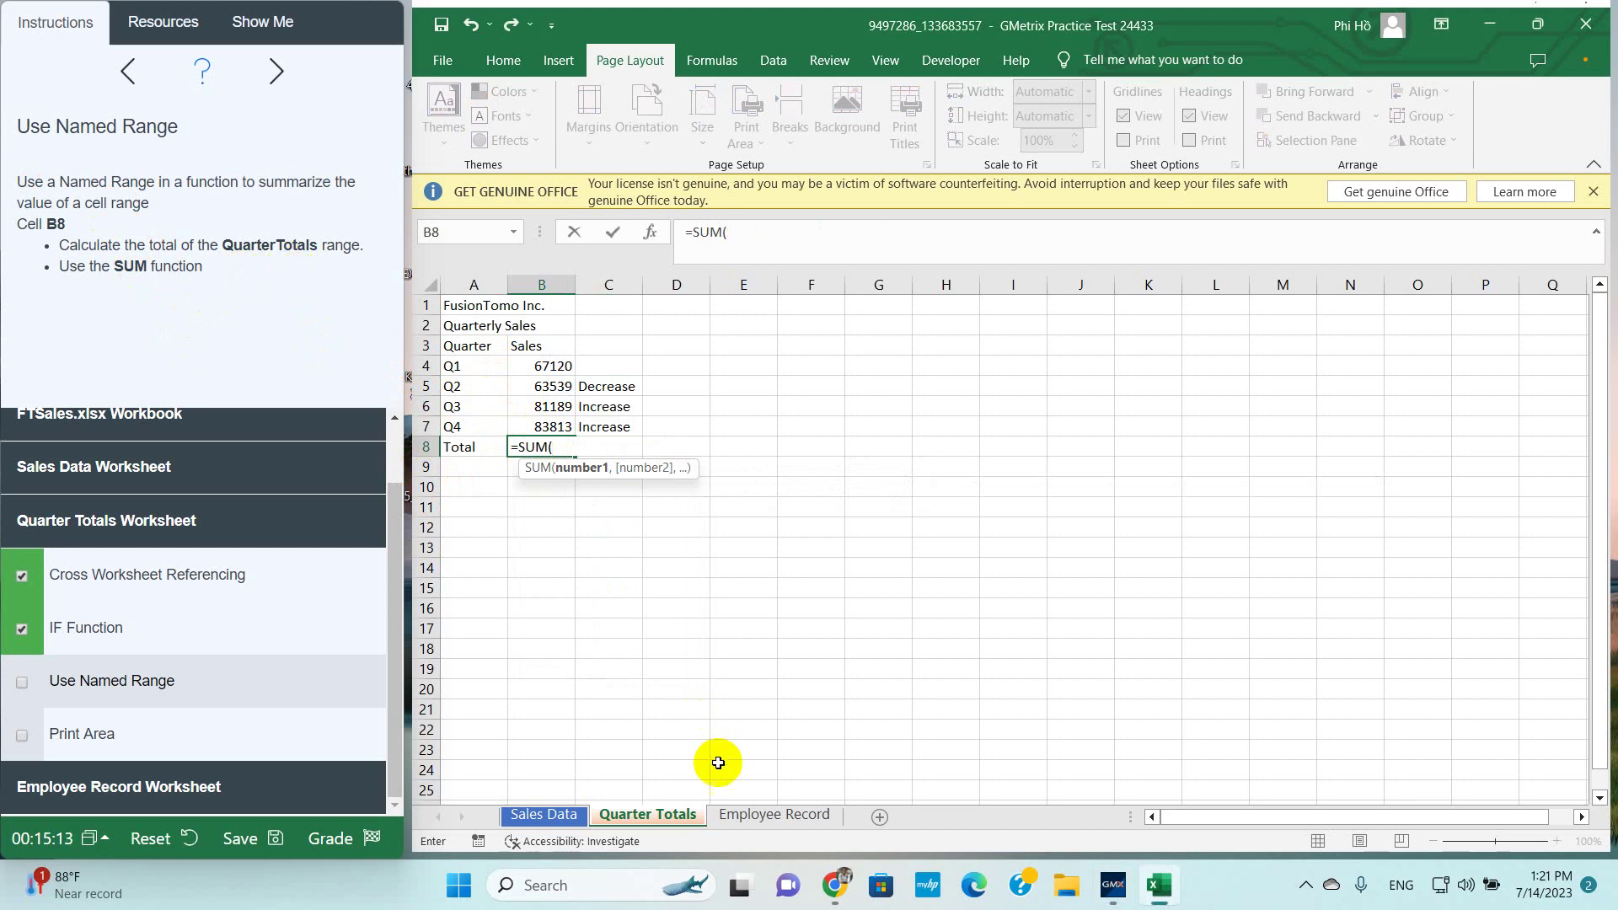
left_click(544, 814)
left_click_drag(640, 554, 935, 556)
type("QuarterTotals)")
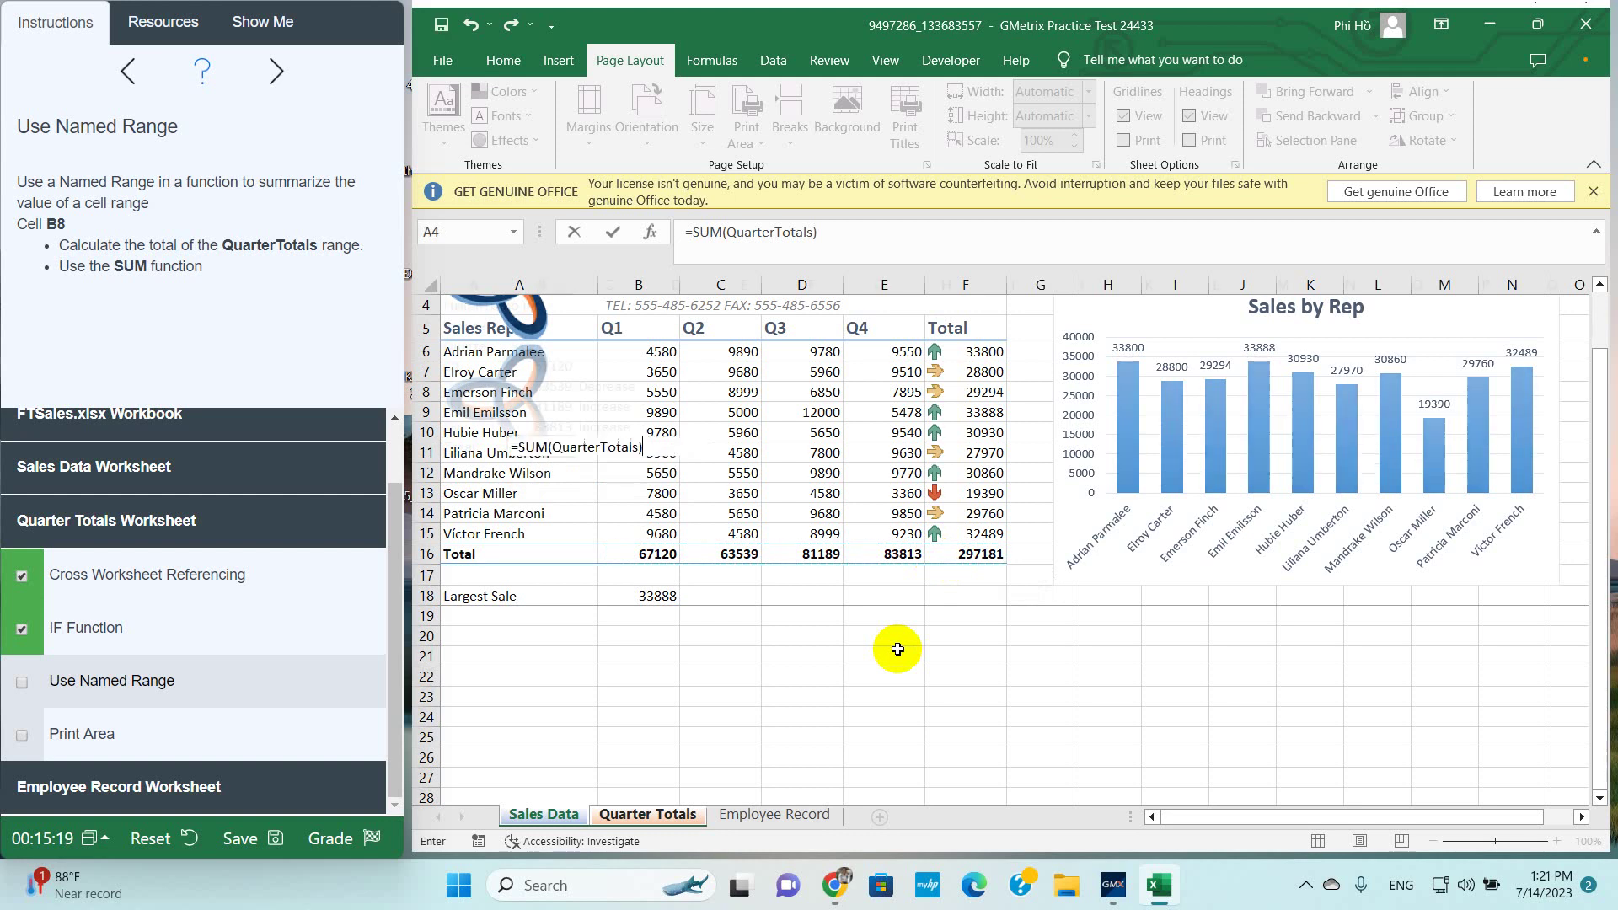
key("Return")
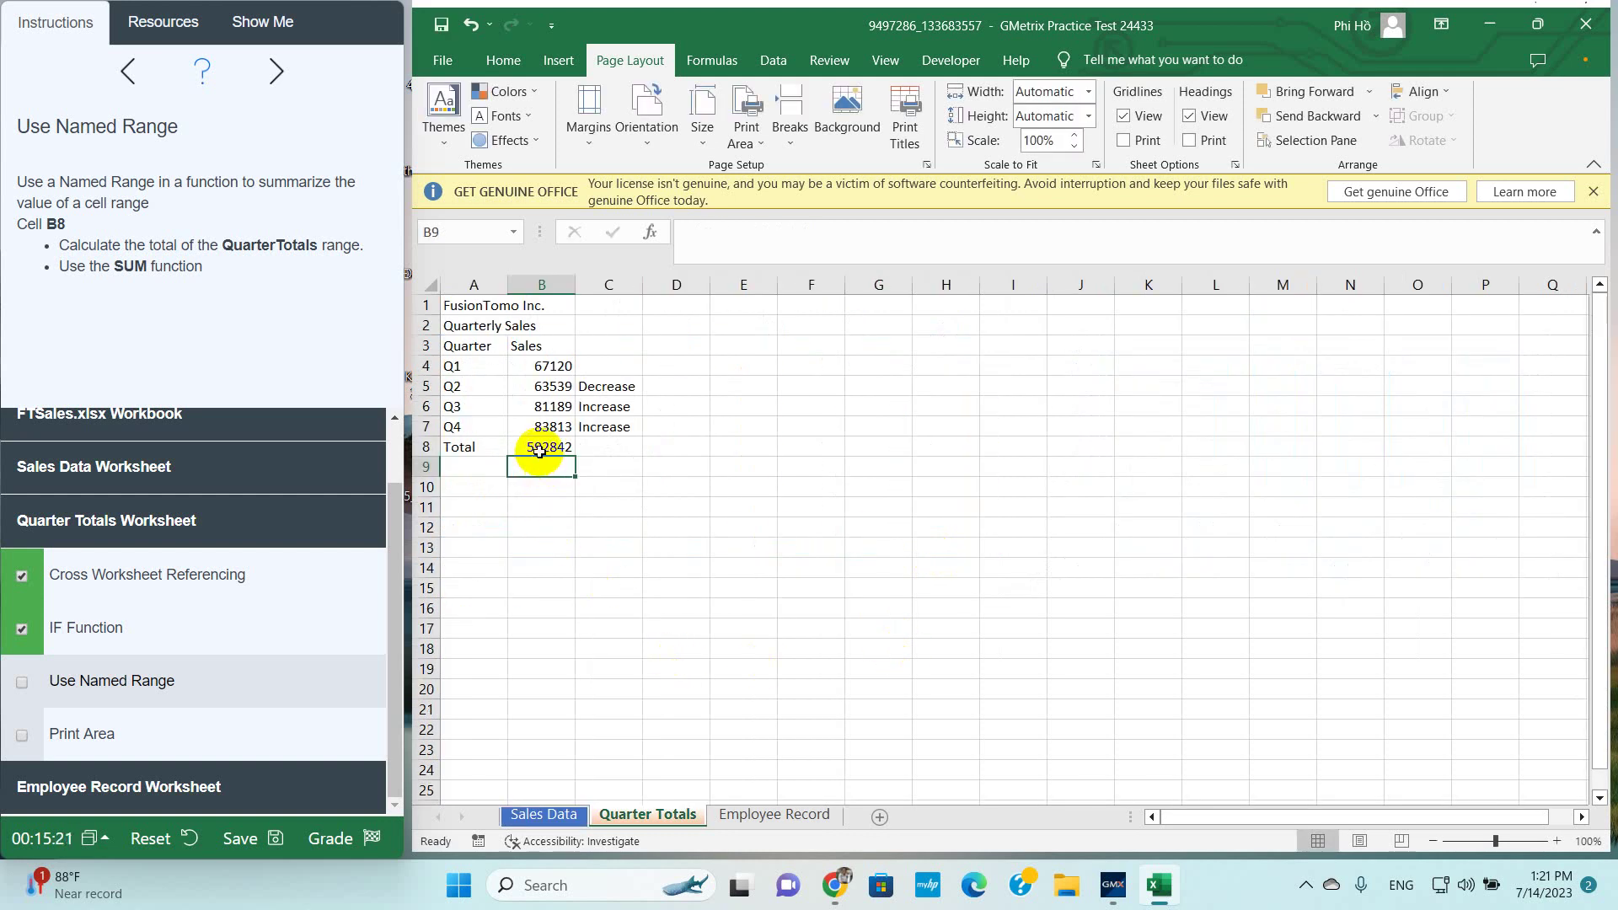
double_click(540, 446)
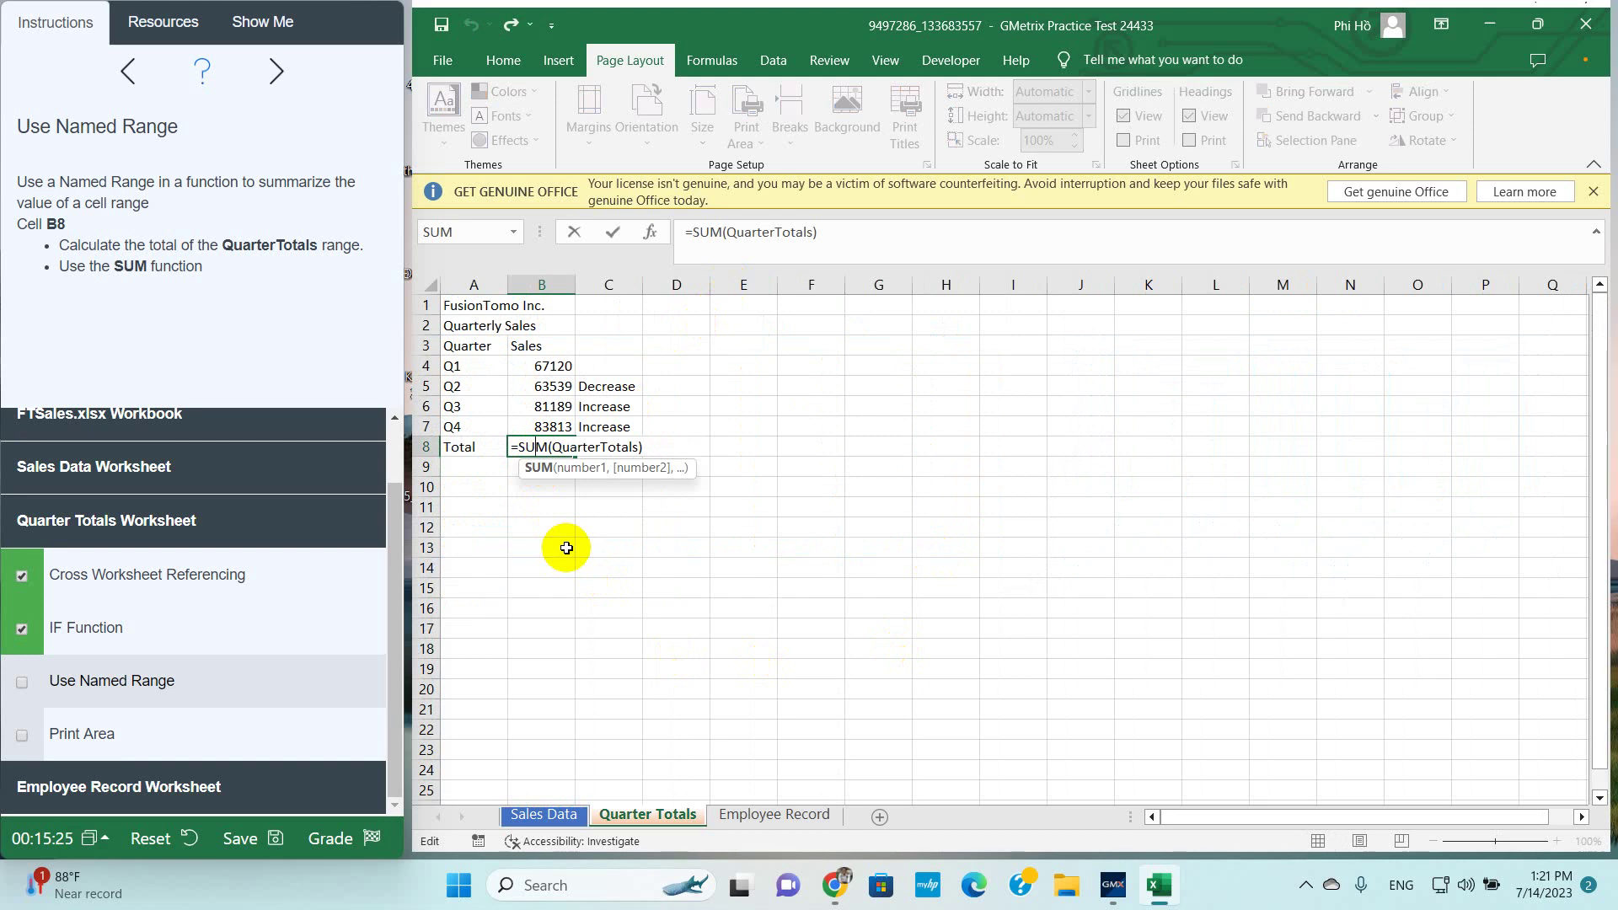
key("Return")
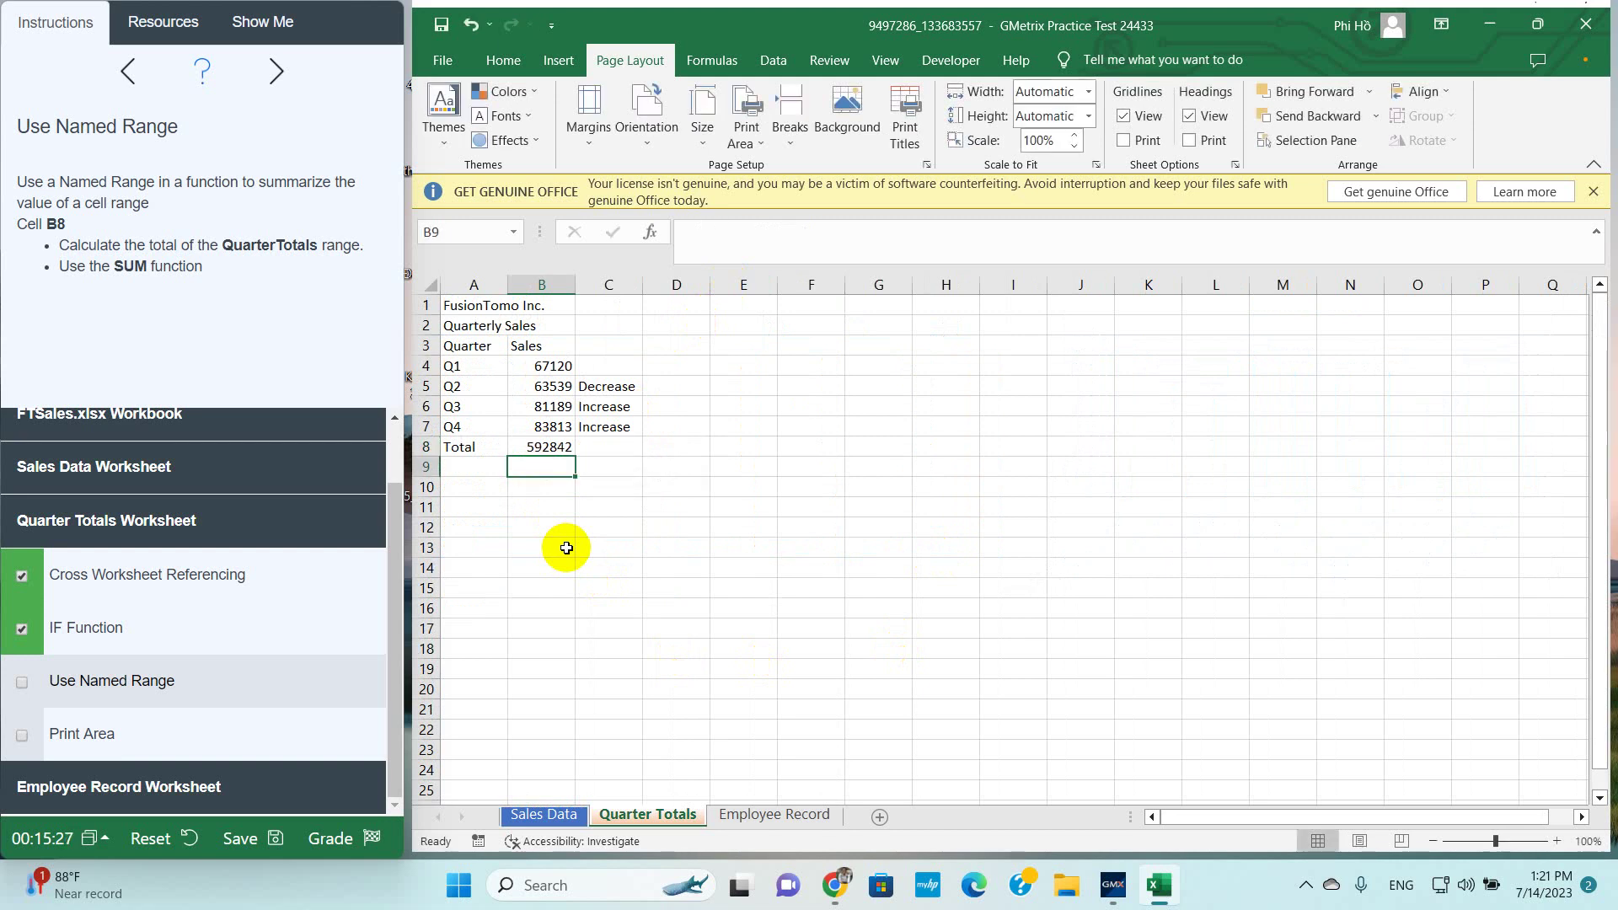
Re-enter B8 as =SUM(QuarterTotals) using the named range from autocomplete
left_click(542, 447)
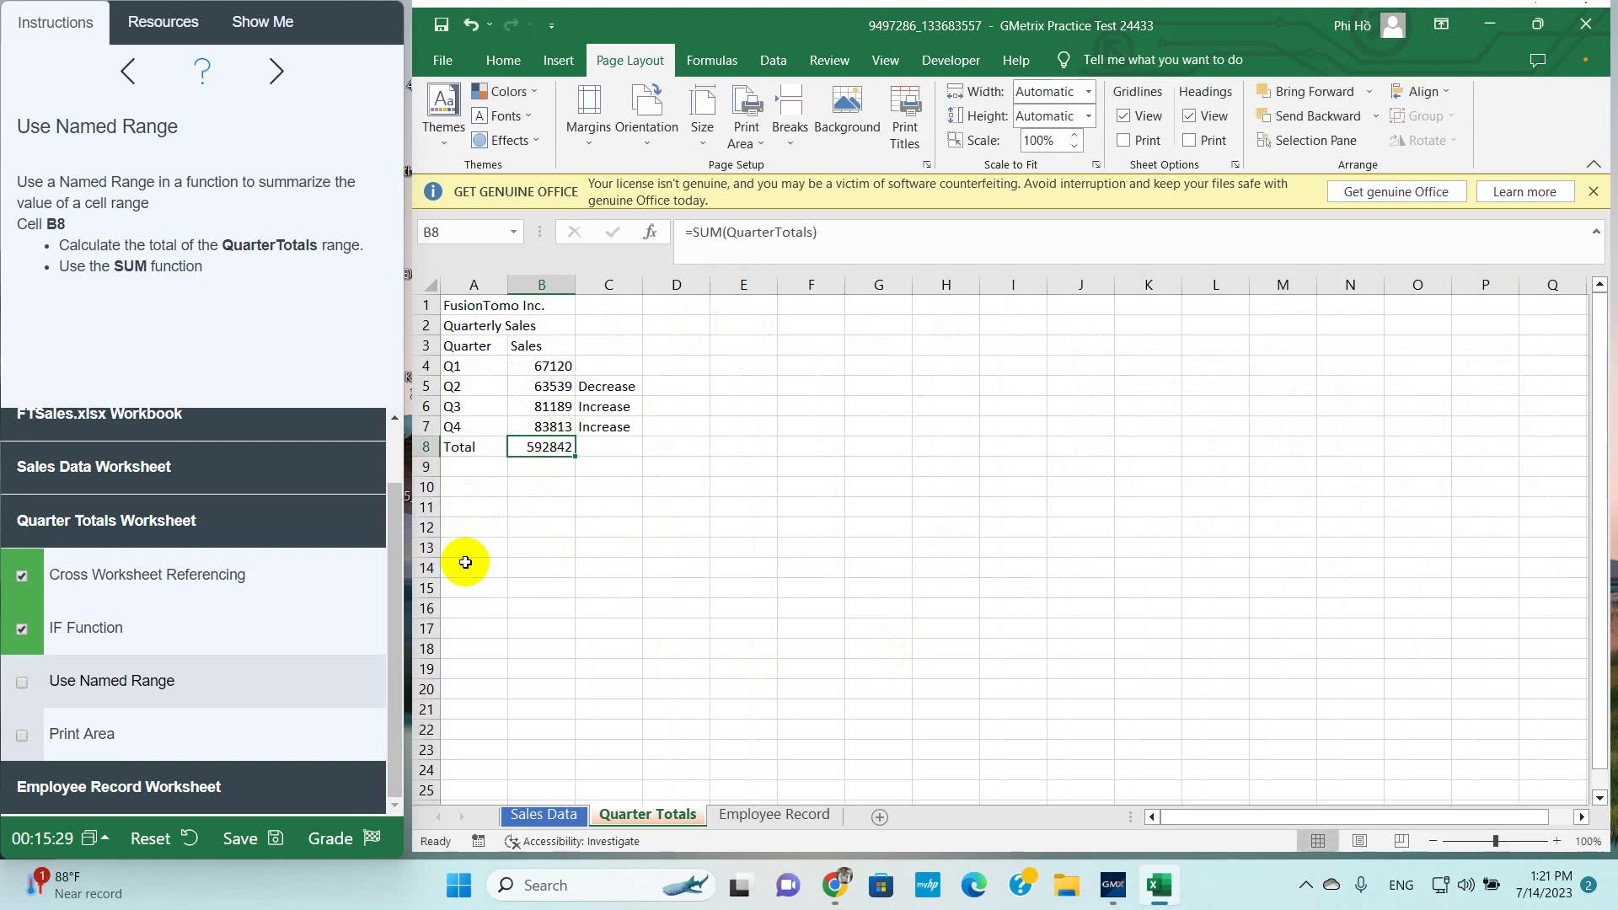
type("=su")
key("BackSpace")
key("BackSpace")
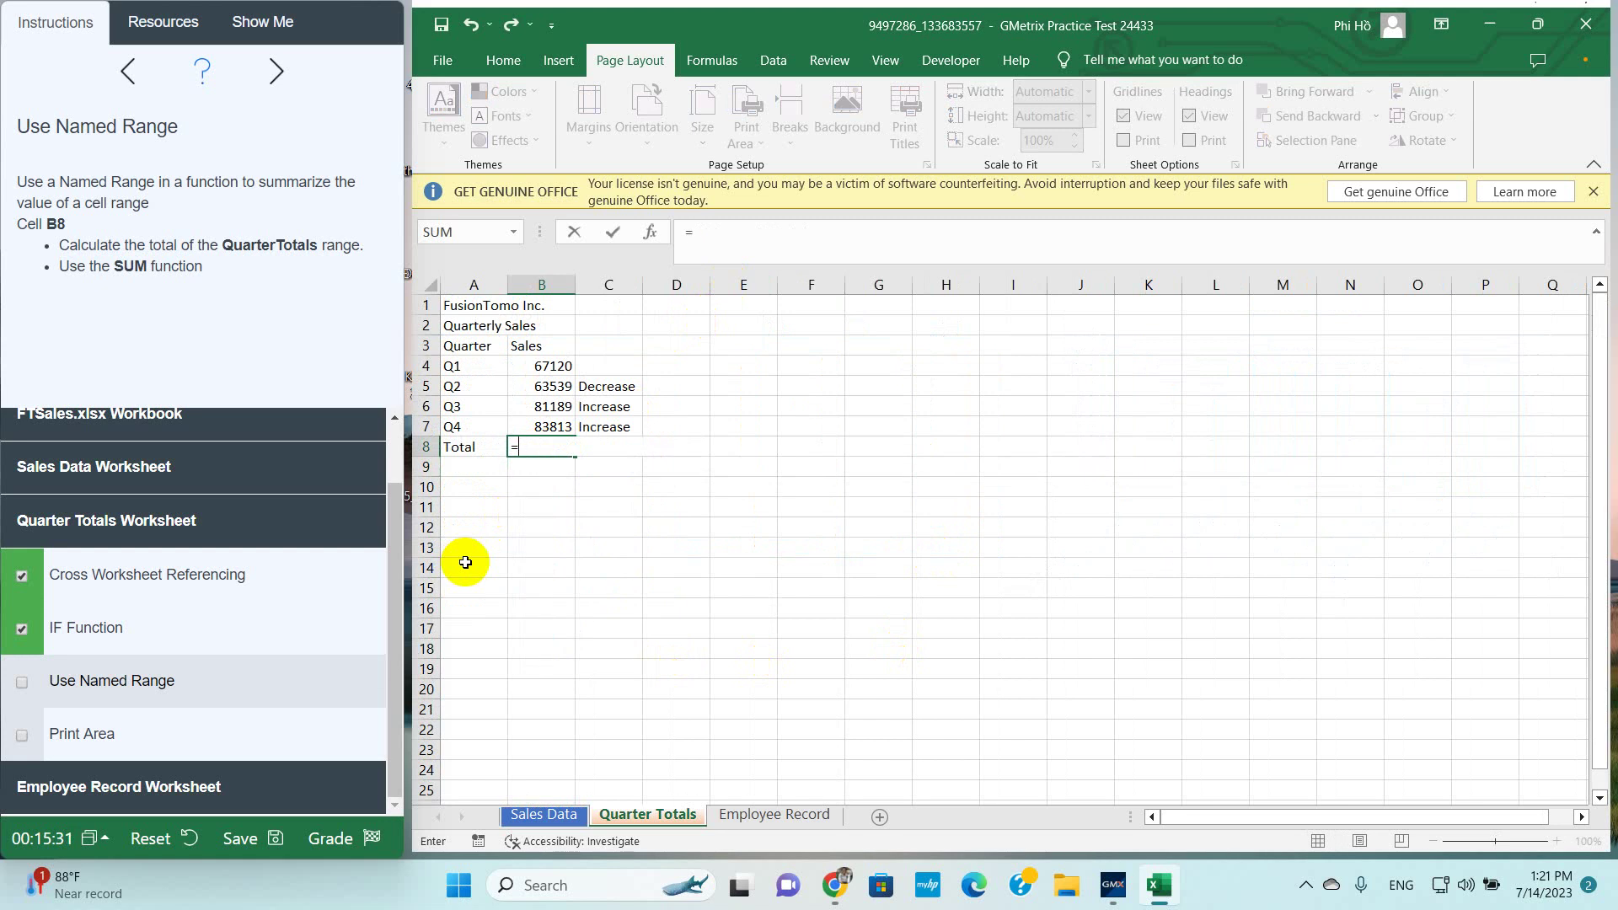
type("=sum")
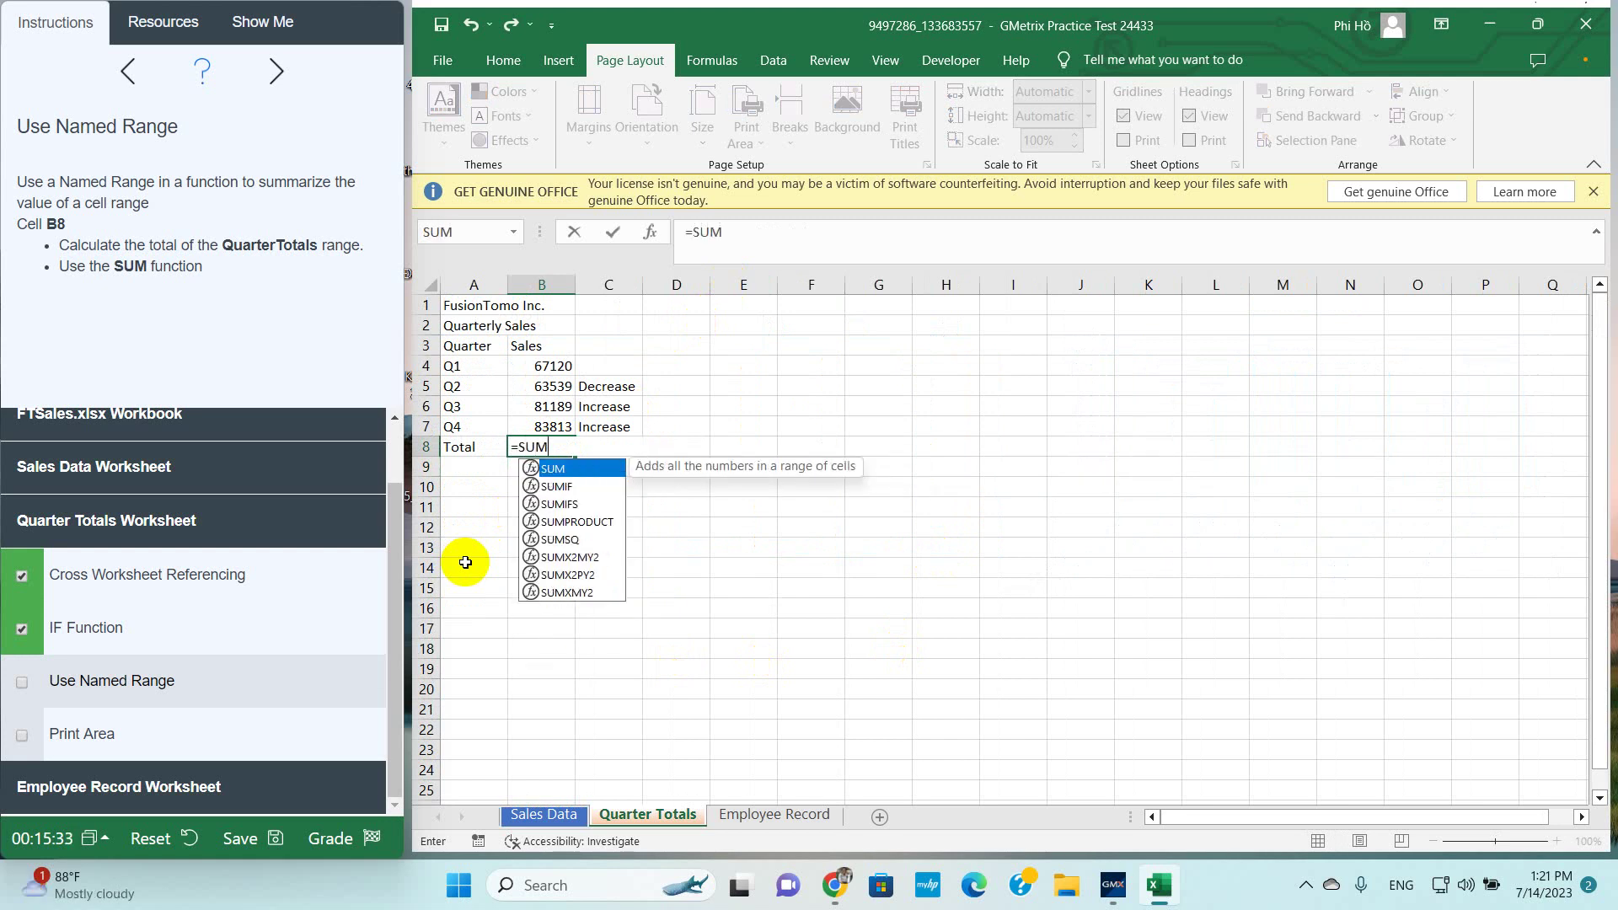
type("(q")
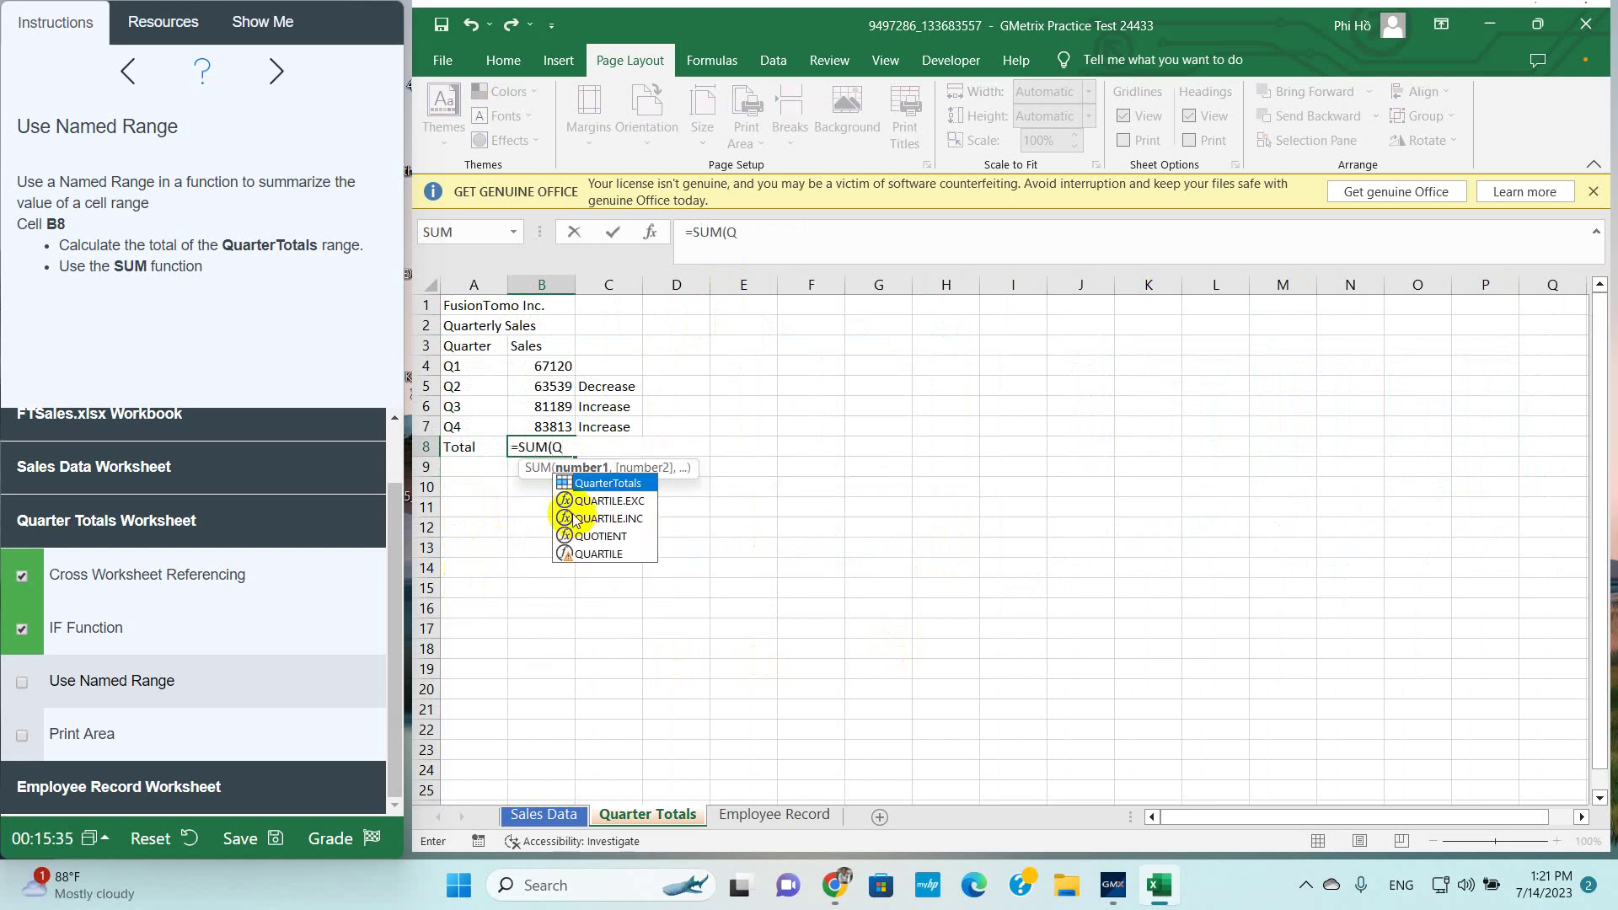
double_click(586, 479)
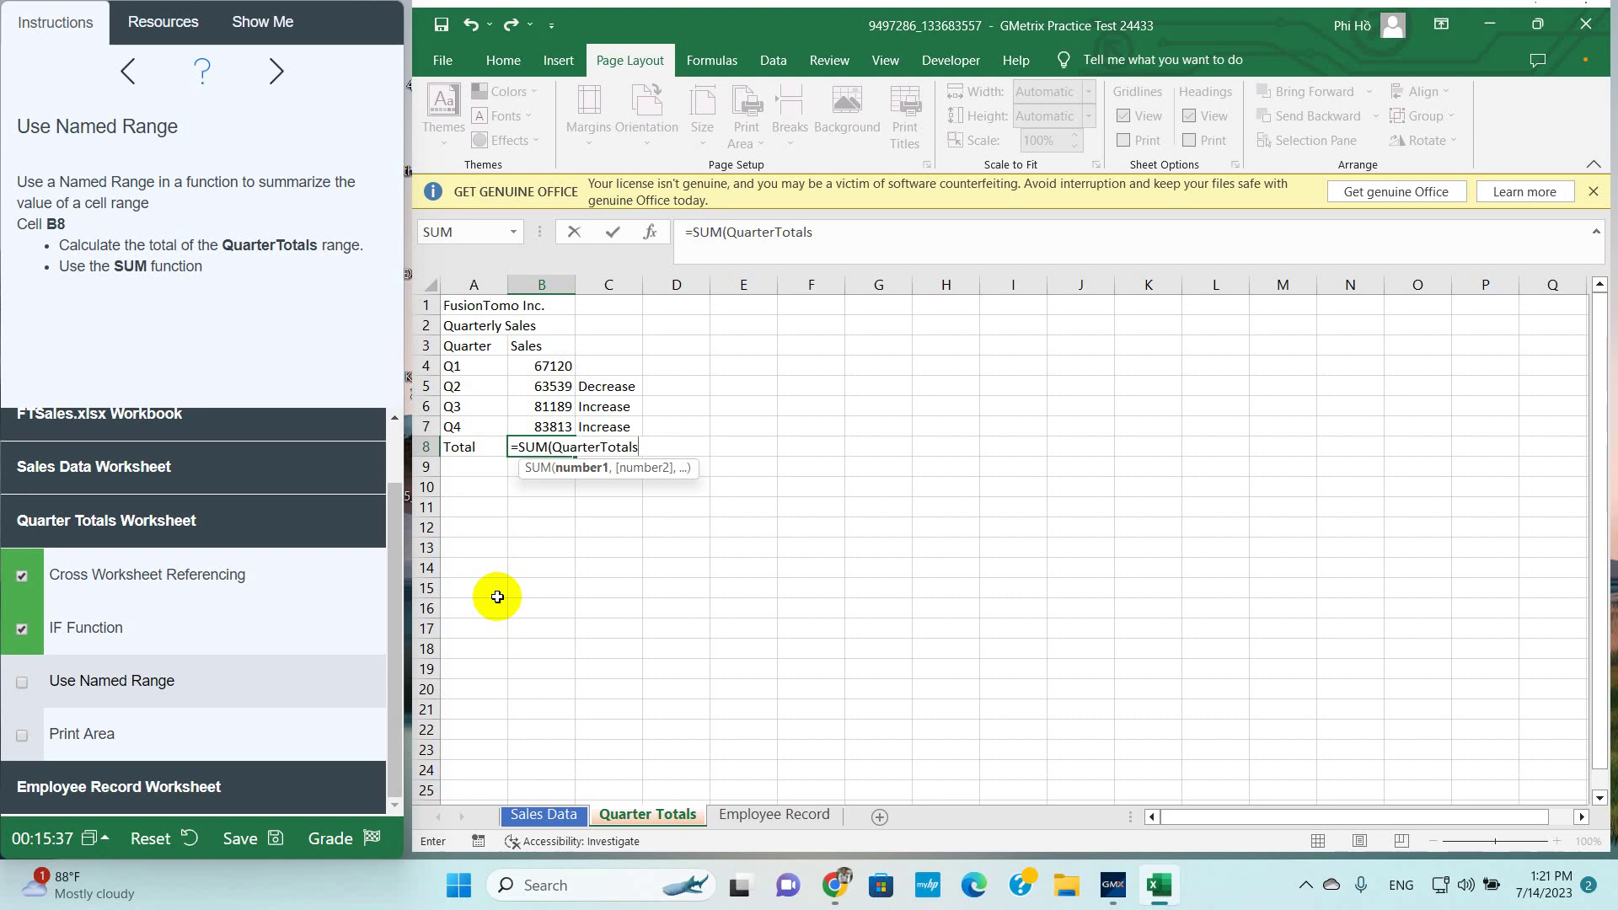
key("Return")
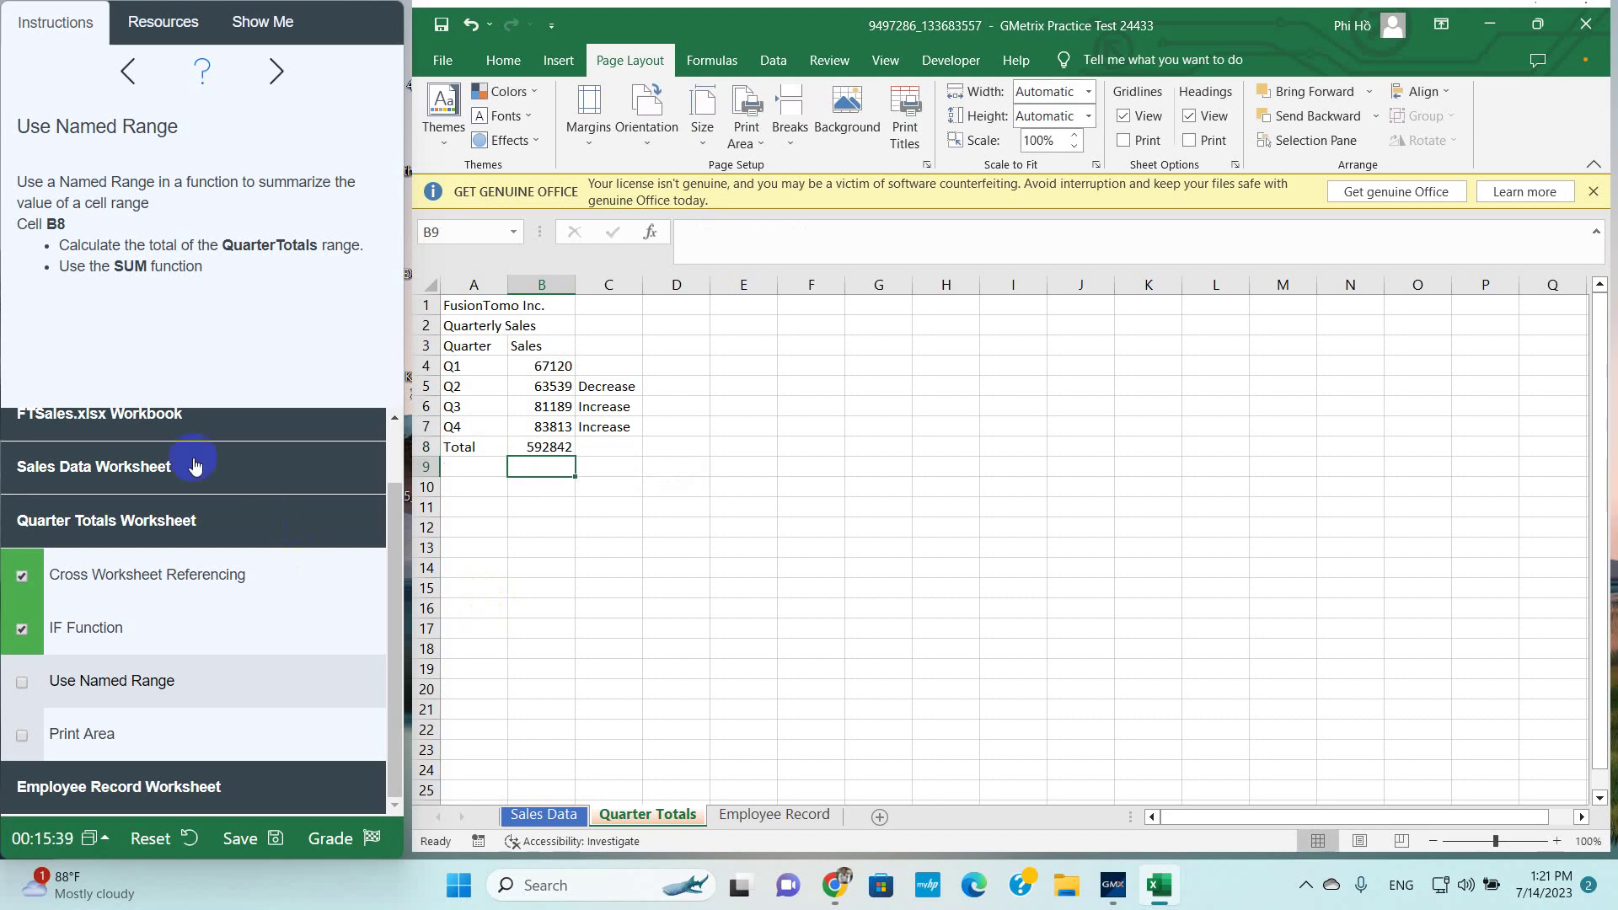
Mark the named range task done and set A1:B8 as the print area
left_click(32, 684)
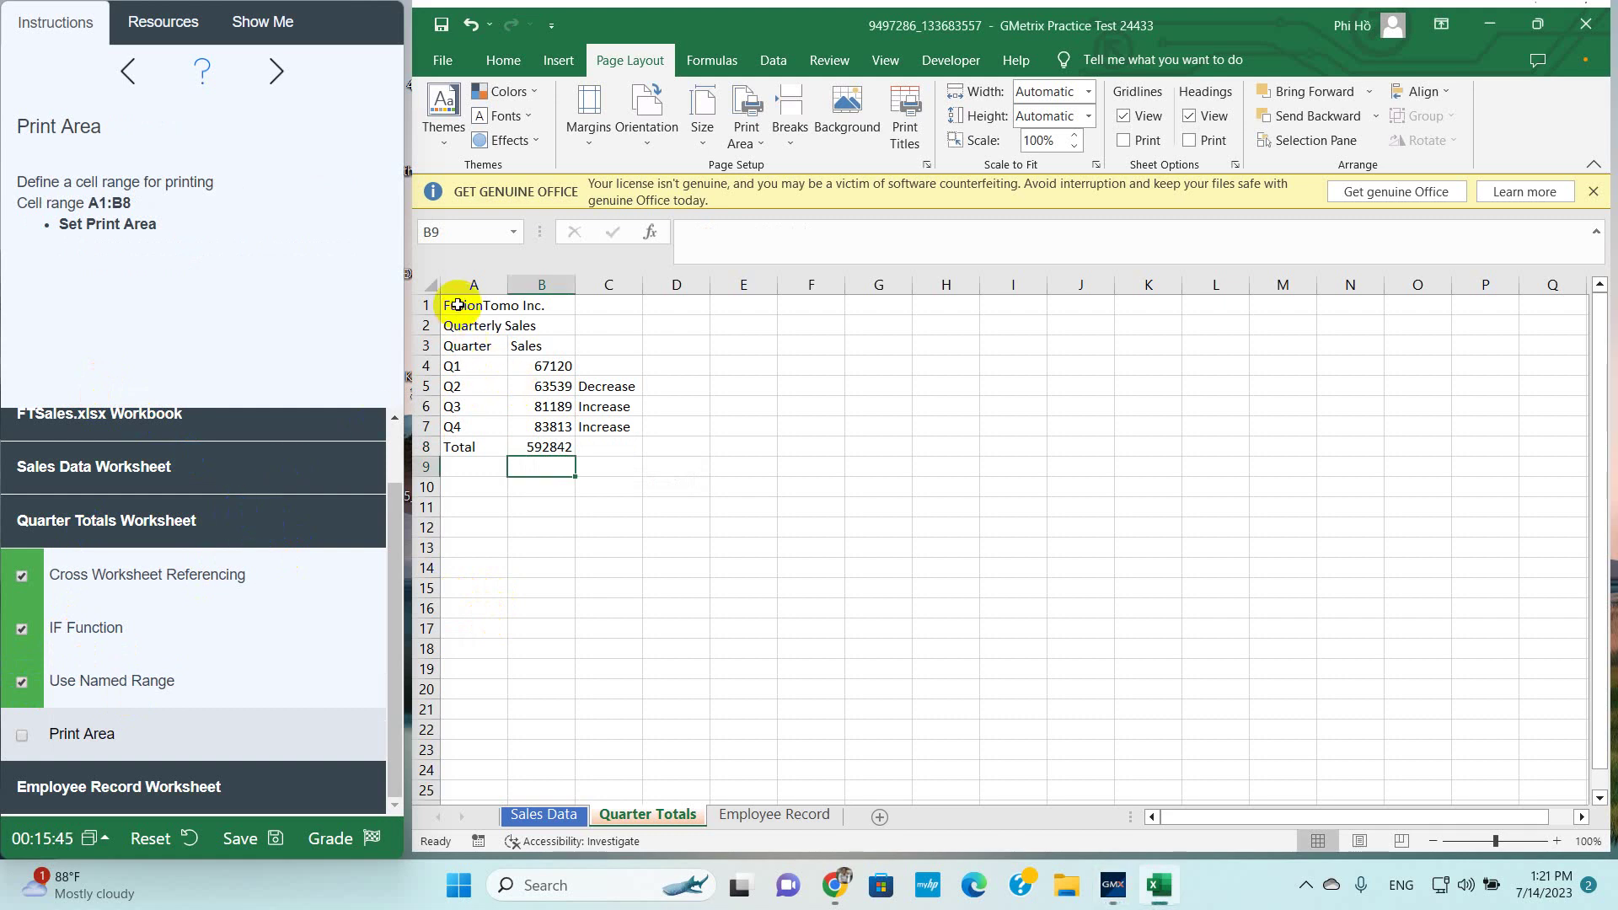
left_click_drag(458, 305, 559, 446)
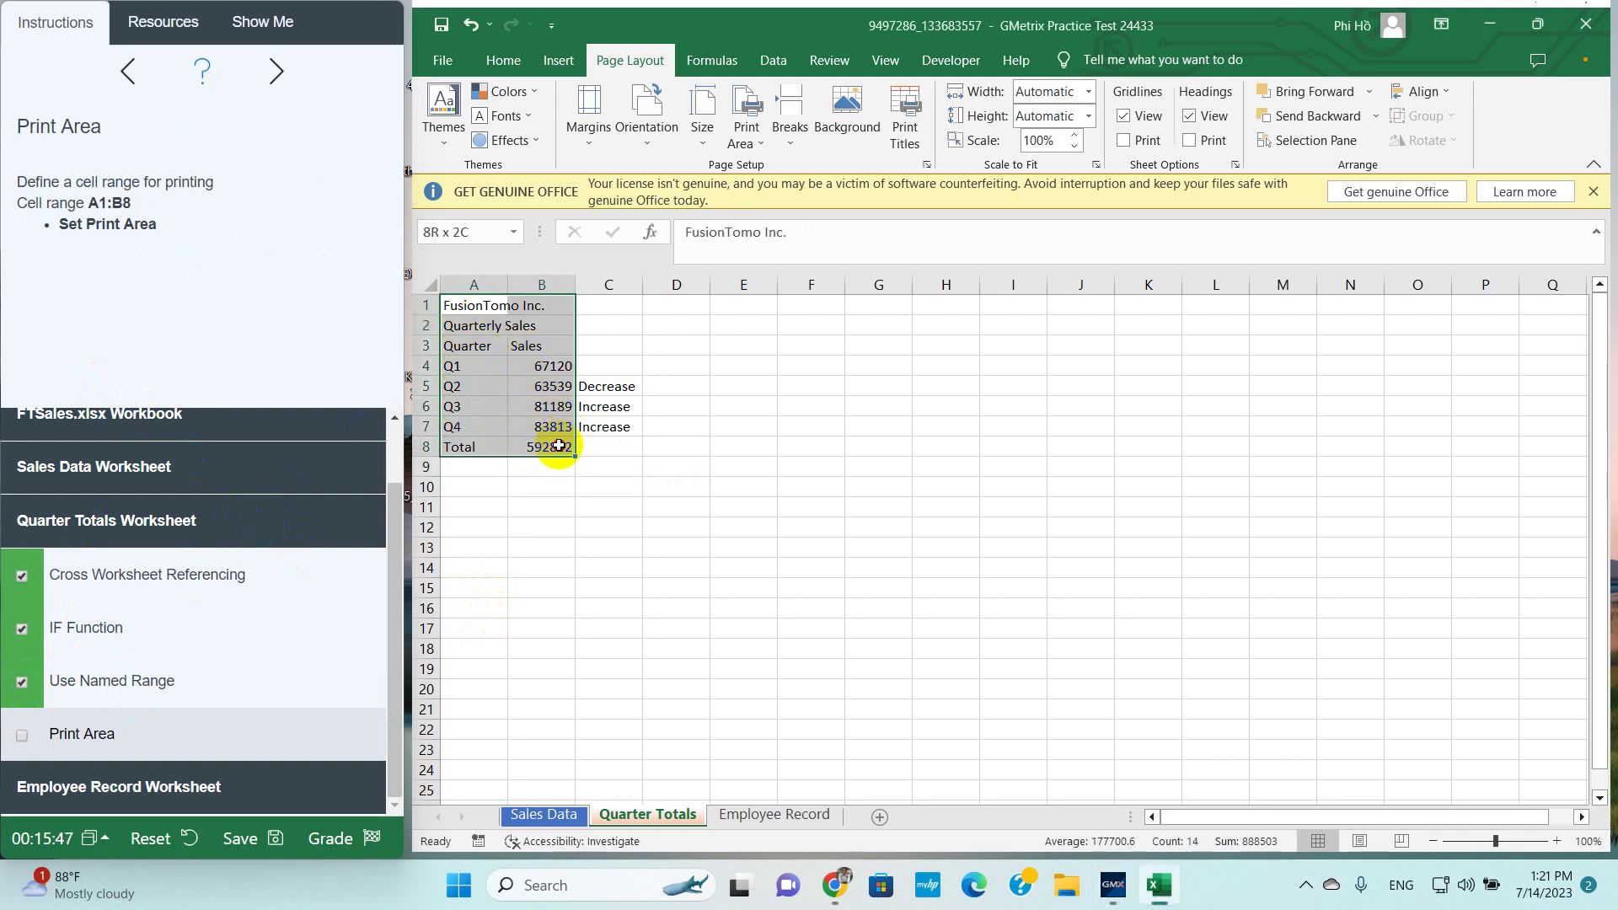
left_click(746, 127)
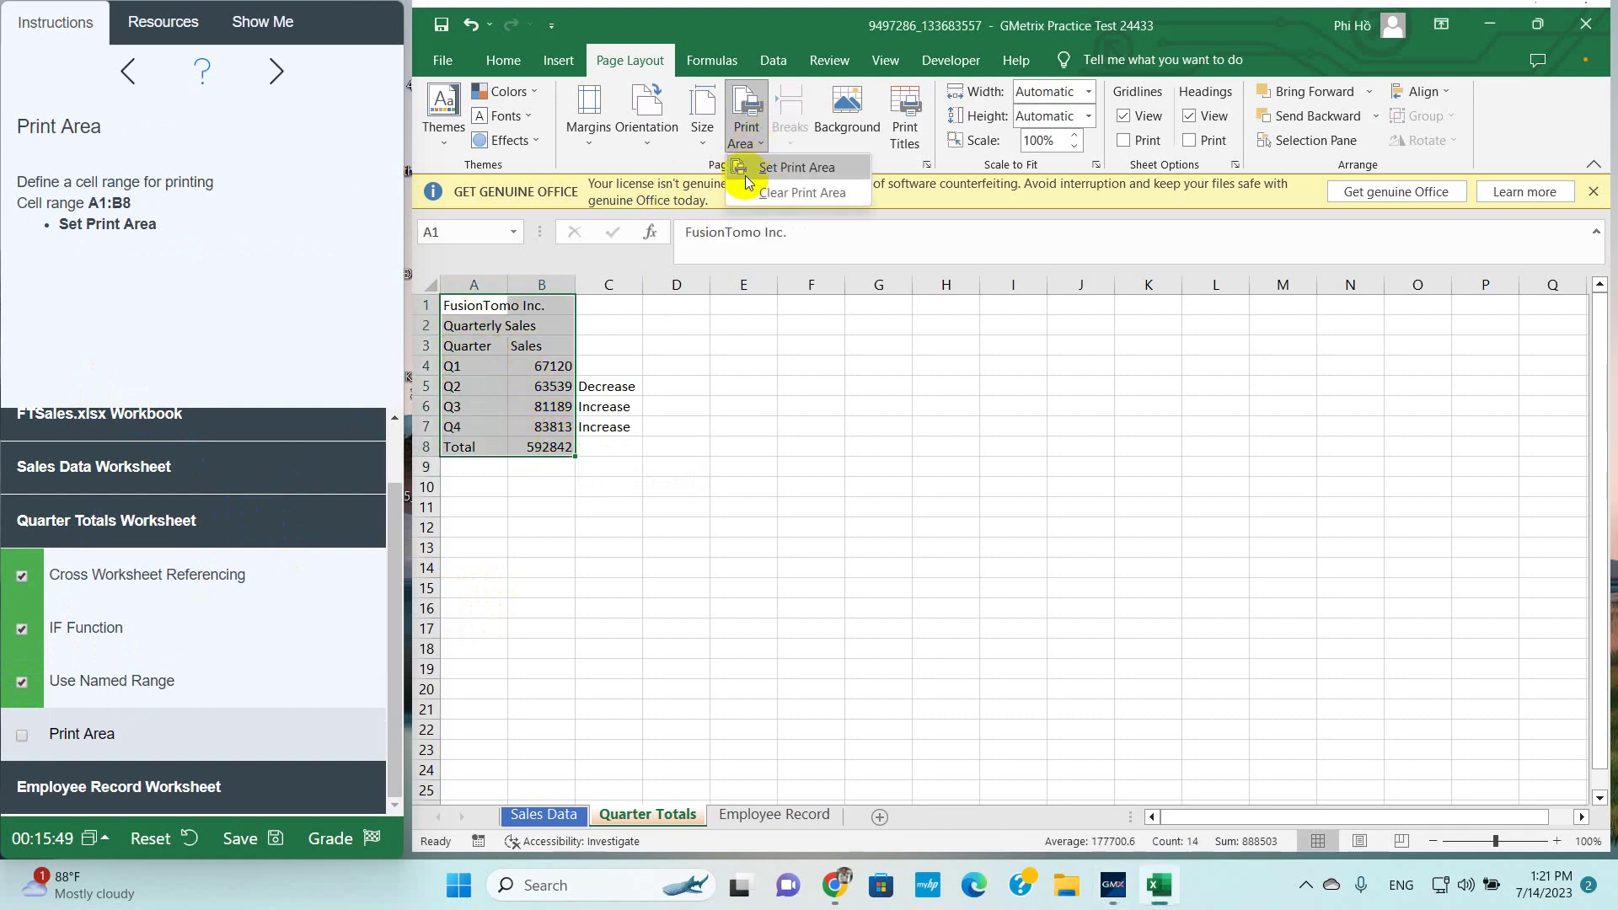
left_click(749, 168)
left_click(743, 487)
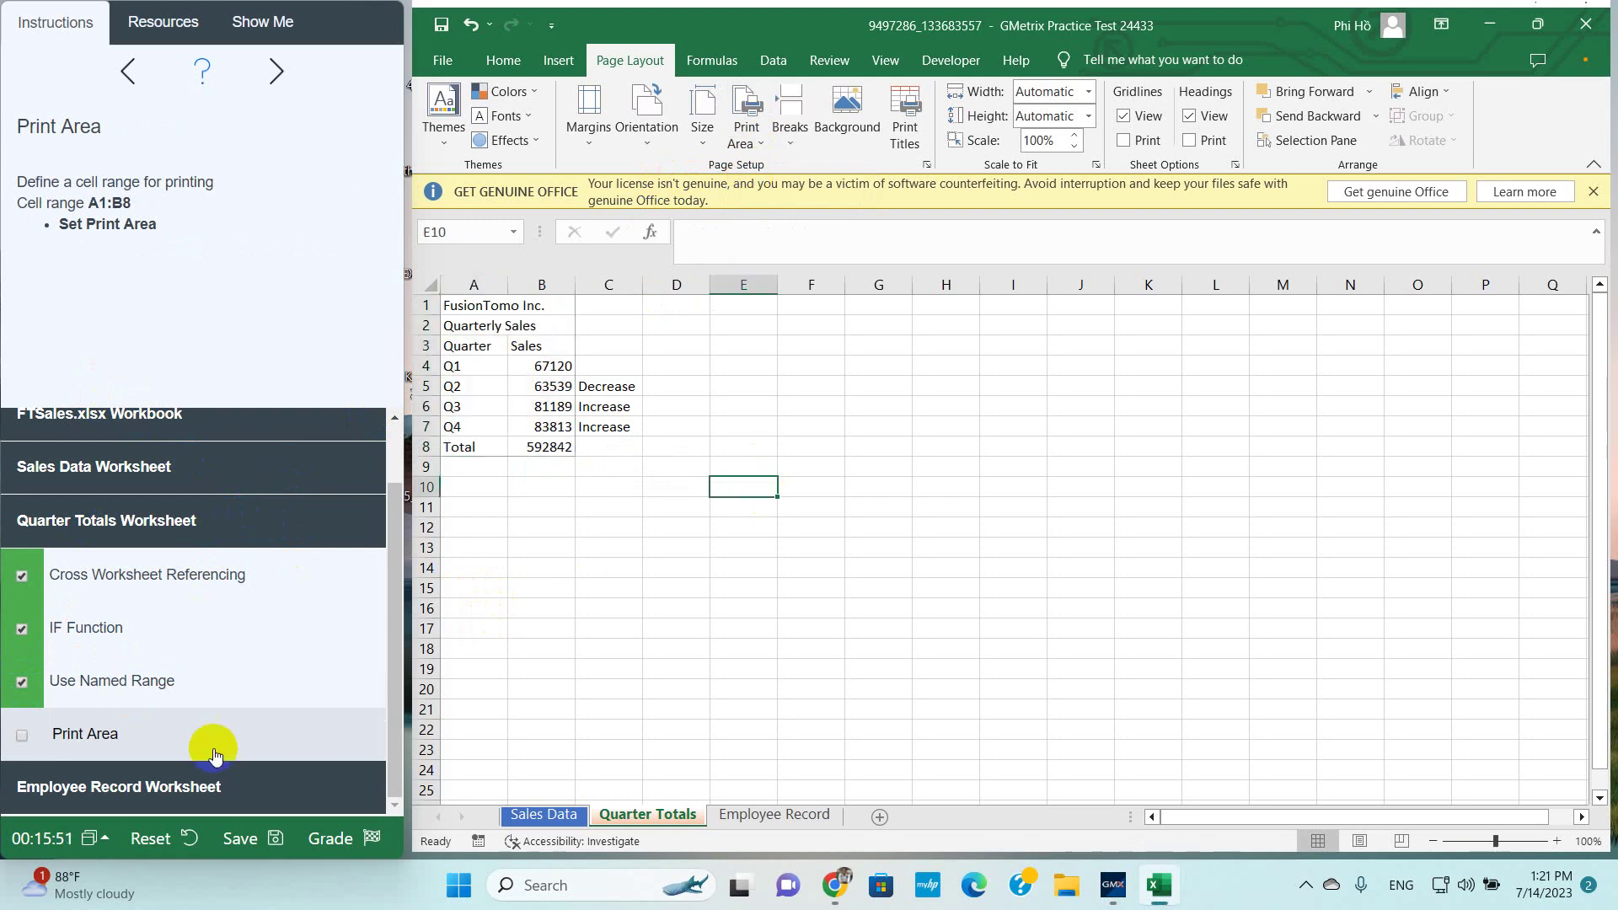
Mark the Print Area task complete and switch to the Employee Record sheet
left_click(47, 741)
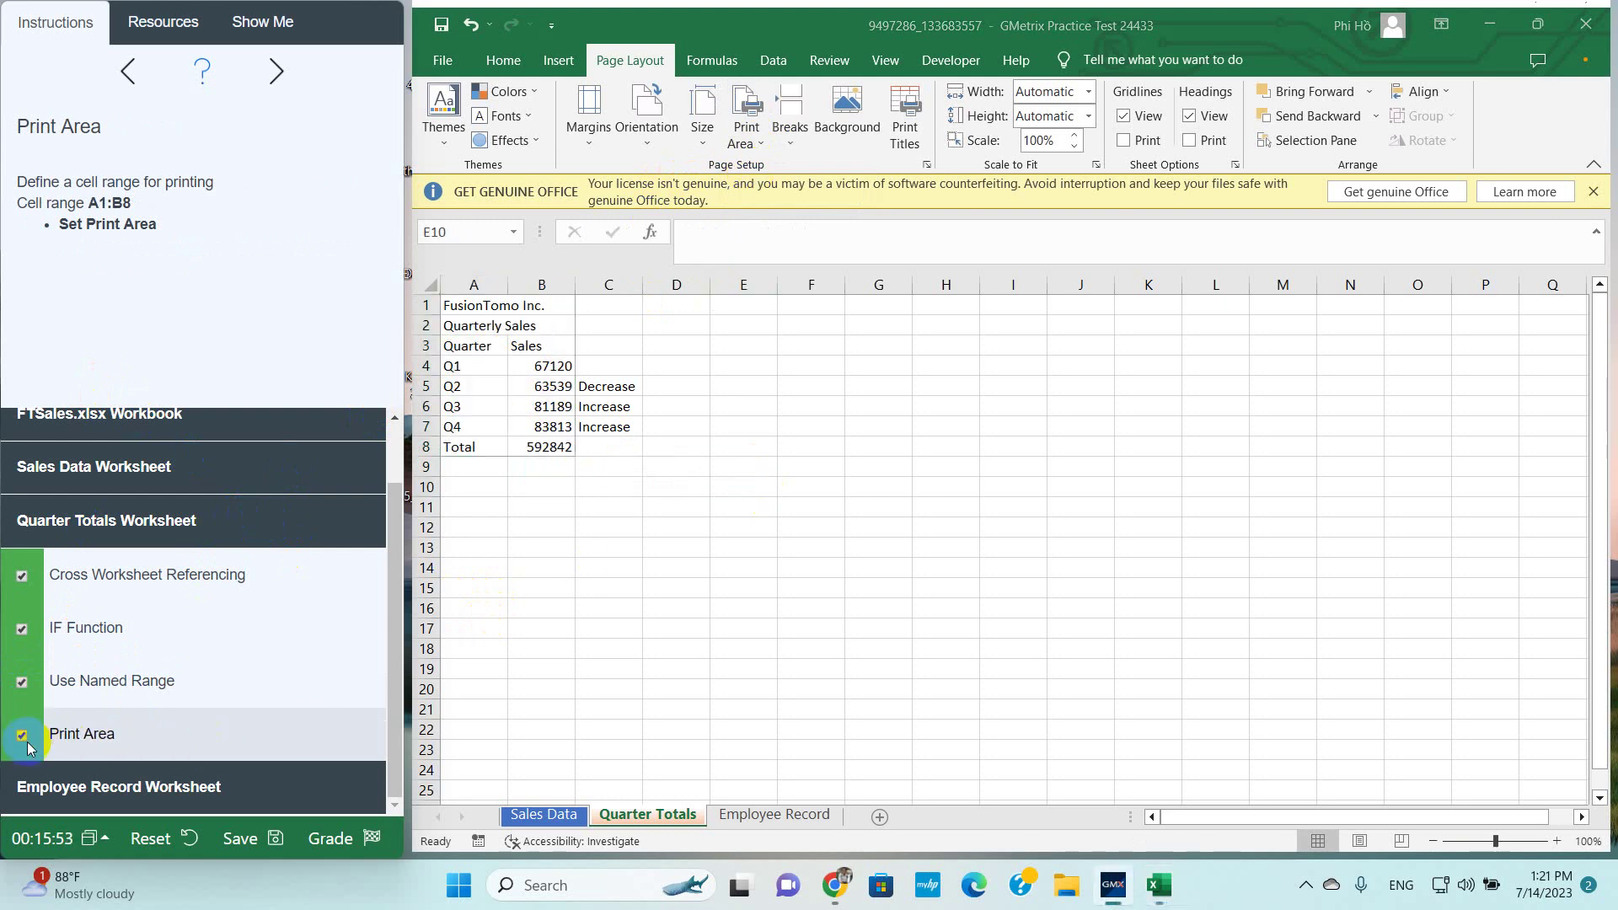
left_click(79, 787)
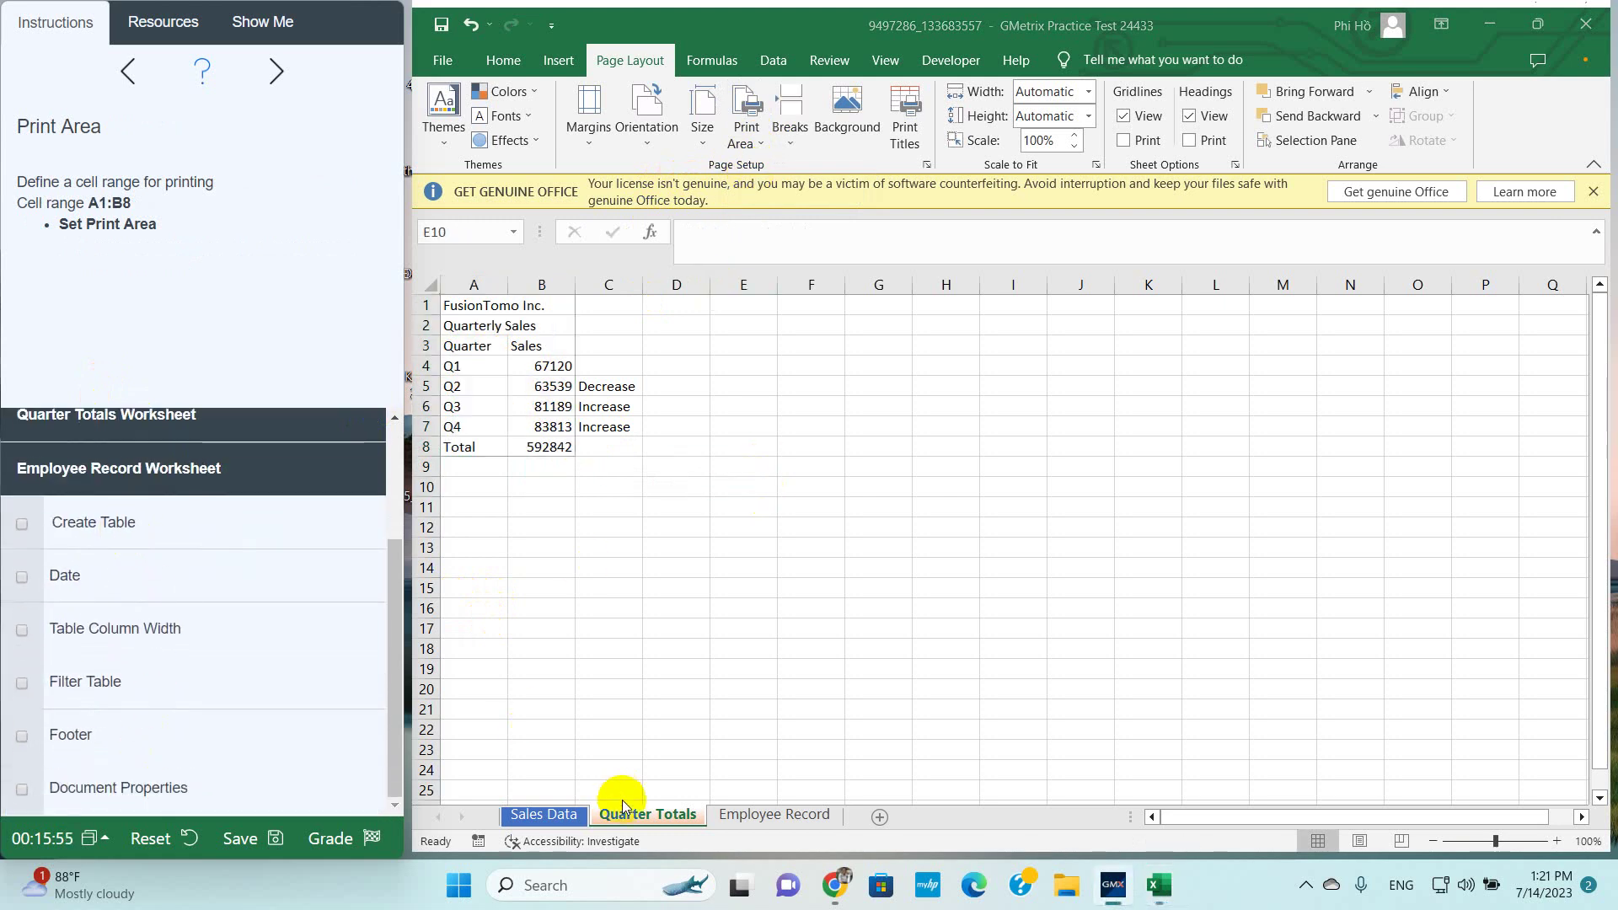
left_click(721, 816)
Open the Create Table task and select the employee data A1:C11
left_click(722, 817)
left_click(670, 649)
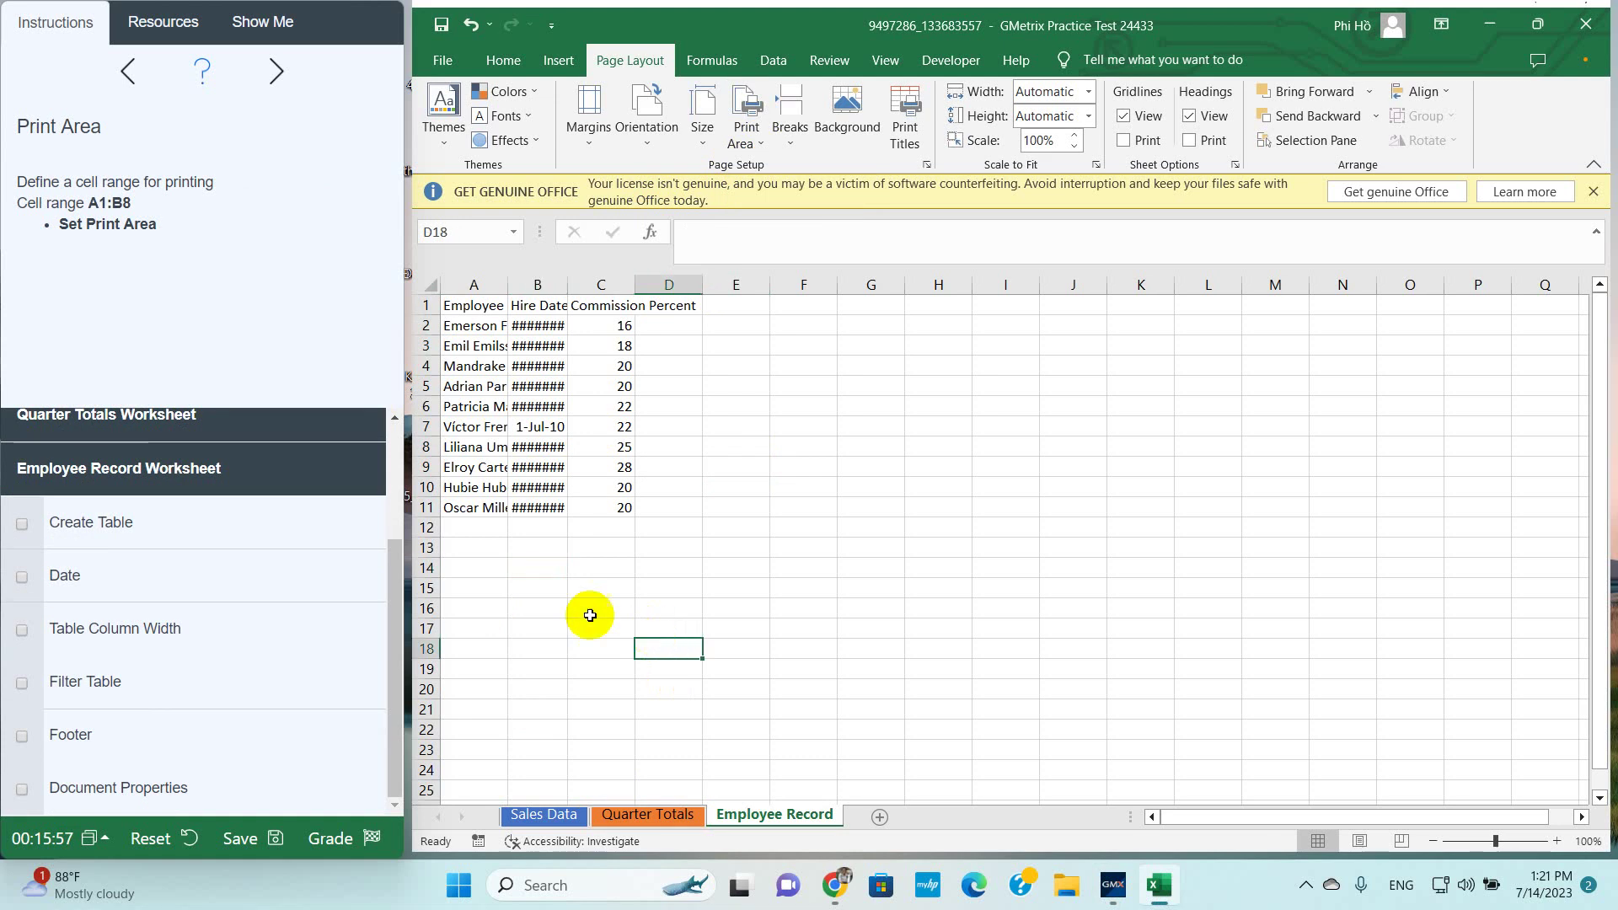
left_click(141, 524)
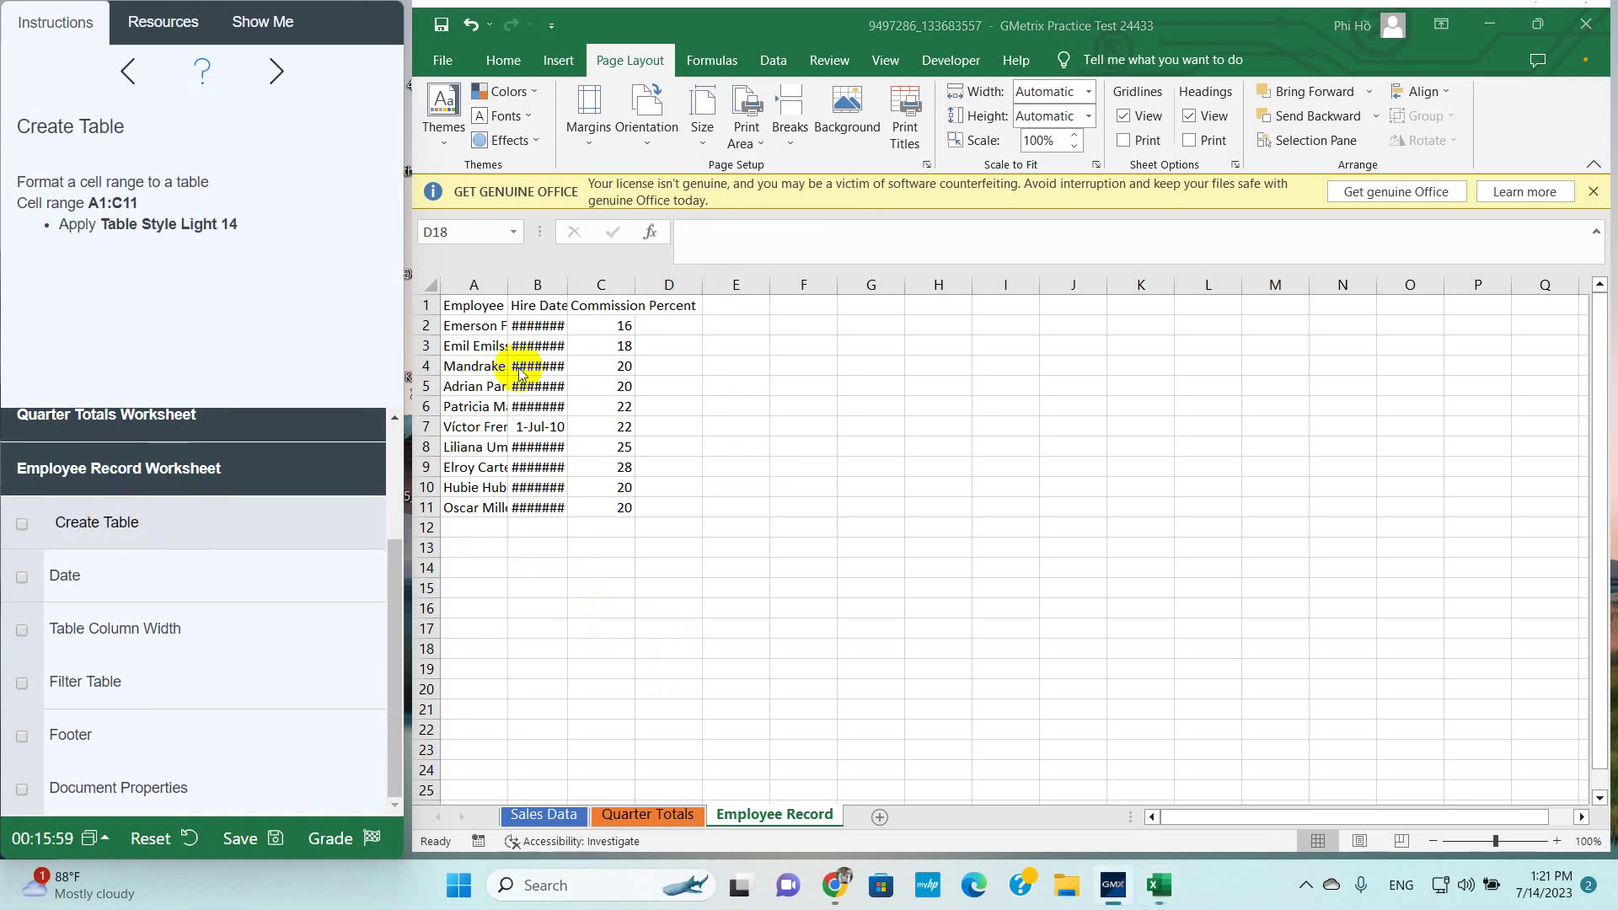
left_click(470, 302)
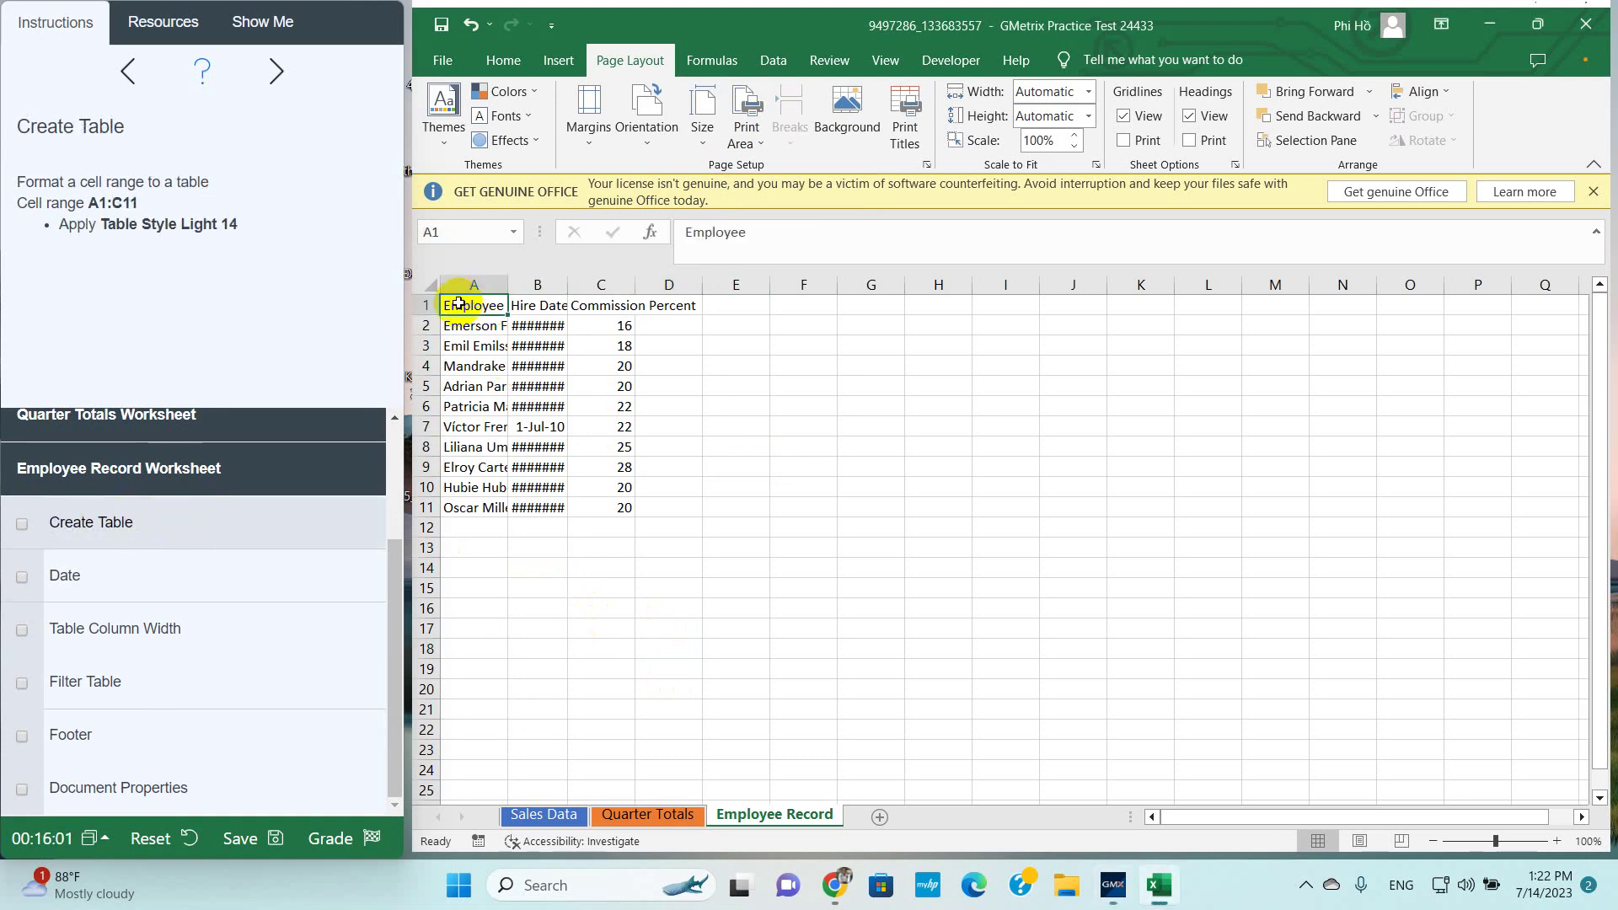
left_click_drag(469, 303, 624, 507)
left_click(472, 310)
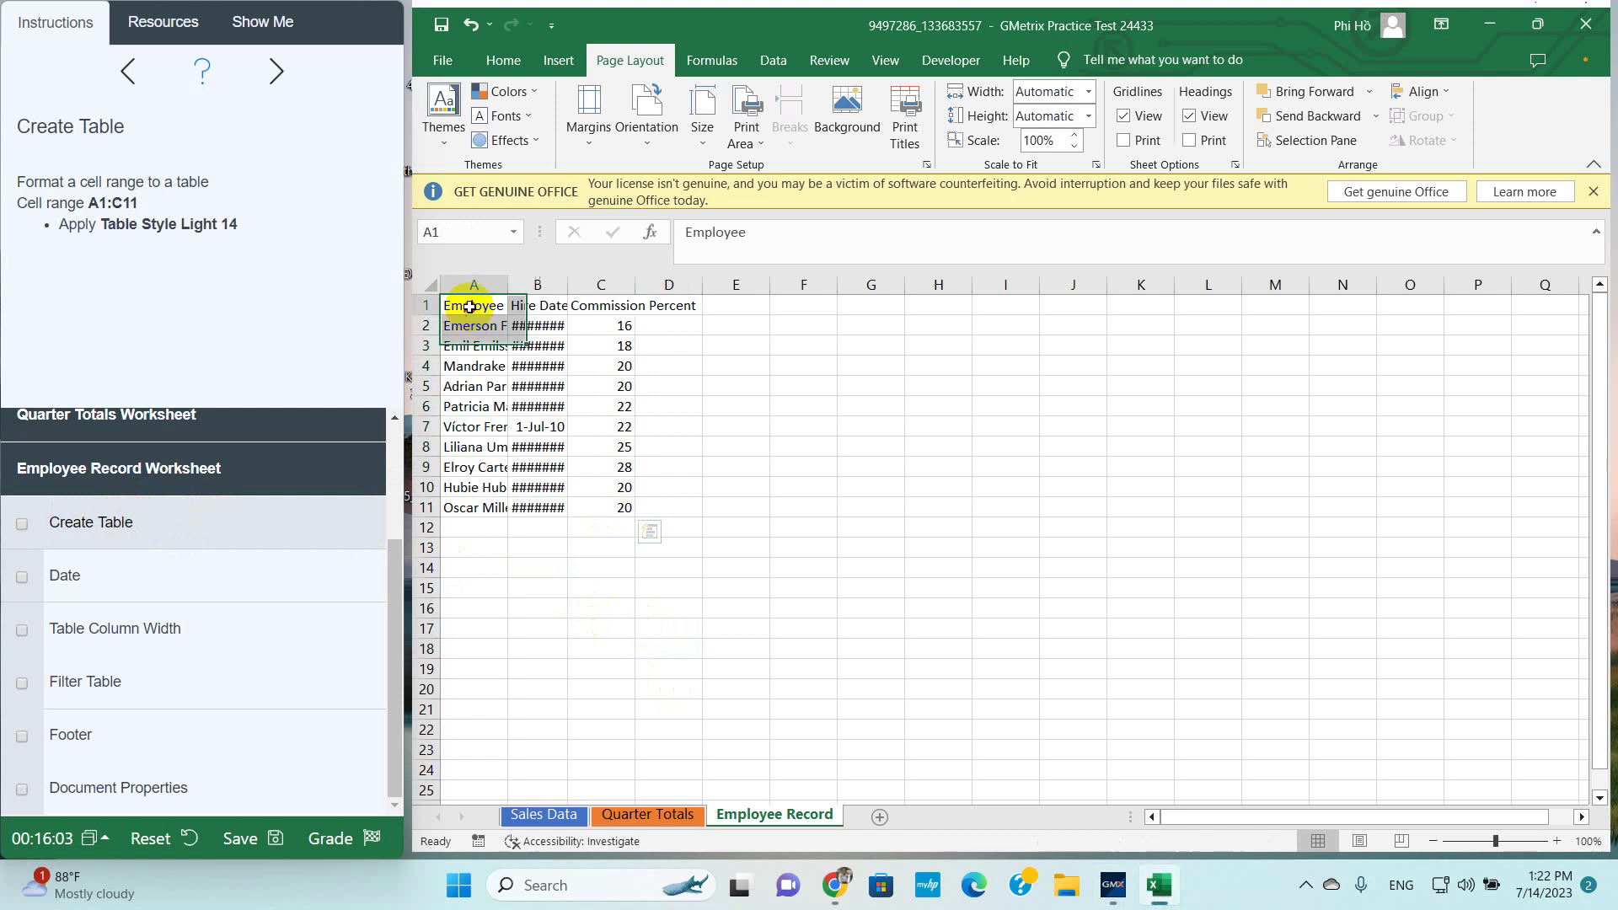
left_click(531, 408)
mouse_move(474, 305)
left_mouse_down()
mouse_move(566, 396)
mouse_move(628, 507)
left_mouse_up()
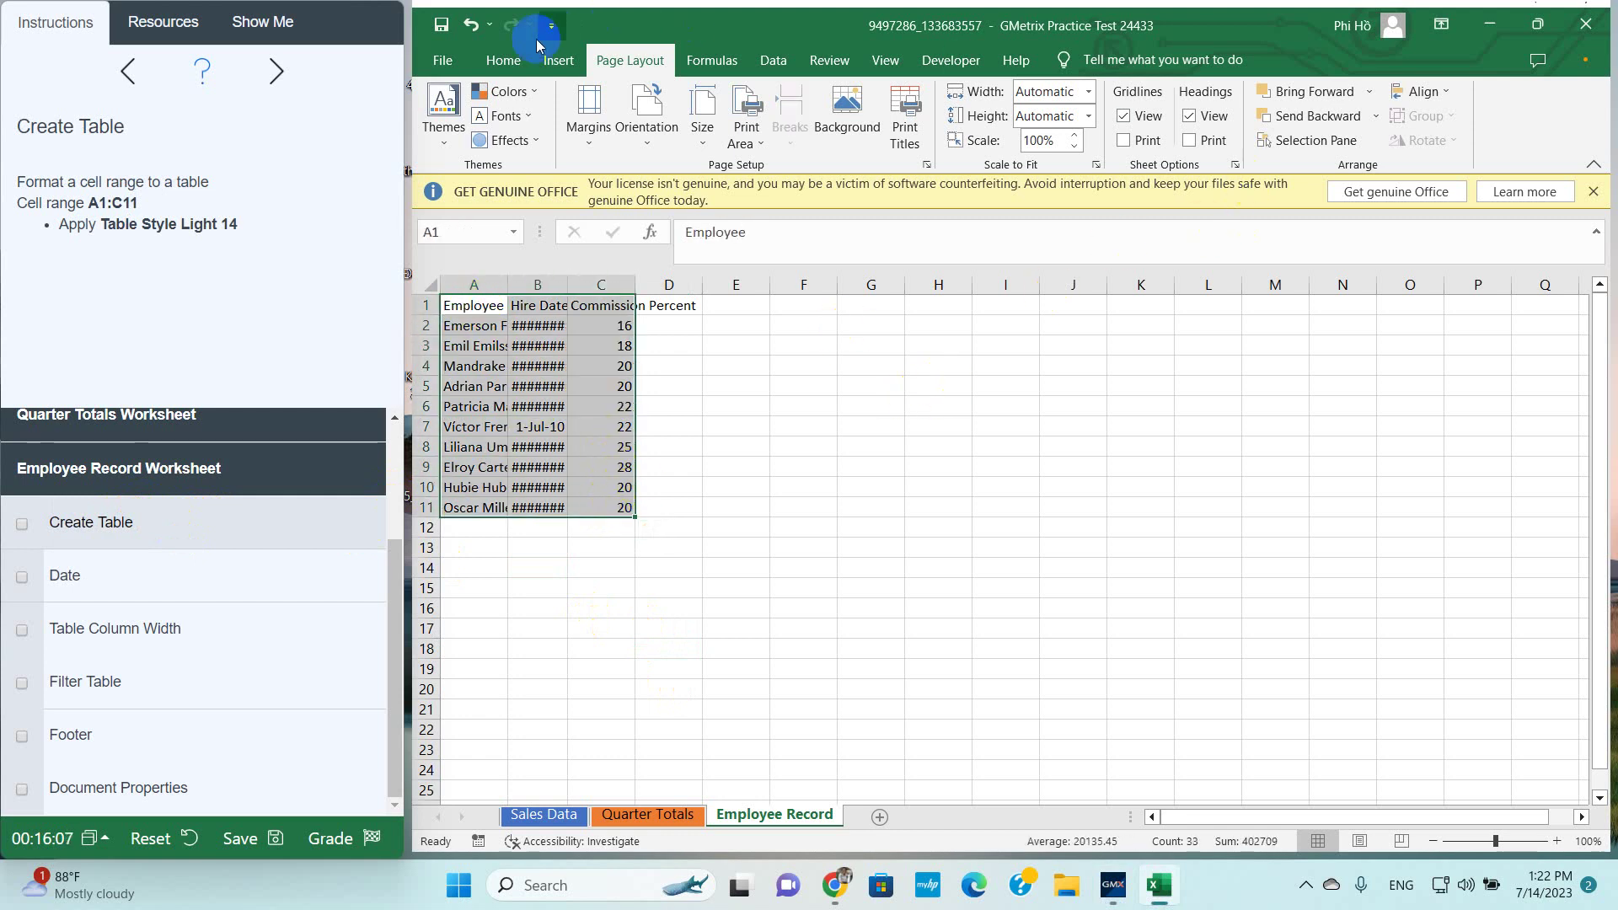
Format A1:C11 as a table with headers in Table Style Light 14 and tick Create Table
left_click(503, 59)
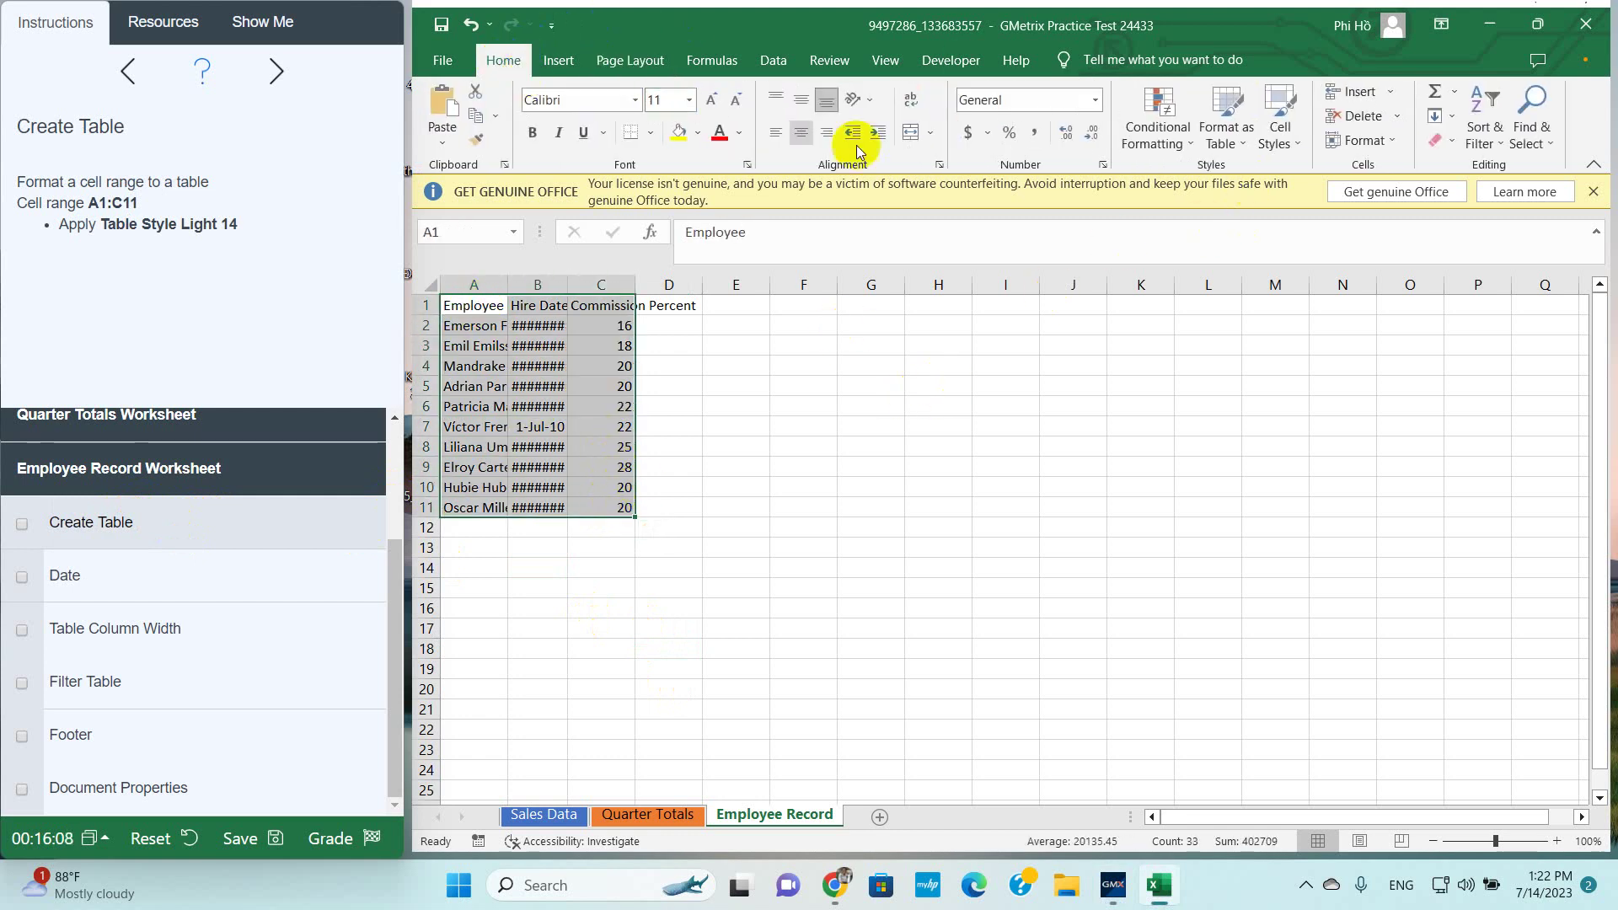
left_click(1208, 140)
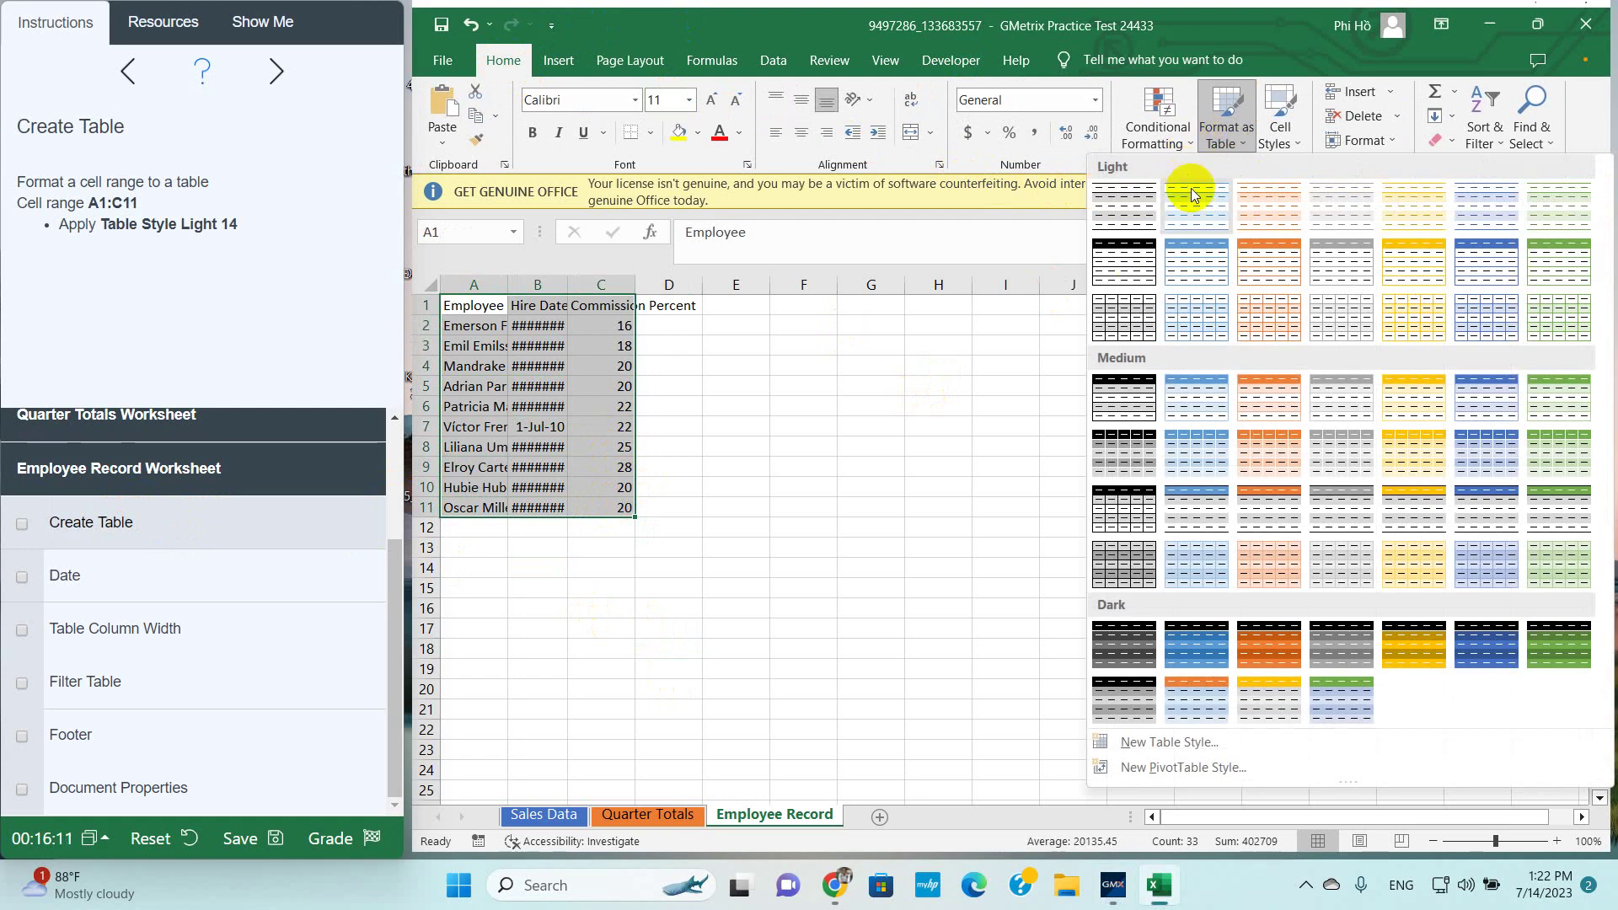
left_click(772, 362)
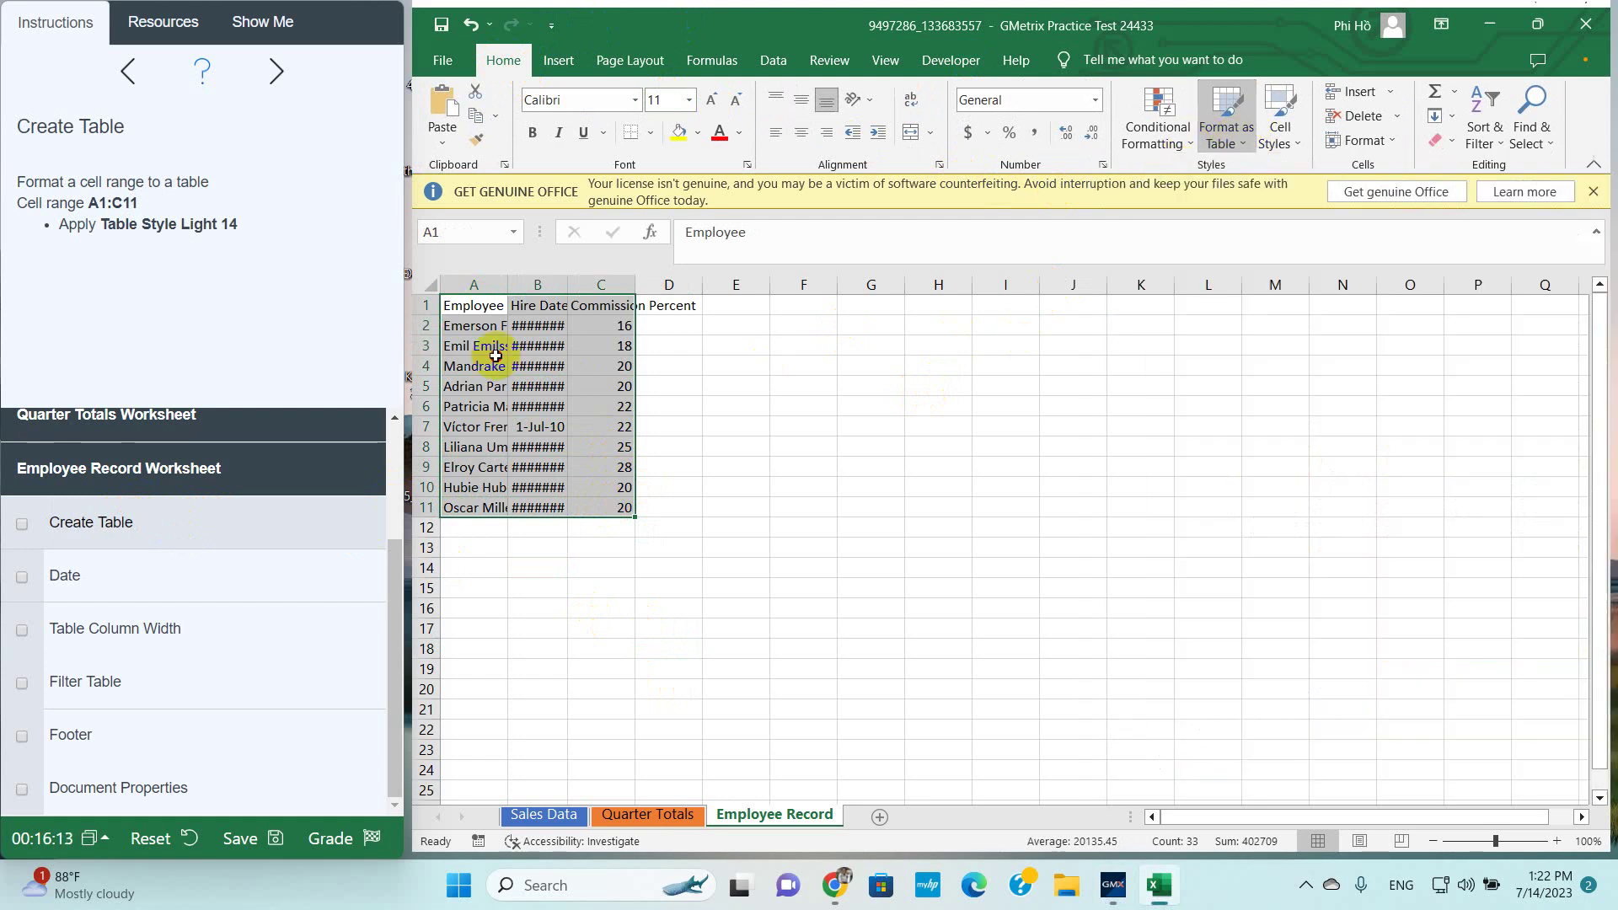
left_click(468, 305)
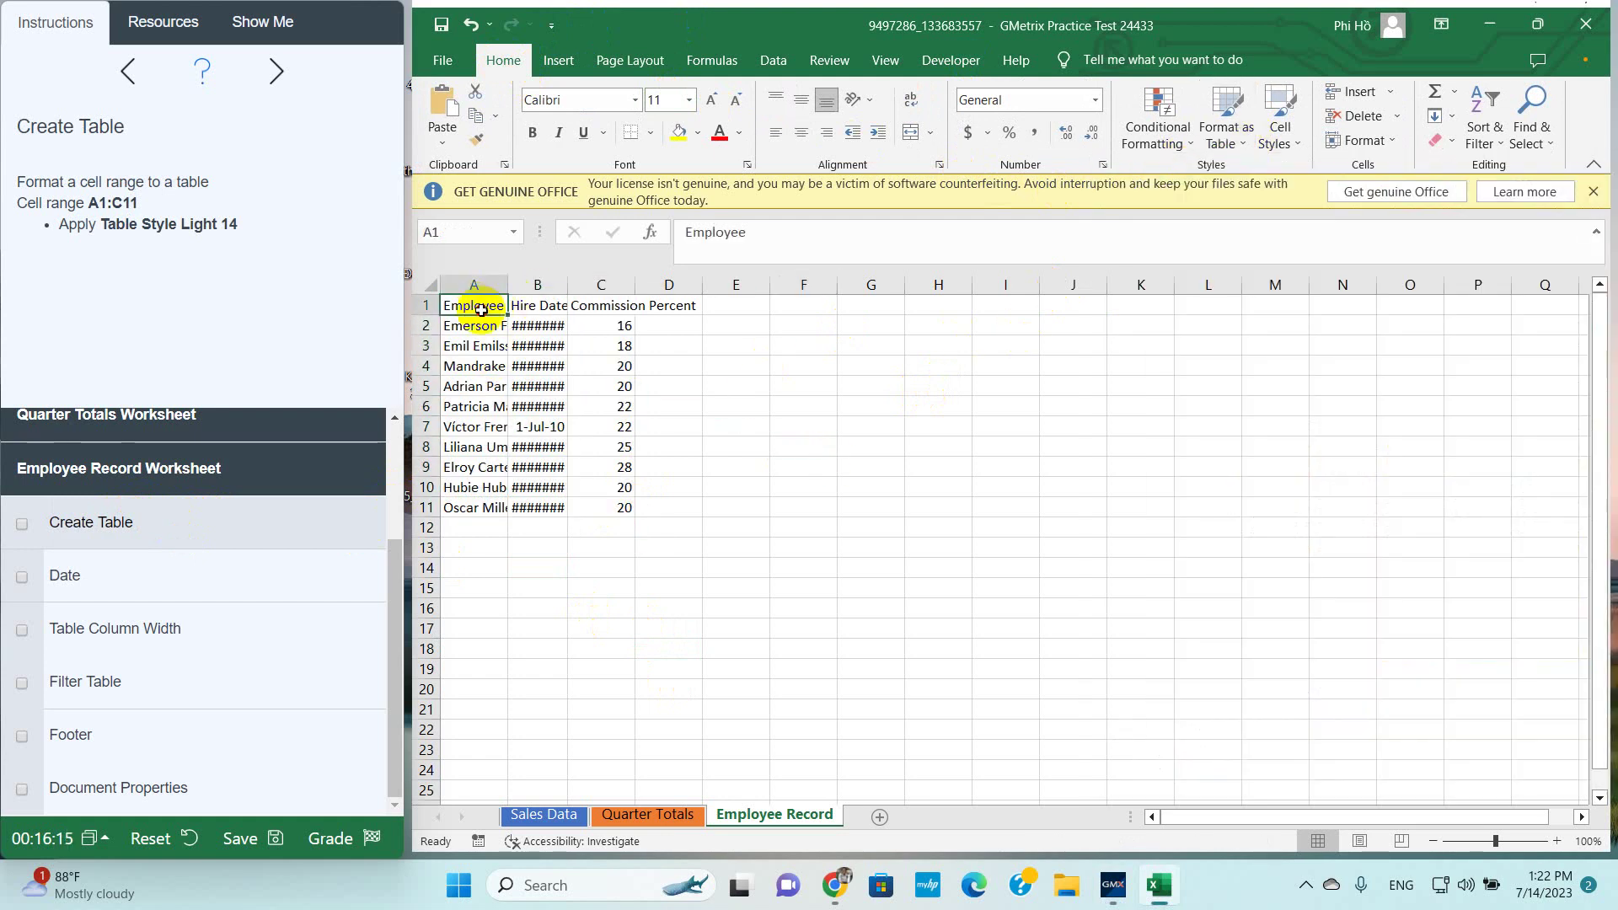
left_click_drag(472, 305, 610, 501)
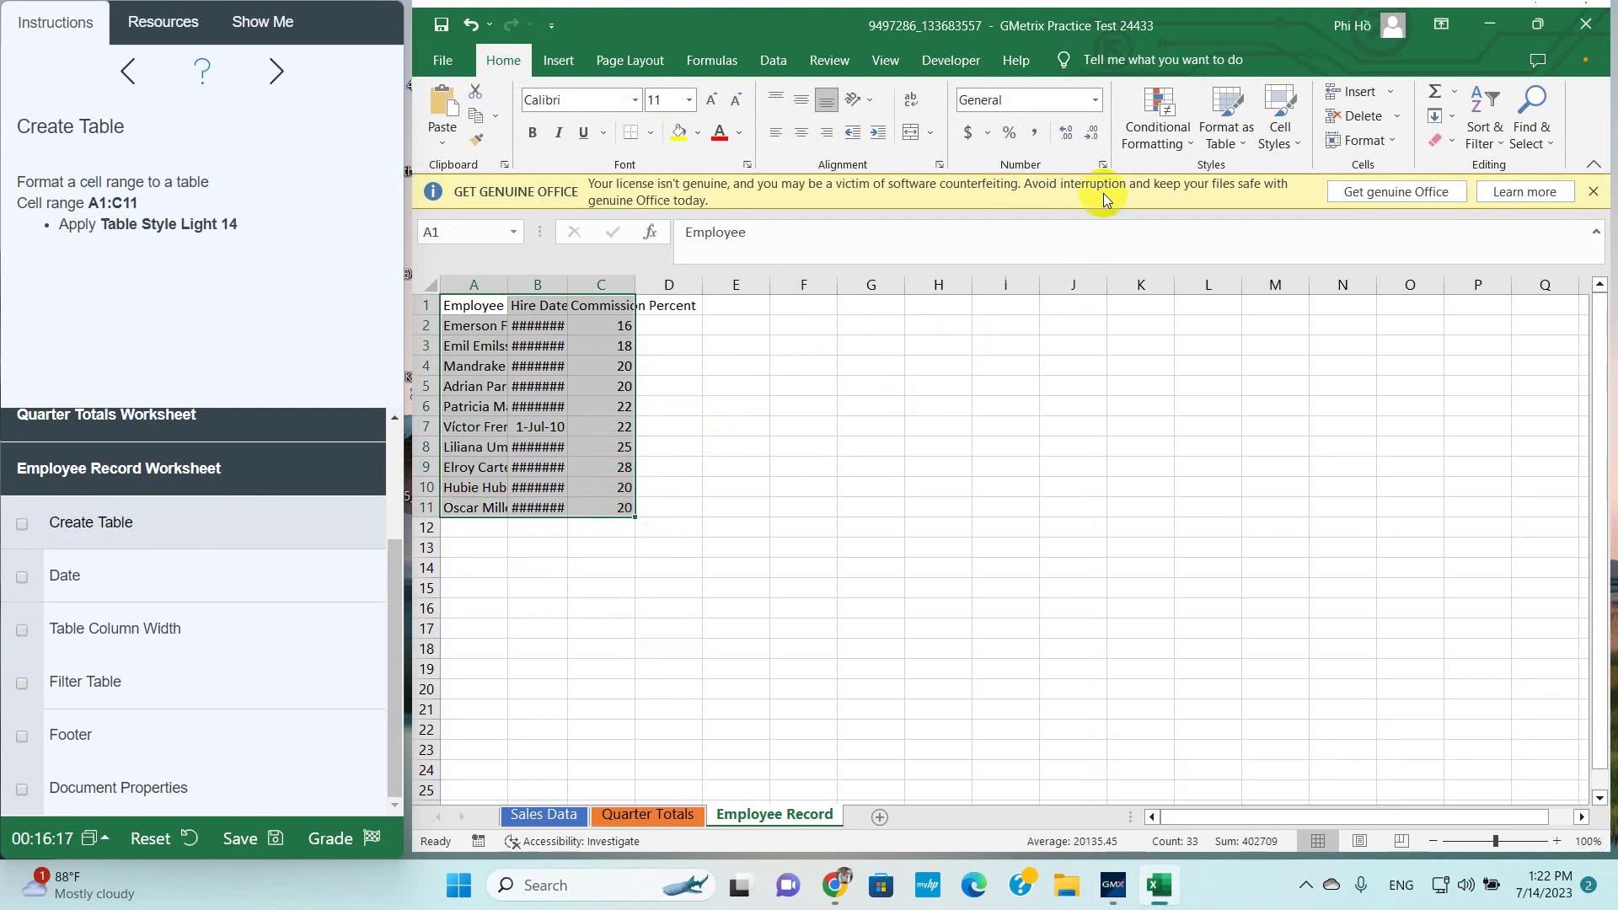
left_click(1237, 147)
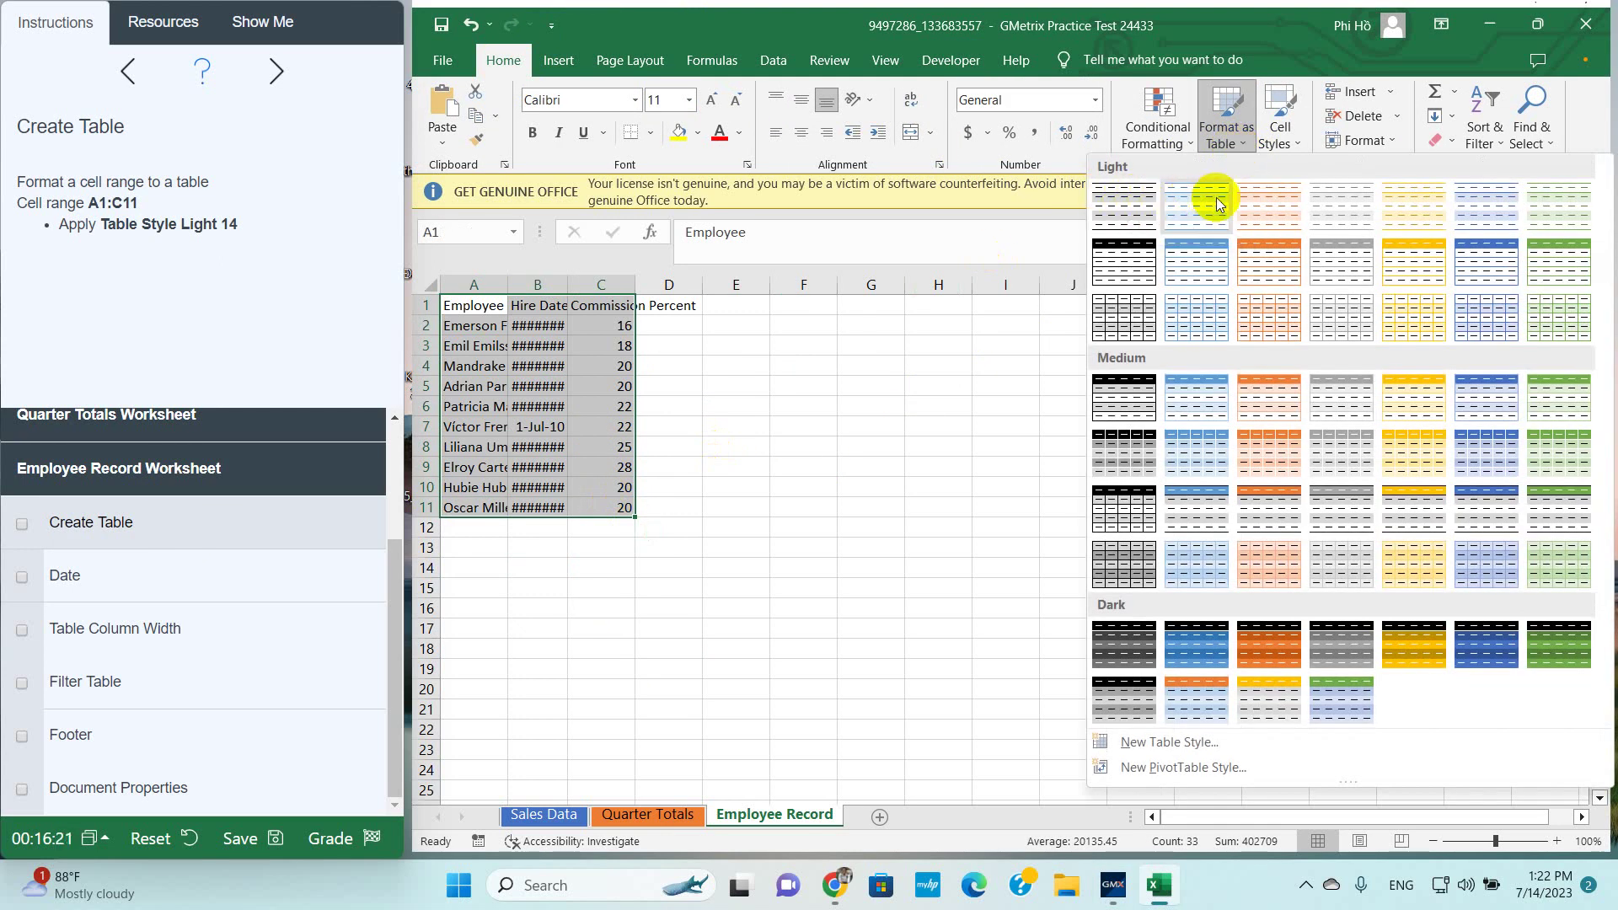
left_click(1560, 262)
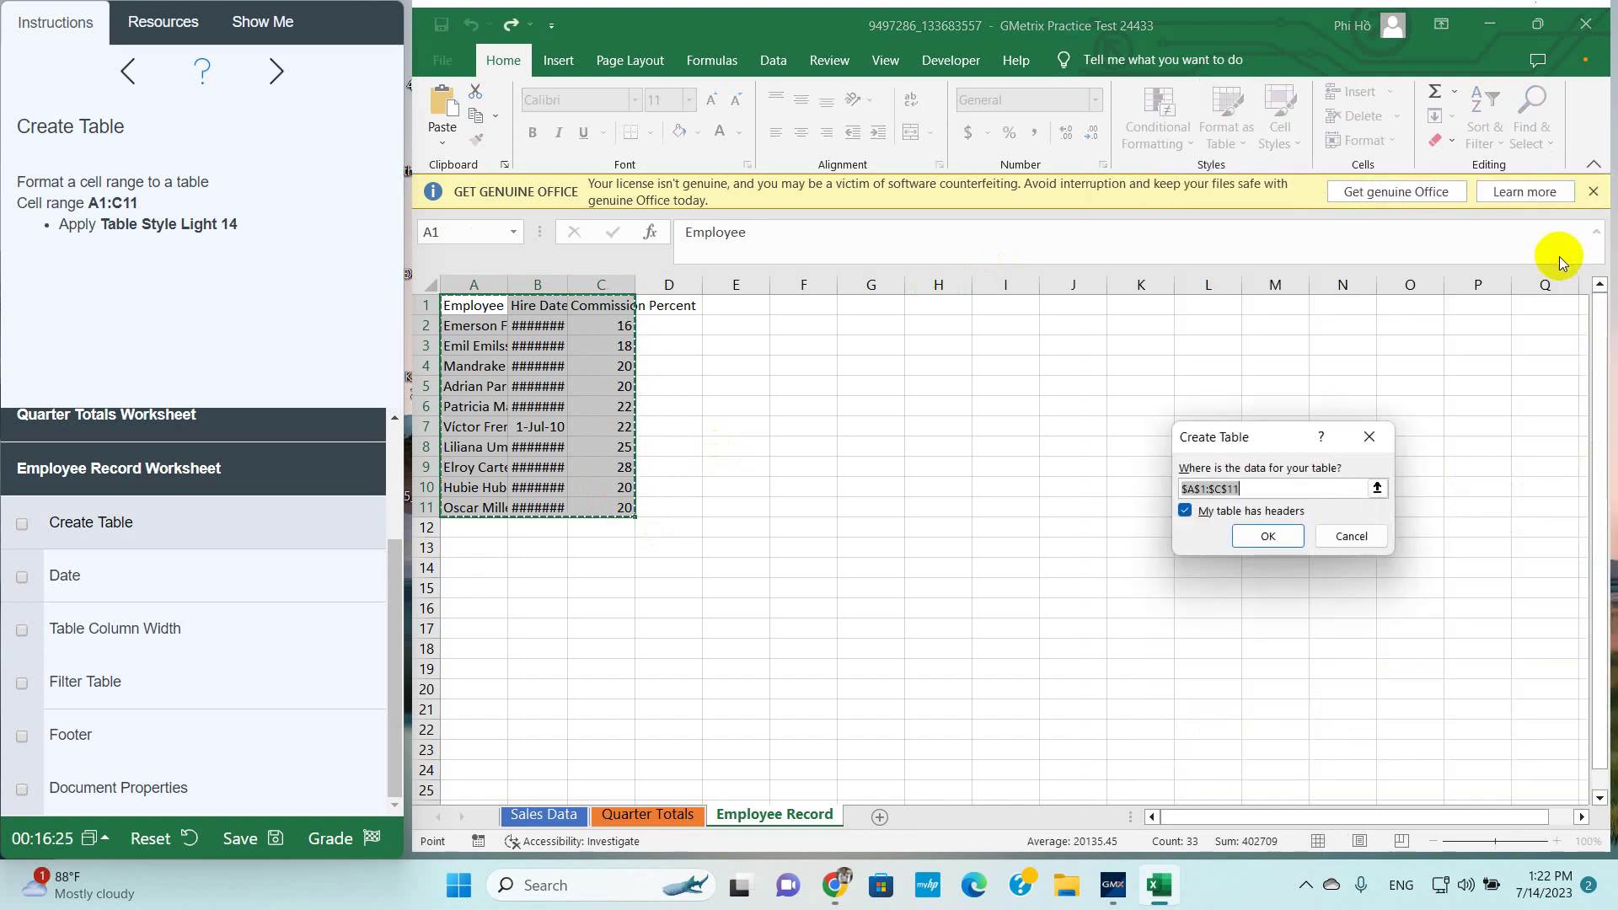
left_click(1269, 537)
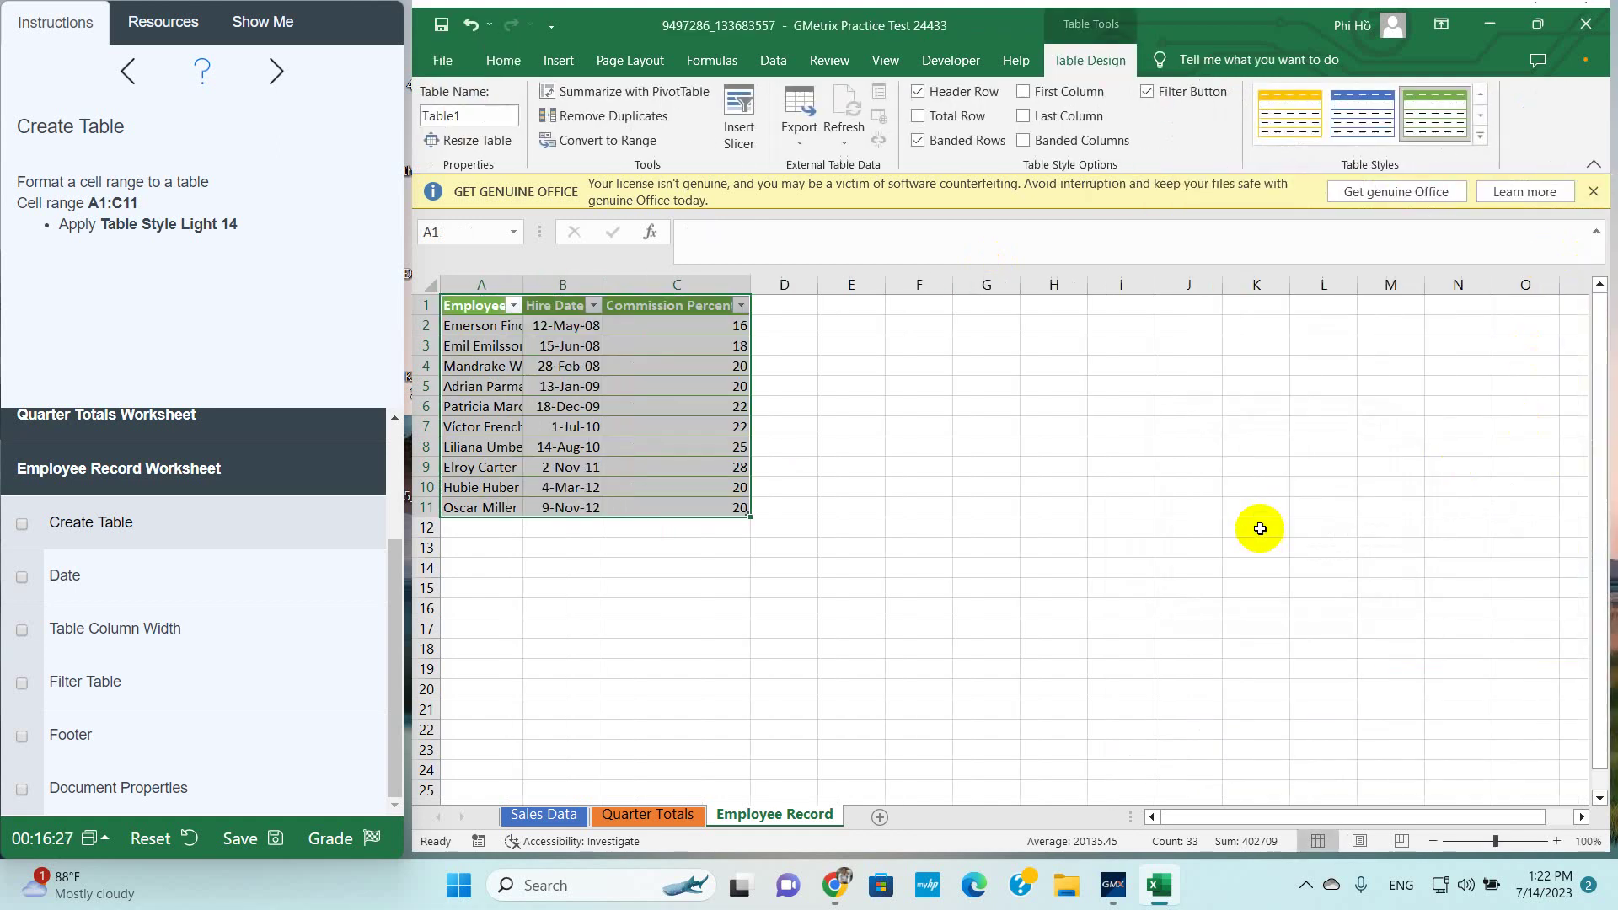
left_click(23, 524)
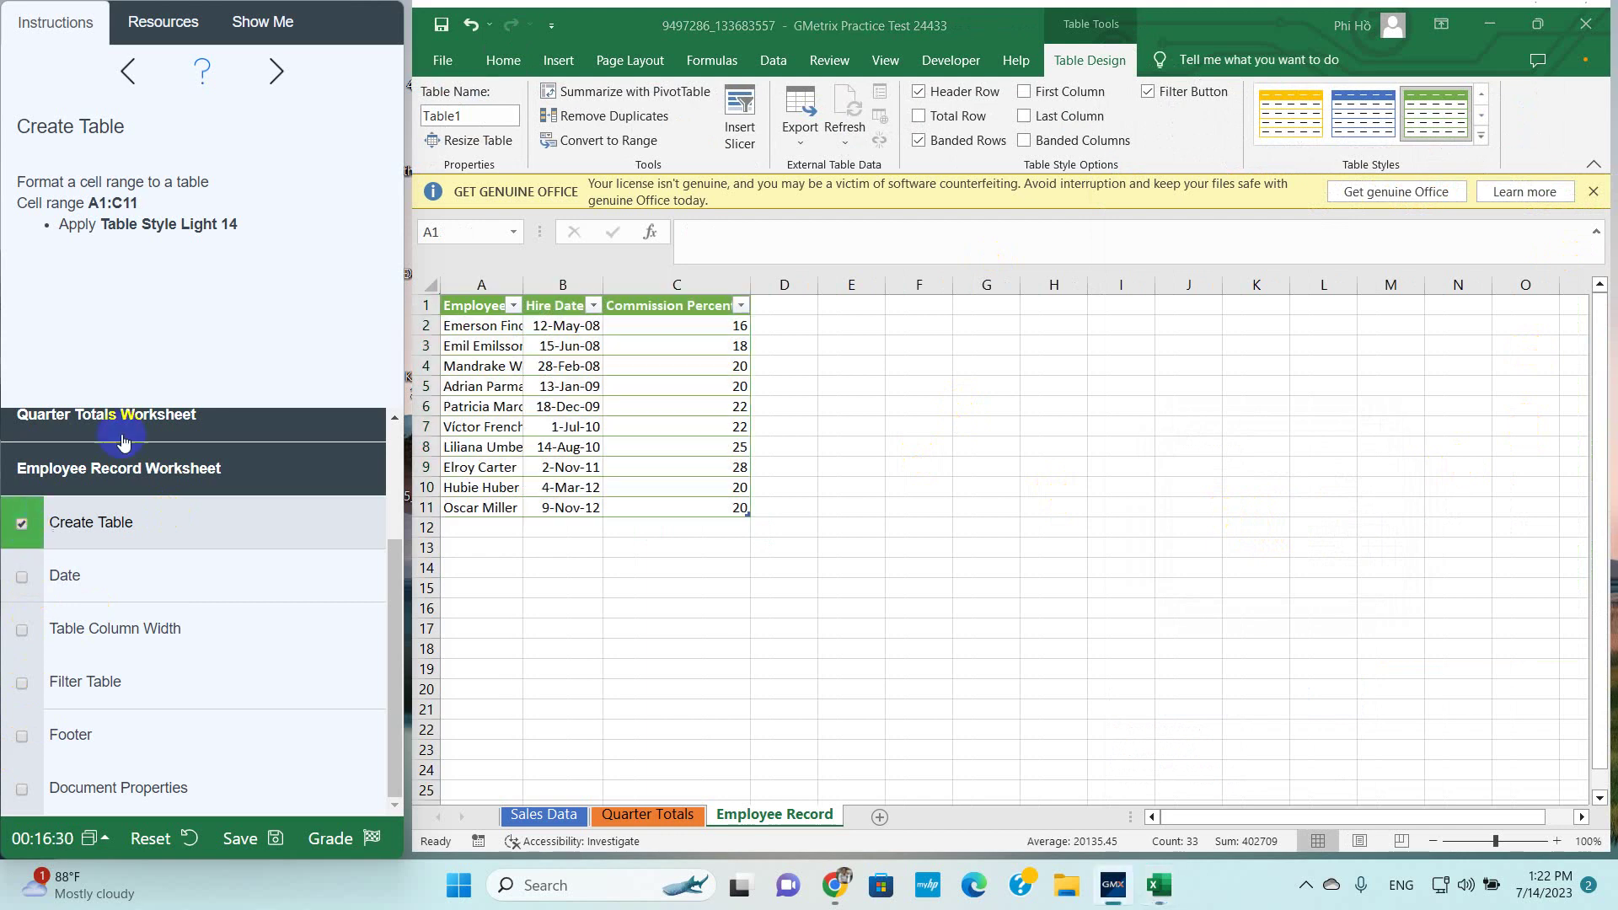
Apply the custom number format DD-MMM-YYYY to Hire Date cells B2:B11
left_click(68, 579)
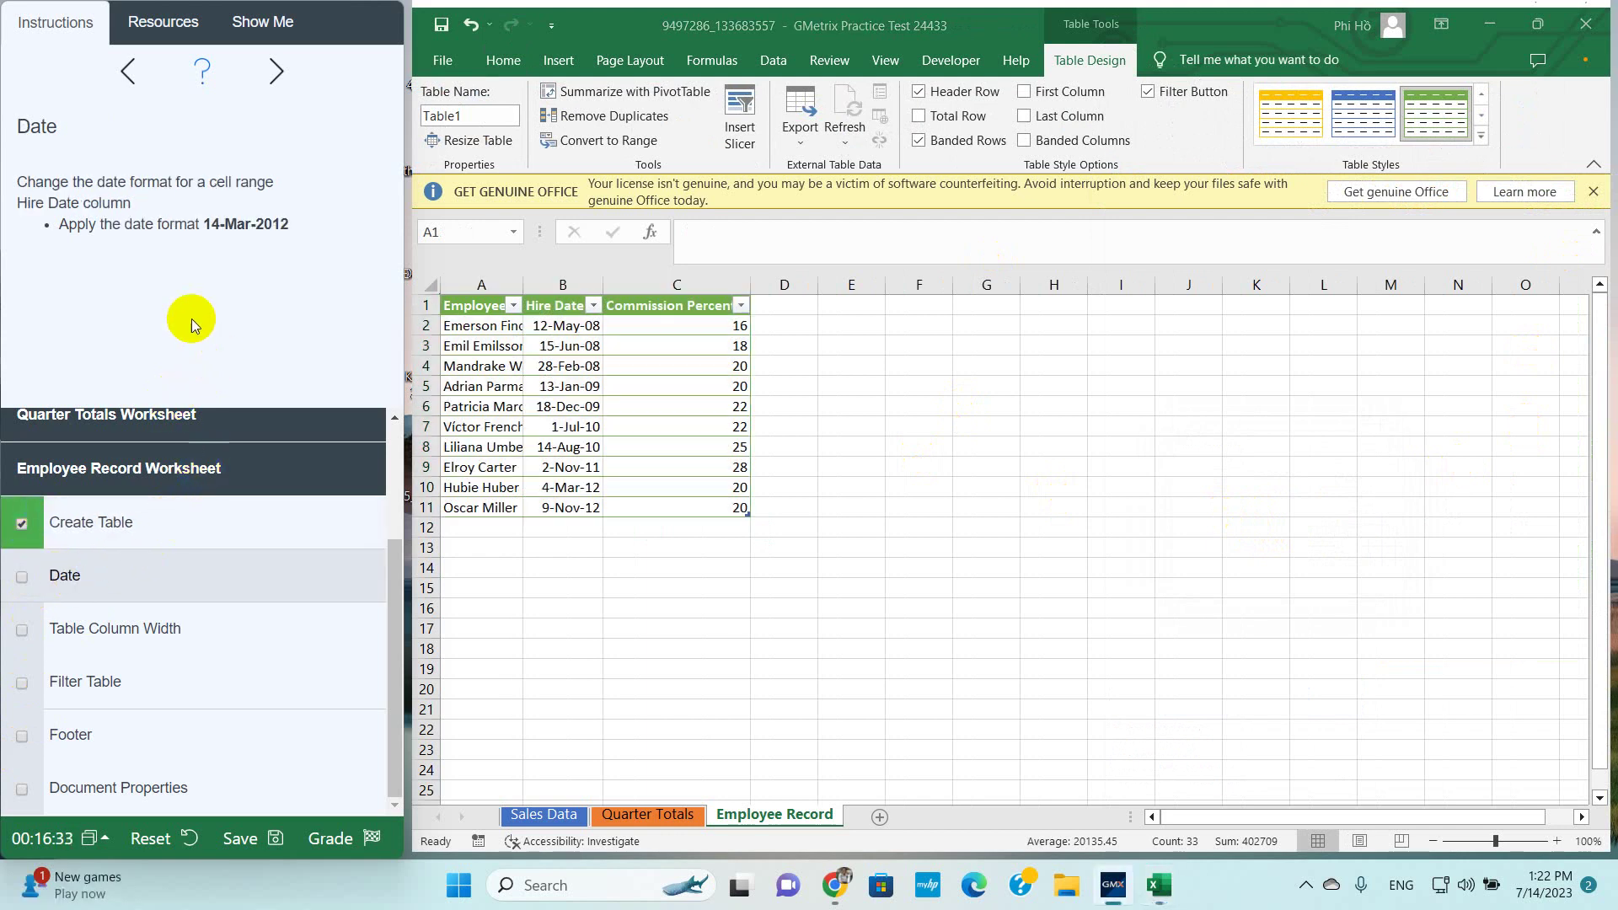
left_click_drag(128, 182, 147, 184)
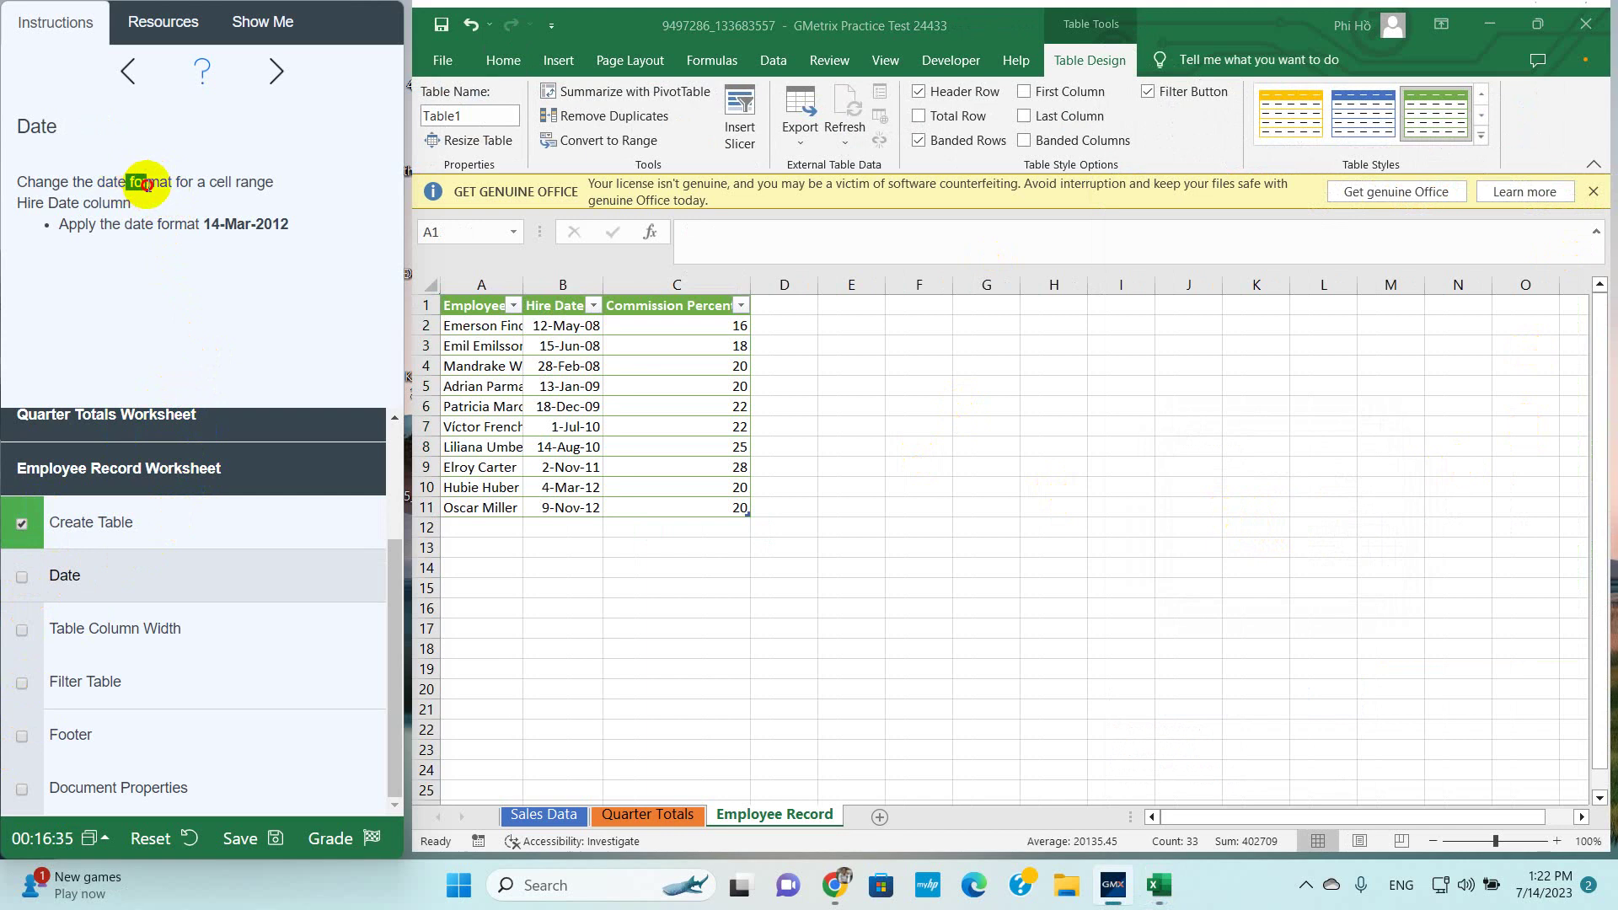
left_click(169, 189)
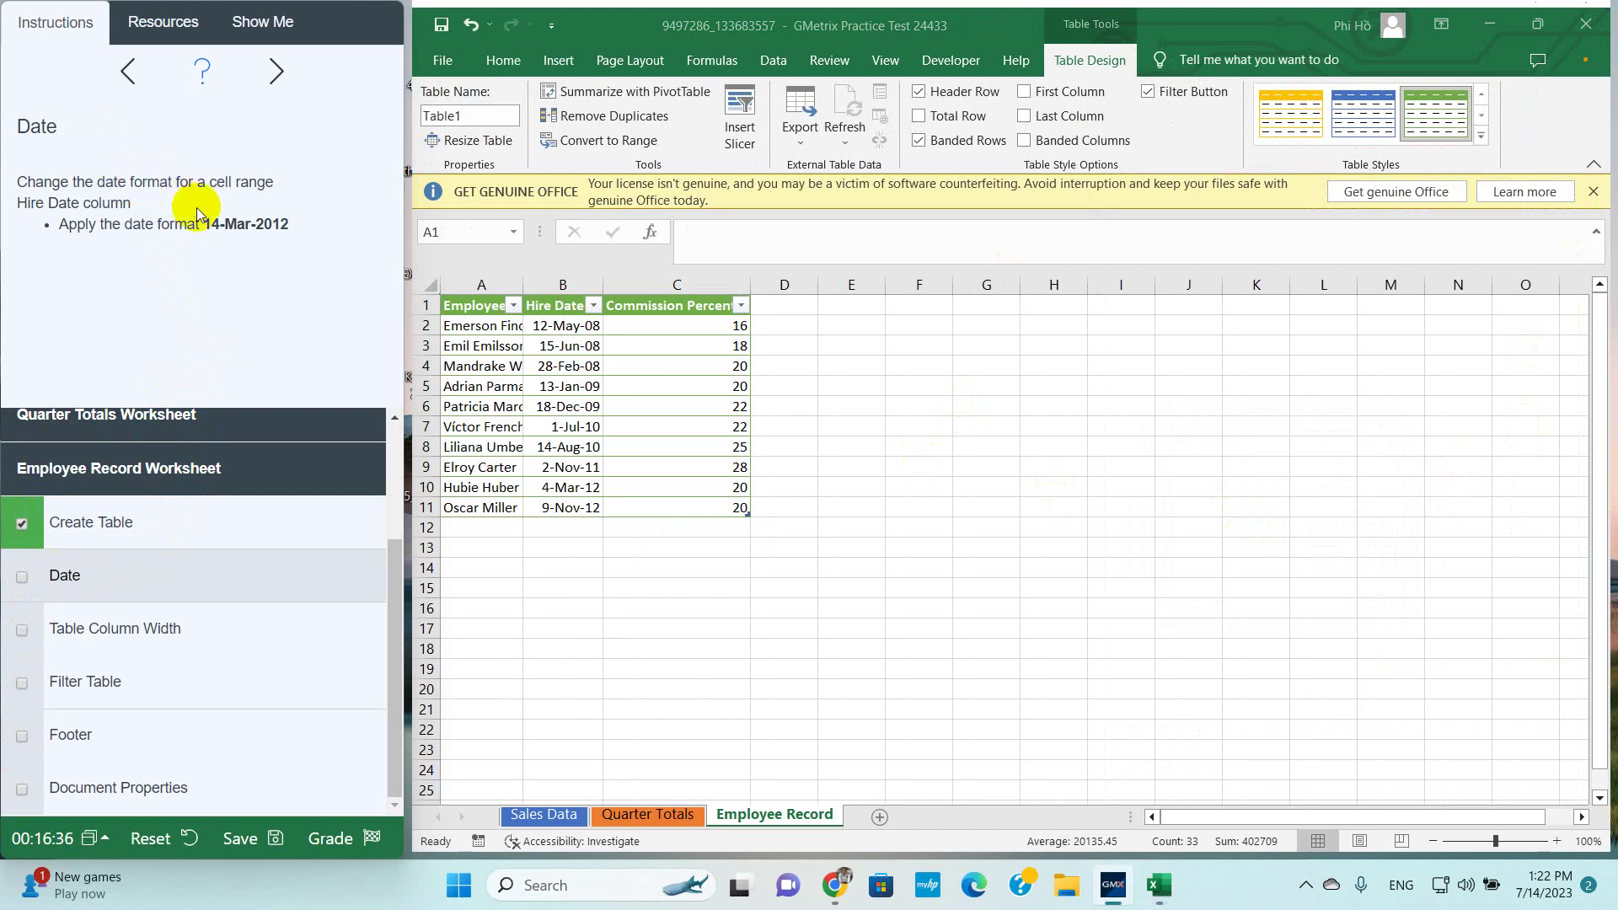
left_click(558, 306)
left_click_drag(562, 326, 563, 507)
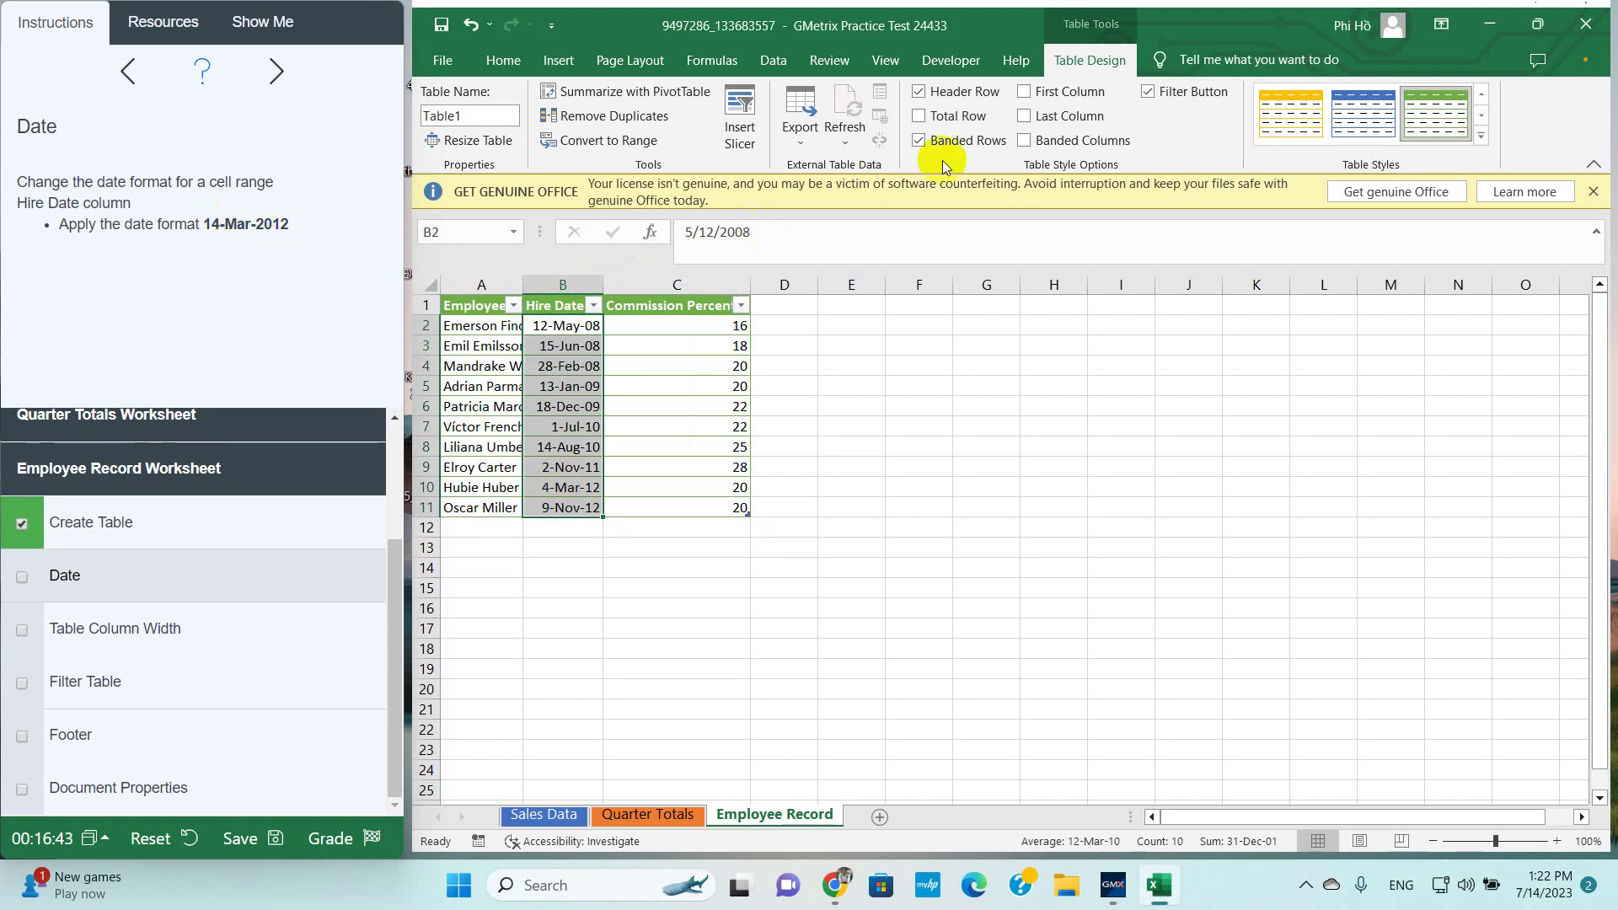
left_click(497, 67)
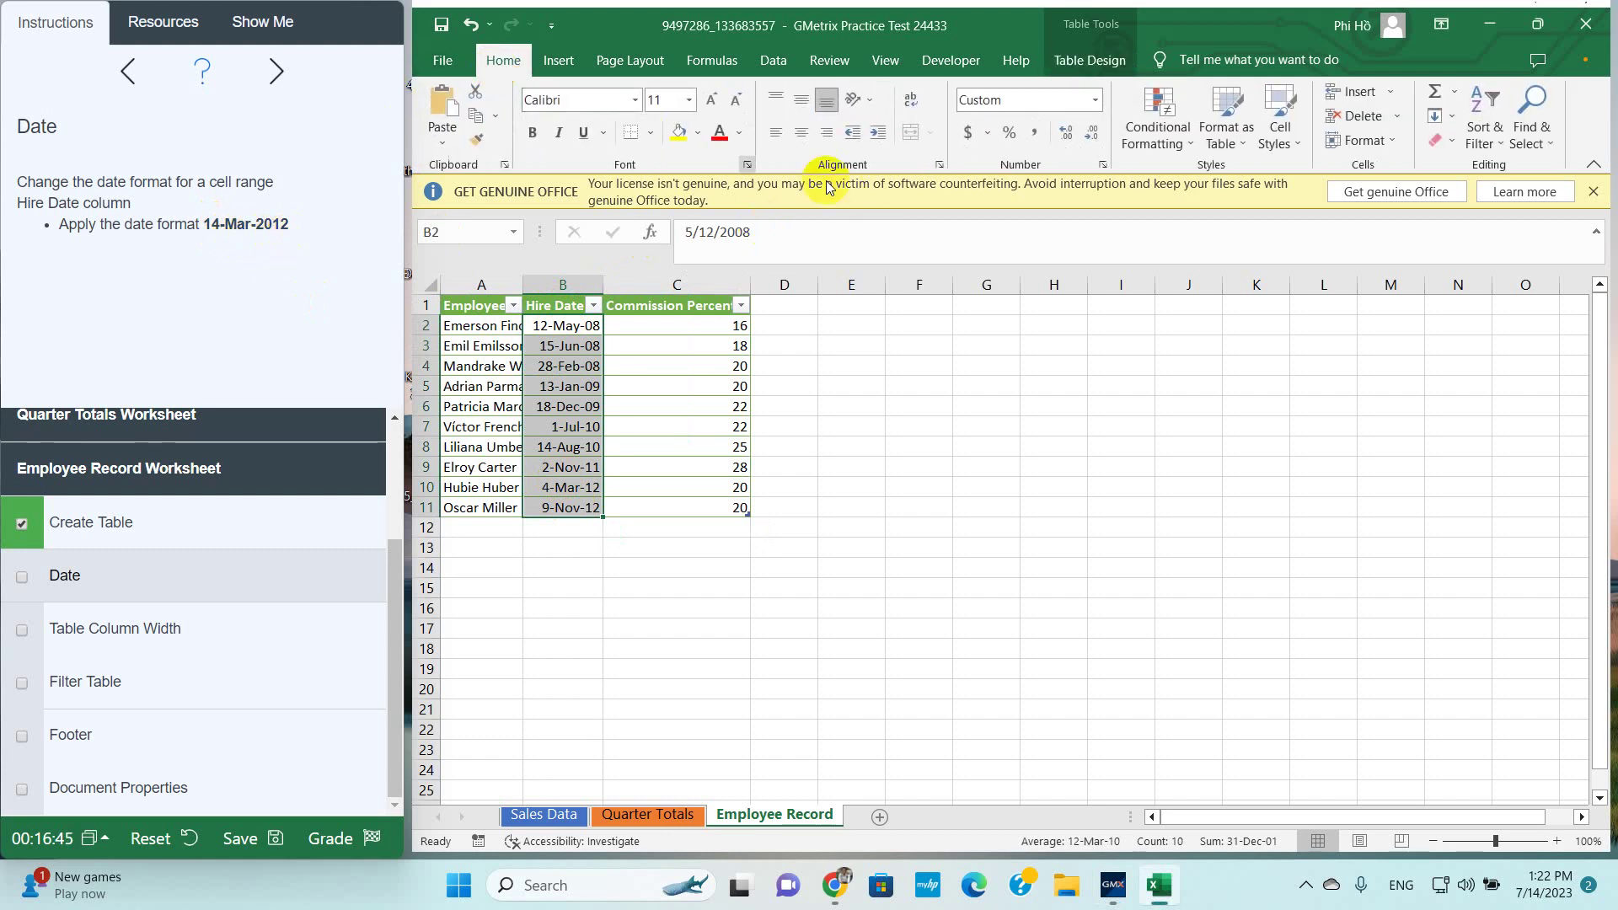
left_click(1104, 166)
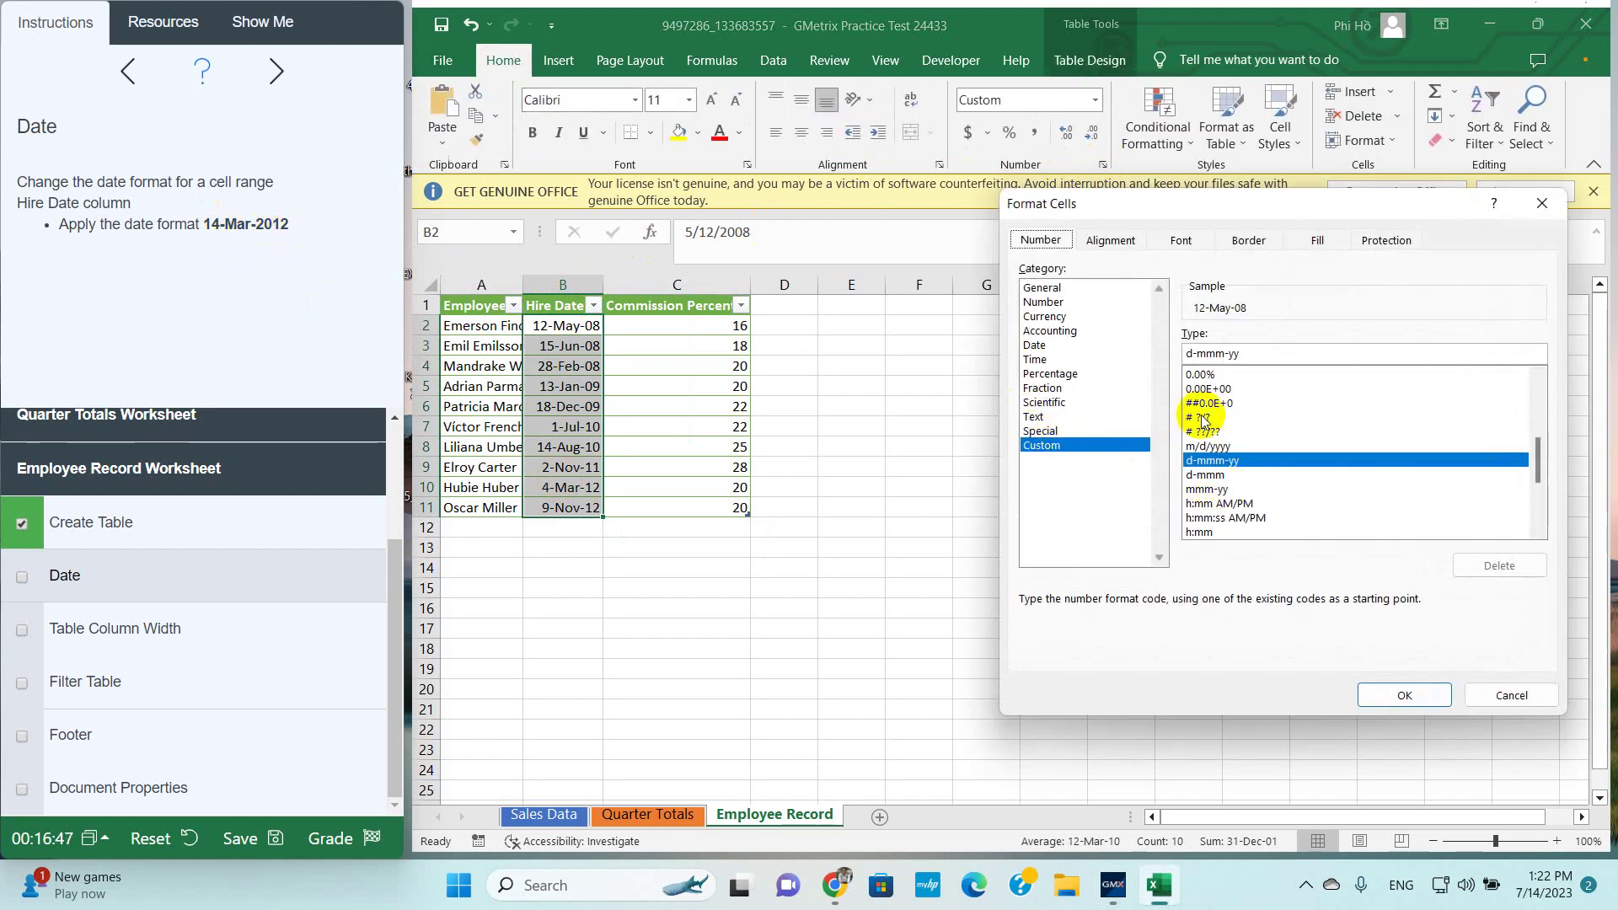
left_click_drag(1256, 347, 1118, 354)
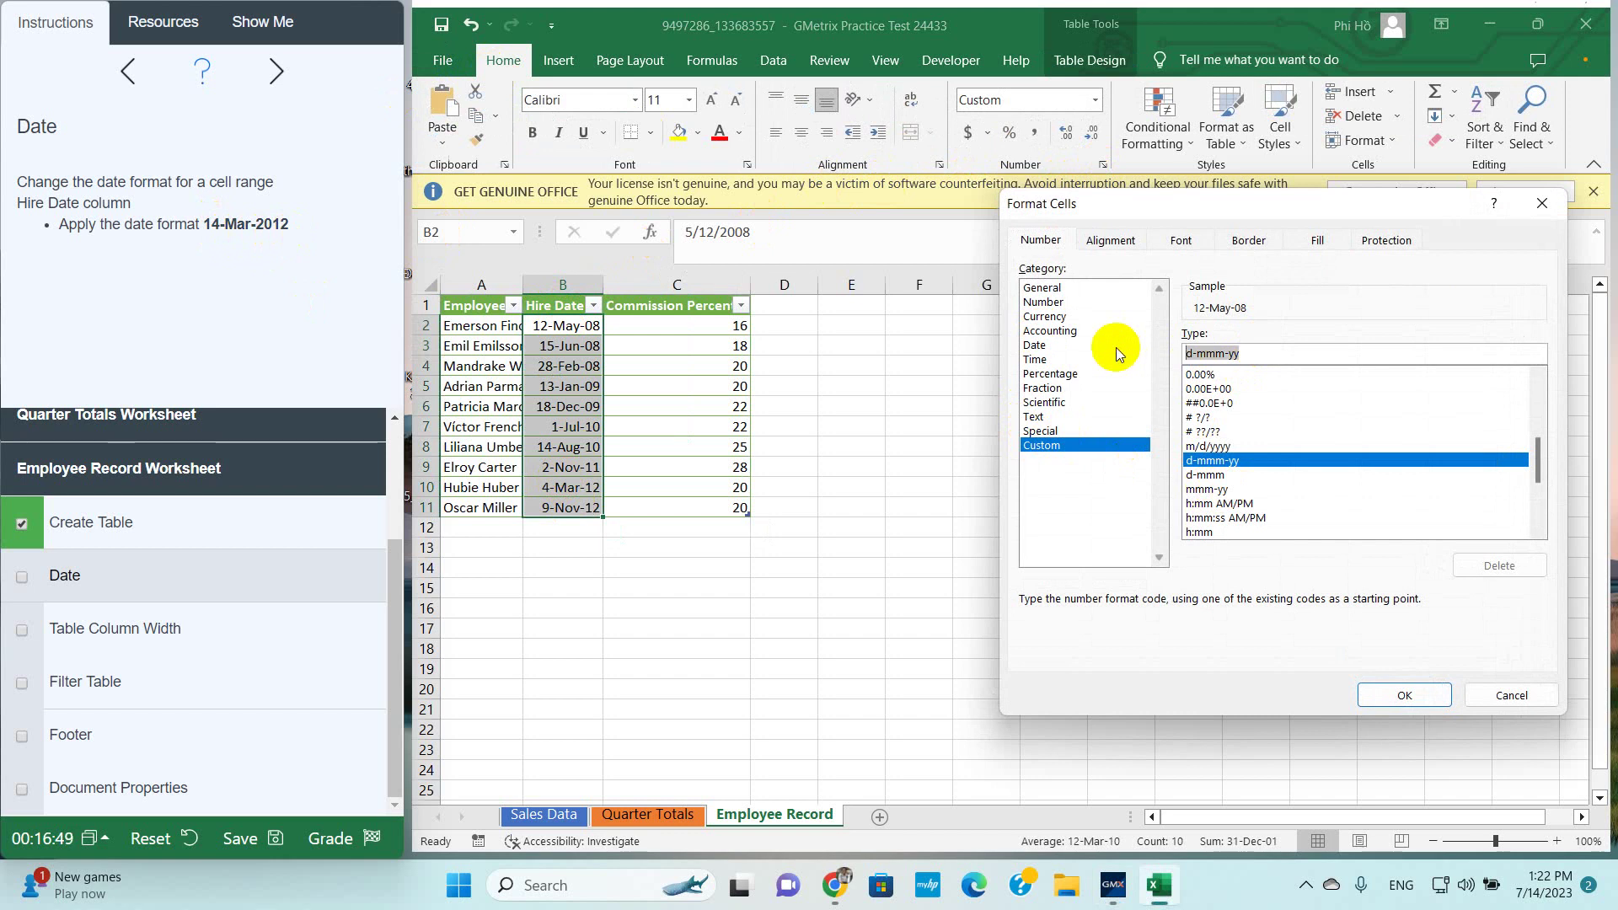
type("Đ")
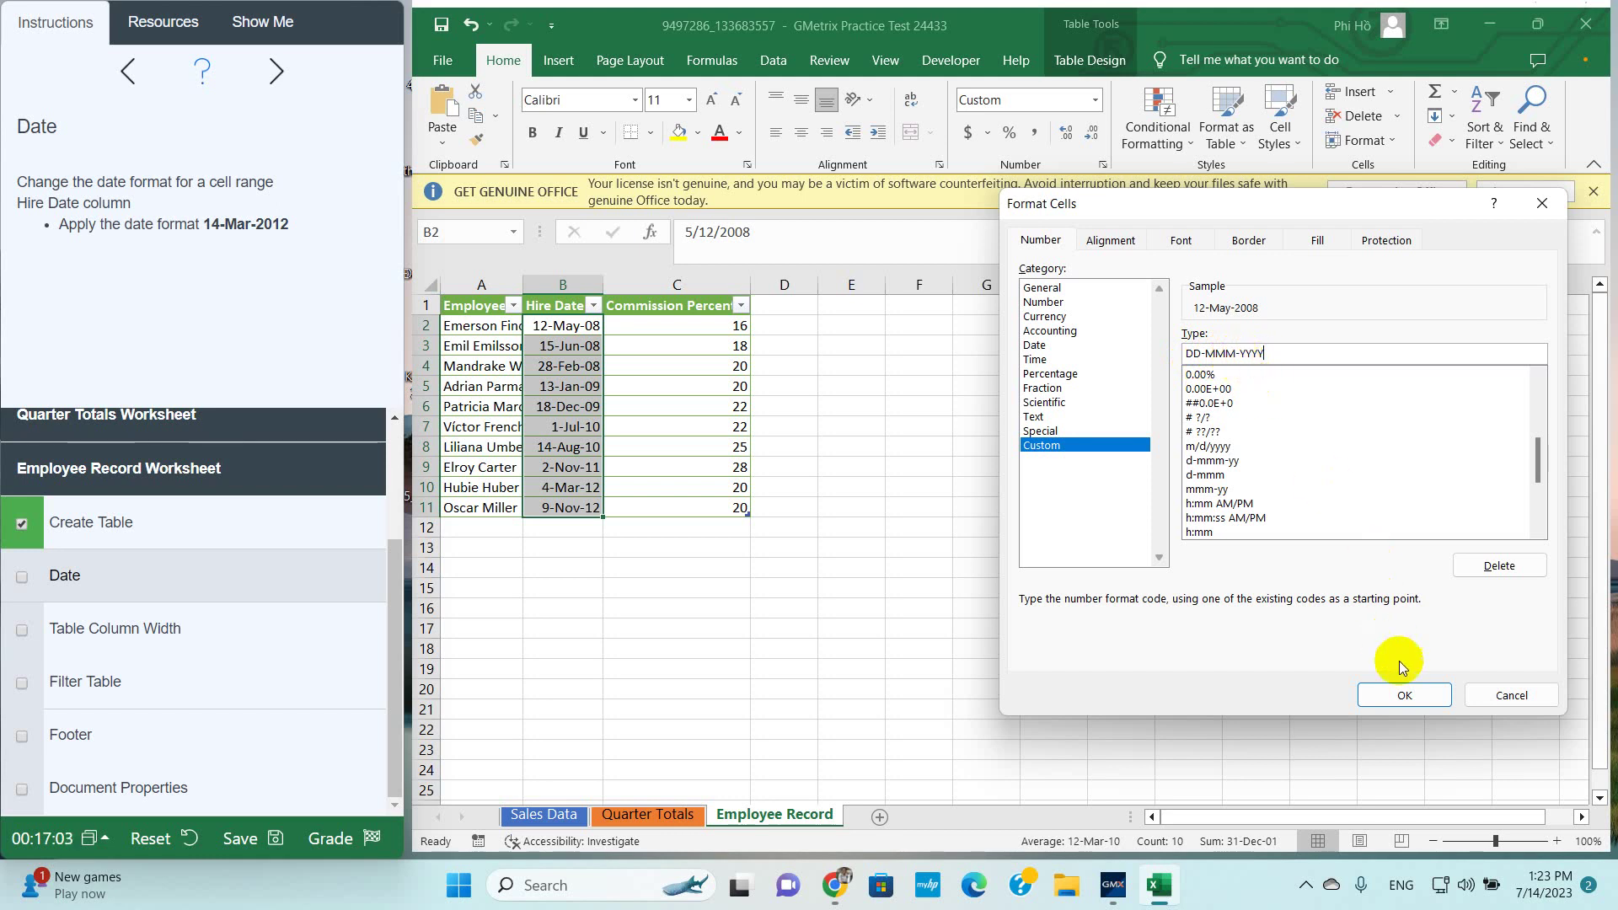
left_click(1404, 695)
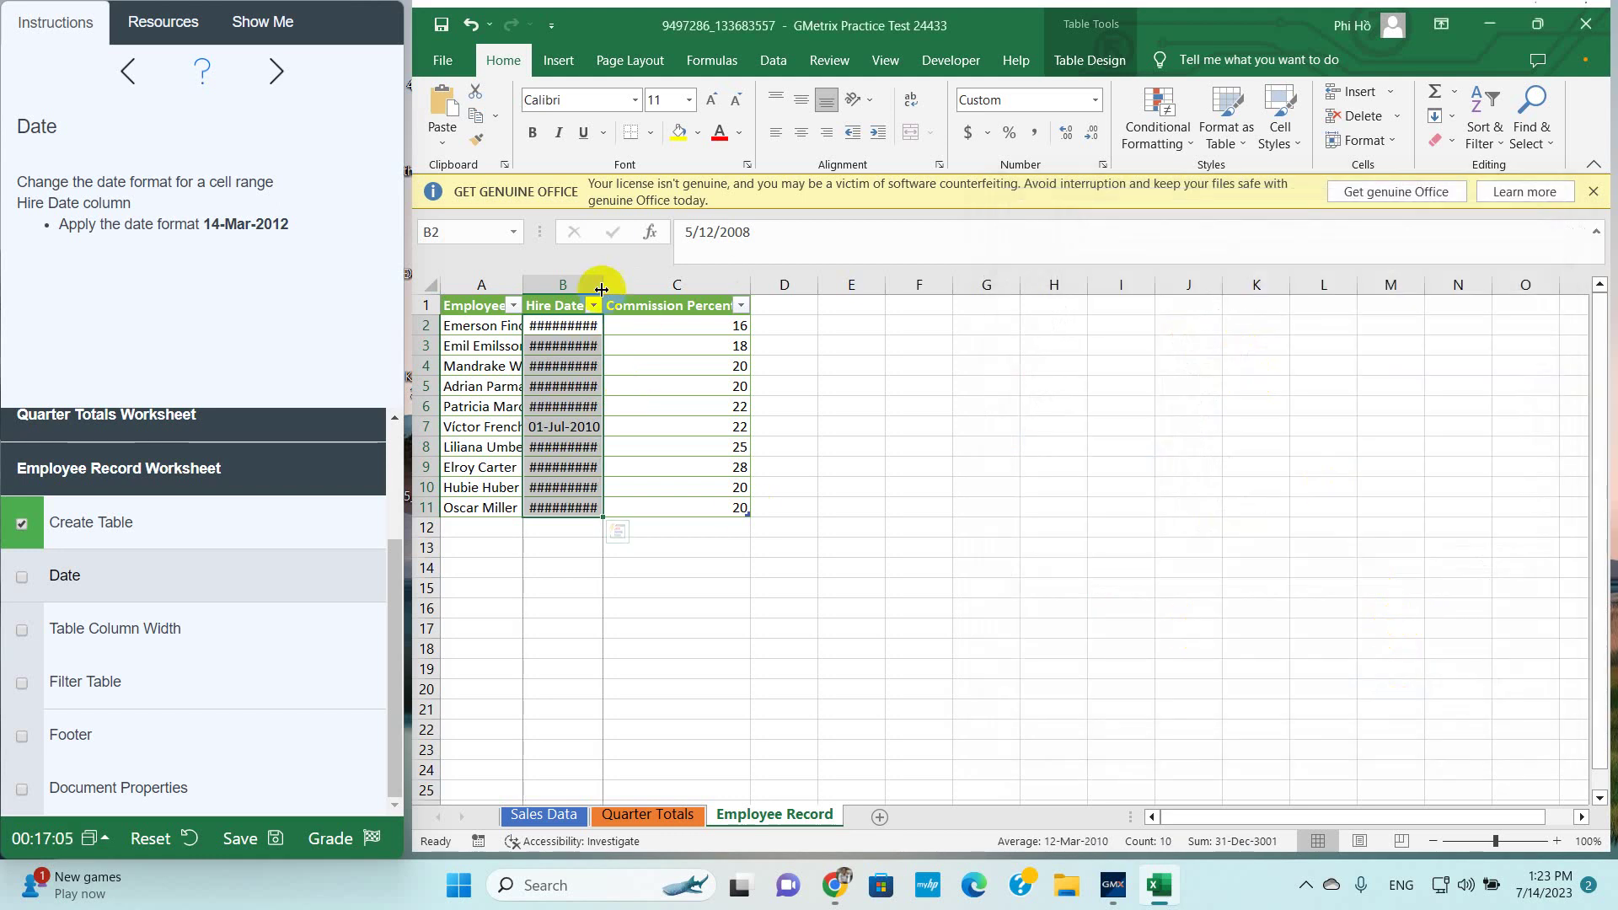
Autofit column B, confirm the dd-mmm-yyyy format, and mark the Date task done
double_click(602, 289)
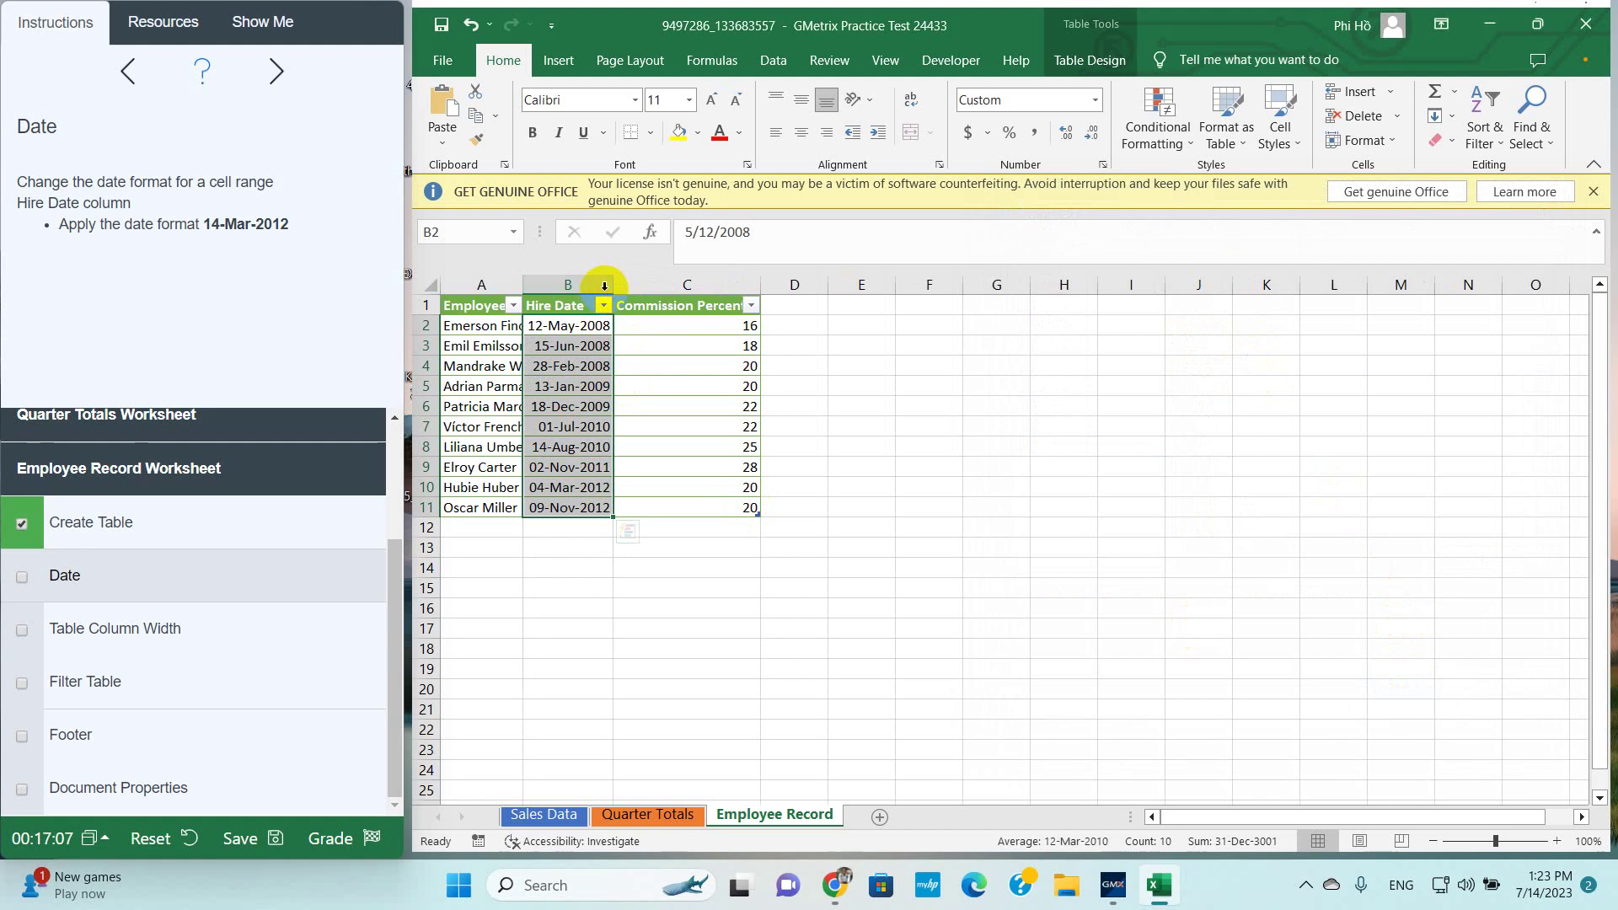
left_click(297, 424)
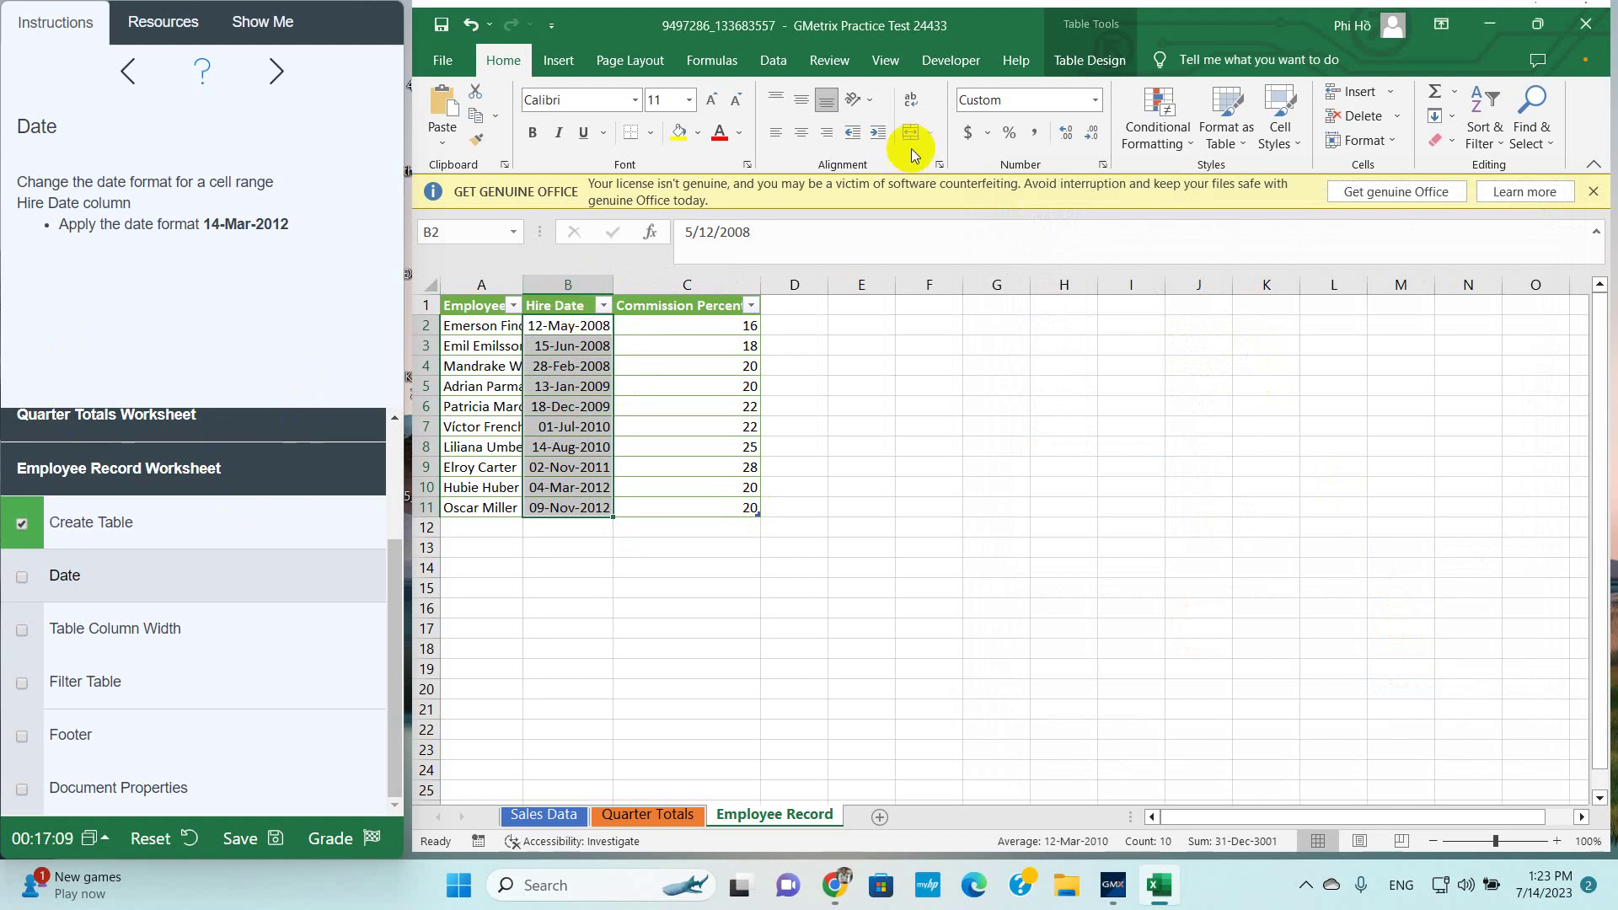
left_click(1102, 165)
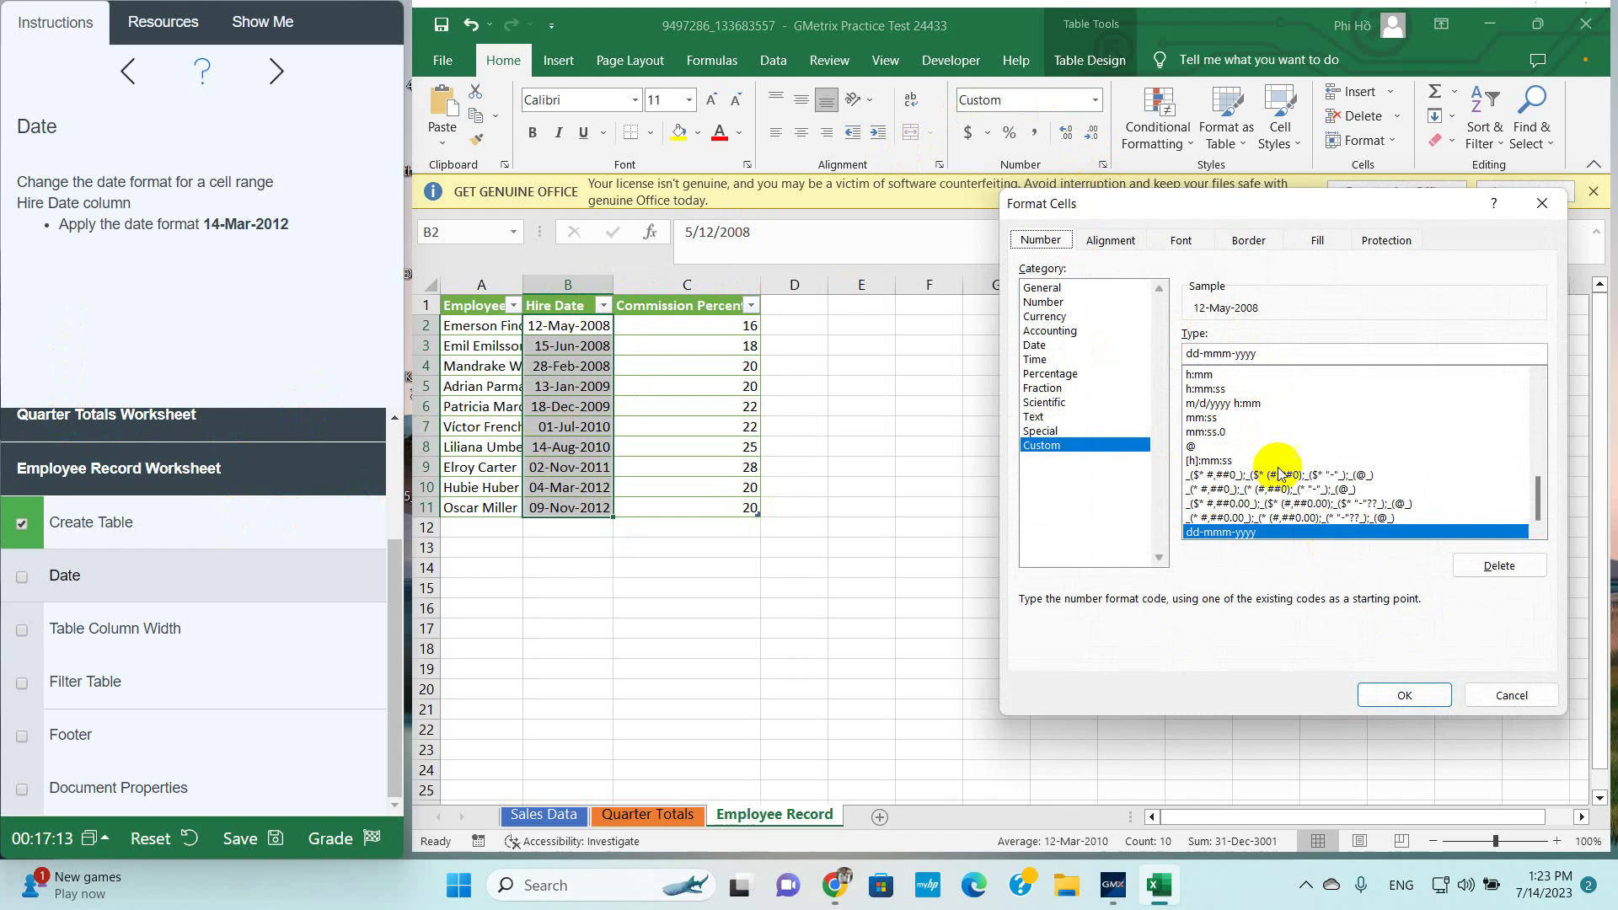
left_click(1401, 695)
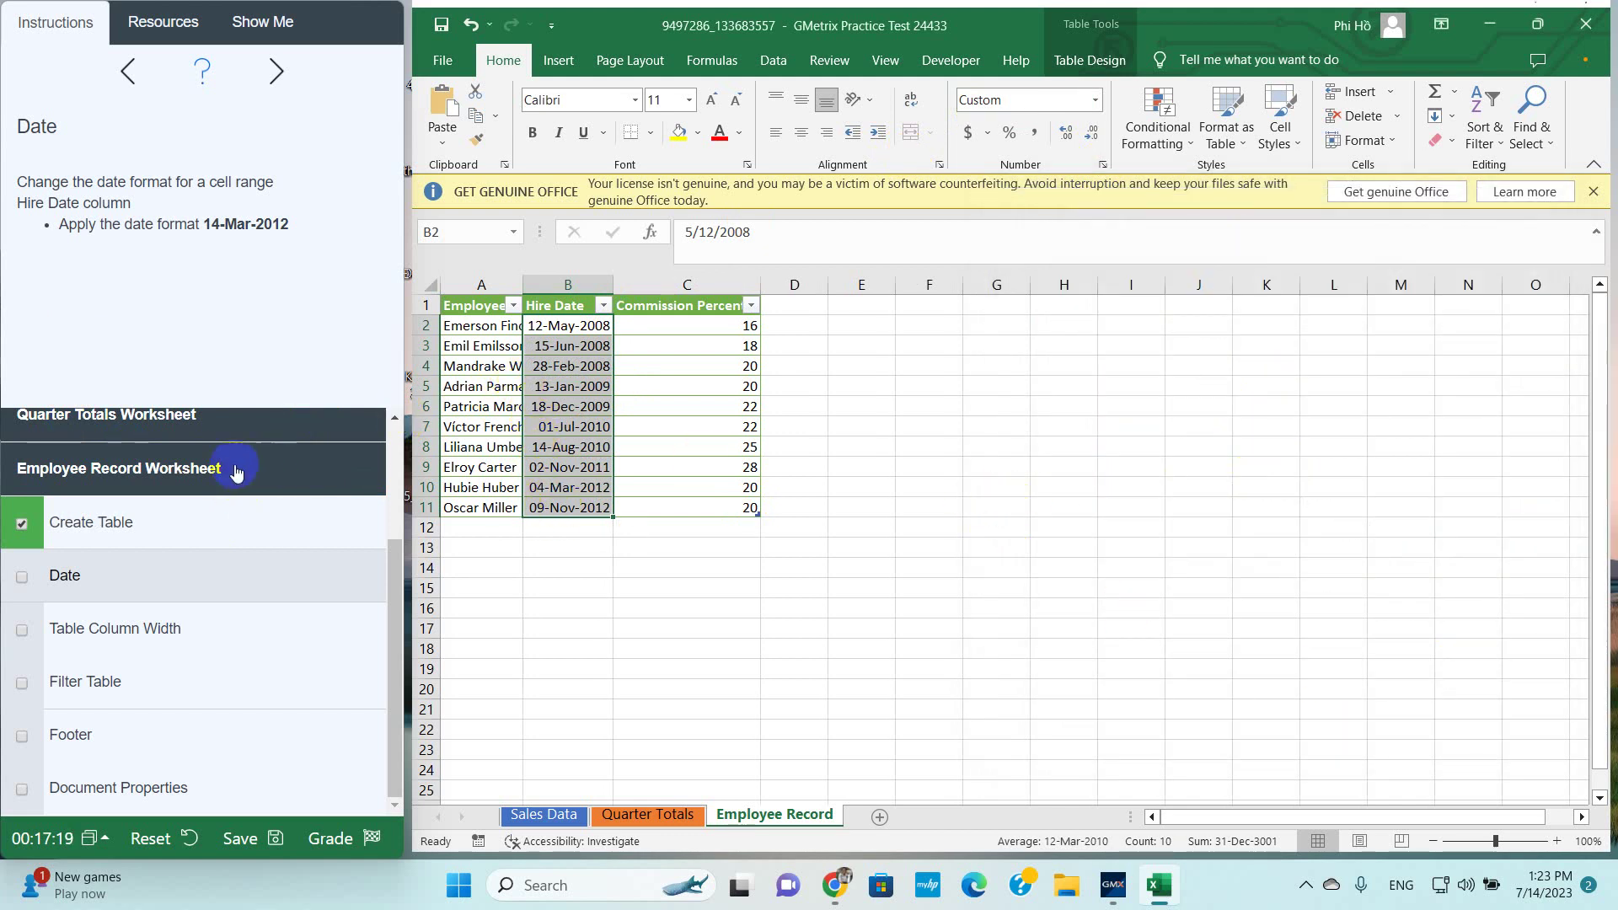
left_click(18, 577)
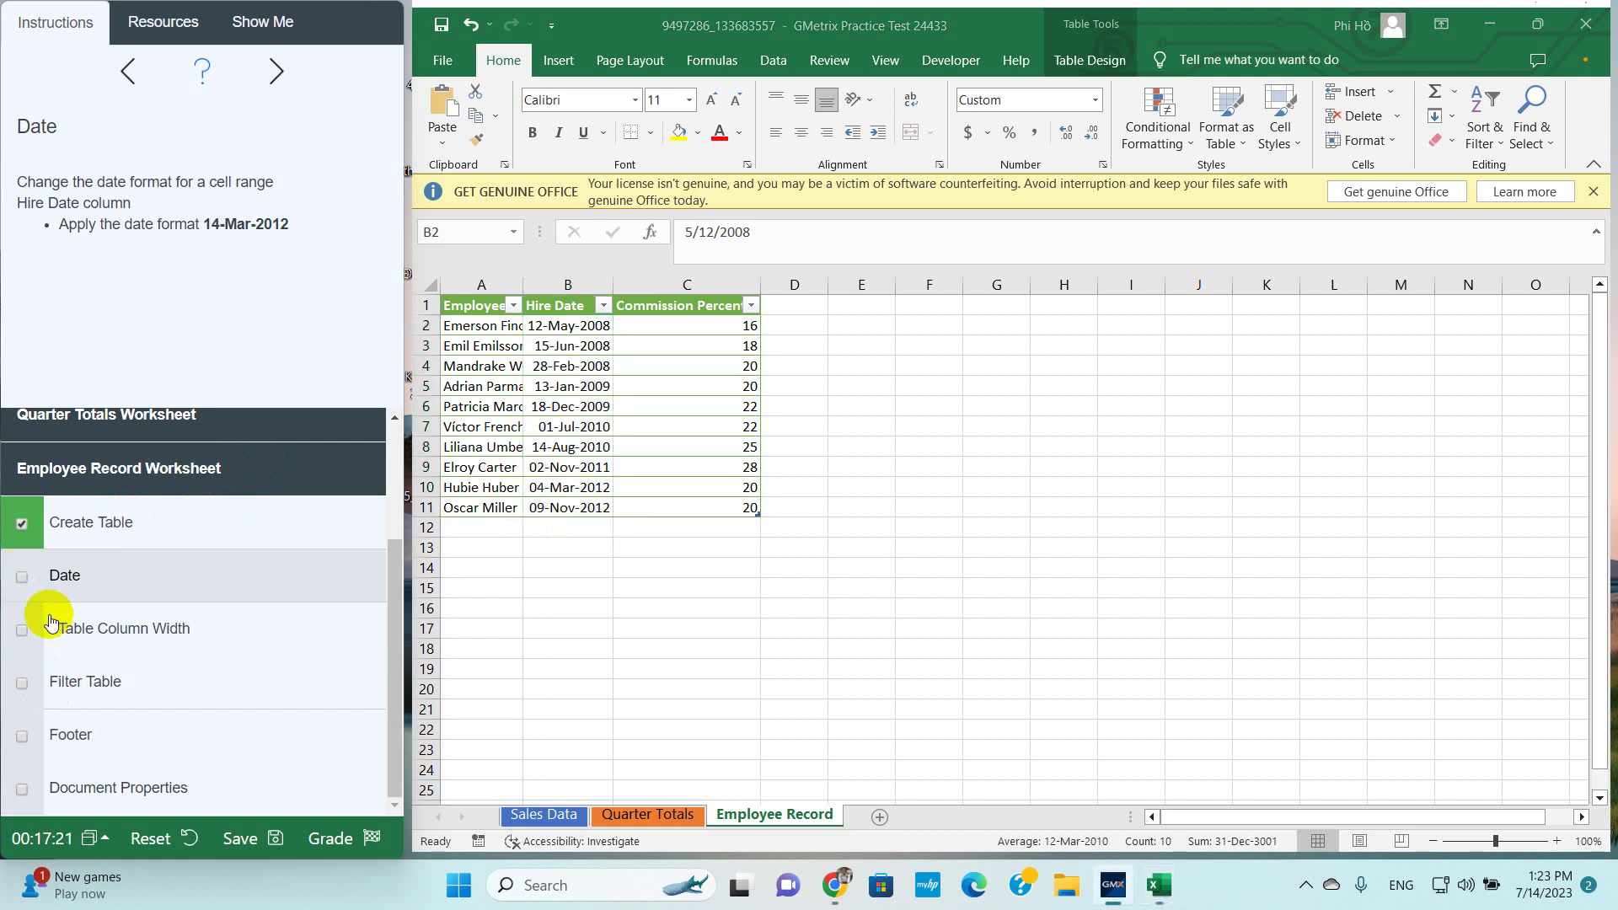
left_click(93, 638)
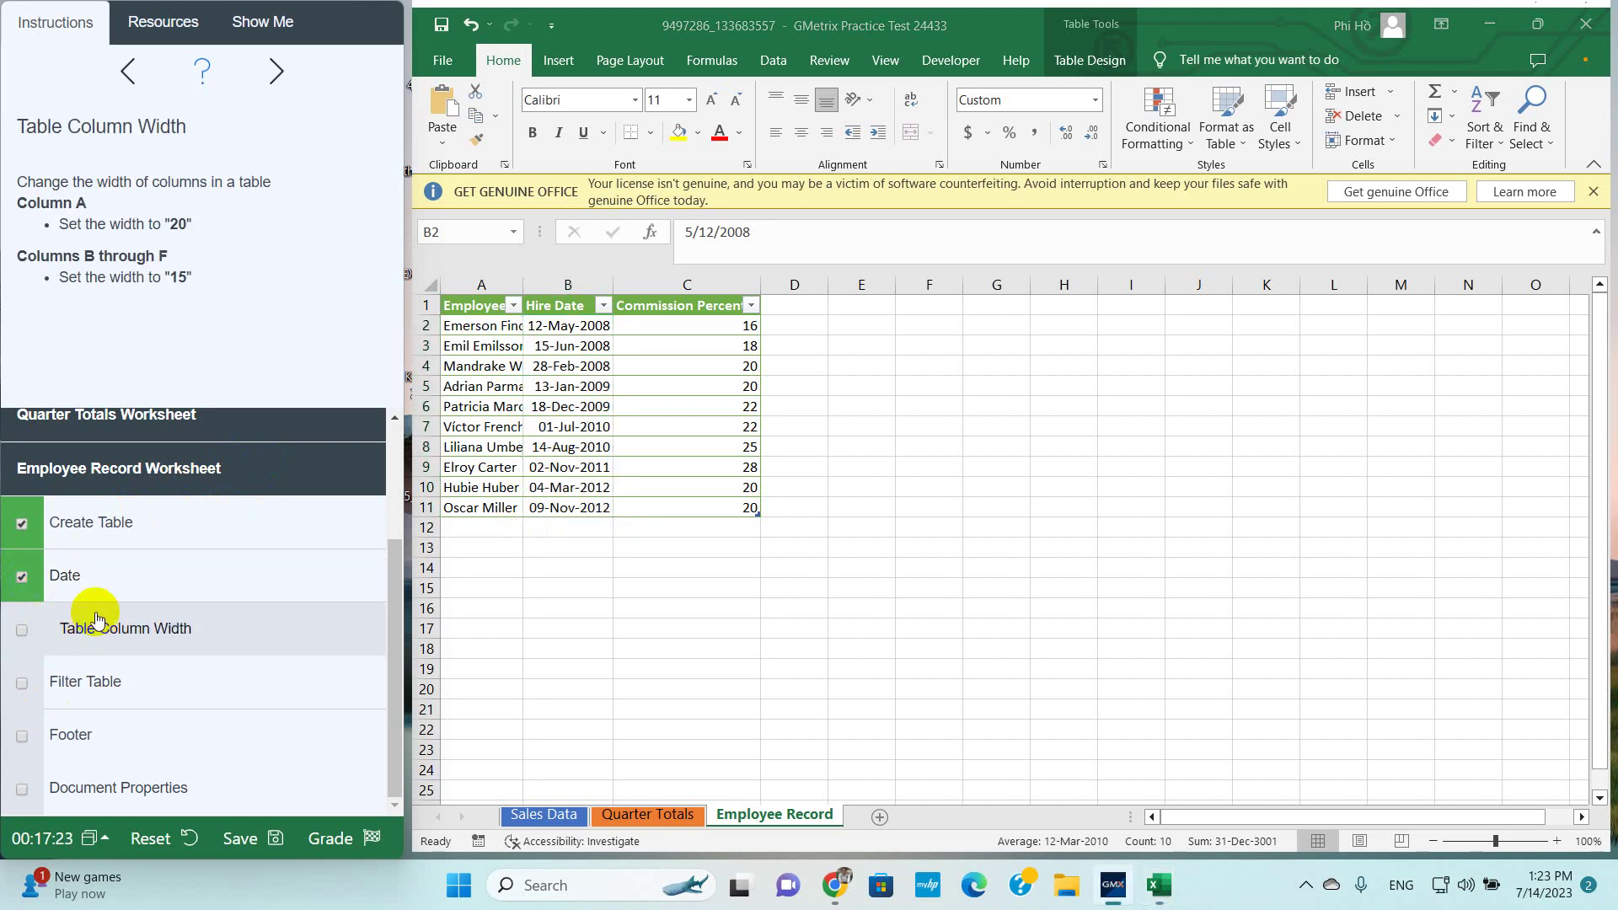
Review the built-in date formats for B2:B11, closing Format Cells without changes
left_click(72, 573)
key("ctrl+shift+Down")
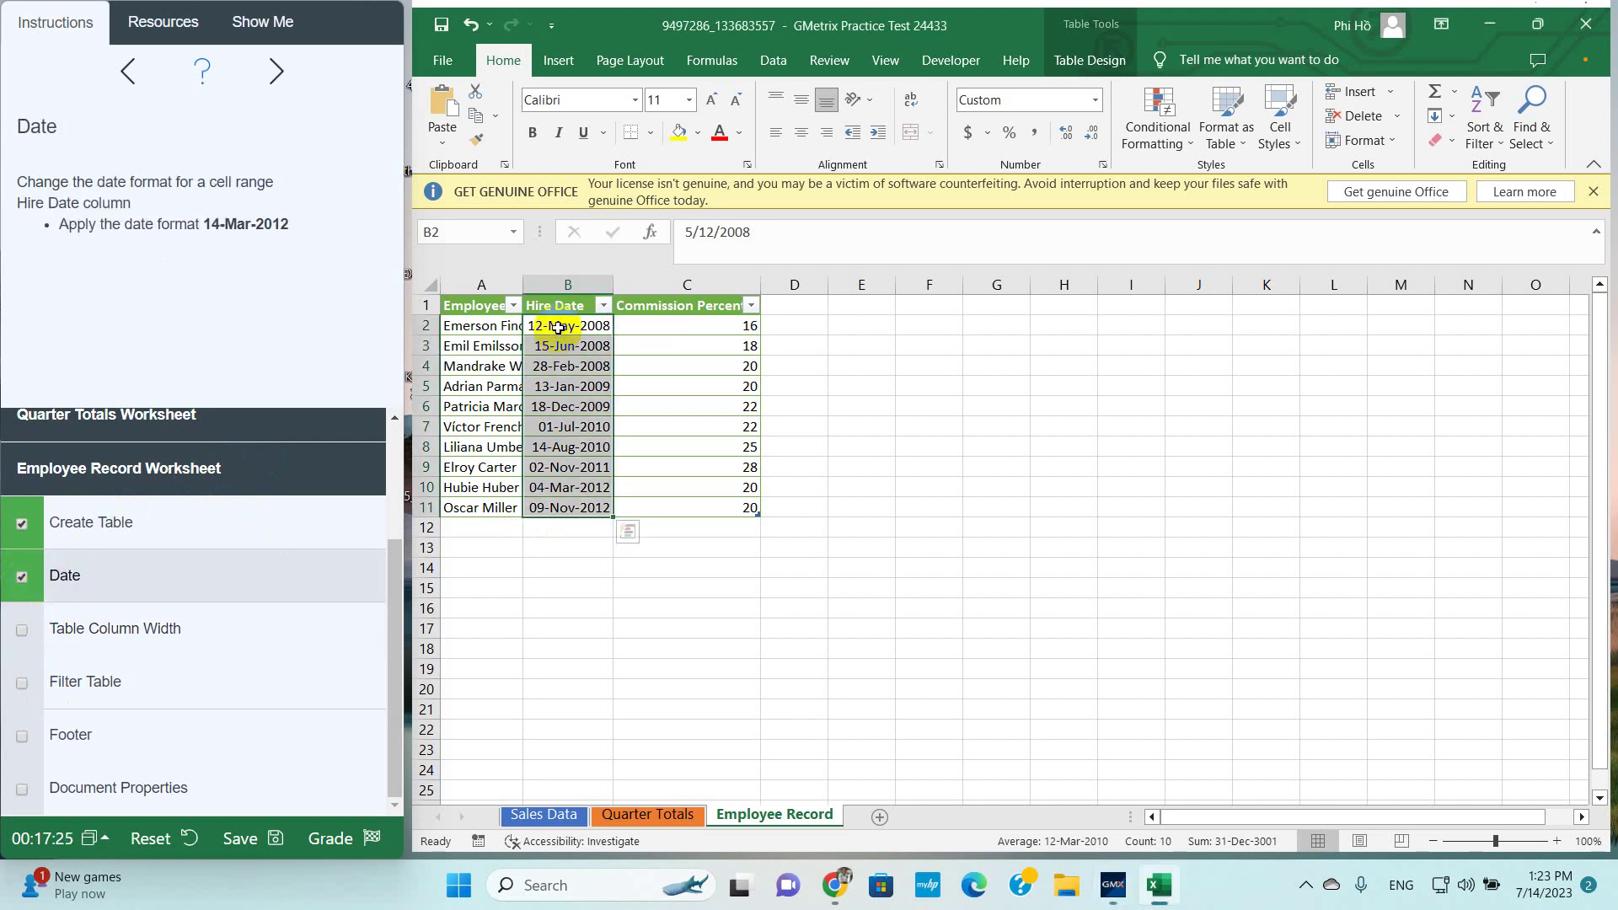
left_click(1102, 165)
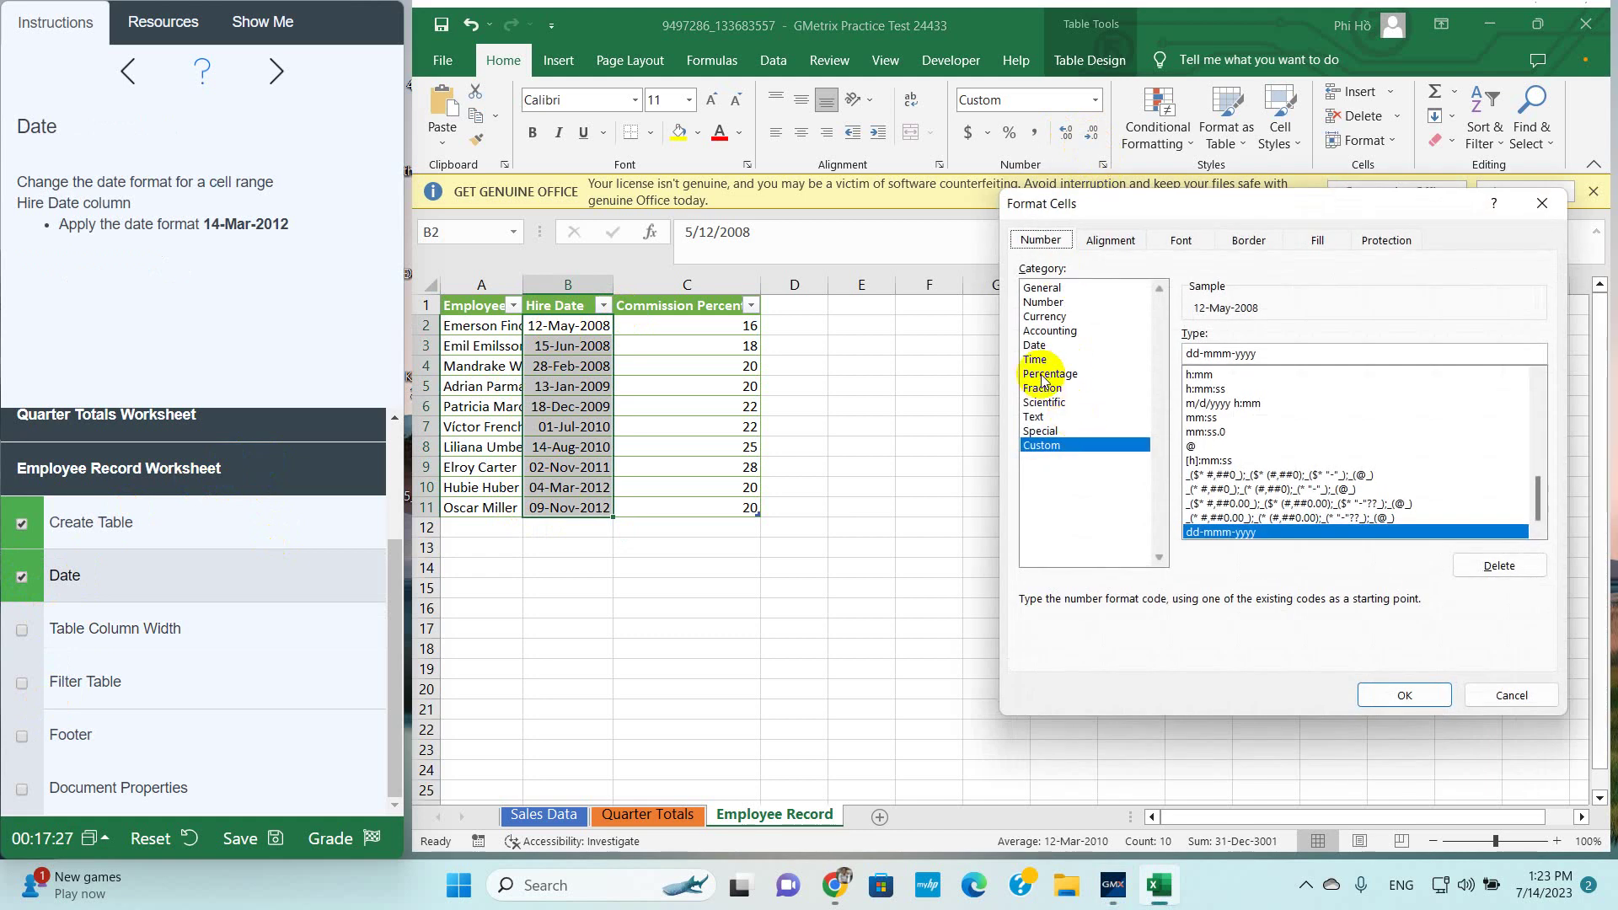
left_click(1045, 347)
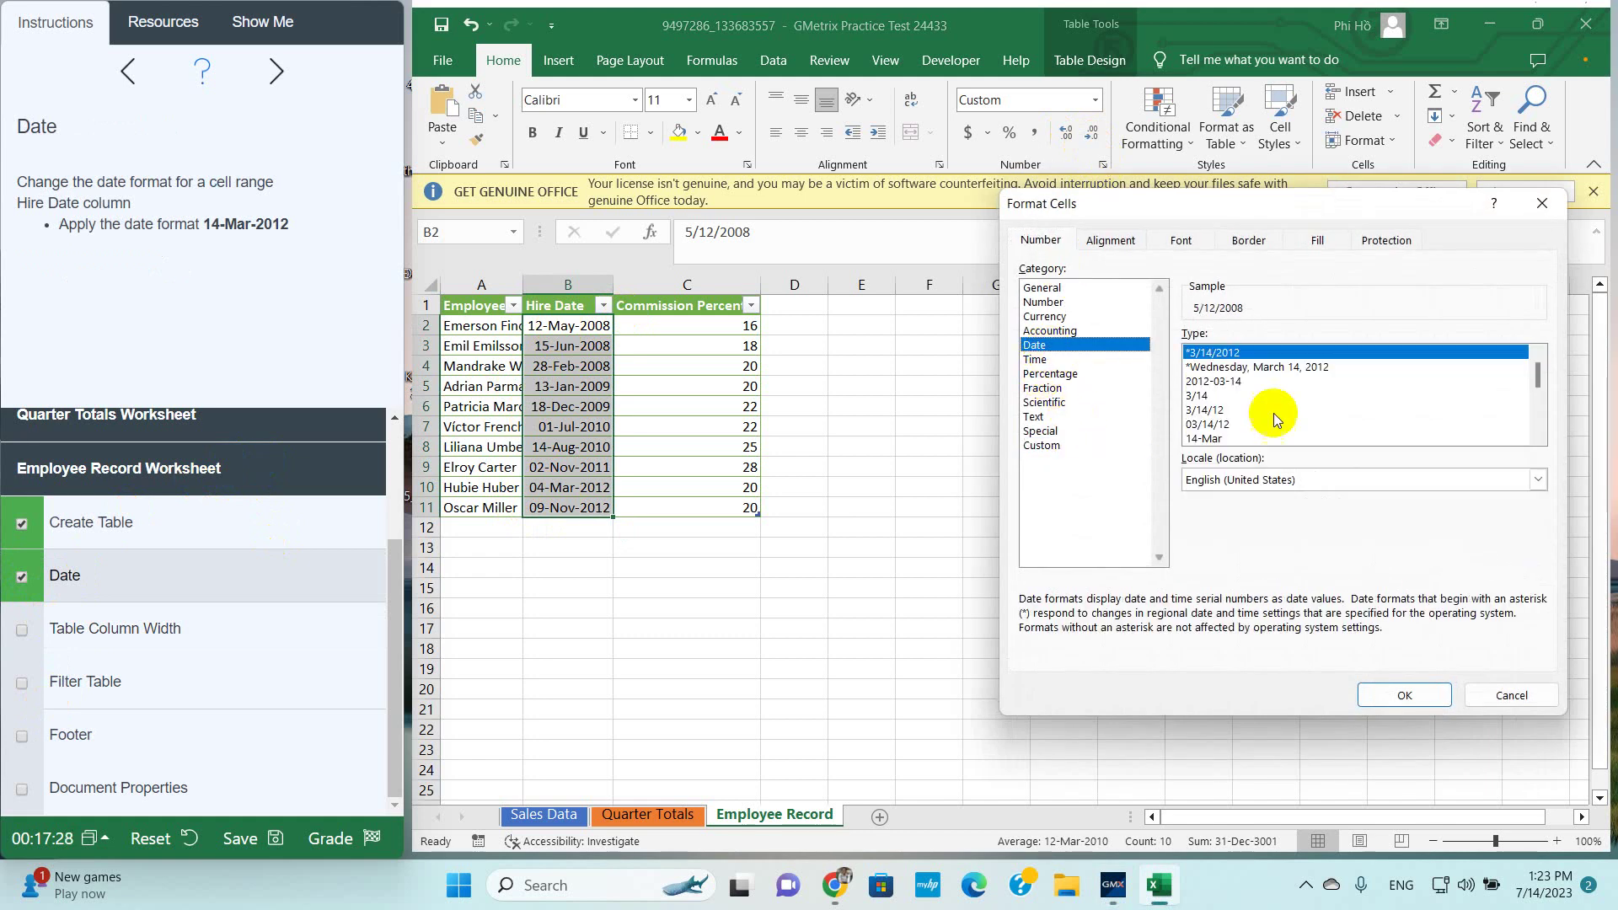
left_click(1537, 437)
left_click(1537, 439)
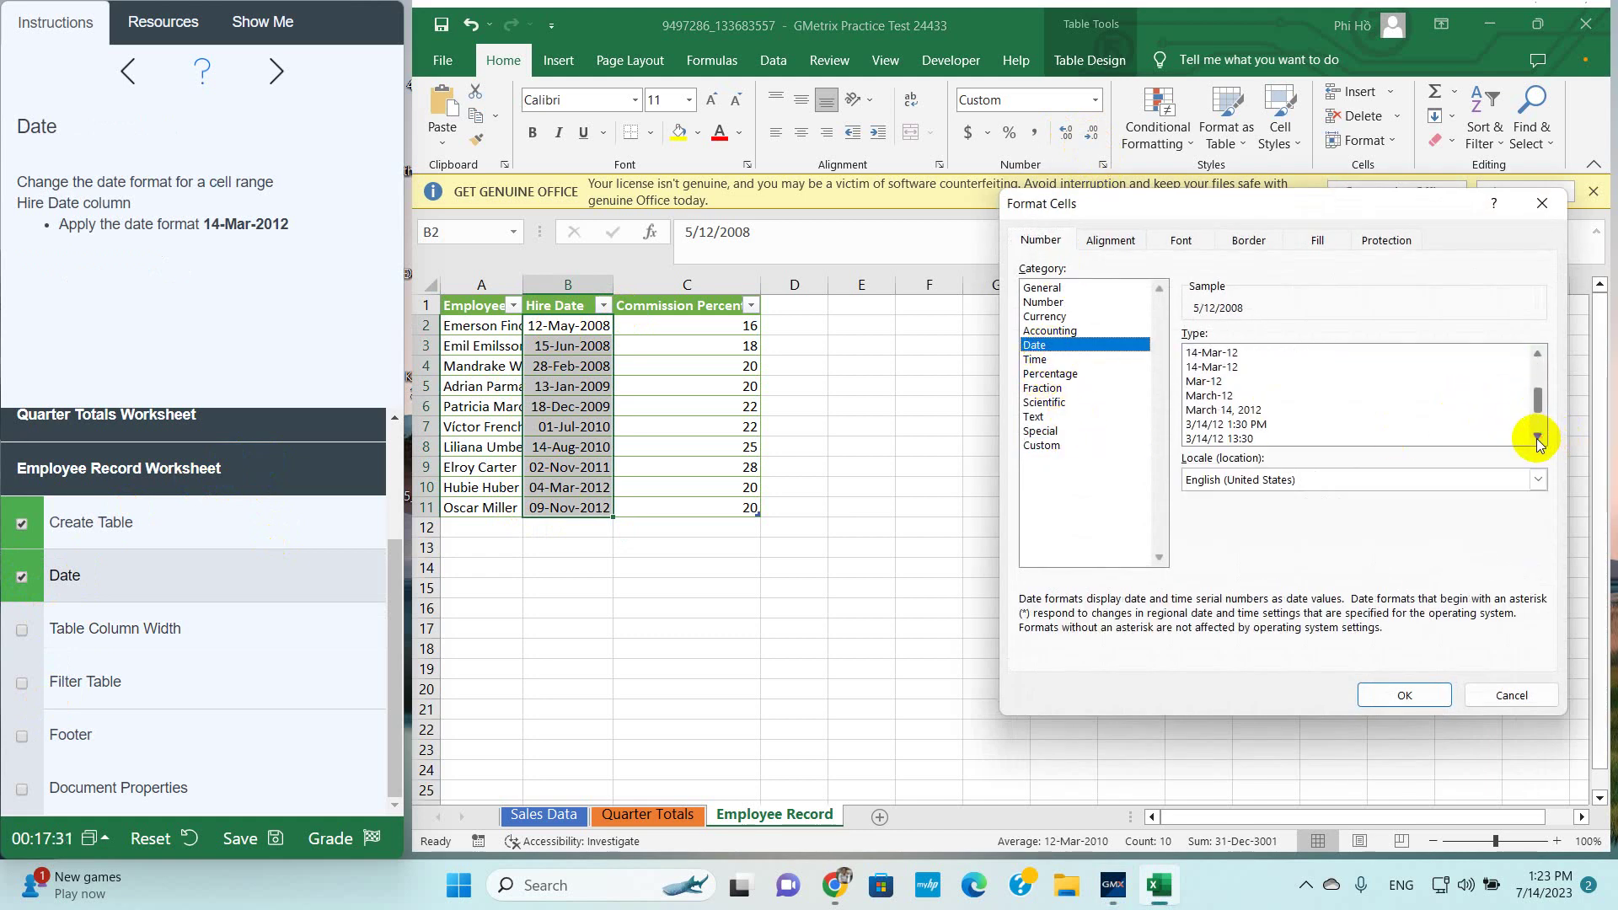
left_click(1537, 439)
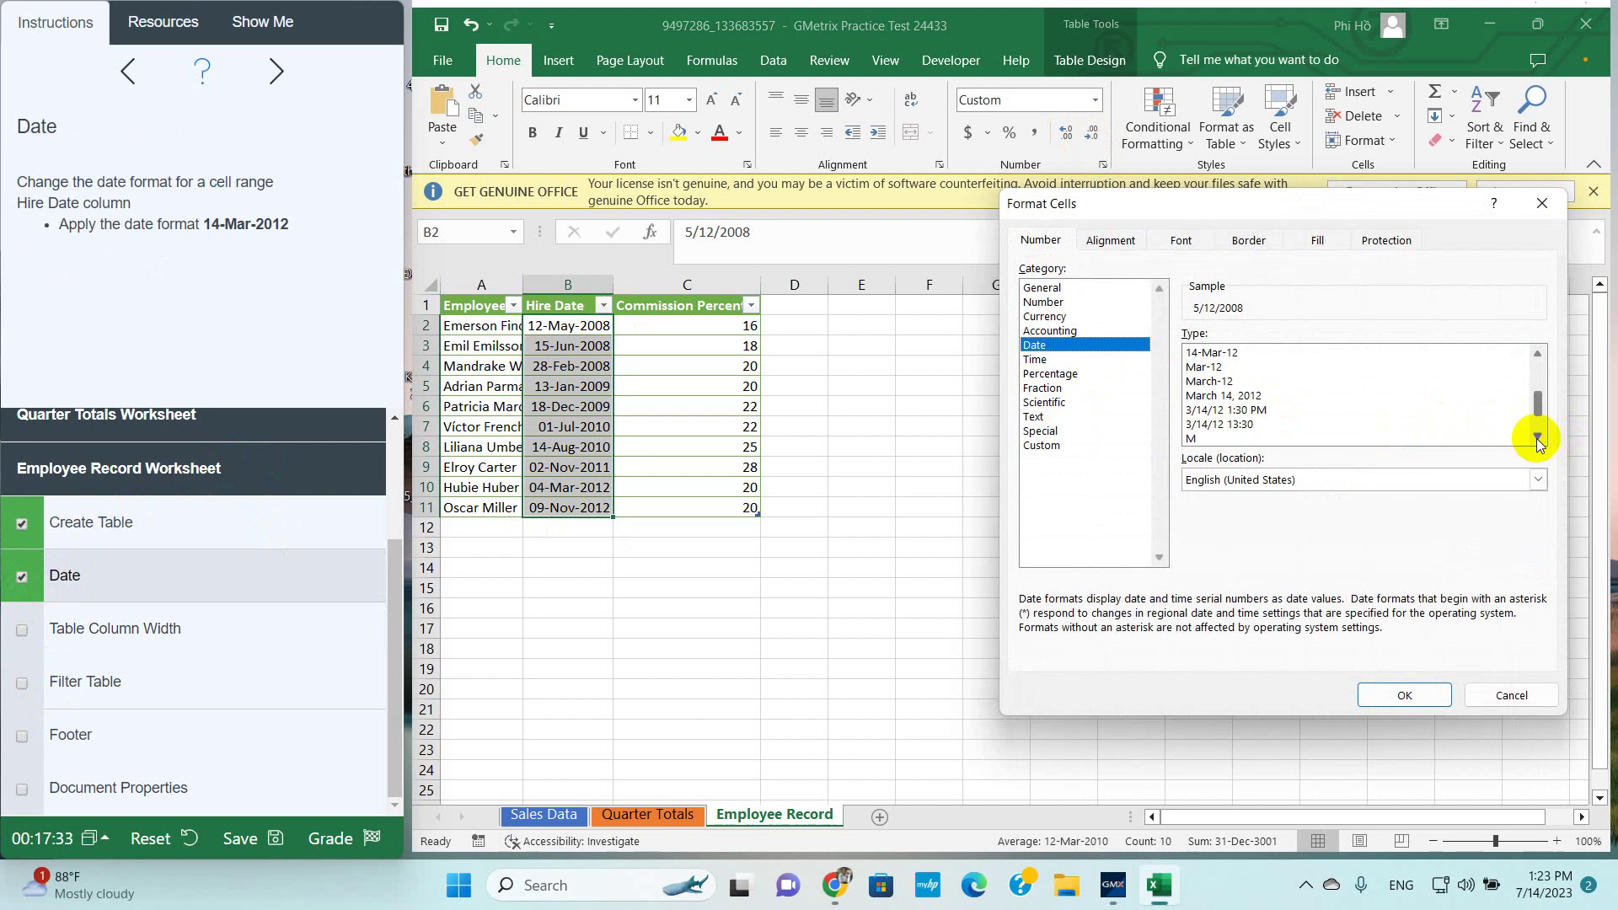
left_click(1538, 439)
left_click(1538, 439)
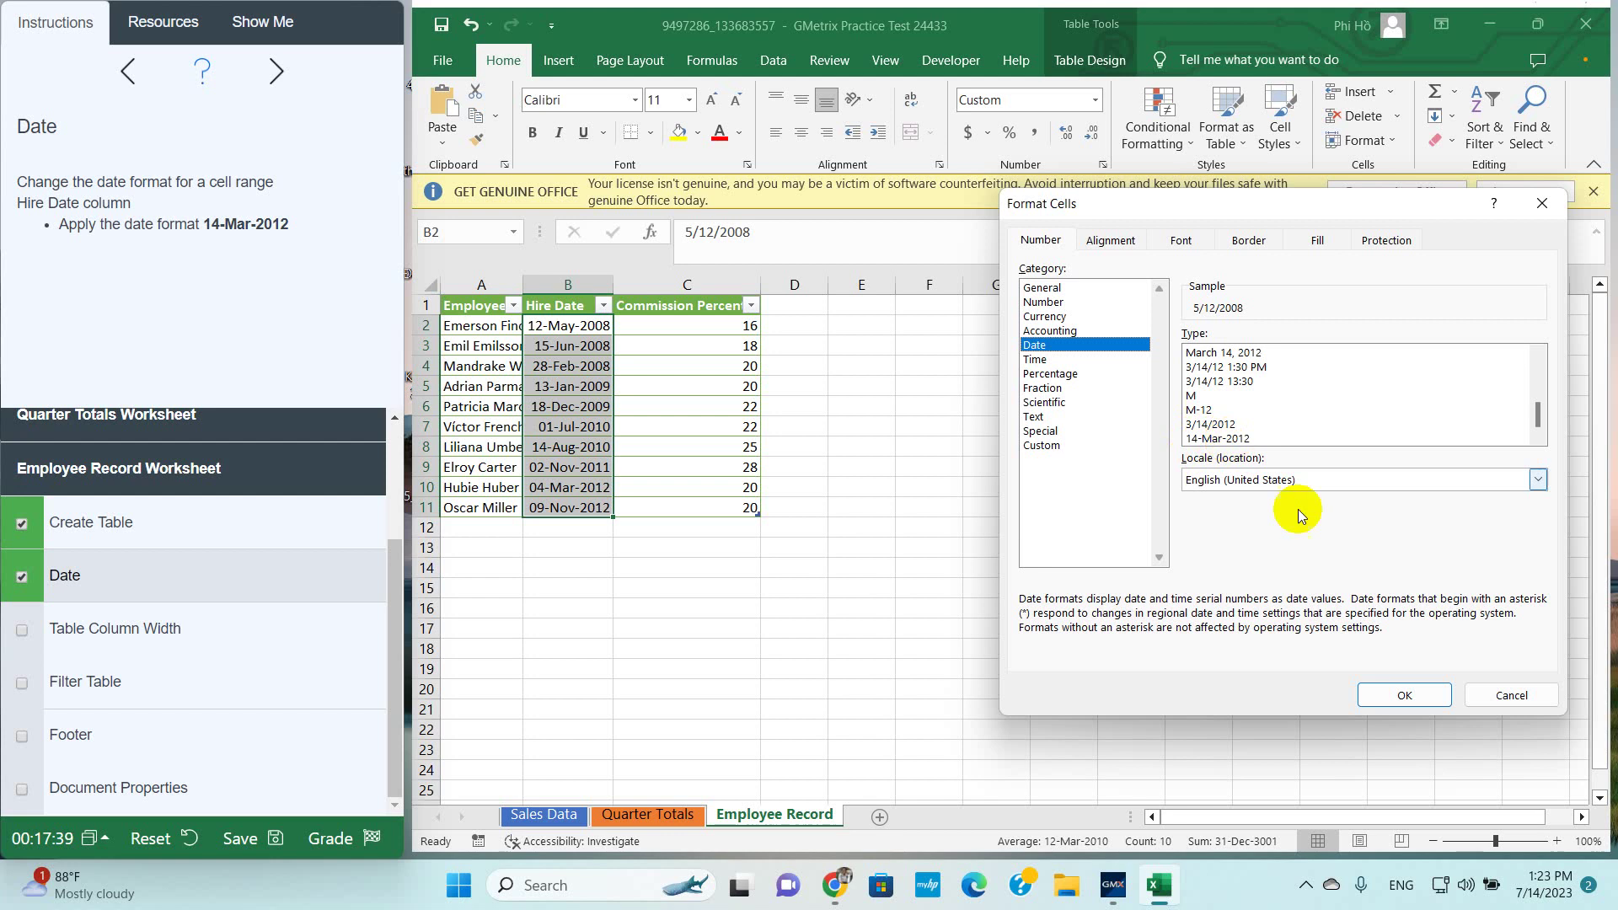
left_click(1513, 697)
left_click(1211, 563)
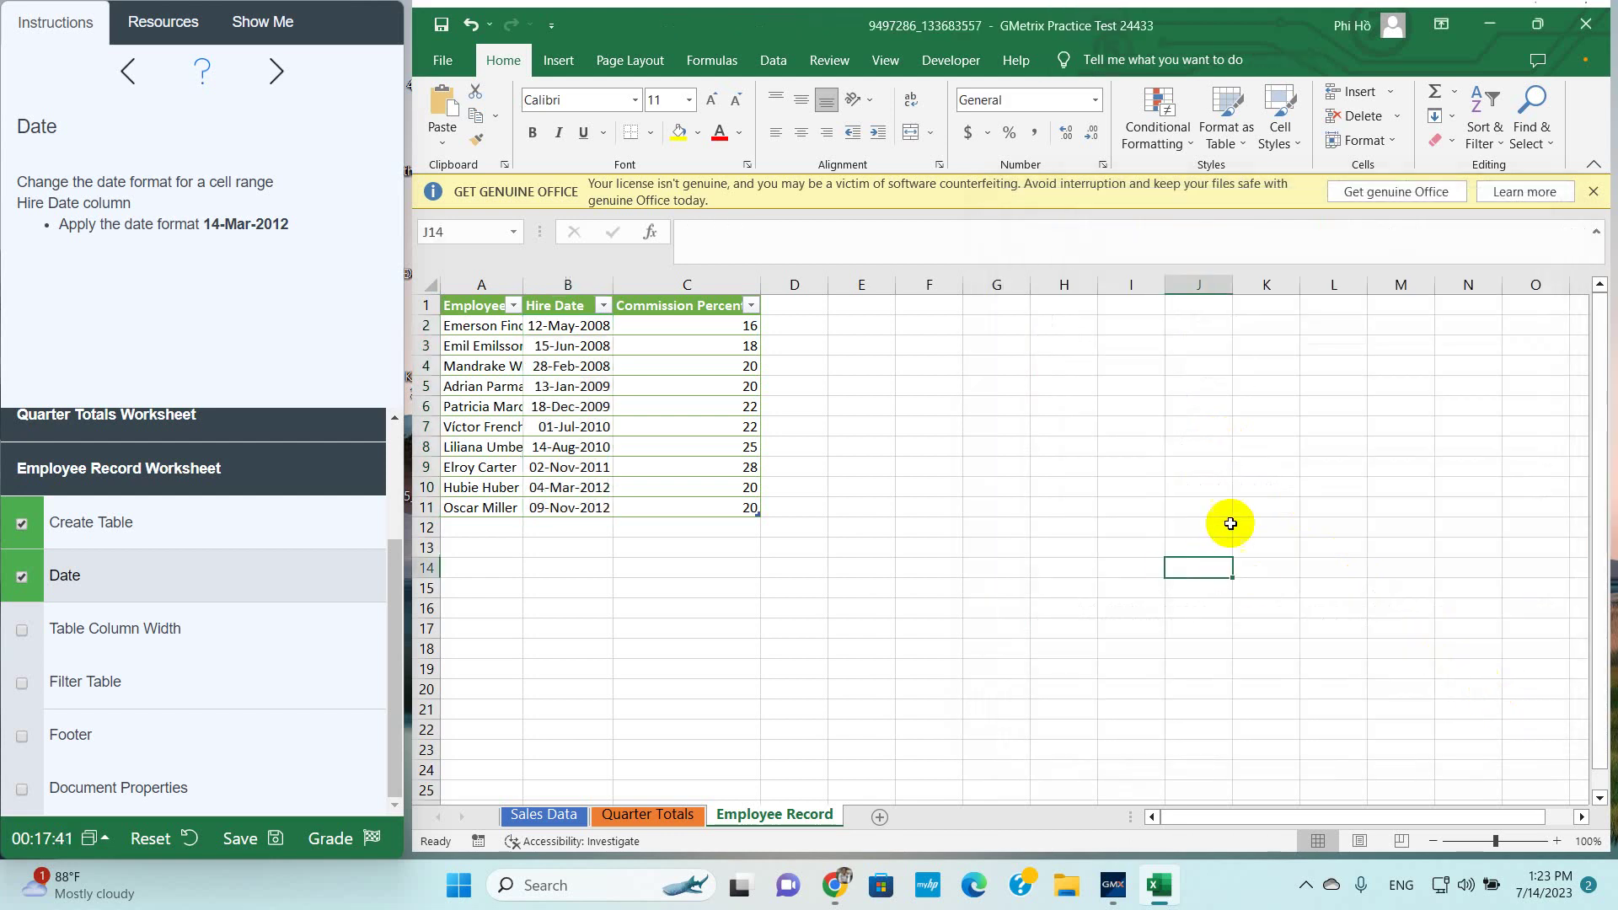
Set column A's width to 20
left_click(76, 632)
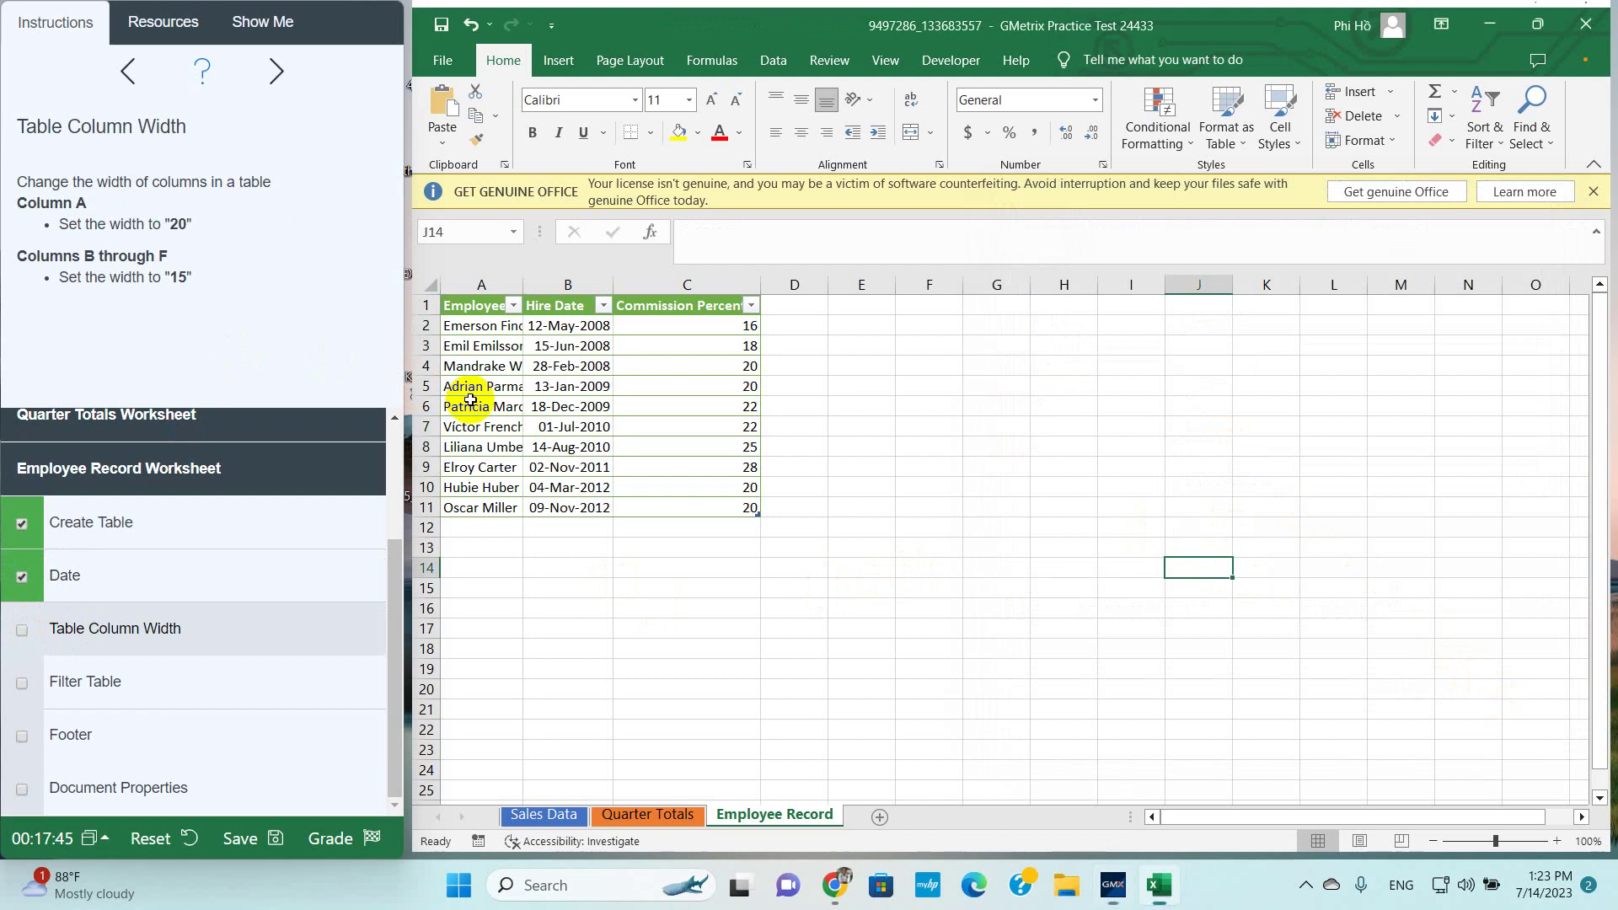
left_click(489, 275)
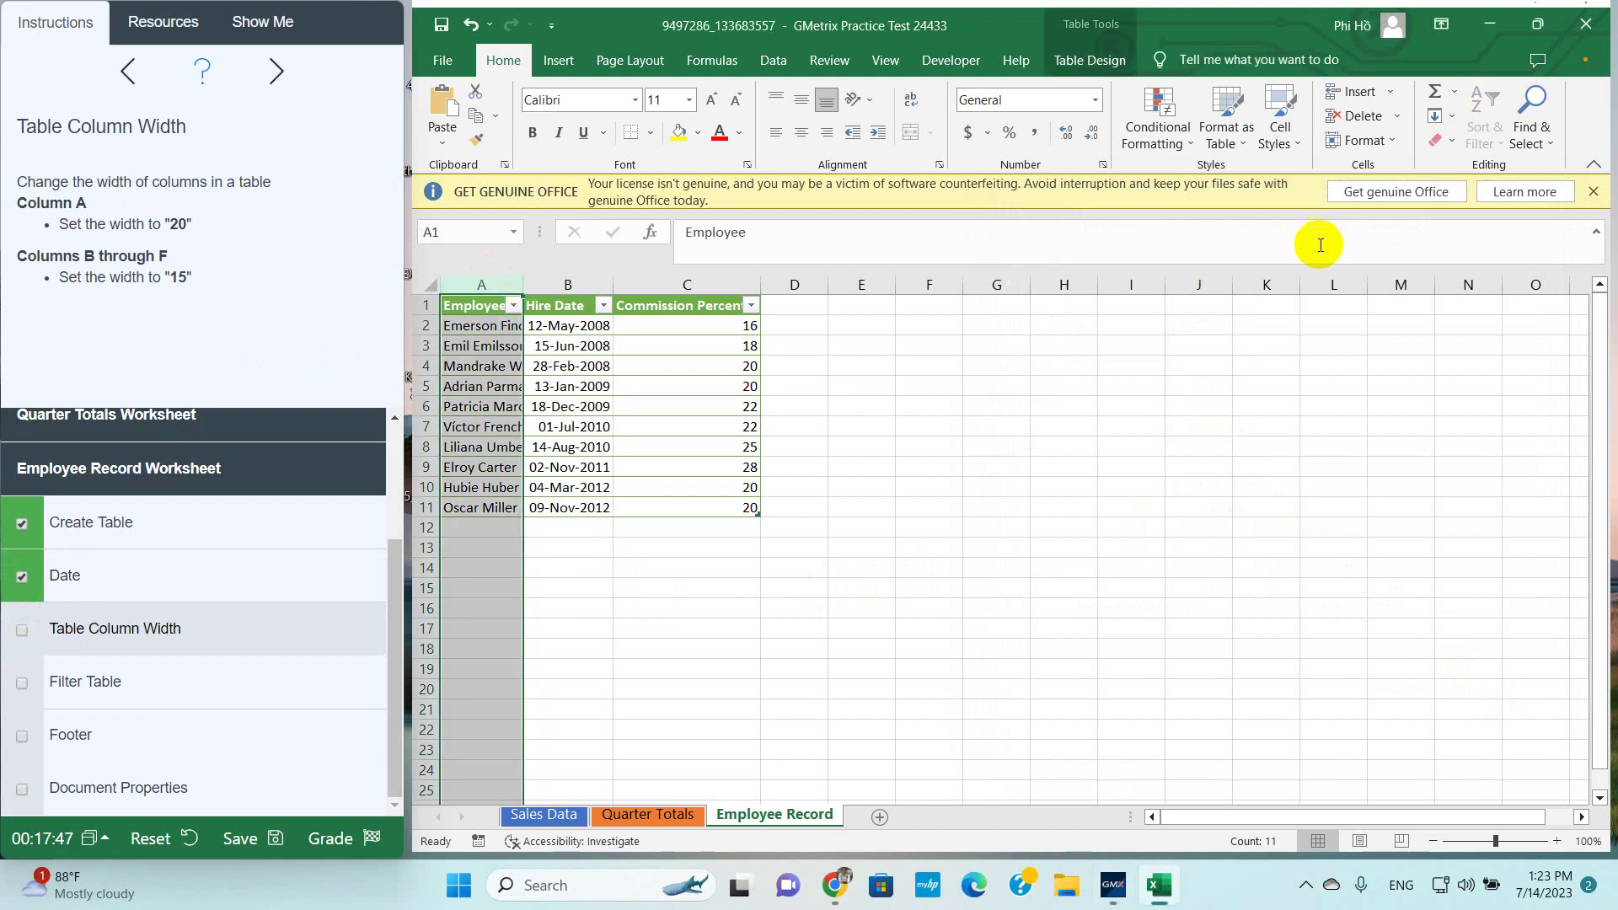
left_click(1379, 141)
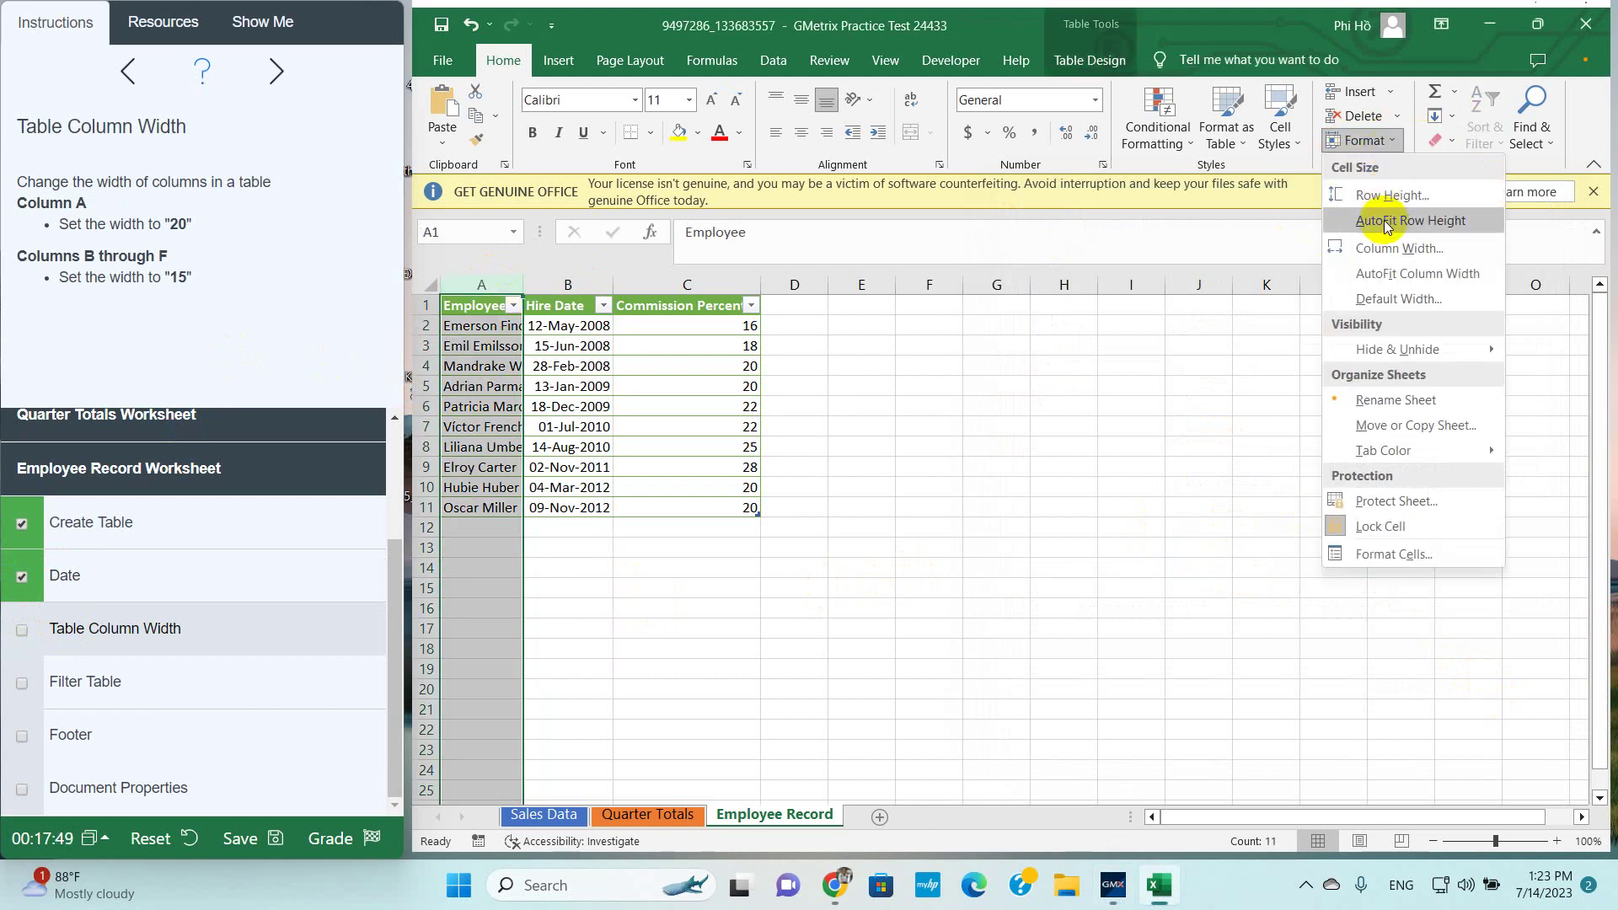
left_click(1384, 249)
type("2")
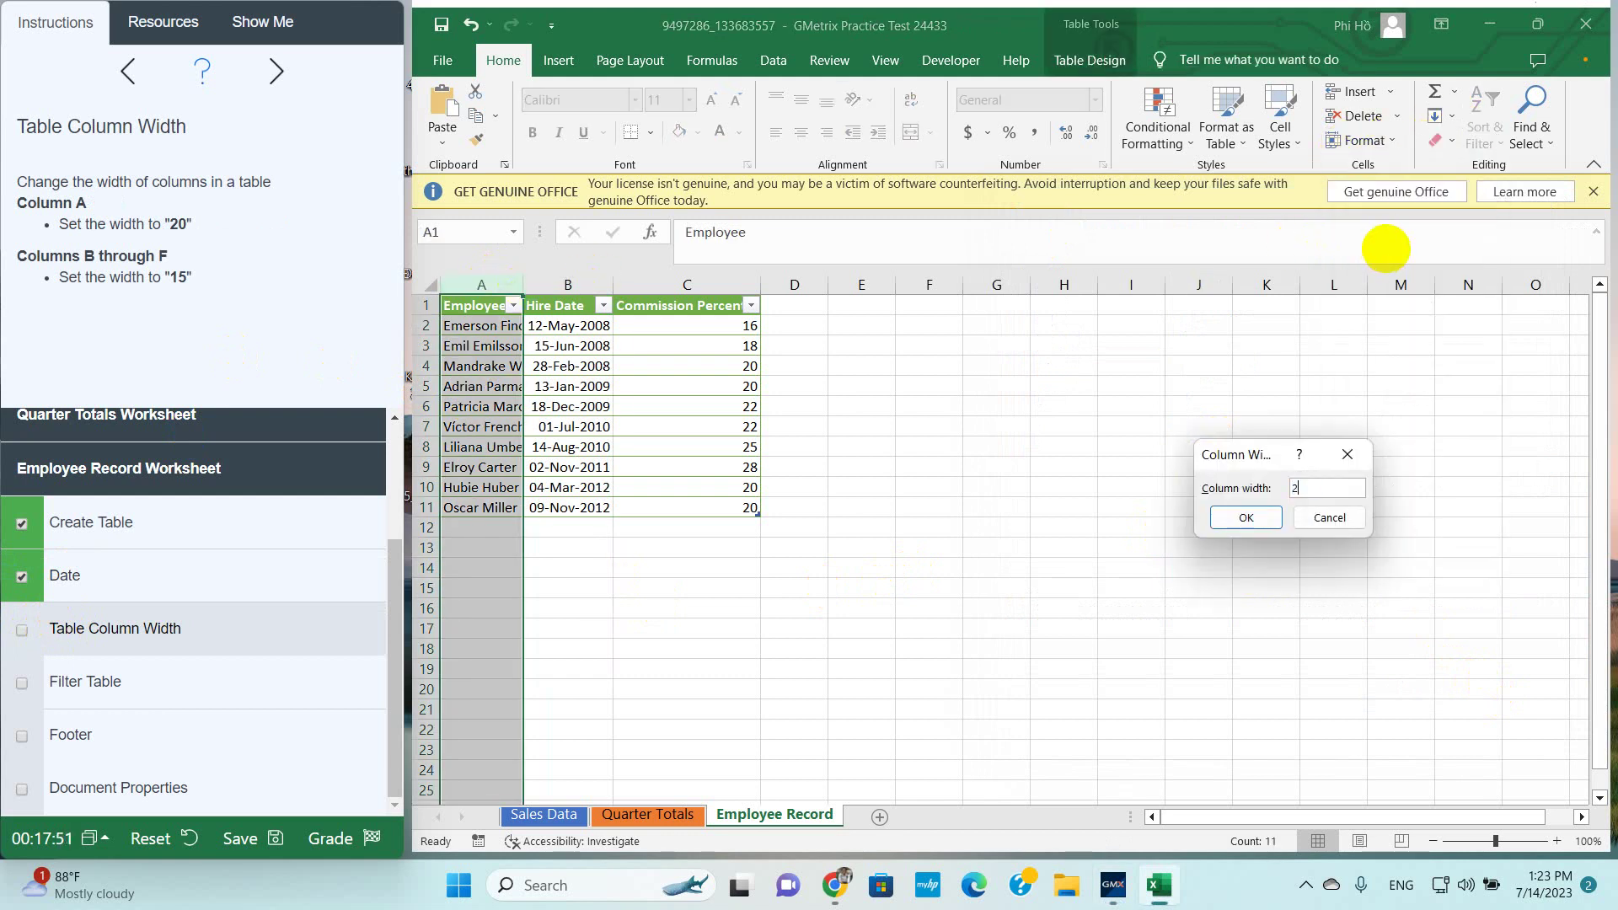
type("0")
key("Return")
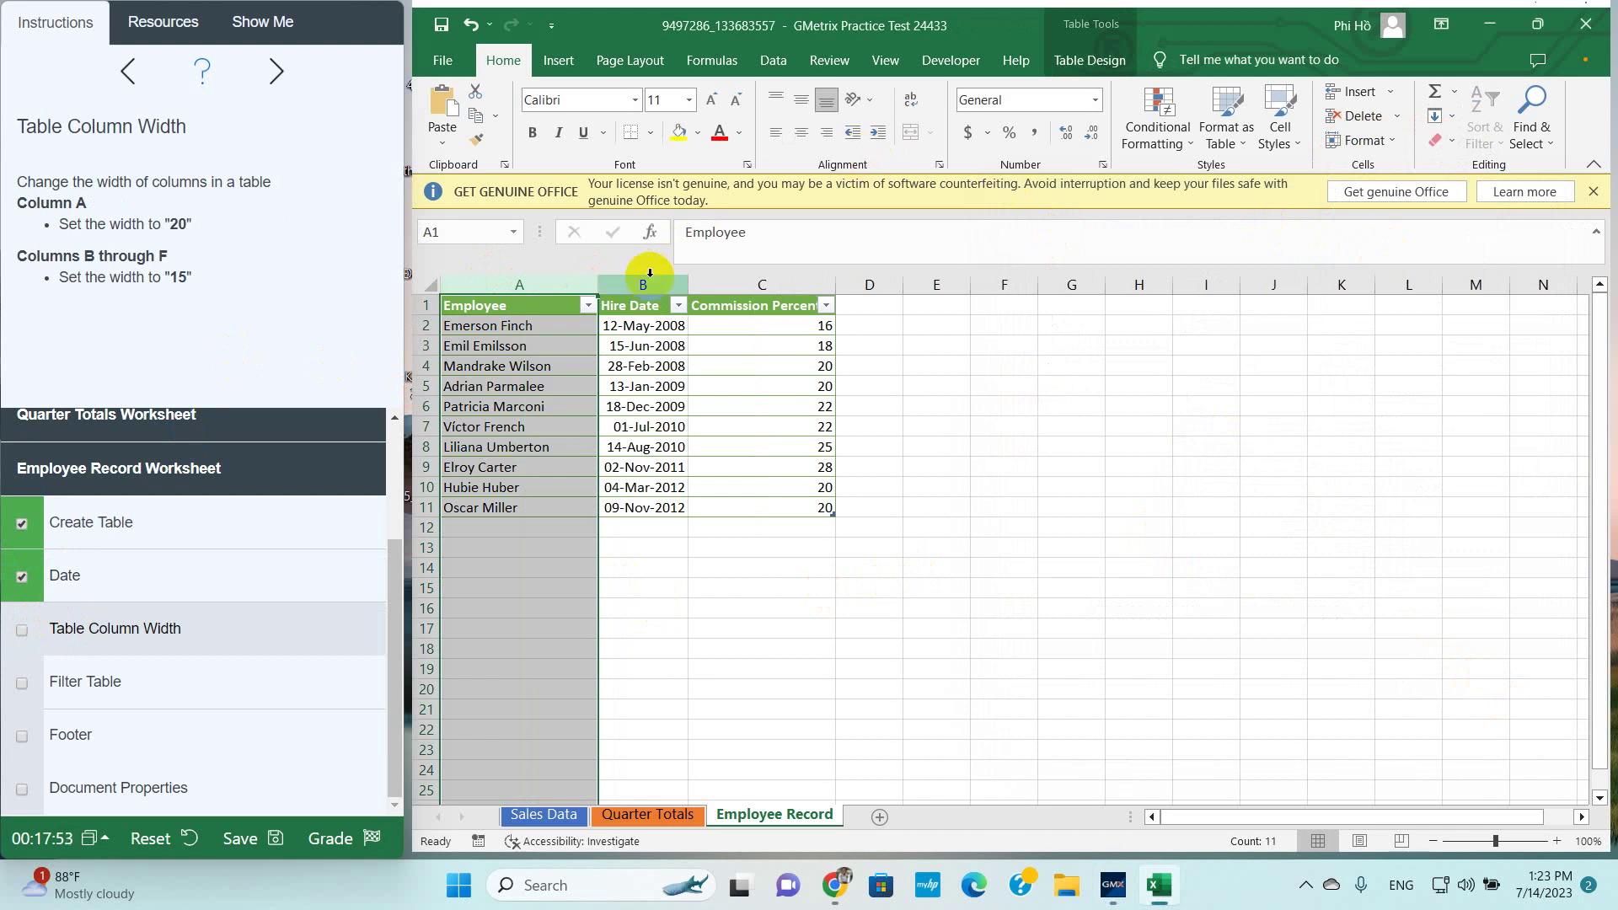
Set columns B through F to width 15 and mark the Table Column Width task done
left_click_drag(643, 285, 1003, 308)
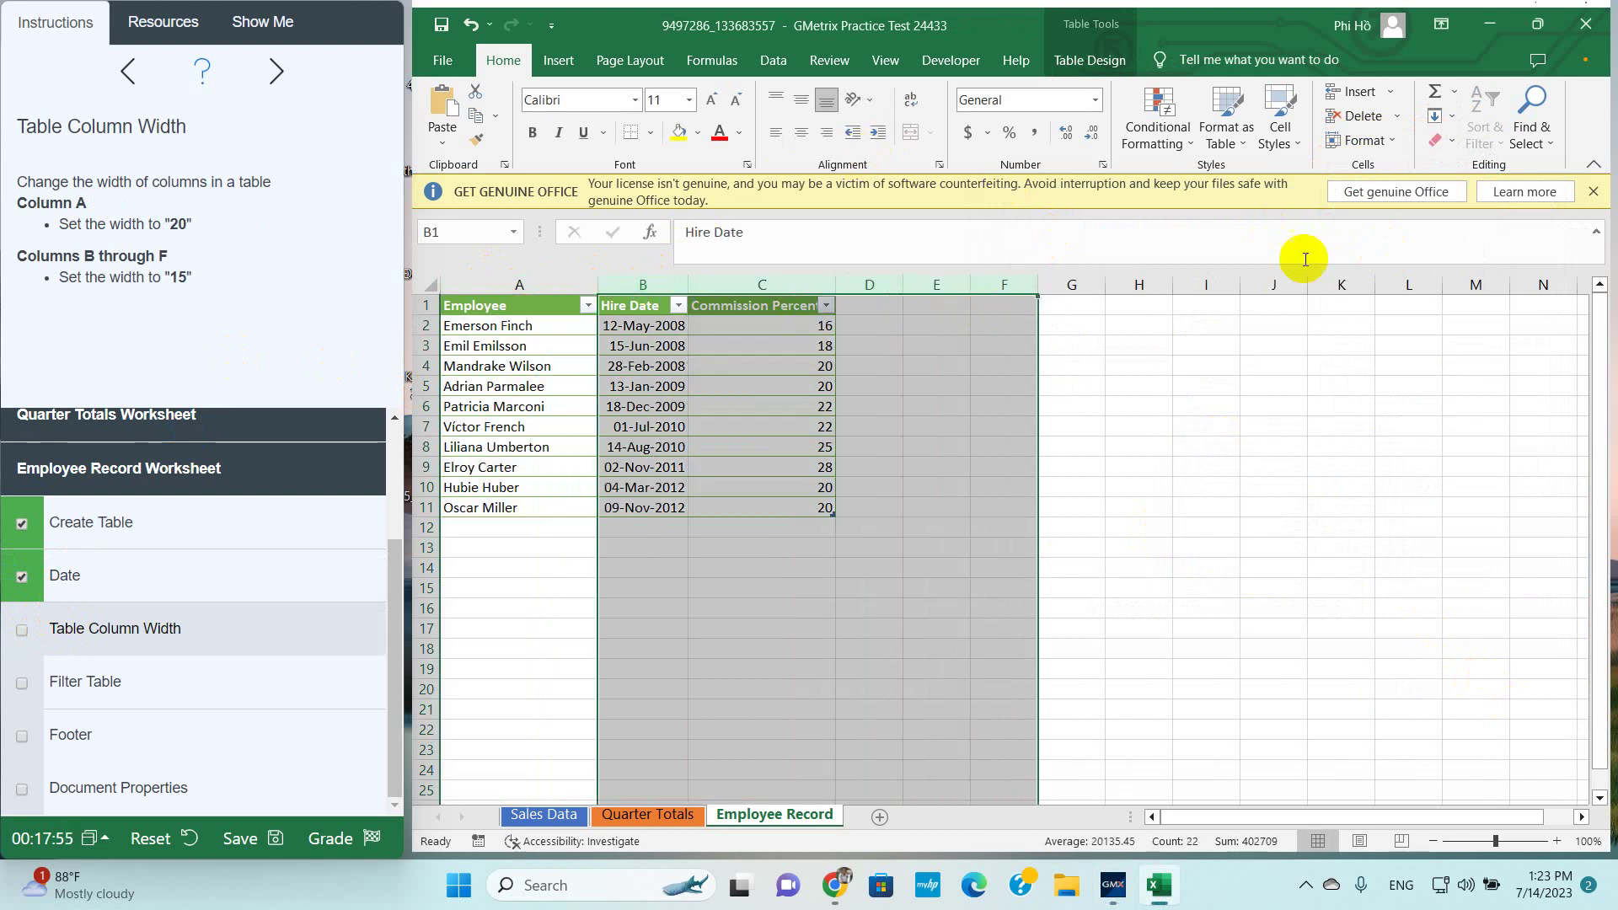
left_click(1359, 140)
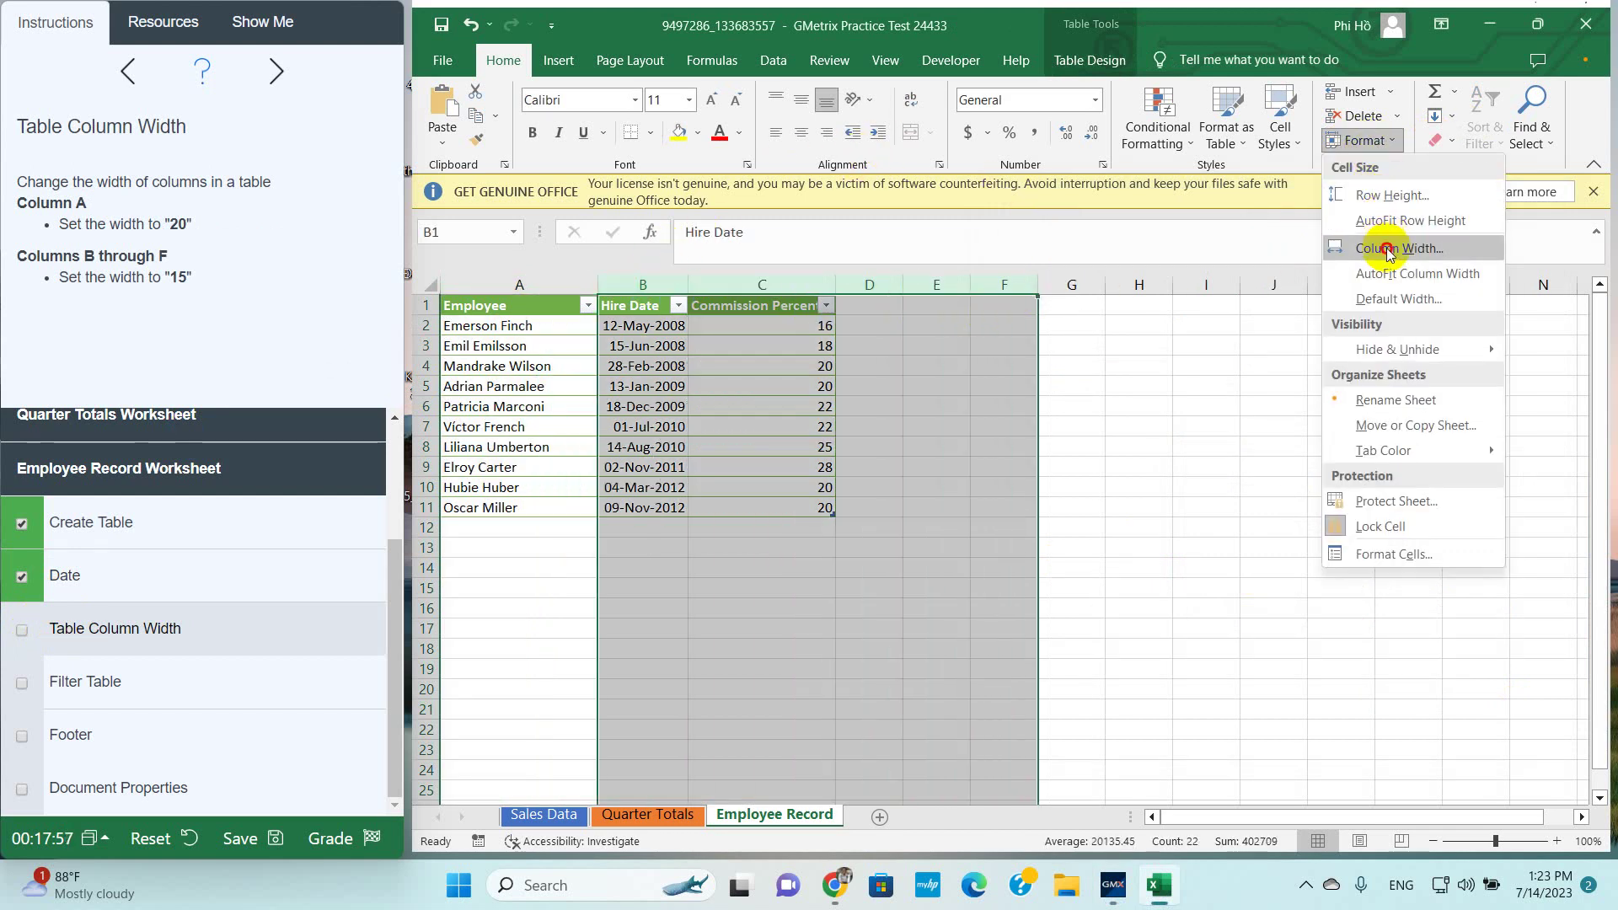
left_click(1387, 248)
type("15")
key("Return")
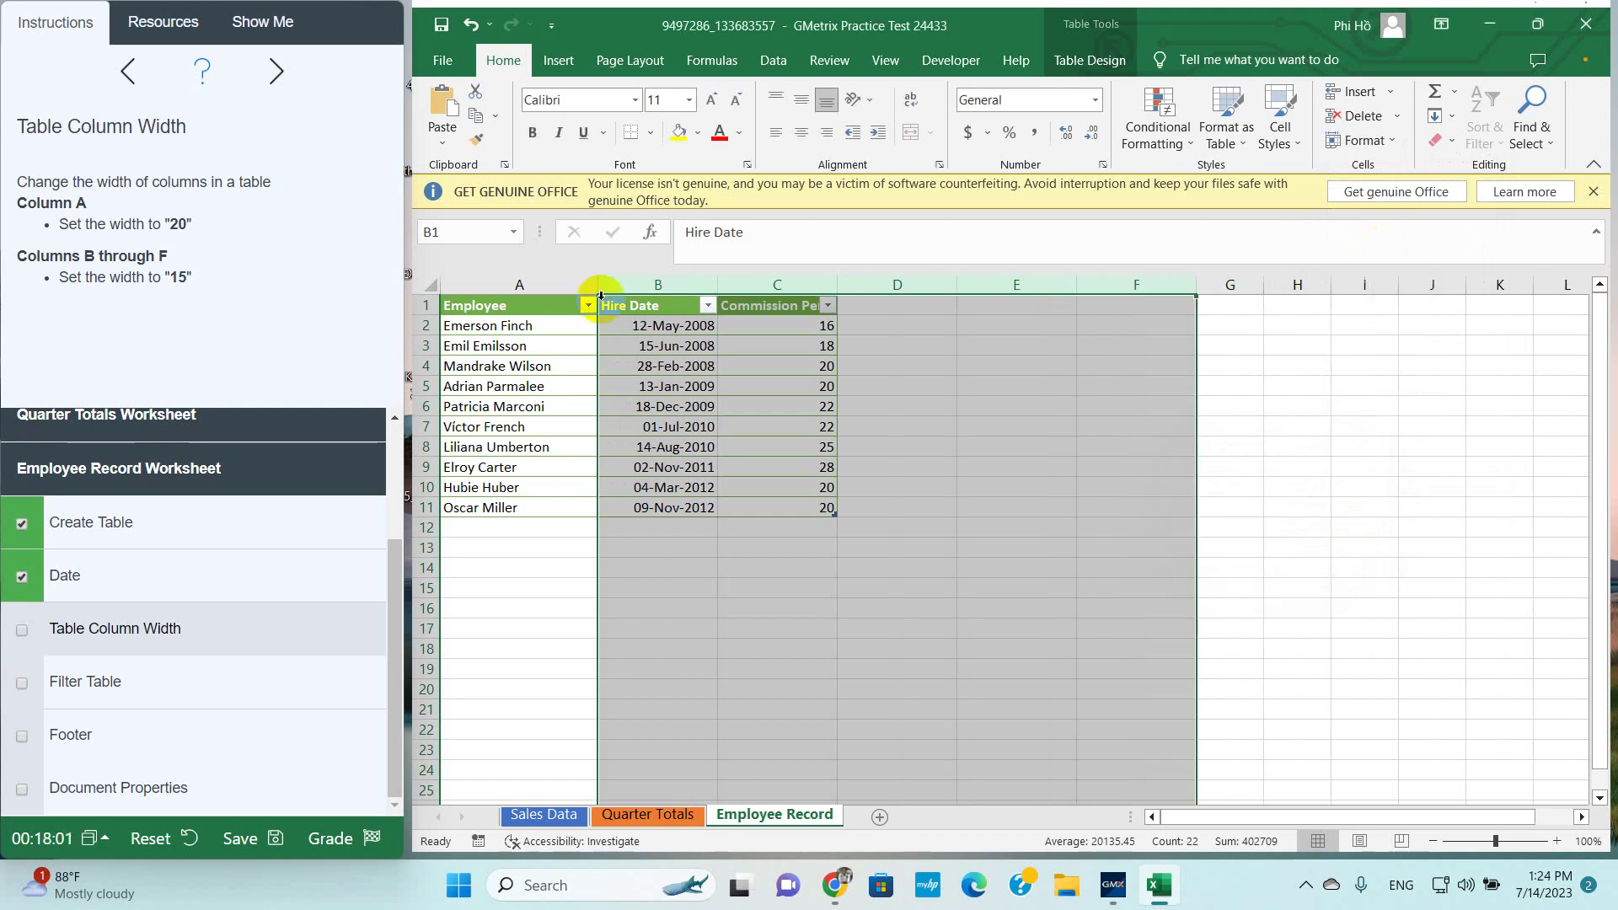
left_click(18, 632)
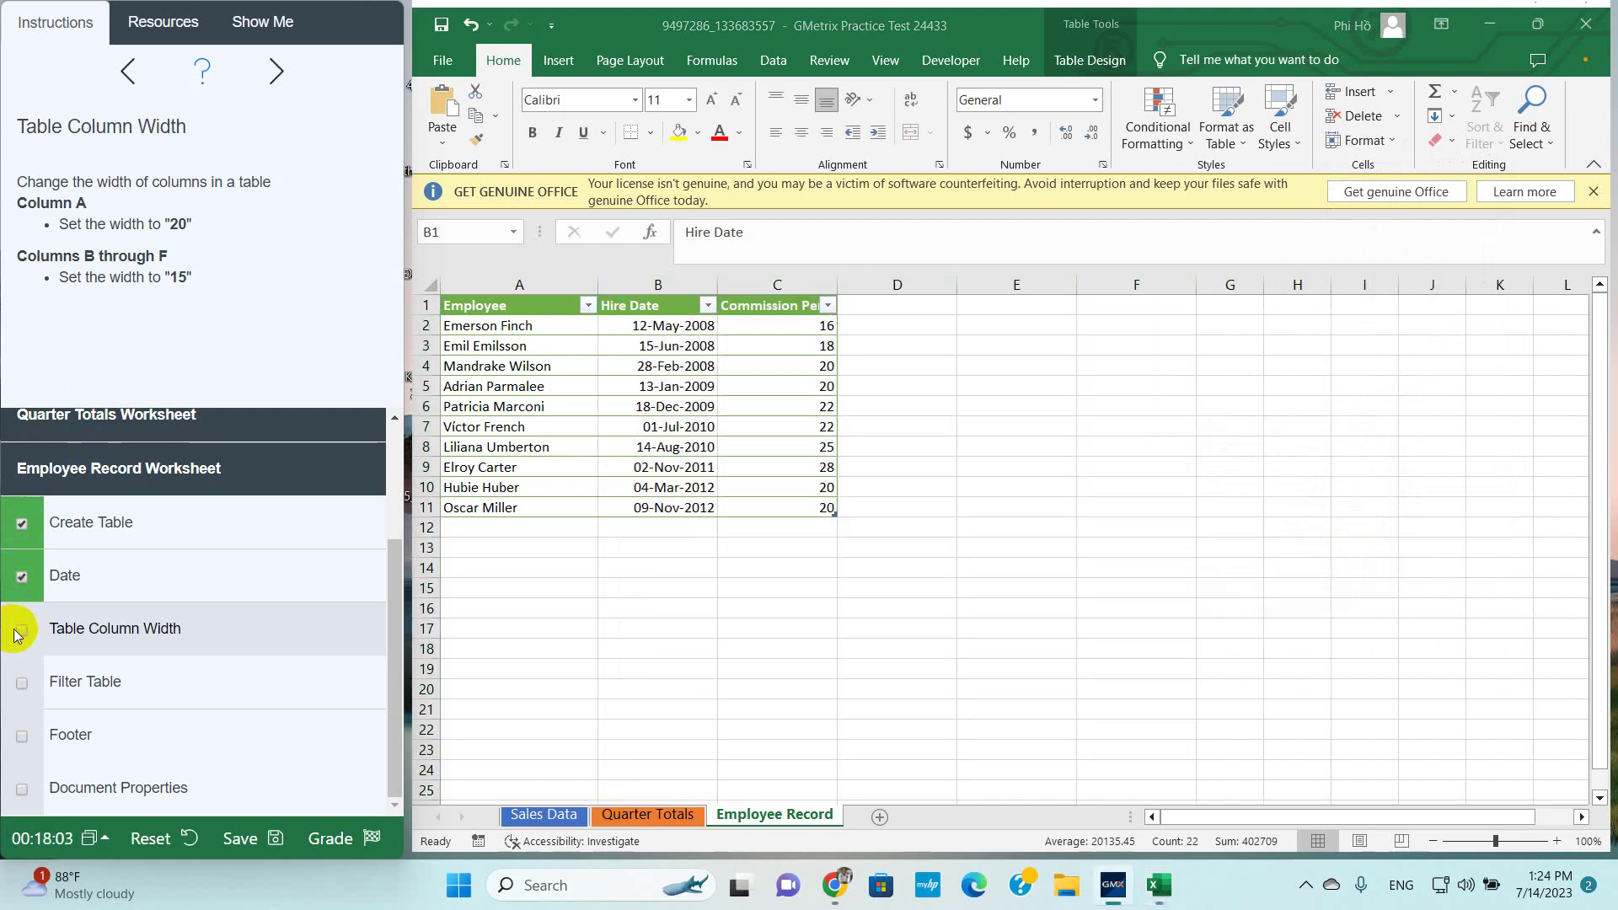
Inspect the Commission Percent filter dropdown, then turn table filtering off
left_click(74, 684)
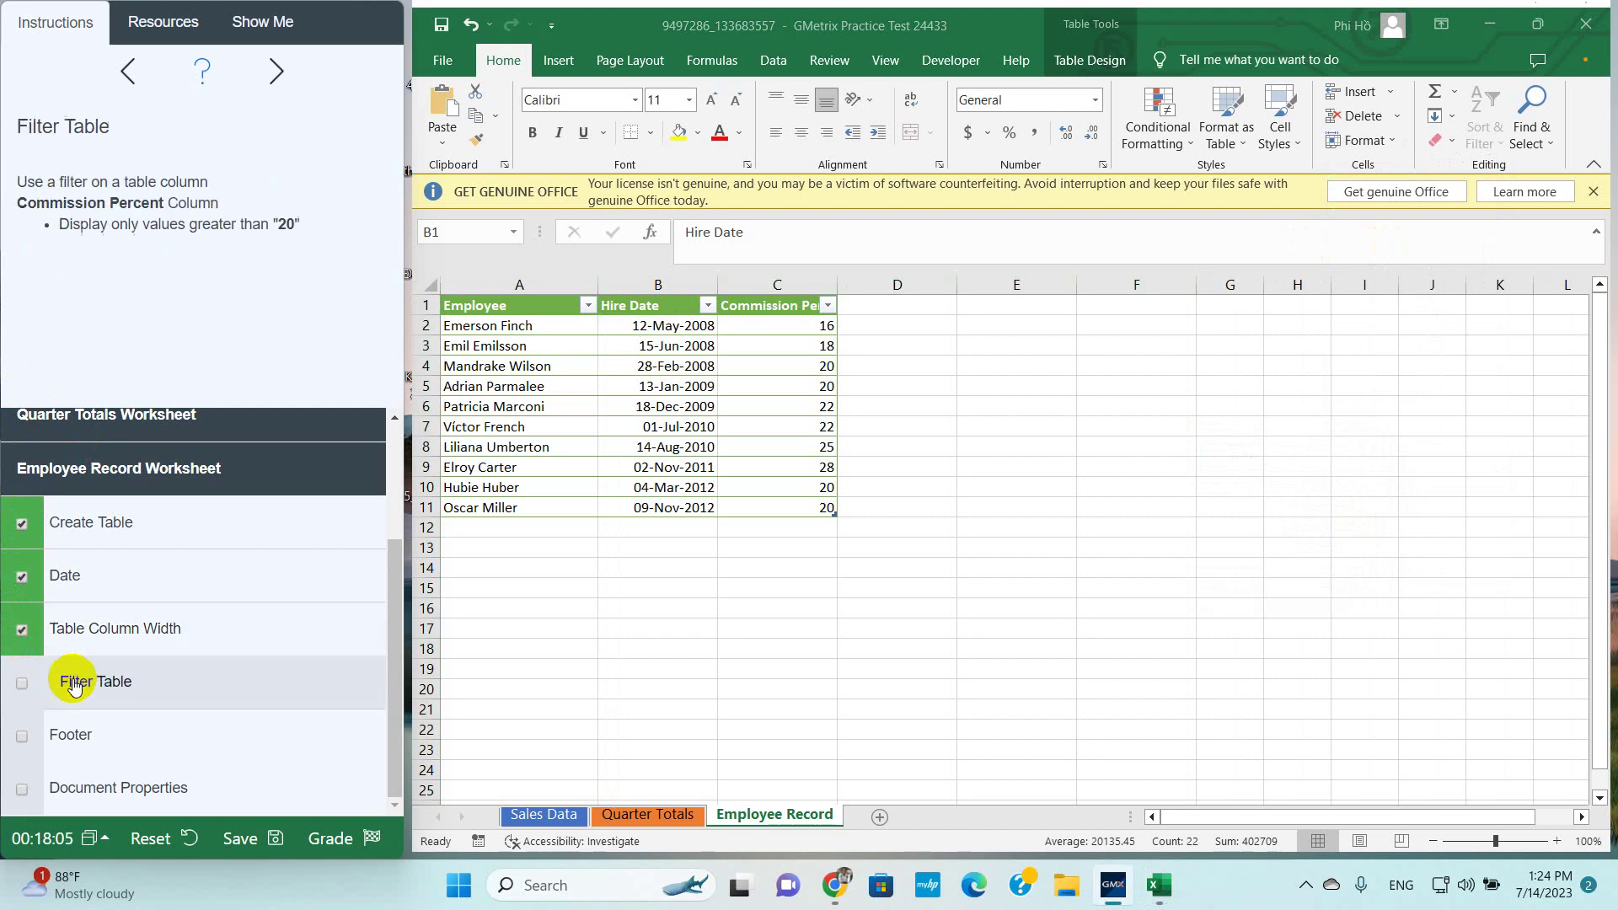
left_click(580, 366)
left_click(828, 305)
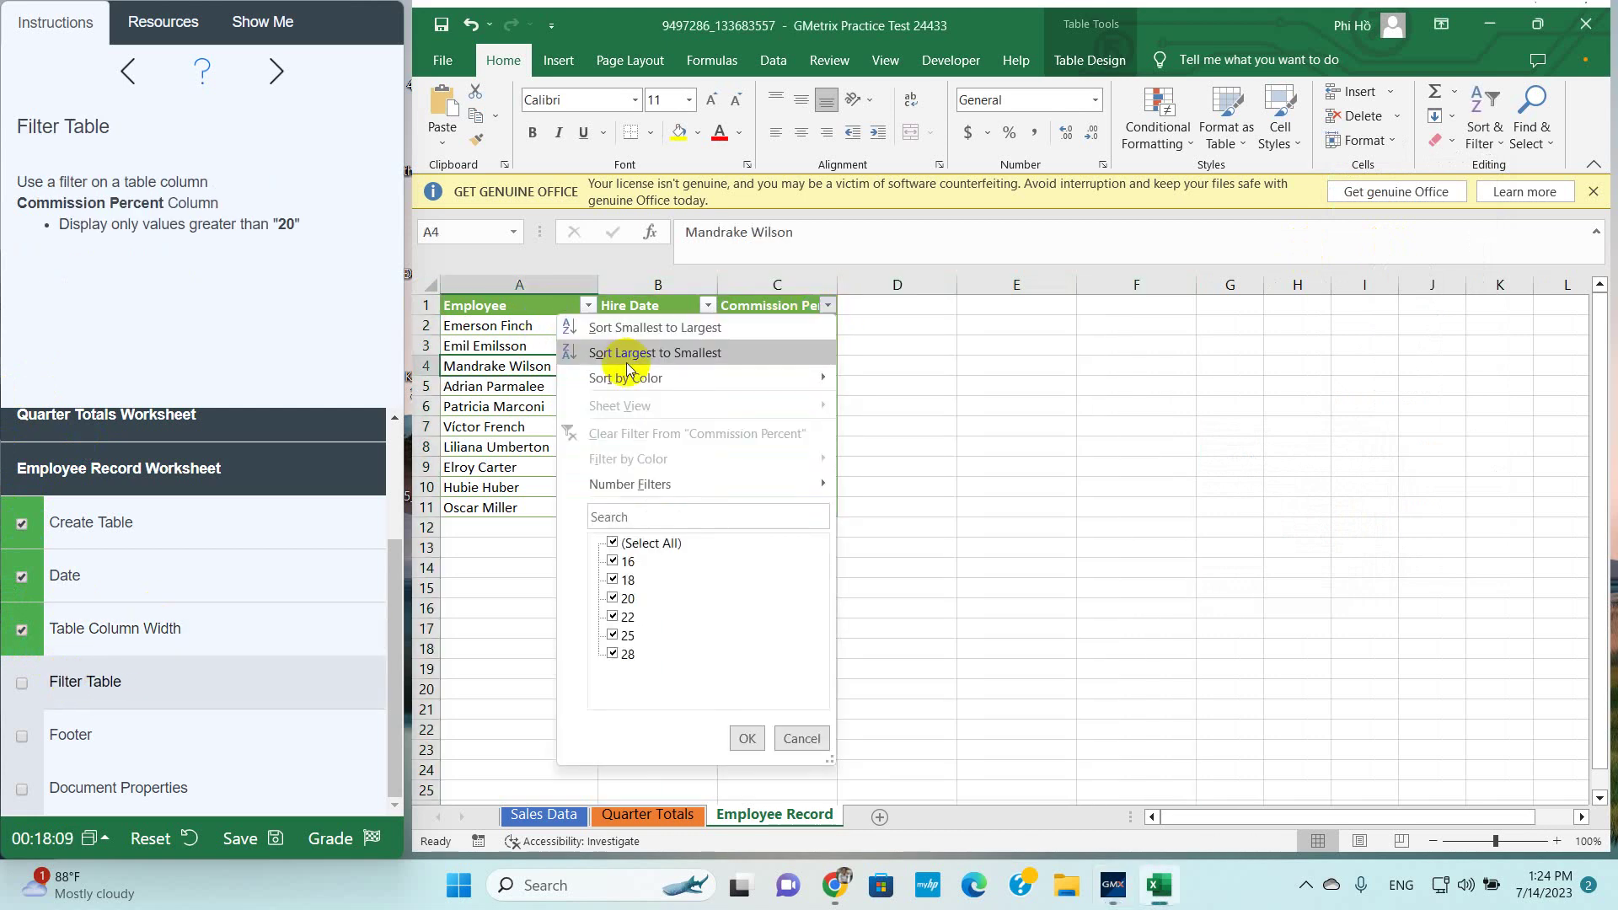
left_click(579, 365)
left_click(829, 306)
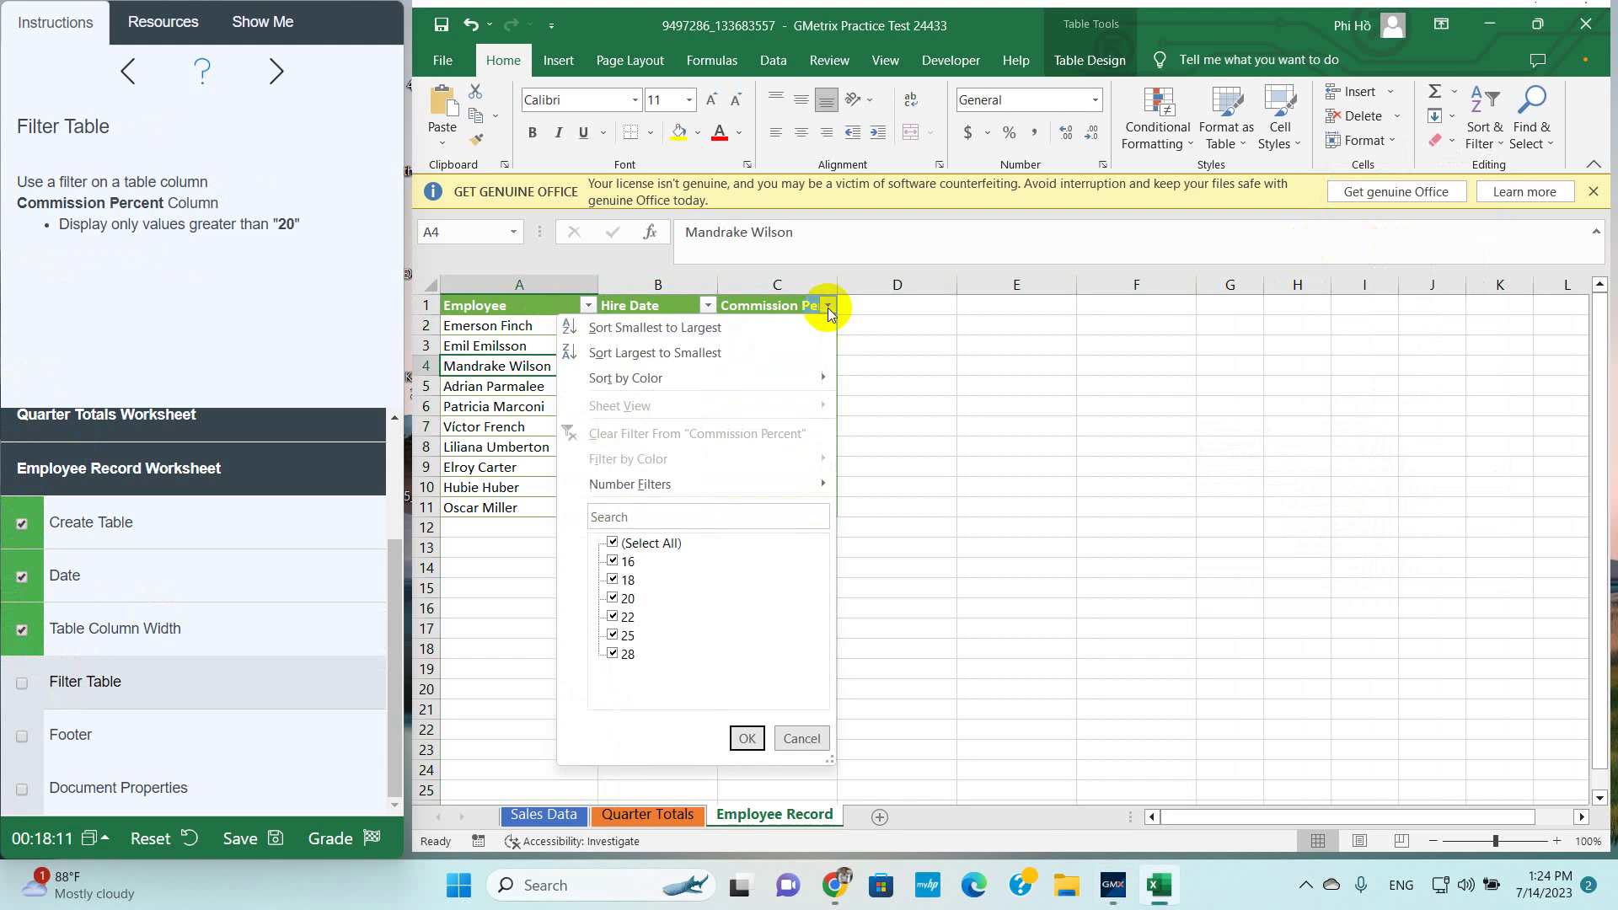
left_click(523, 364)
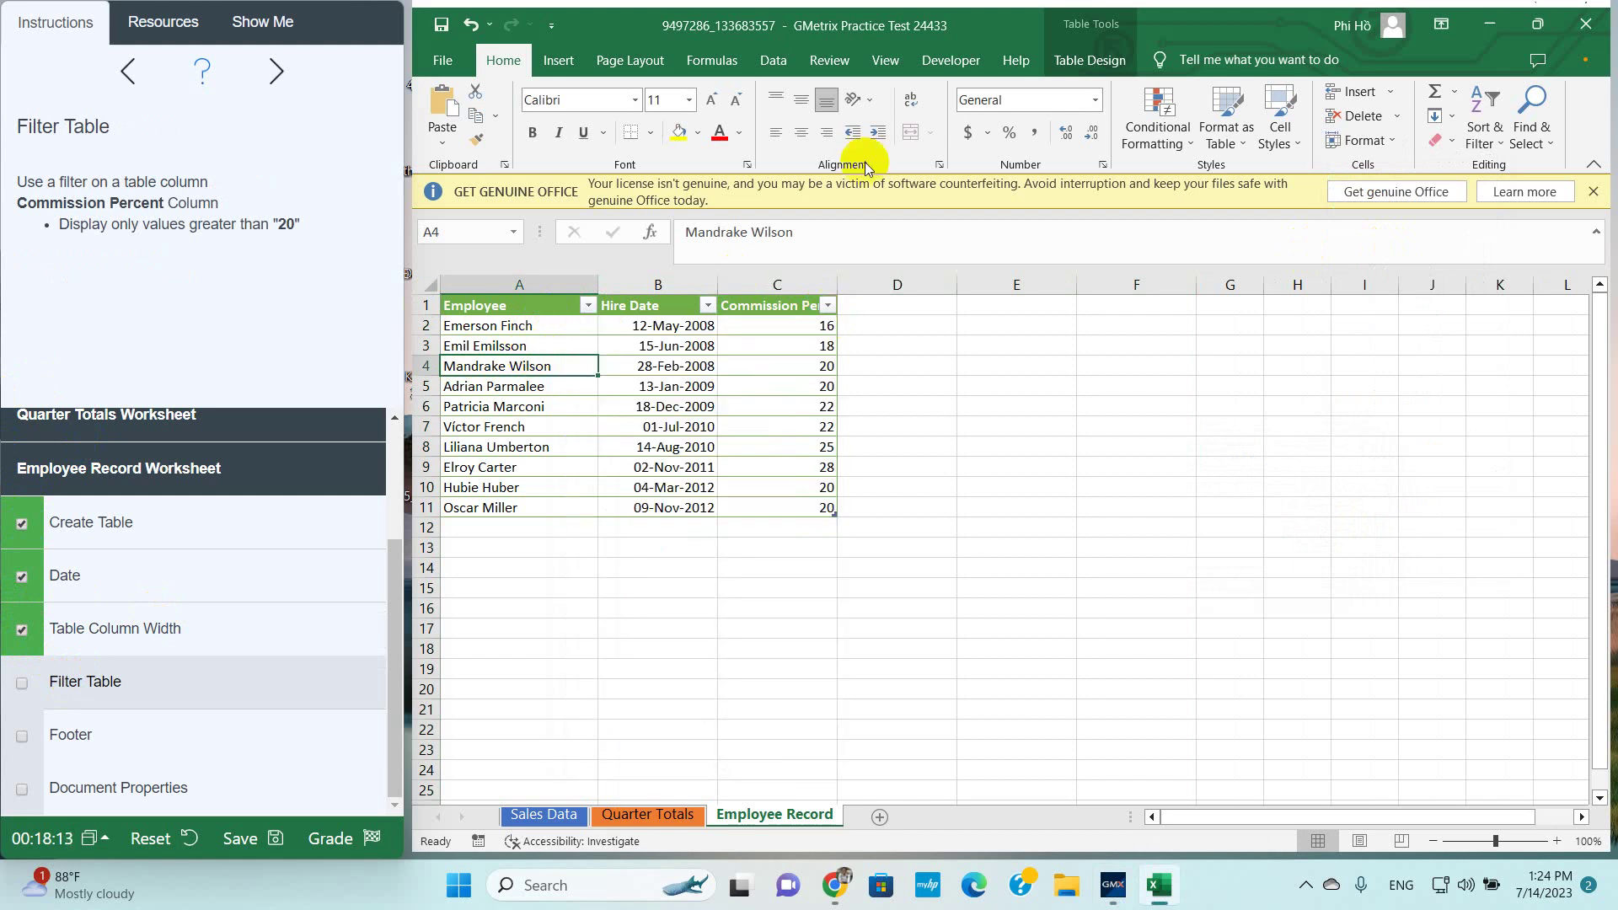
left_click(1058, 60)
left_click(773, 61)
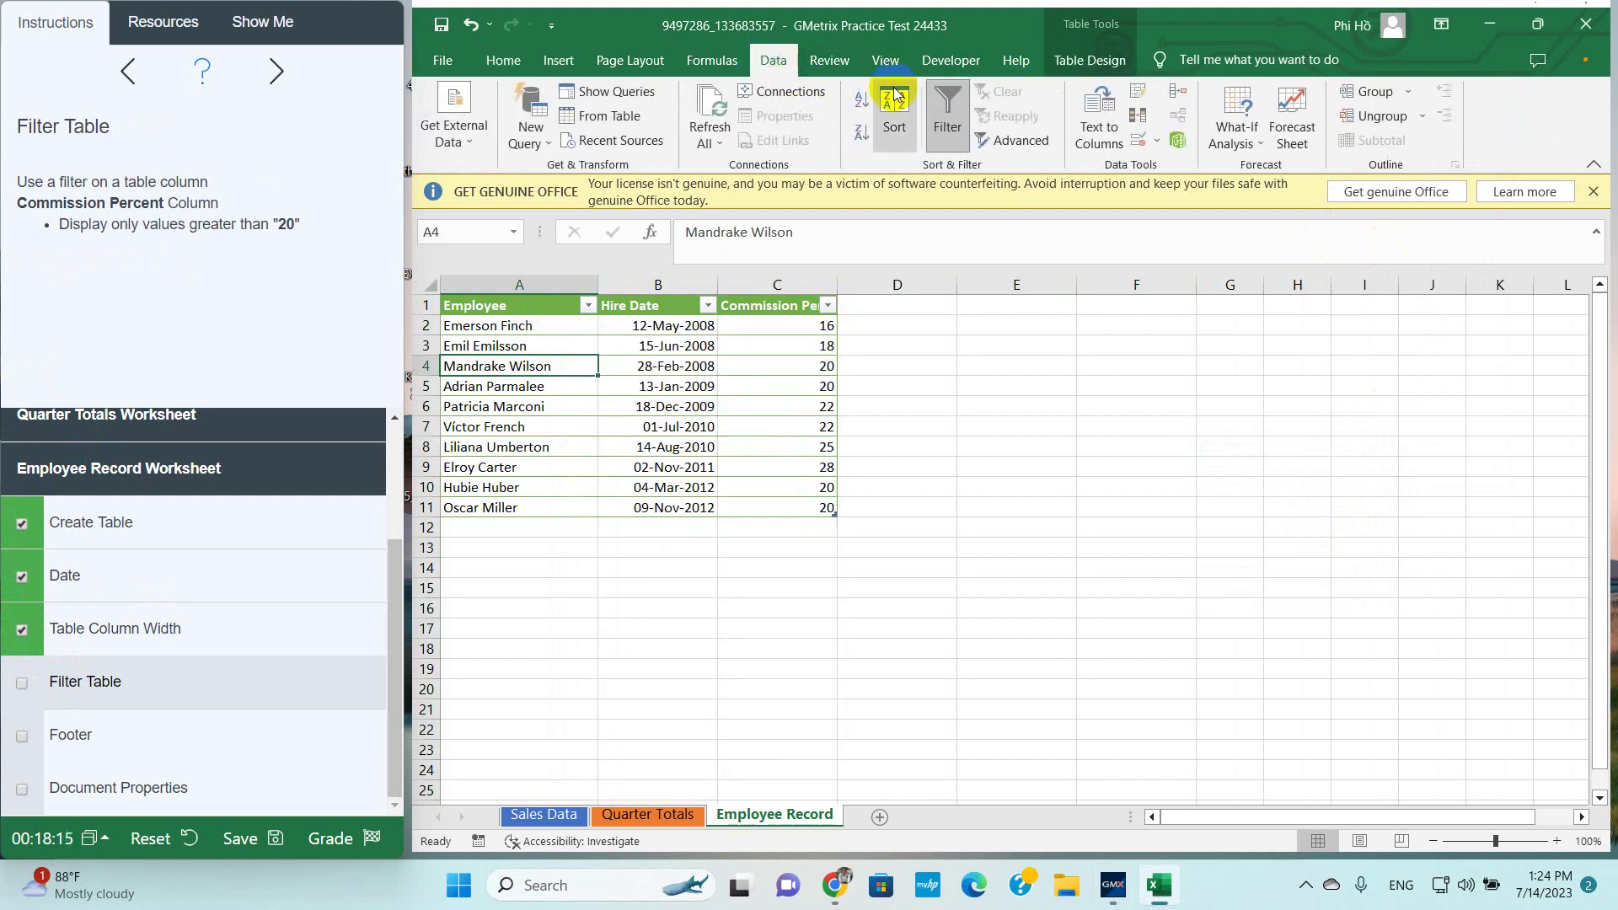
left_click(948, 110)
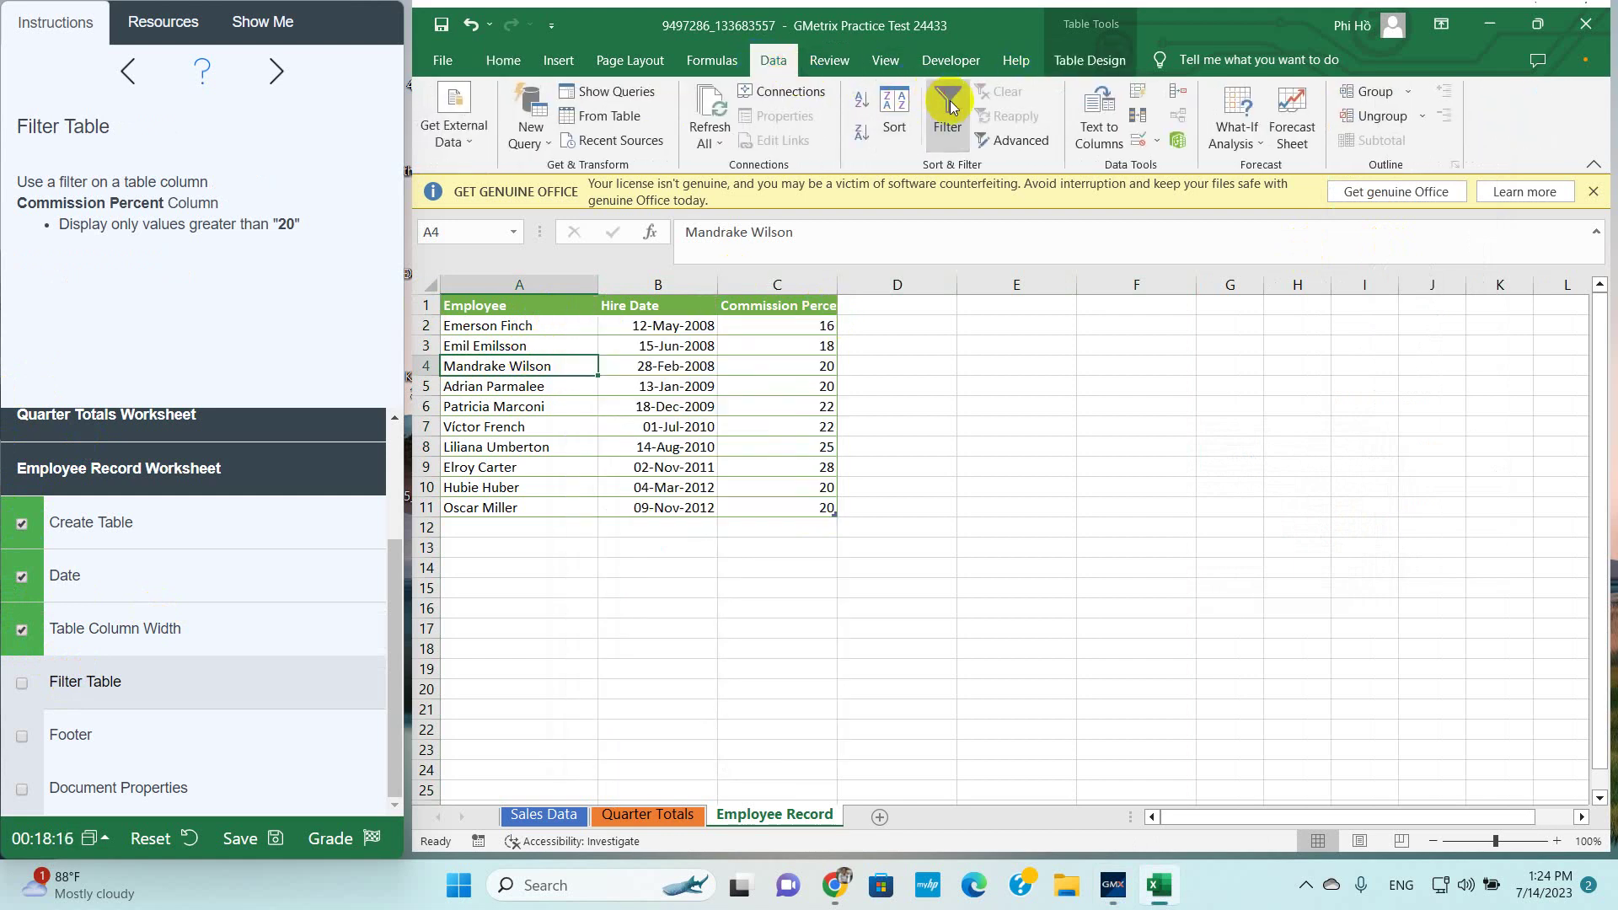
Select a Commission Percent cell and turn filtering back on
left_click(704, 341)
left_click(784, 325)
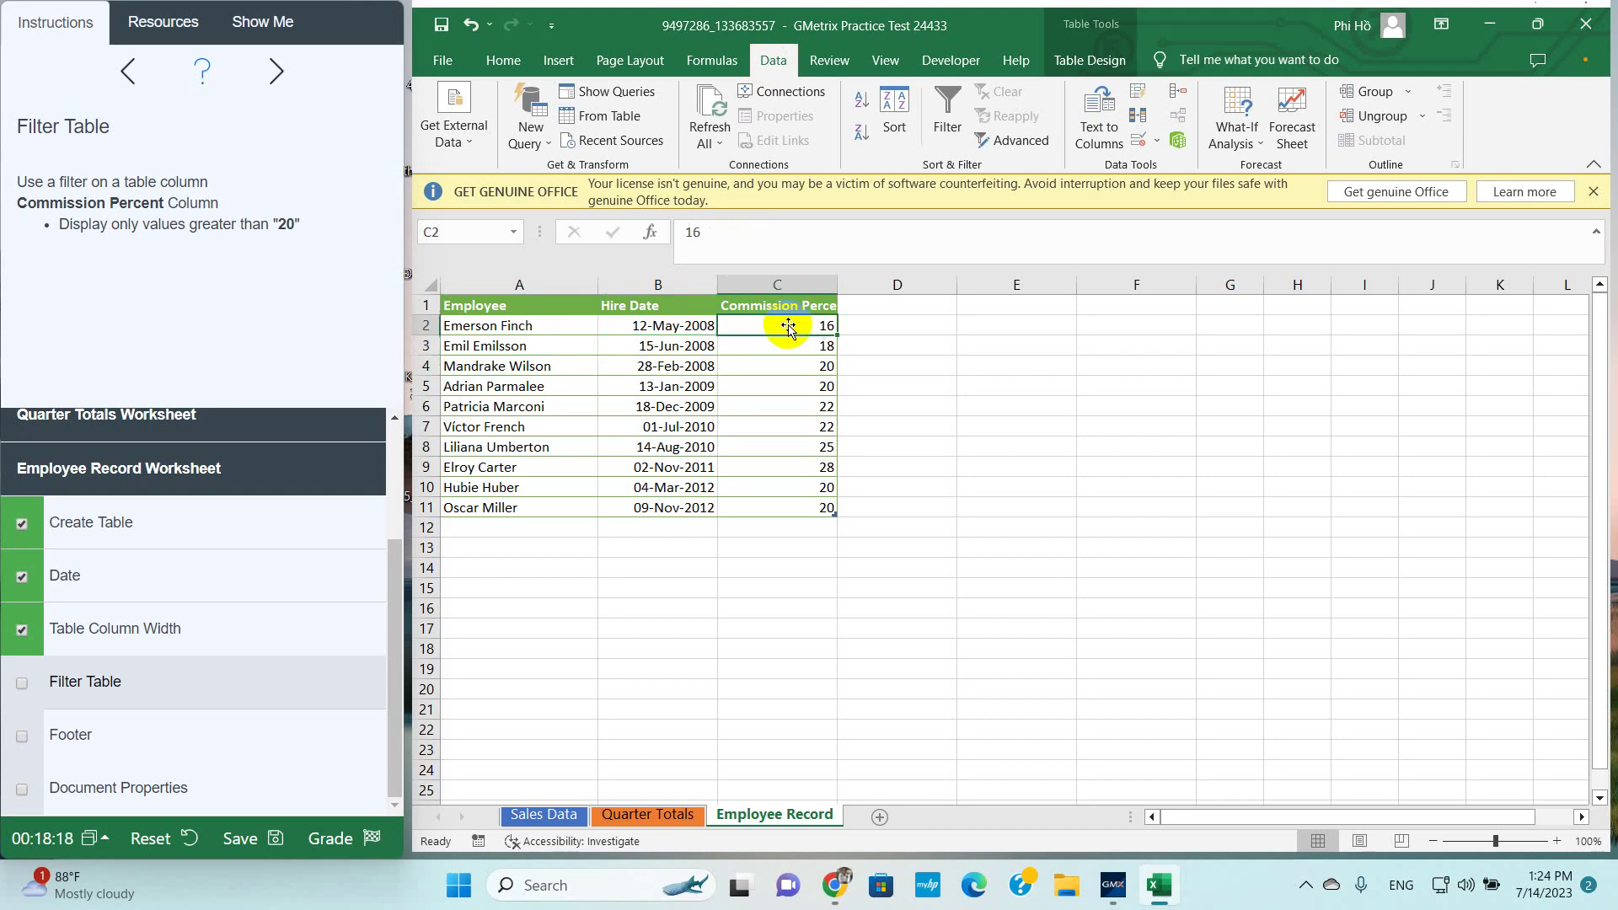
left_click(737, 366)
left_click(763, 326)
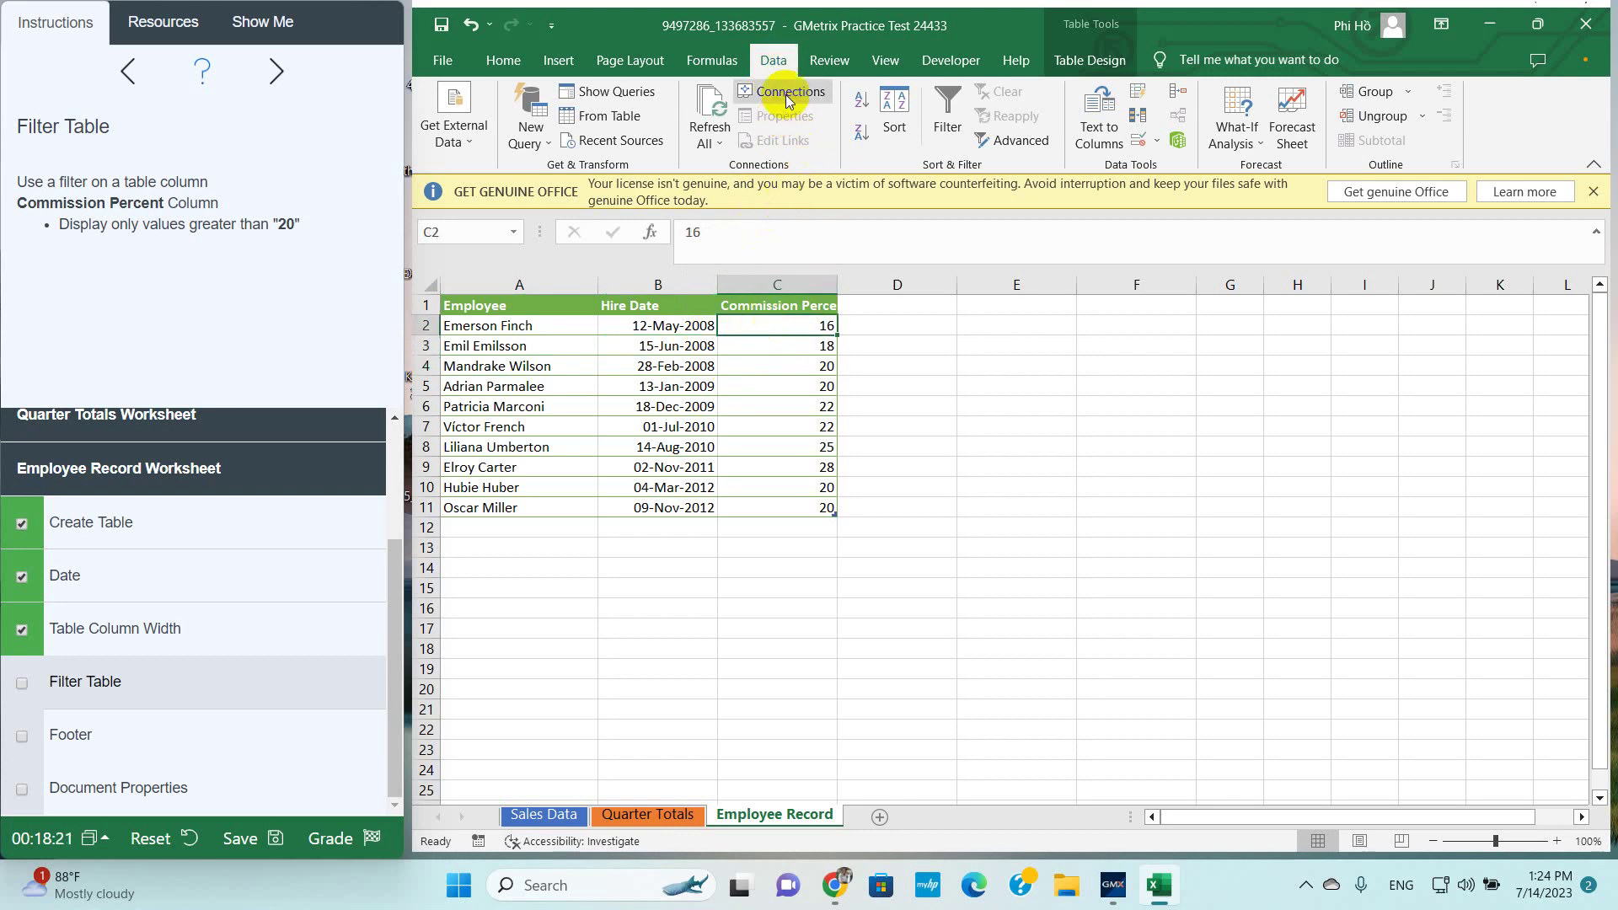
left_click(947, 118)
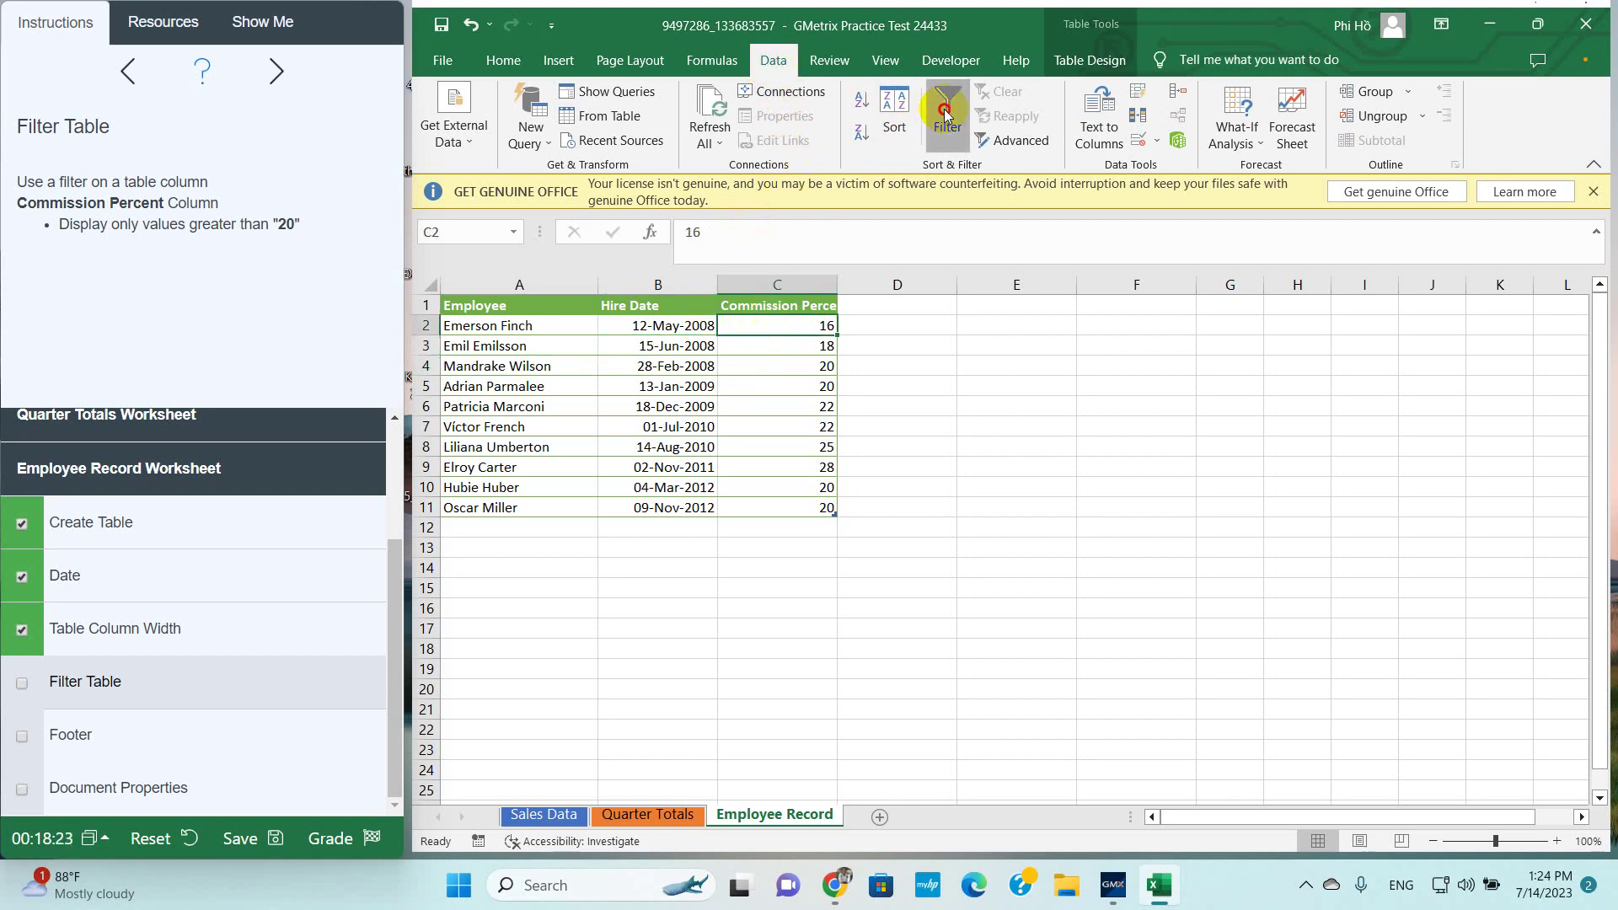
Filter Commission Percent to values greater than 20 and mark Filter Table done
left_click(828, 305)
mouse_move(629, 484)
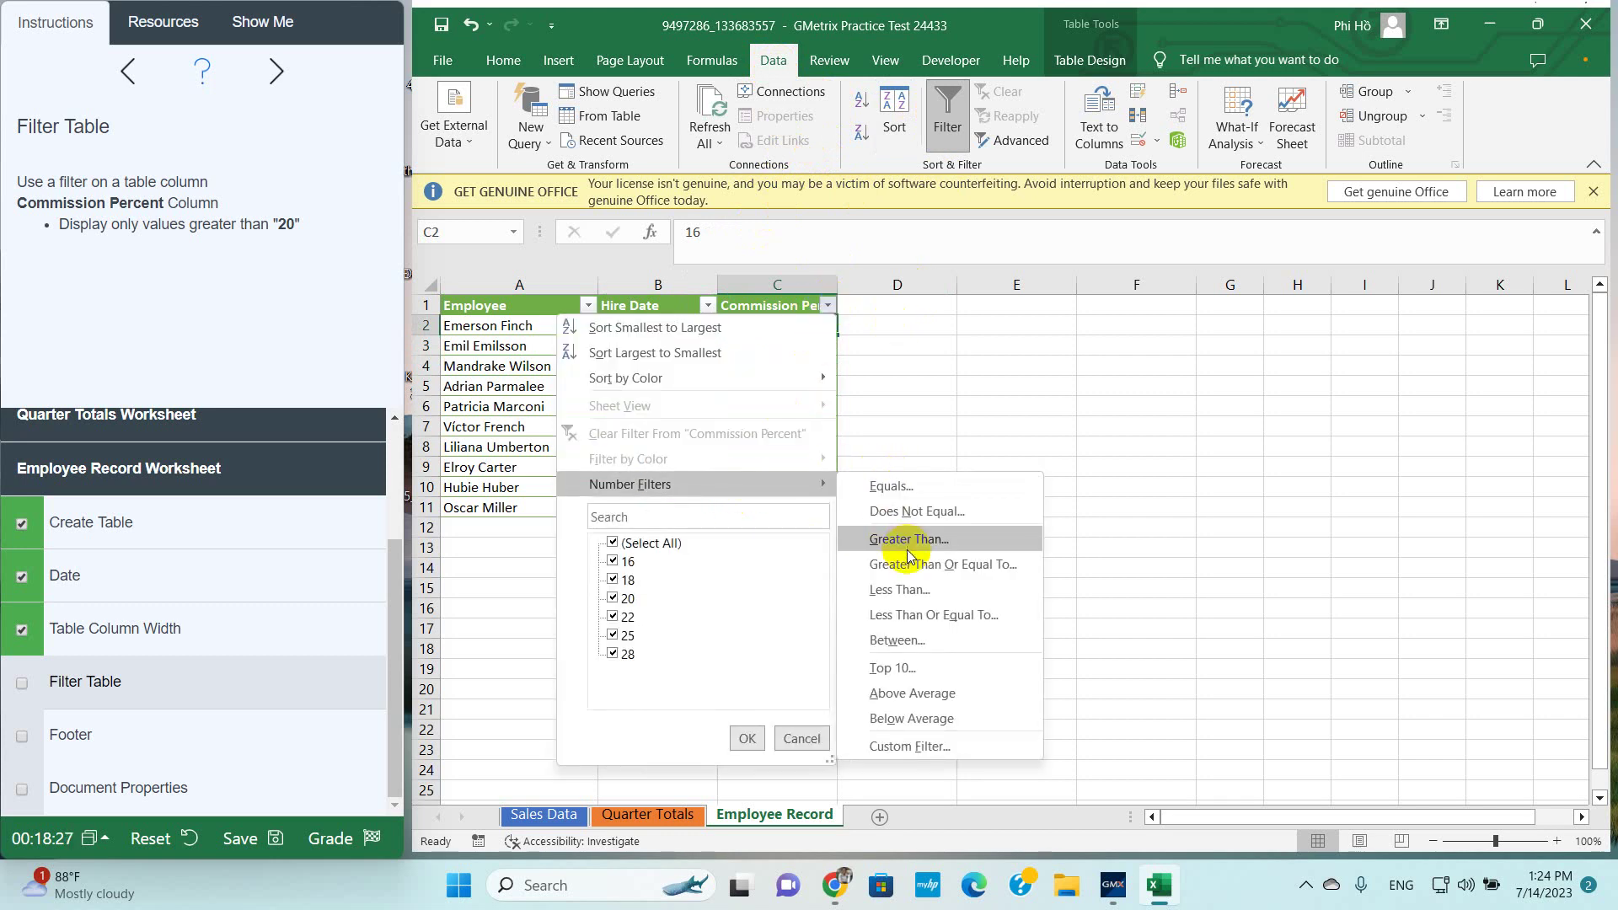
left_click(909, 539)
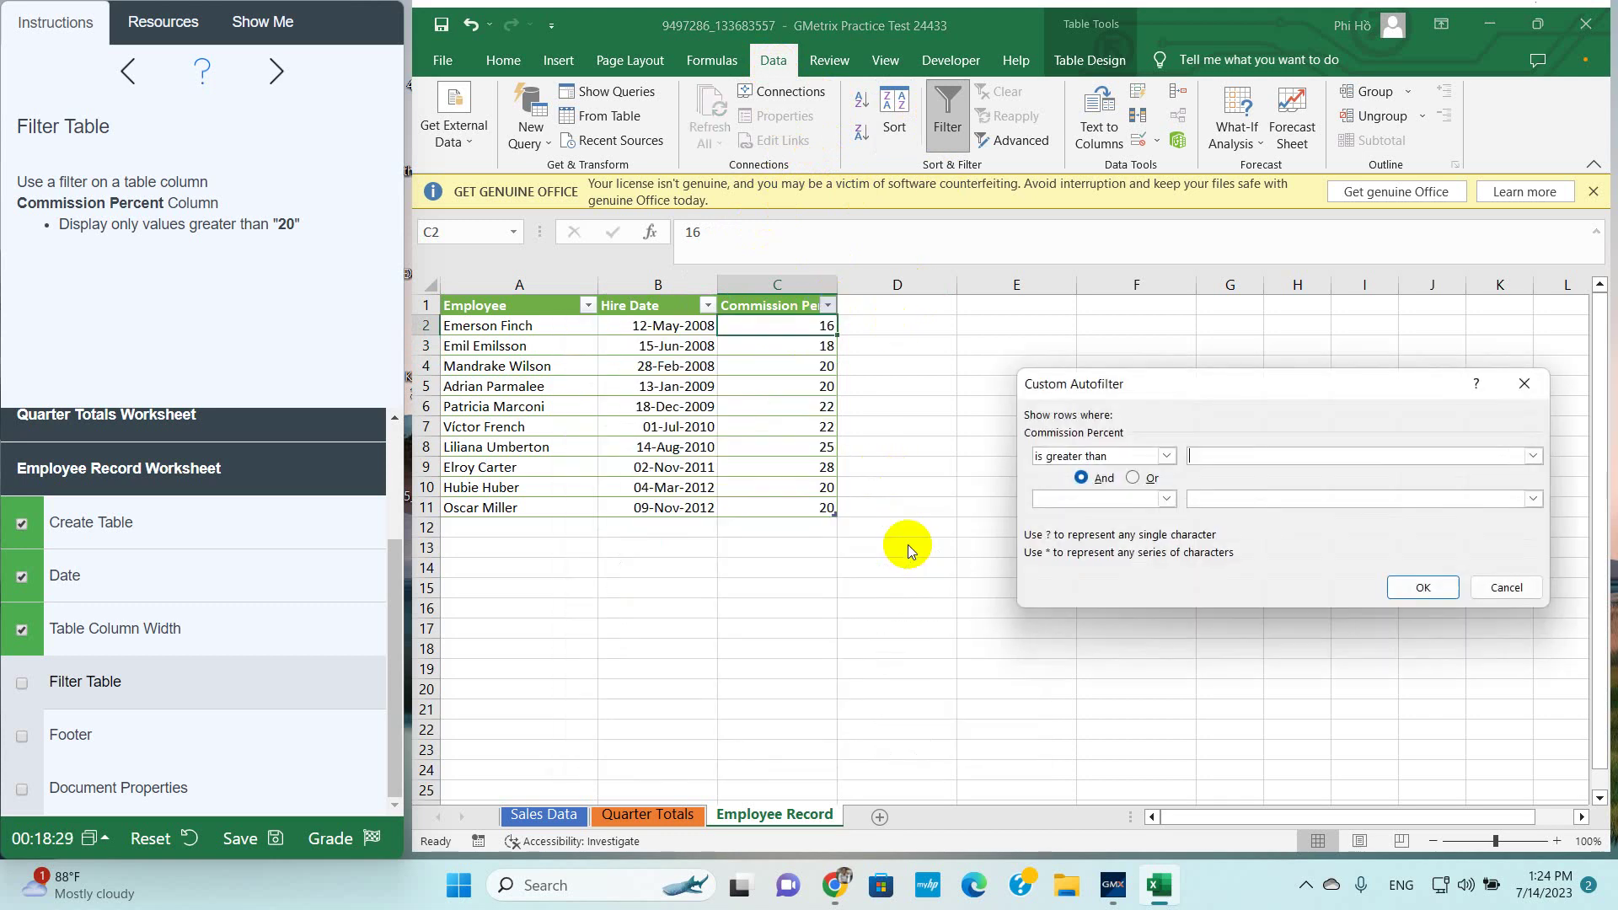
type("20")
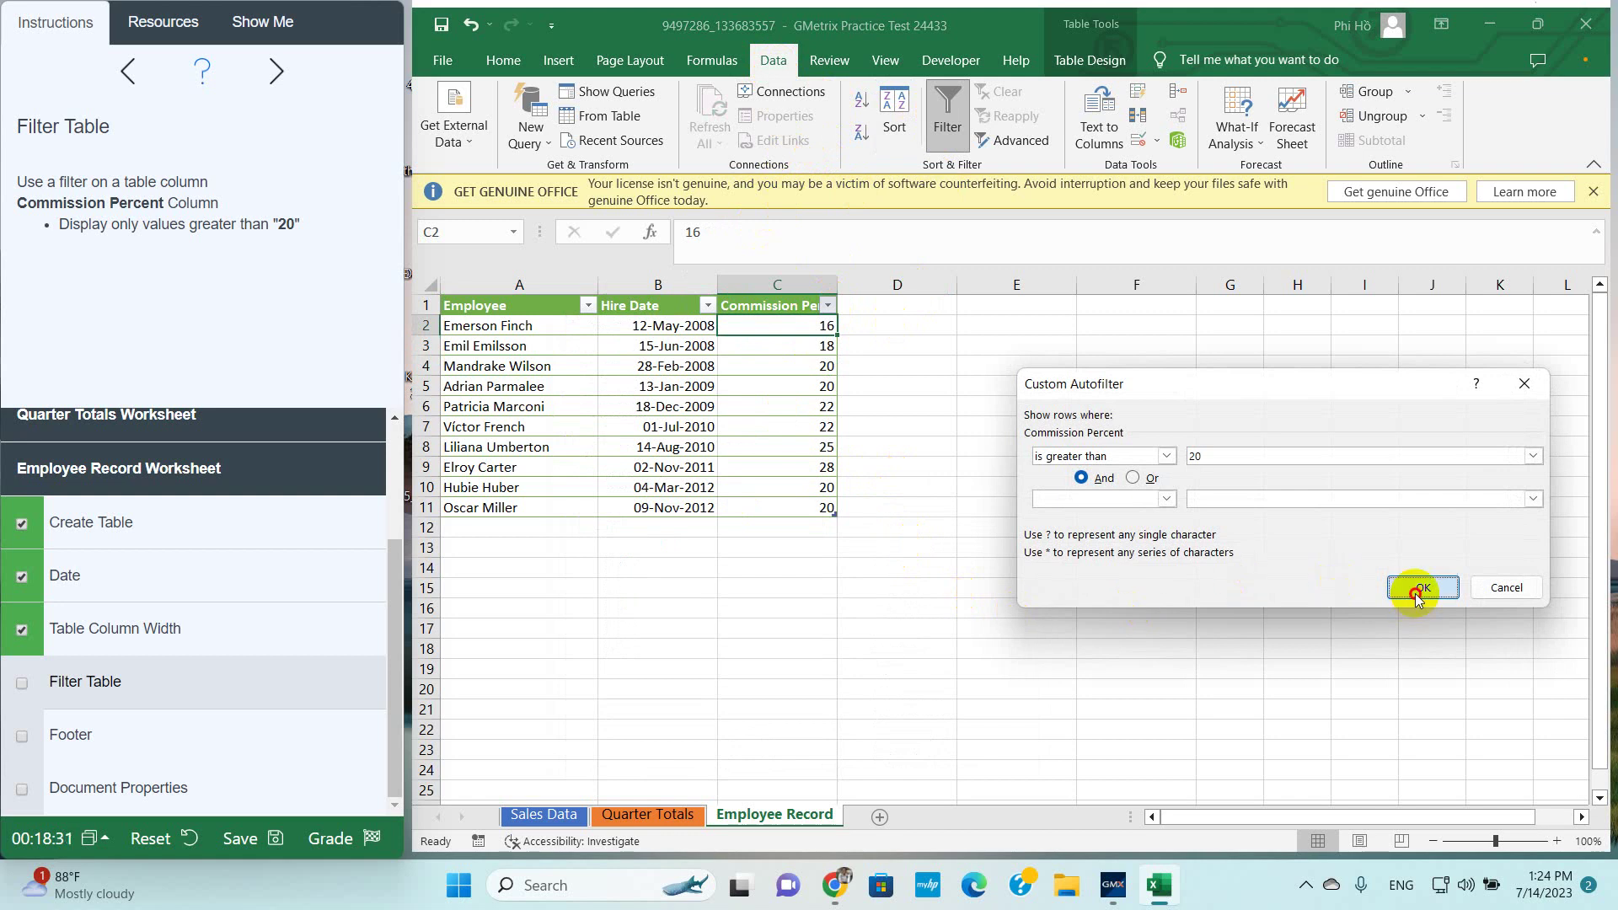
left_click(1416, 587)
left_click(21, 683)
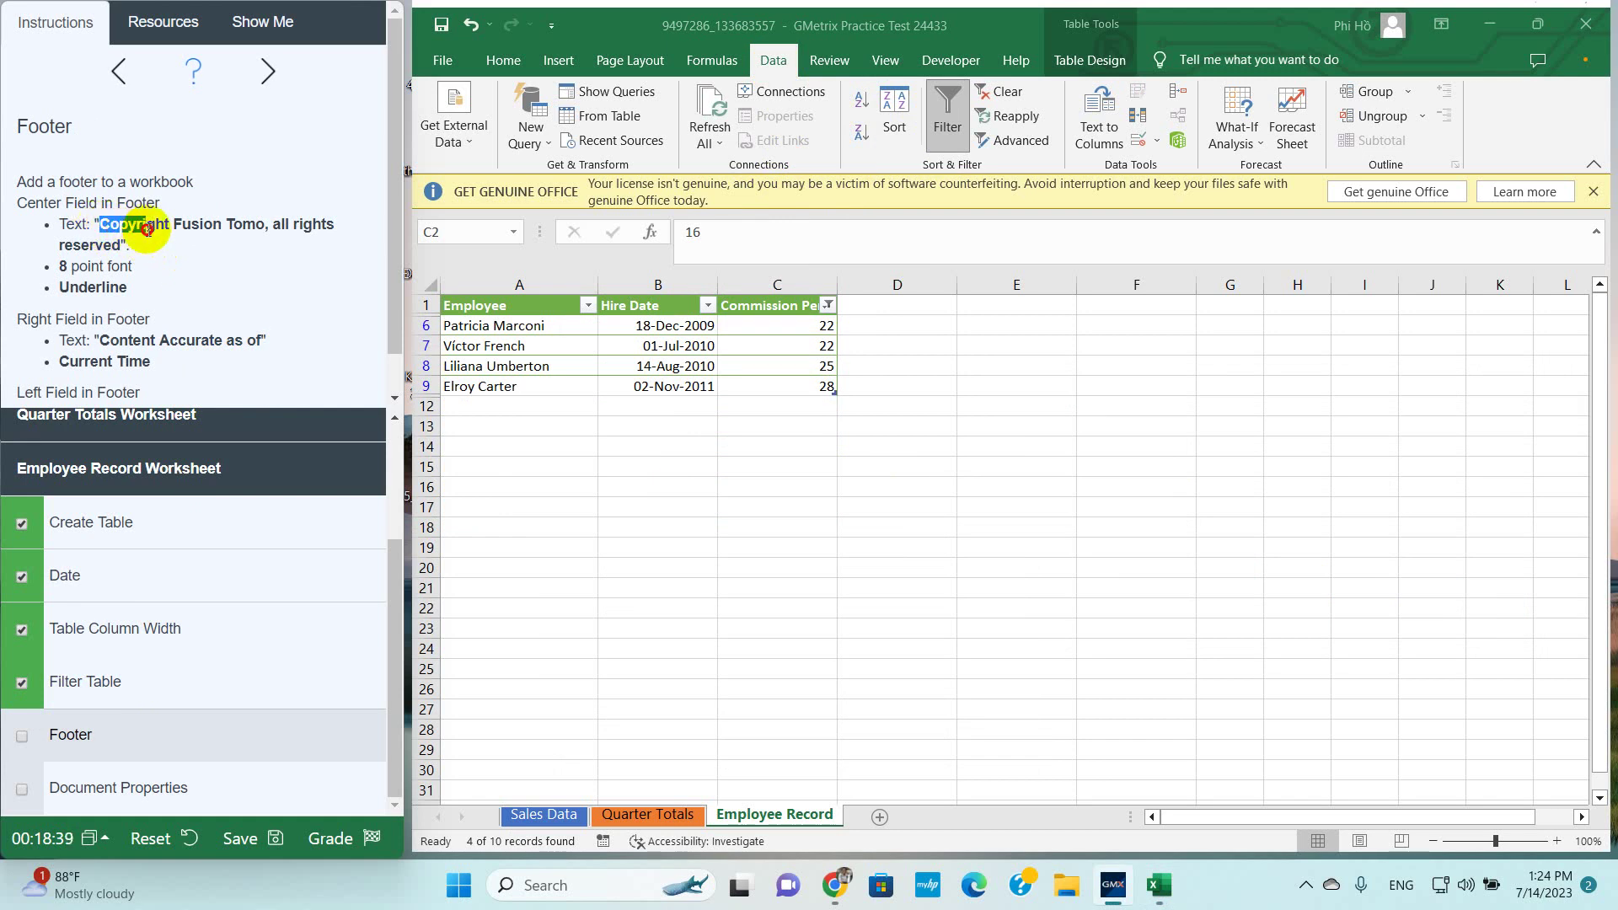
Copy the copyright footer text, then open the Custom Footer editor from Page Setup's Header/Footer settings
left_click_drag(147, 228, 135, 250)
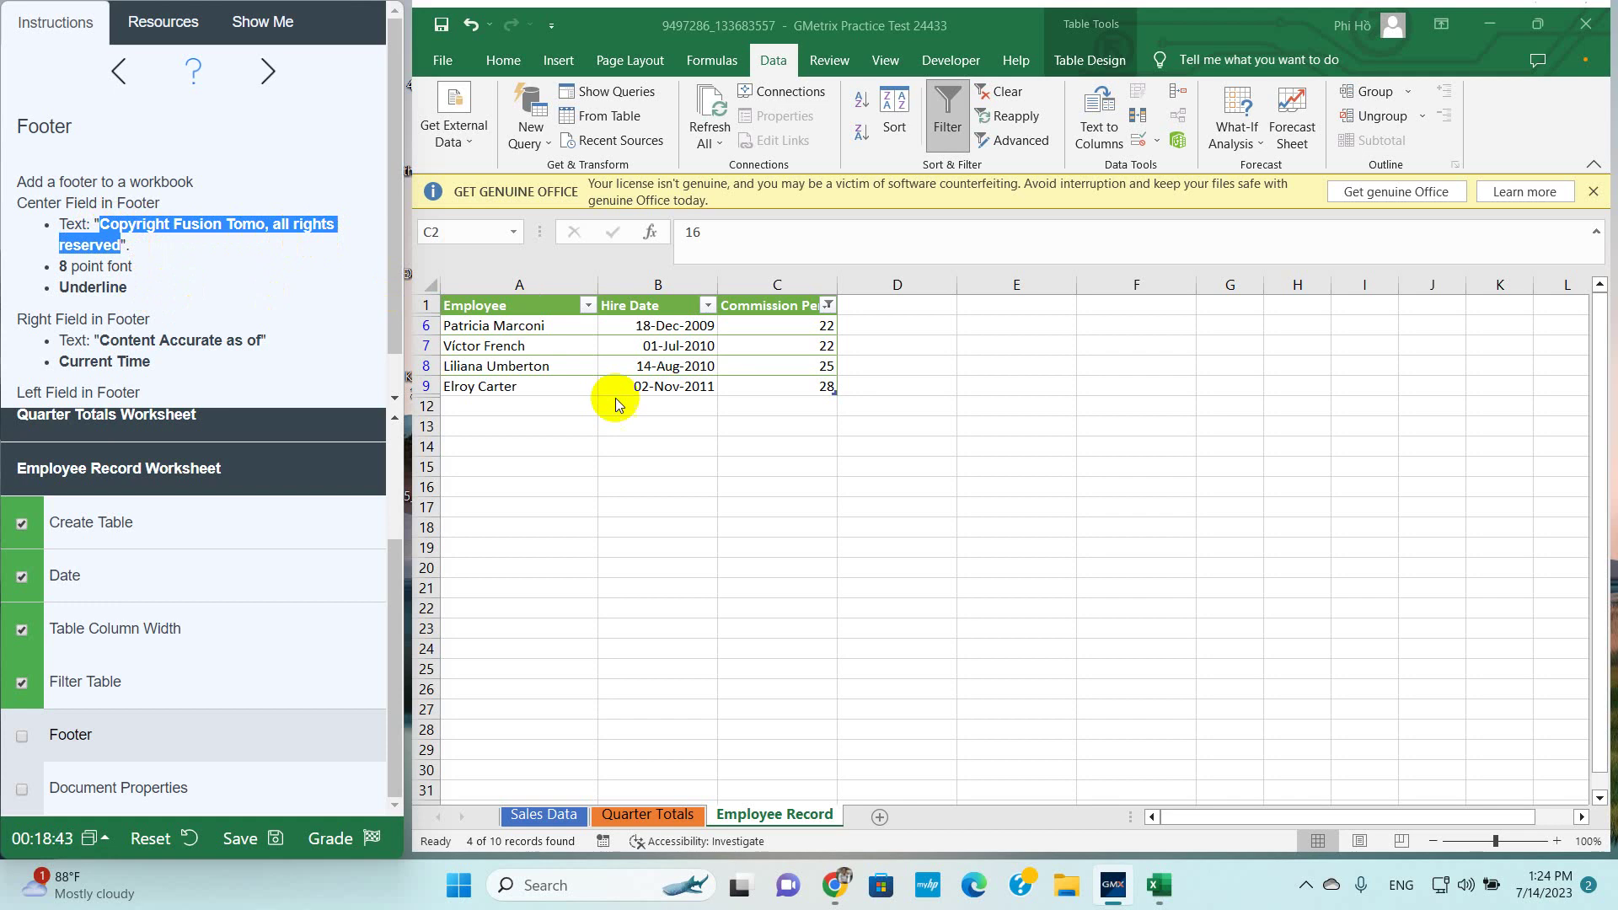
left_click(644, 411)
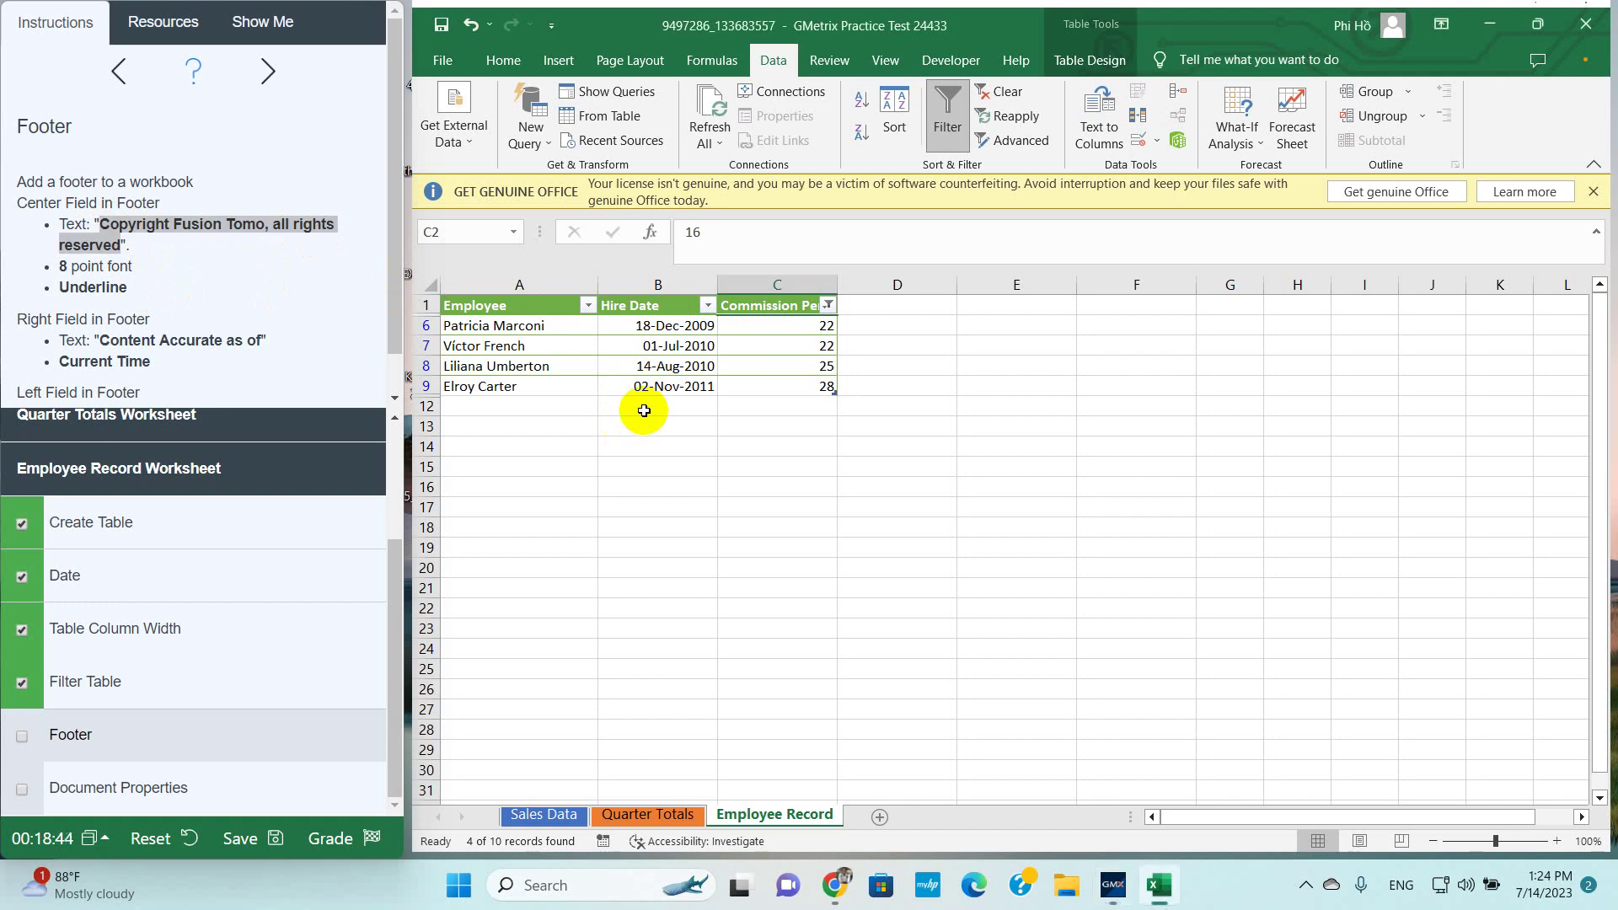
left_click(631, 60)
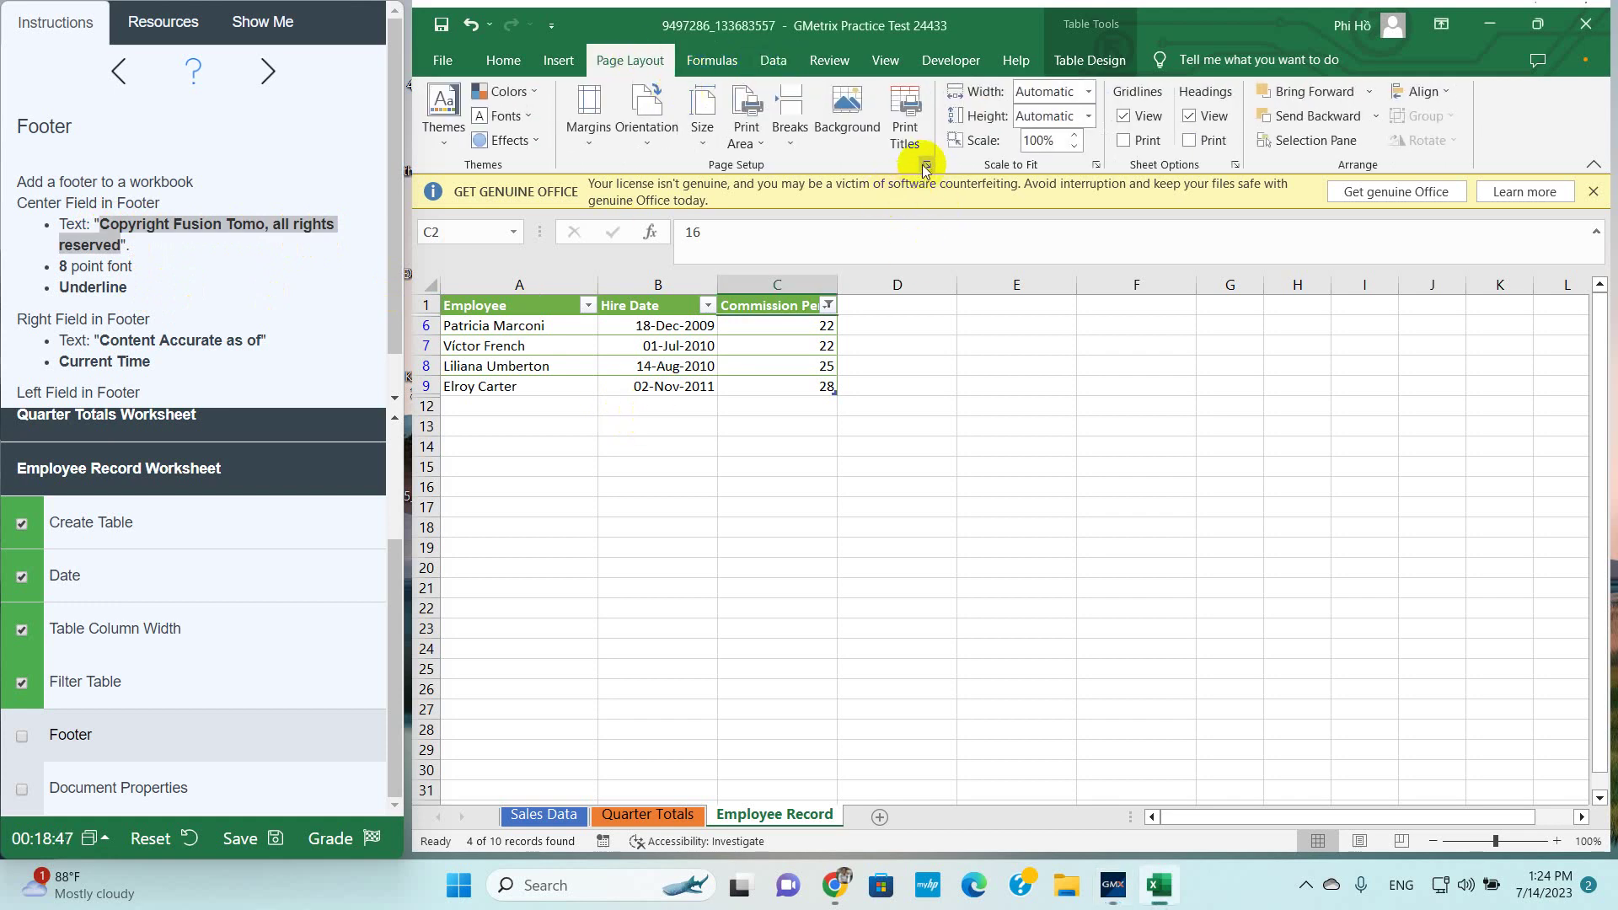
left_click(926, 166)
left_click(1233, 255)
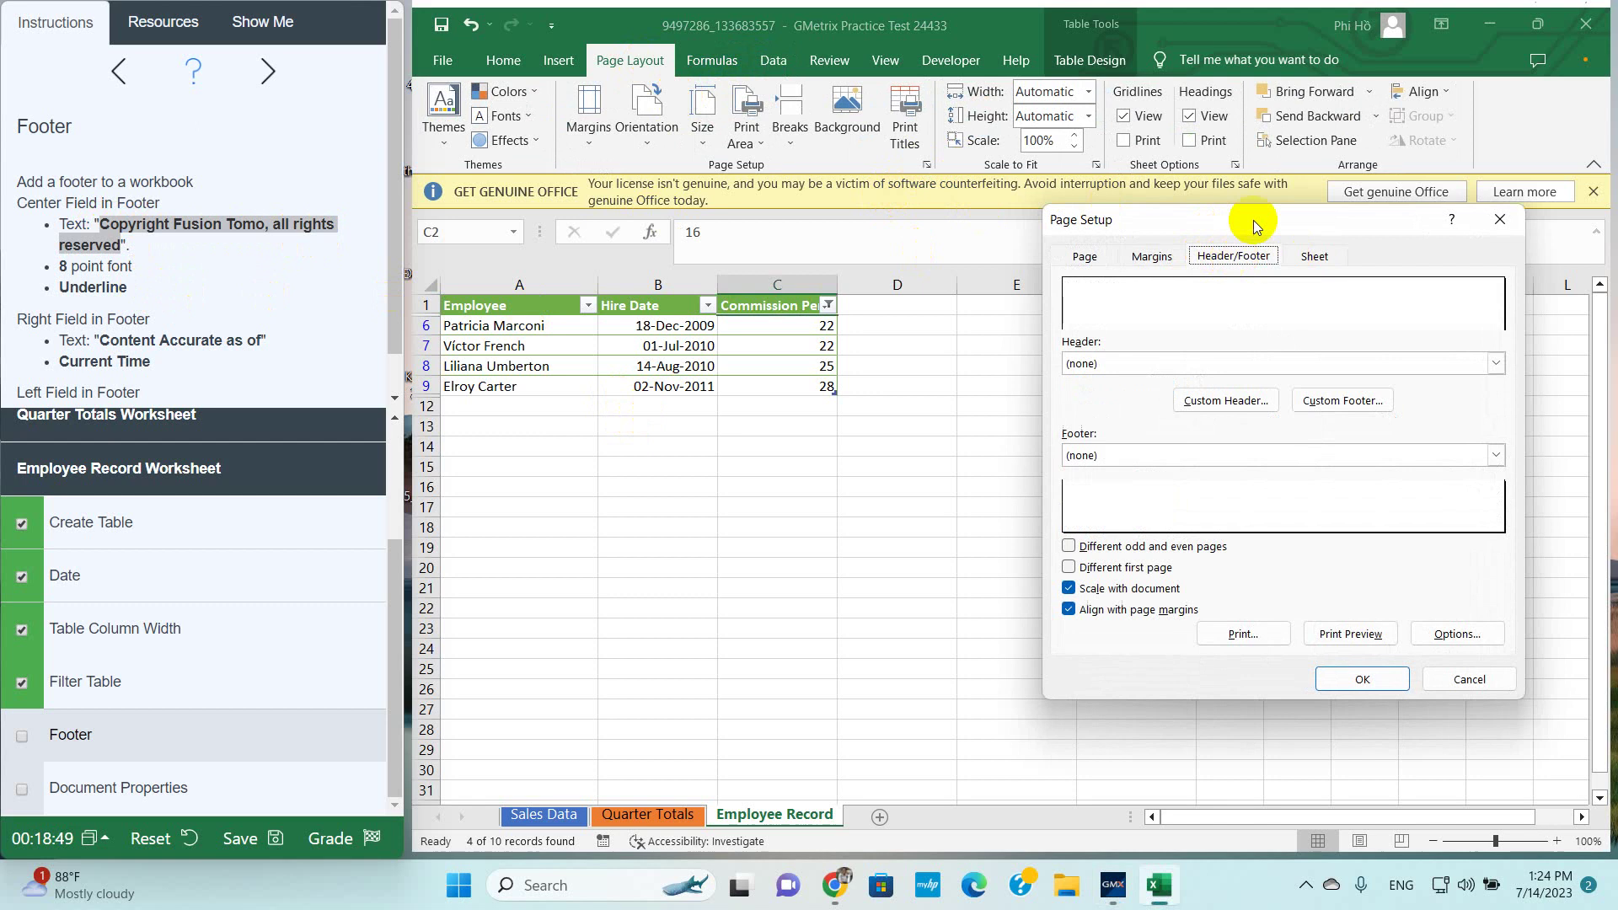
left_click(1363, 407)
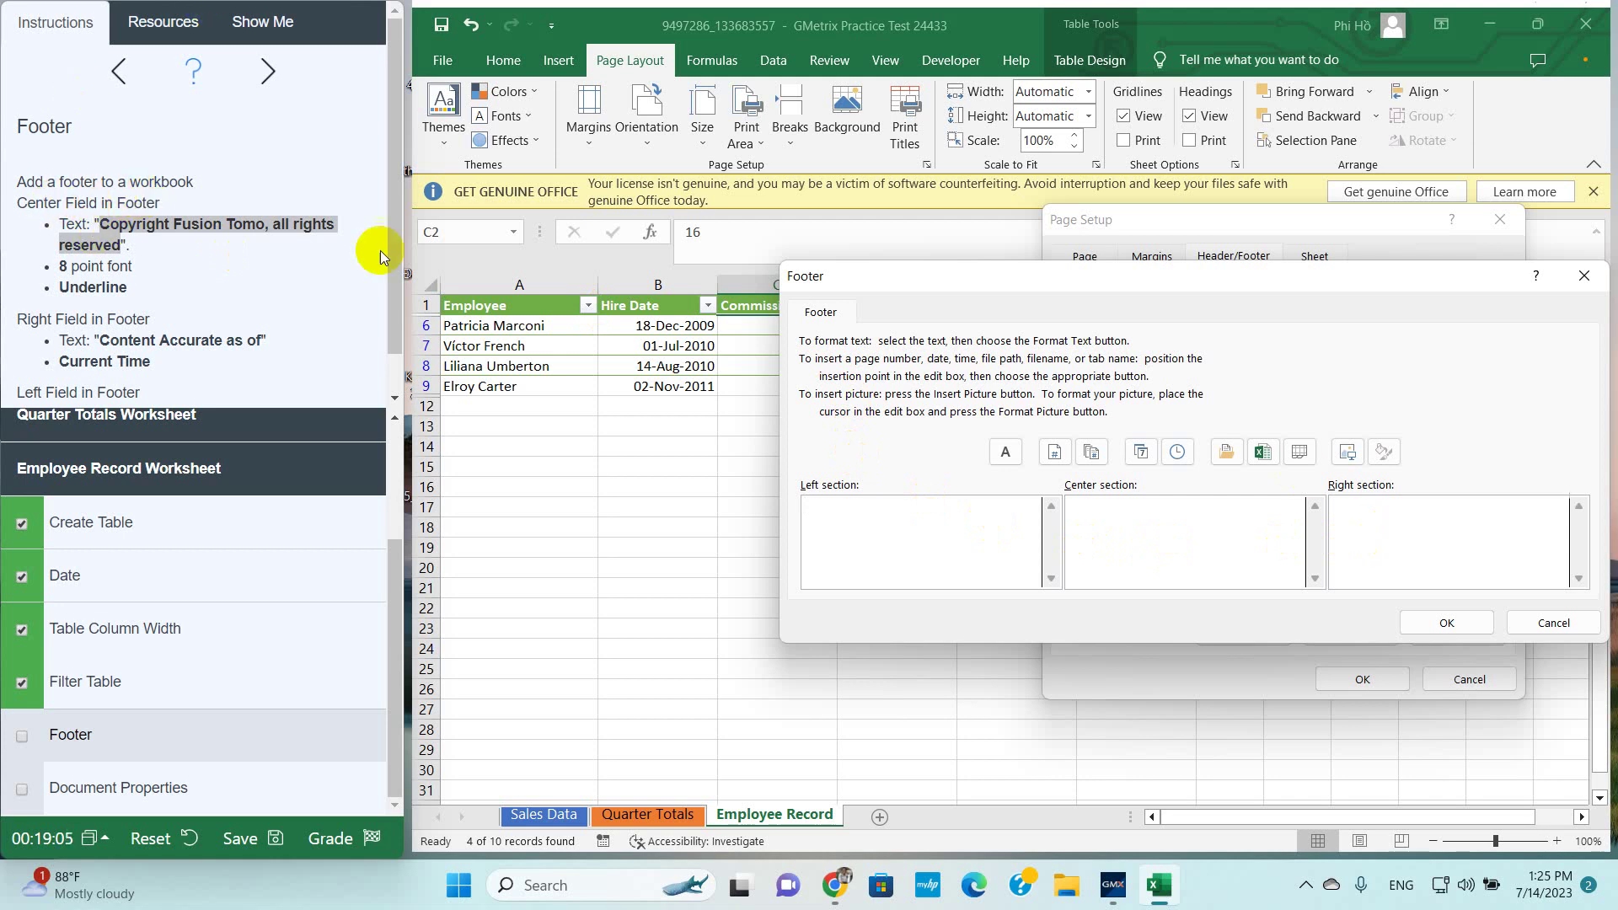
Paste 'Copyright Fusion Tomo, all rights reserved' into the centre footer section, formatted 8 pt single underline
left_click(1113, 516)
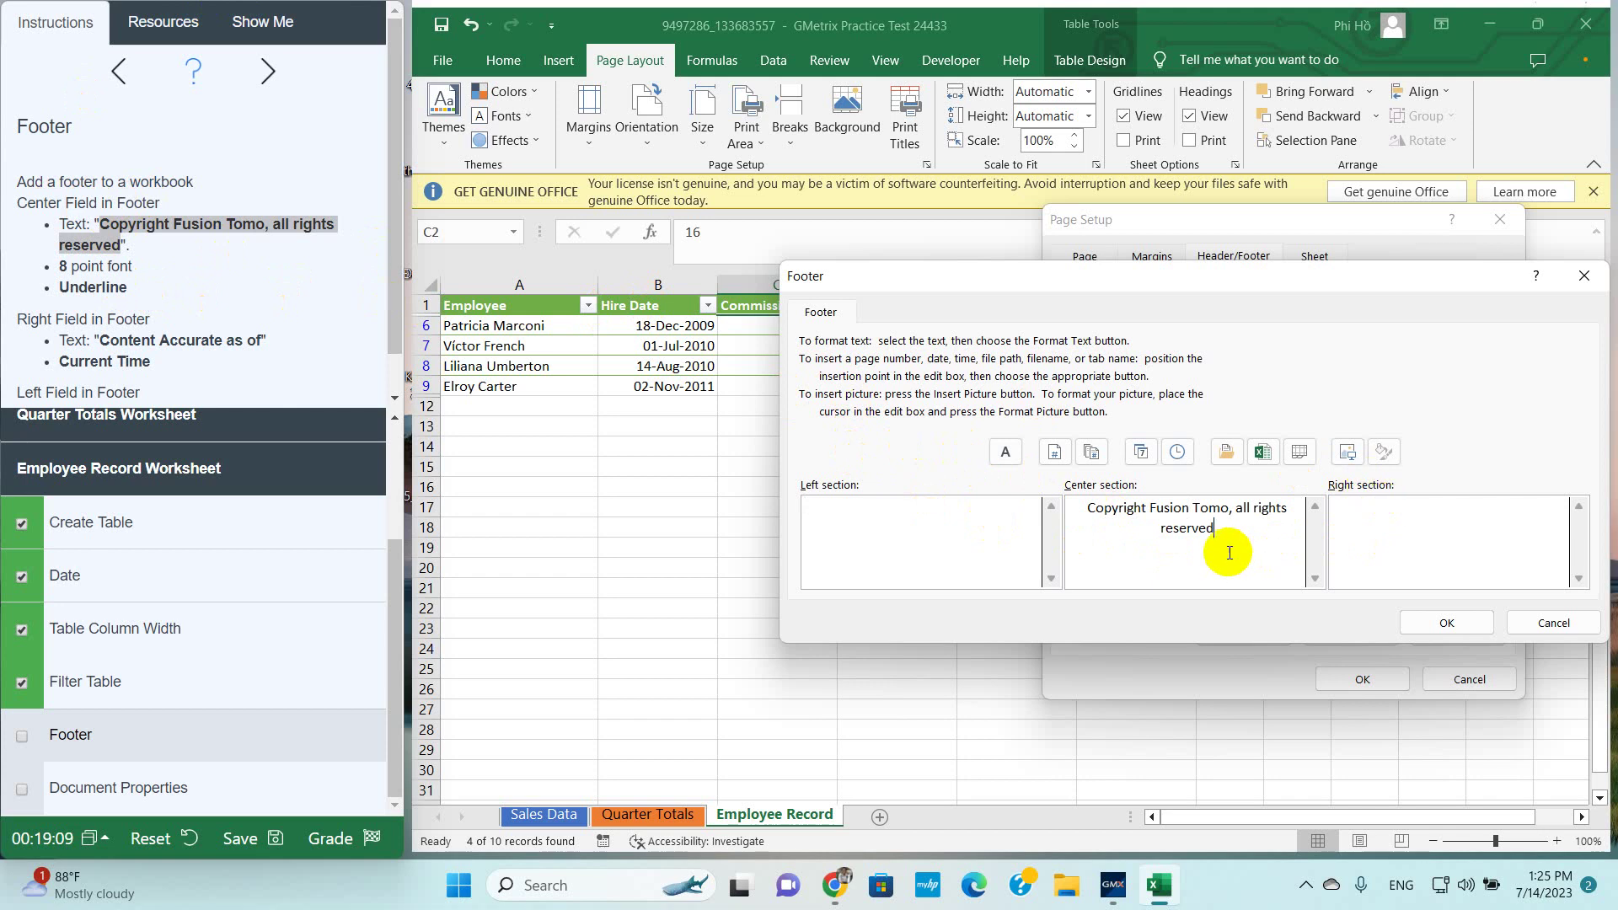
left_click_drag(1218, 531, 1062, 504)
left_click(1005, 452)
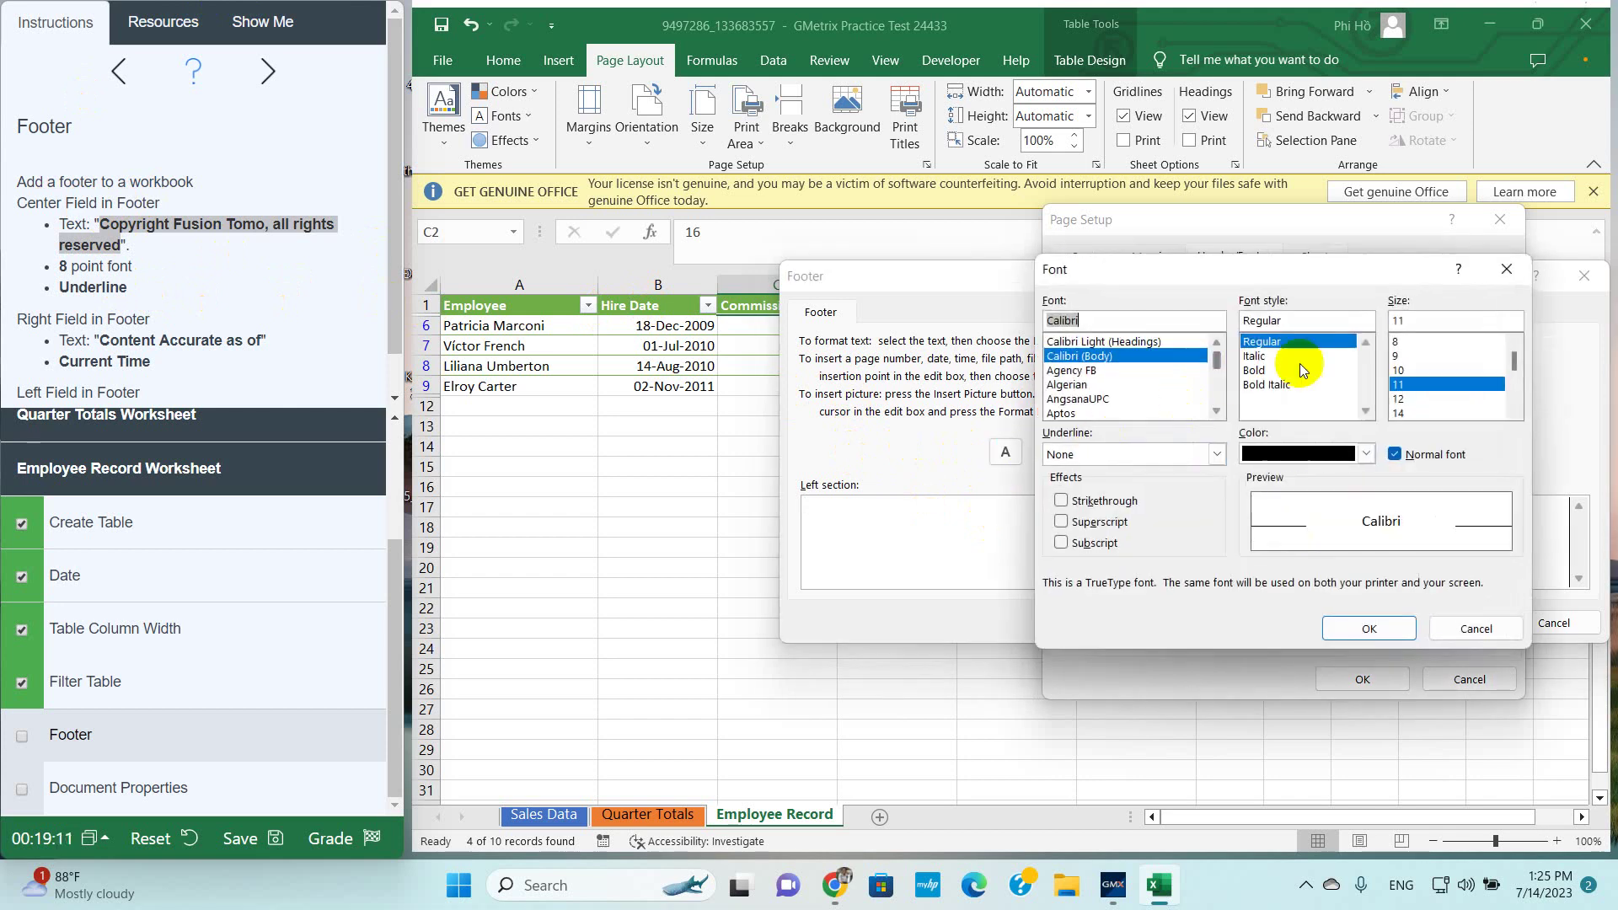
left_click(1398, 342)
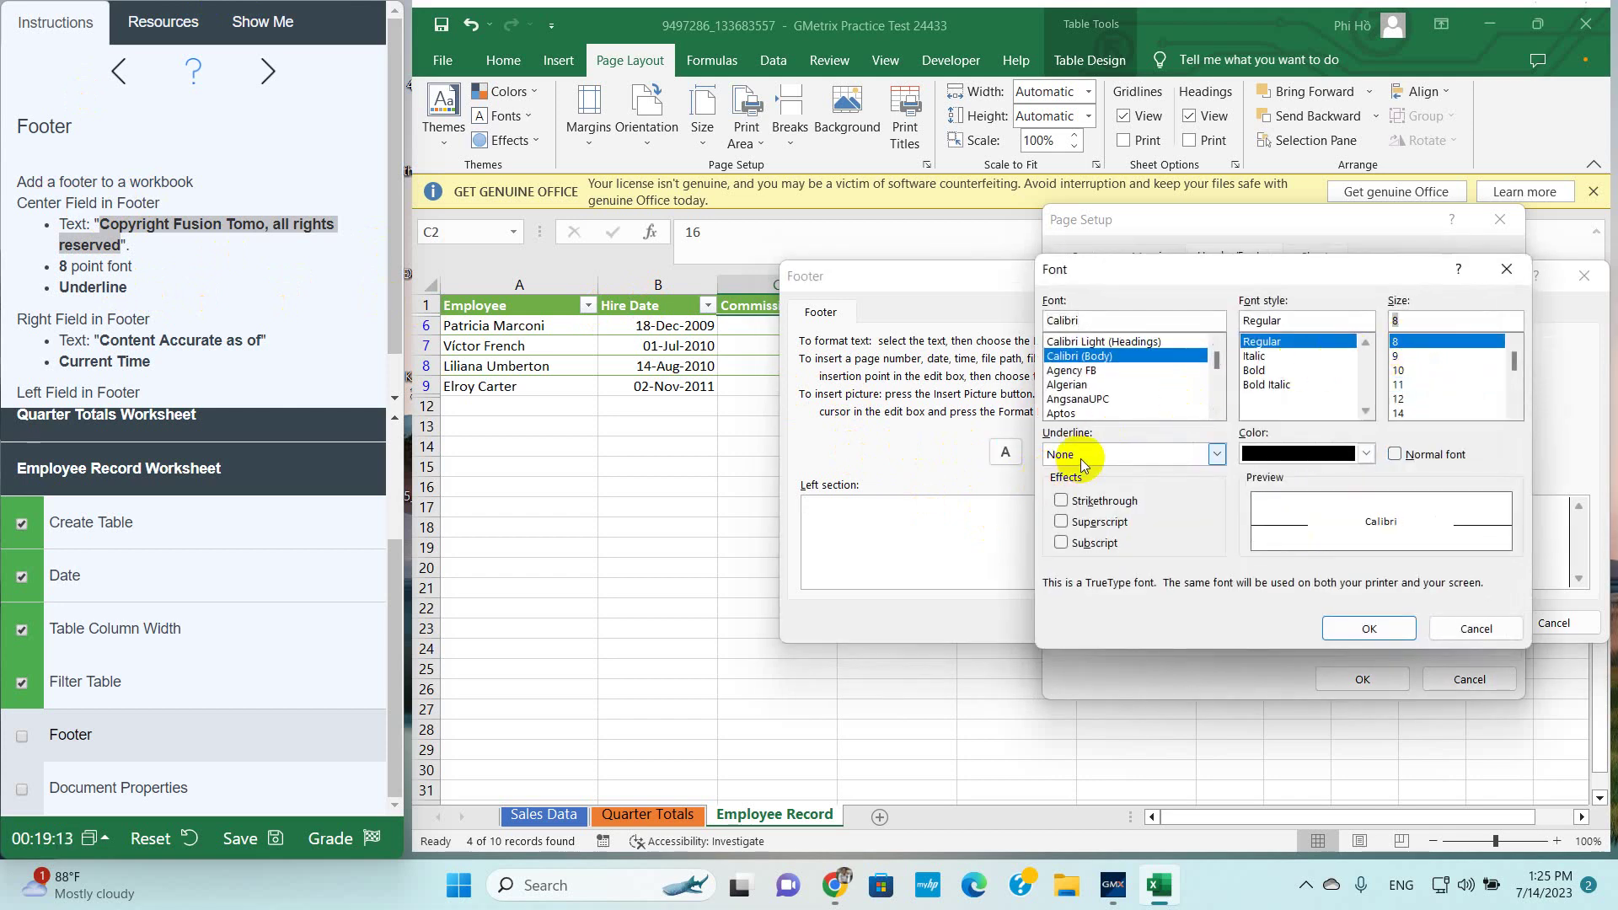
left_click(1074, 455)
left_click(1082, 490)
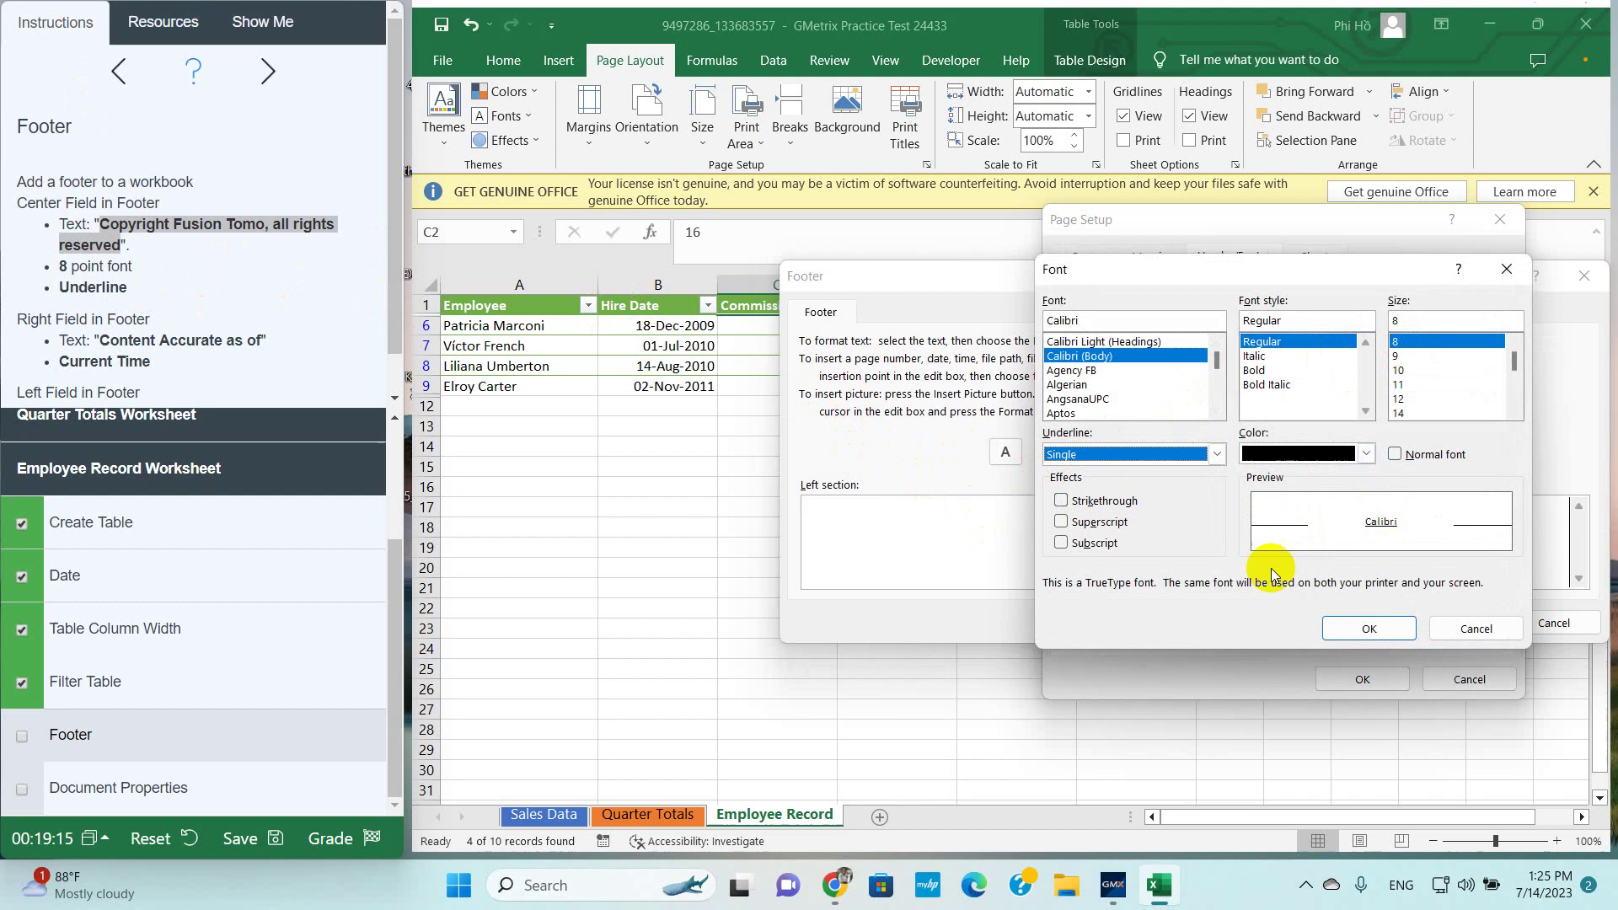
left_click(1378, 634)
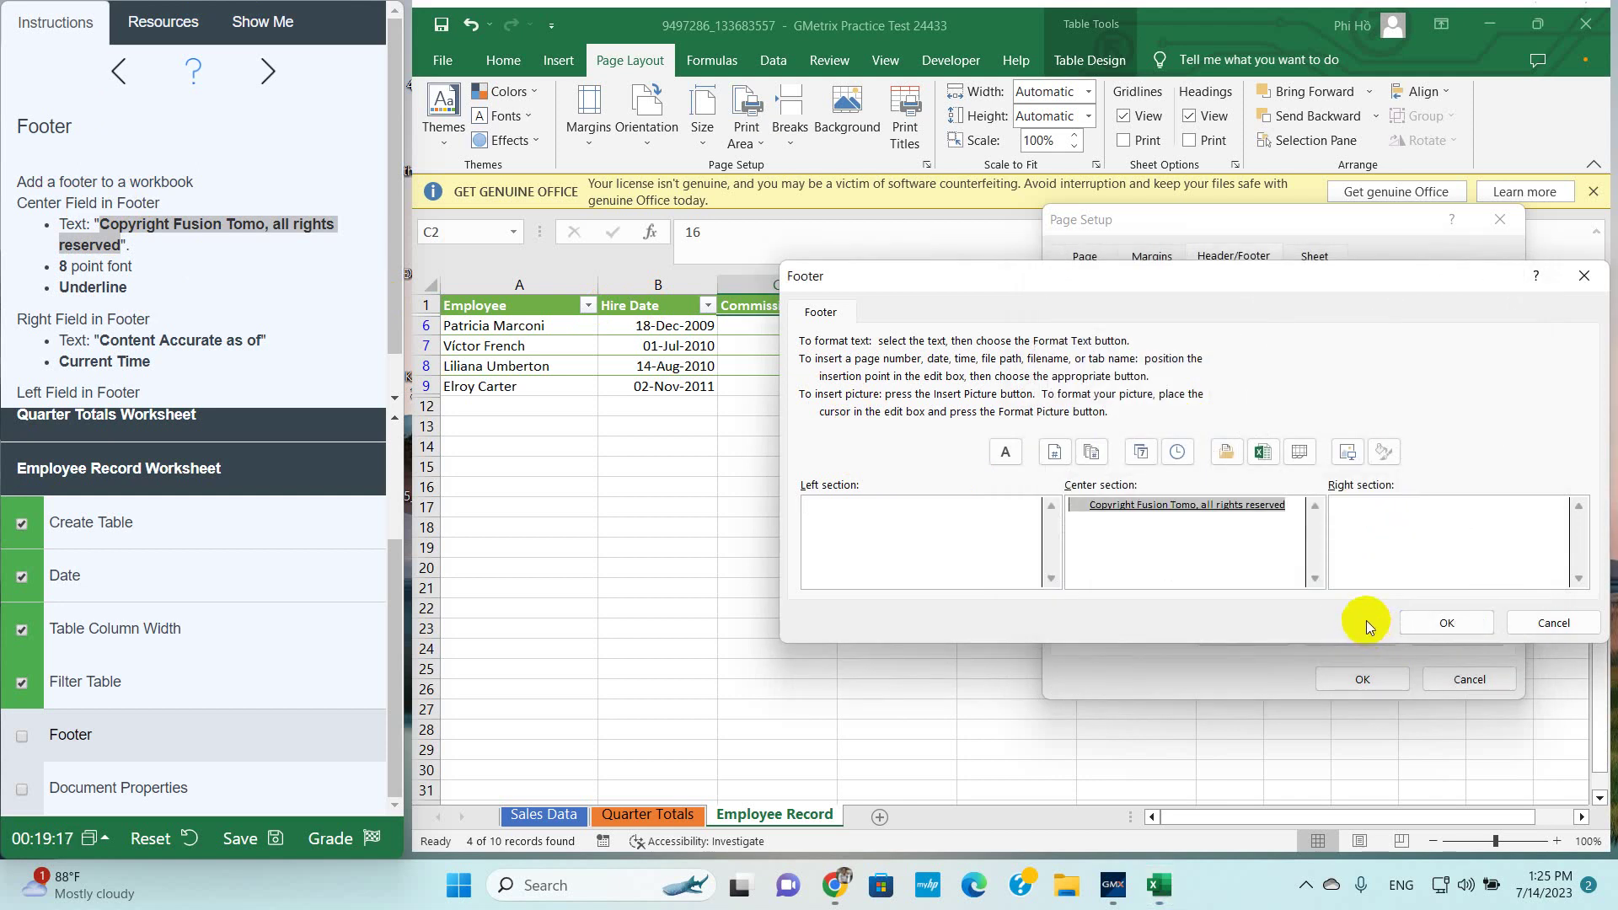
Put 'Content Accurate as of' followed by the current time in the right footer section
left_click_drag(101, 340, 239, 339)
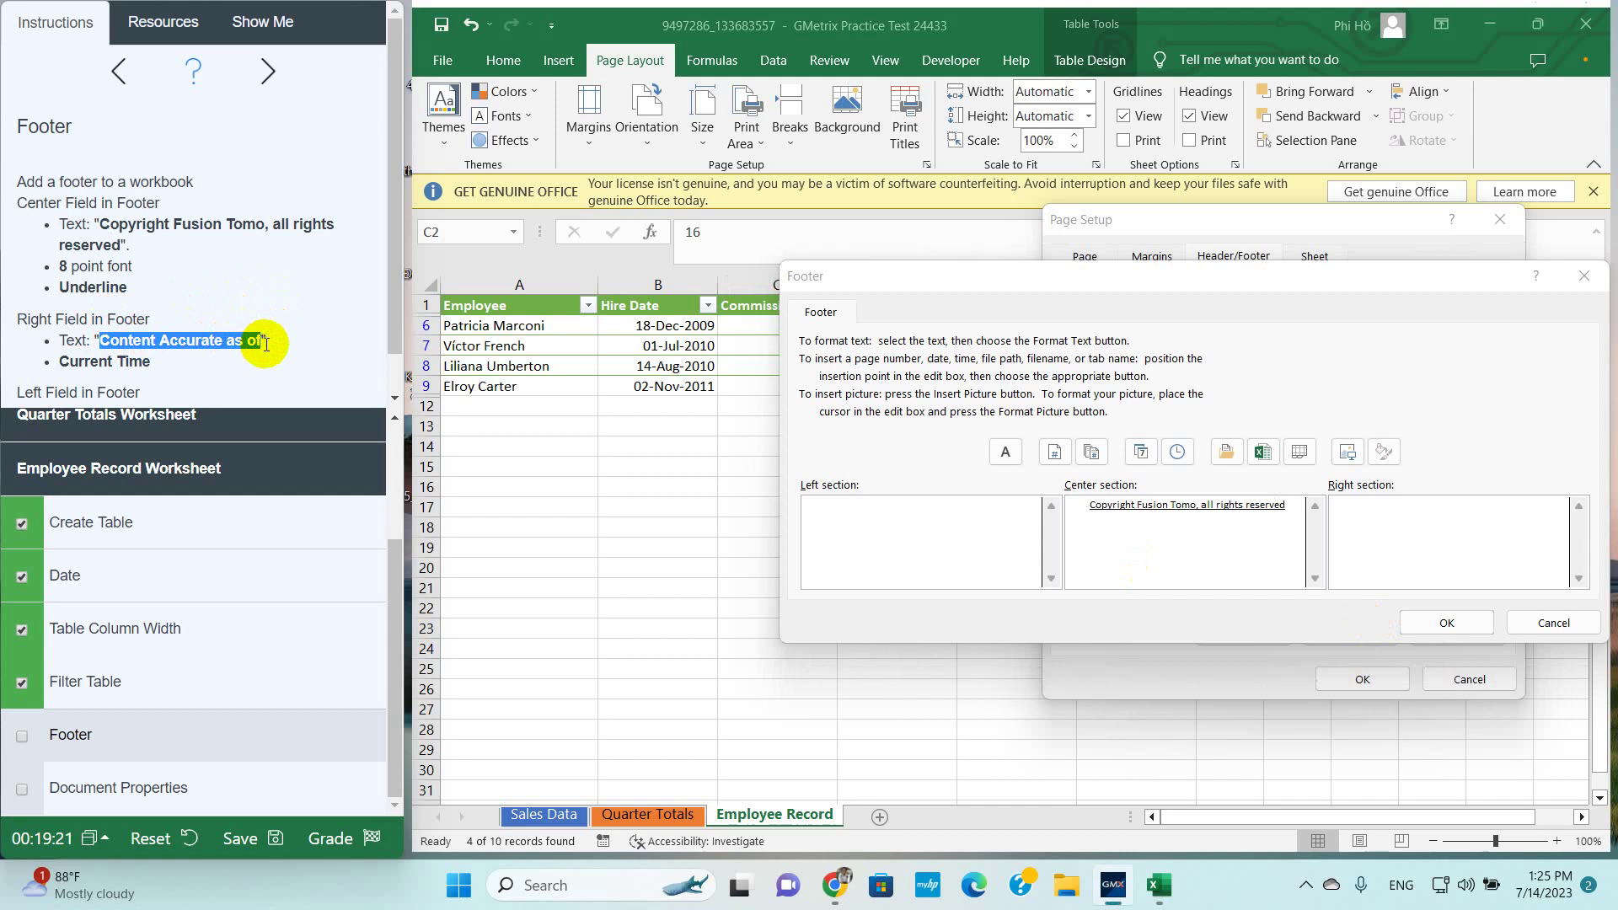
left_click(1398, 524)
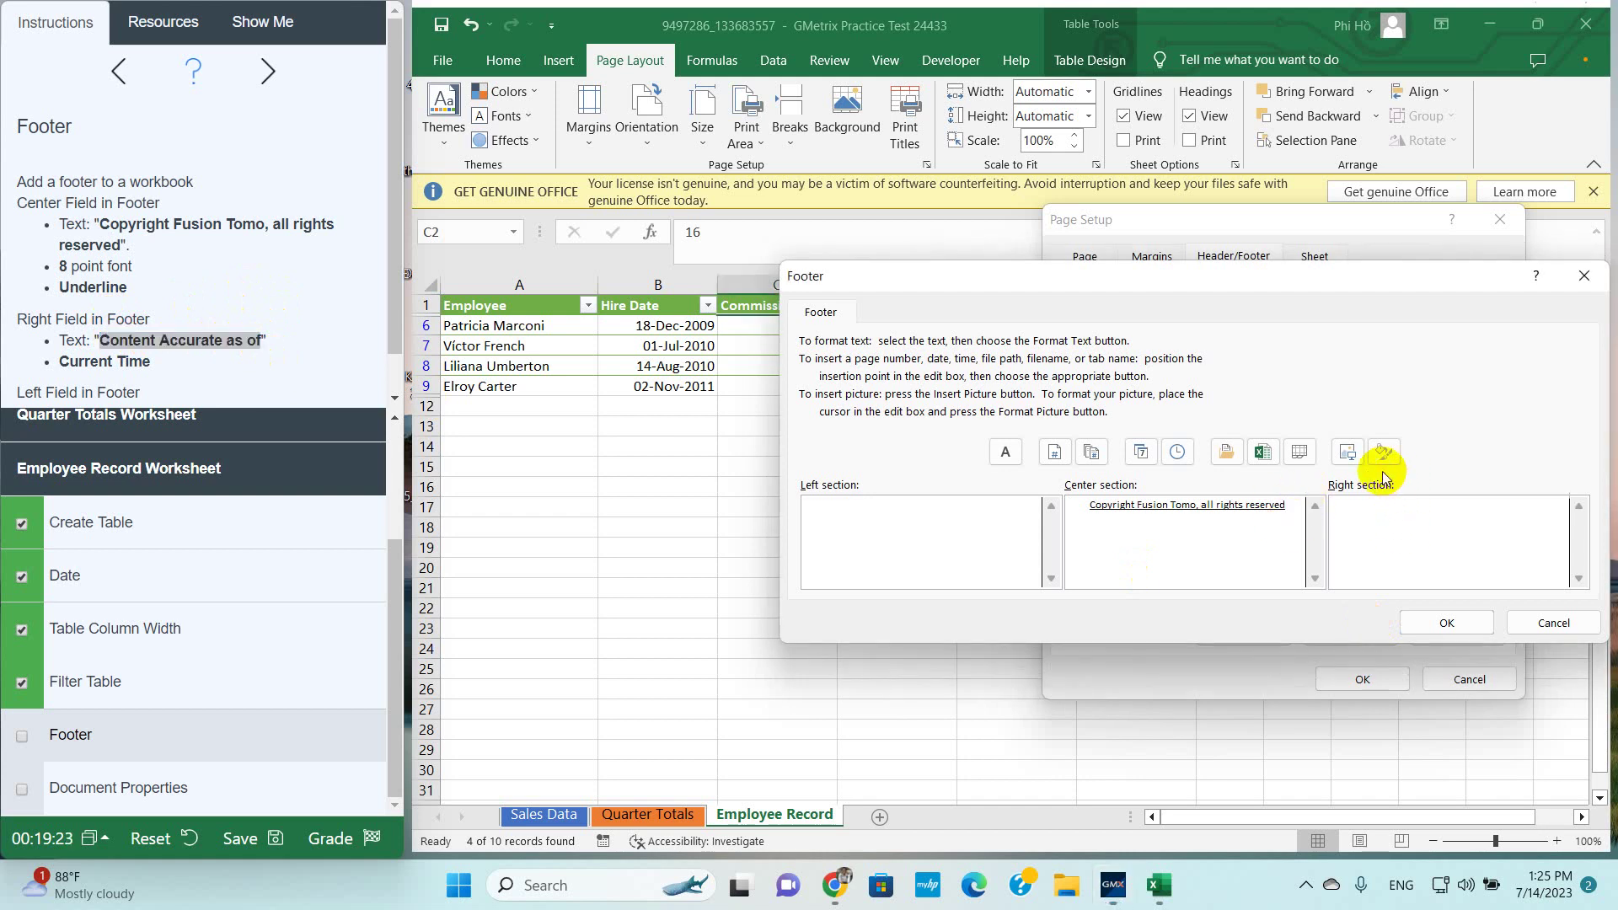
type("Content Accurate as of")
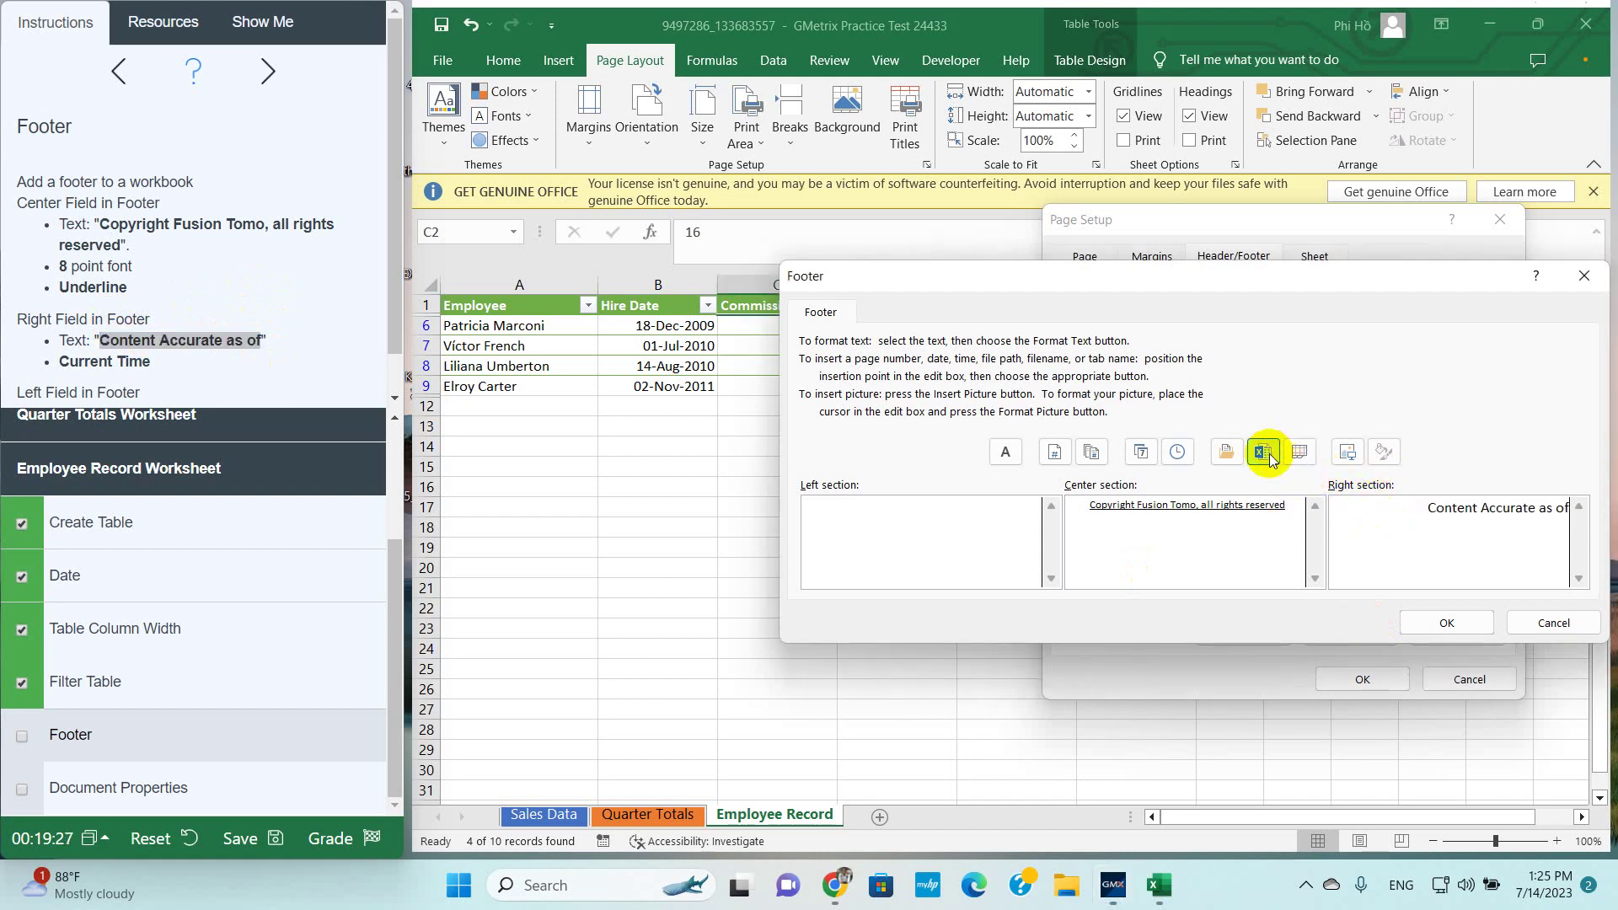
left_click(1178, 454)
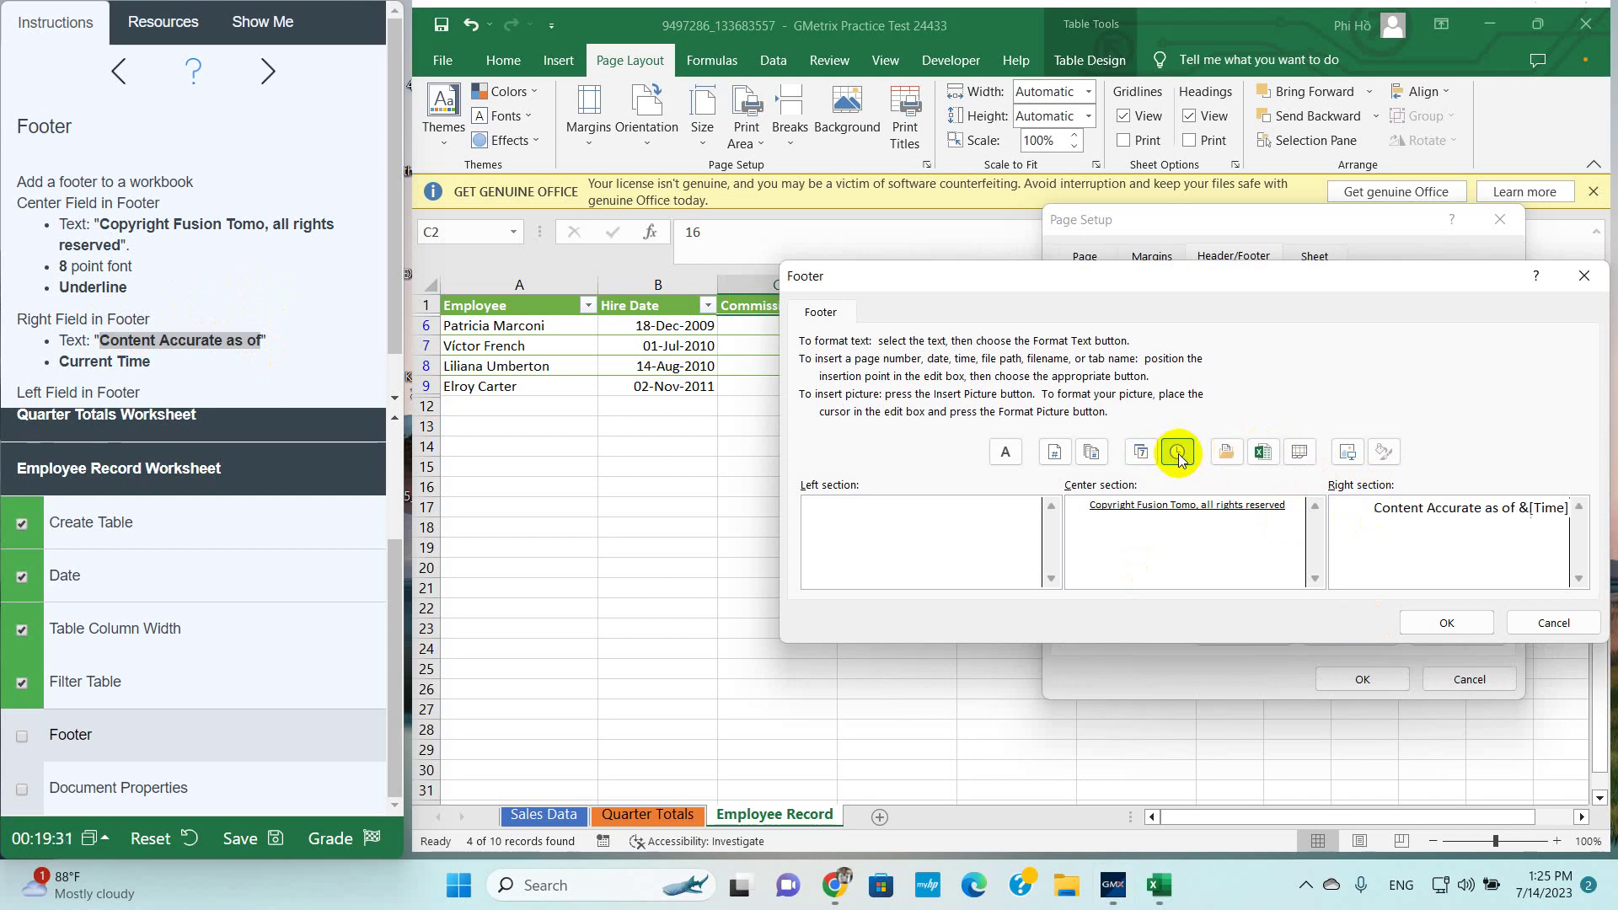
scroll(126, 362, "down", 1)
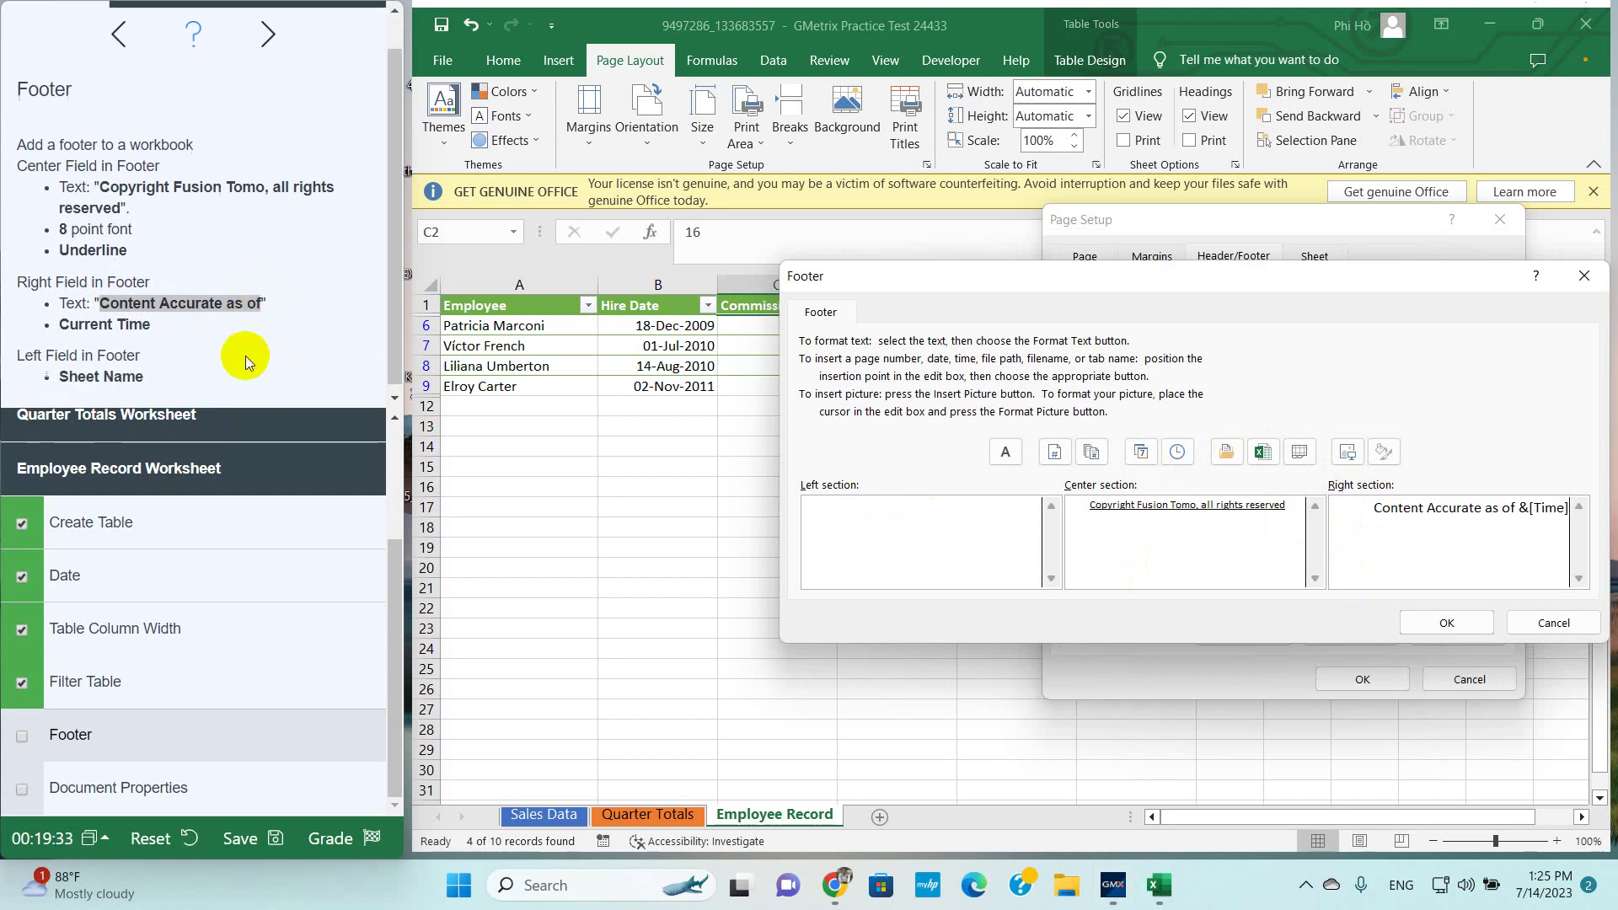
Set the left footer section to the sheet name, removing a mistaken file name code
left_click(954, 522)
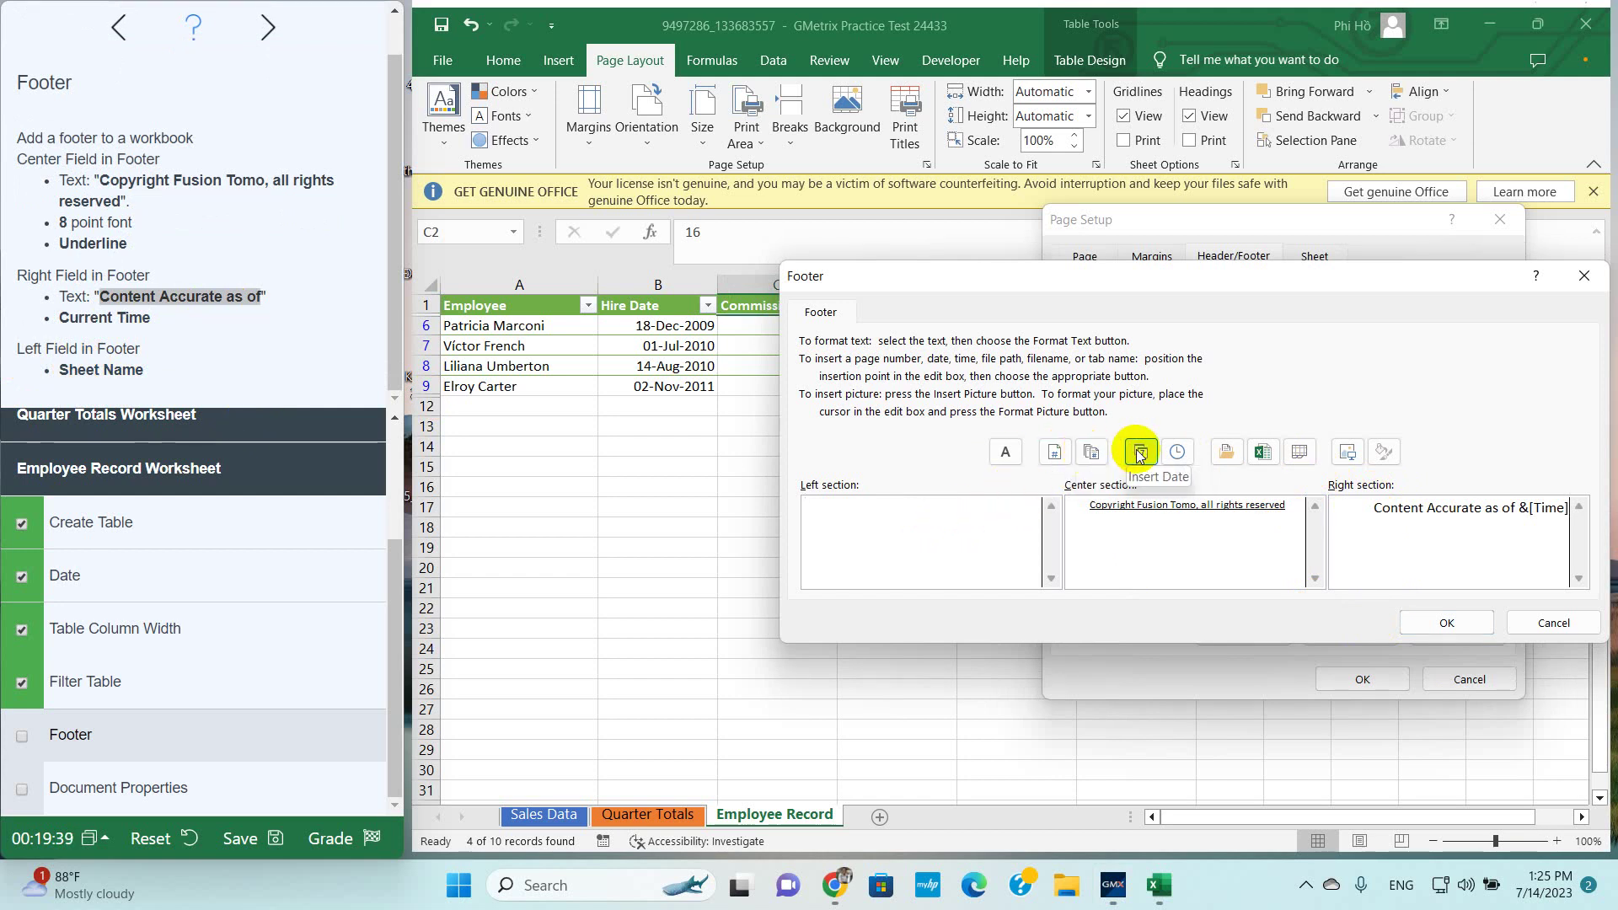
left_click(1263, 453)
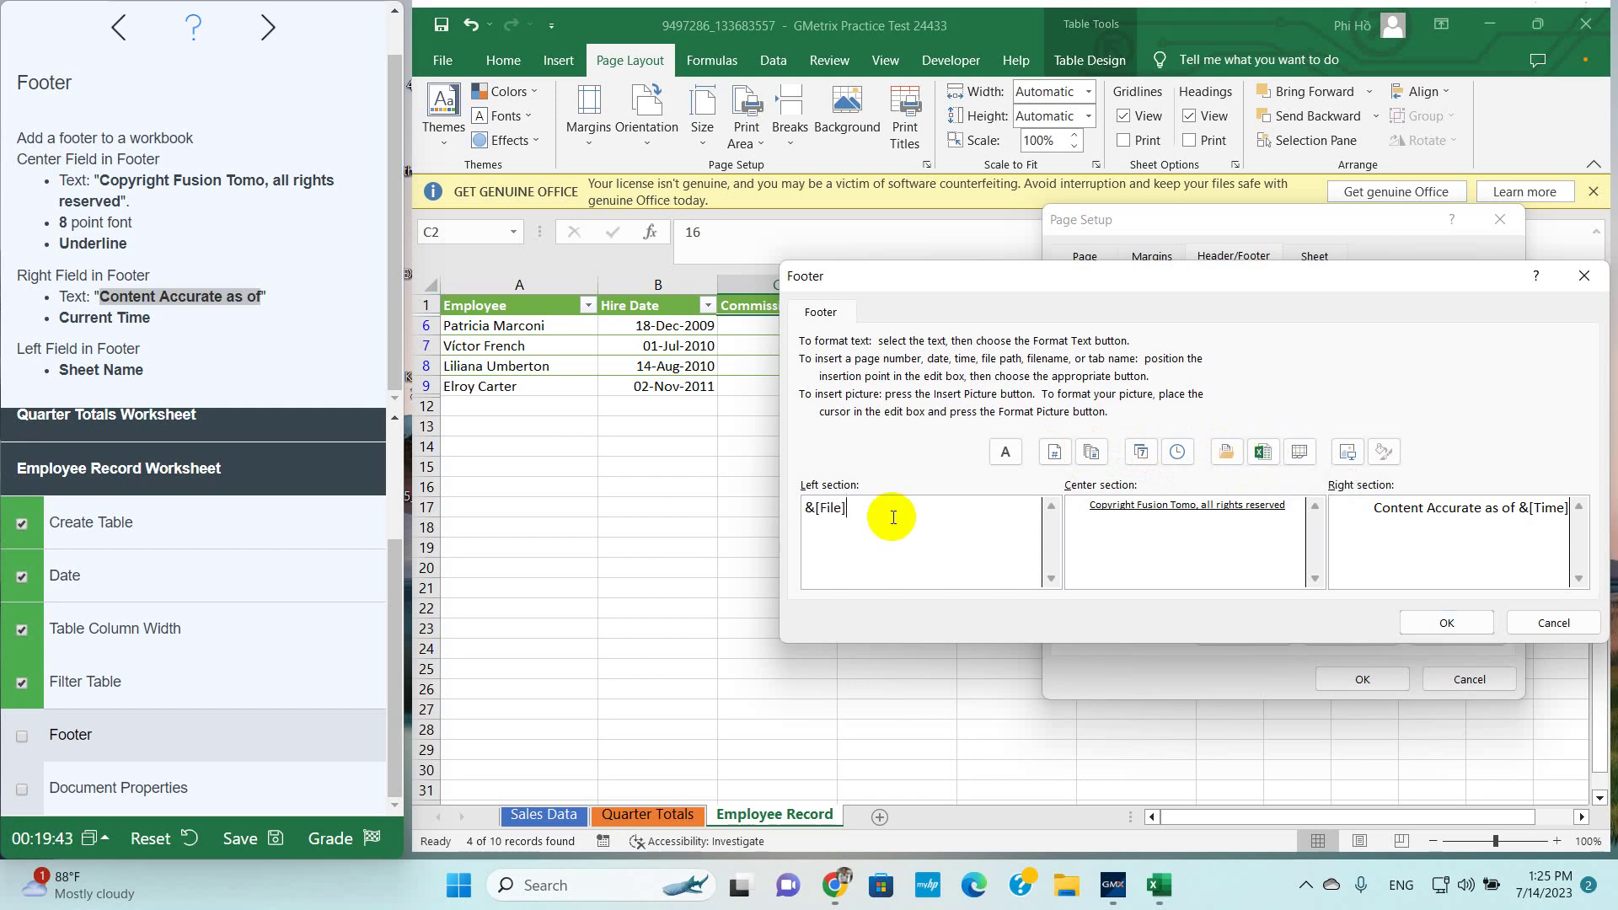
left_click_drag(906, 508, 788, 508)
key("BackSpace")
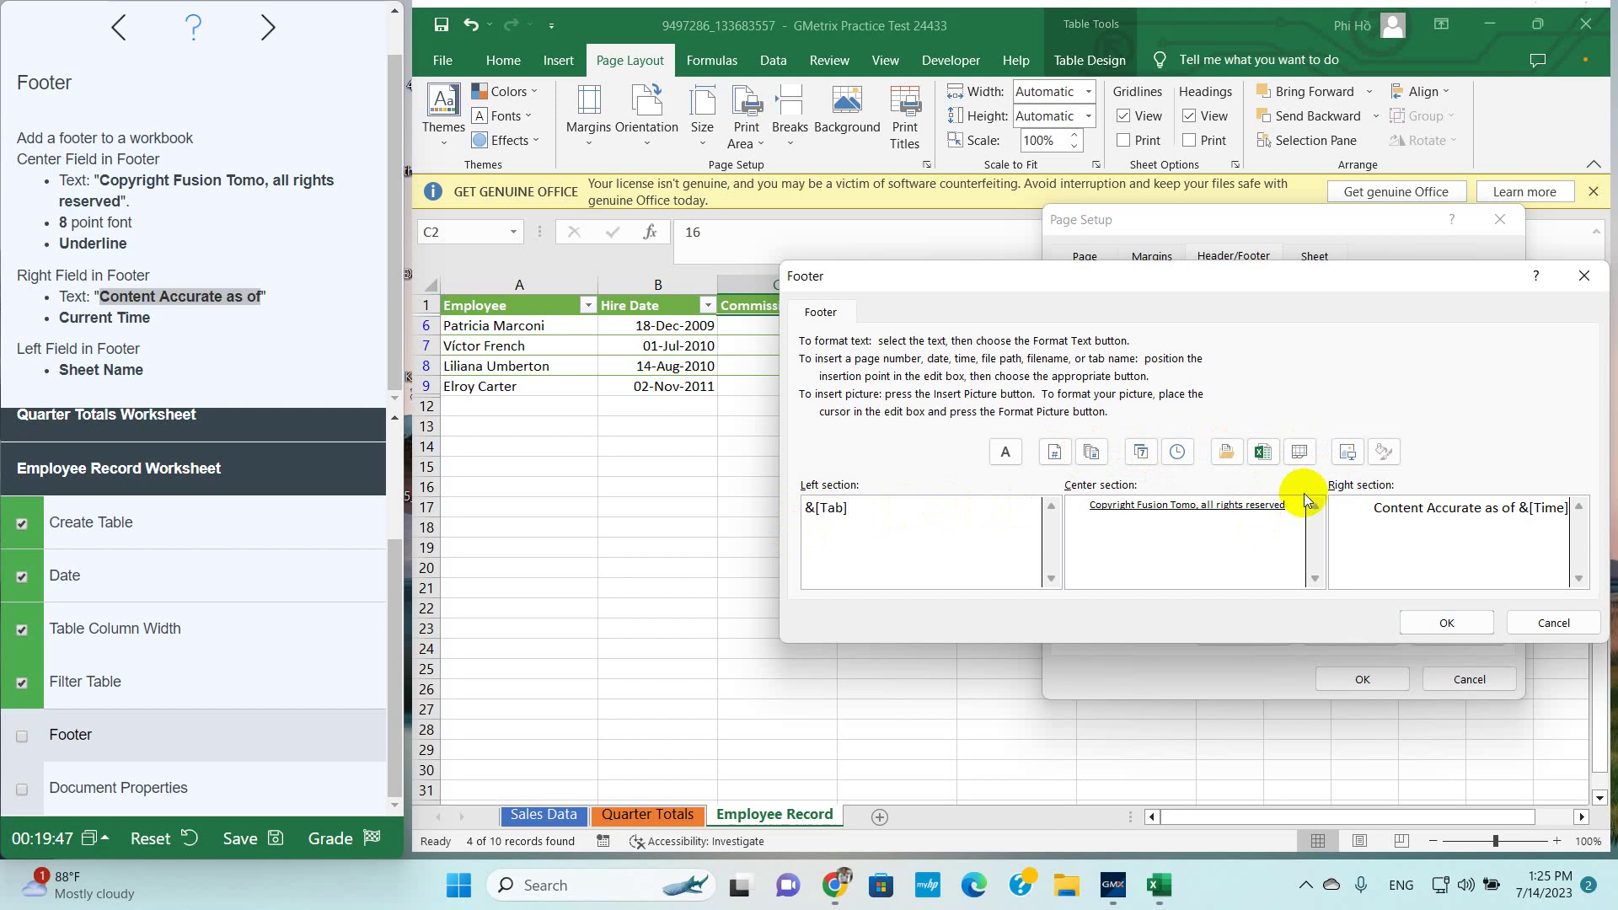
Apply the footer to the Employee Record sheet and mark the Footer task done
left_click(1436, 626)
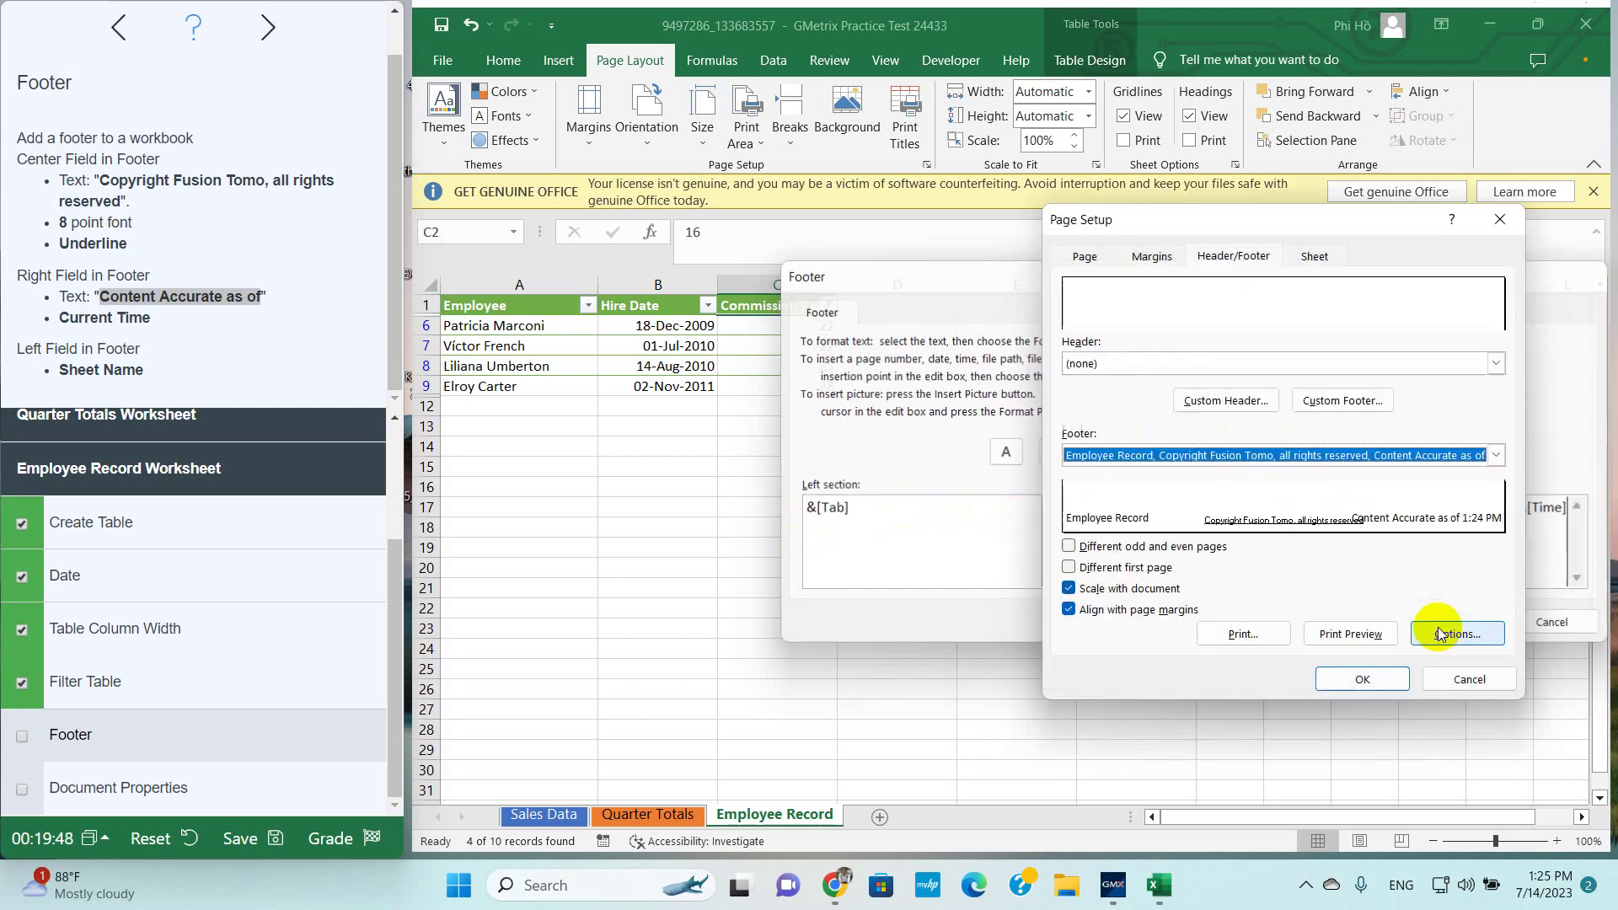
left_click(1383, 677)
scroll(842, 645, "down", 1)
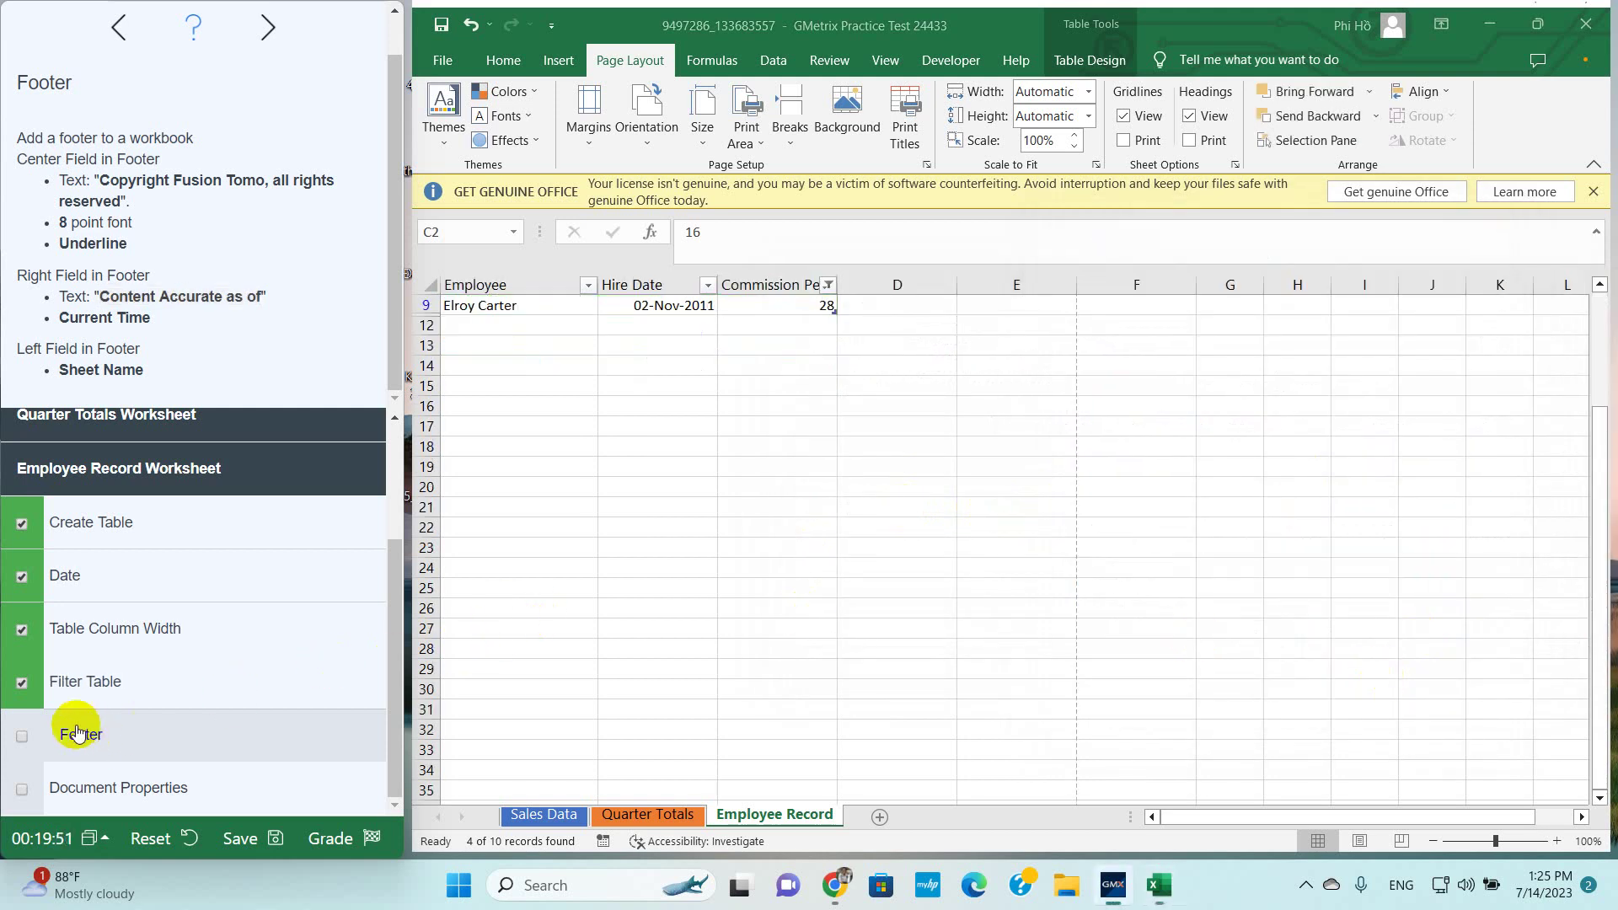
left_click(22, 736)
Show all properties under File > Info and set the Status property to Finished
left_click(70, 788)
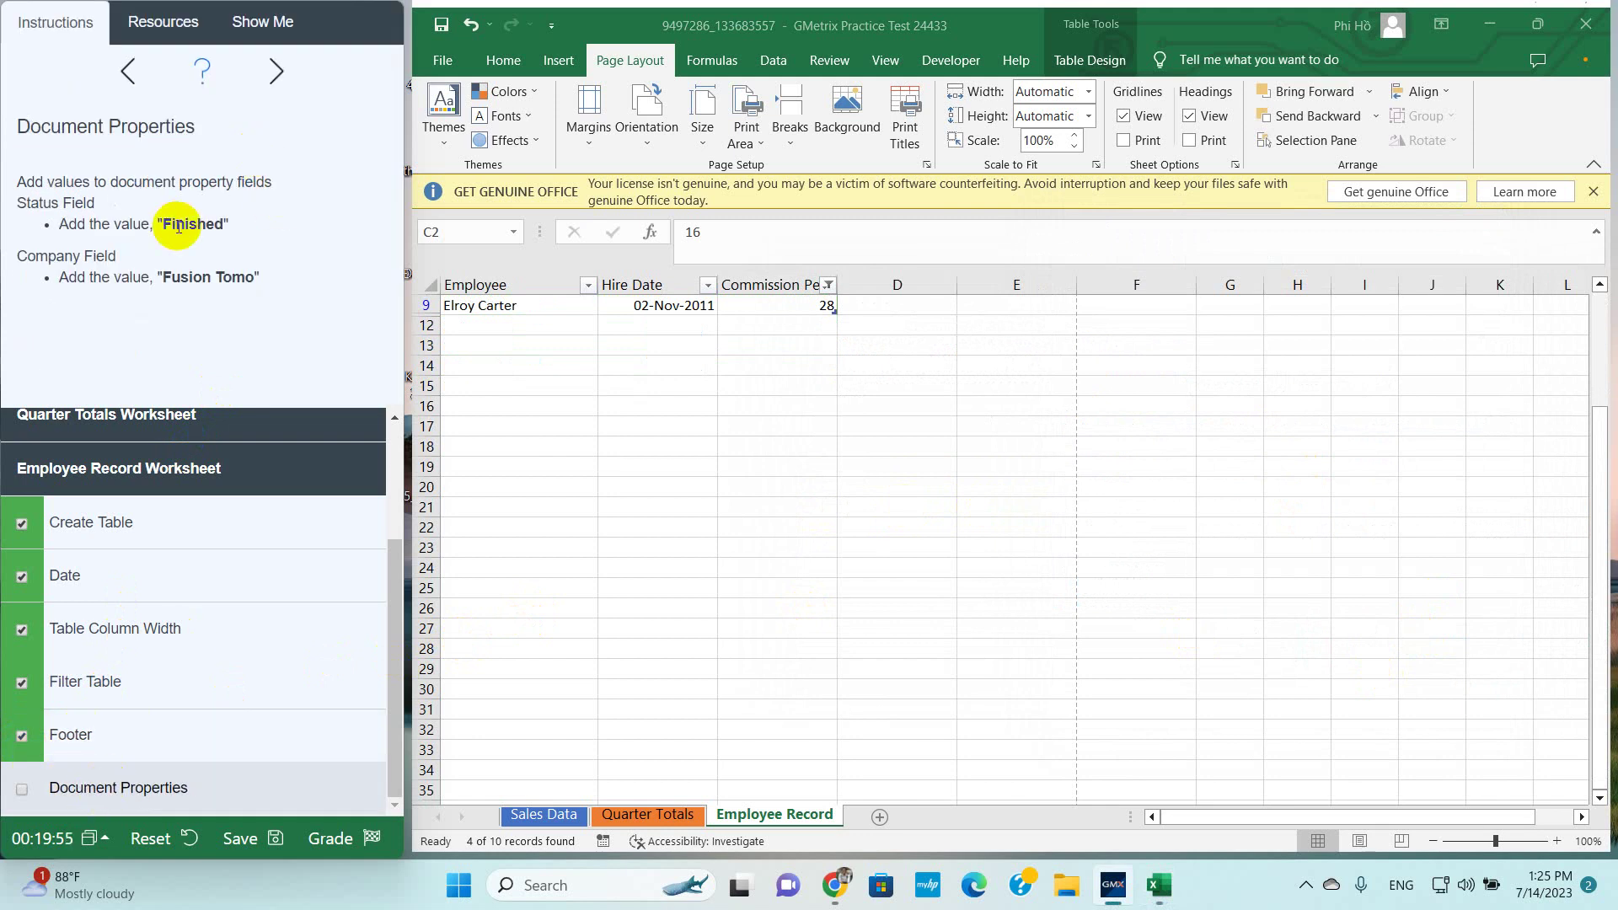
left_click(539, 398)
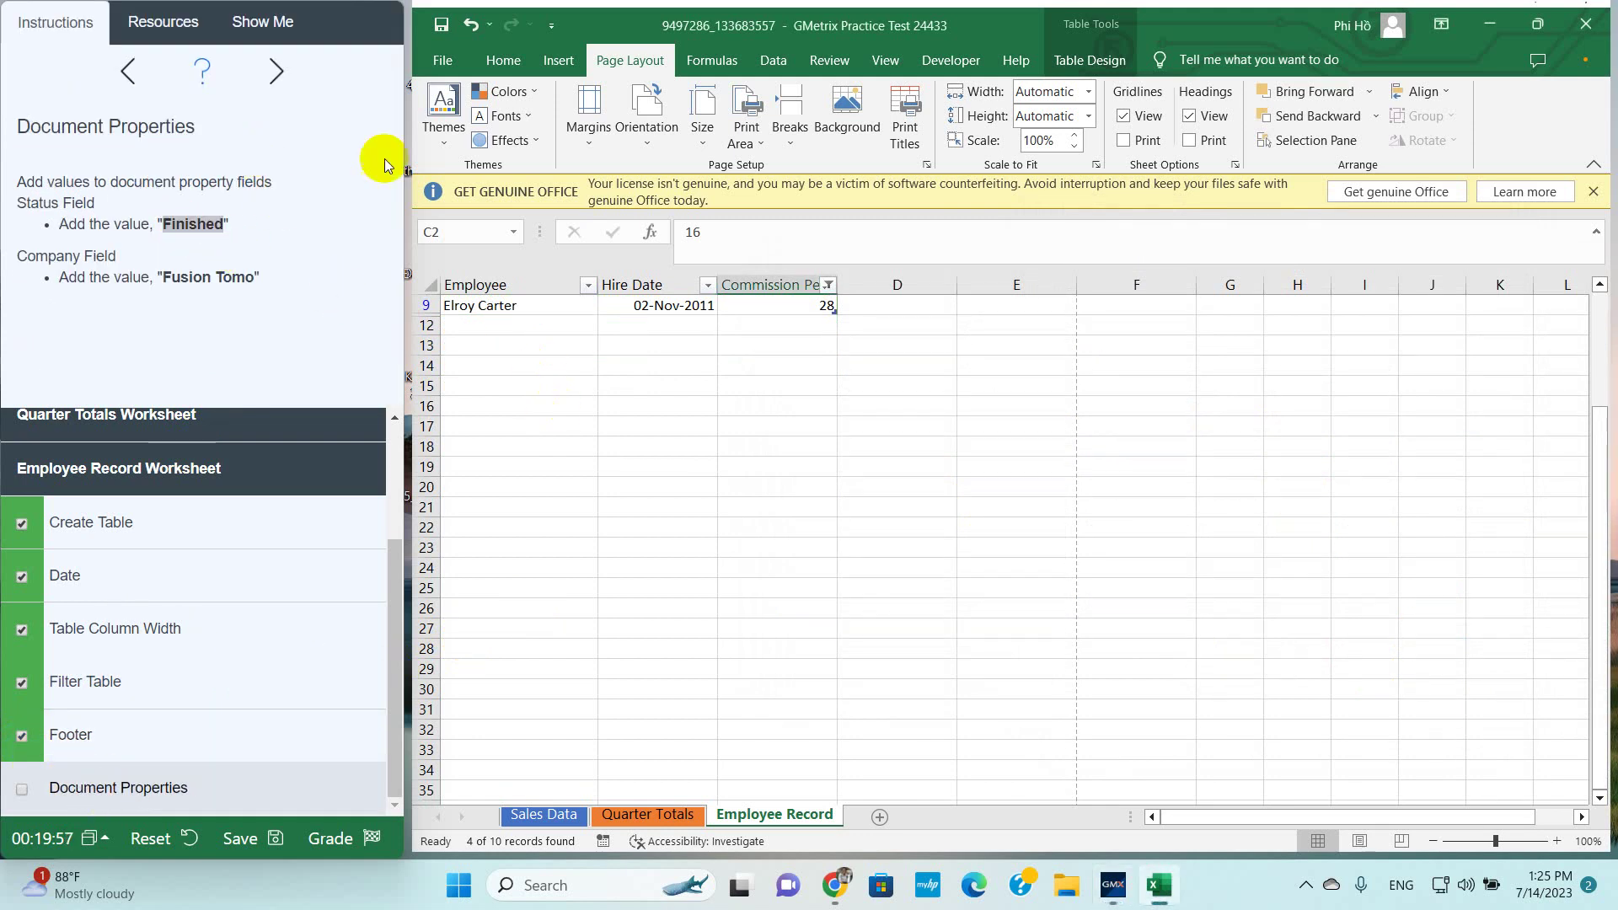
left_click(437, 59)
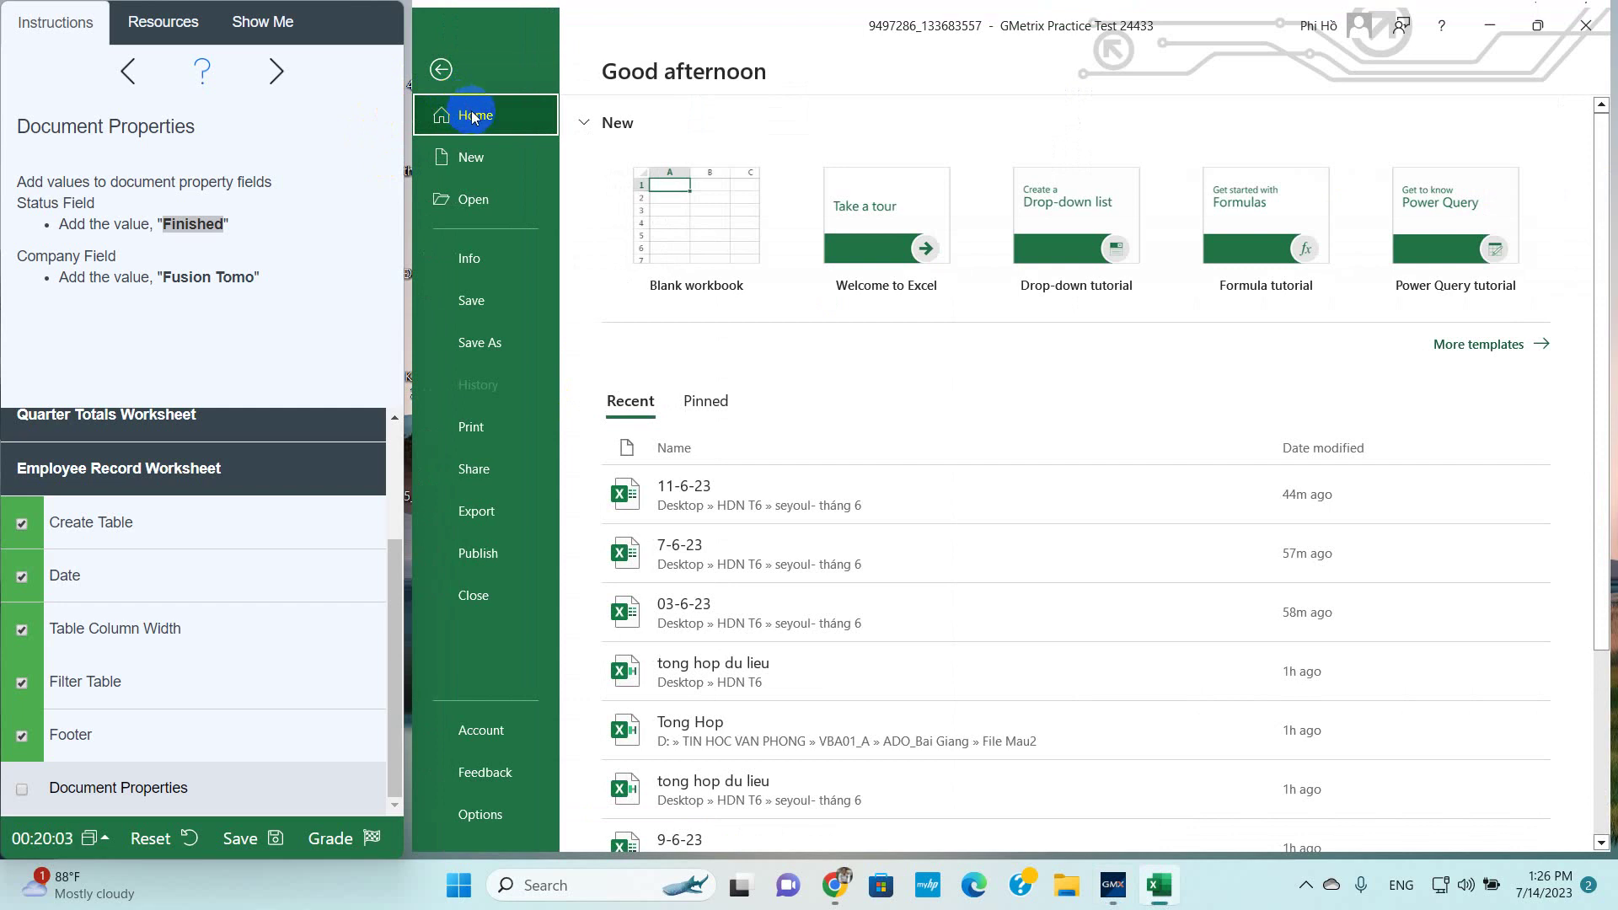
left_click(485, 256)
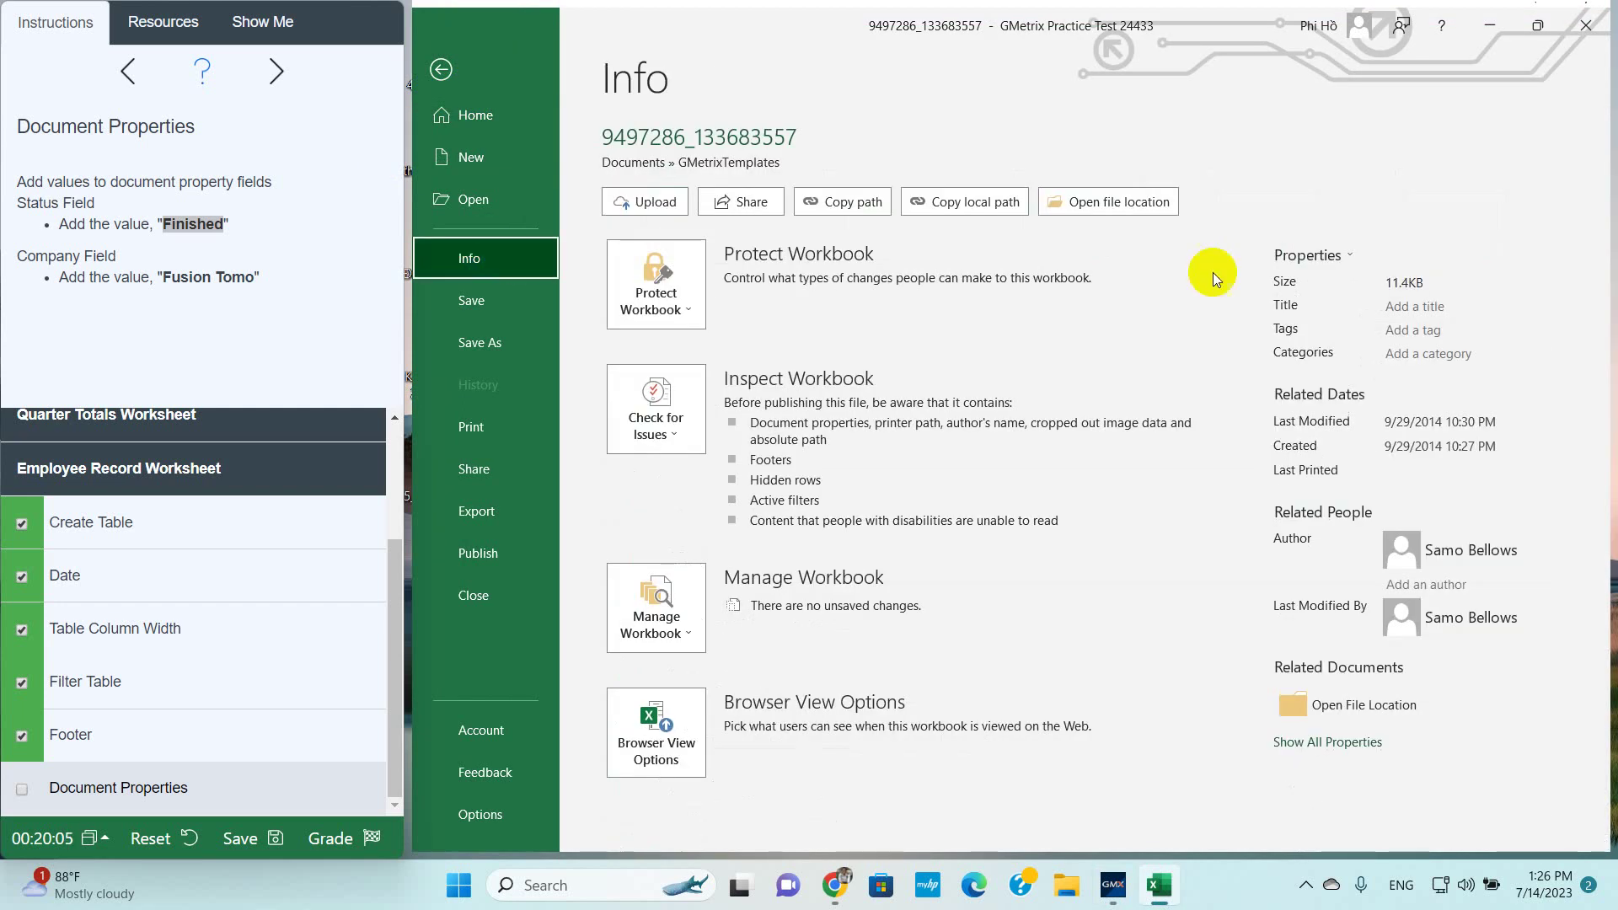
left_click(1342, 742)
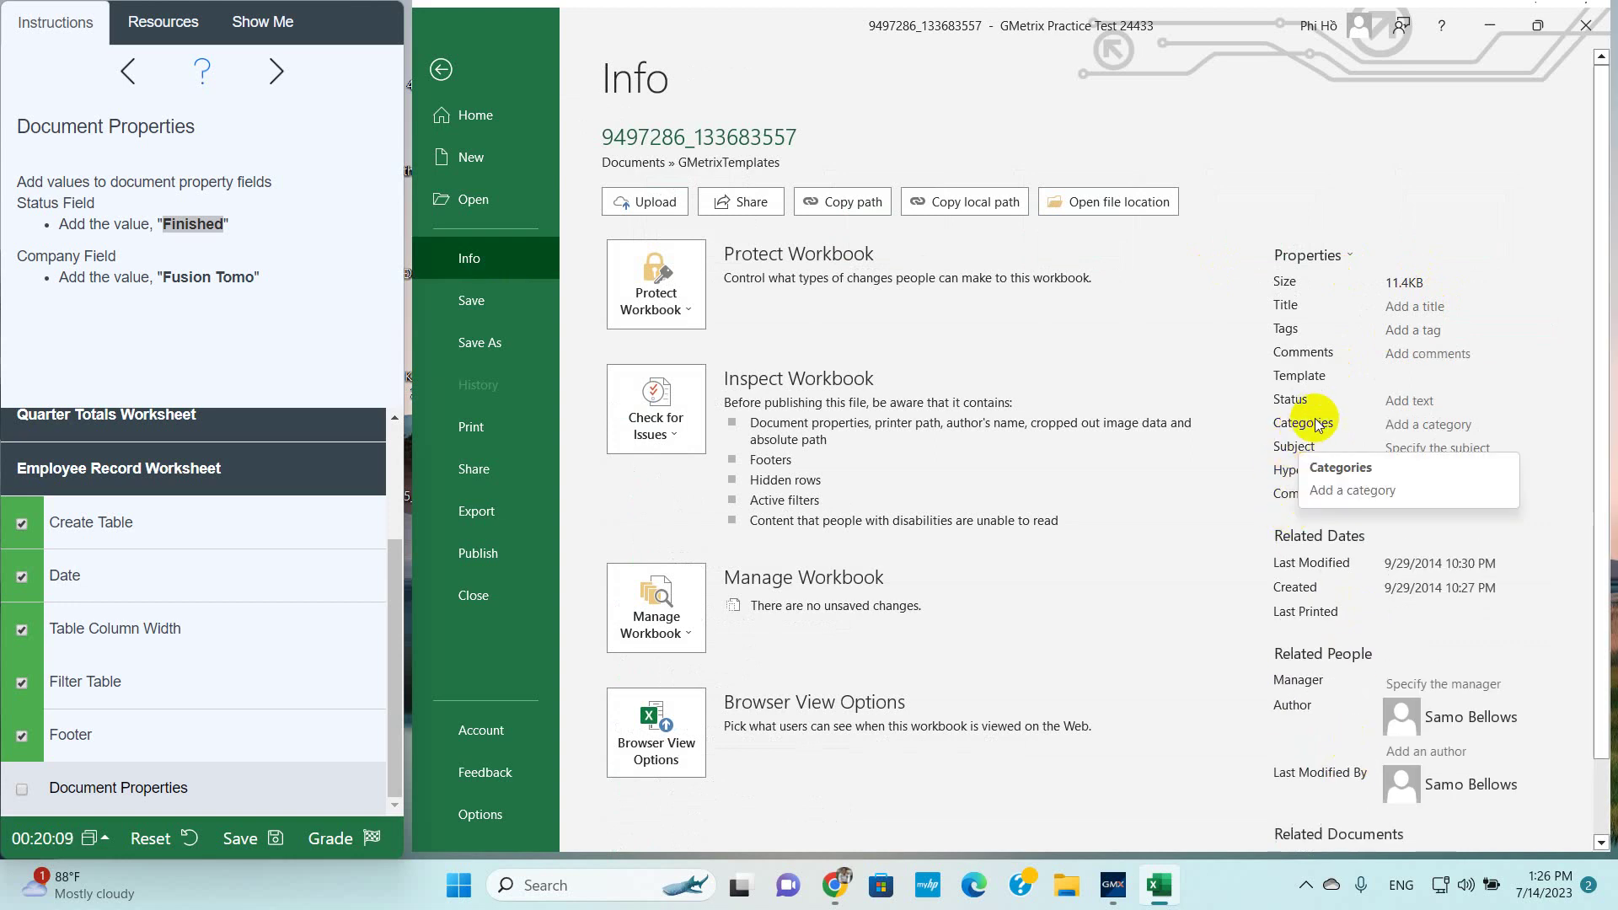
left_click(1416, 400)
type("Finished")
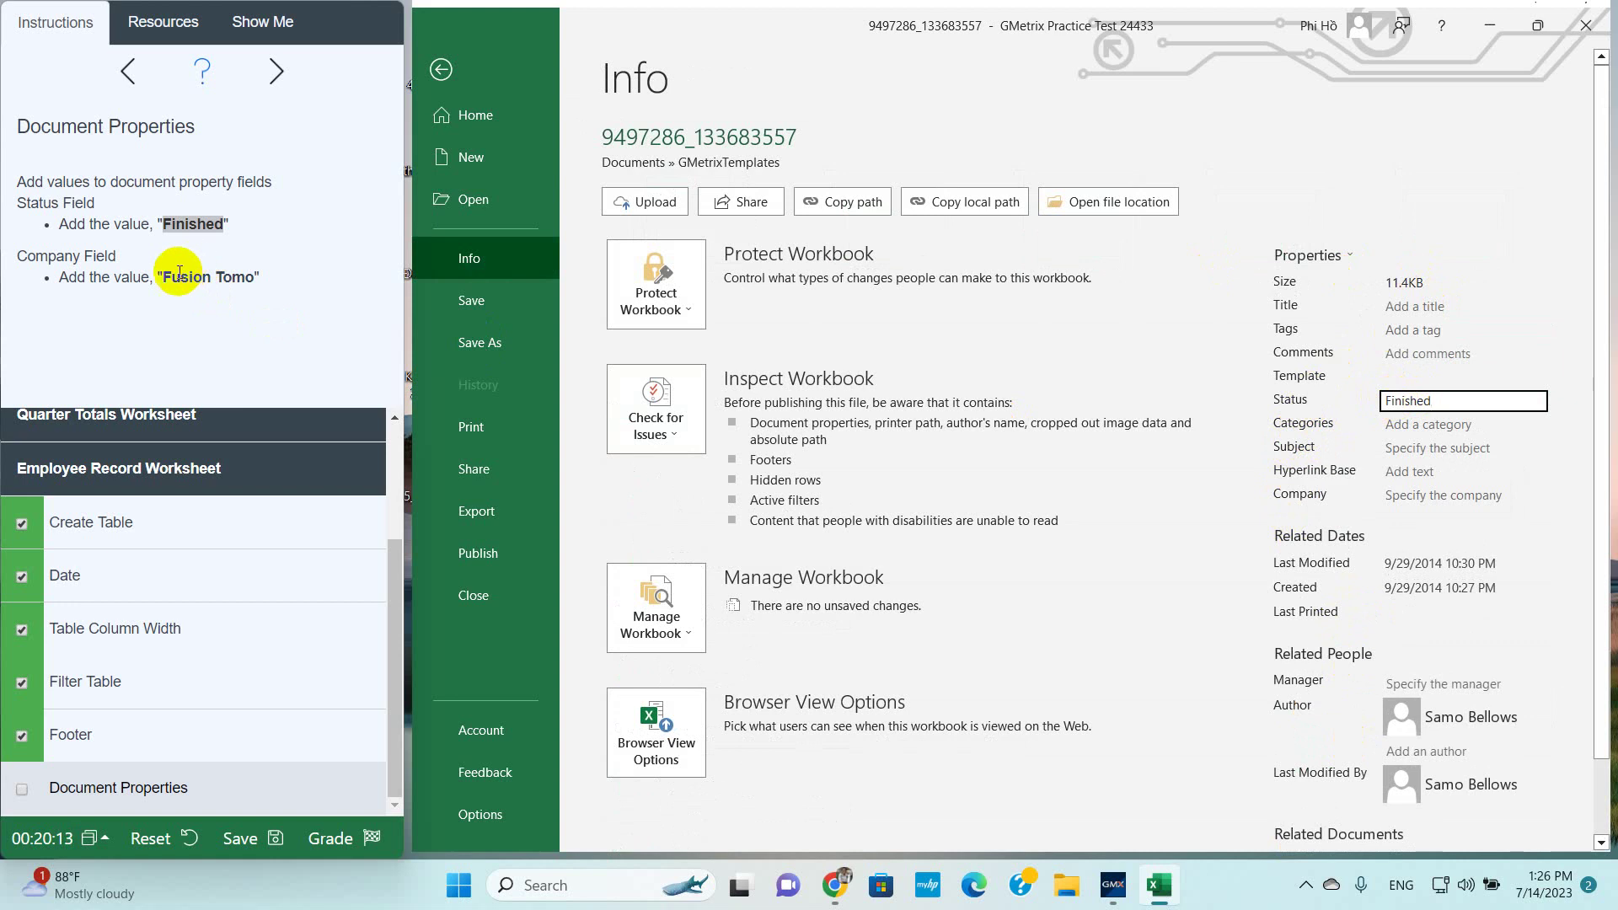
Copy 'Fusion Tomo' from the instructions into the Company property
left_click_drag(166, 278, 245, 282)
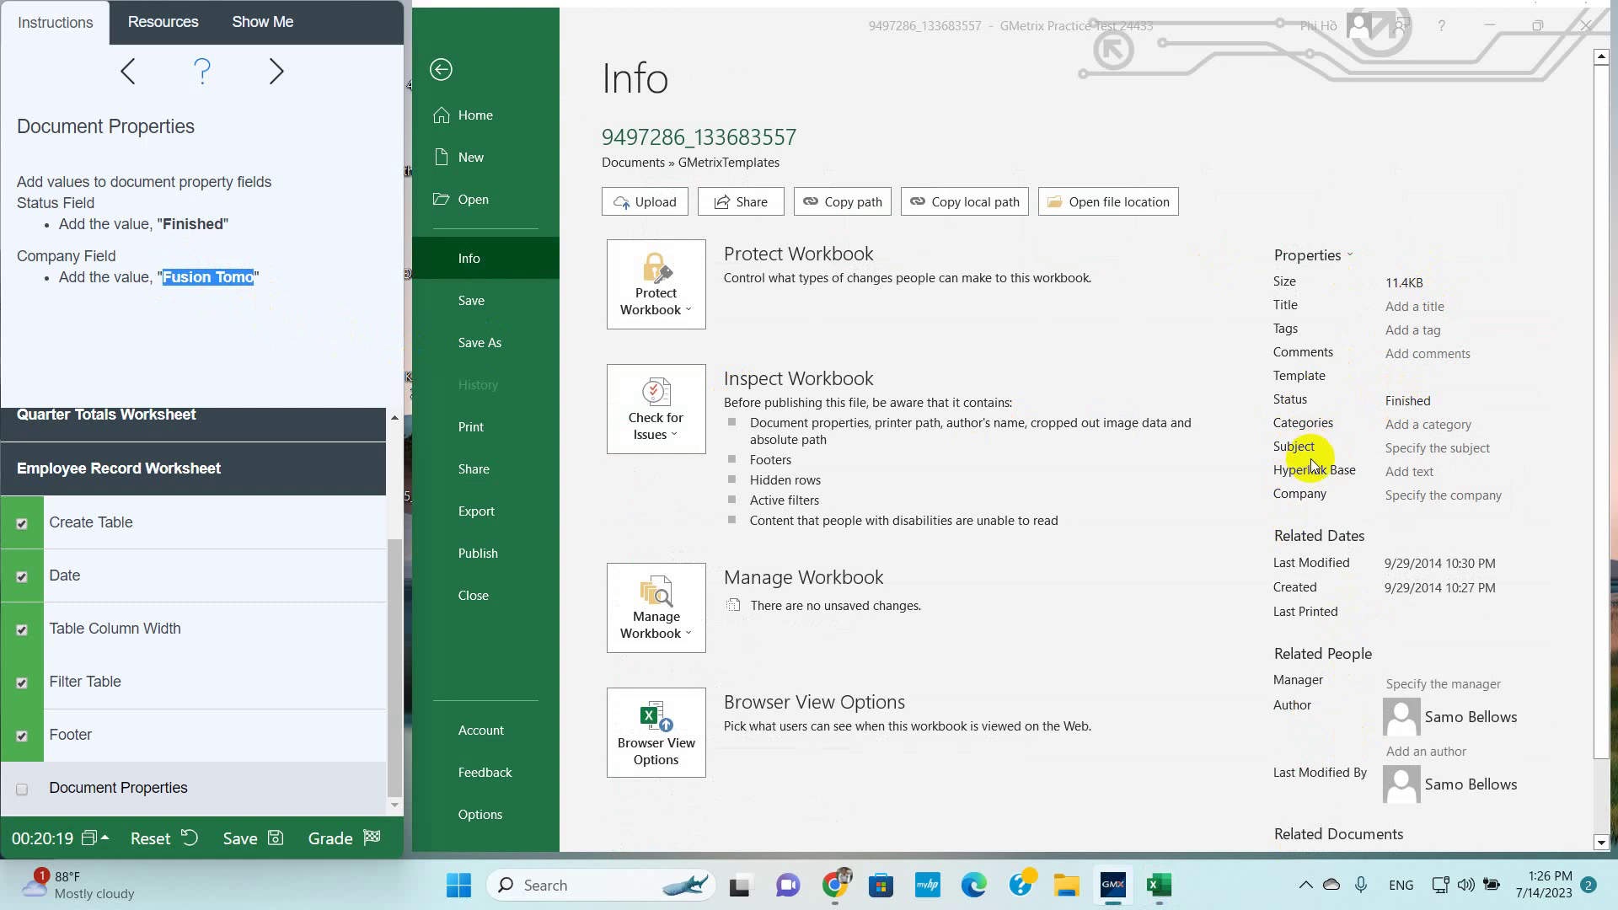
left_click(1402, 495)
type("Fusion Tomo")
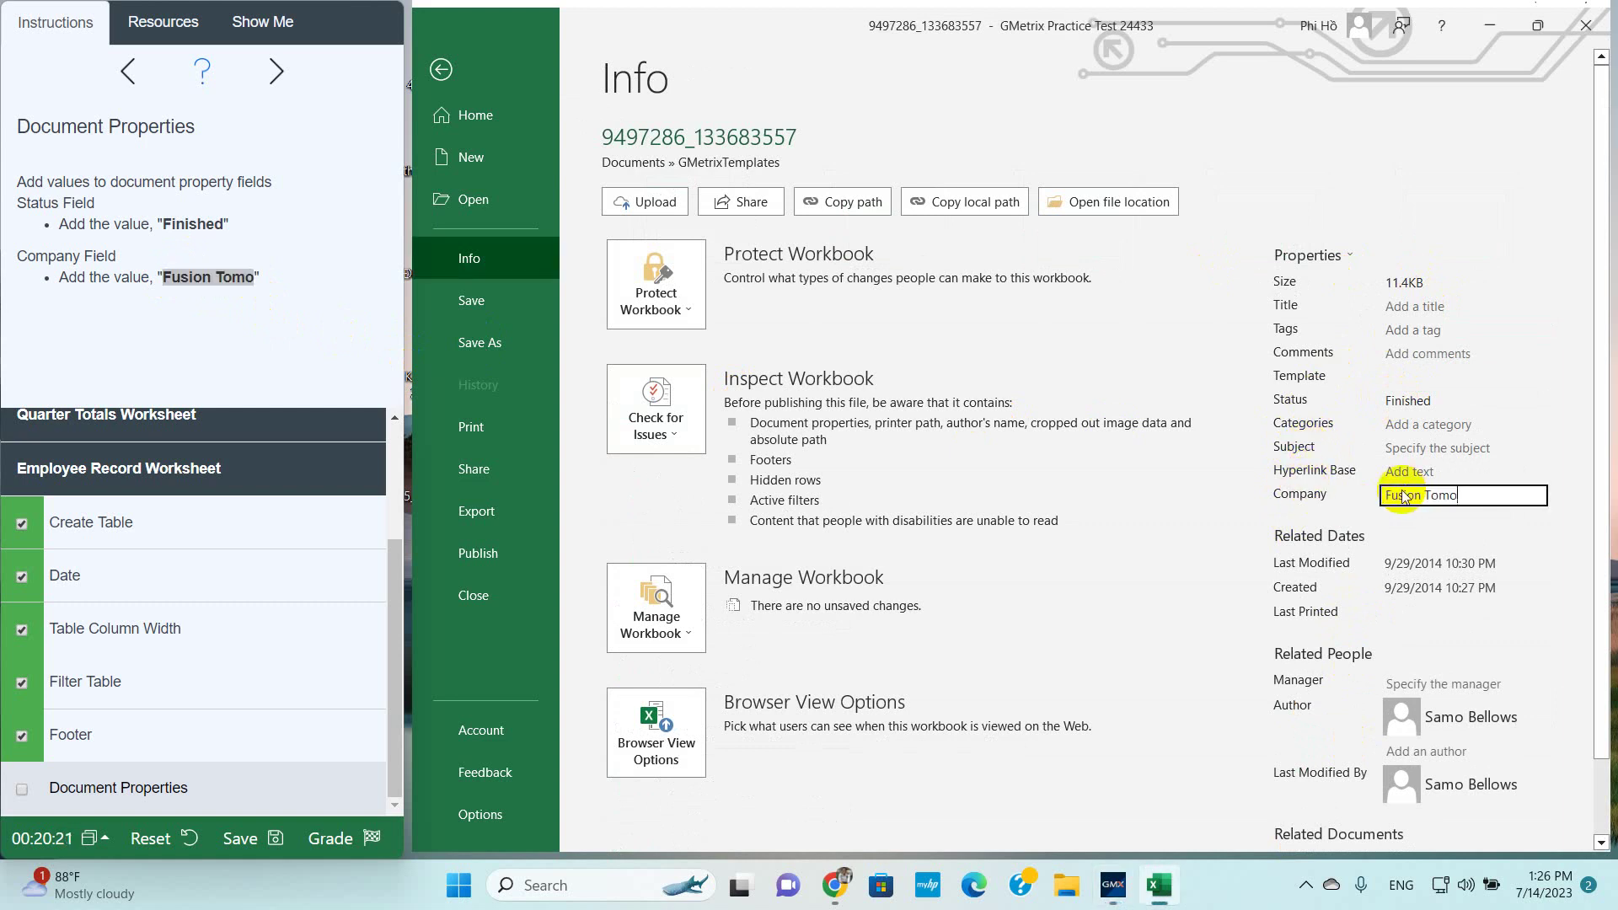
Grade the test, review the failed named-range tasks in the Feedback list, and choose Retry
left_click(440, 69)
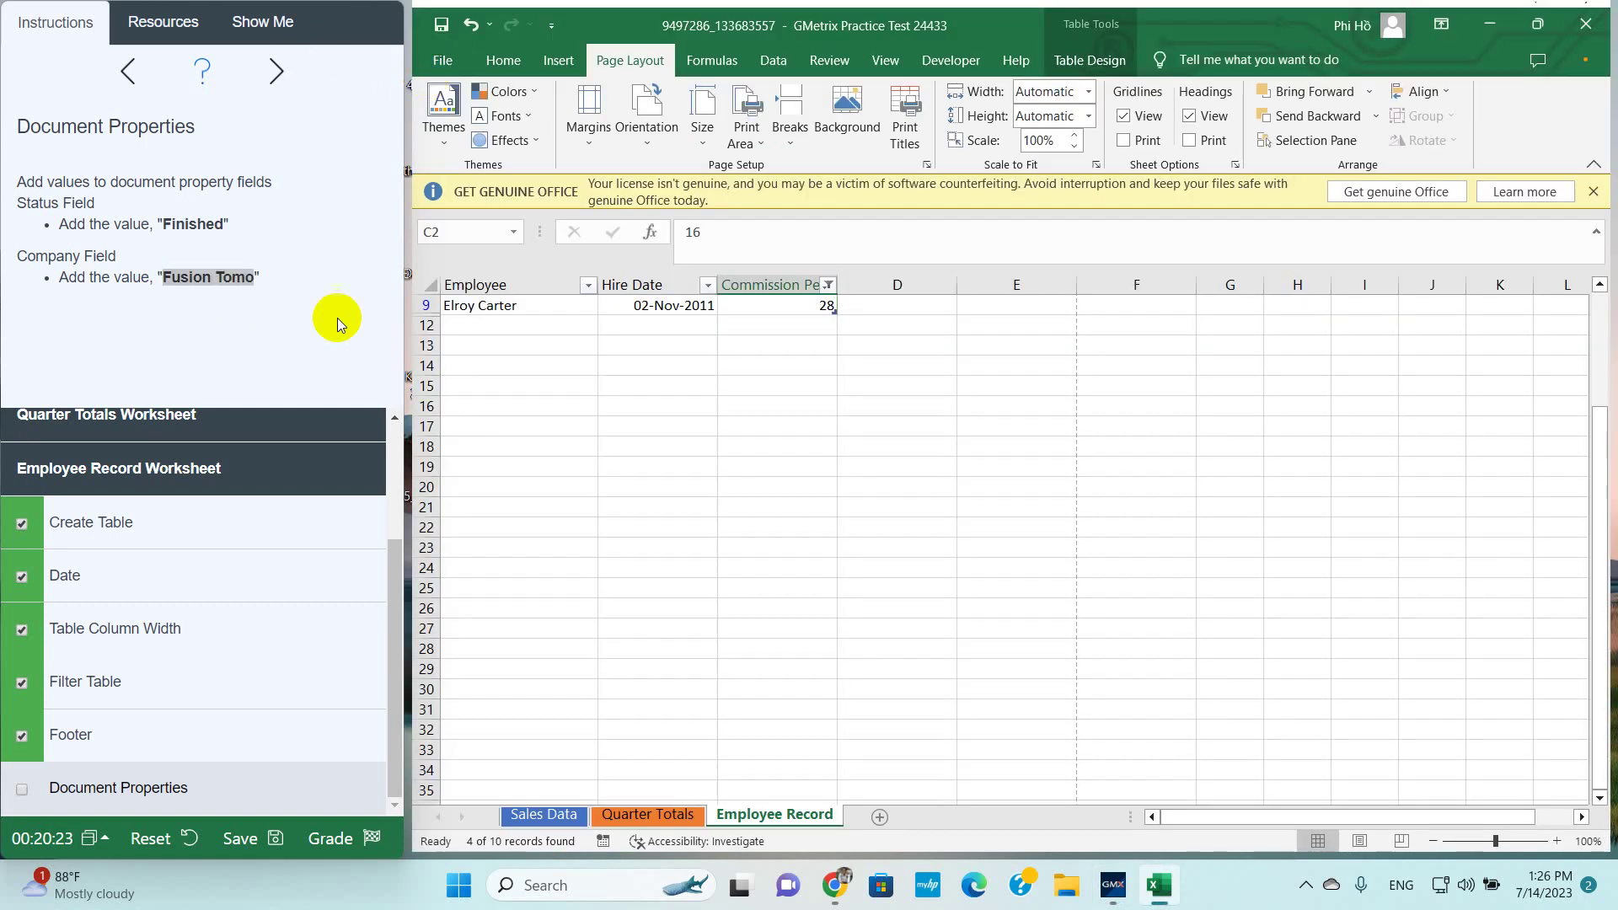
left_click(352, 834)
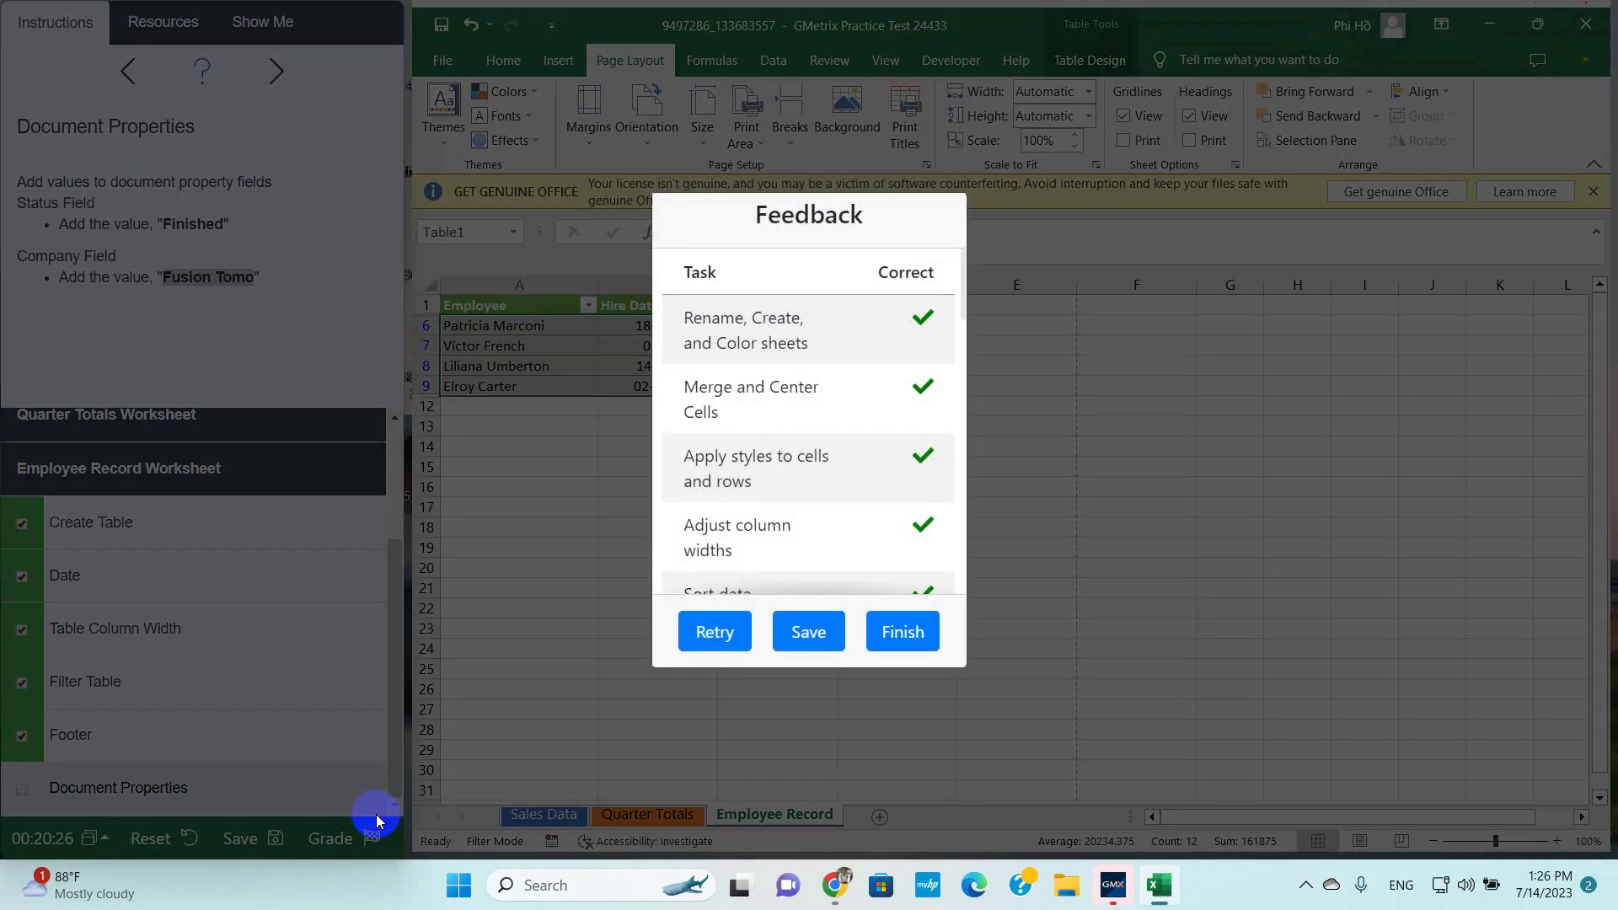
scroll(899, 368, "down", 3)
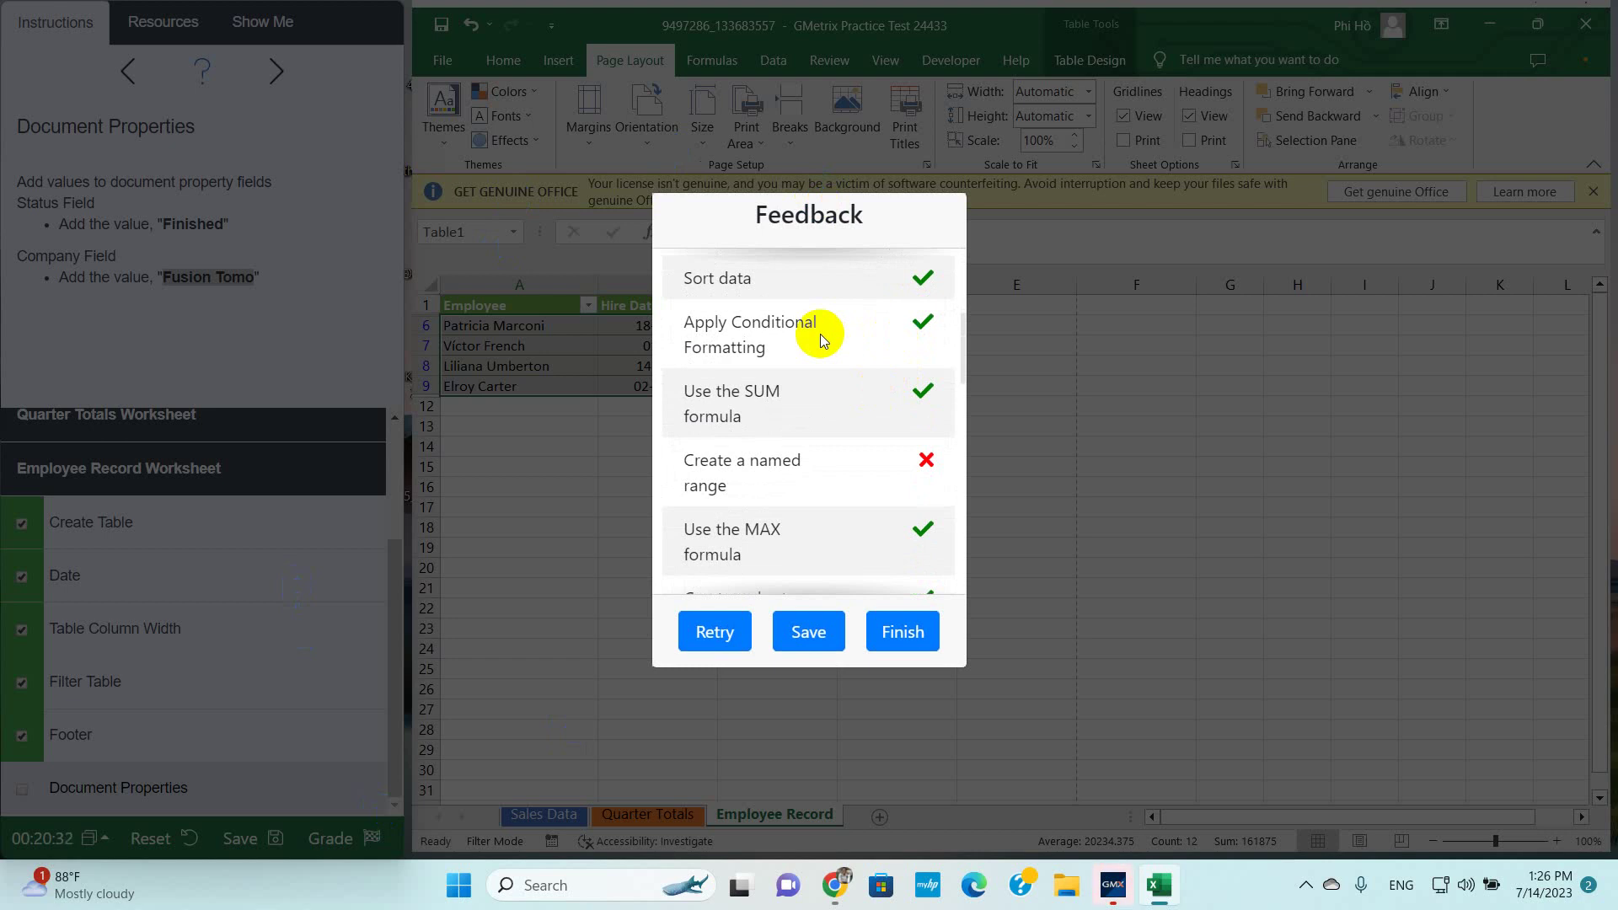
scroll(923, 506, "down", 5)
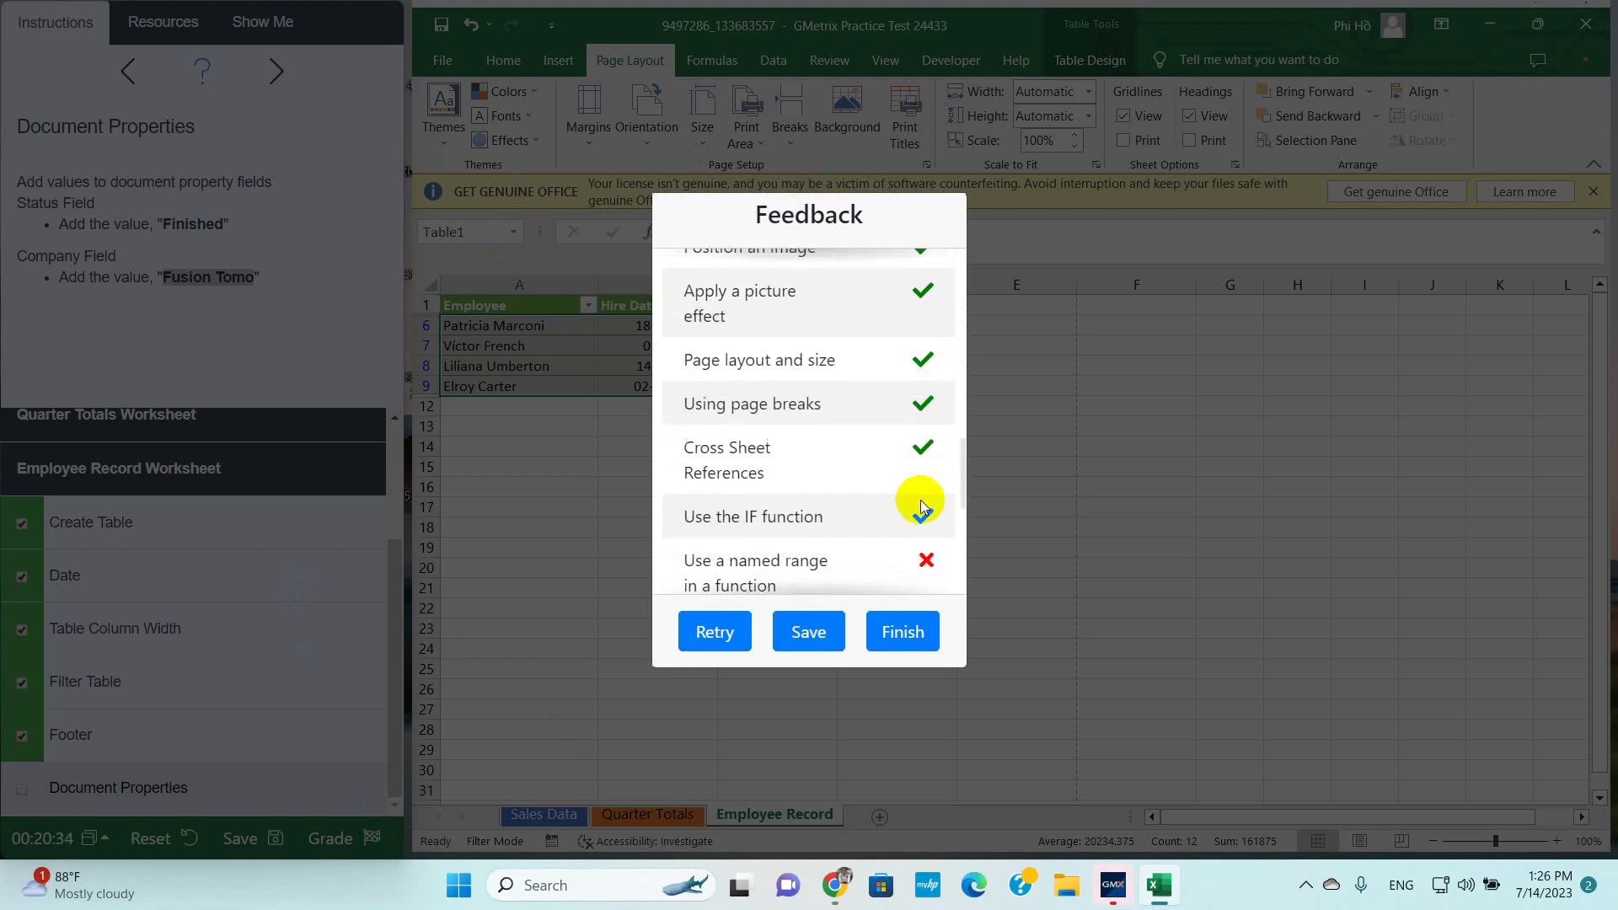
scroll(920, 504, "down", 3)
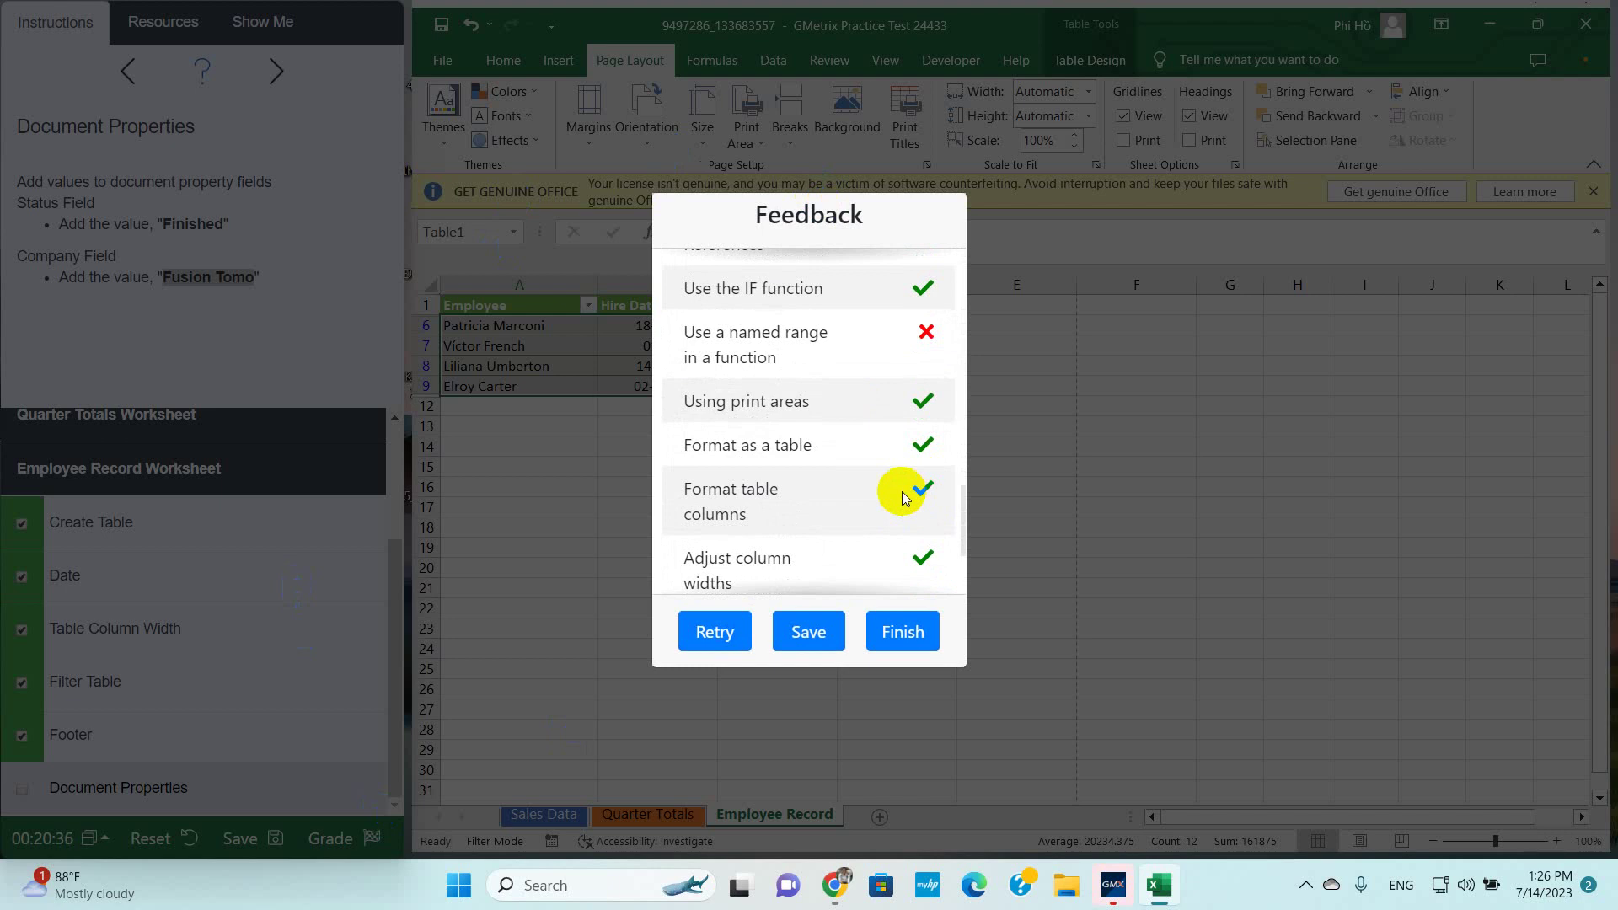
scroll(857, 466, "down", 3)
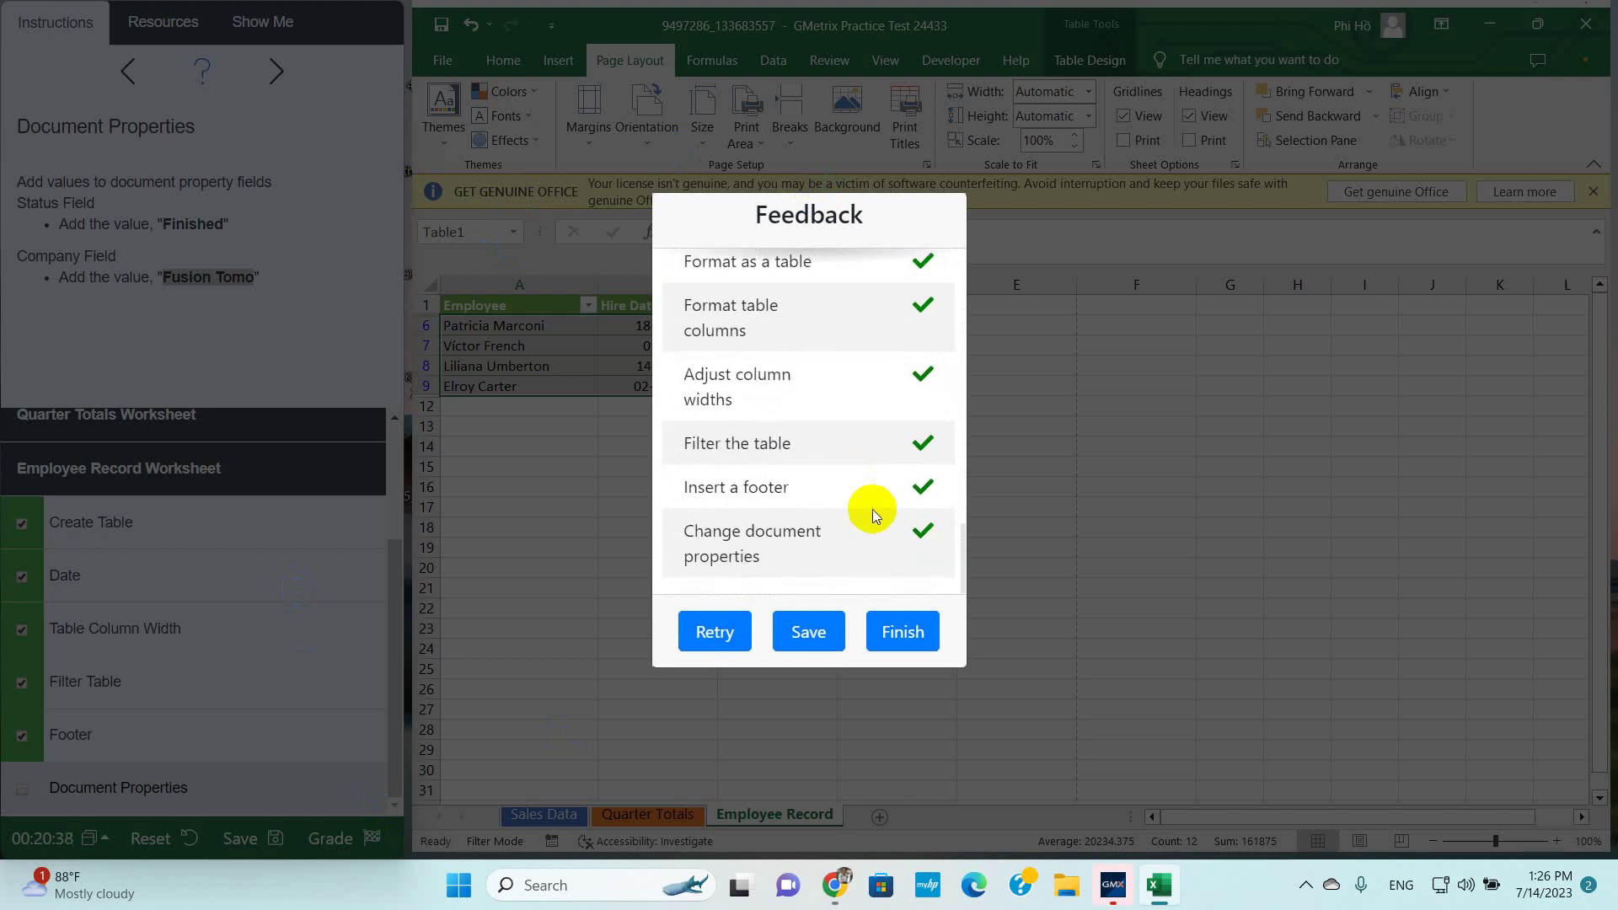
scroll(873, 509, "up", 3)
scroll(873, 516, "up", 5)
scroll(868, 509, "up", 3)
scroll(866, 504, "down", 10)
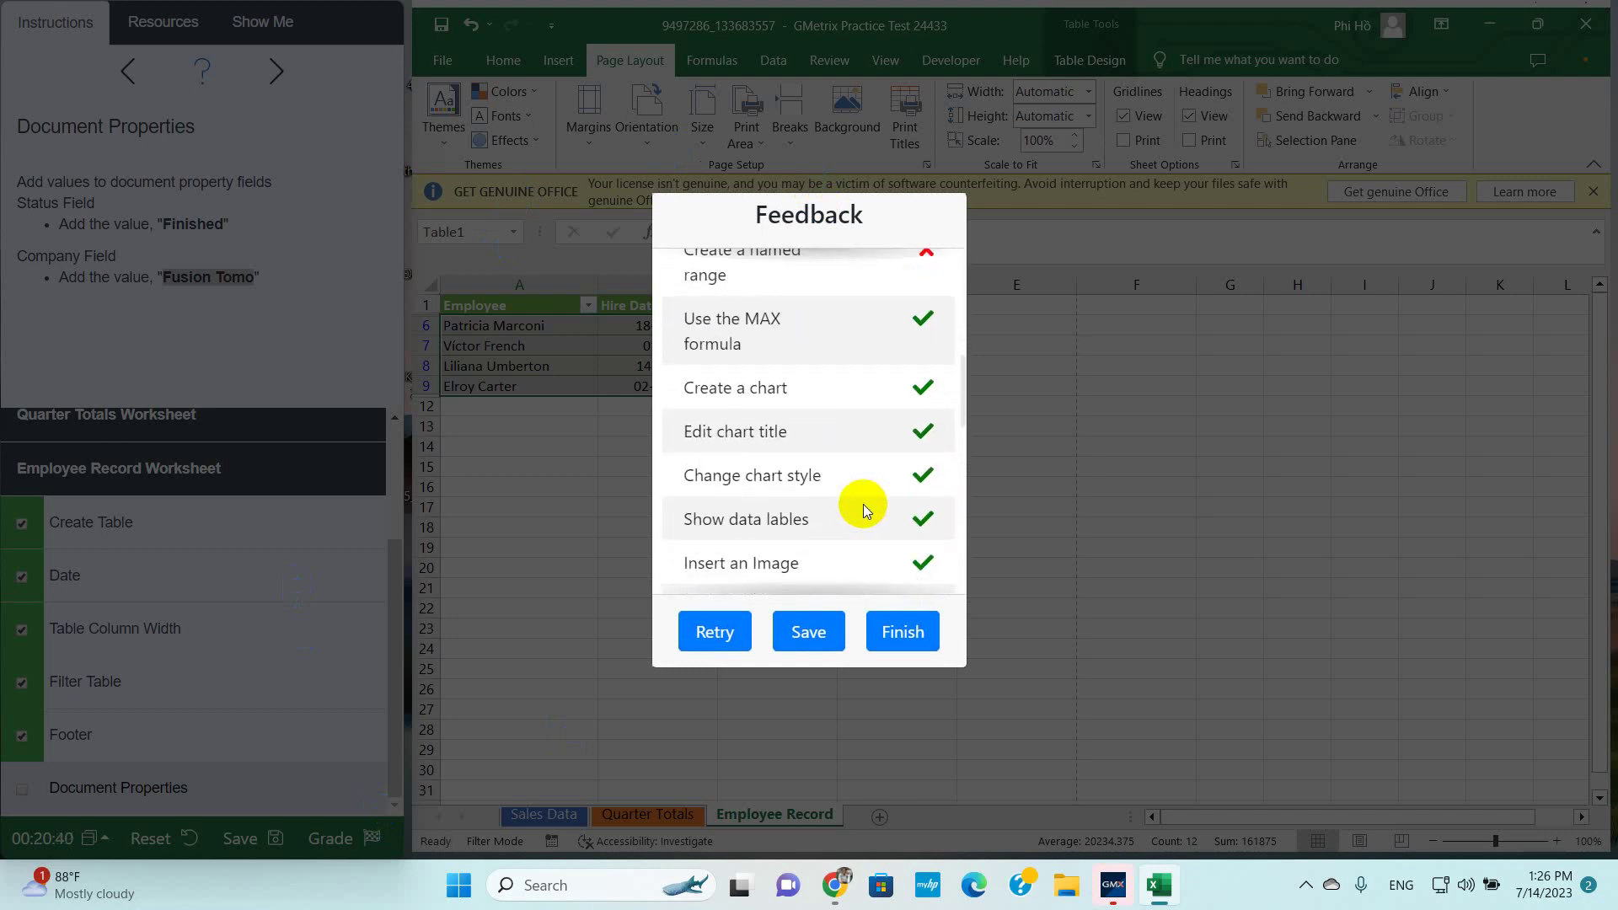
scroll(868, 499, "up", 2)
left_click(726, 634)
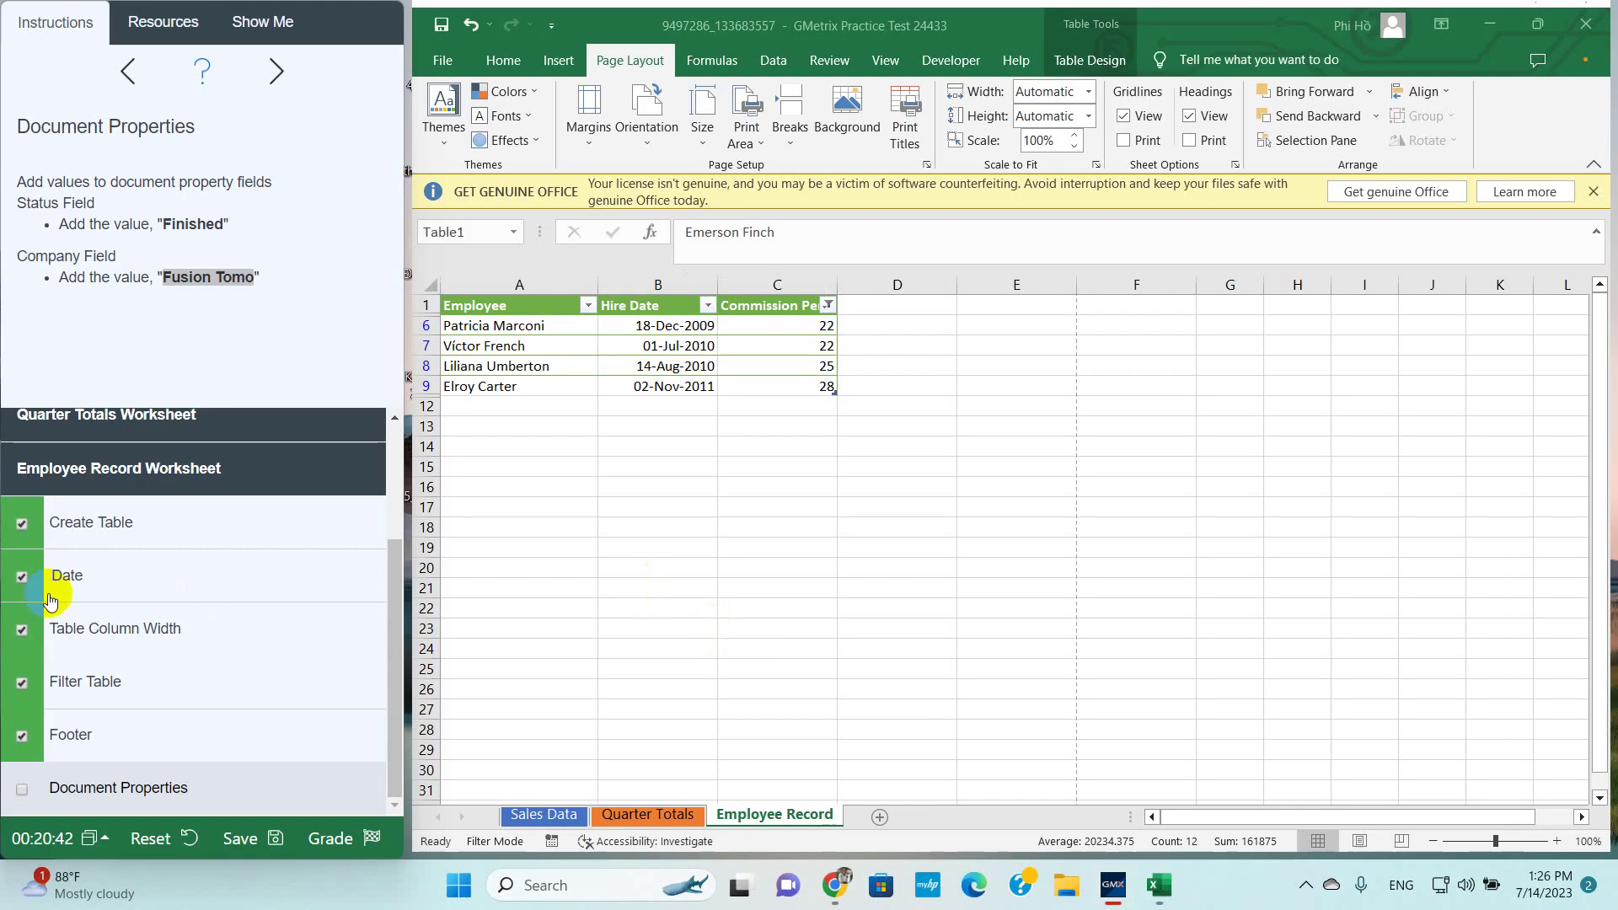
Show the Sales Data Worksheet > Define Named Range instructions in the task panel
scroll(62, 624, "up", 3)
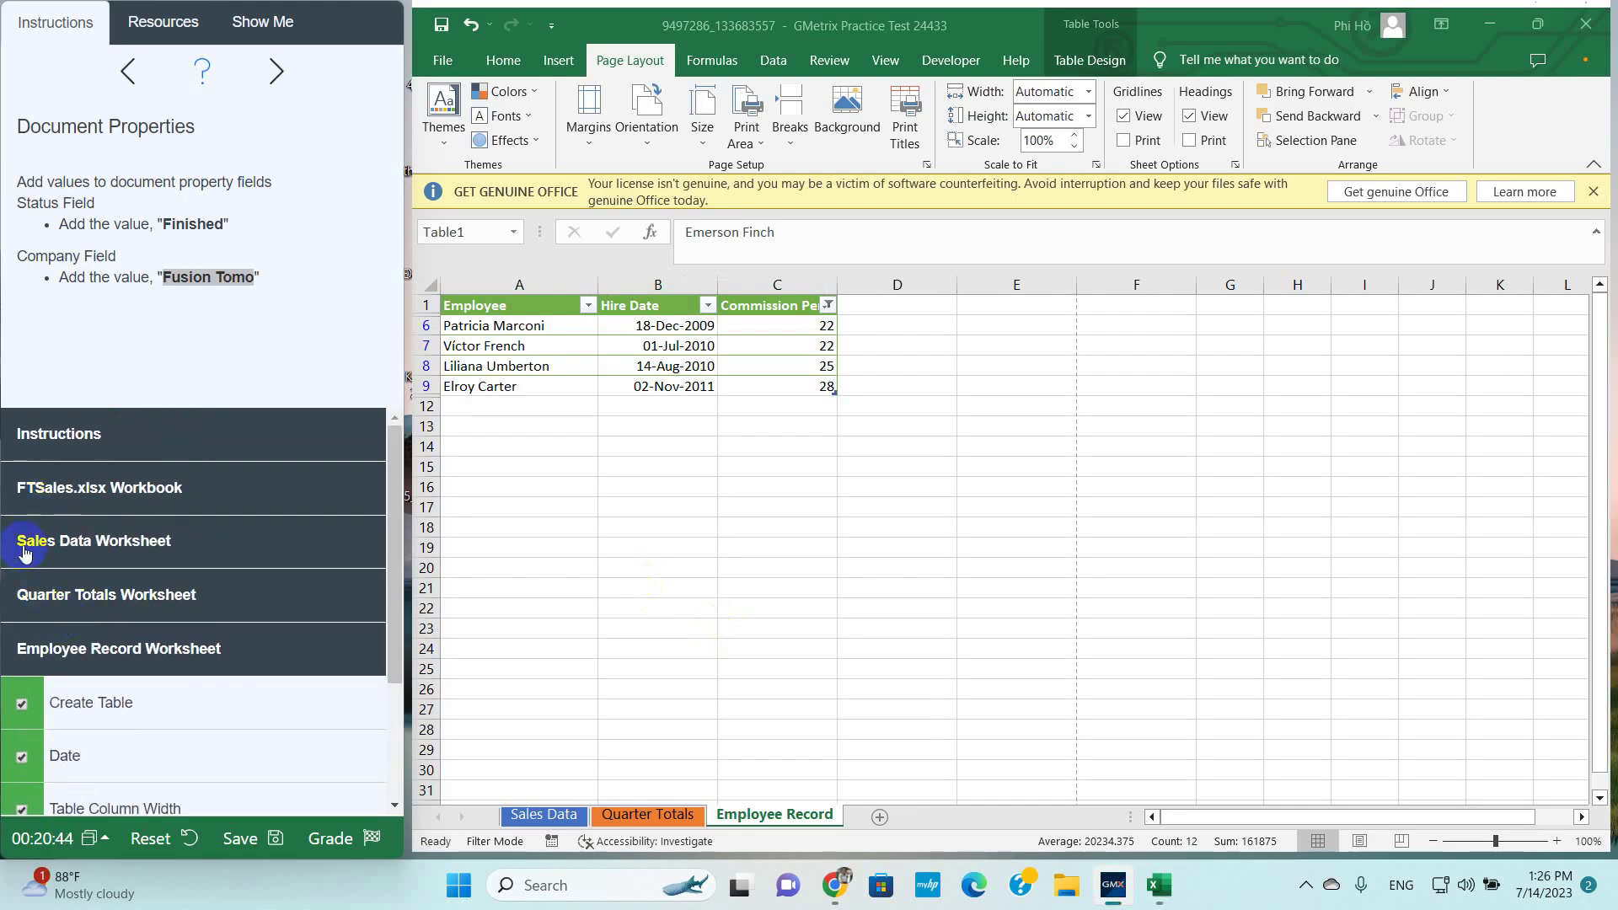
left_click(23, 495)
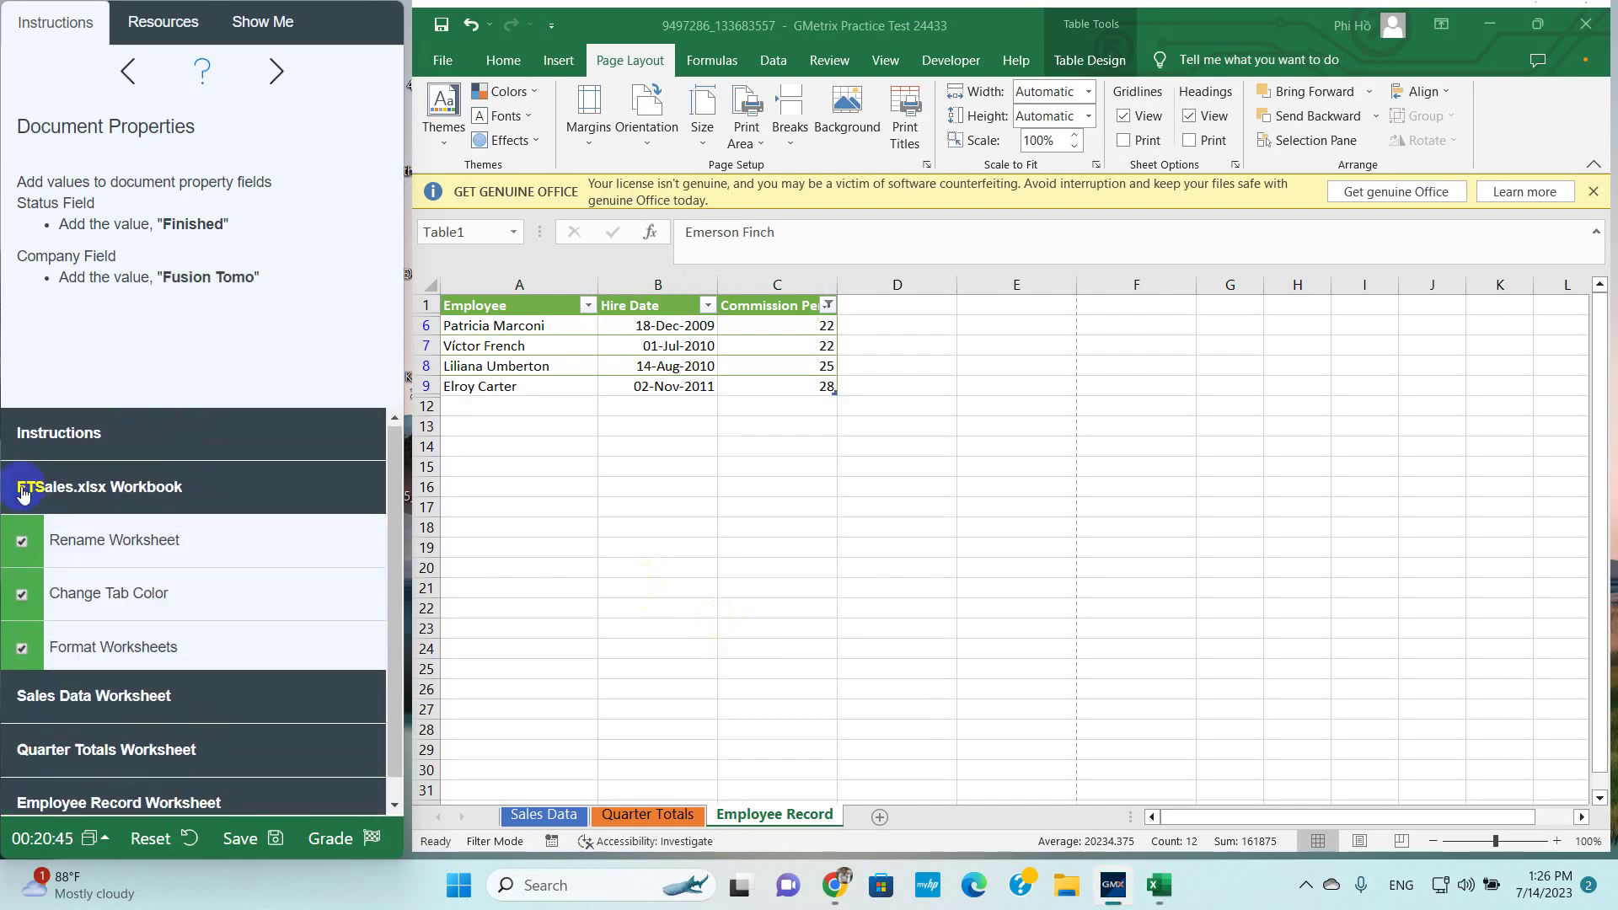
left_click(73, 675)
scroll(72, 670, "down", 2)
scroll(126, 684, "down", 2)
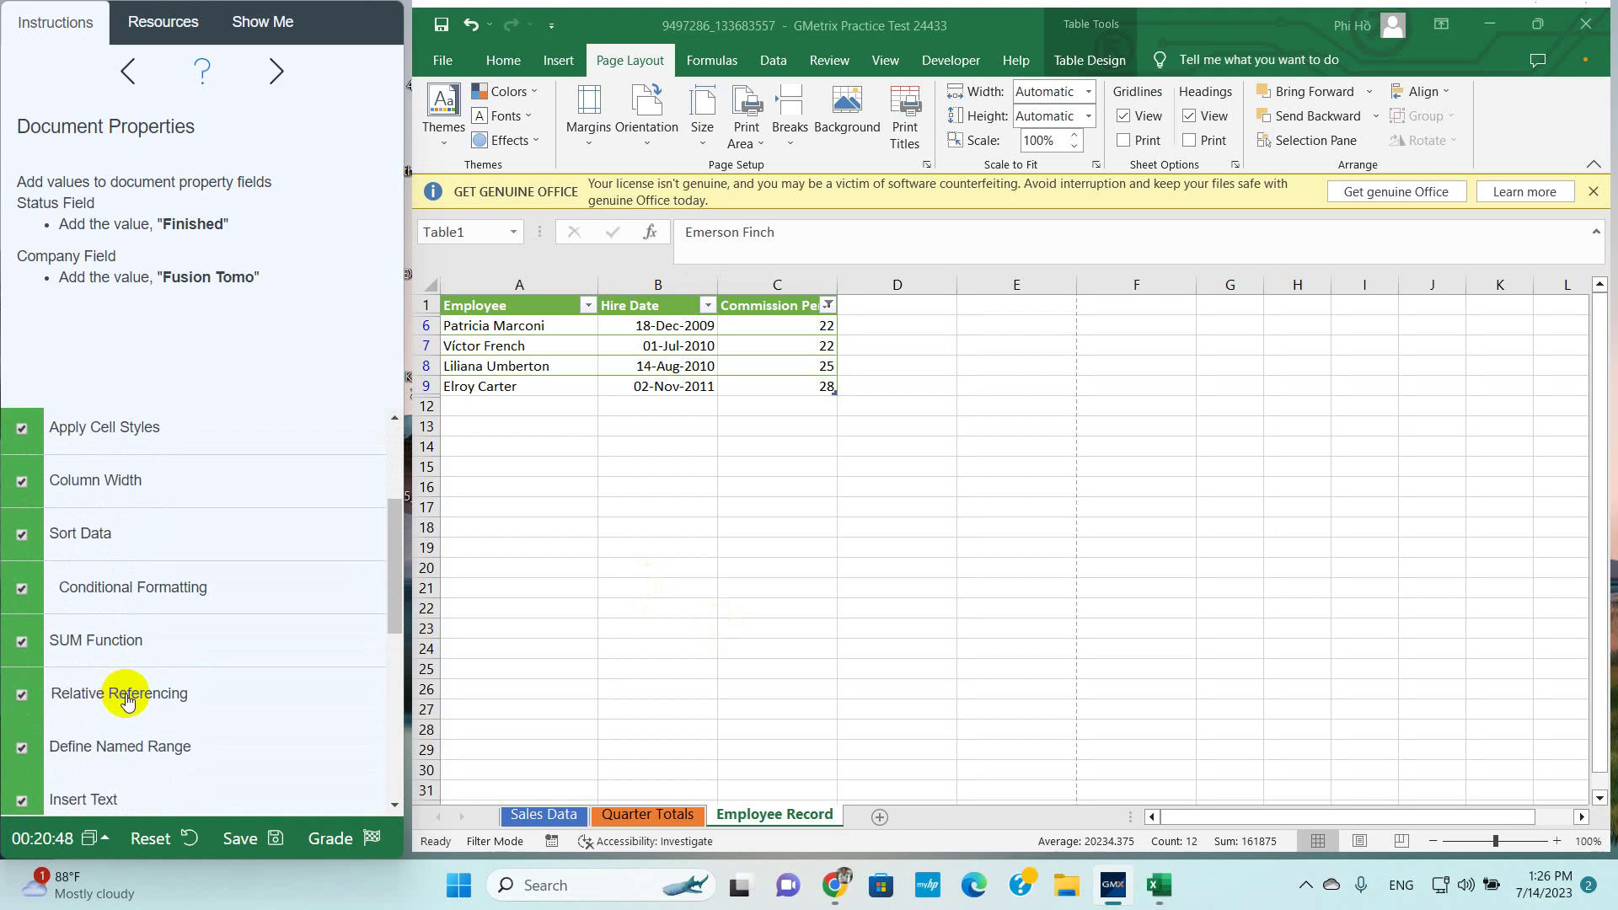
scroll(141, 714, "down", 2)
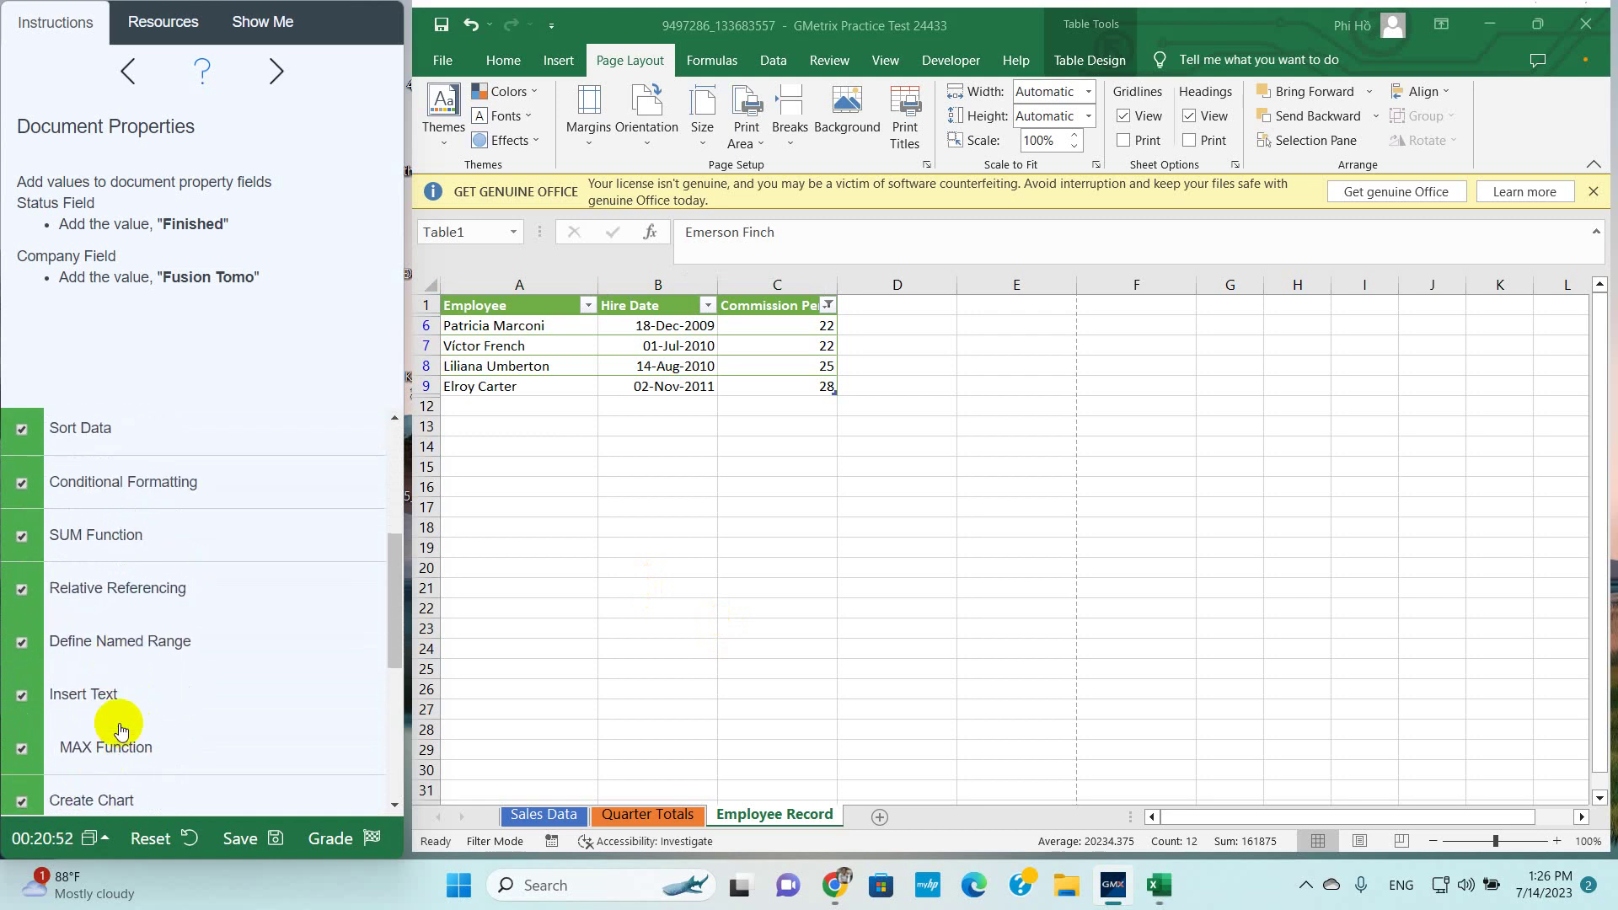
left_click(149, 653)
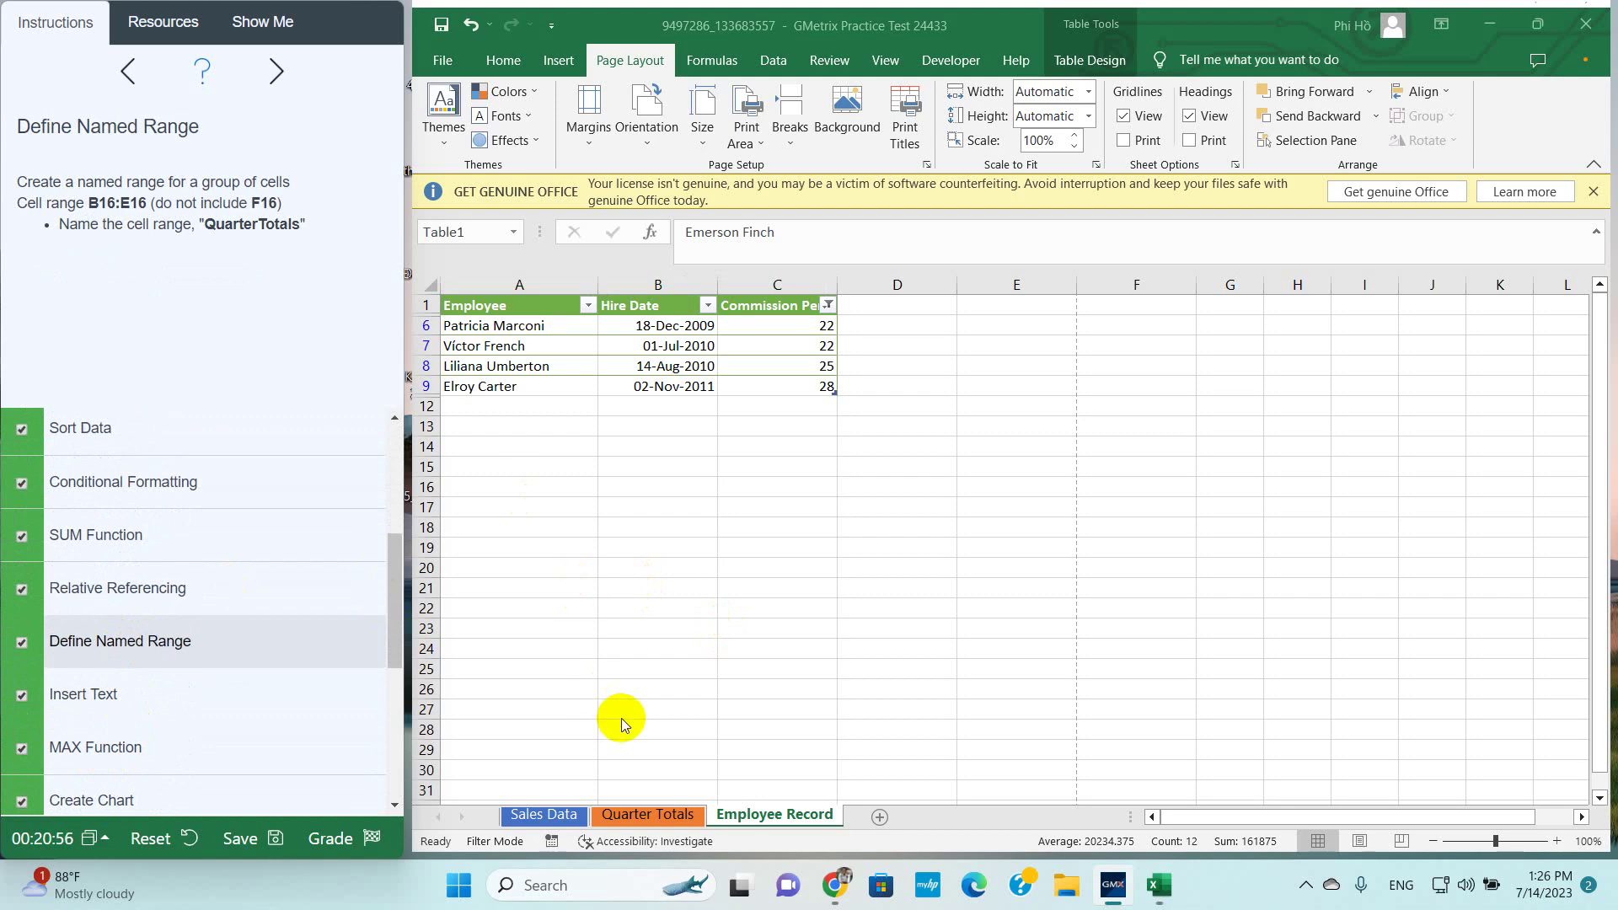
On Sales Data, name the row 16 totals QuarterTotals through the Name Box
key("ctrl+a")
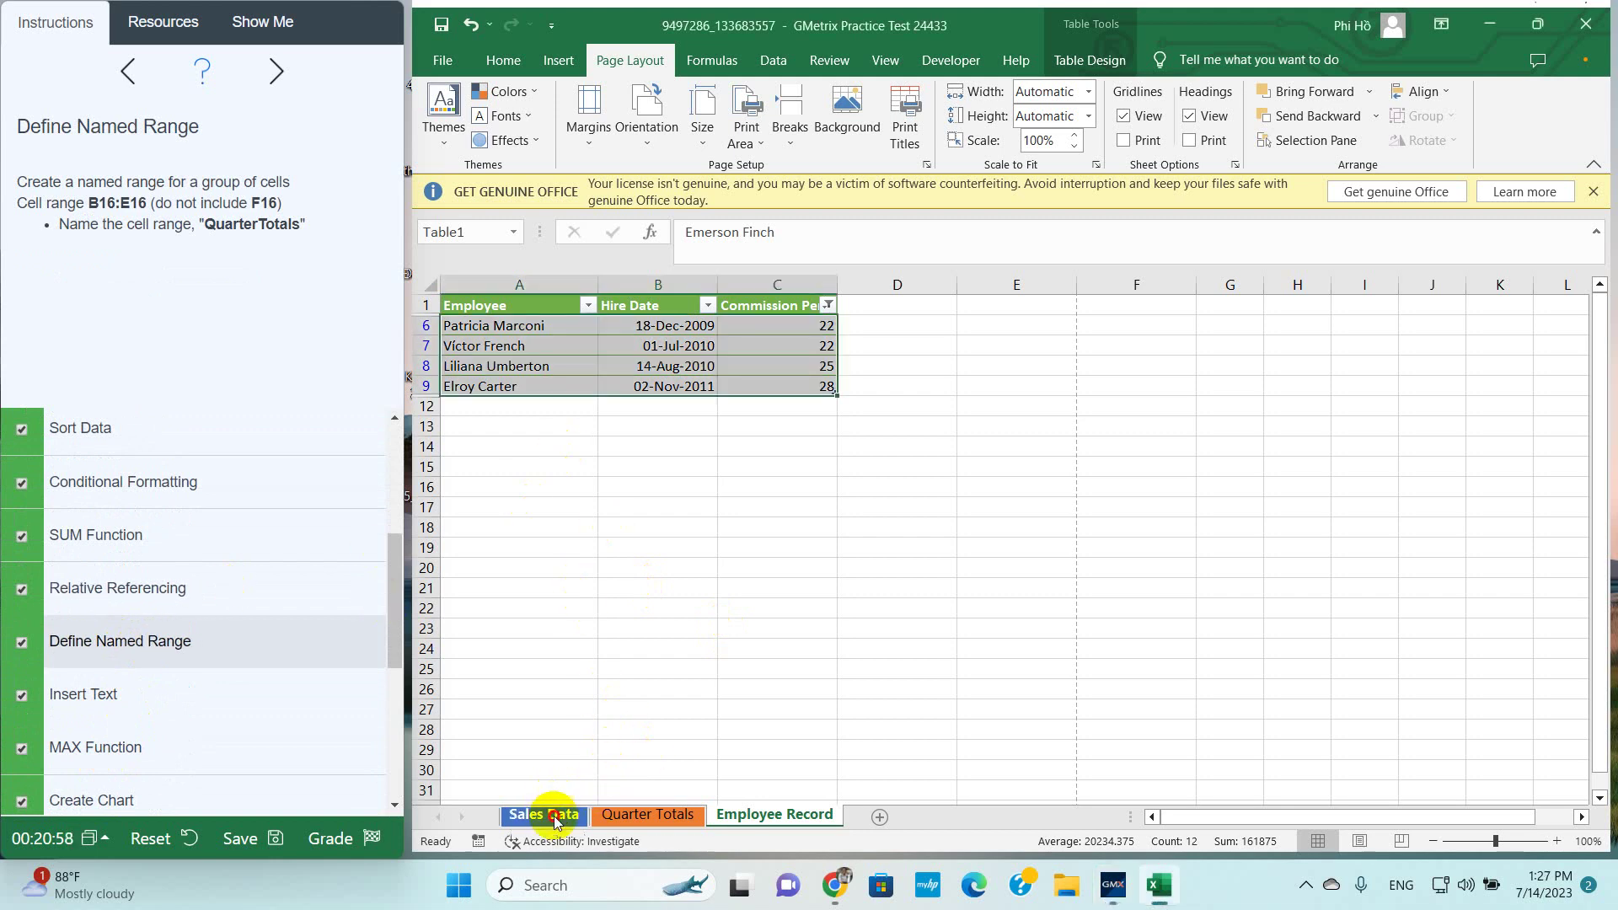
left_click(543, 815)
left_click_drag(626, 564, 937, 553)
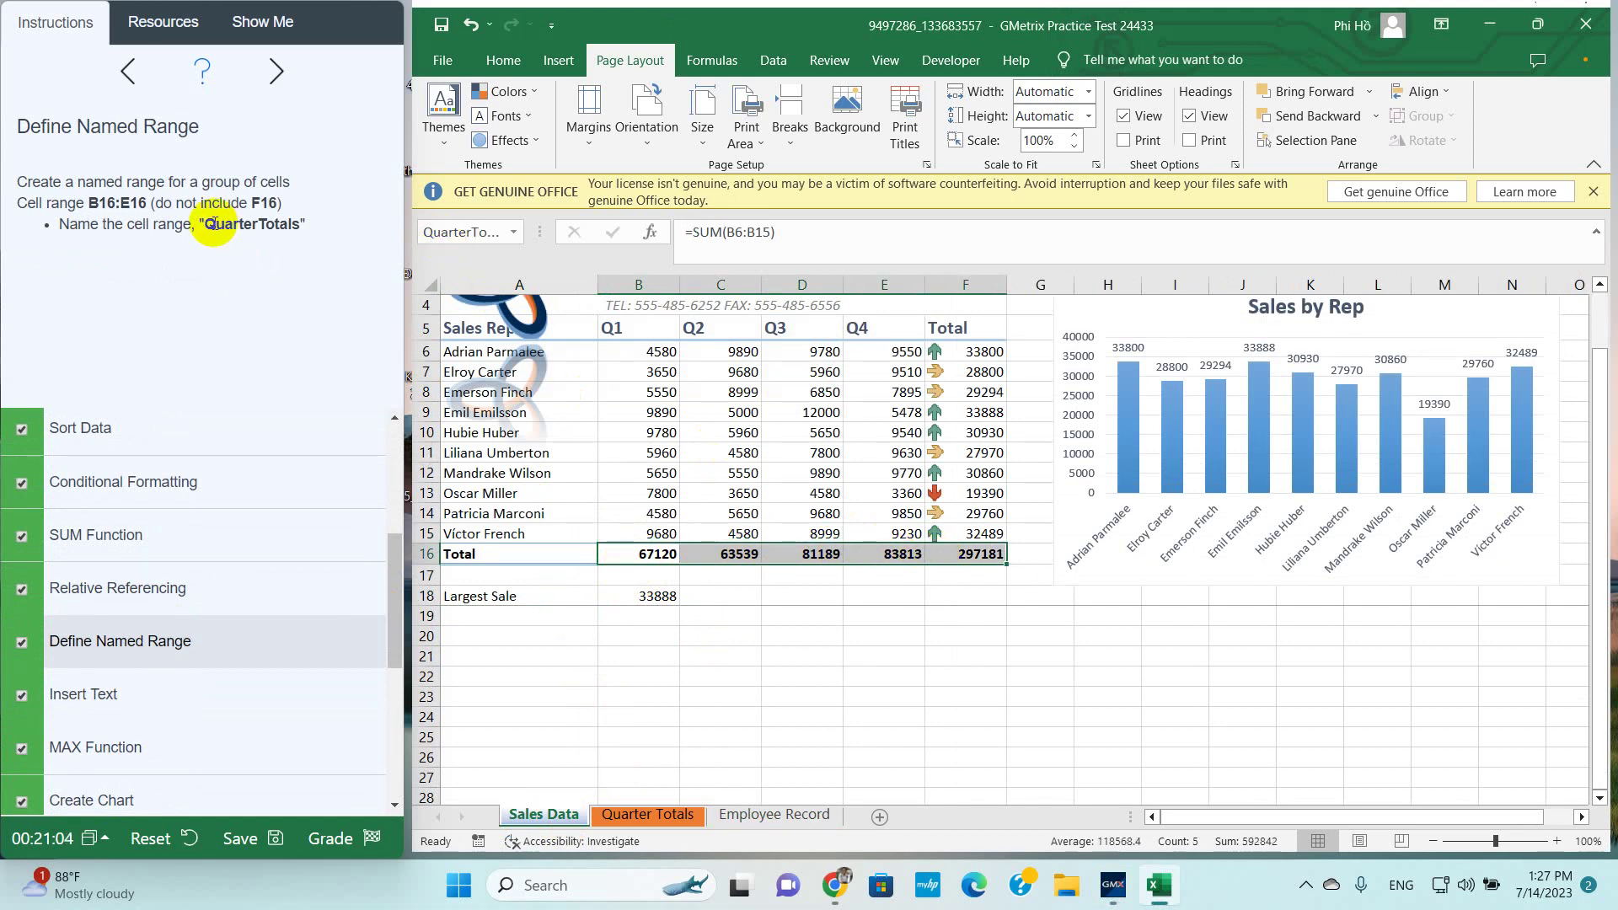
left_click_drag(207, 226, 268, 228)
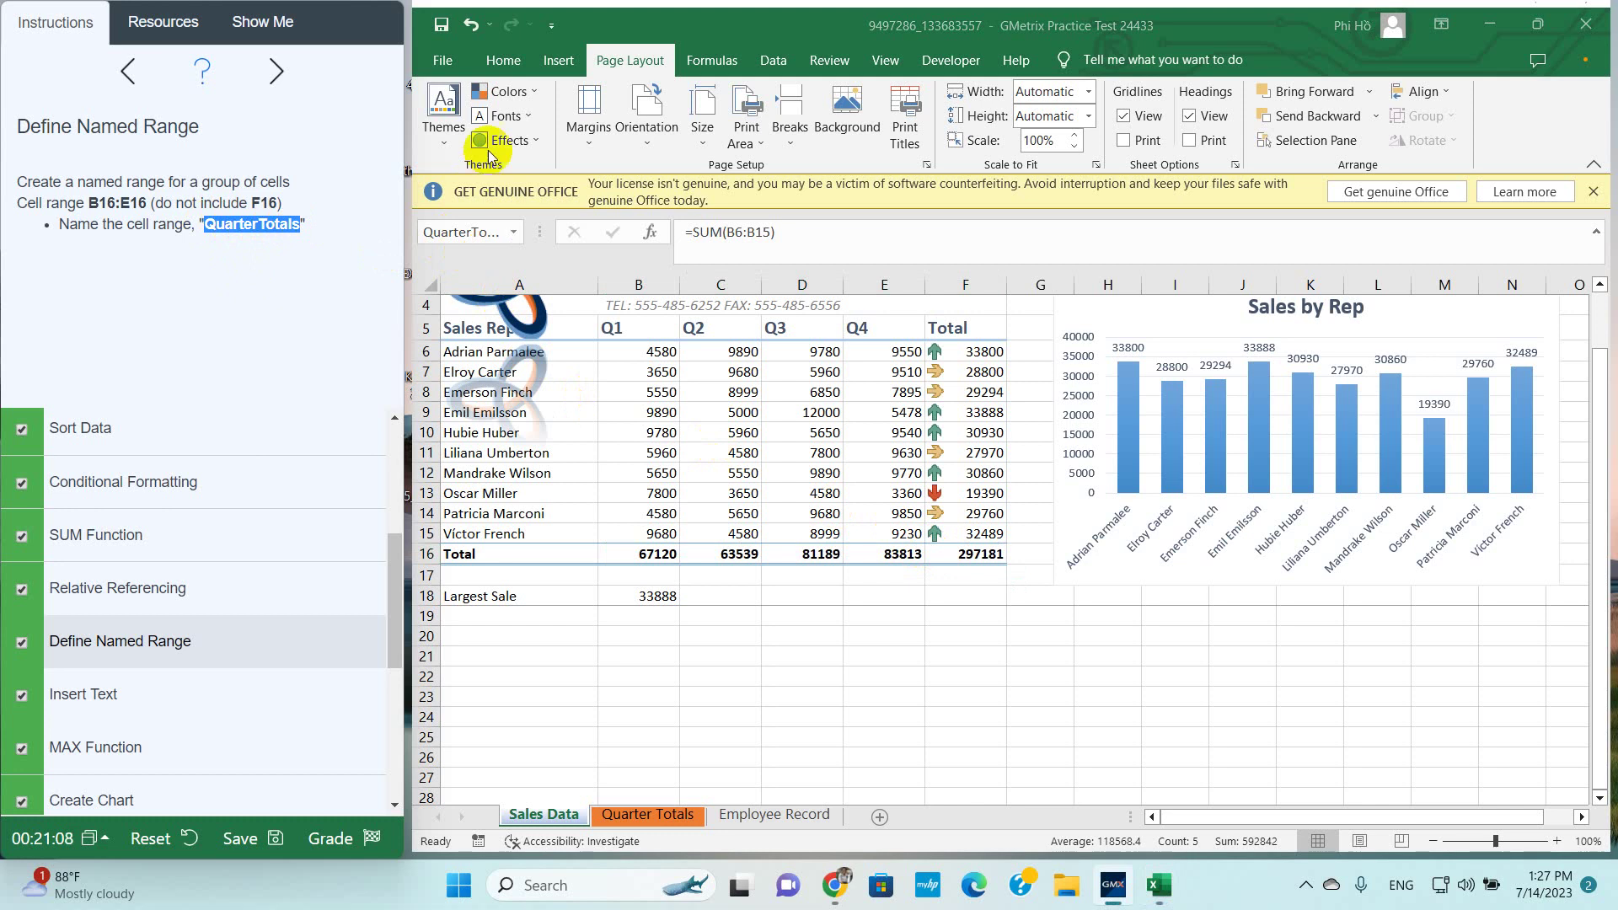
key("ctrl+a")
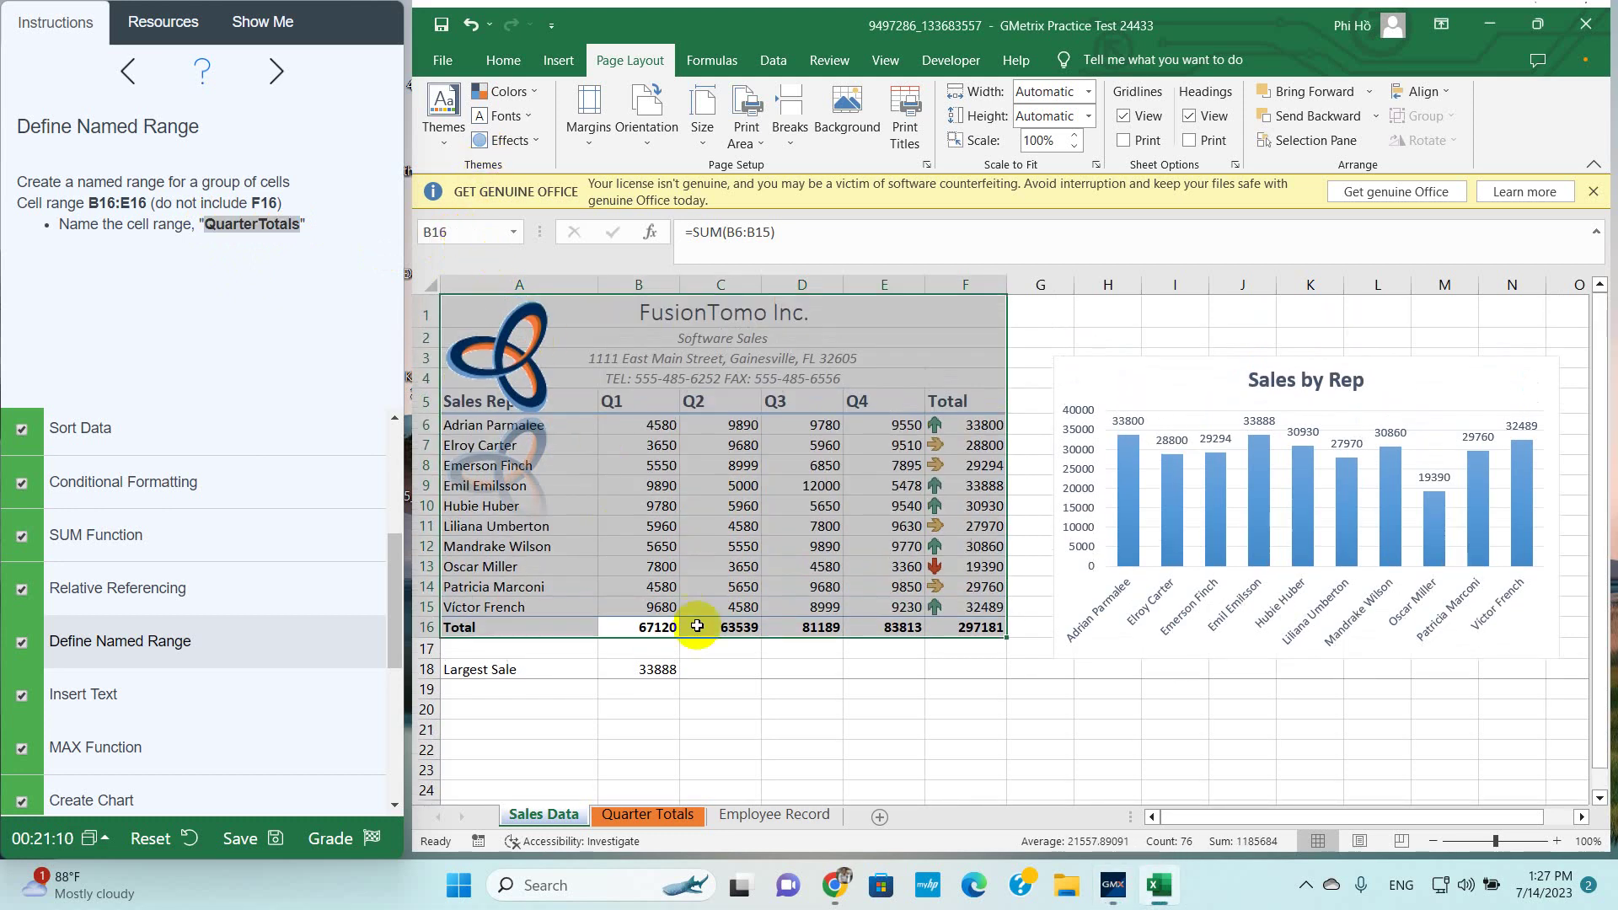
left_click_drag(641, 628, 982, 628)
type("uarterTotals")
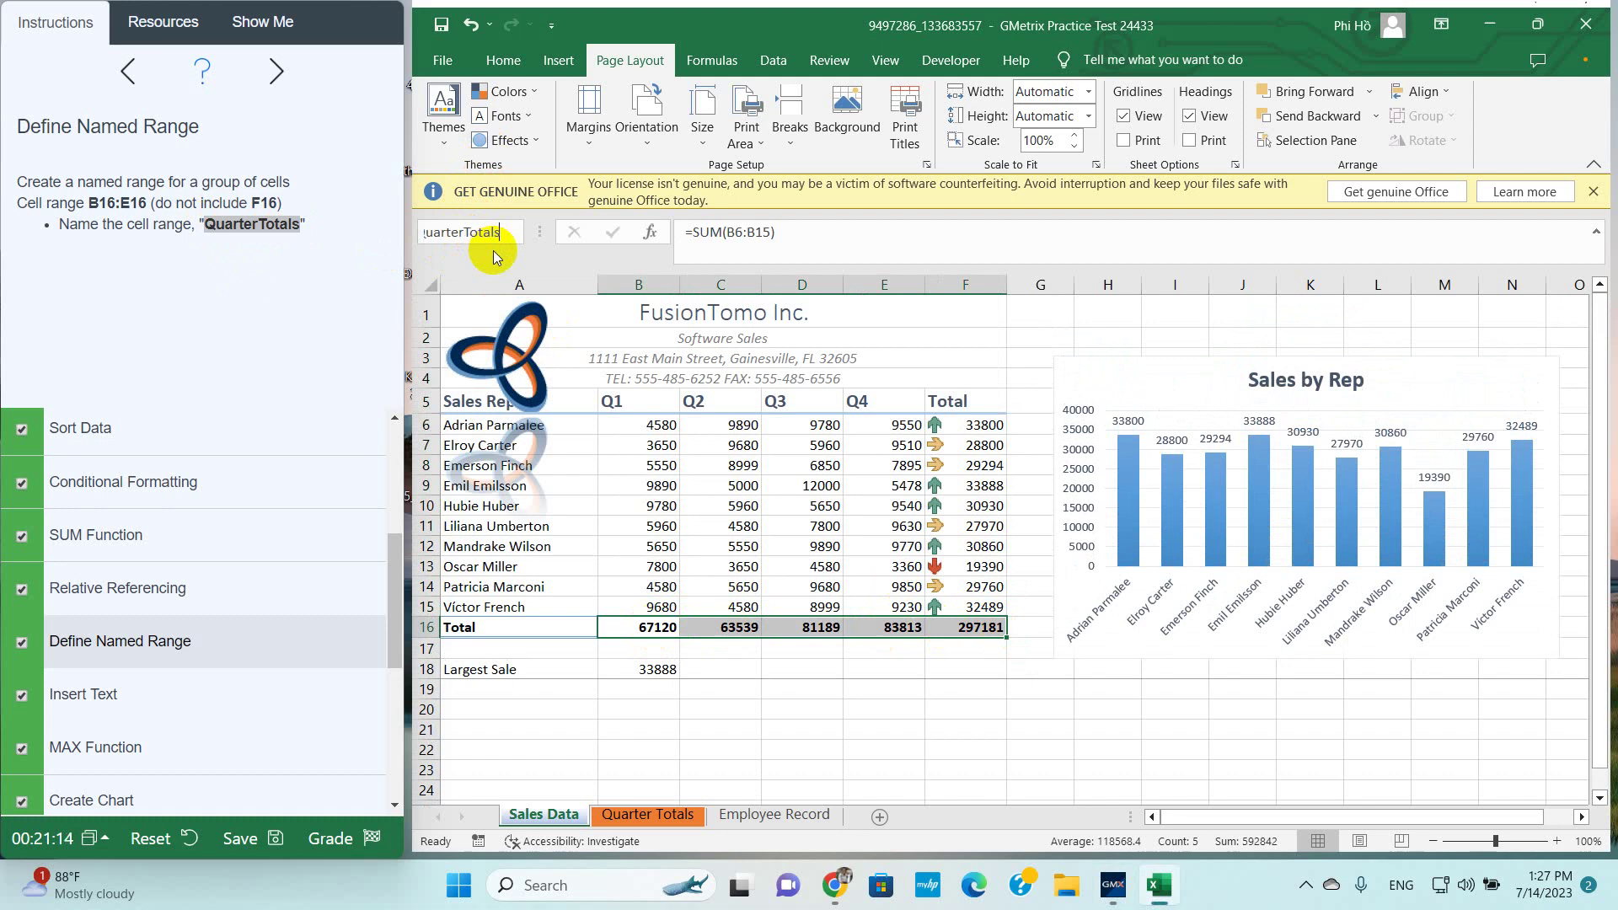
key("Return")
Check the new name in Formulas > Name Manager, then grade the workbook
left_click(712, 60)
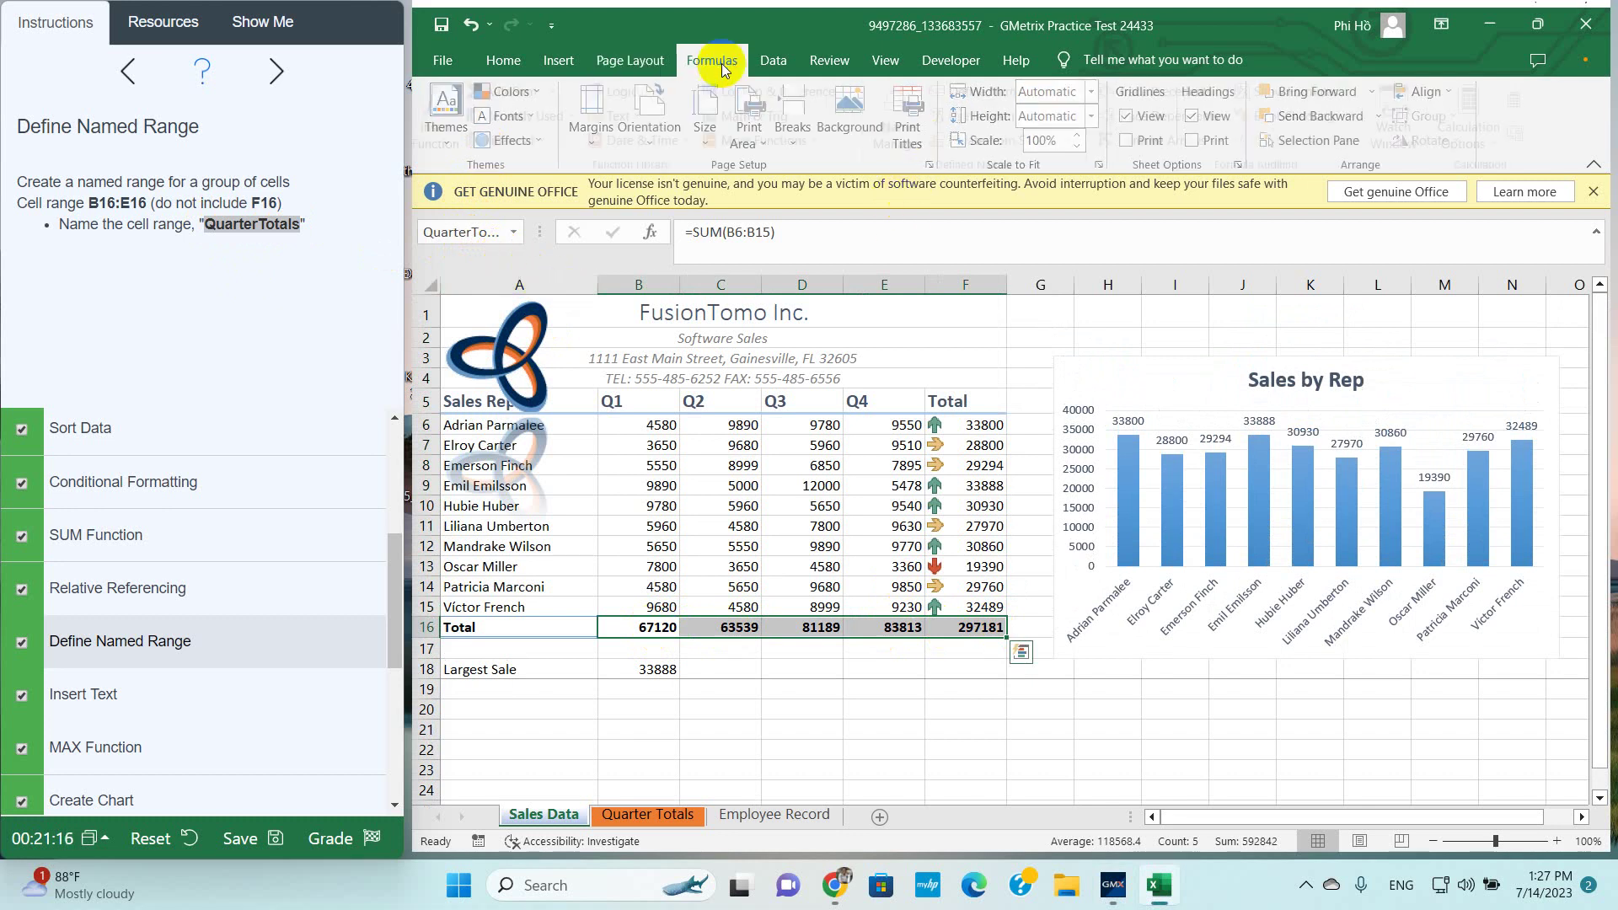
left_click(908, 118)
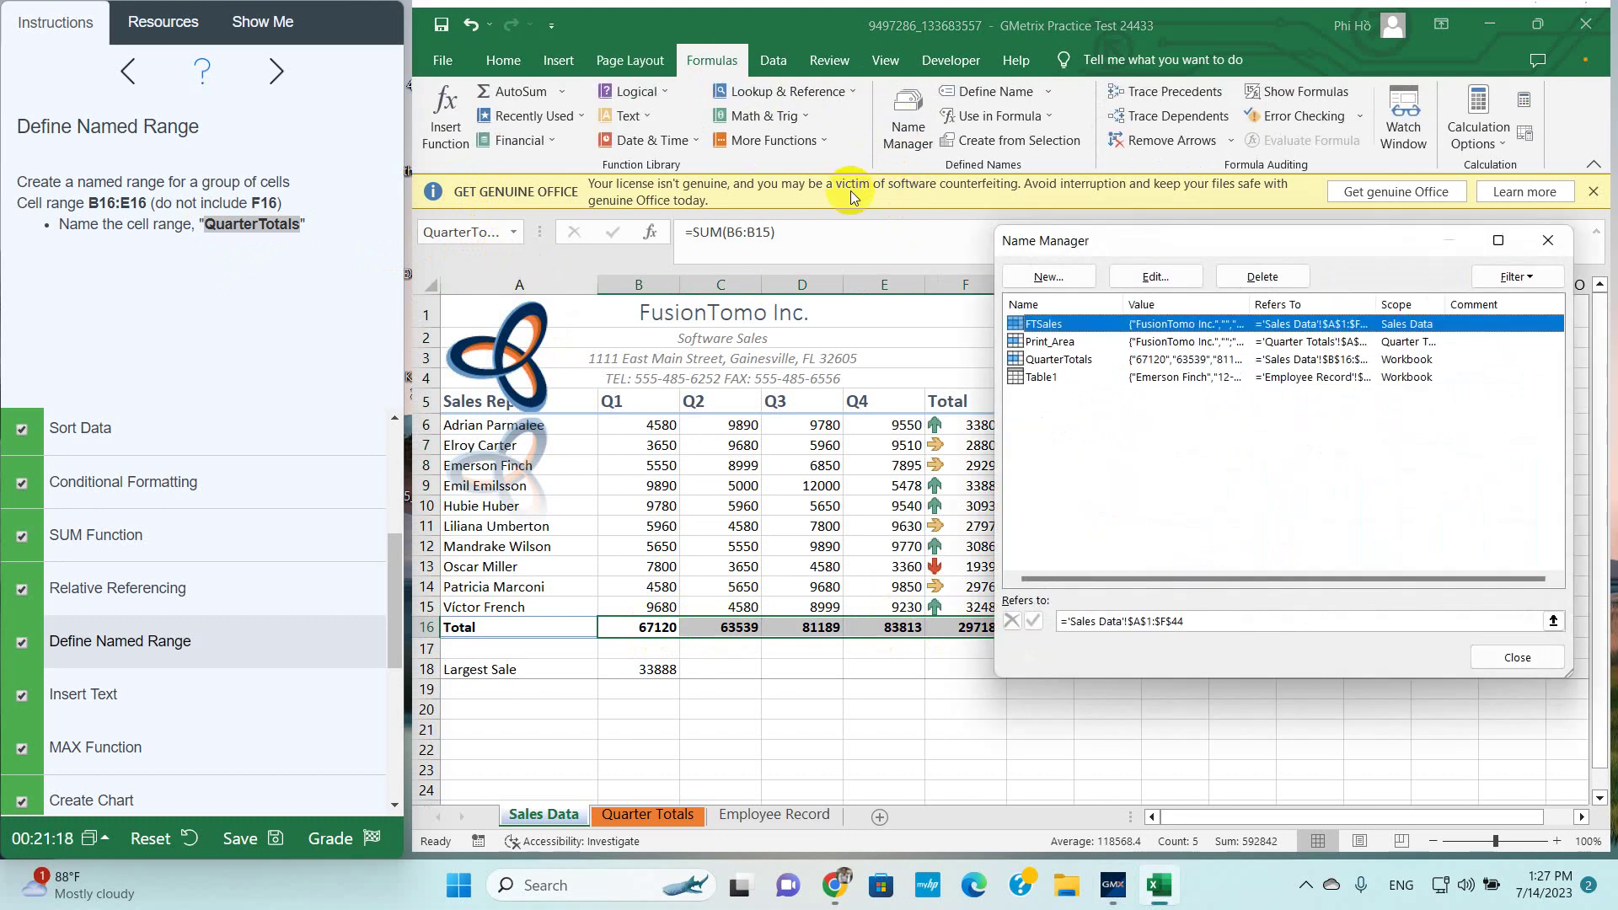
left_click(1513, 656)
mouse_move(86, 885)
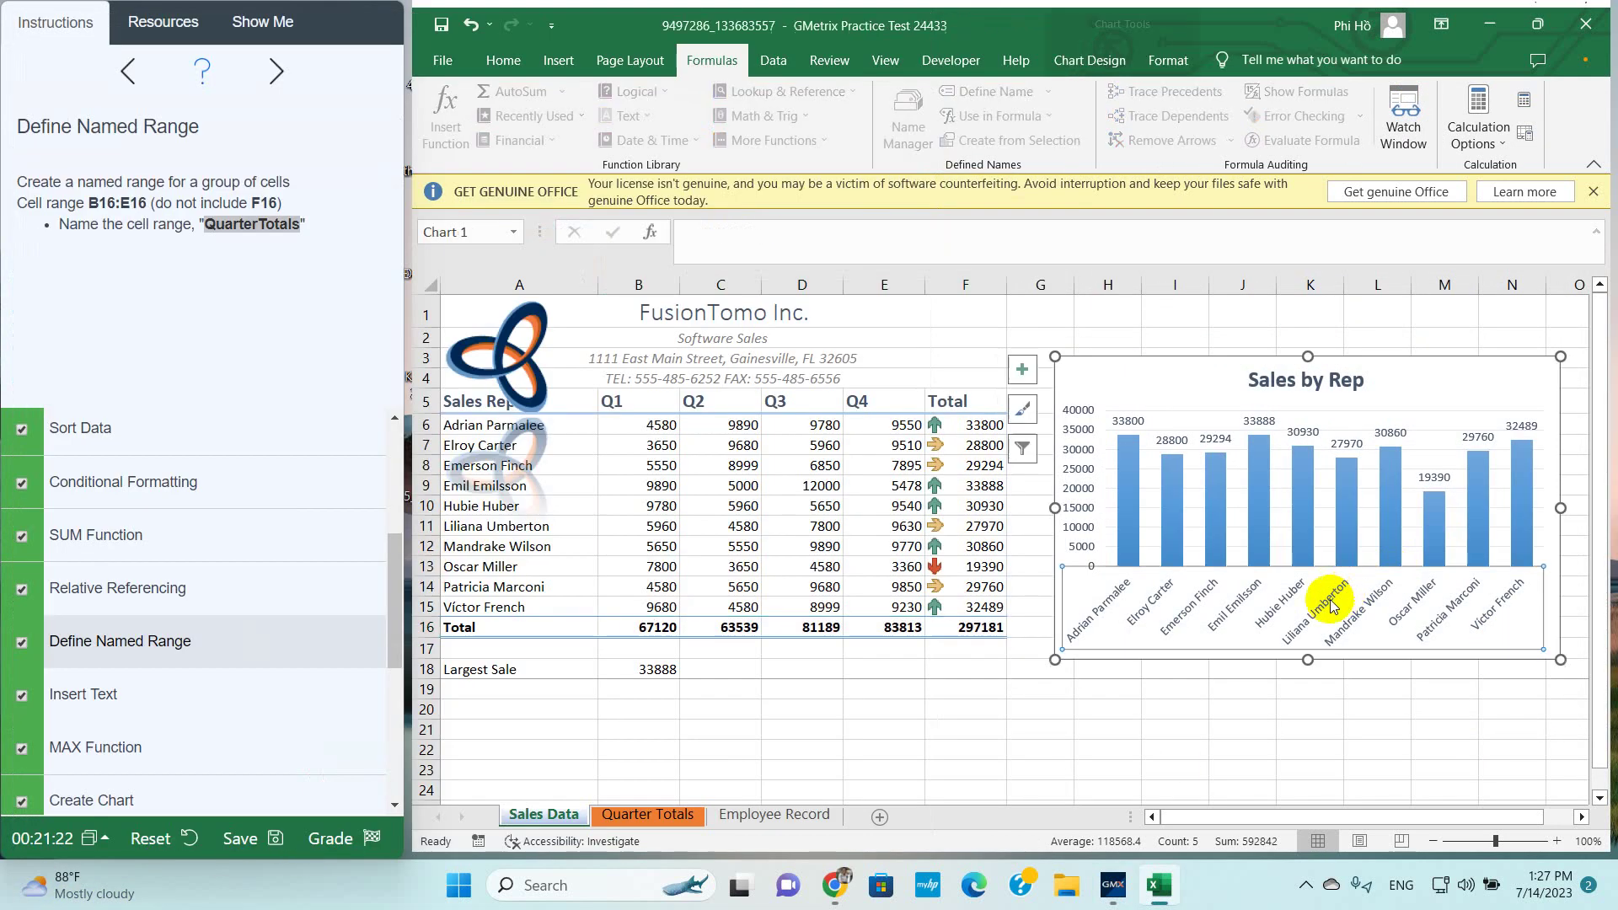
left_click(321, 859)
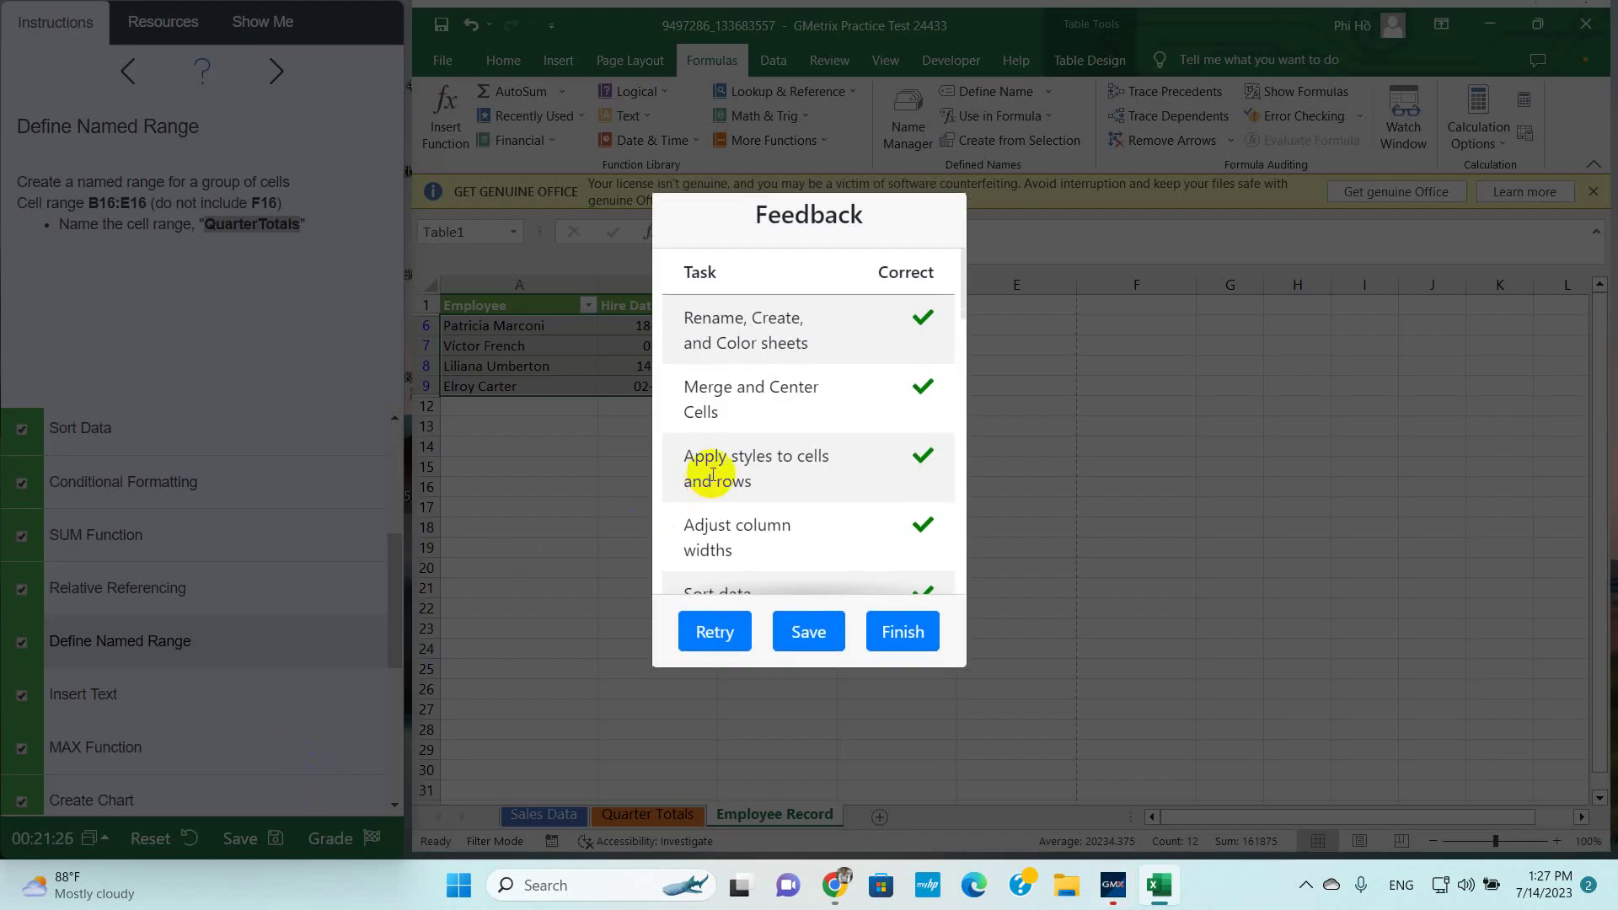
Review the feedback showing Create a named range failed, then close it
scroll(716, 451, "down", 5)
left_click(698, 371)
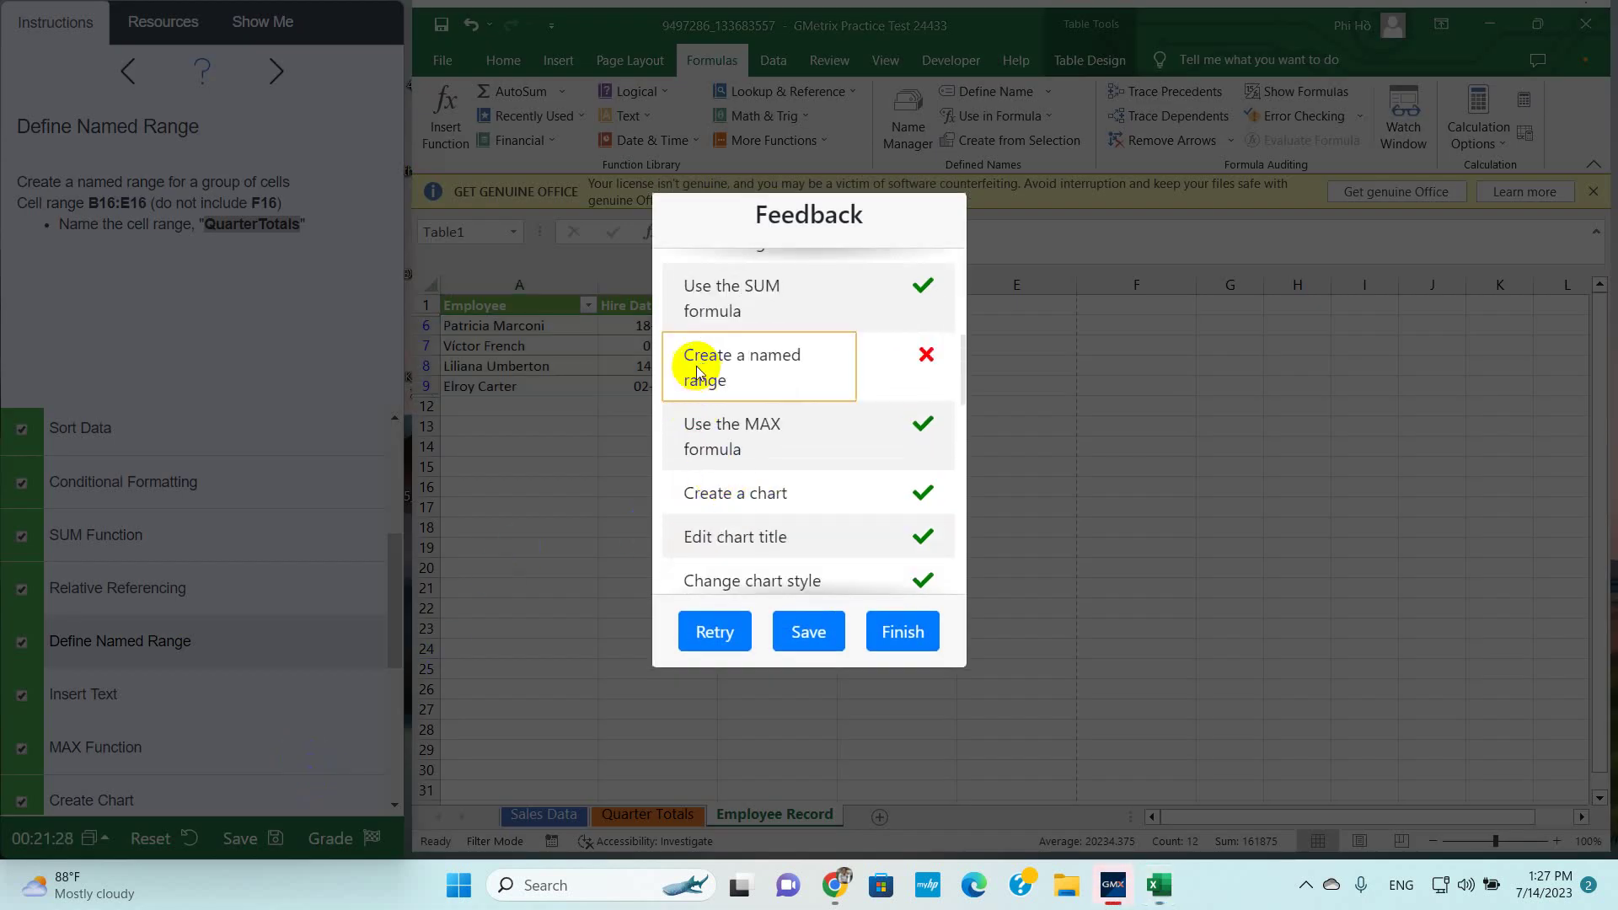
triple_click(688, 363)
scroll(777, 397, "up", 1)
scroll(777, 405, "up", 2)
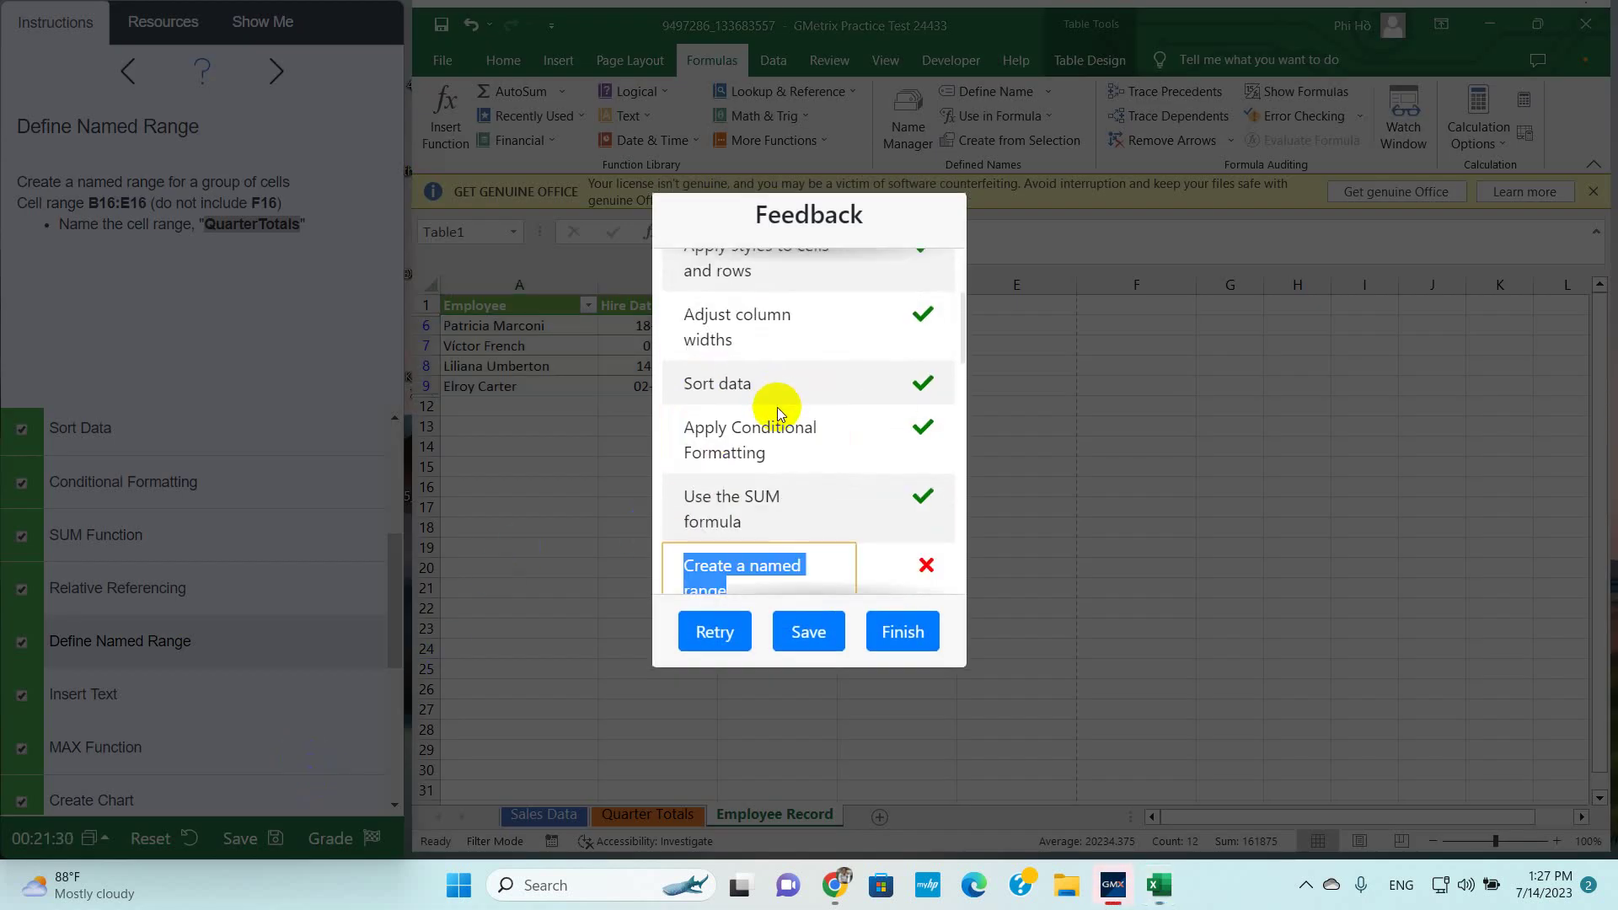
scroll(777, 407, "down", 2)
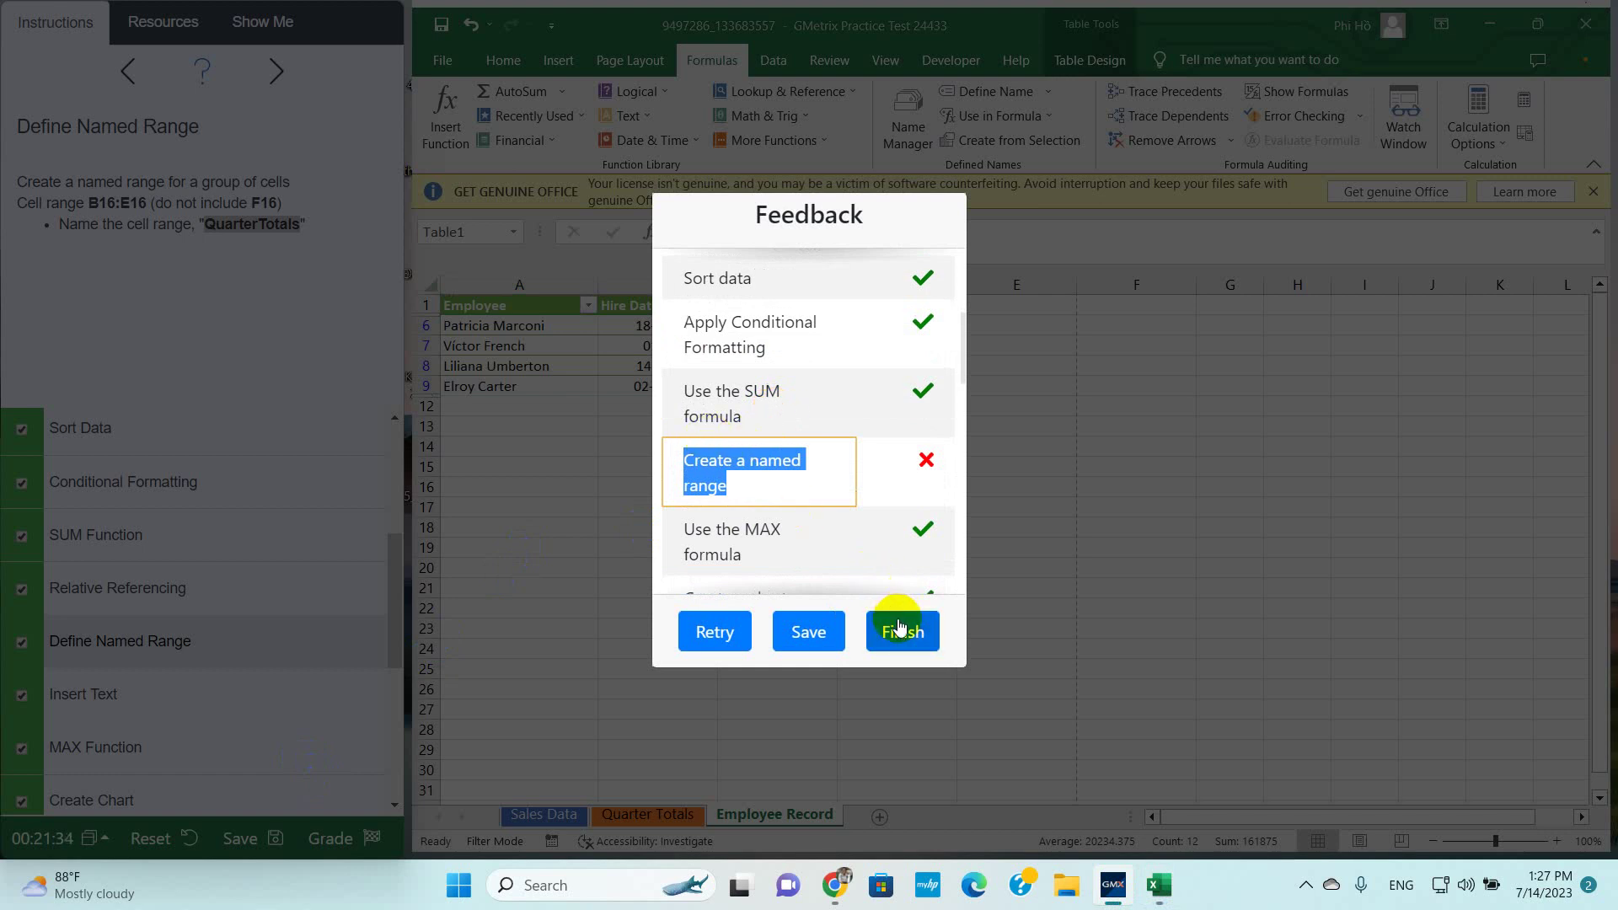
left_click(714, 632)
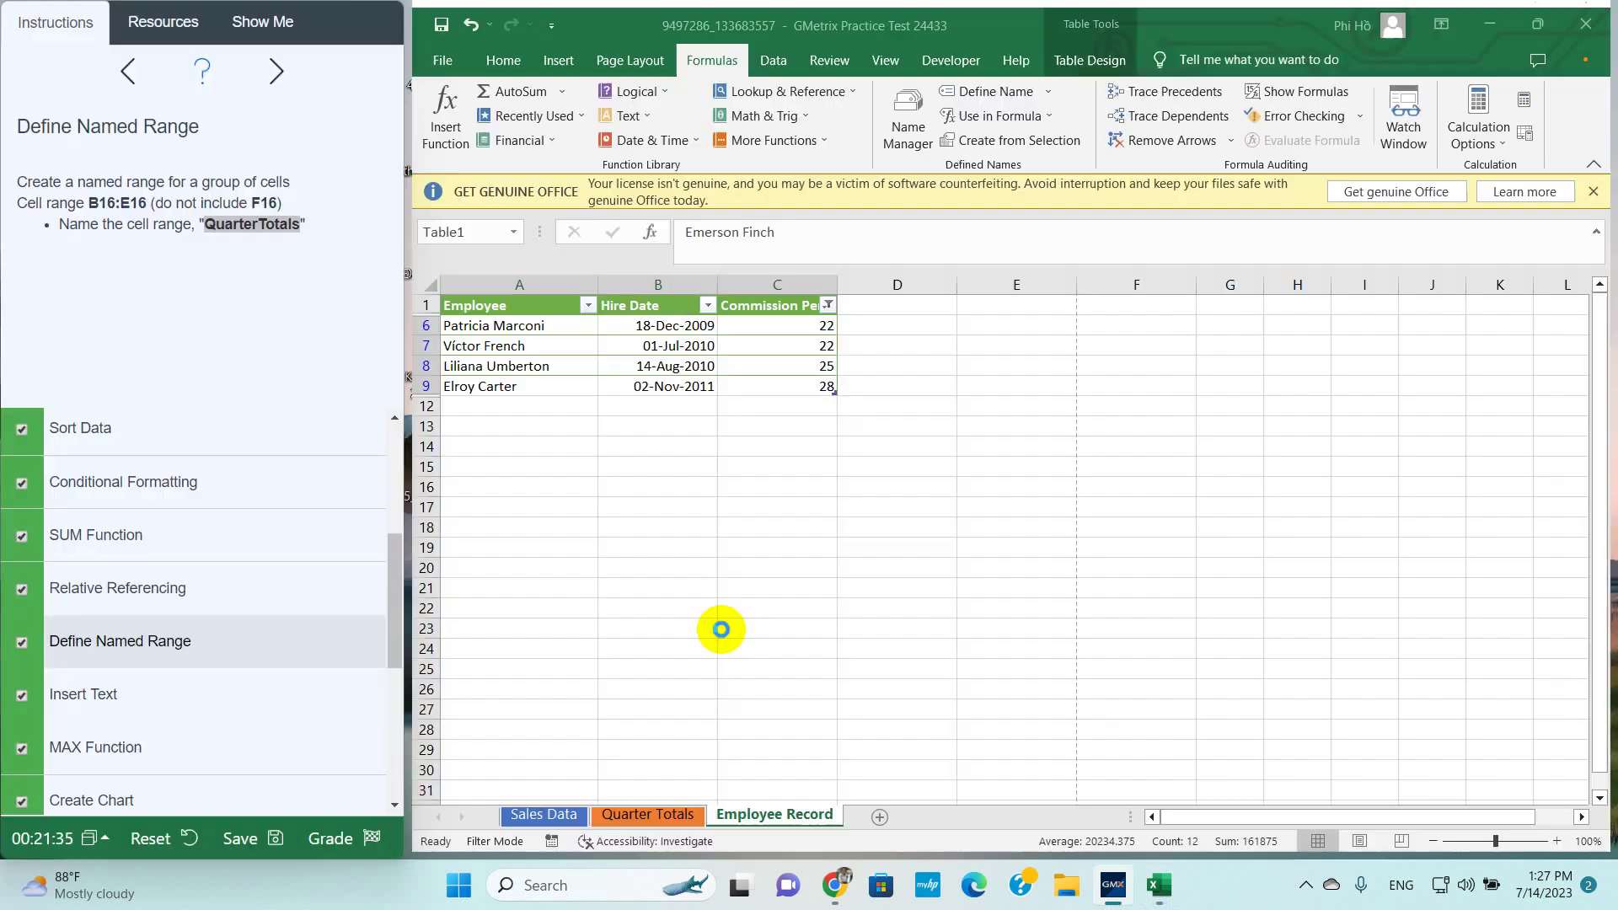
Browse the SUM Function and Relative Referencing instructions, ending back on Define Named Range
left_click(112, 590)
left_click(114, 544)
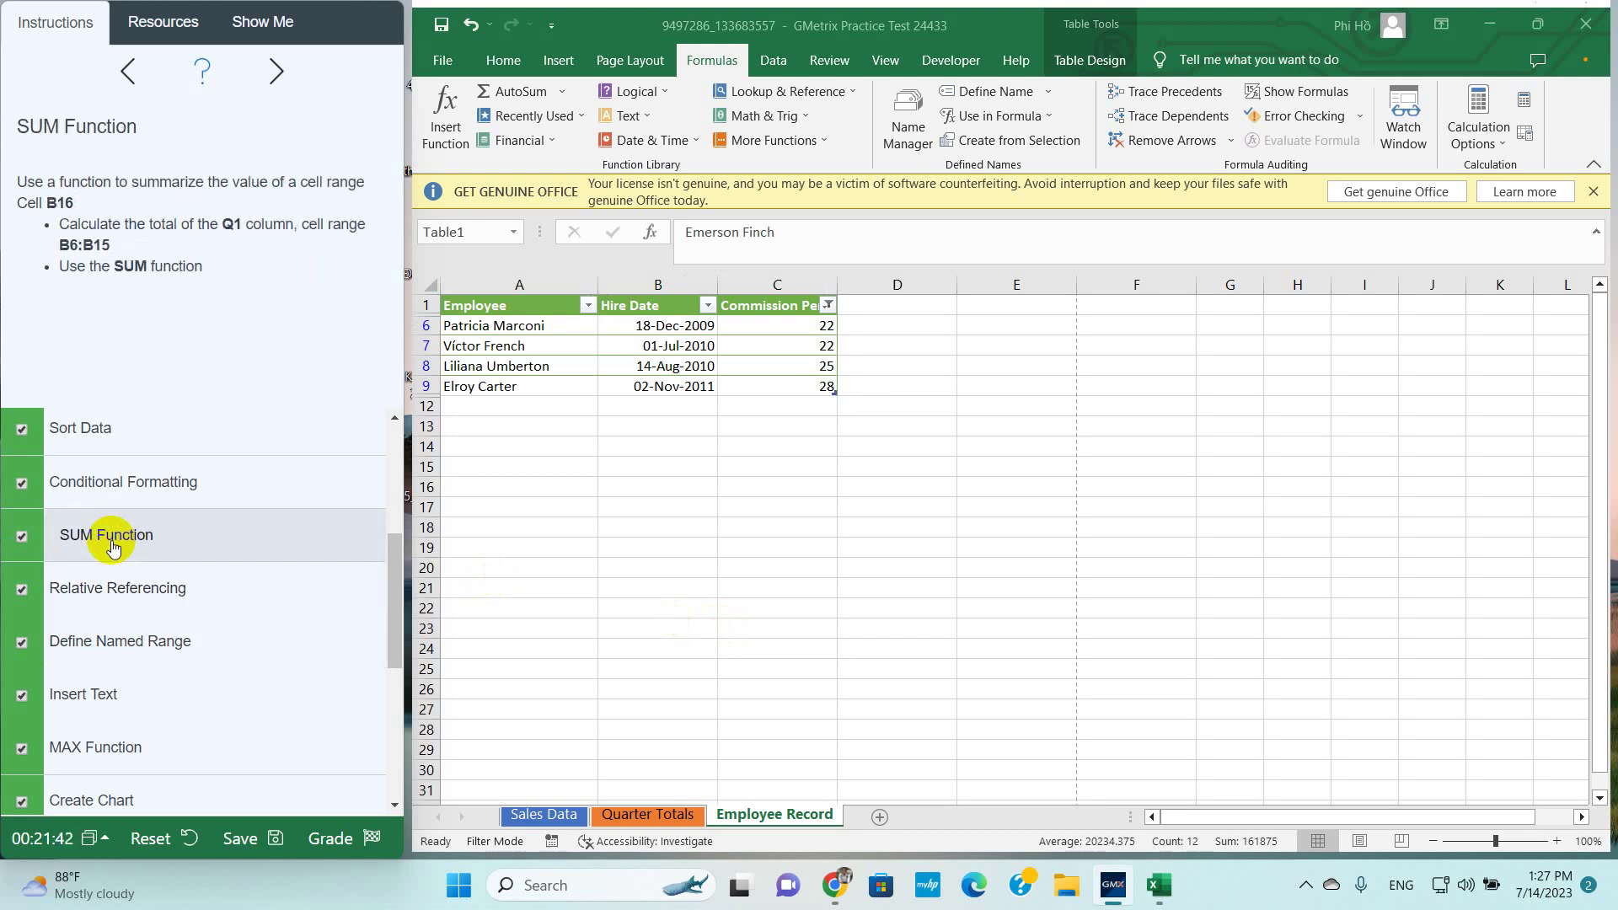
left_click(139, 600)
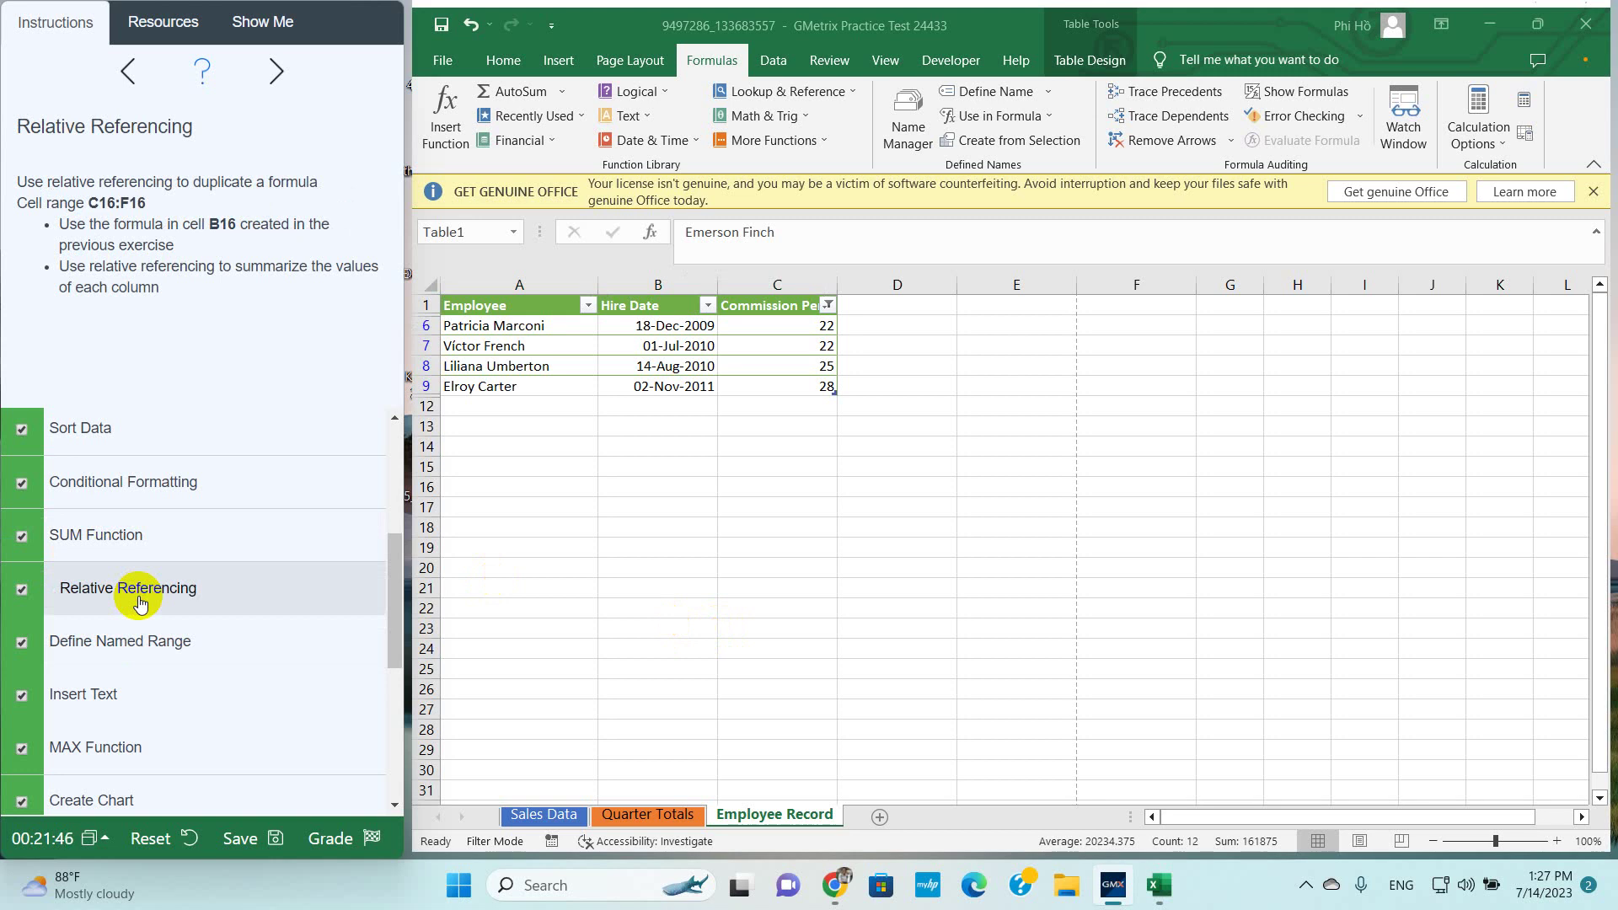
left_click(160, 639)
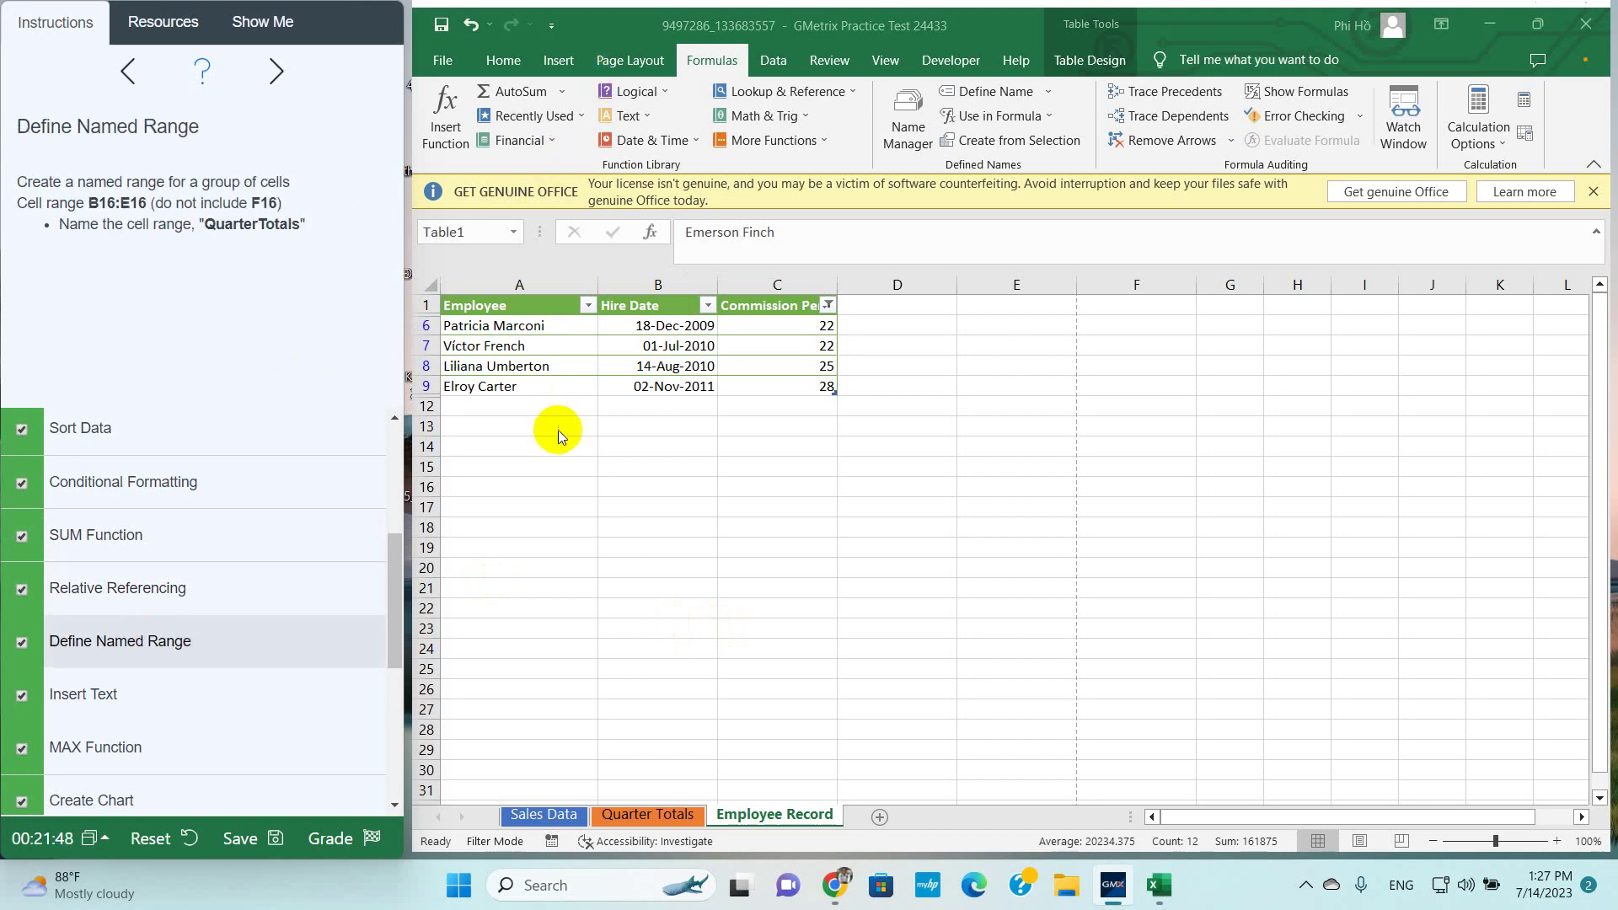
Delete QuarterTotals in Name Manager, leaving FTSales, Print_Area and Table1
left_click(544, 814)
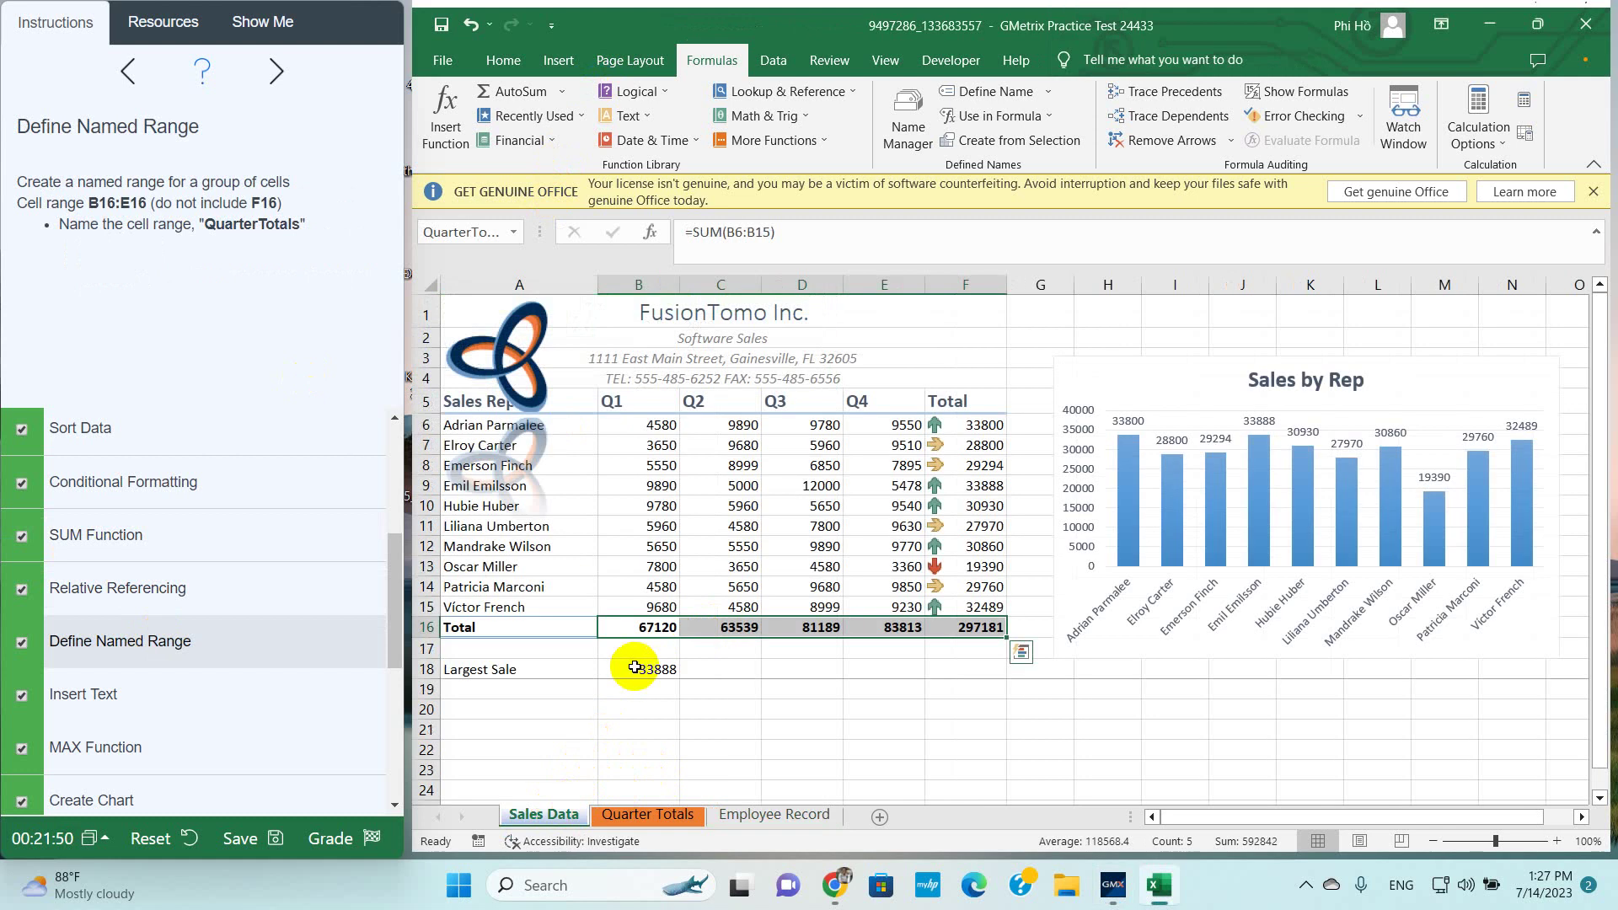
left_click(908, 113)
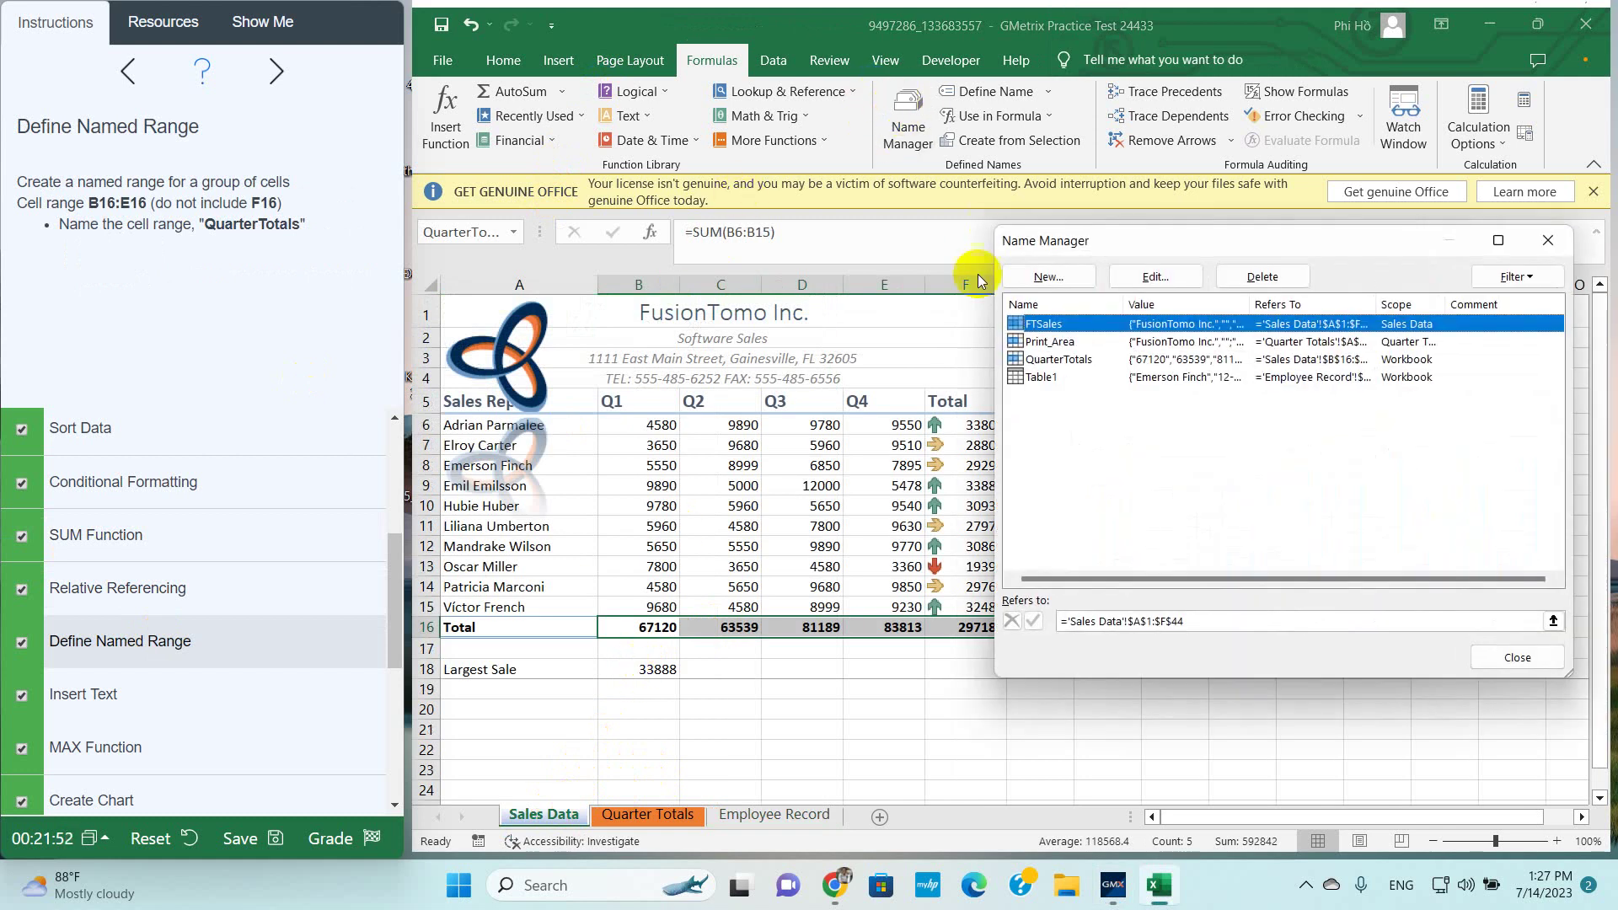
left_click(1080, 371)
left_click(1270, 279)
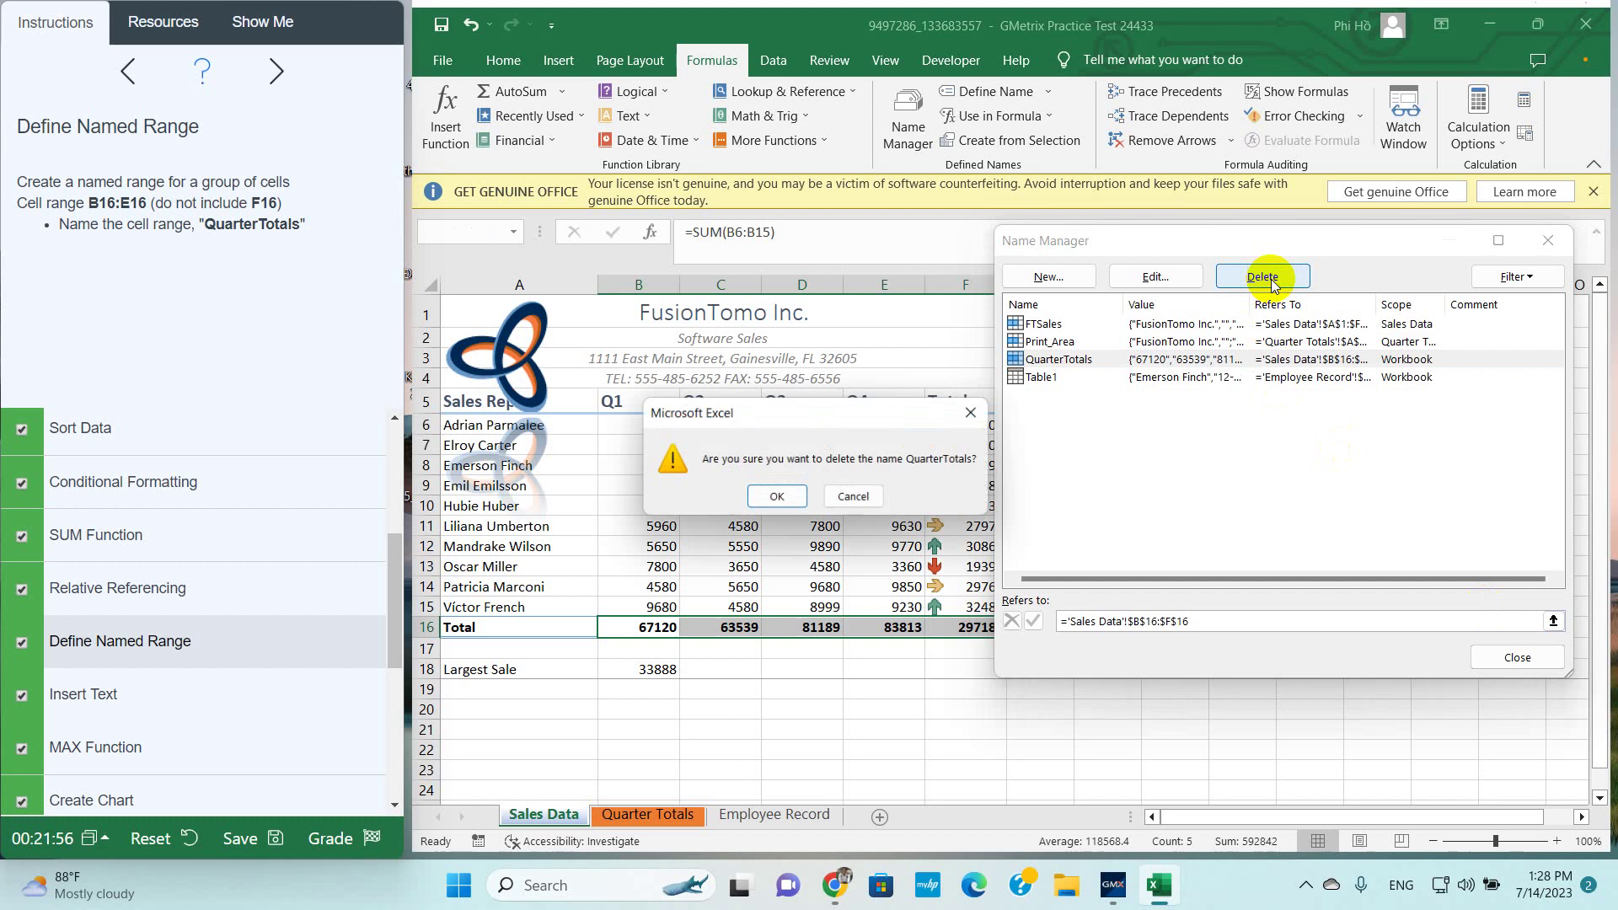
left_click(776, 496)
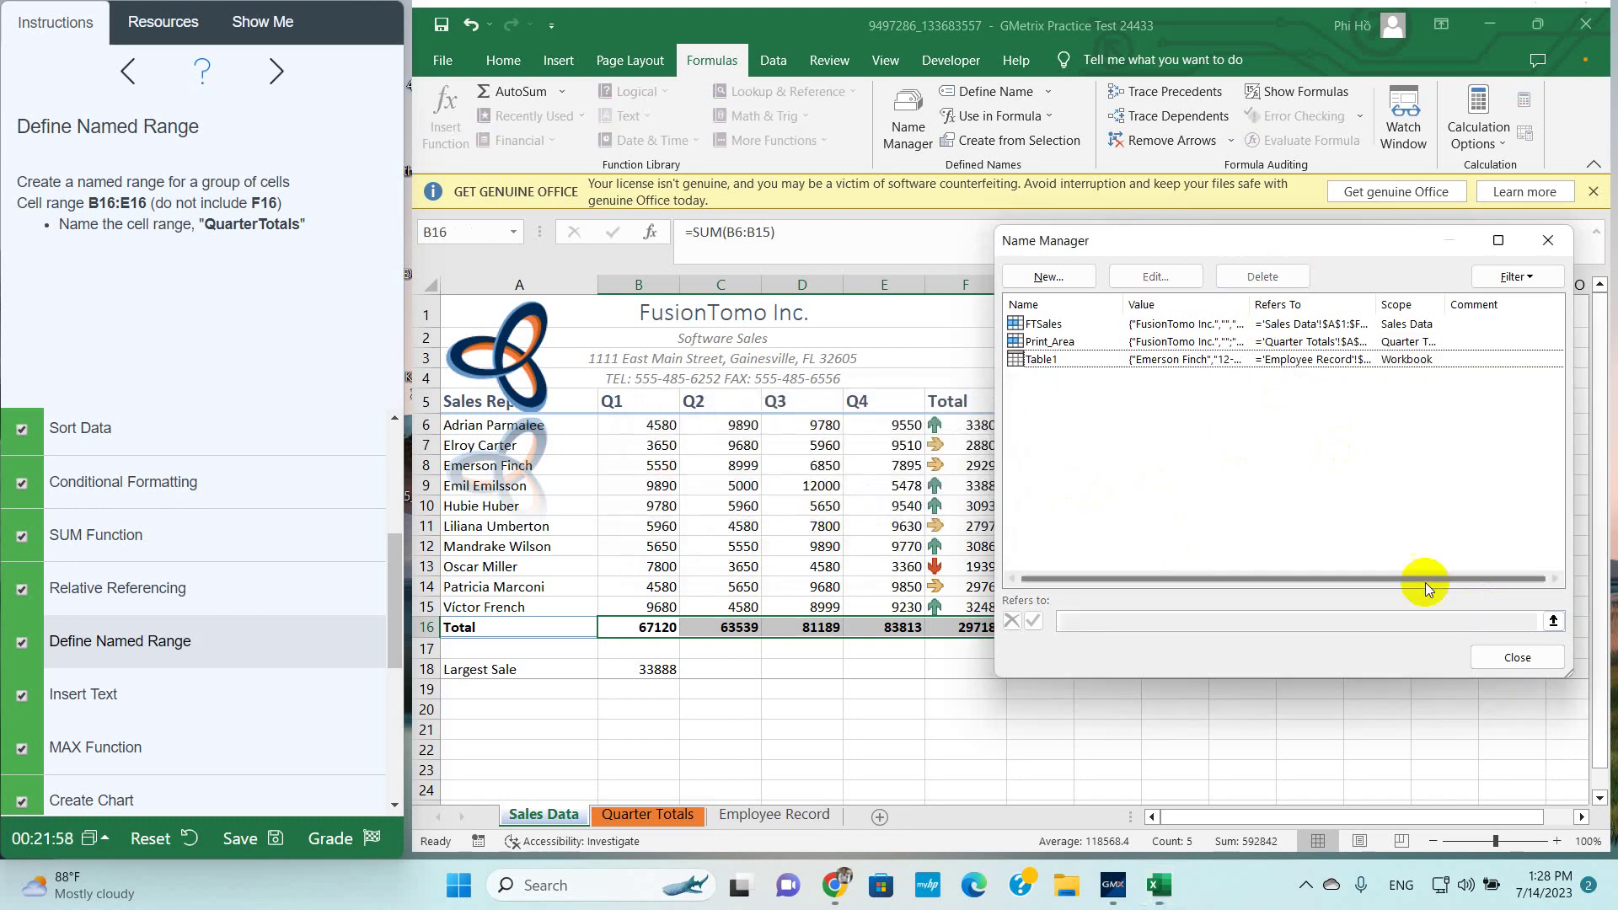
left_click(1517, 657)
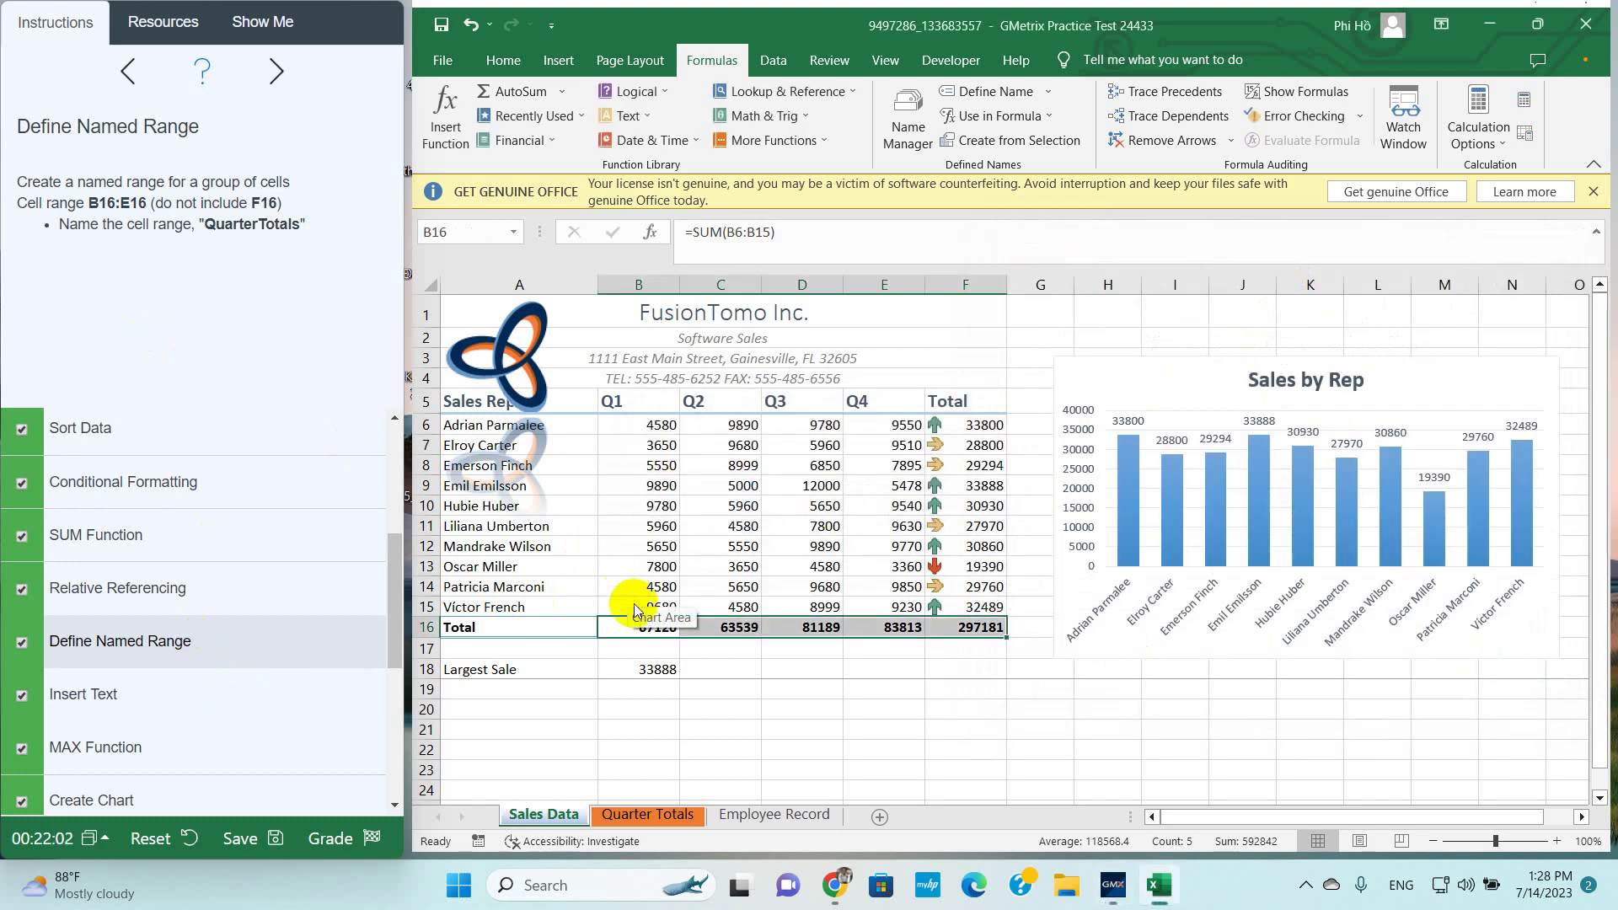
Name B16:E16 QuarterTotals using text copied from the instructions, then regrade
left_click_drag(638, 627, 885, 627)
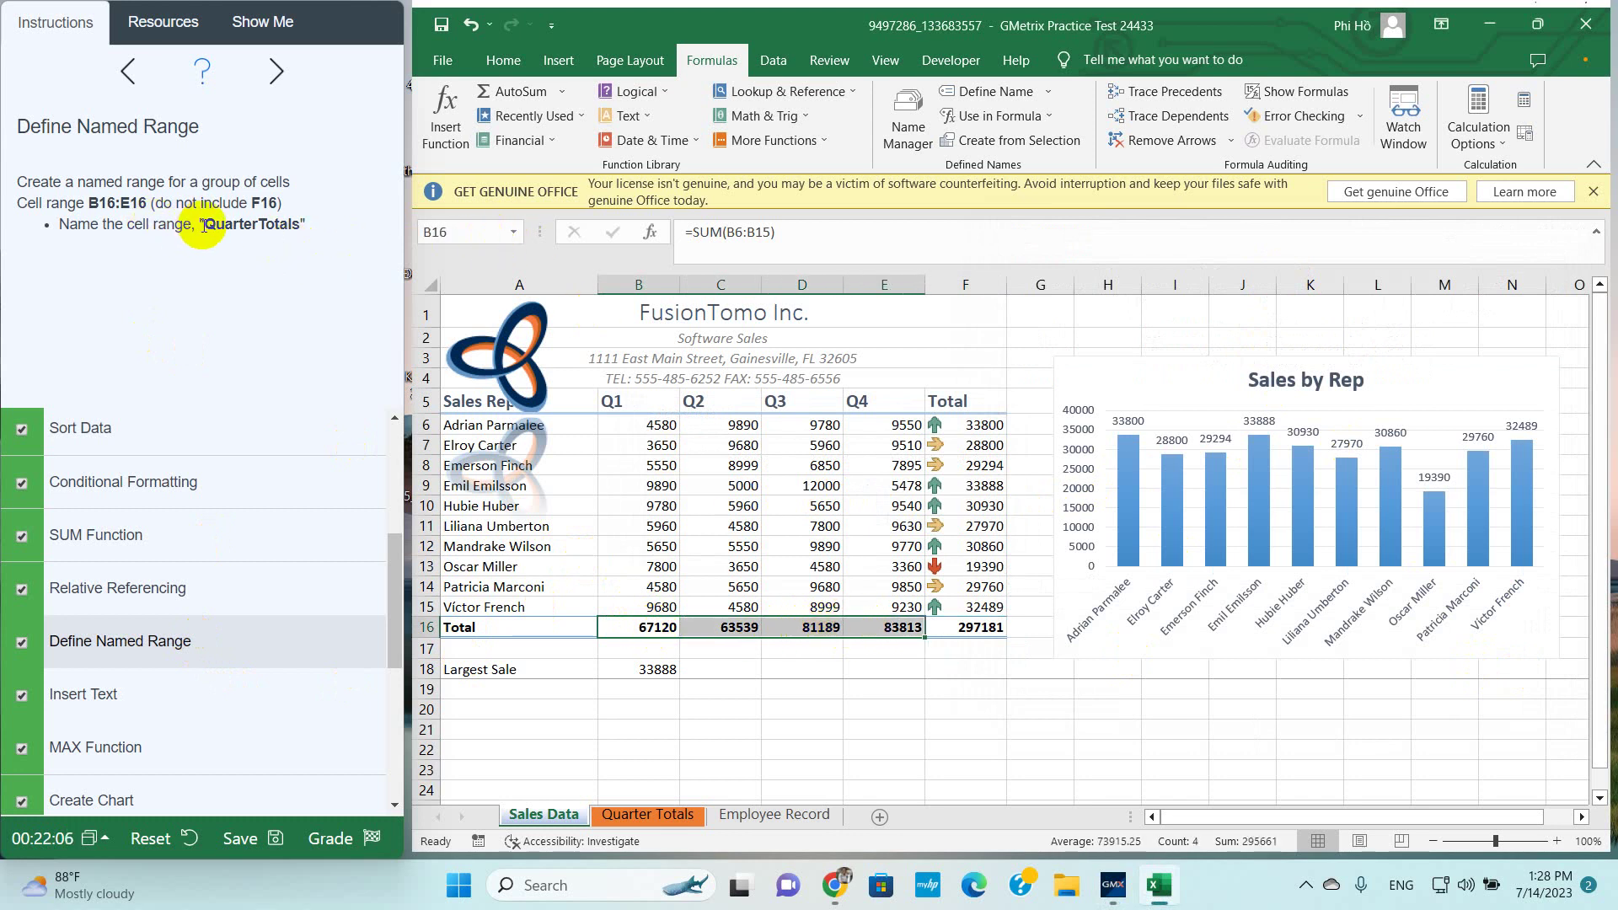
left_click_drag(203, 226, 289, 226)
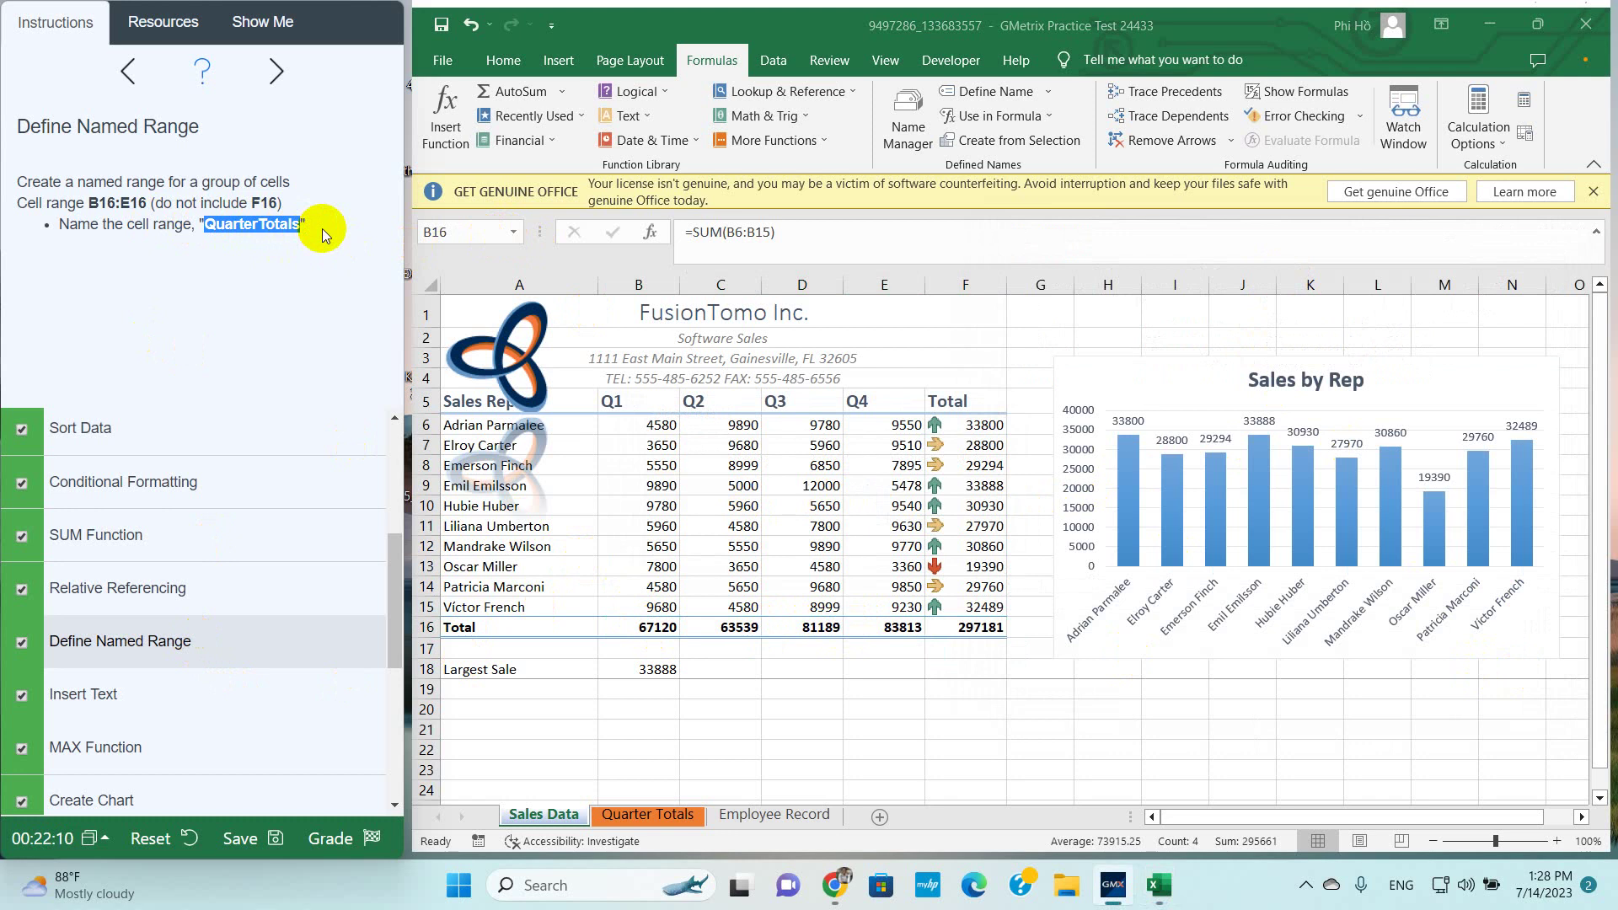
left_click(460, 253)
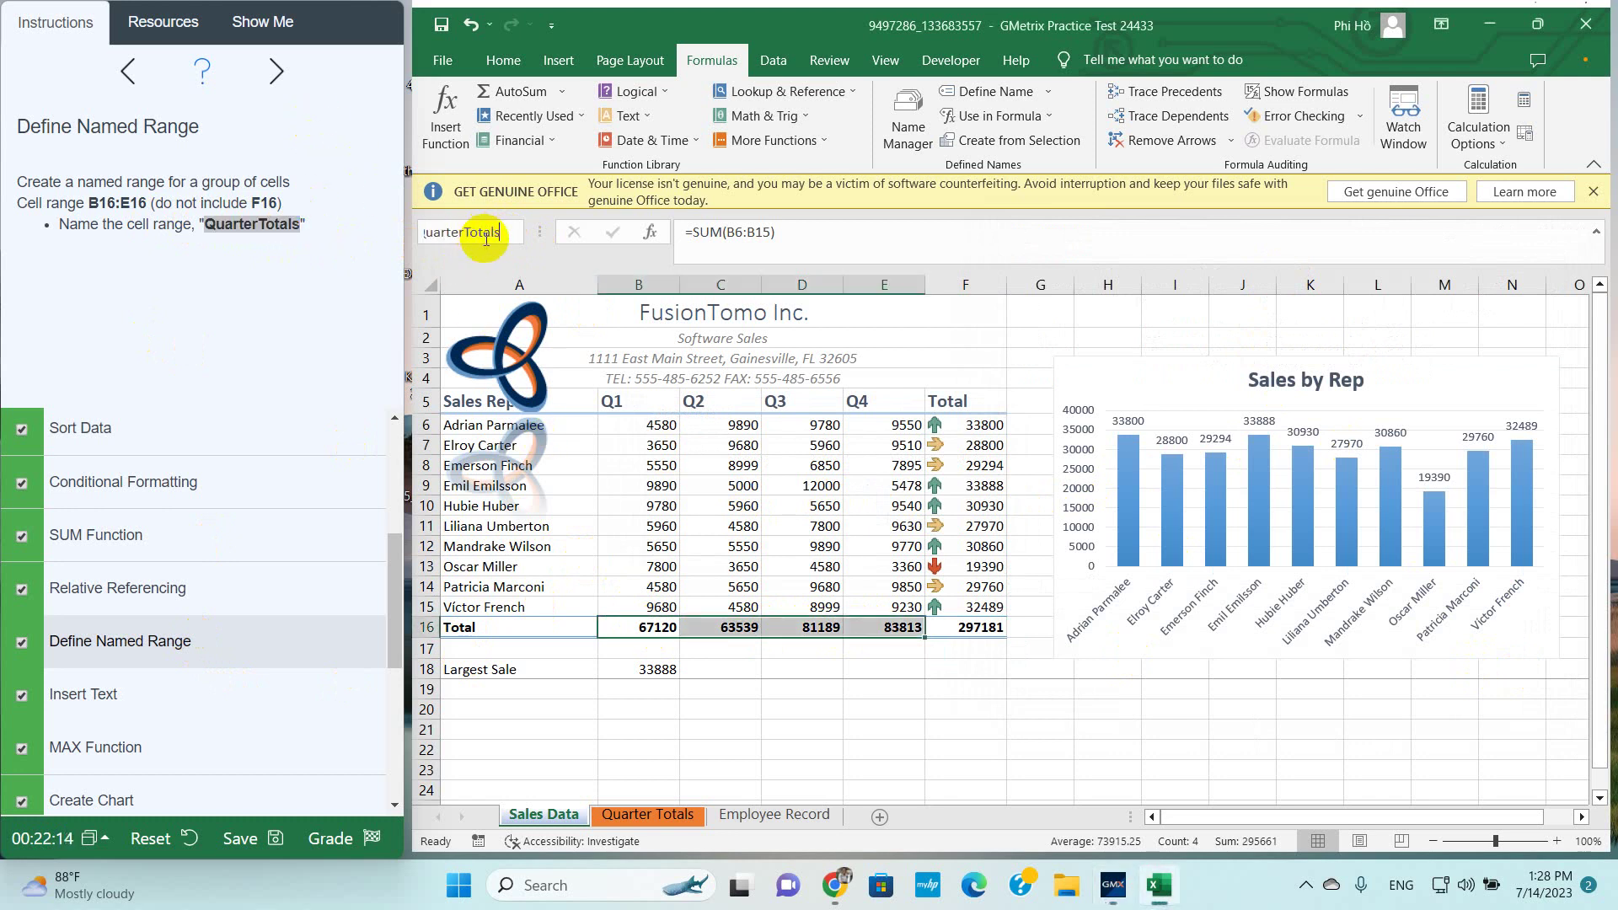
key("Return")
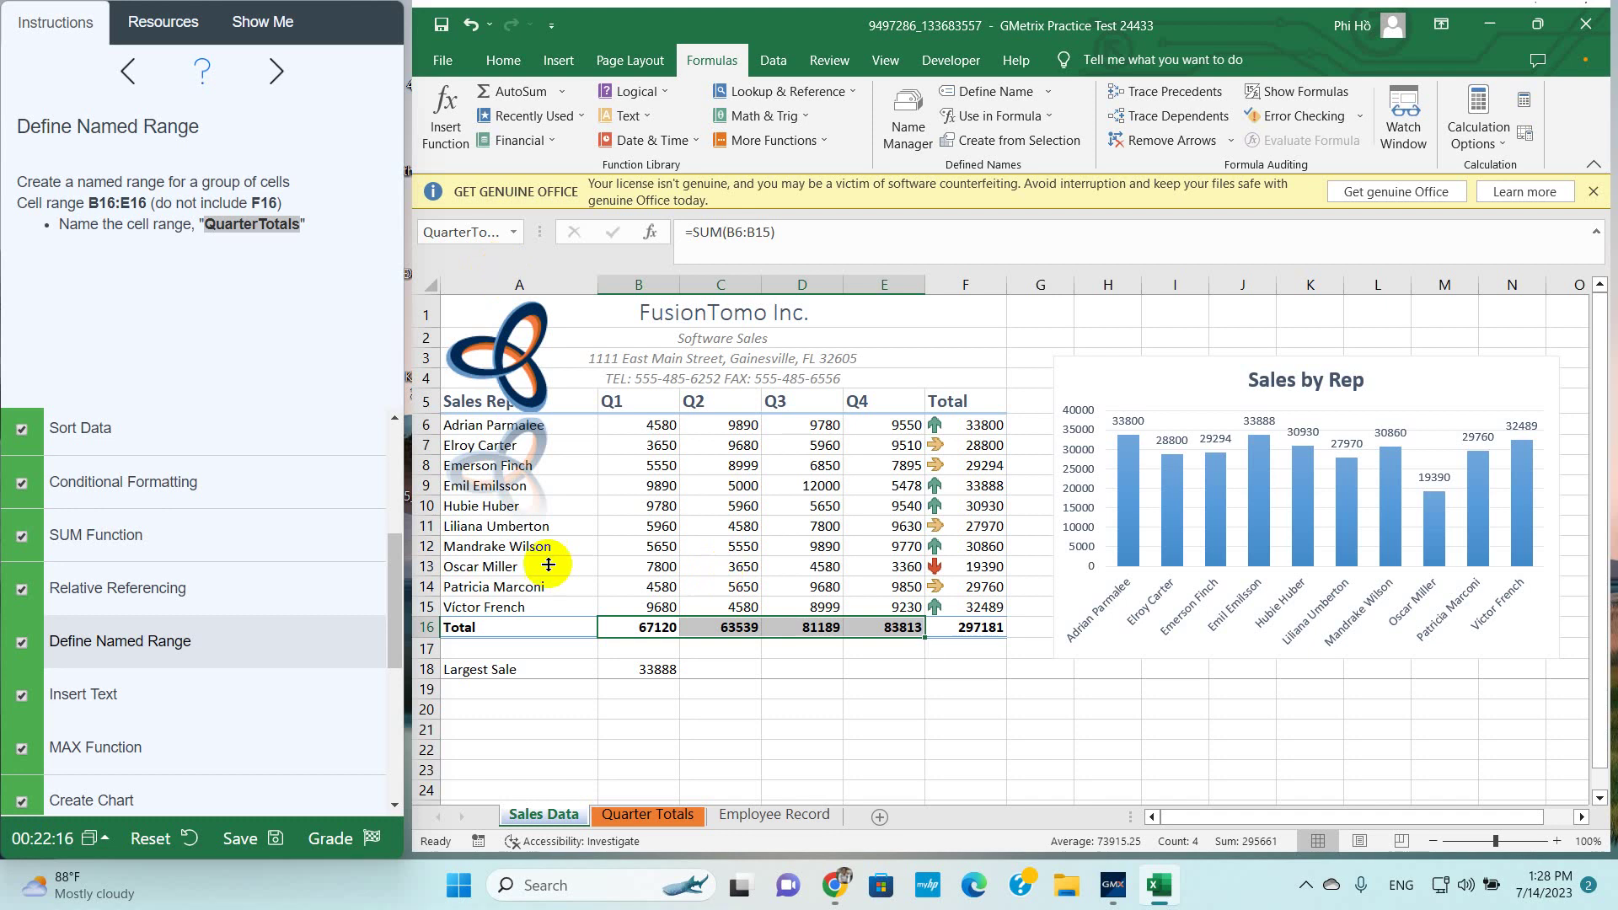
left_click(339, 838)
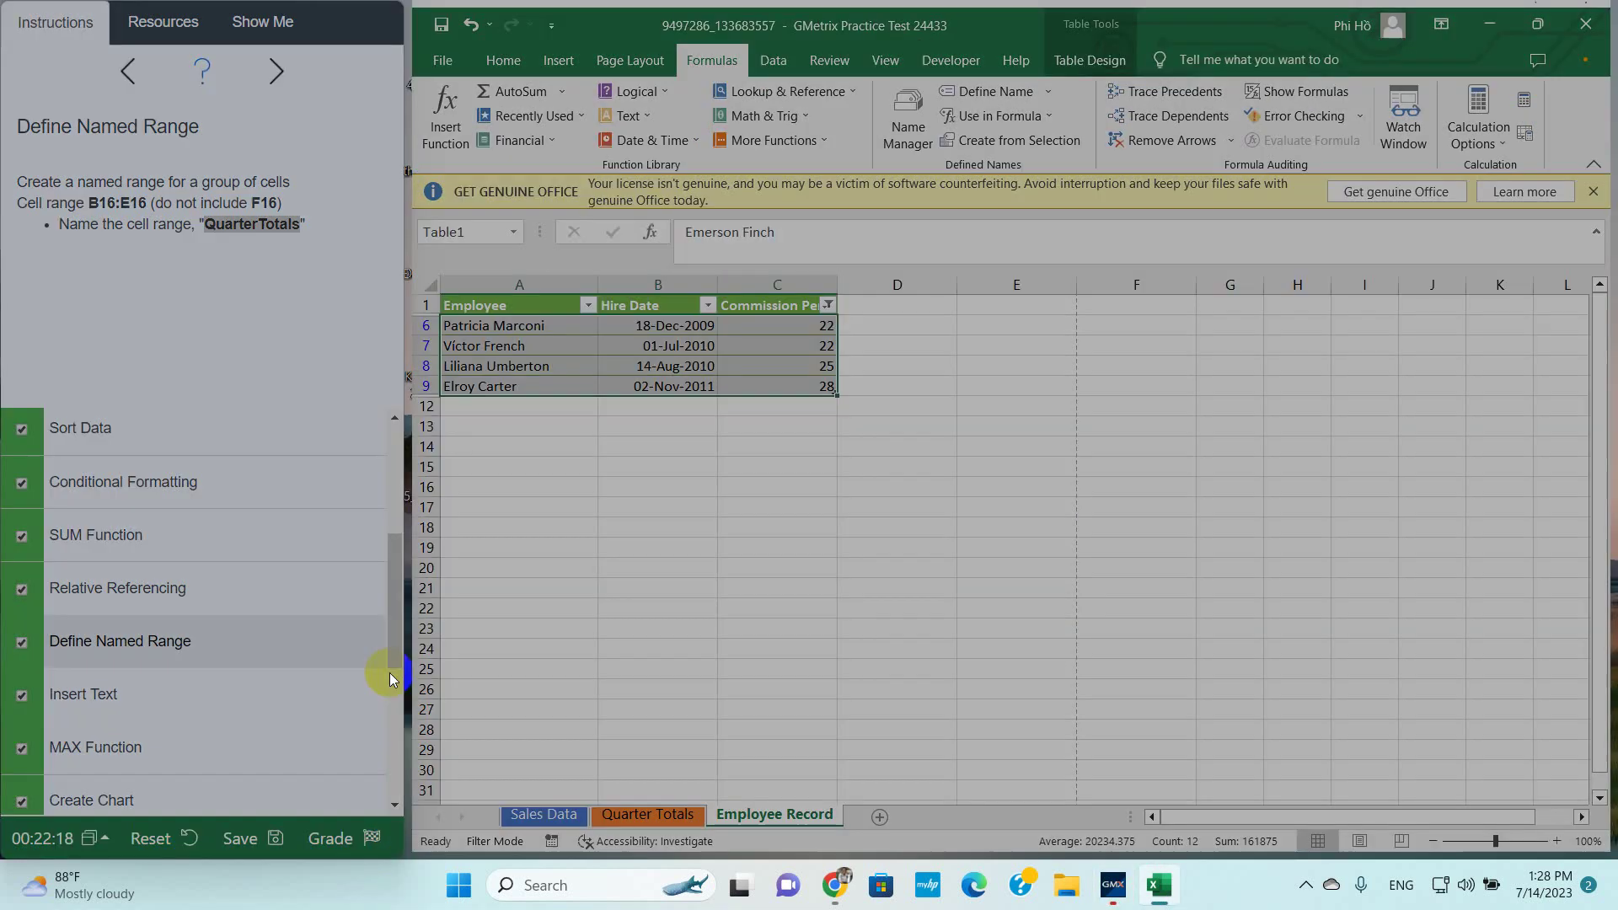
Check that every task in the Feedback list has a green tick, then choose Retry
scroll(811, 327, "down", 3)
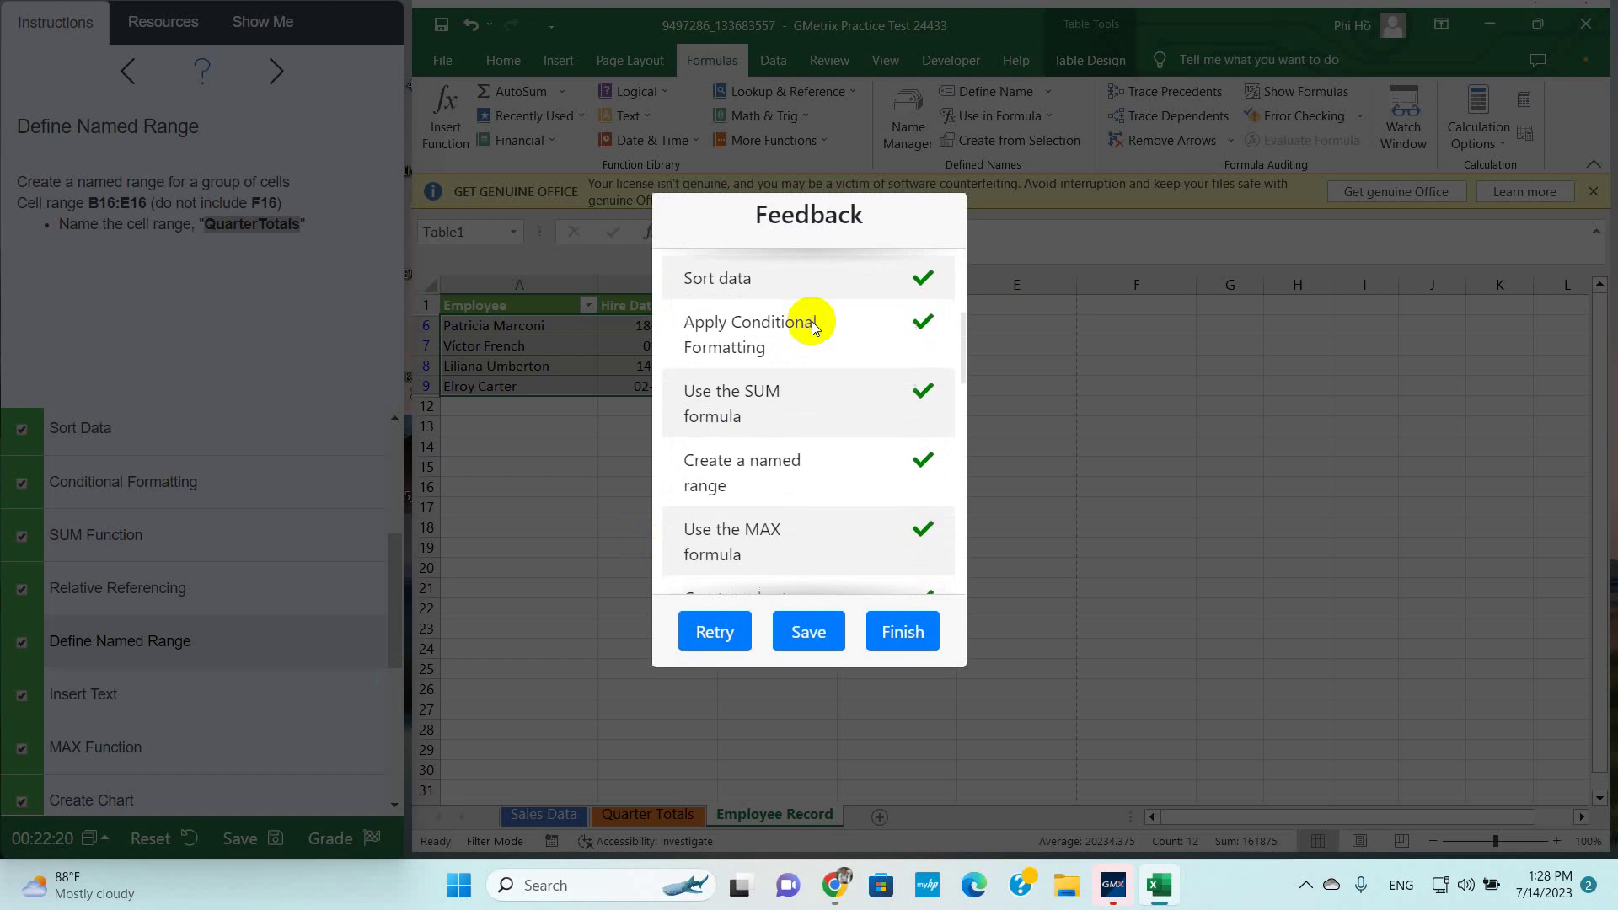
scroll(764, 397, "down", 5)
scroll(765, 411, "down", 5)
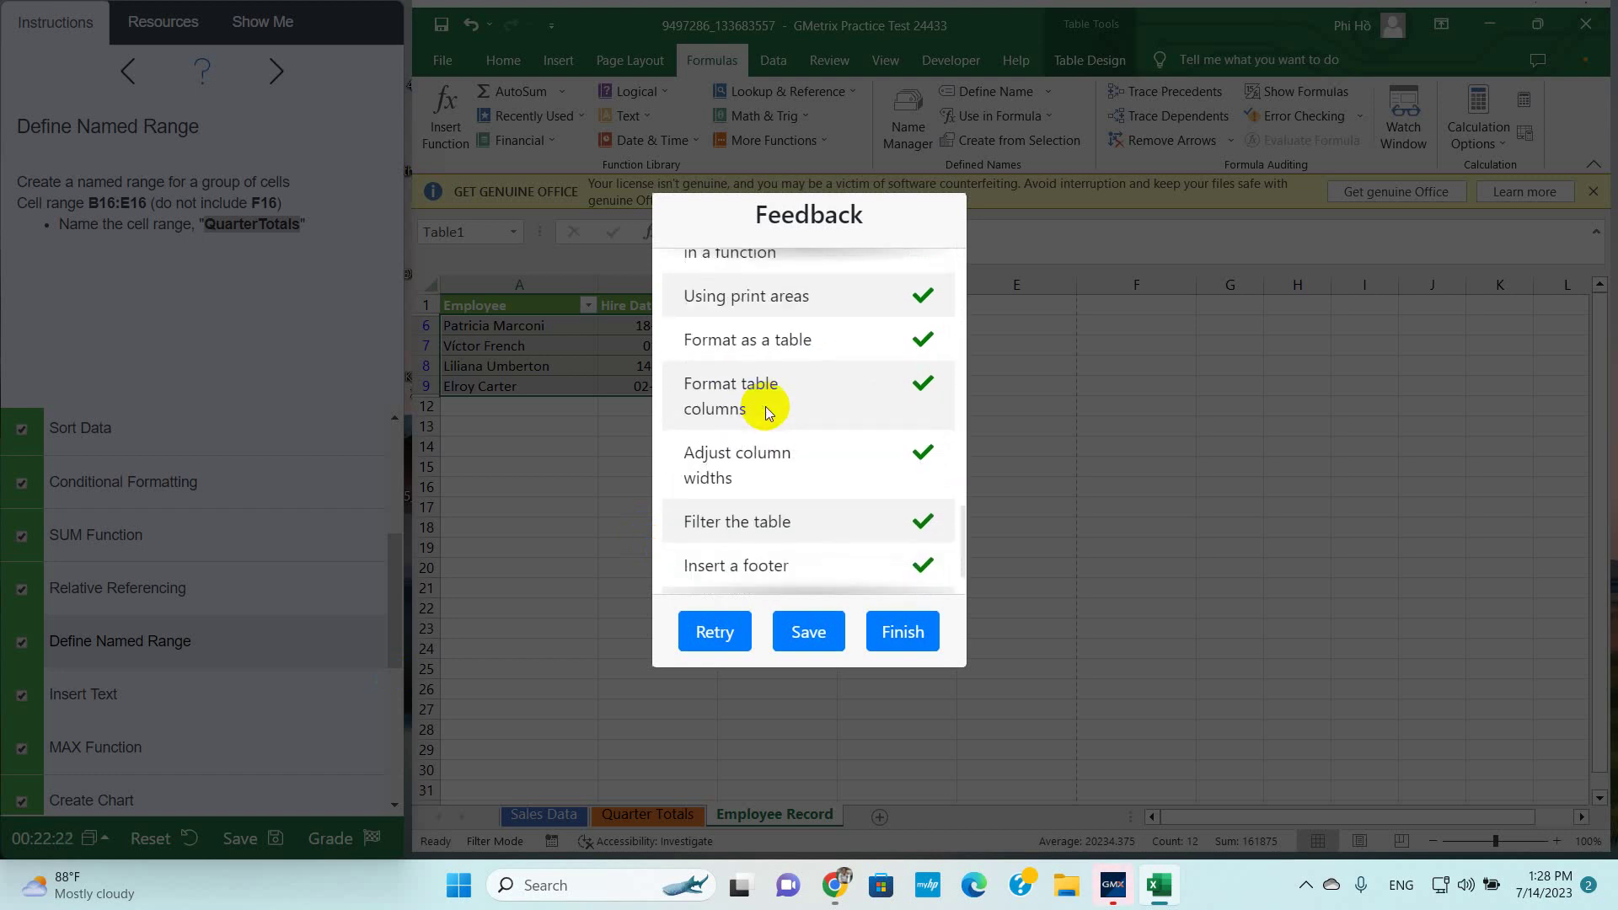
scroll(780, 403, "up", 5)
scroll(810, 371, "up", 6)
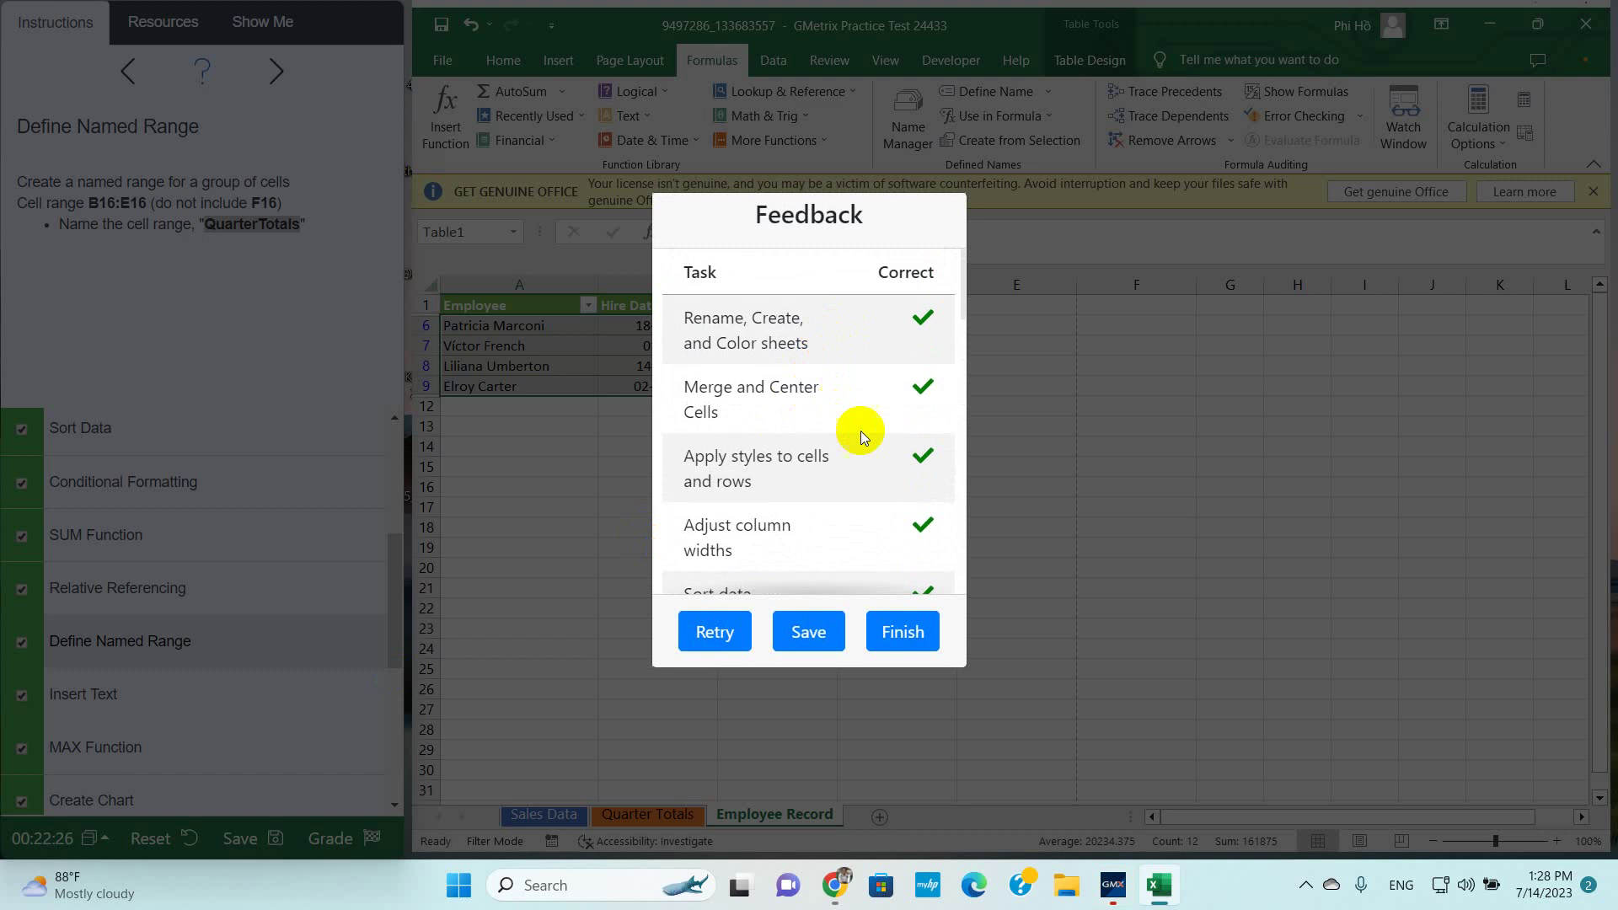
scroll(862, 439, "down", 3)
scroll(857, 455, "down", 2)
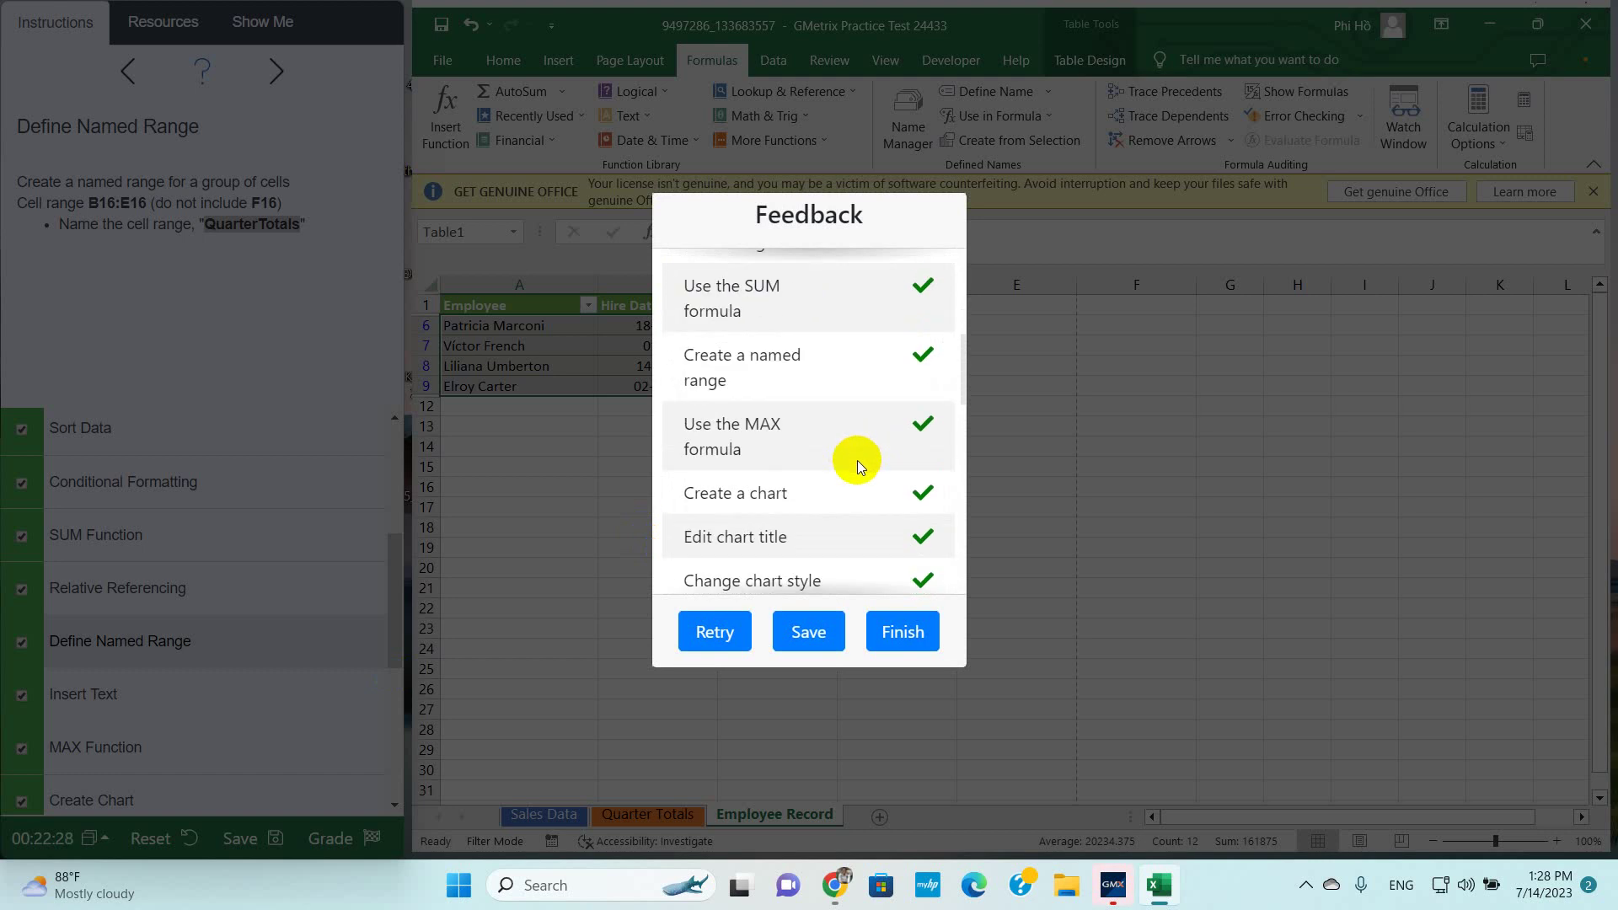
scroll(858, 464, "down", 2)
scroll(858, 469, "down", 2)
scroll(856, 474, "down", 4)
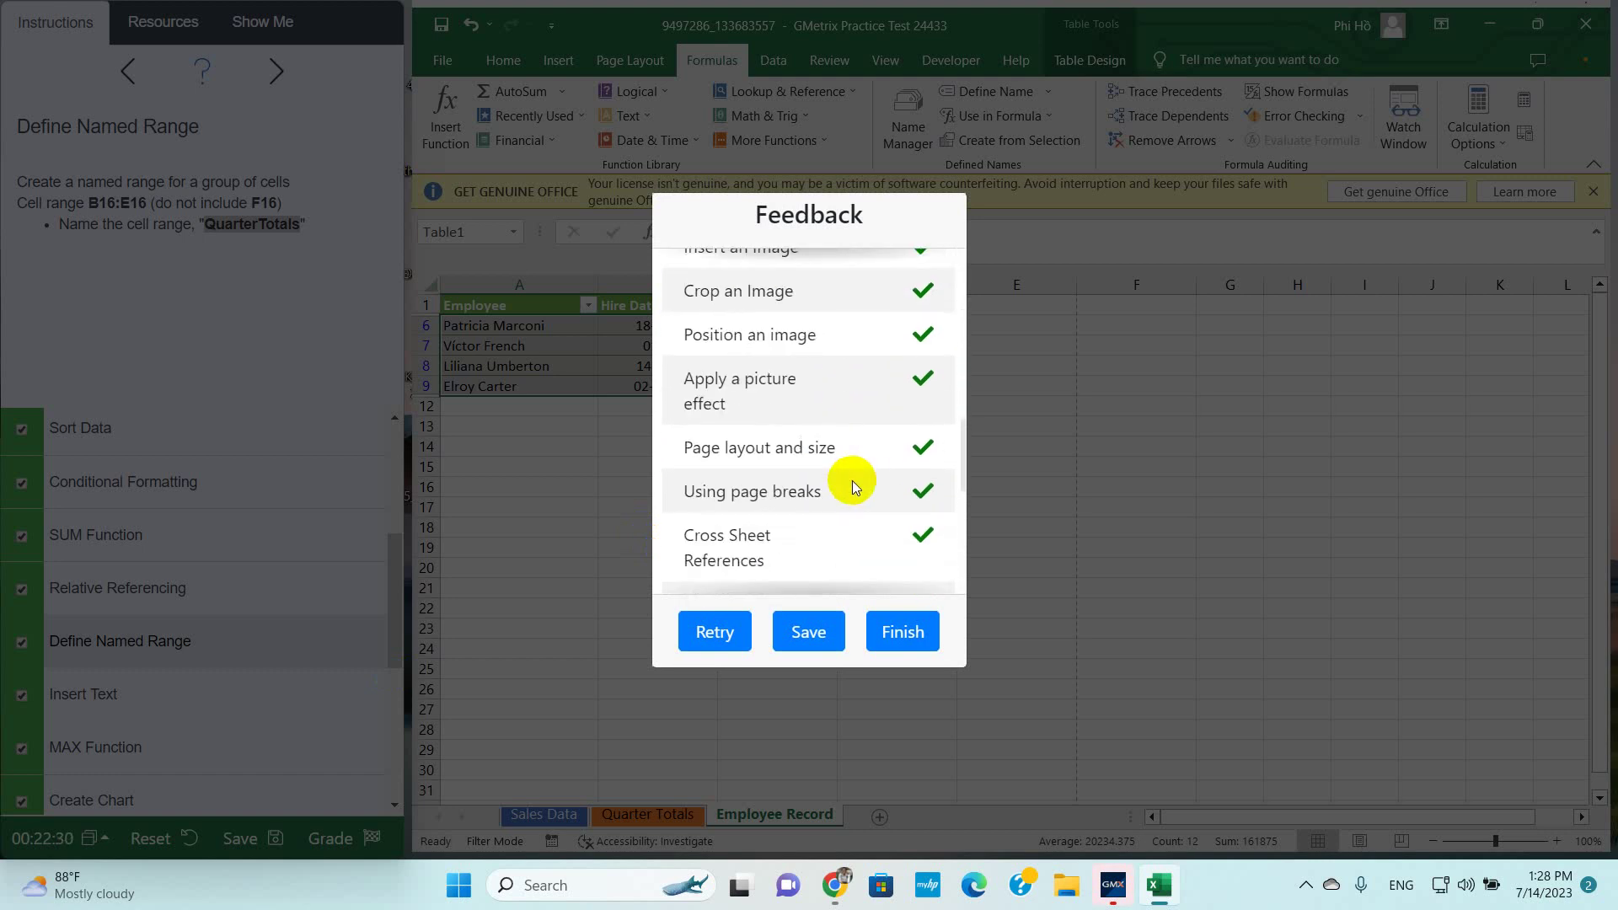
scroll(852, 479, "down", 3)
scroll(853, 479, "down", 2)
scroll(850, 455, "up", 2)
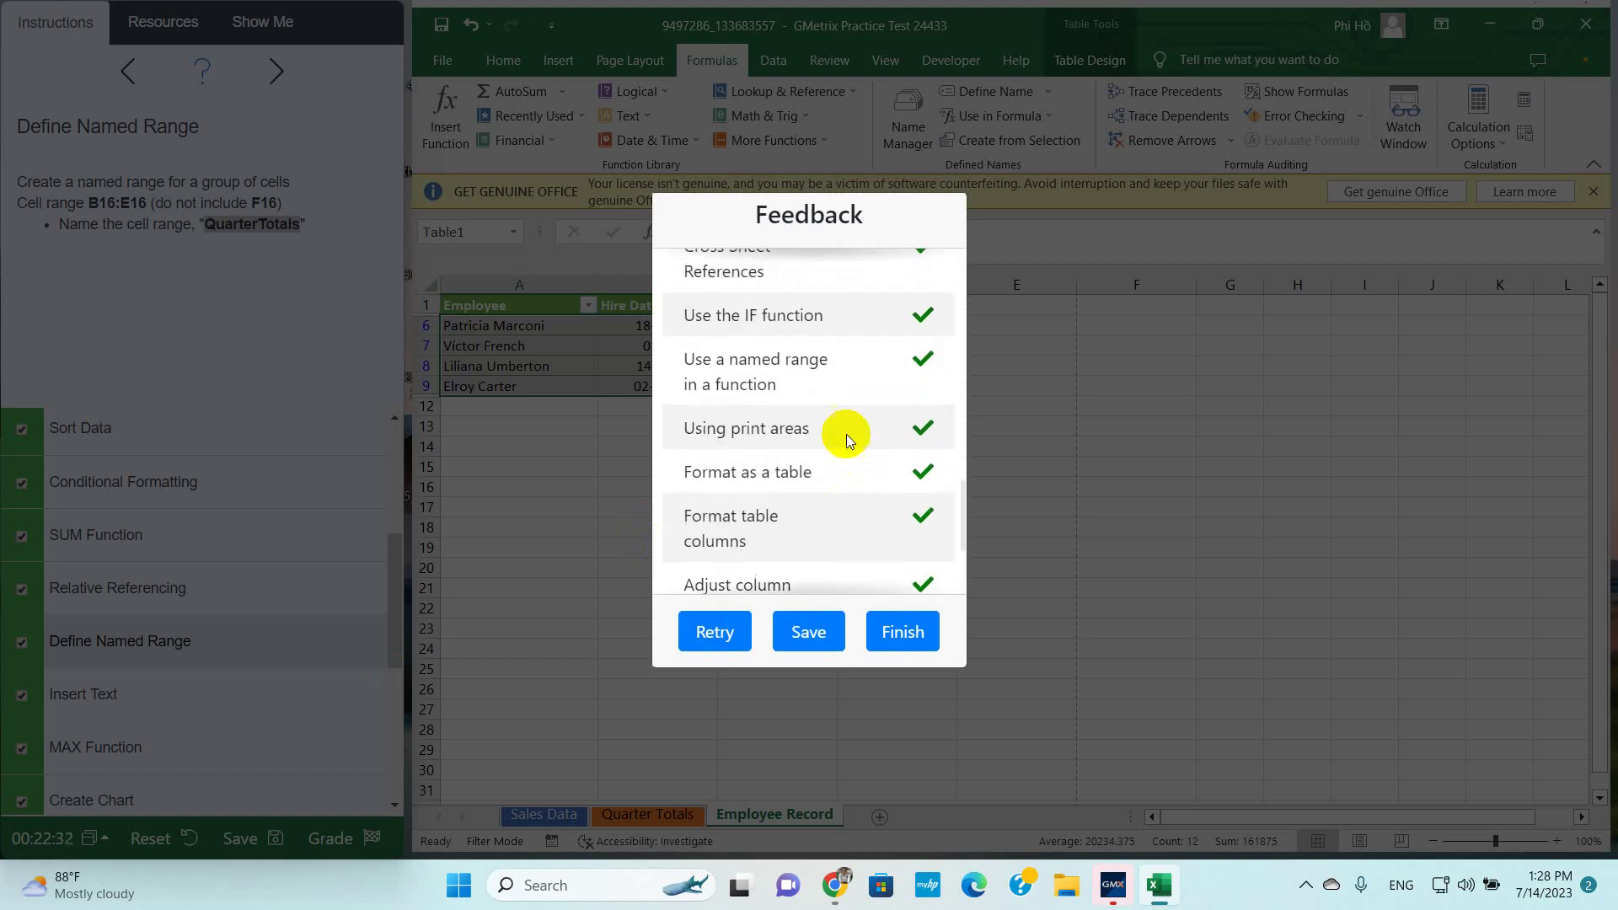
scroll(846, 433, "down", 3)
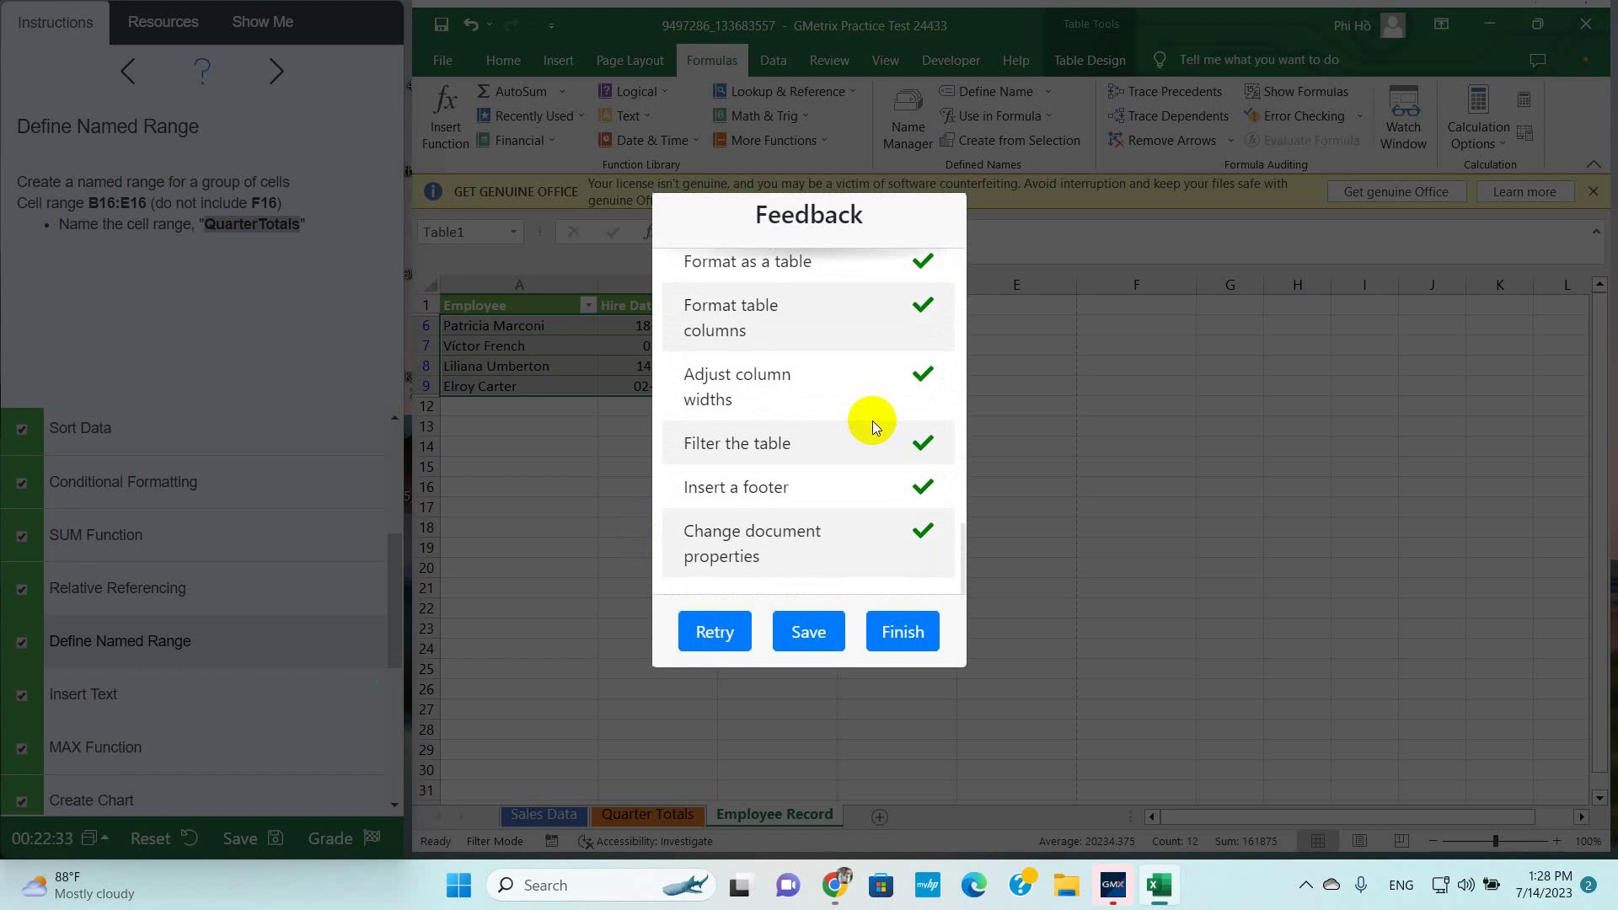
left_click(722, 639)
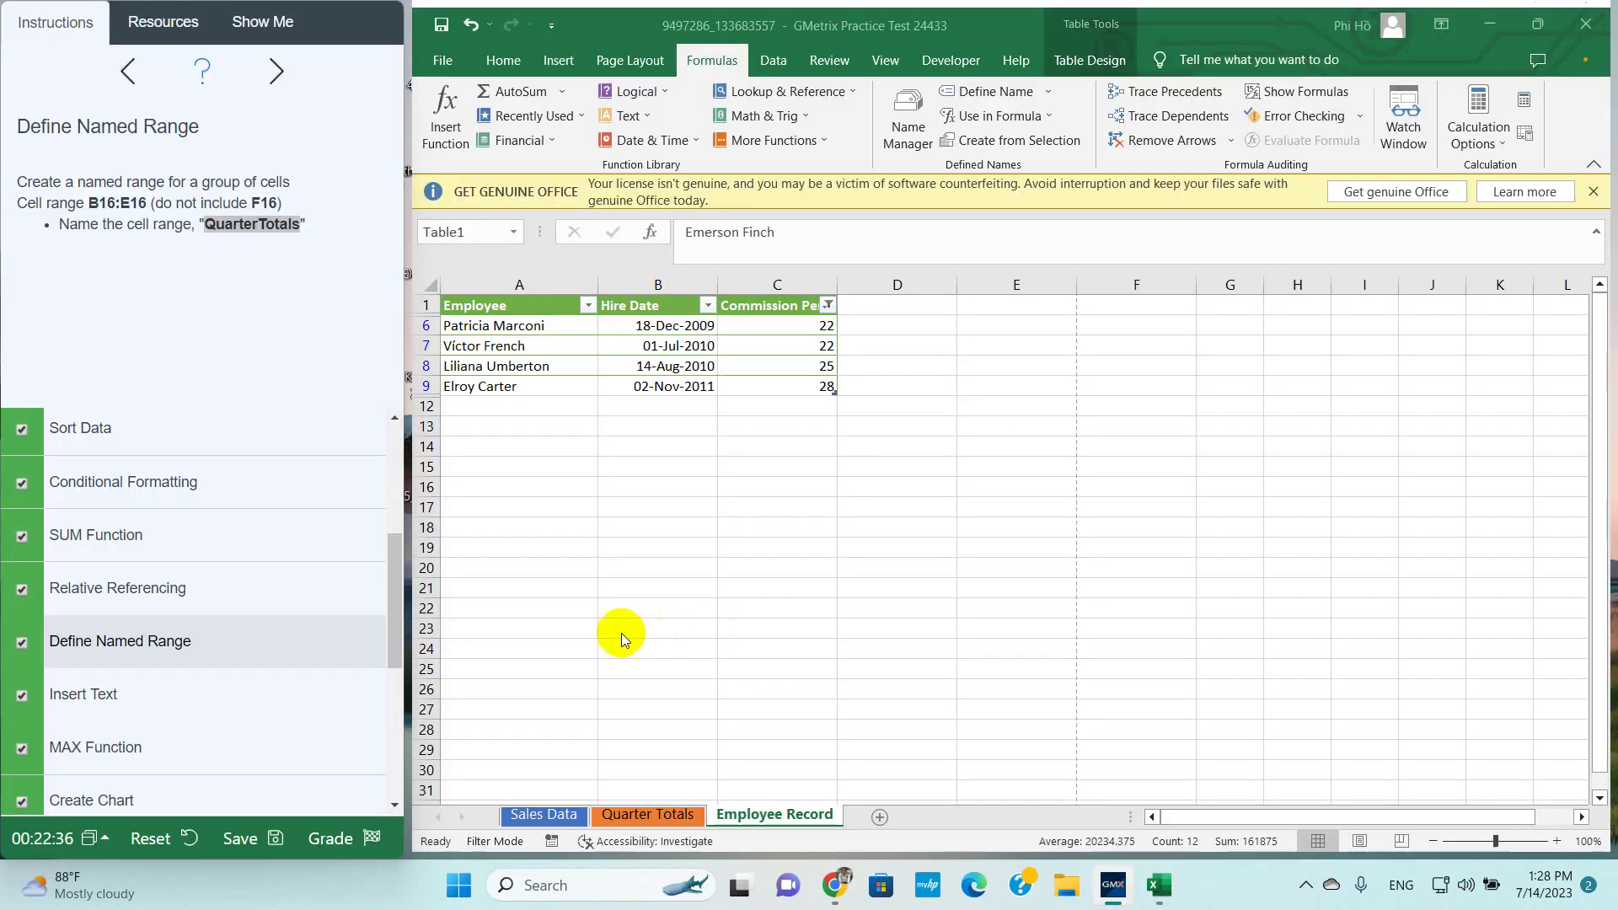
On Sales Data, select the quarter totals B16:E16 to check their QuarterTotals name
left_click(552, 814)
left_click(662, 647)
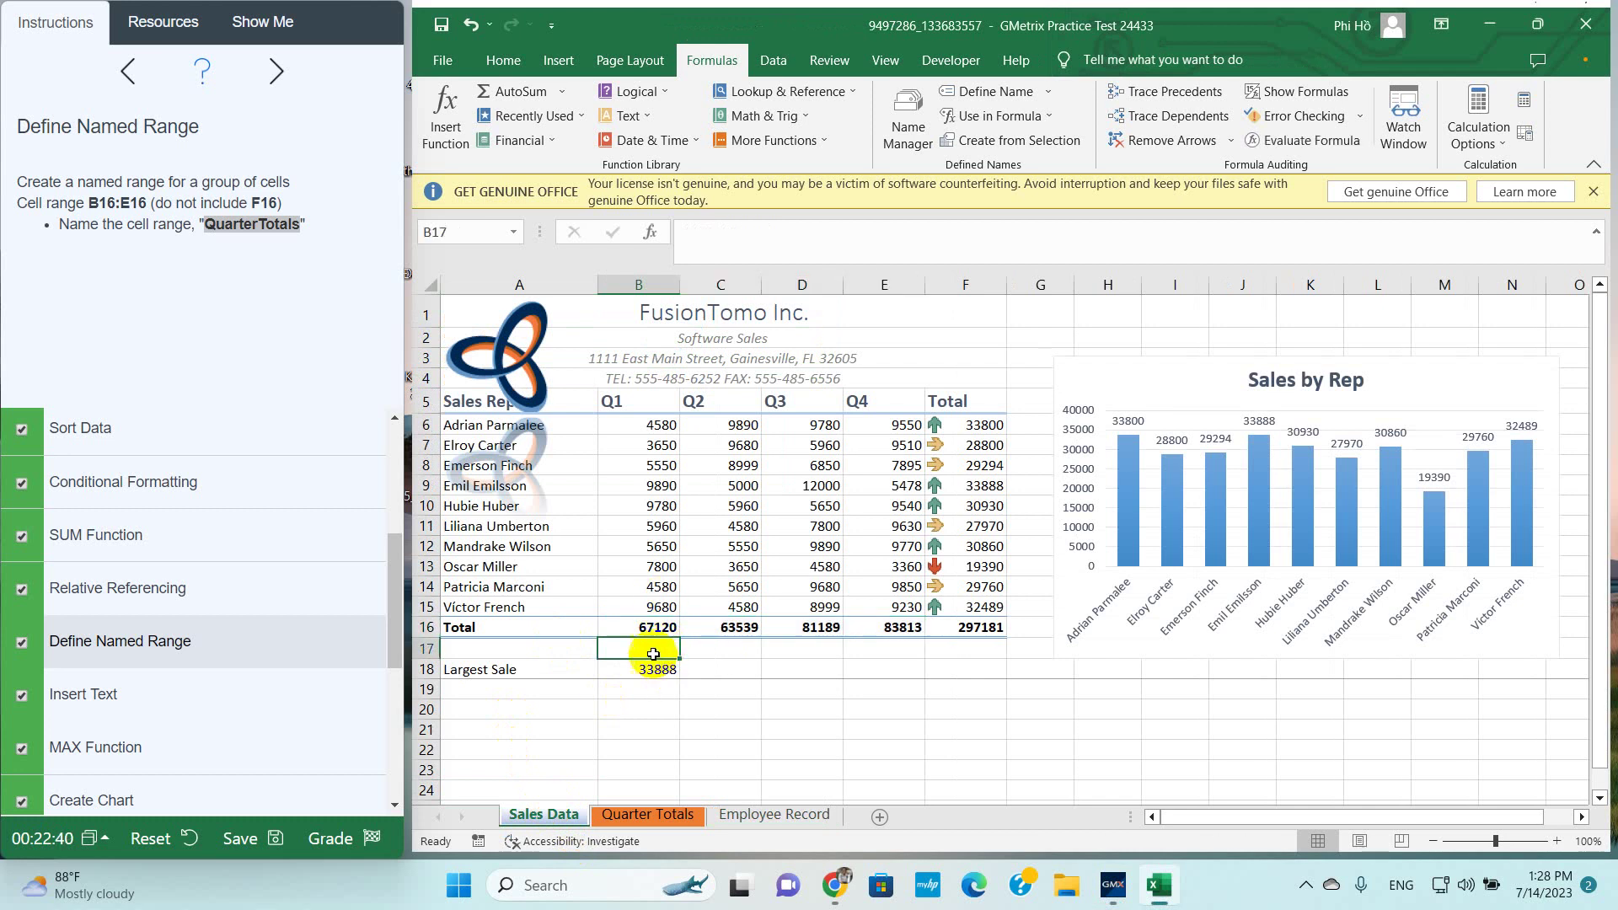
left_click(643, 625)
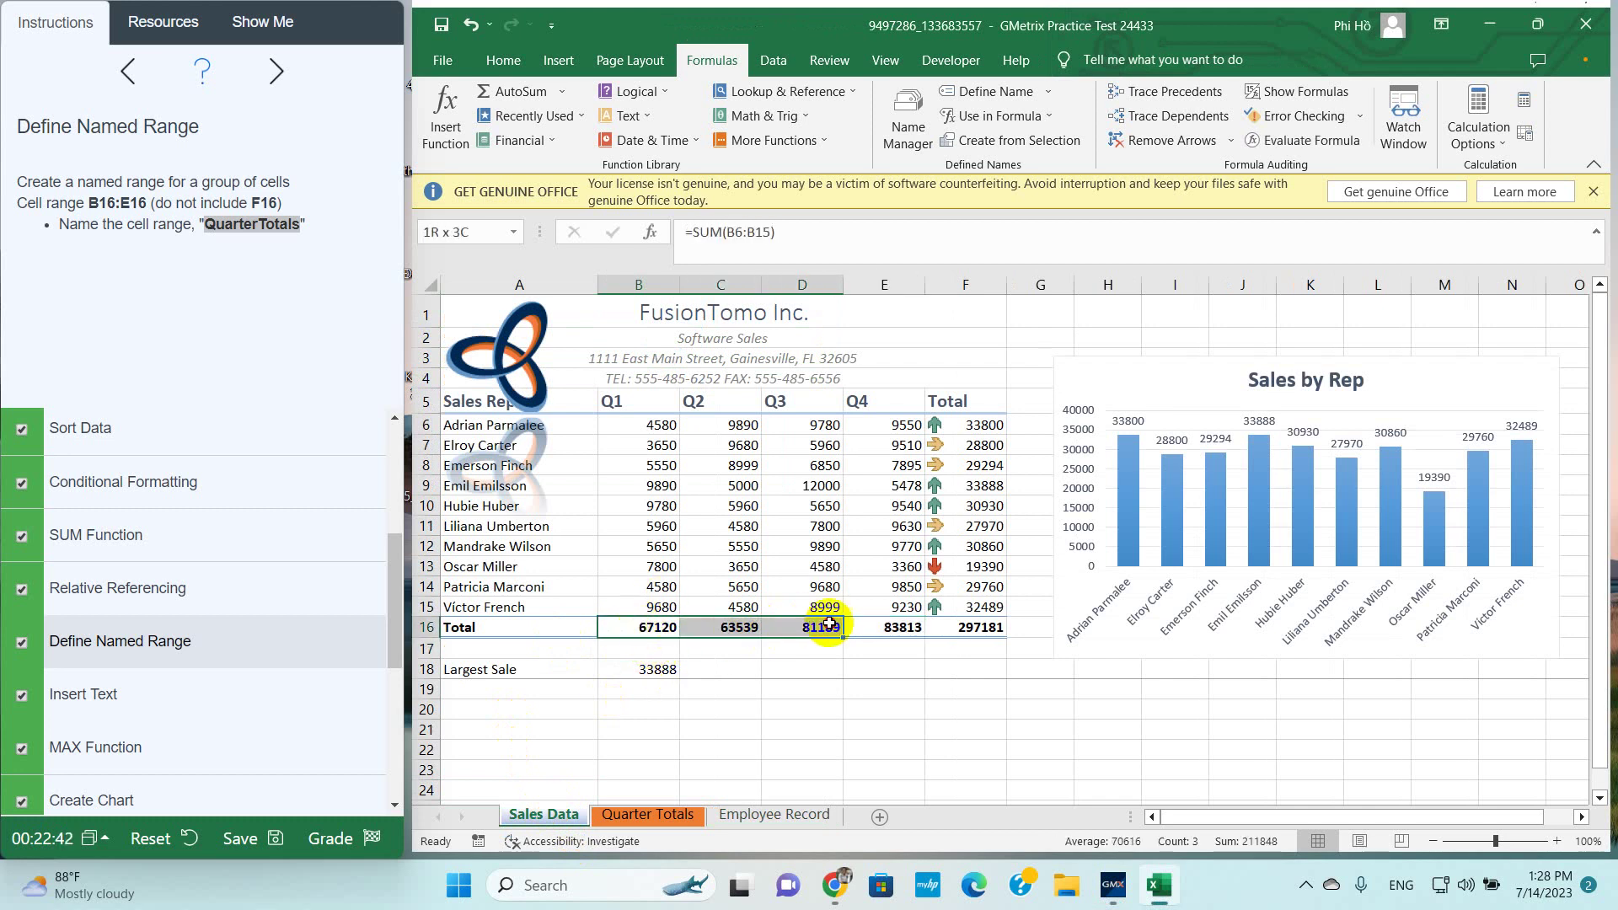
left_click_drag(643, 625, 868, 626)
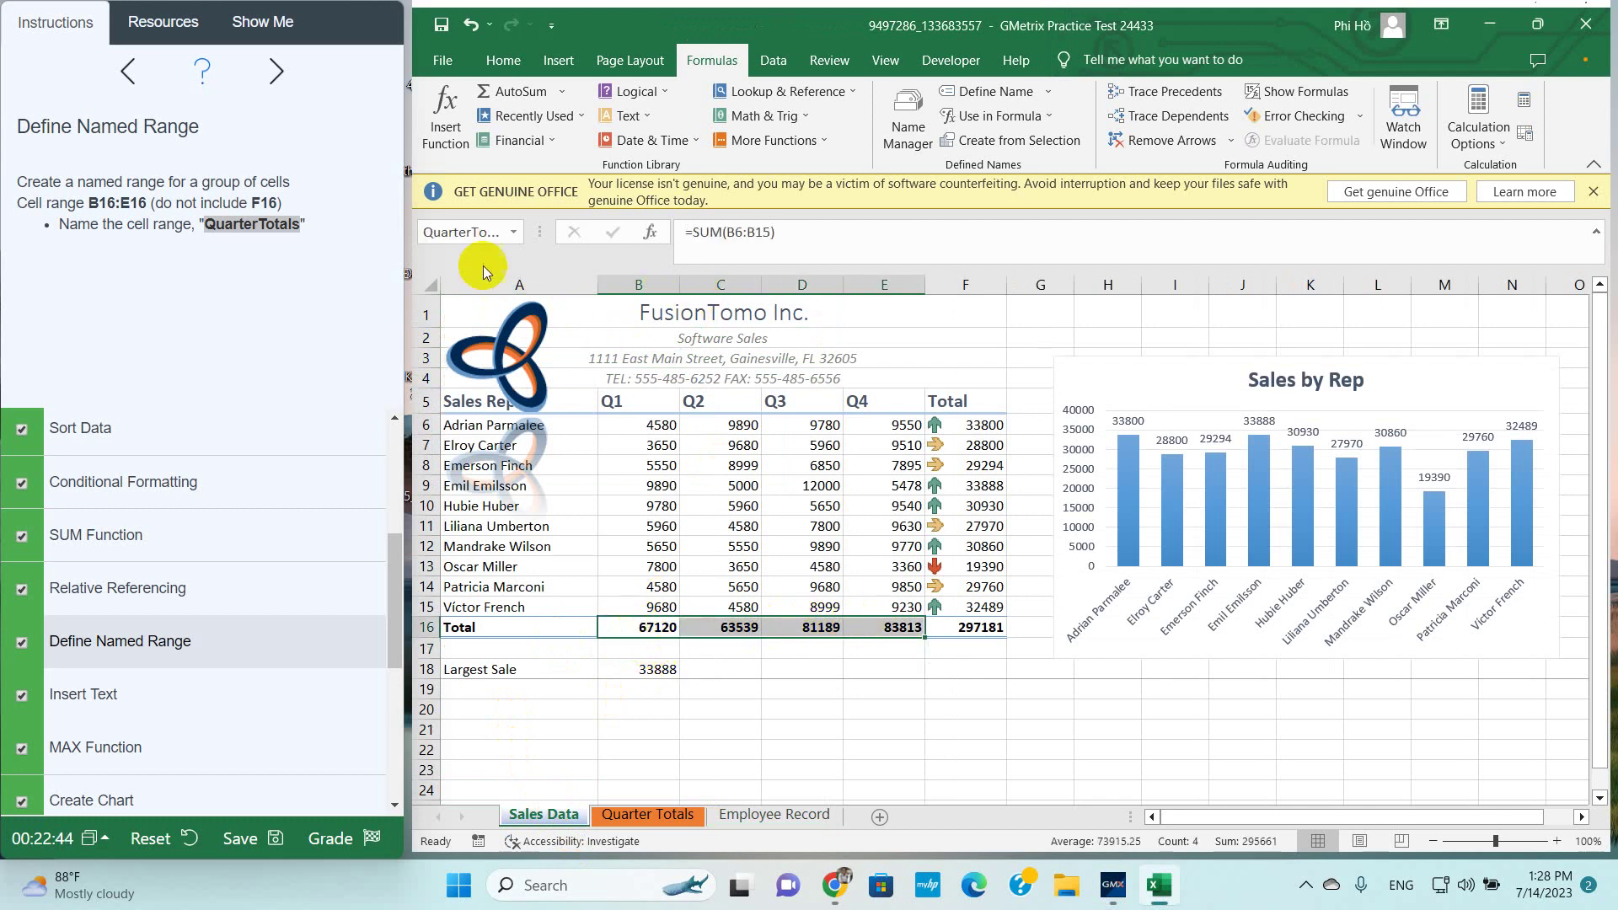
Delete the QuarterTotals name in Name Manager and copy 'QuarterTotals' from the instructions
left_click(924, 123)
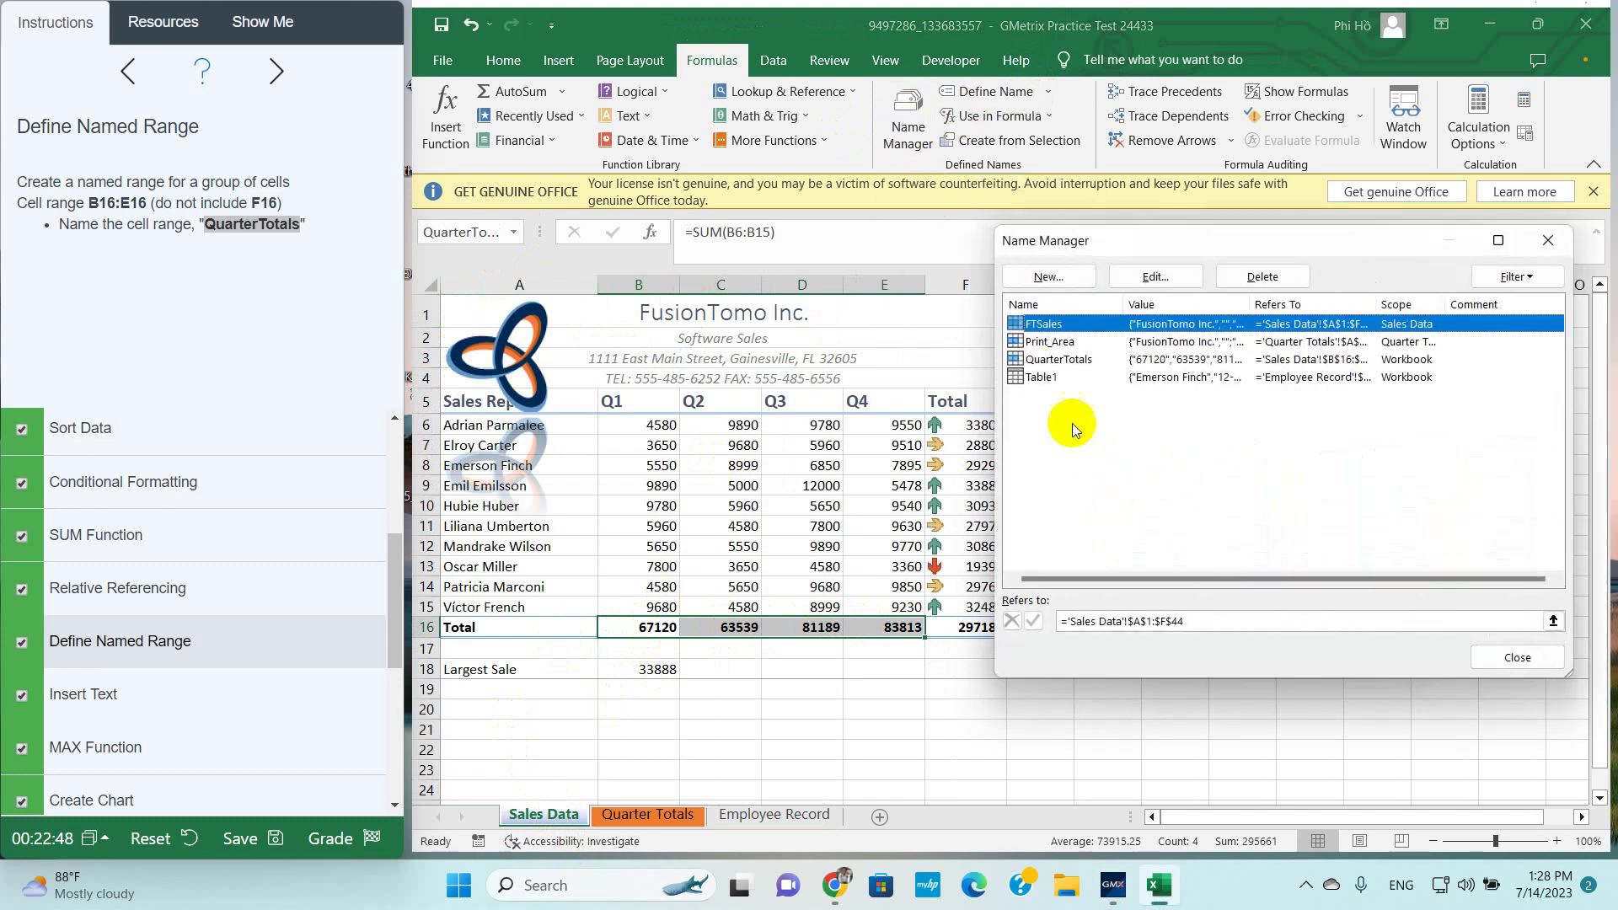
left_click(1058, 363)
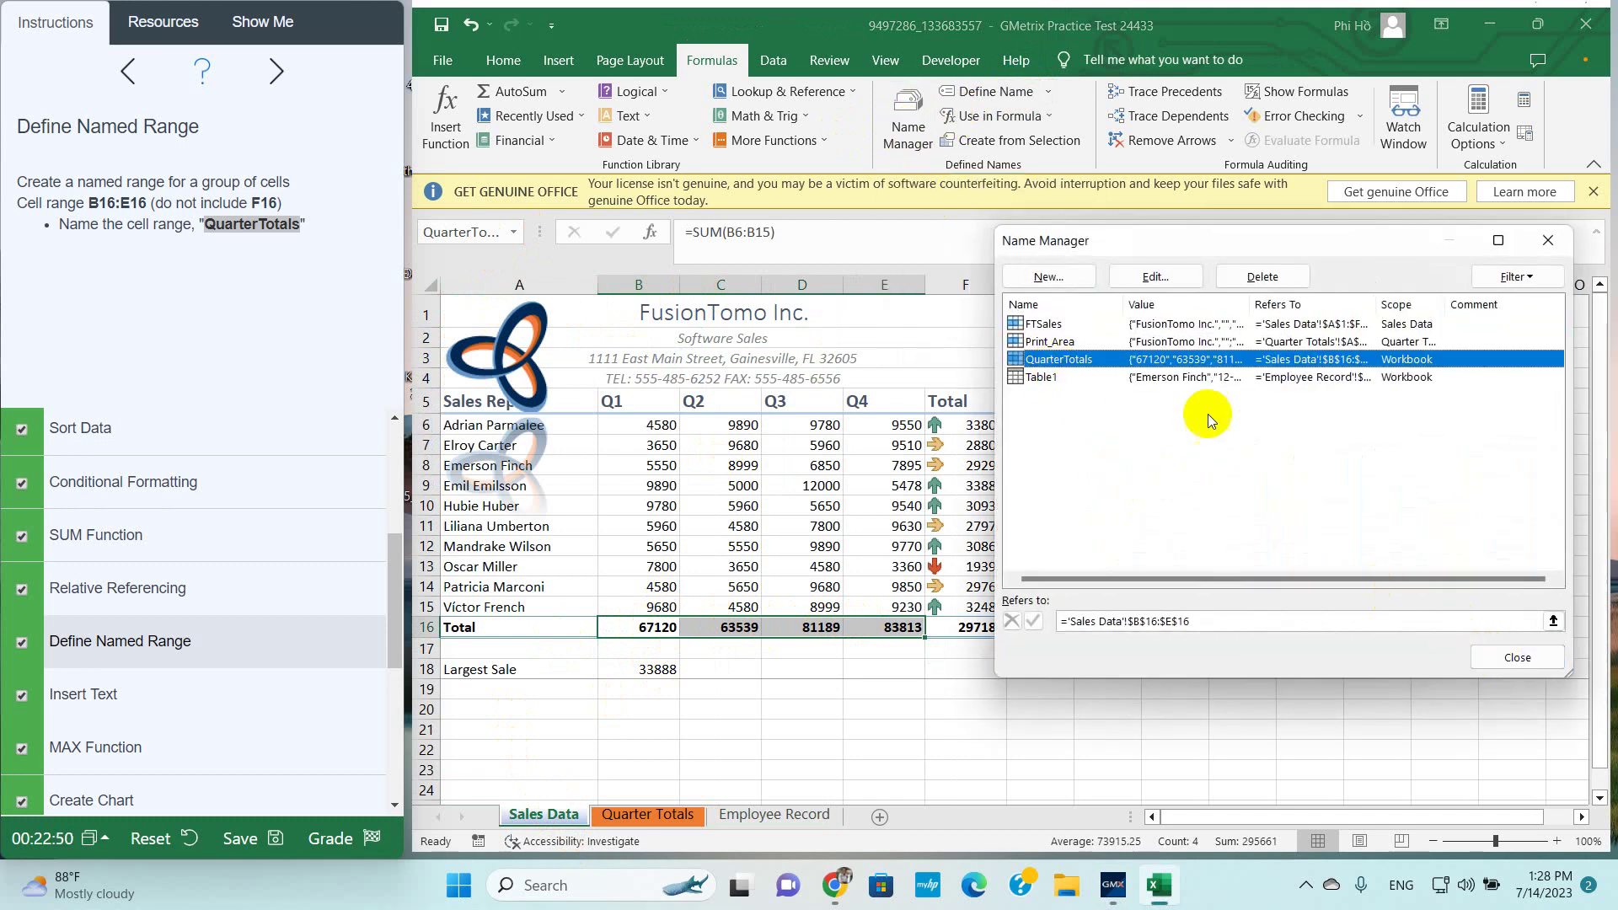
left_click(1259, 278)
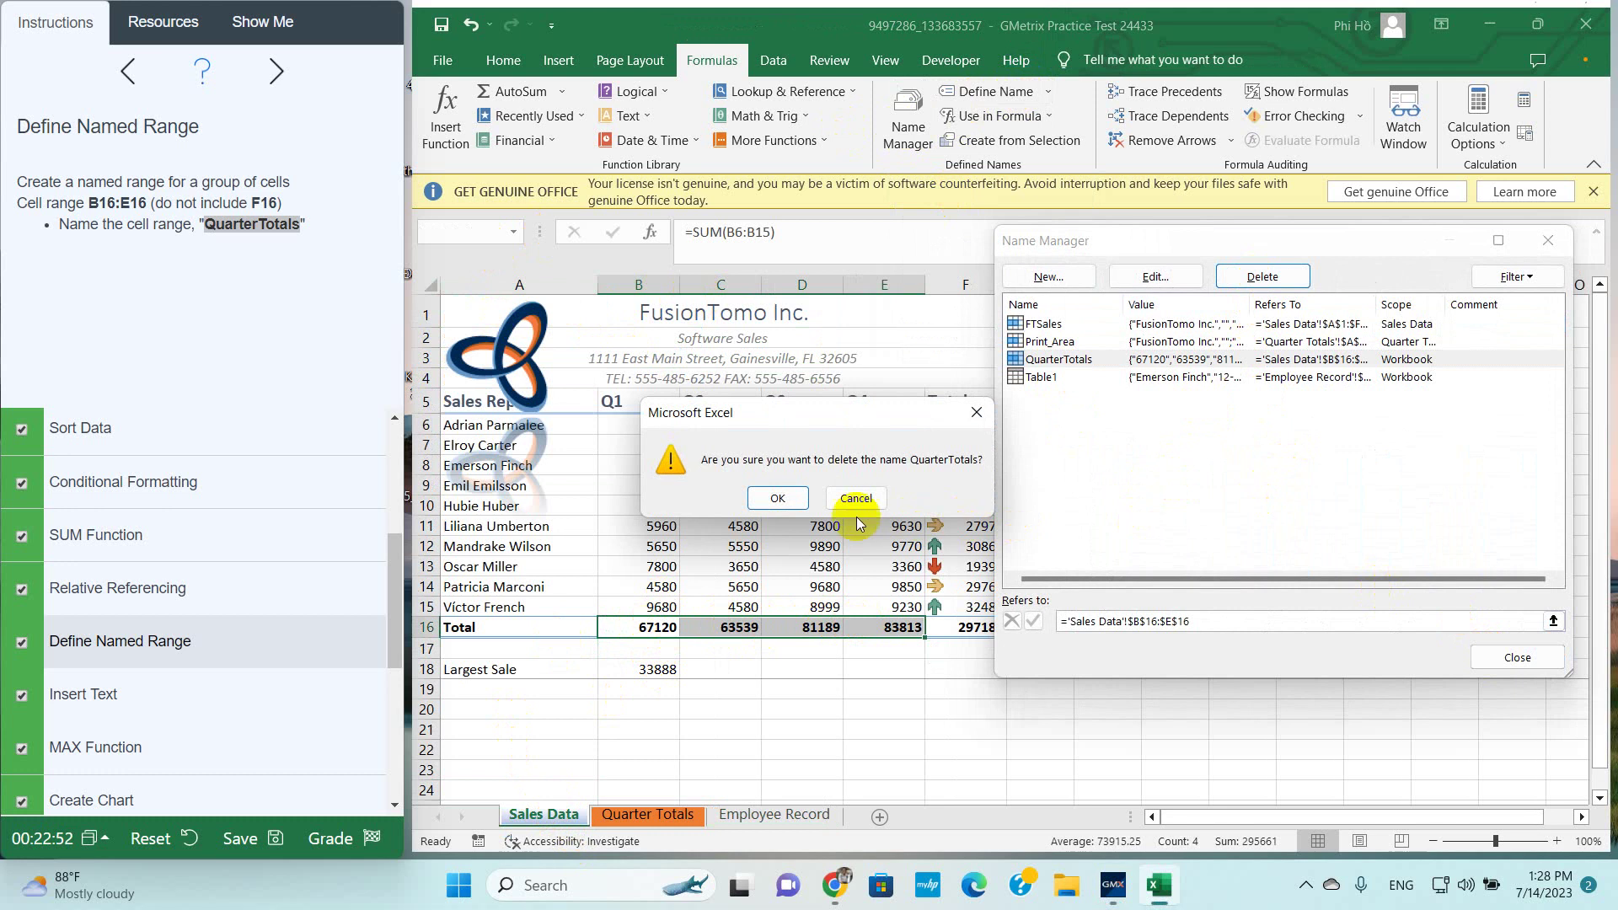
left_click(780, 501)
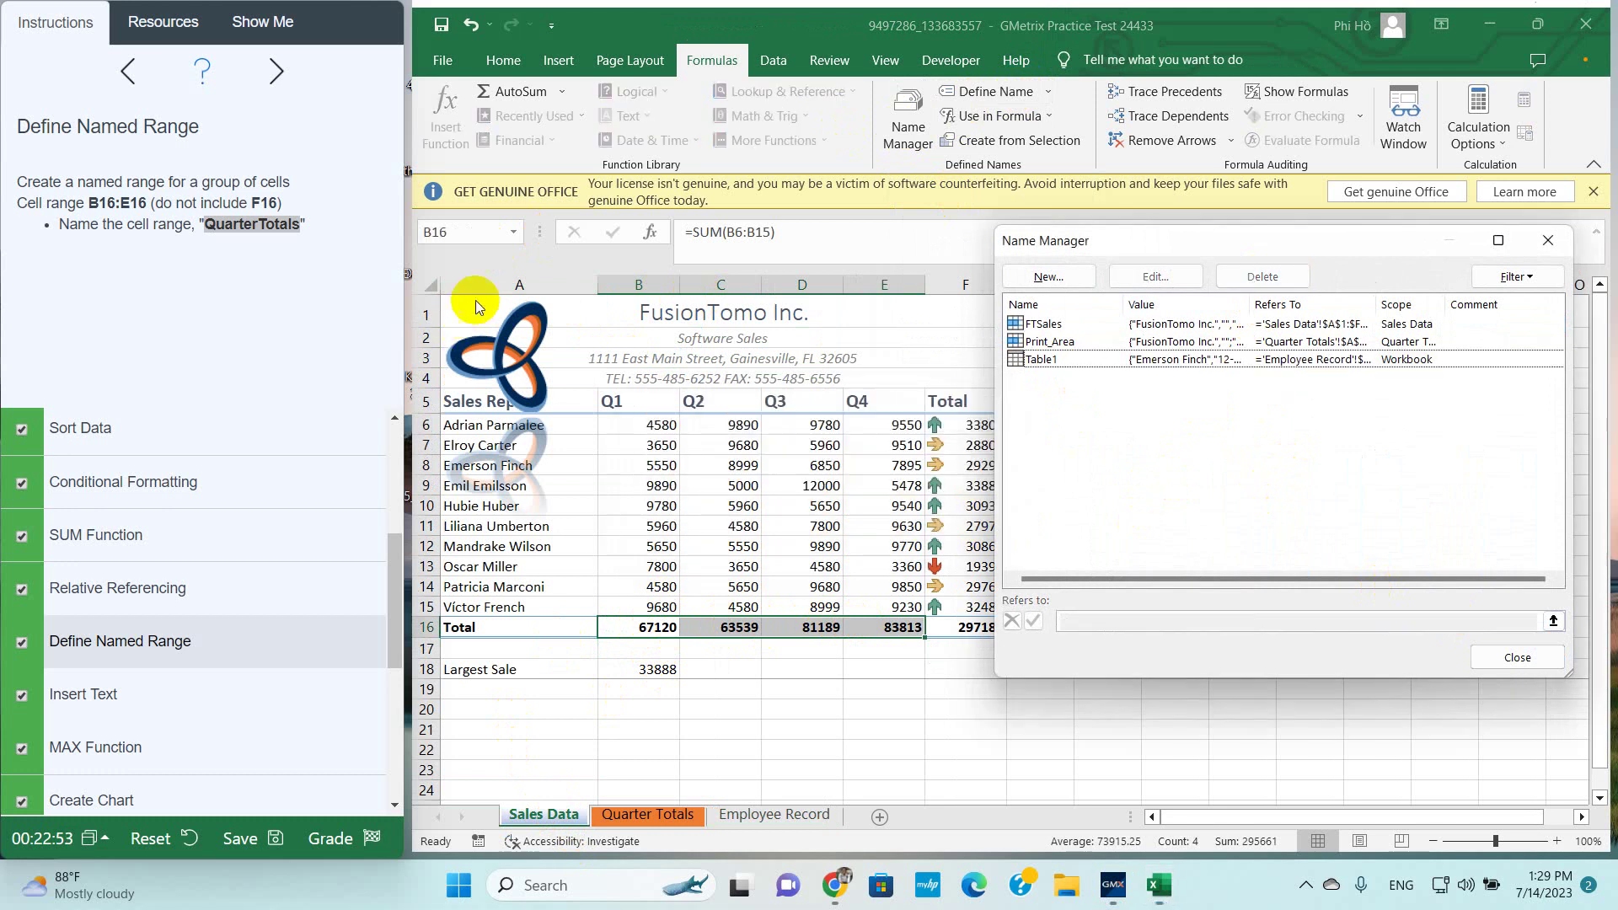
left_click(1548, 240)
double_click(252, 225)
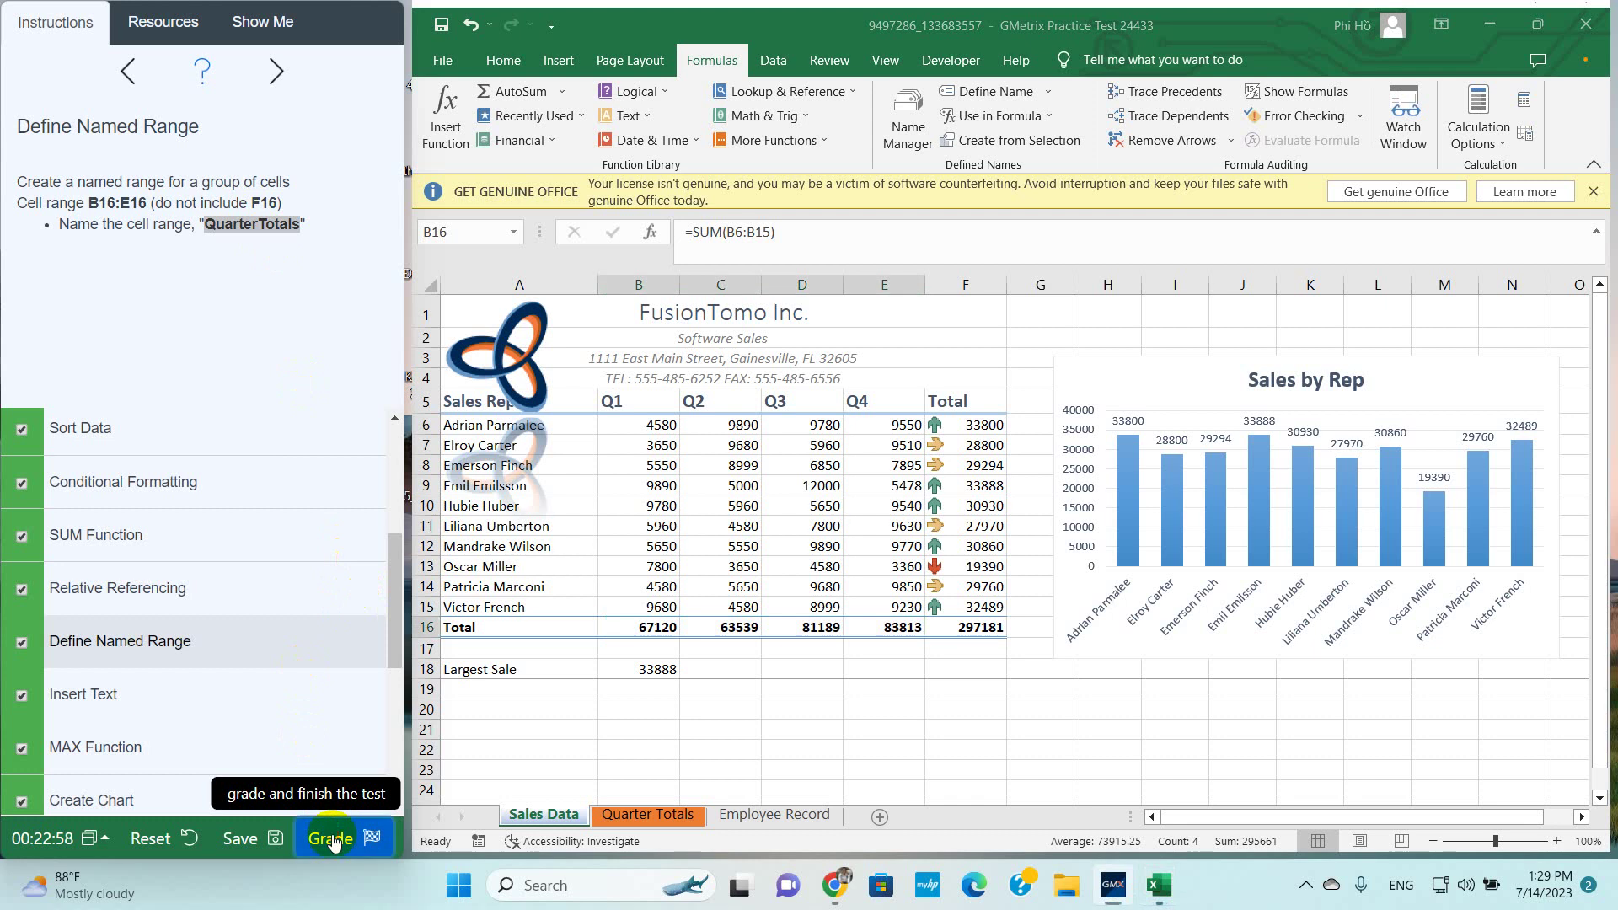
Grade the test, see 'Use a named range in a function' marked incorrect, and retry
left_click(420, 687)
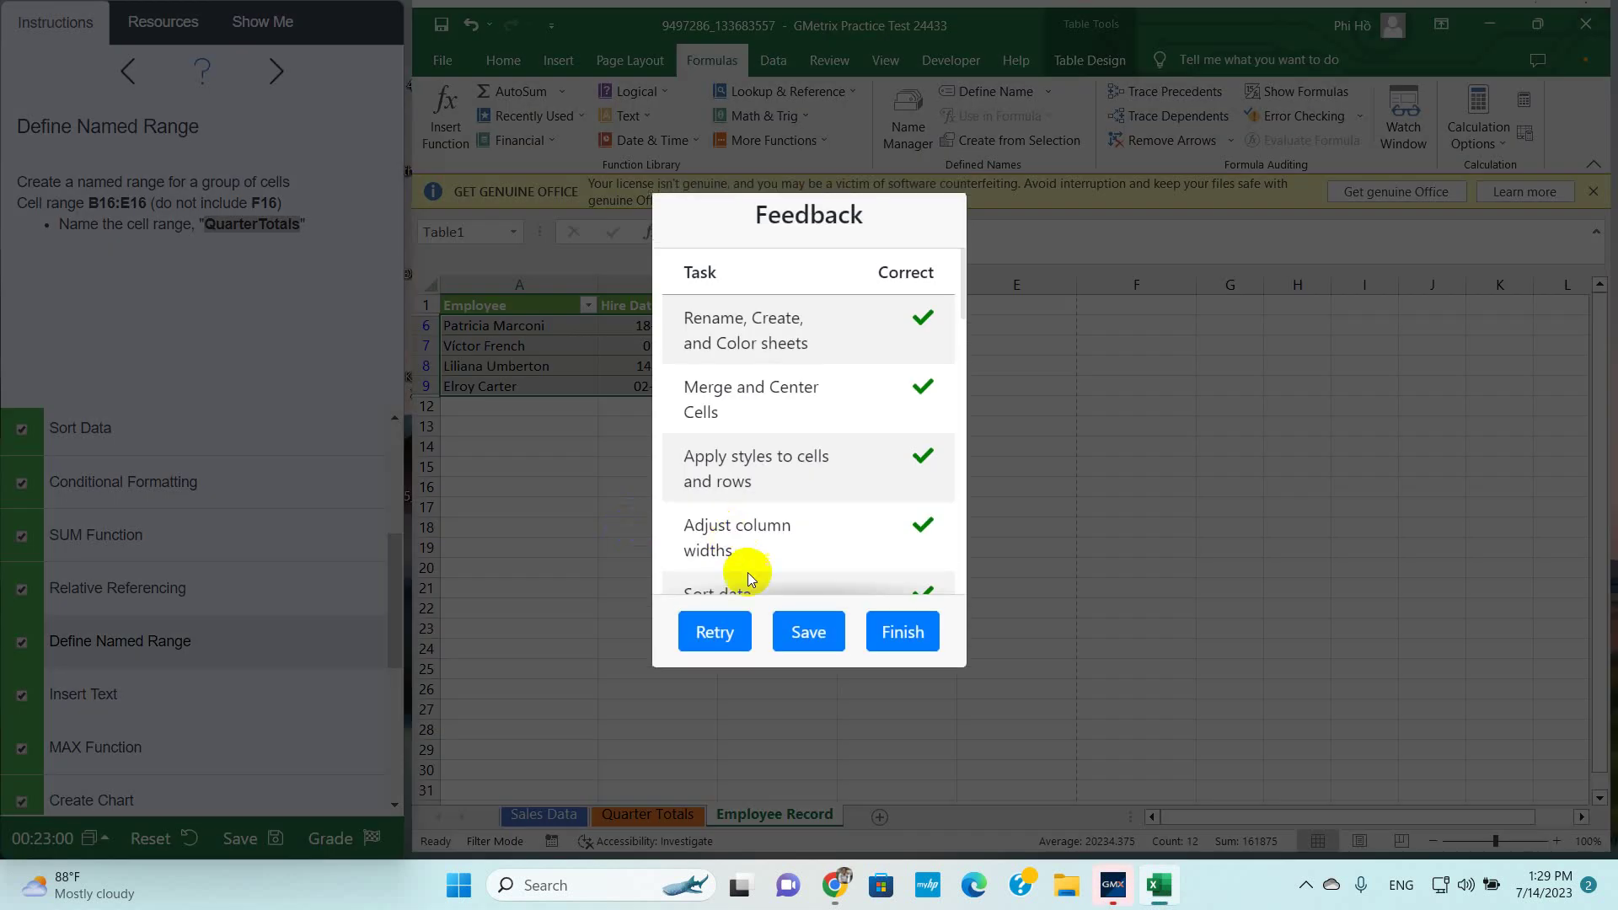
scroll(818, 499, "down", 3)
scroll(823, 532, "down", 5)
scroll(824, 532, "down", 4)
scroll(821, 546, "up", 2)
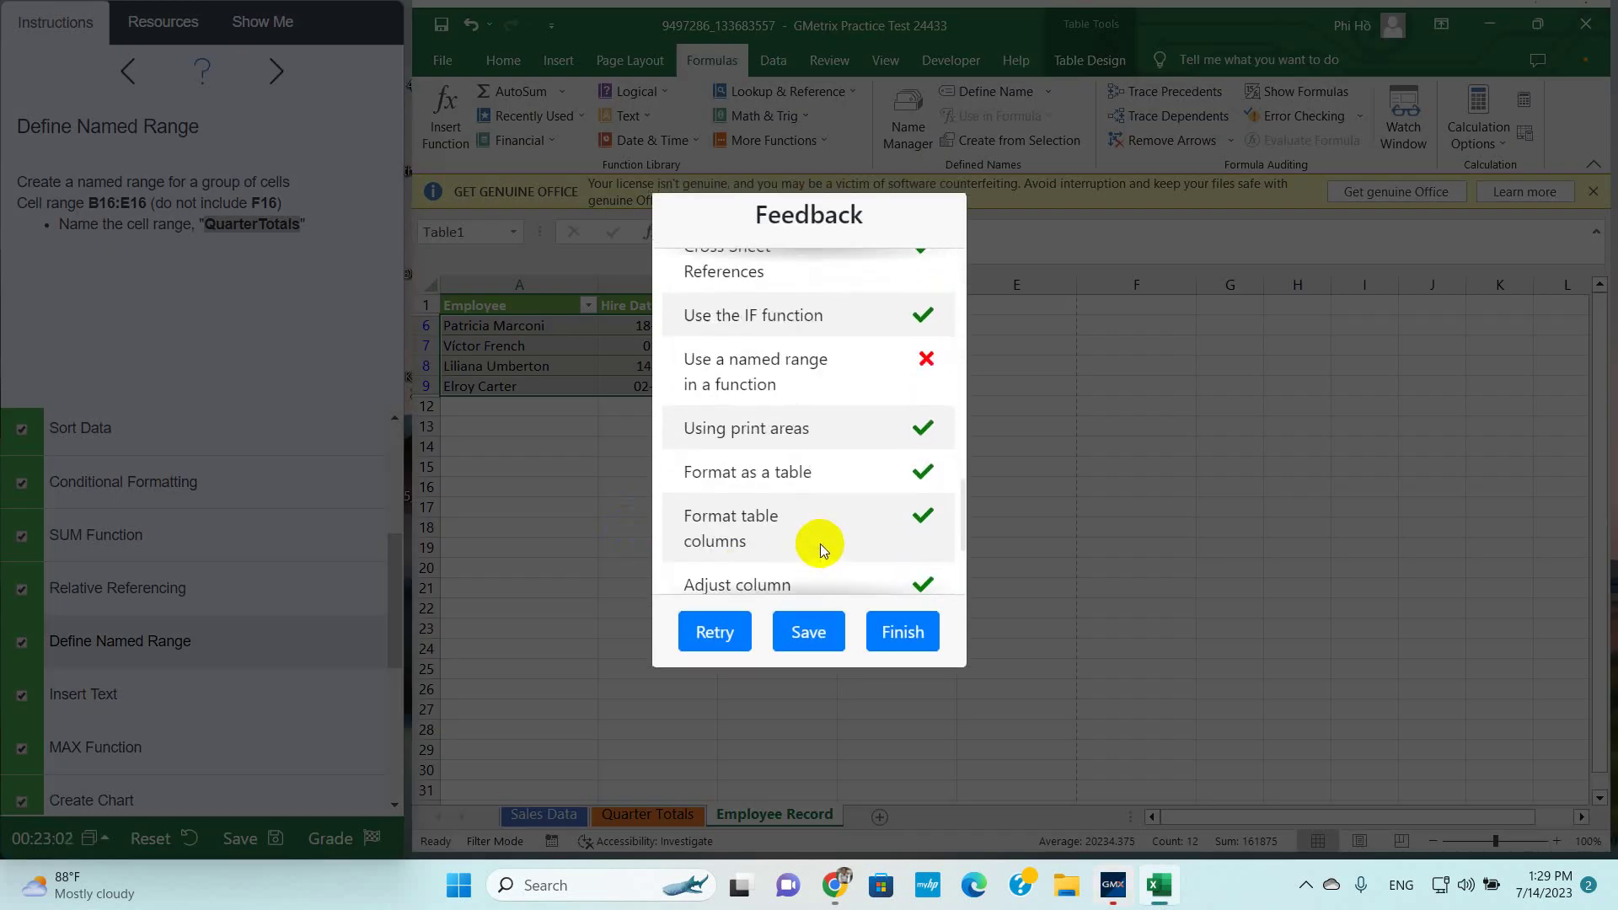
left_click(708, 632)
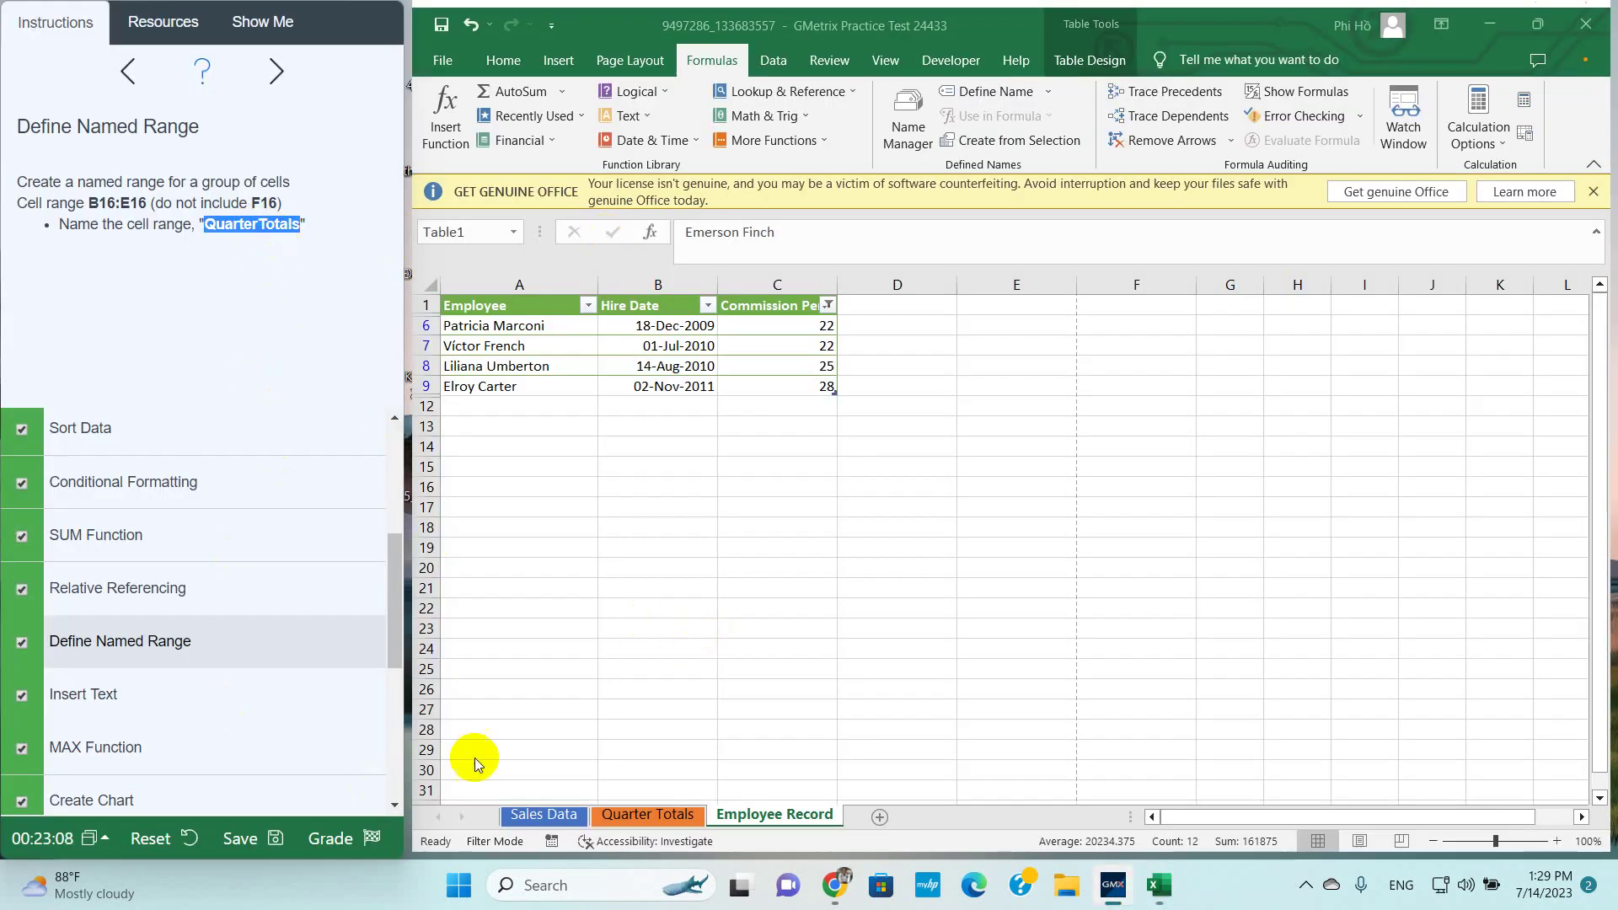
On Sales Data, select the quarter totals in B16:E16
left_click(540, 814)
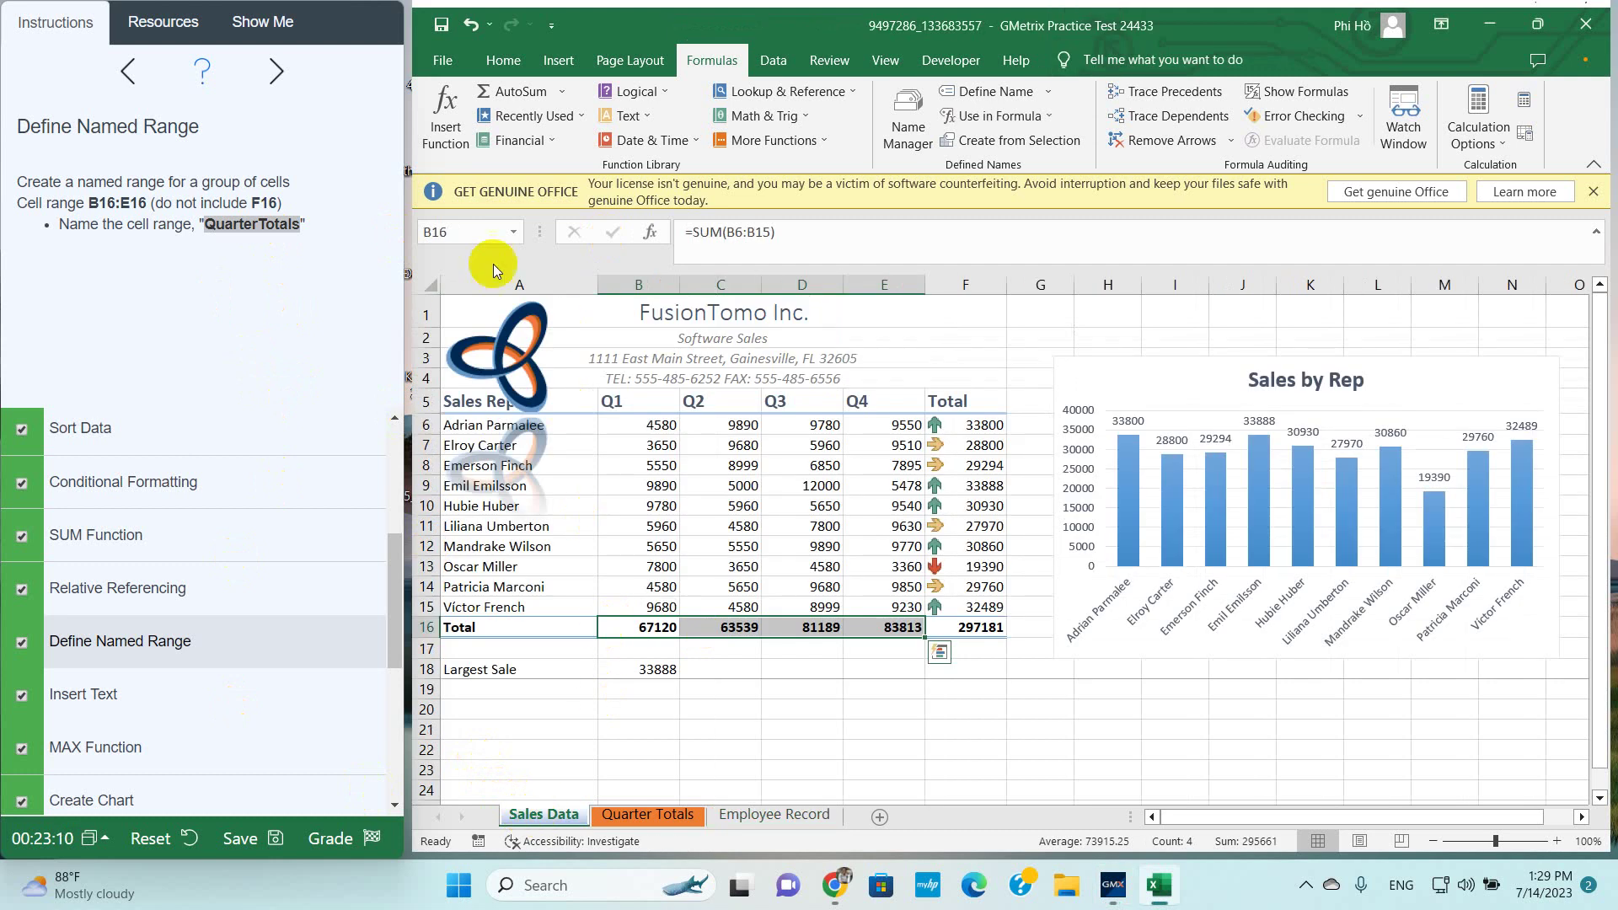
left_click_drag(658, 628, 885, 628)
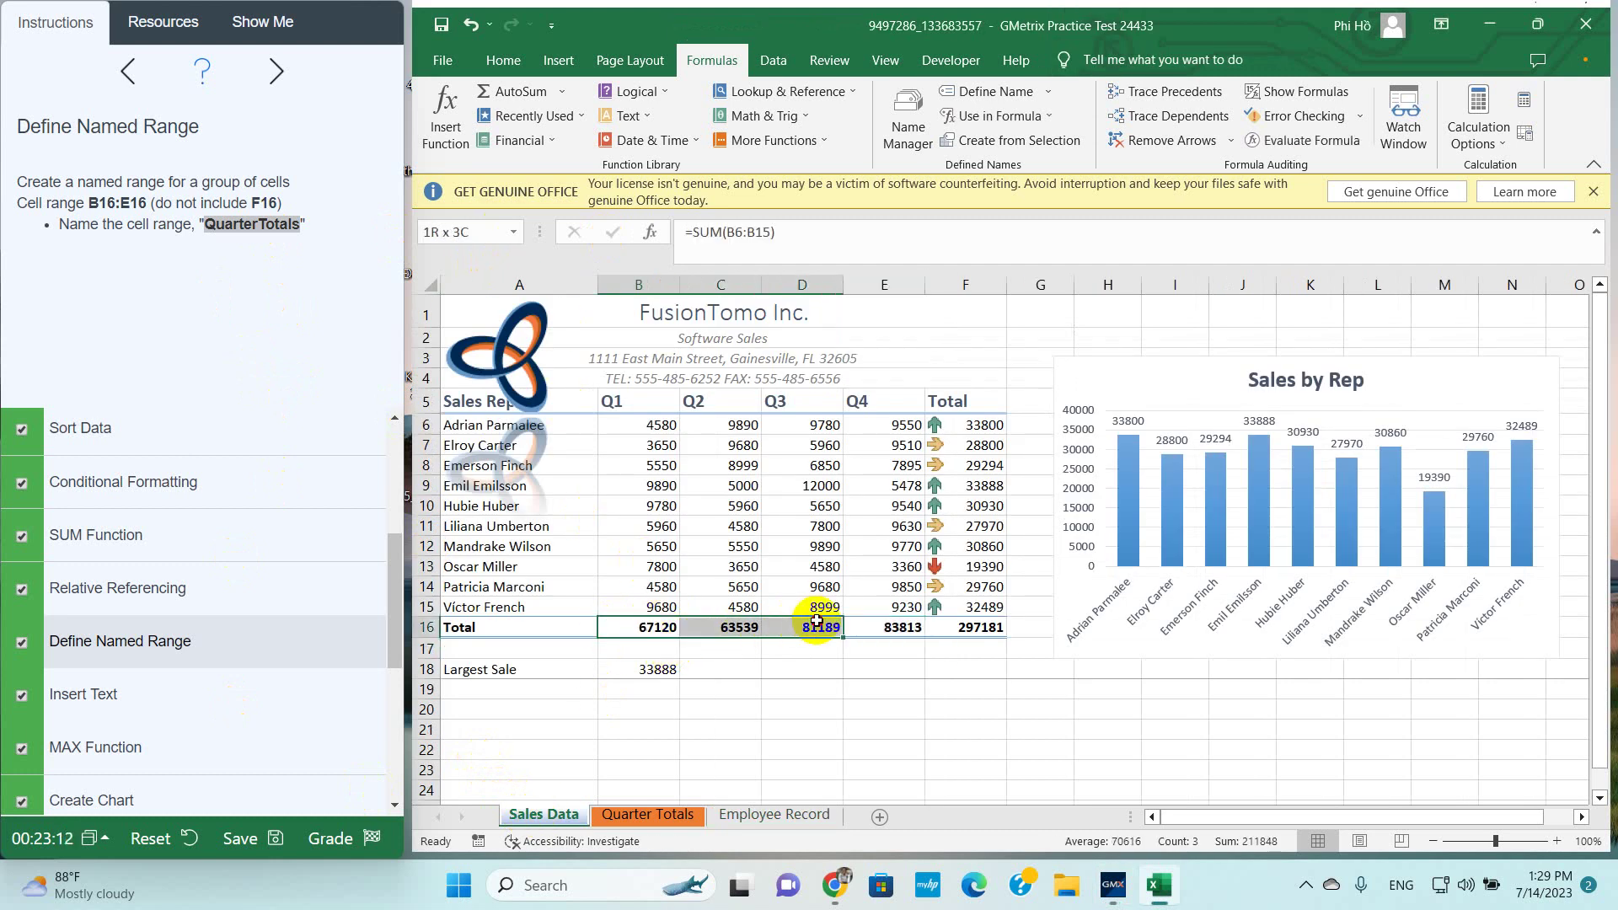
left_click_drag(657, 628, 885, 628)
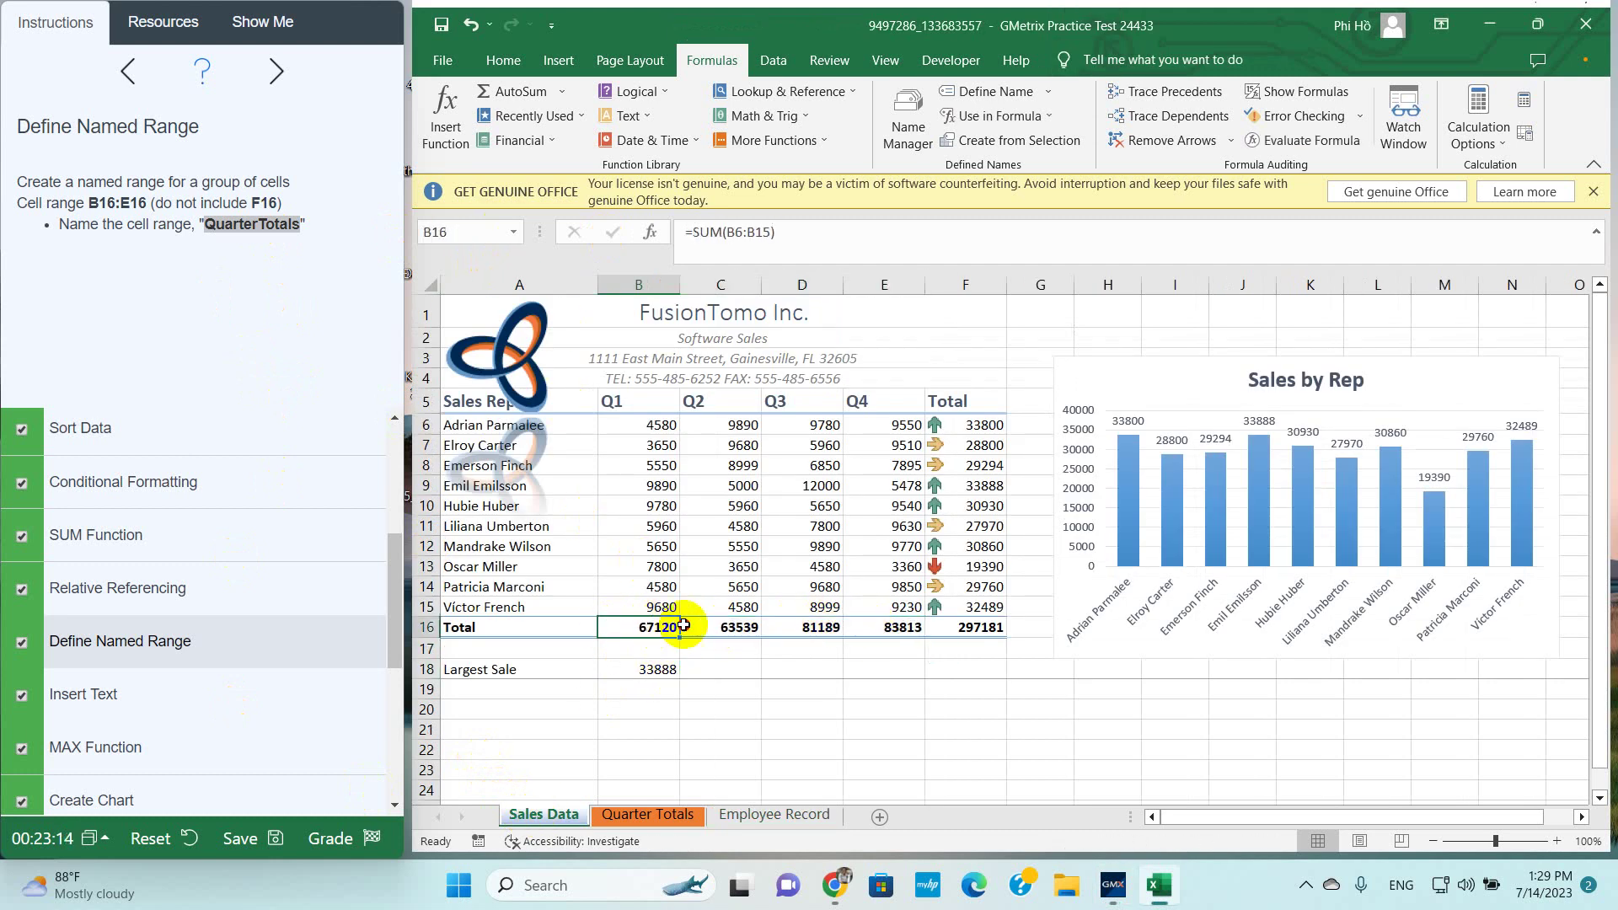
left_click(908, 118)
left_click(1548, 240)
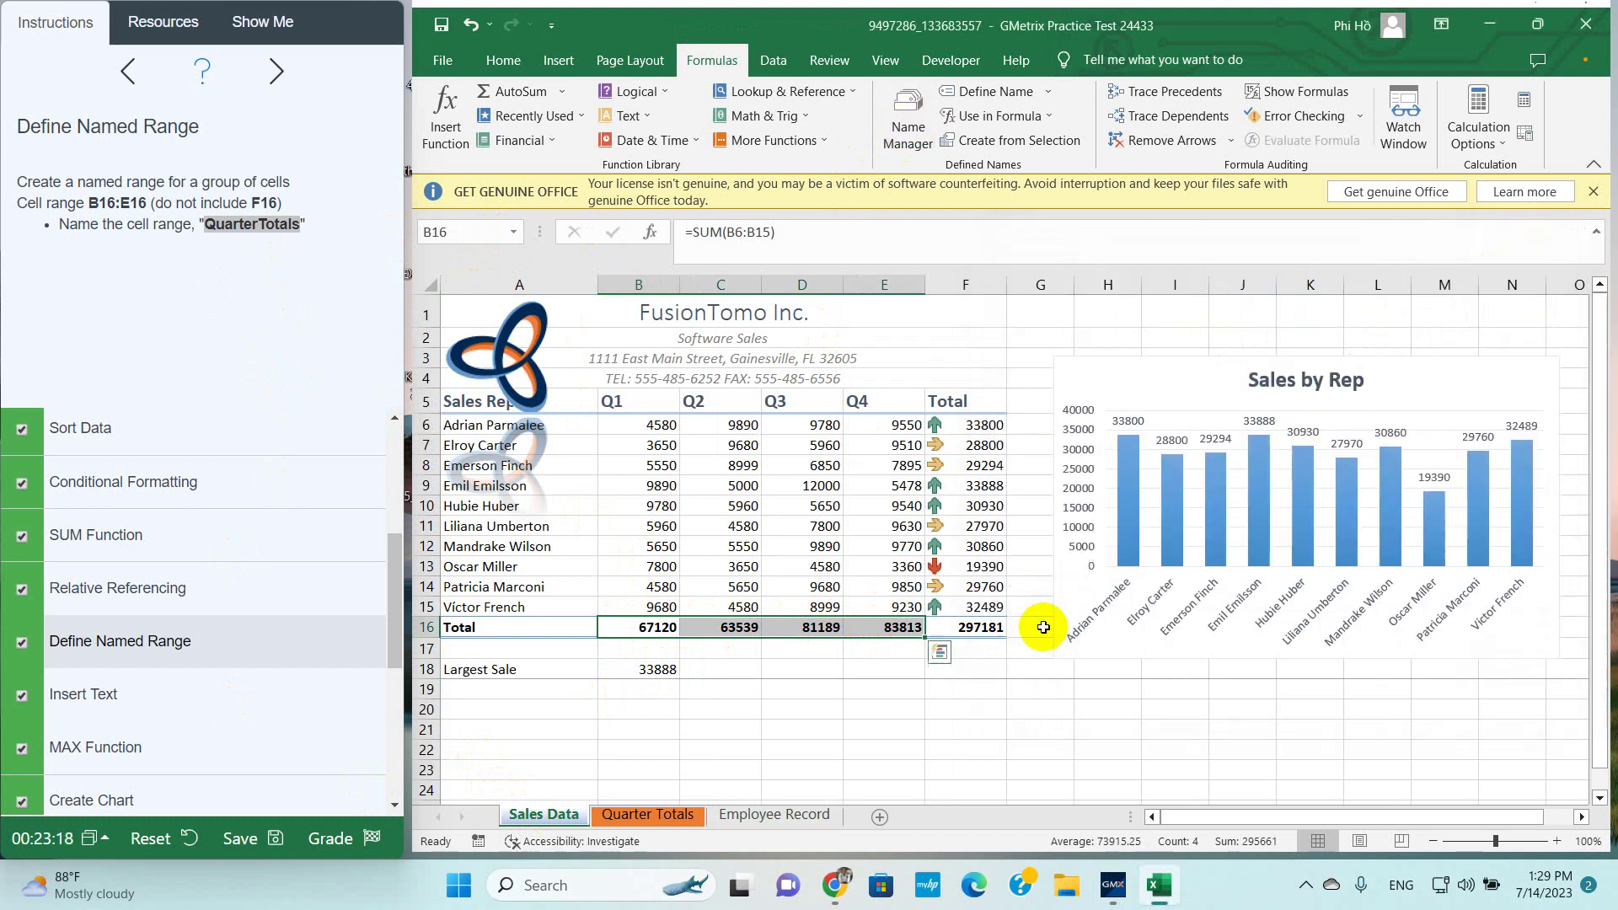
left_click(906, 750)
Reselect B16:E16 and define it as a new name, pasting QuarterTotals as the name
left_click_drag(641, 627, 885, 628)
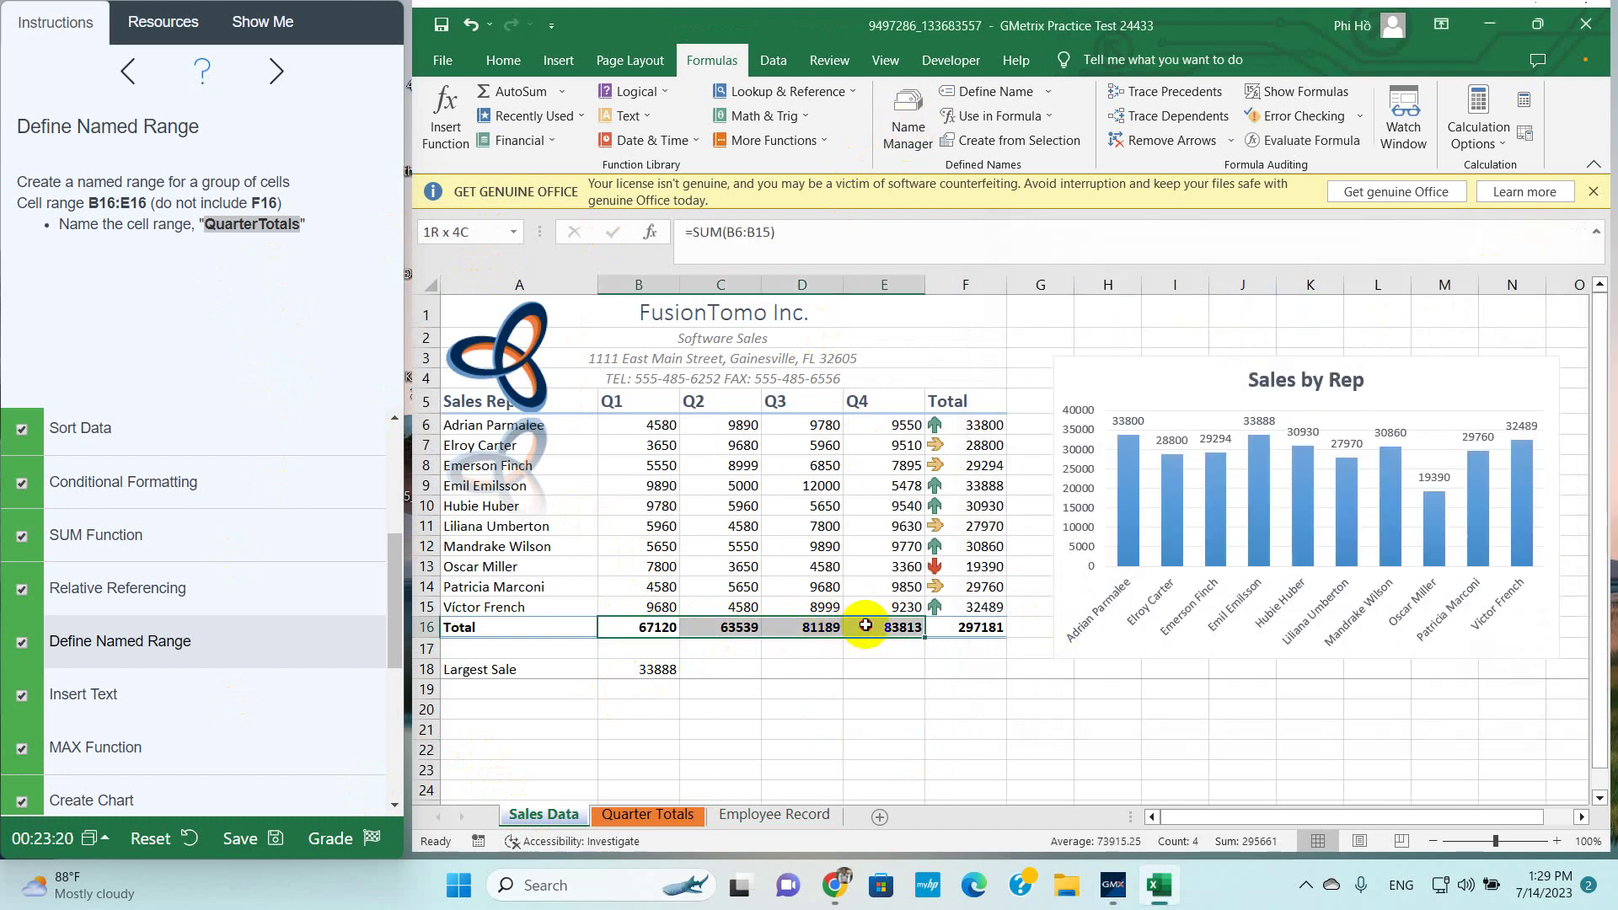
left_click(884, 148)
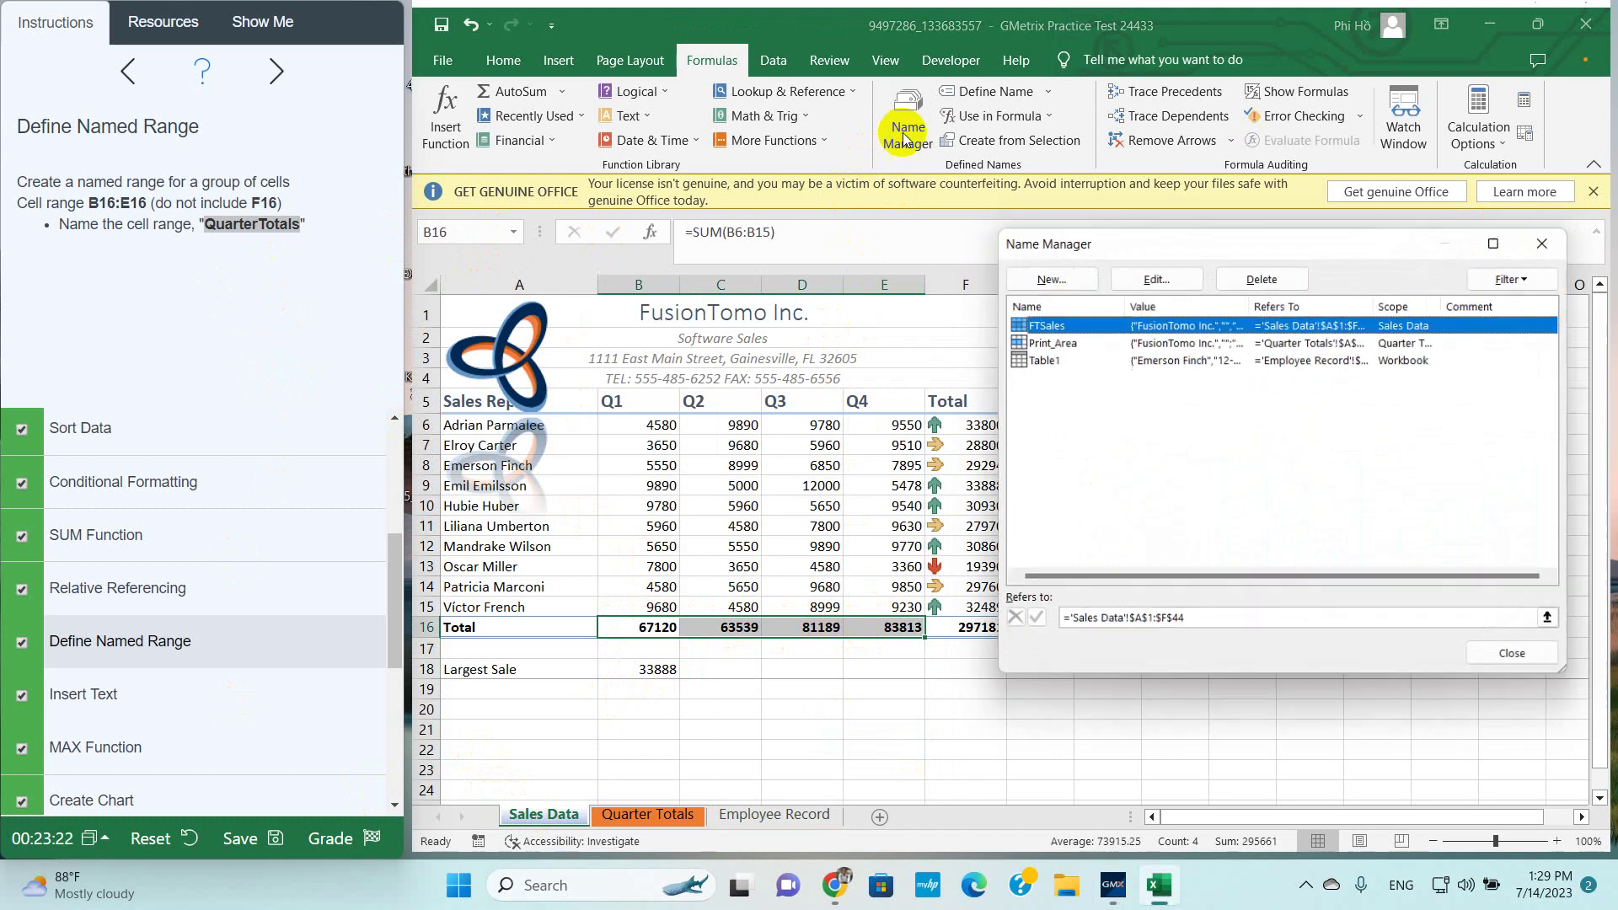
left_click(1045, 278)
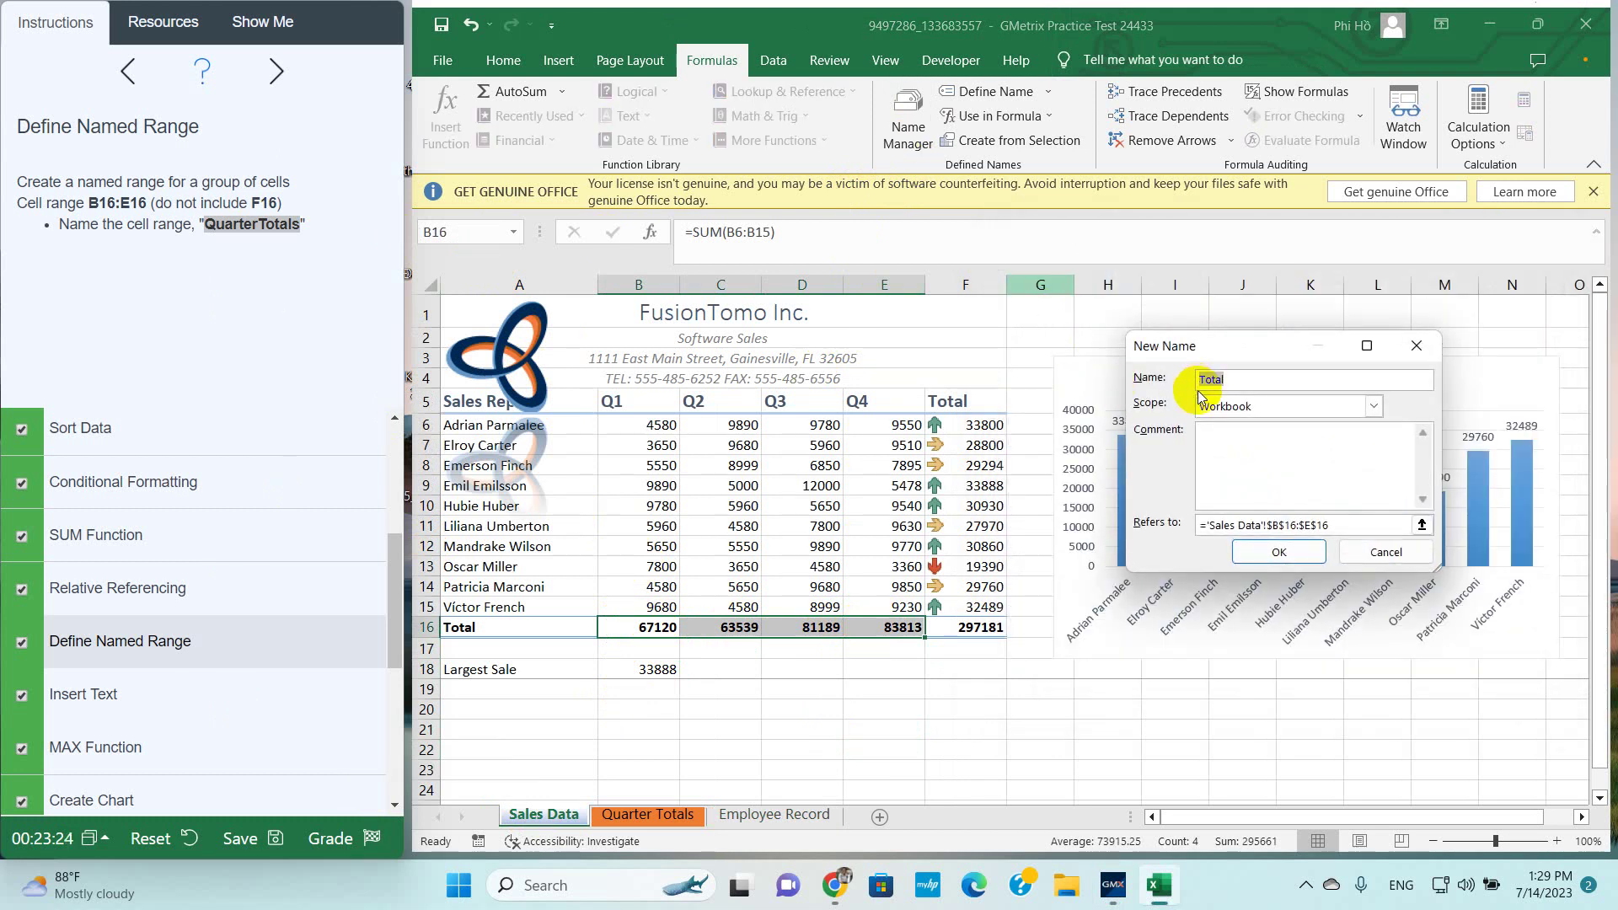
type("QuarterTotals")
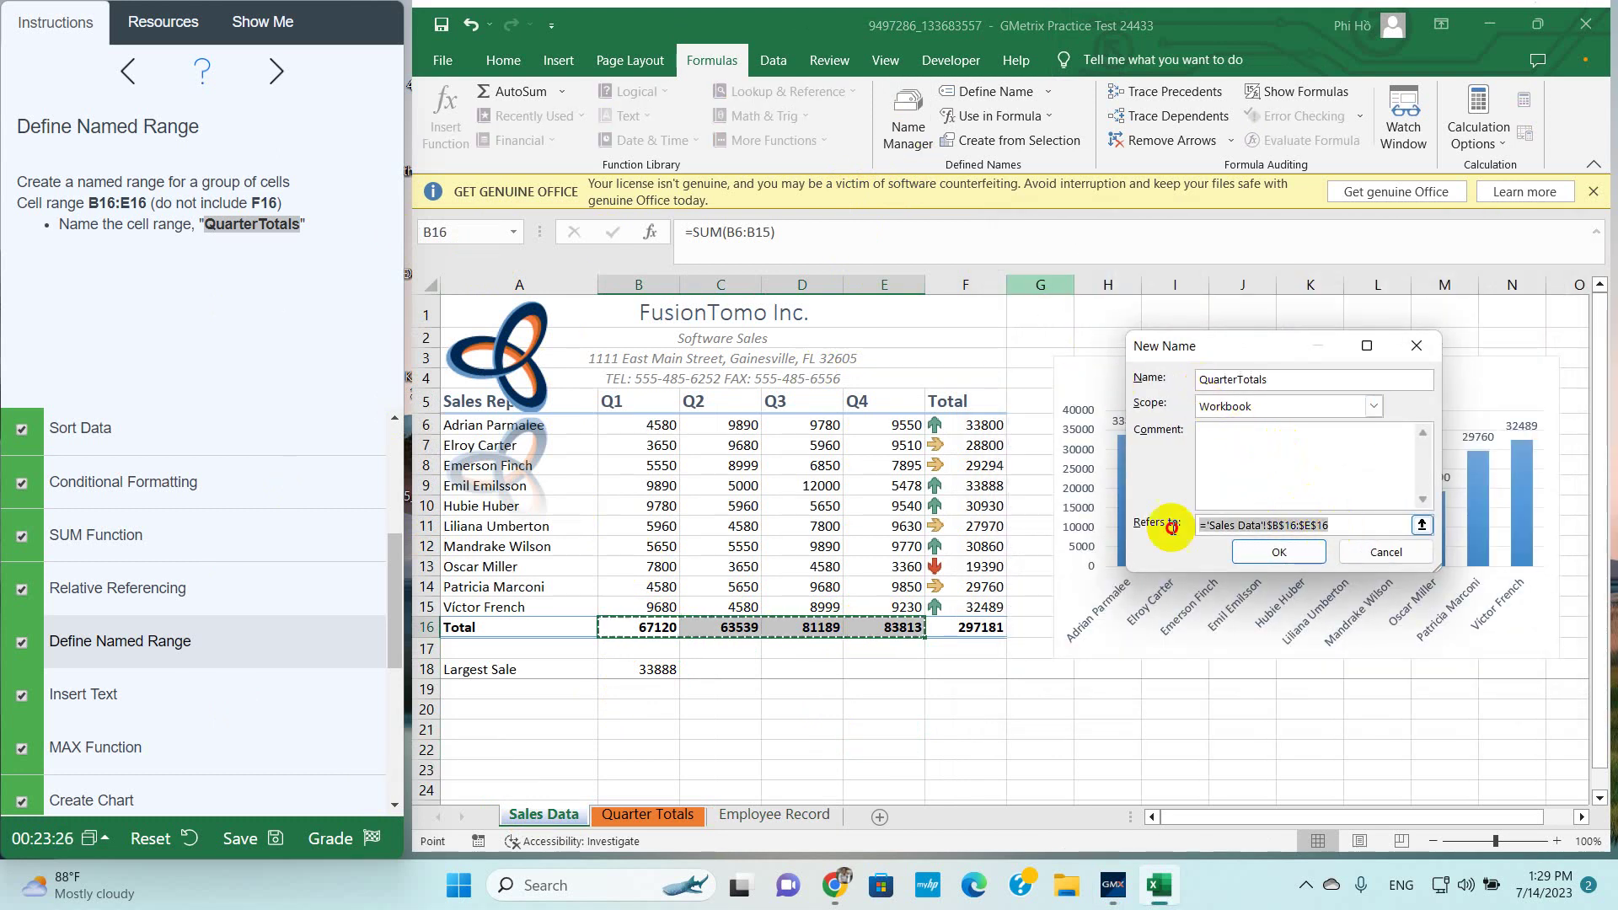
left_click(1289, 551)
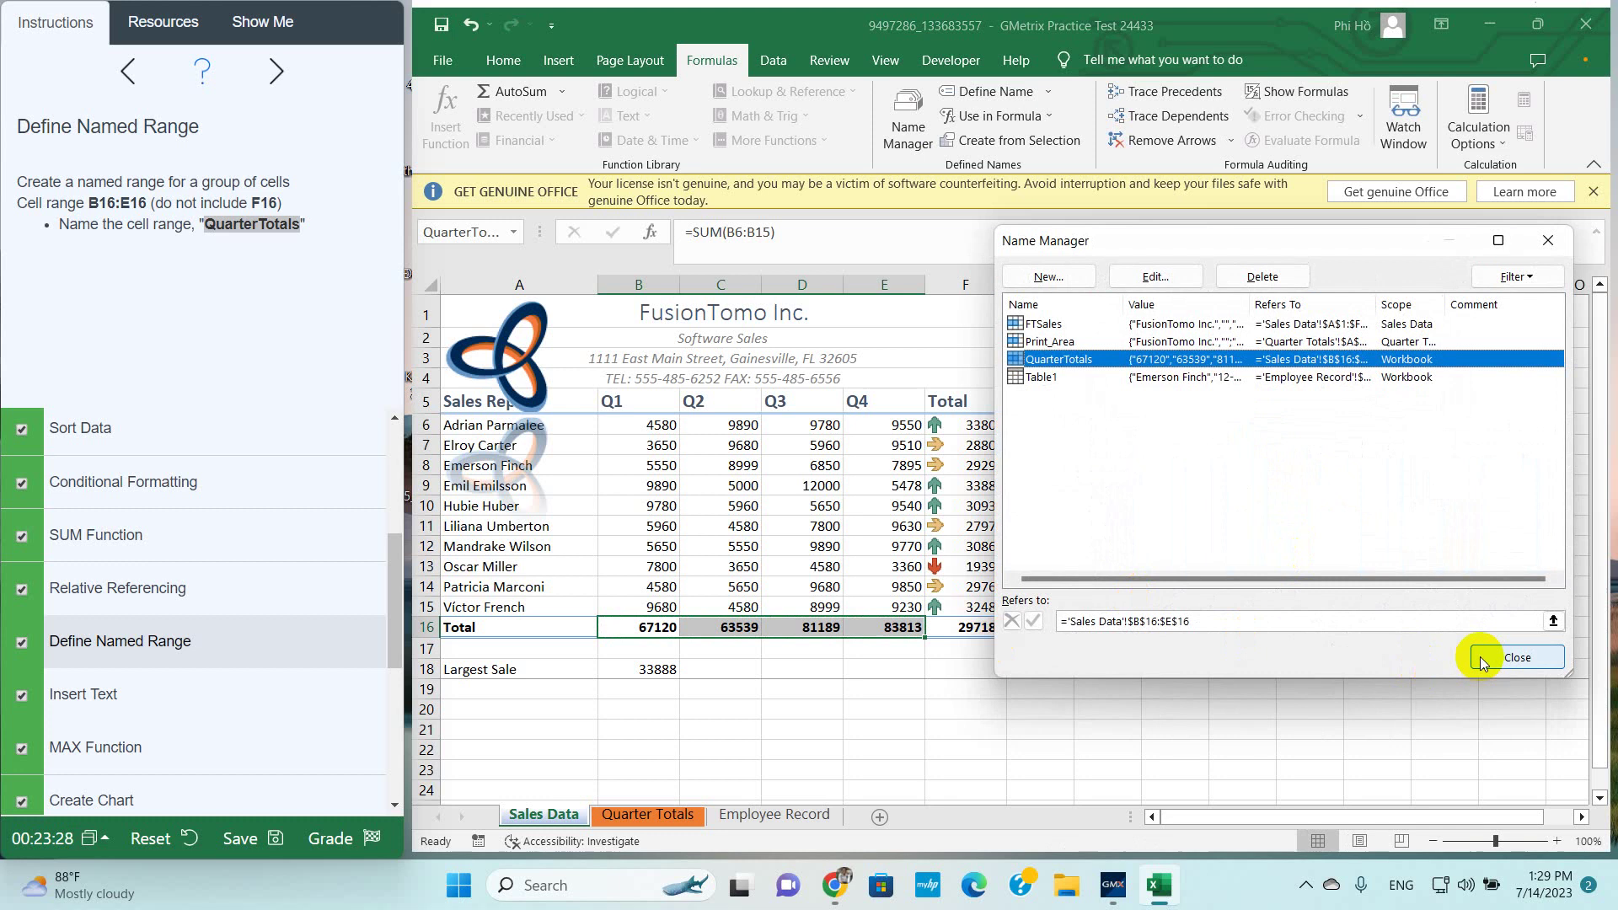
left_click(1480, 656)
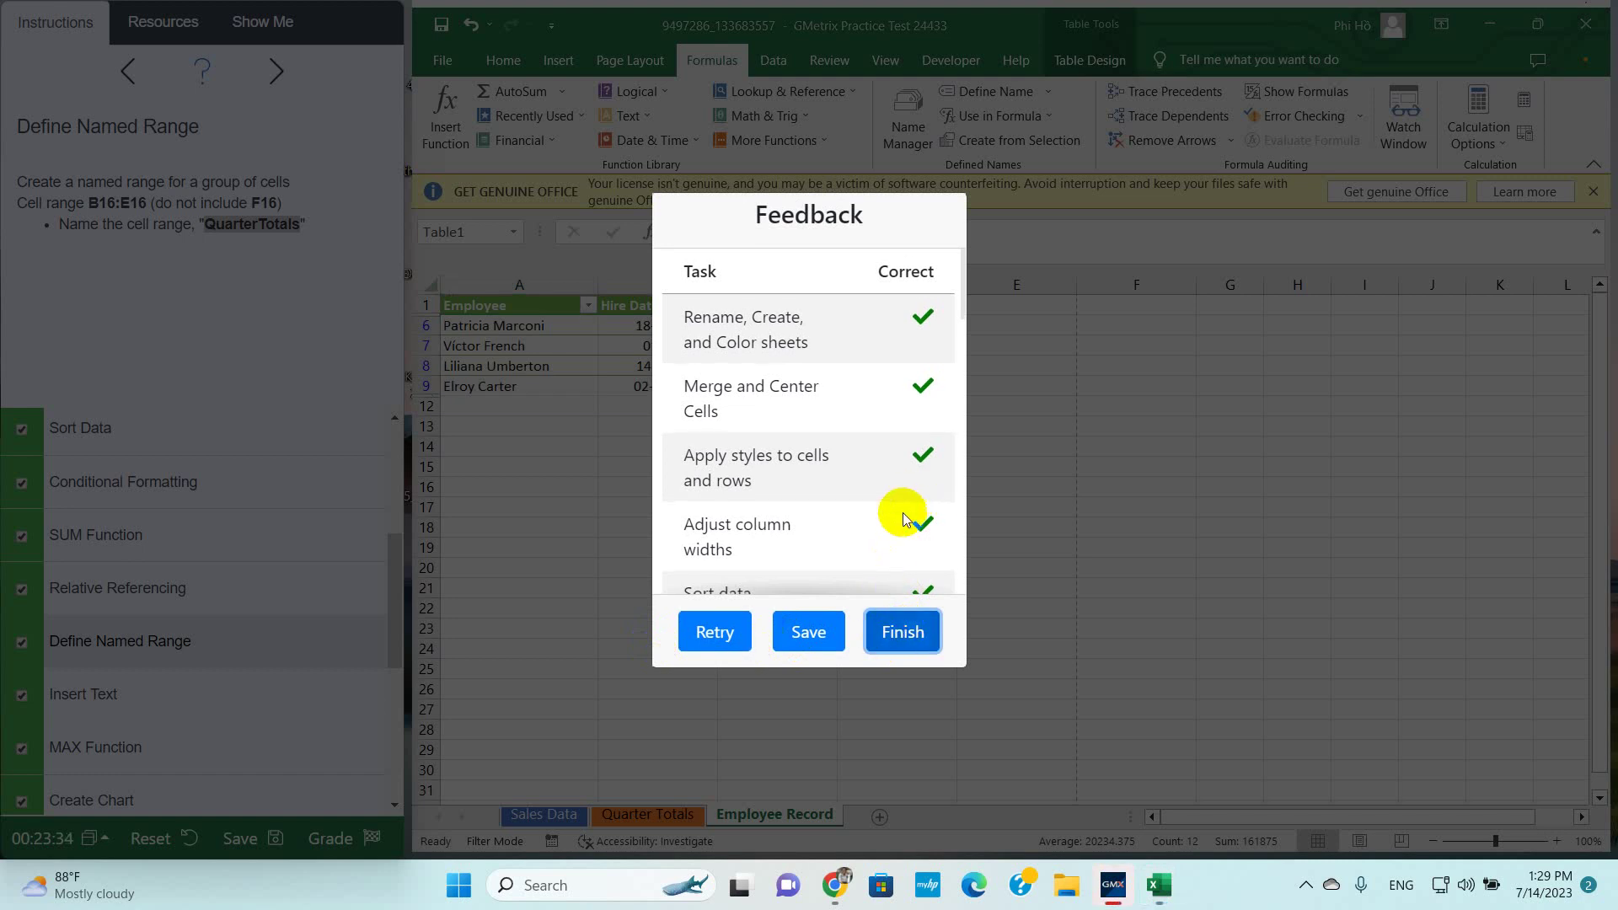
Review the grading feedback, then finish and submit the practice test
scroll(914, 517, "down", 5)
scroll(883, 599, "down", 3)
left_click(897, 628)
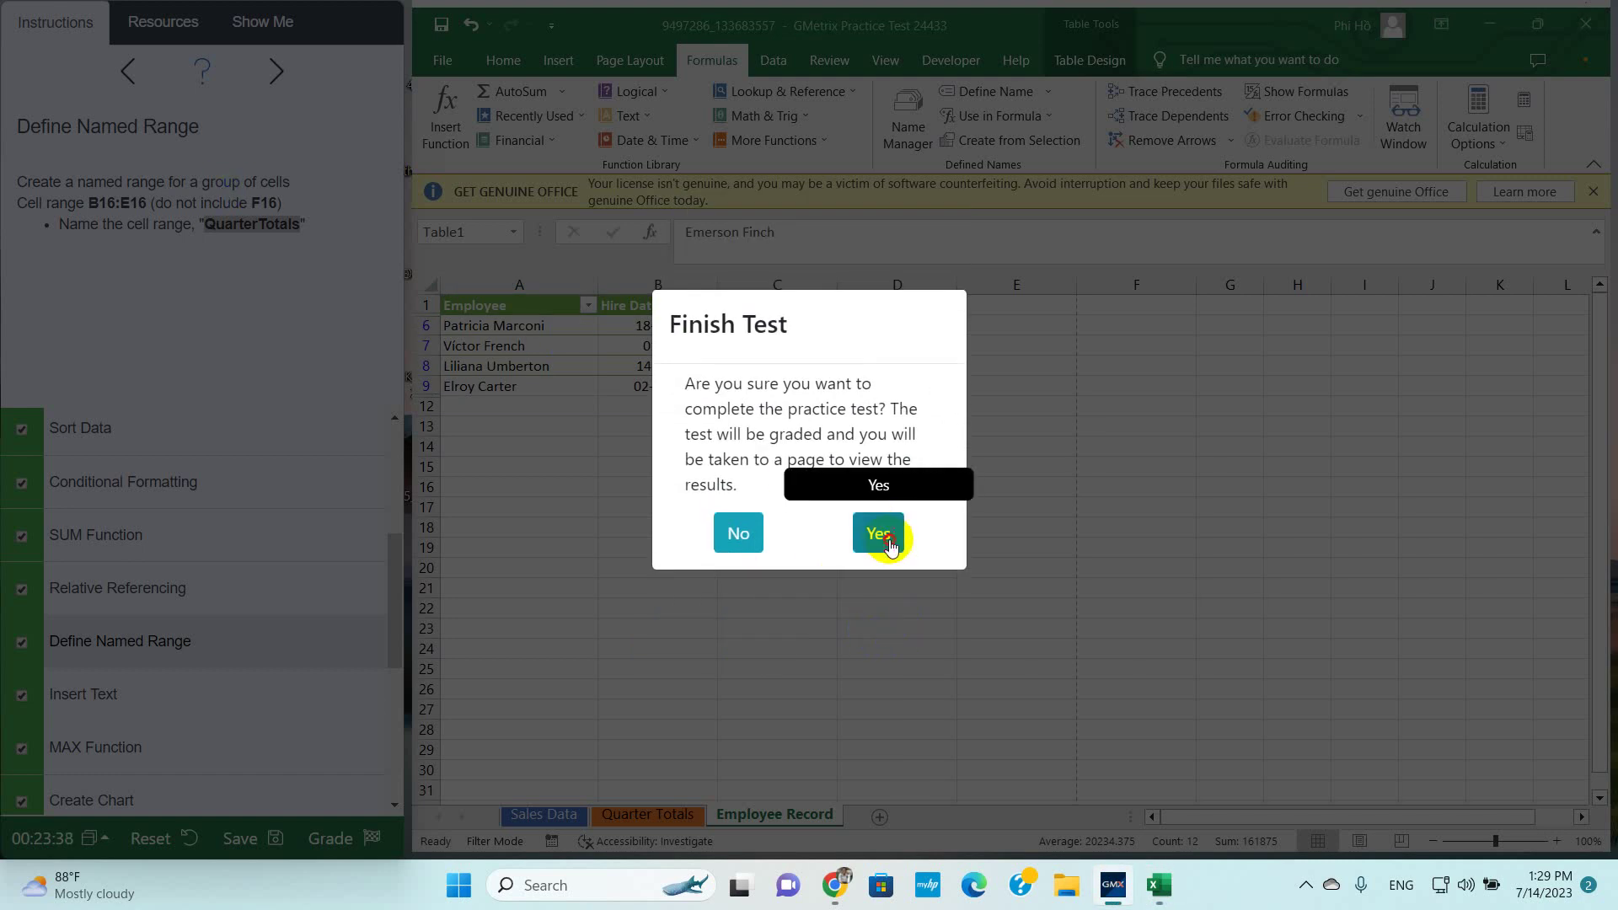
left_click(877, 532)
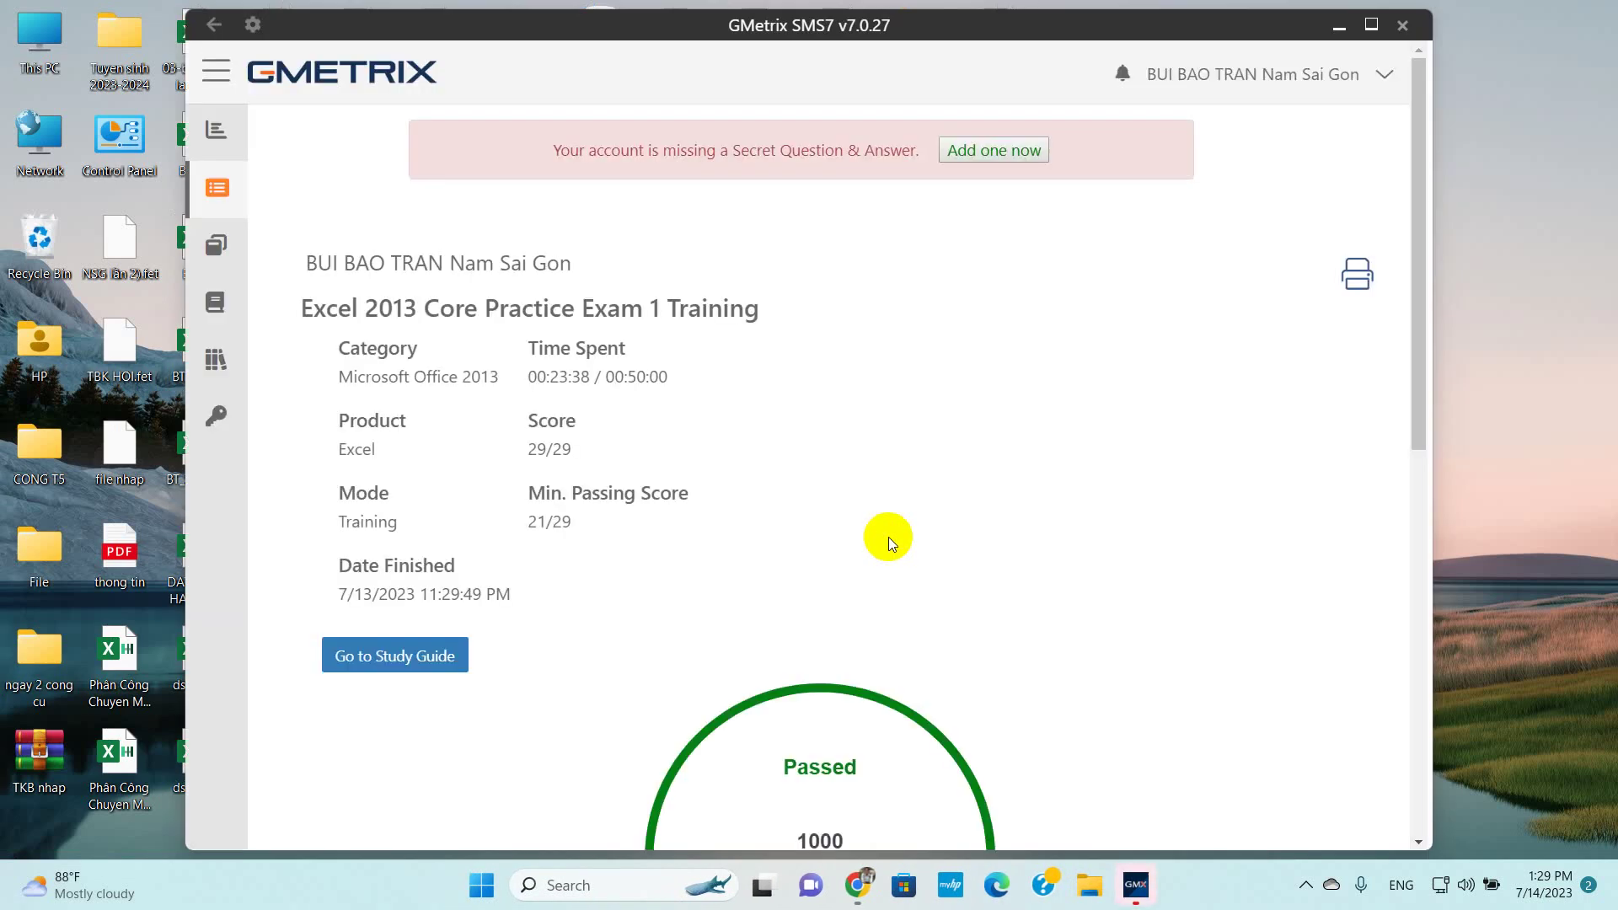
Scroll the results page to review the 29/29, 1000-point Passed score and breakdown categories
scroll(813, 485, "down", 3)
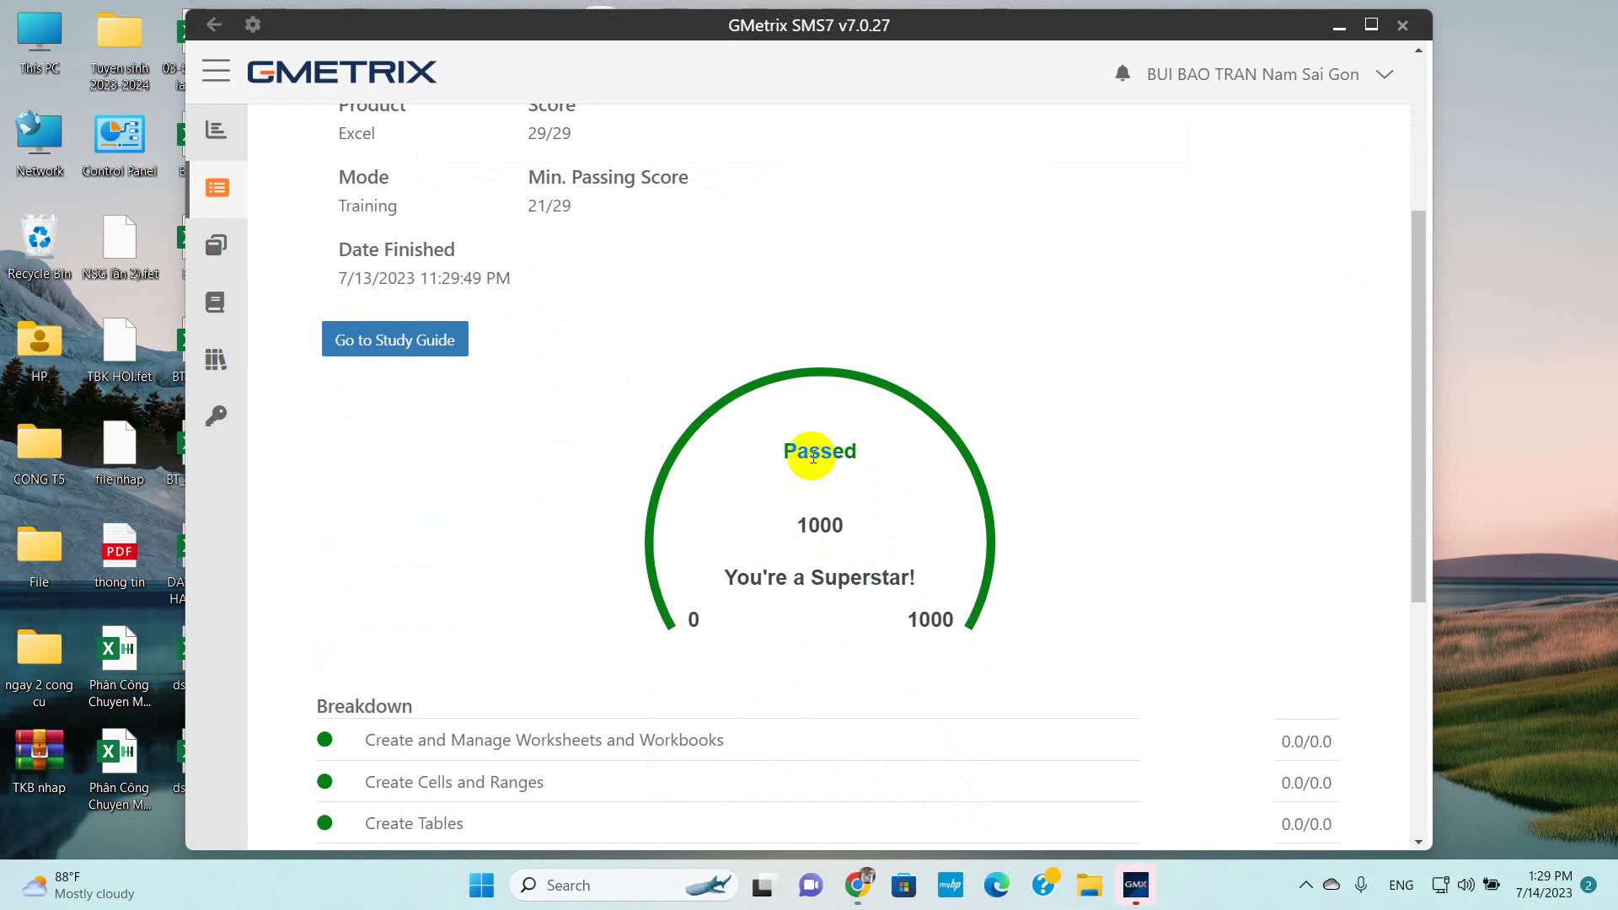
scroll(813, 456, "up", 3)
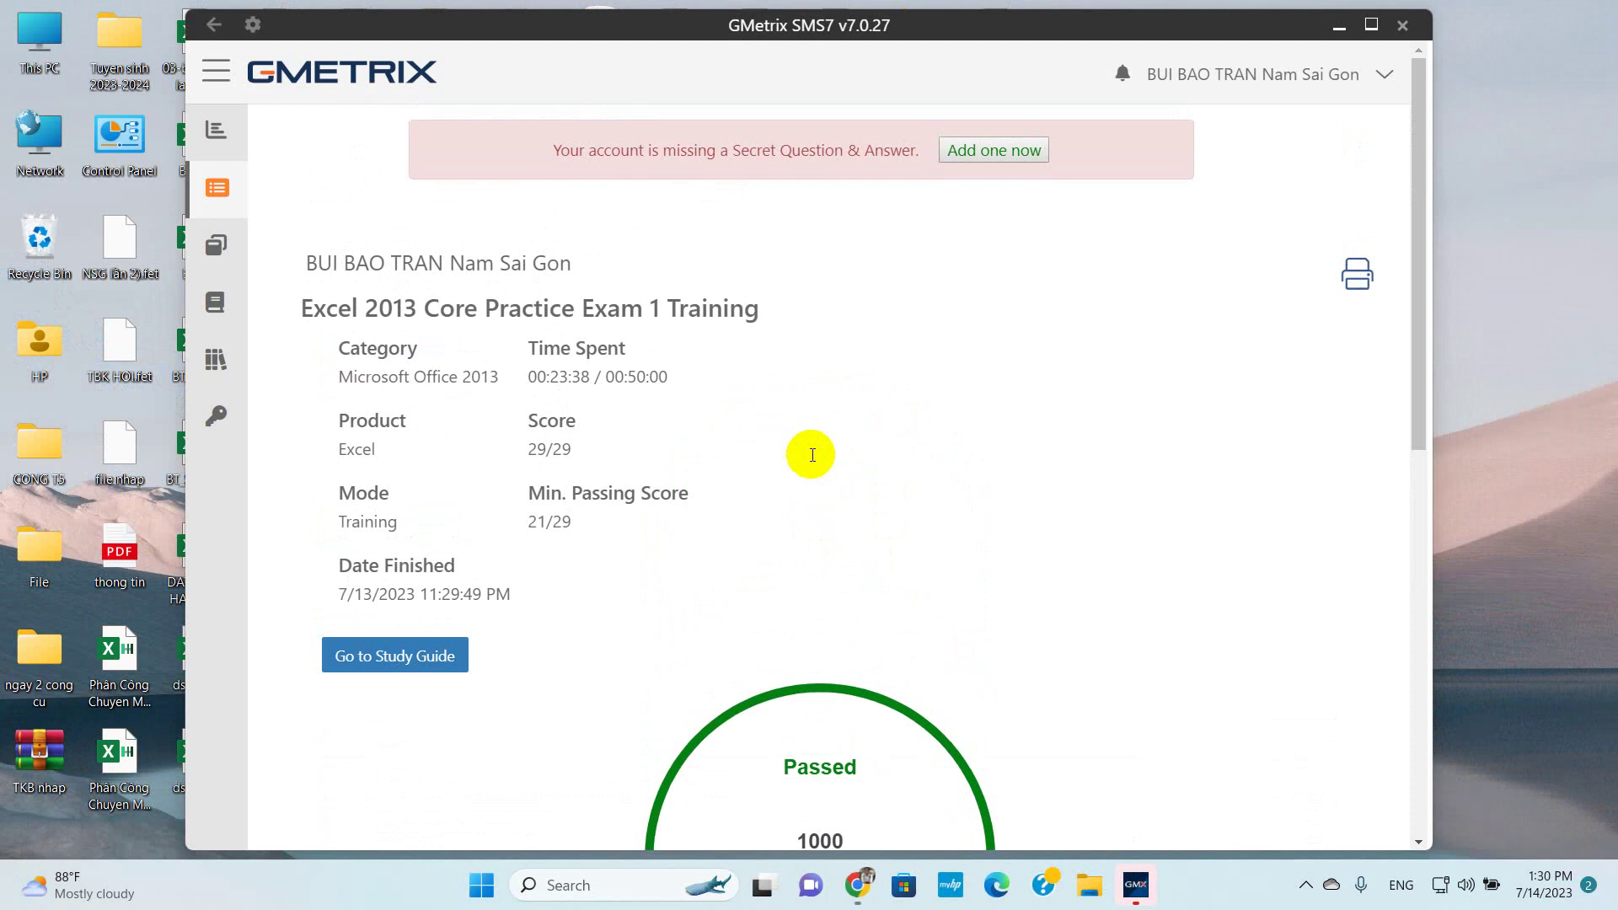
scroll(813, 457, "down", 3)
scroll(813, 457, "down", 4)
scroll(813, 457, "up", 4)
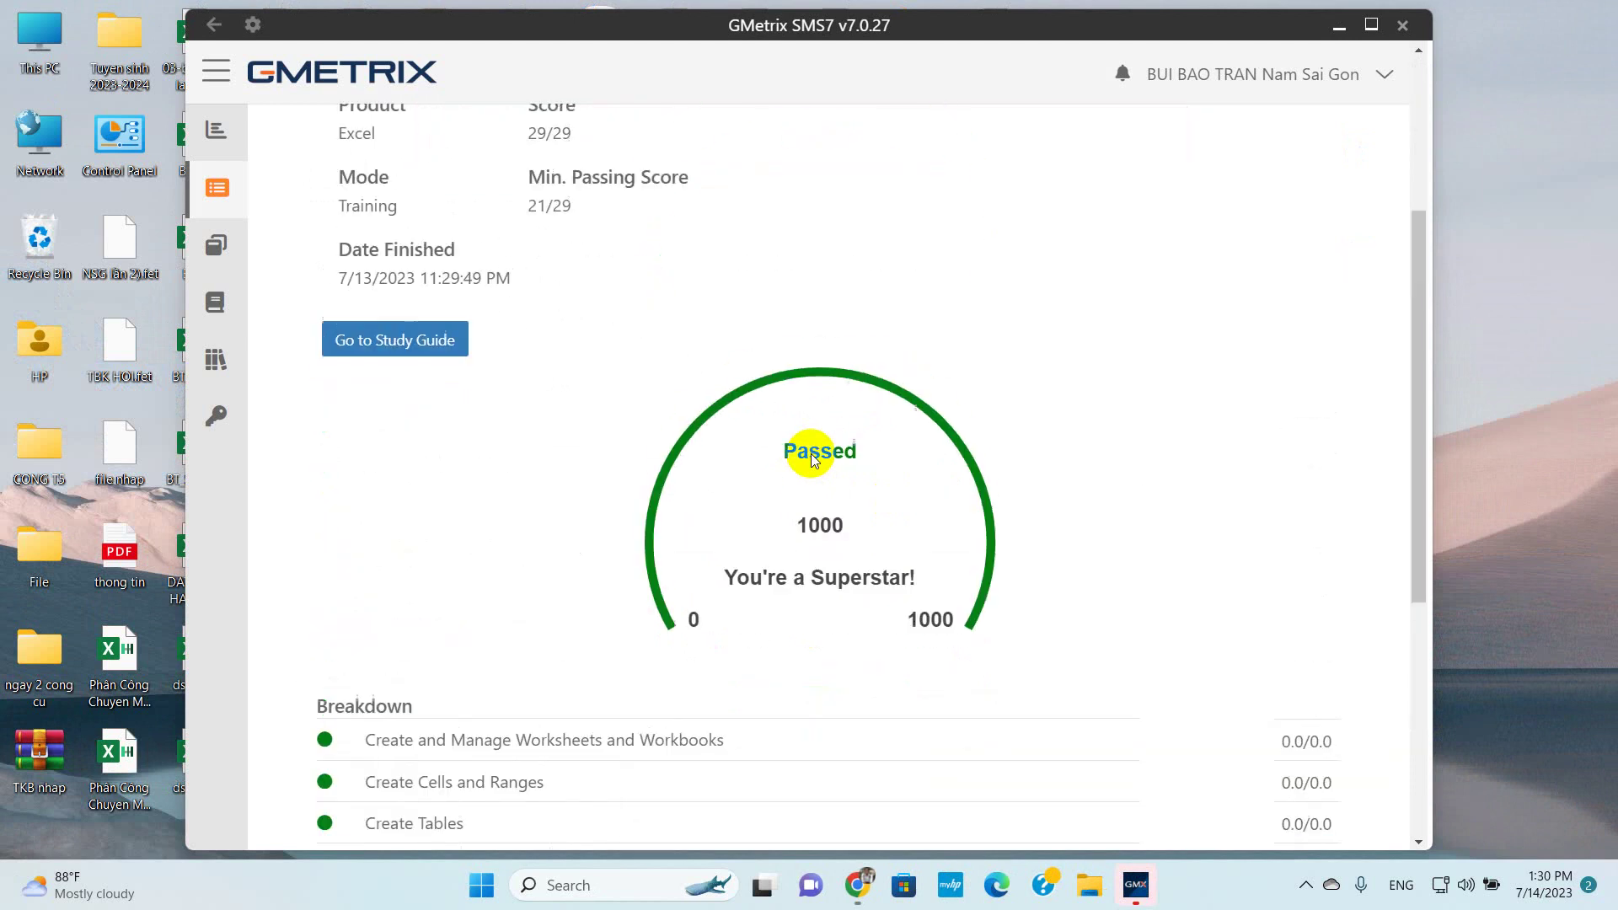
scroll(810, 453, "up", 3)
scroll(811, 453, "down", 5)
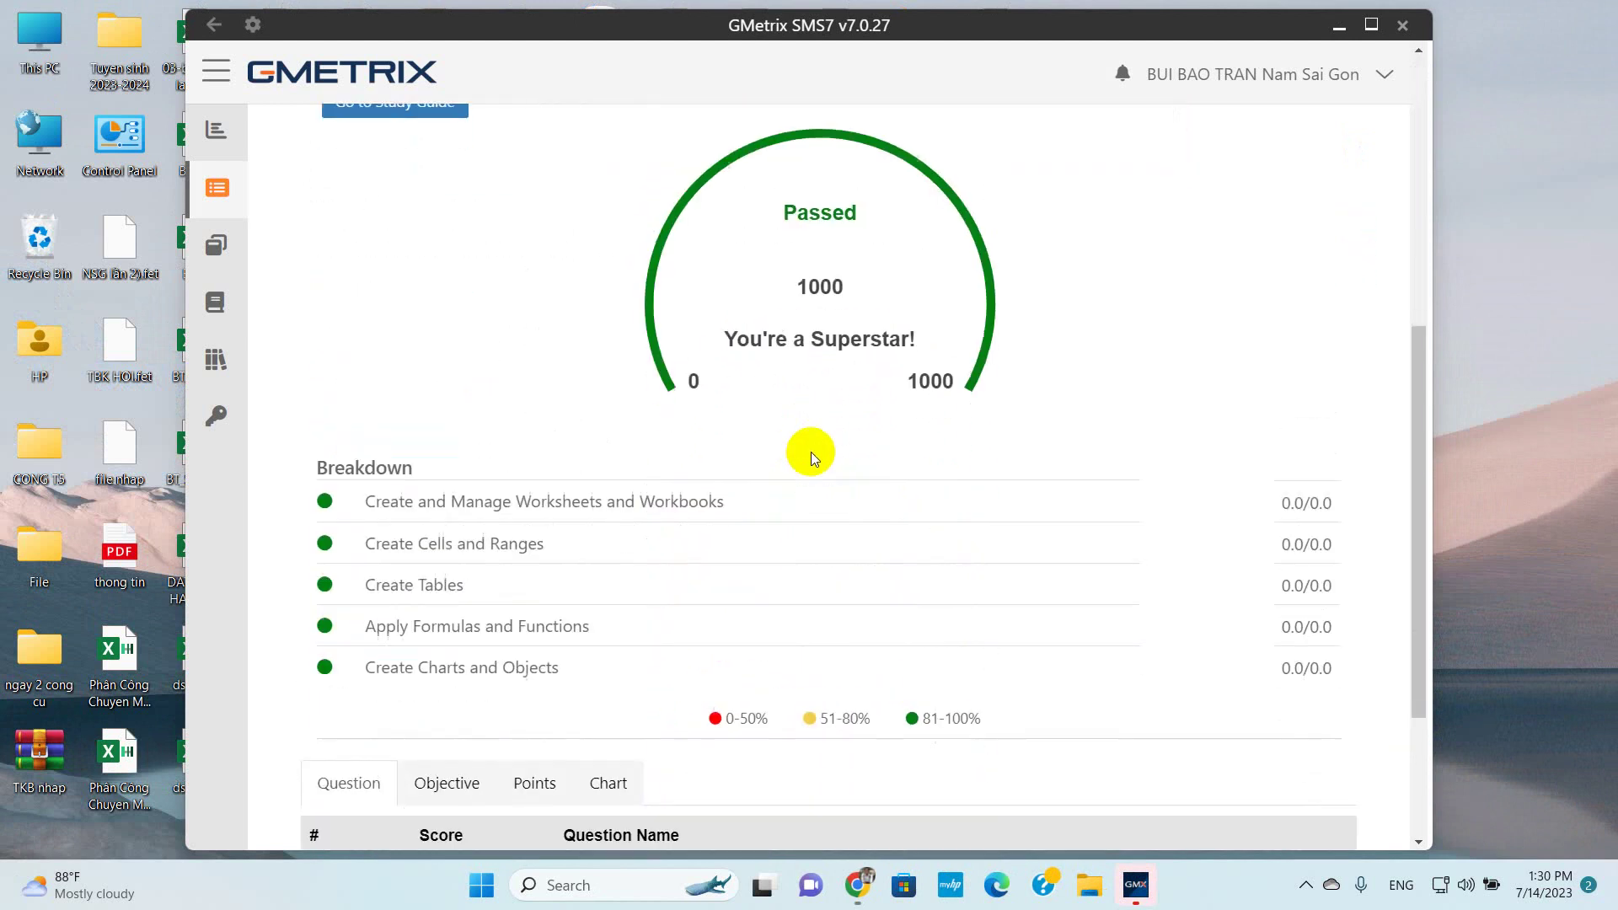
scroll(811, 452, "up", 2)
scroll(811, 452, "up", 2)
scroll(811, 452, "up", 2)
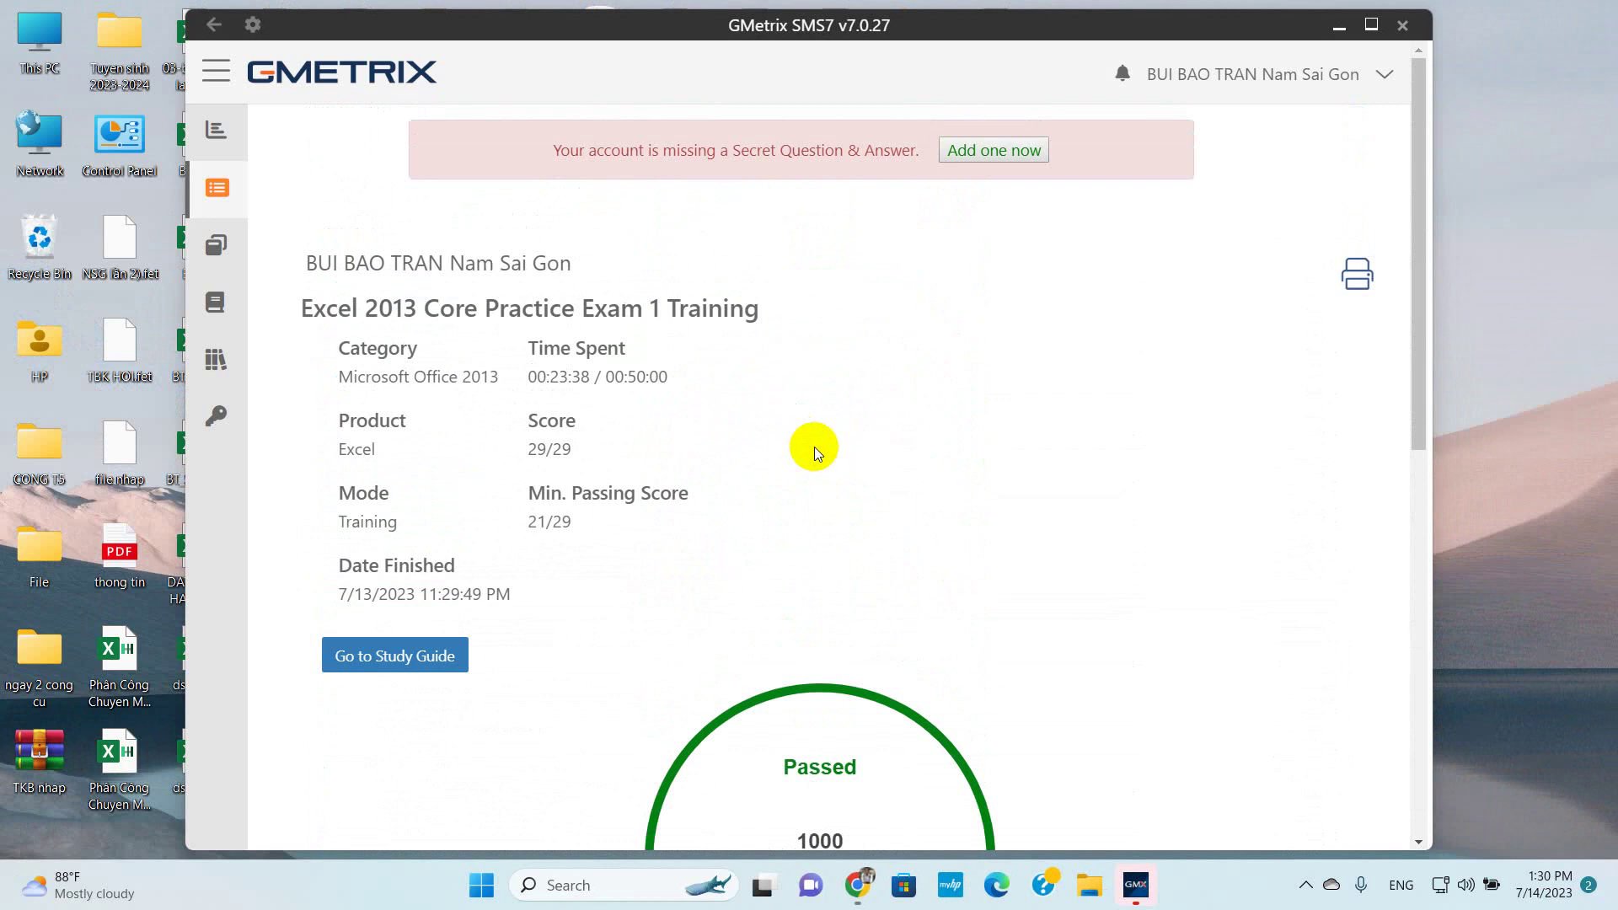